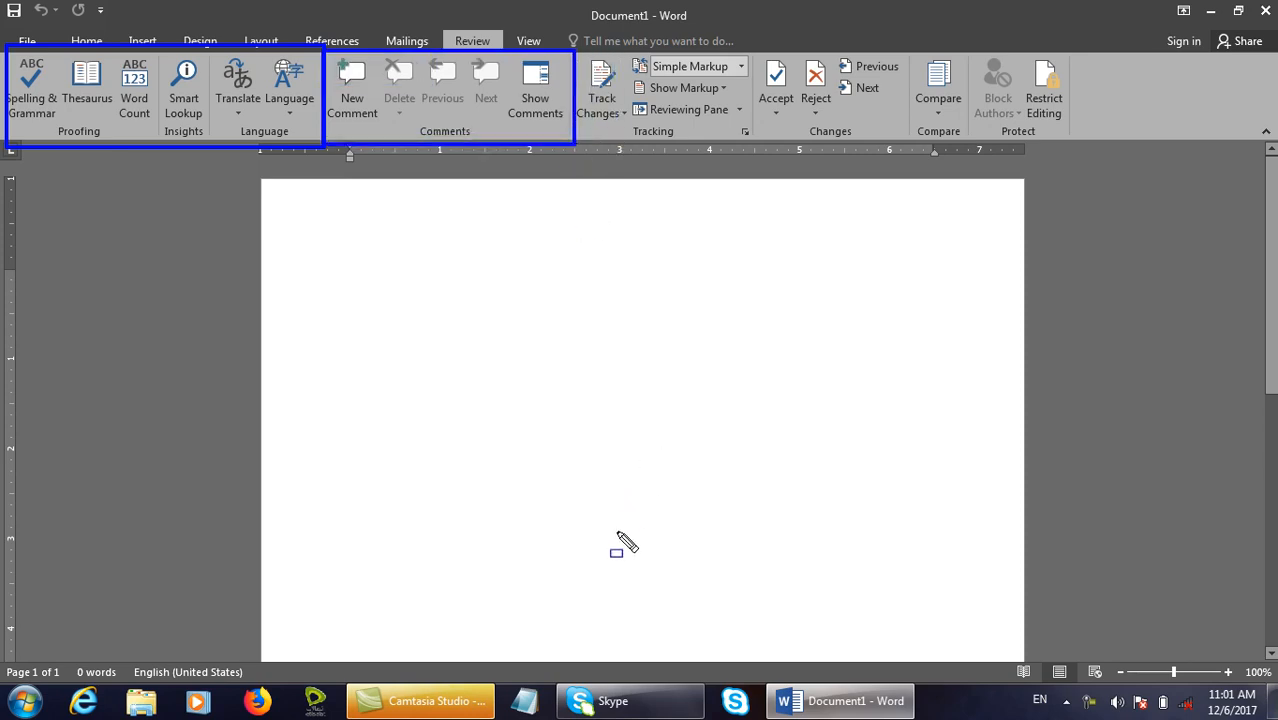
Type 'Comments' as a title card in Notepad, then minimise it to return to the blank document.
key("Escape")
left_click(524, 701)
type("Comments")
key("Return")
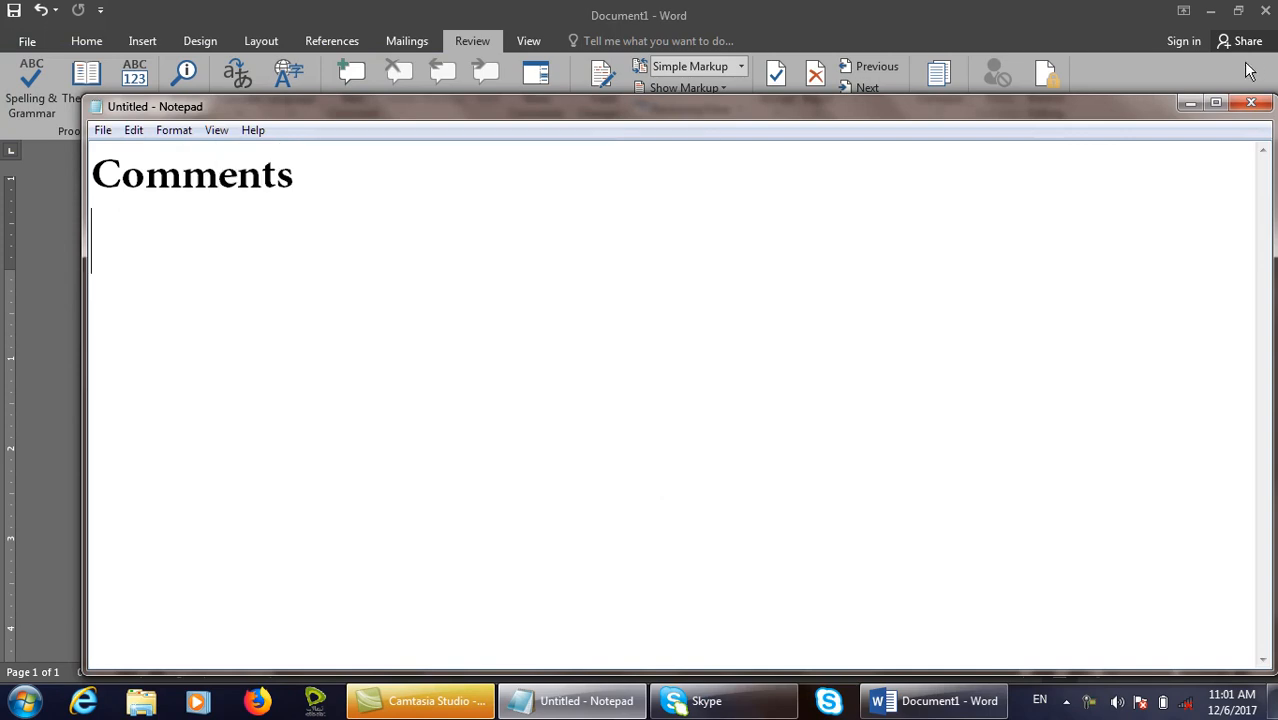
left_click(1189, 104)
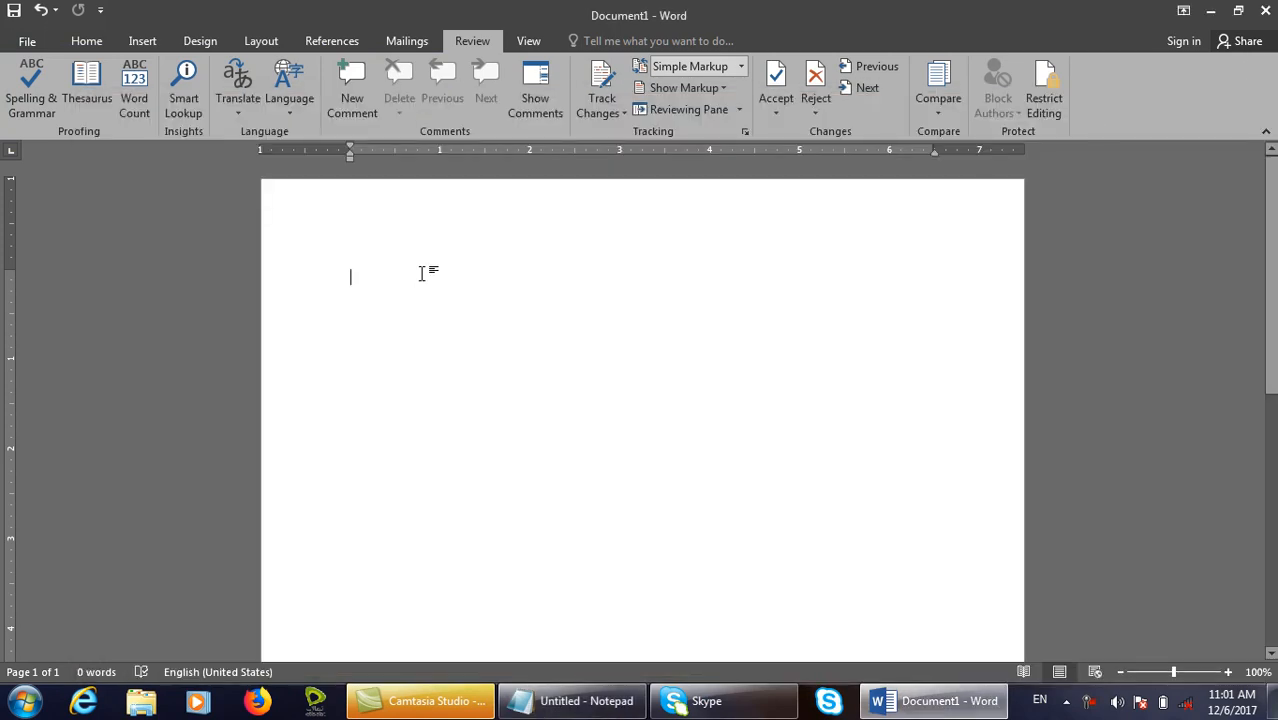
Fill the page with sample paragraphs using =rand().
type("=rand()")
key("Return")
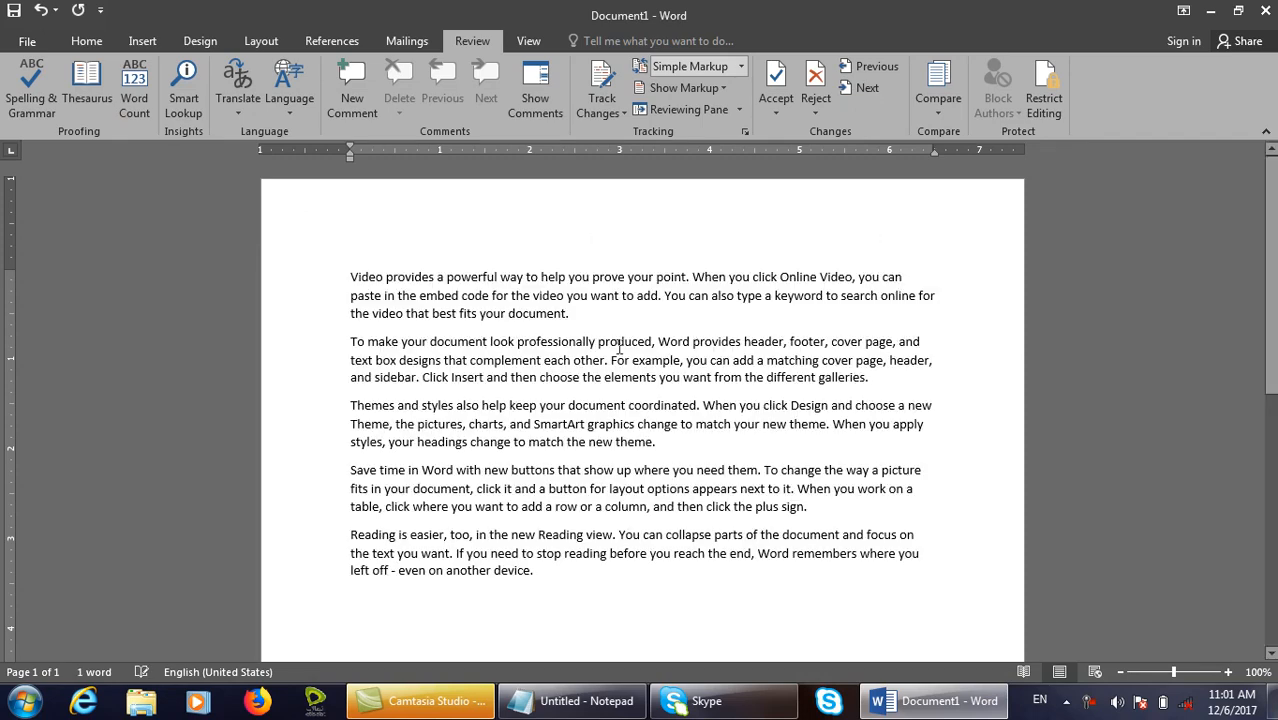
left_click_drag(600, 311, 510, 313)
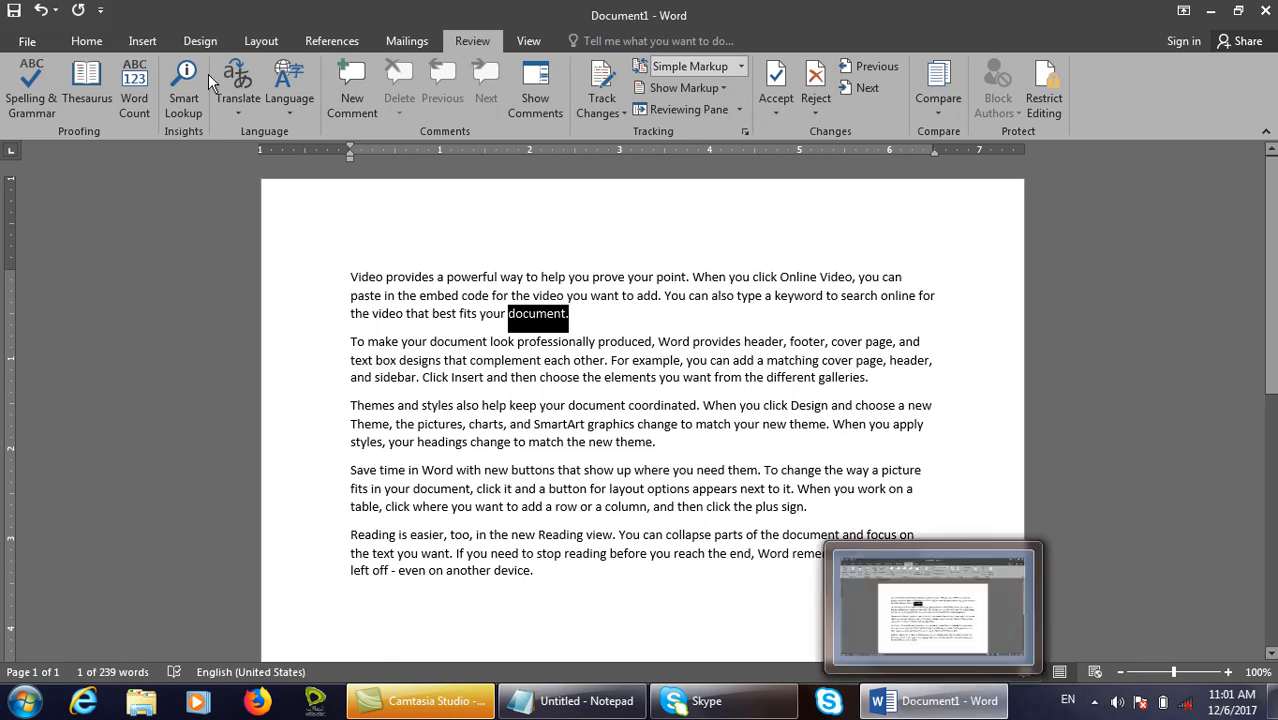
left_click(583, 330)
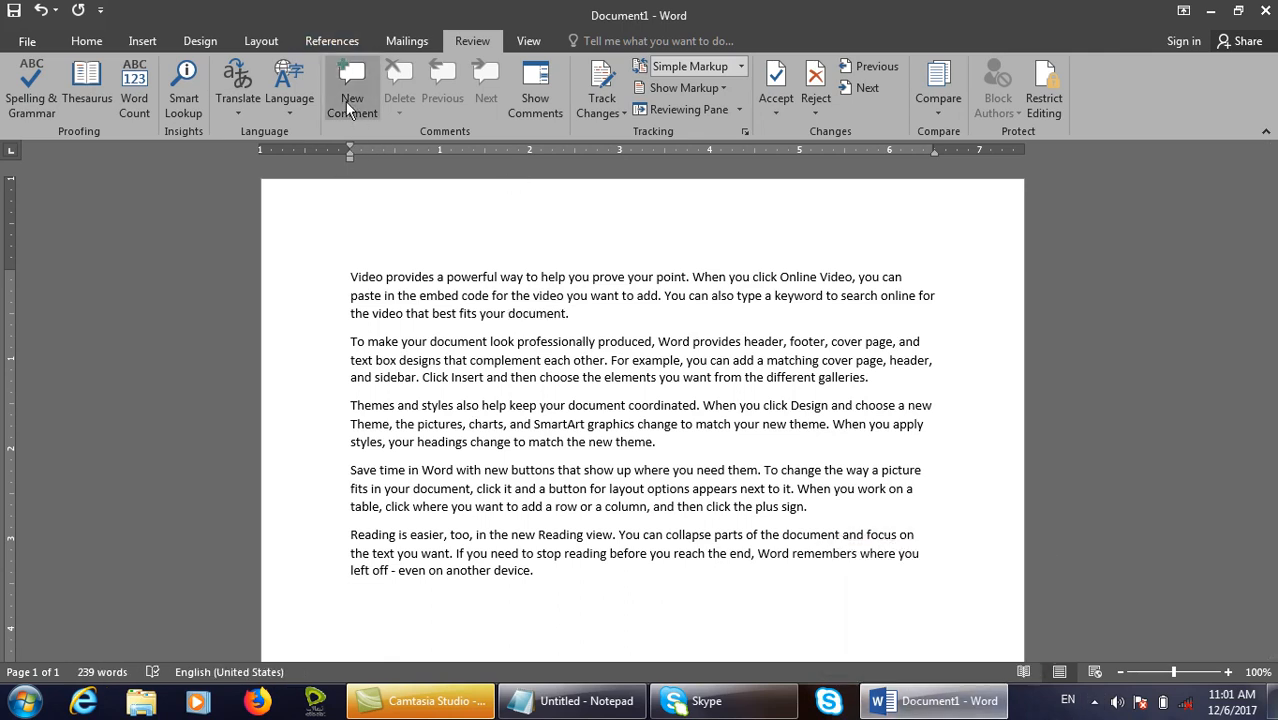
Comment on 'document.' with 'The collection of pages is called document'.
double_click(524, 315)
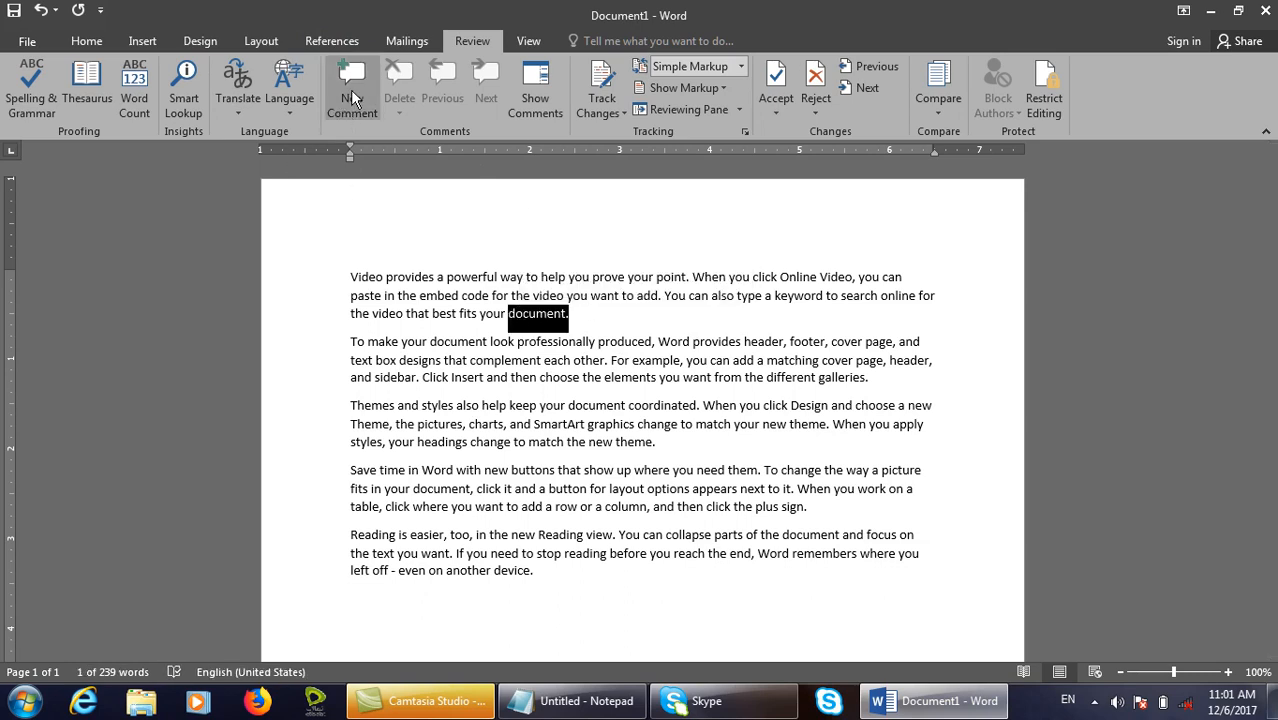
left_click(352, 97)
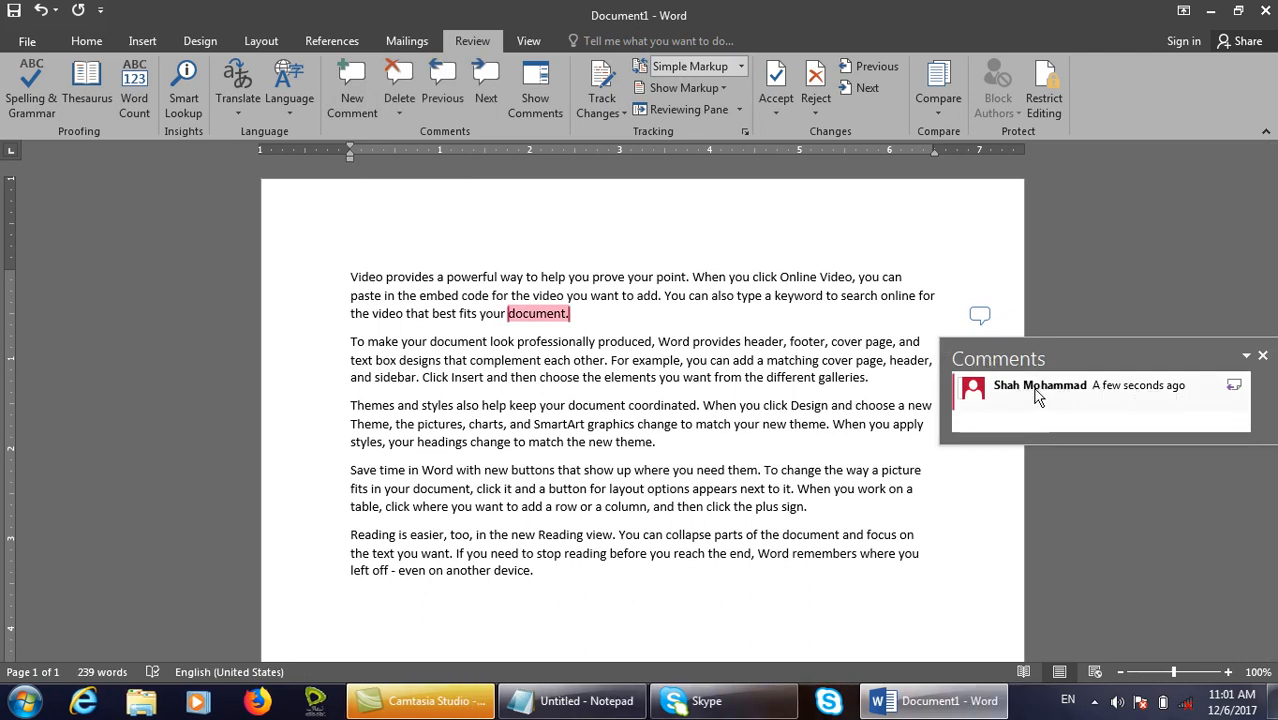
key("ctrl+shift+d")
left_click_drag(980, 366, 1094, 406)
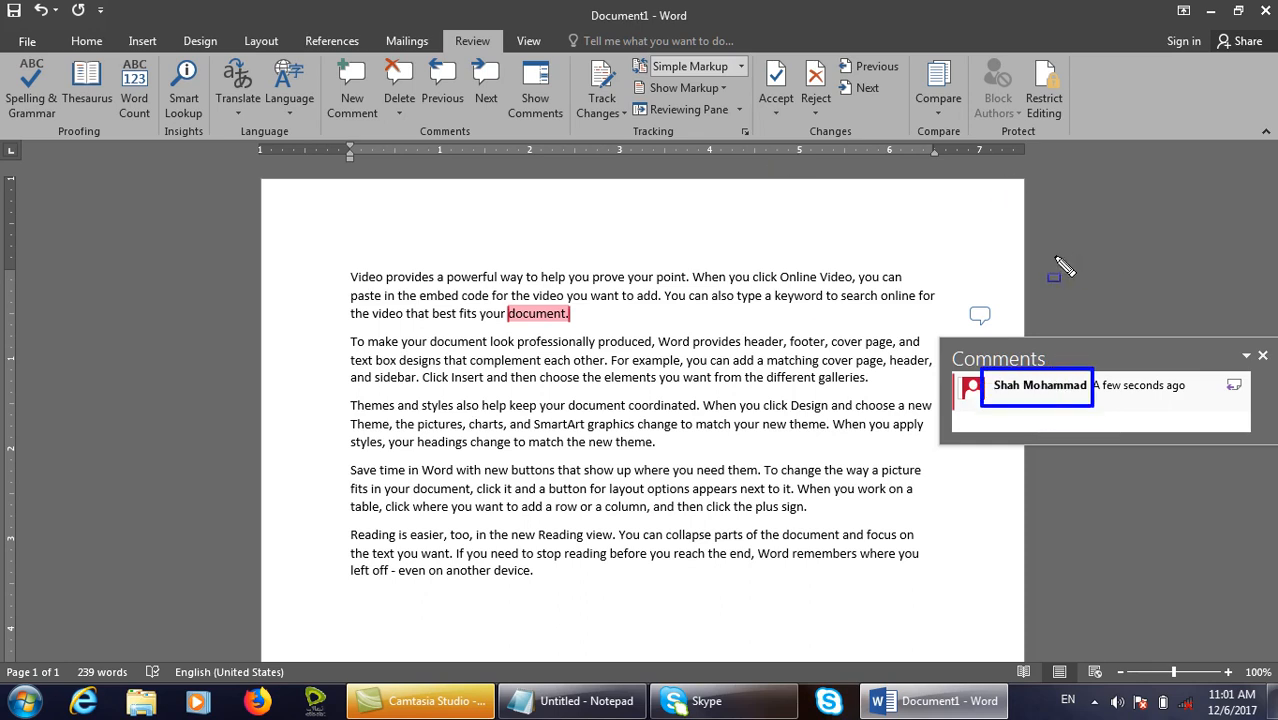
key("Escape")
left_click(1046, 398)
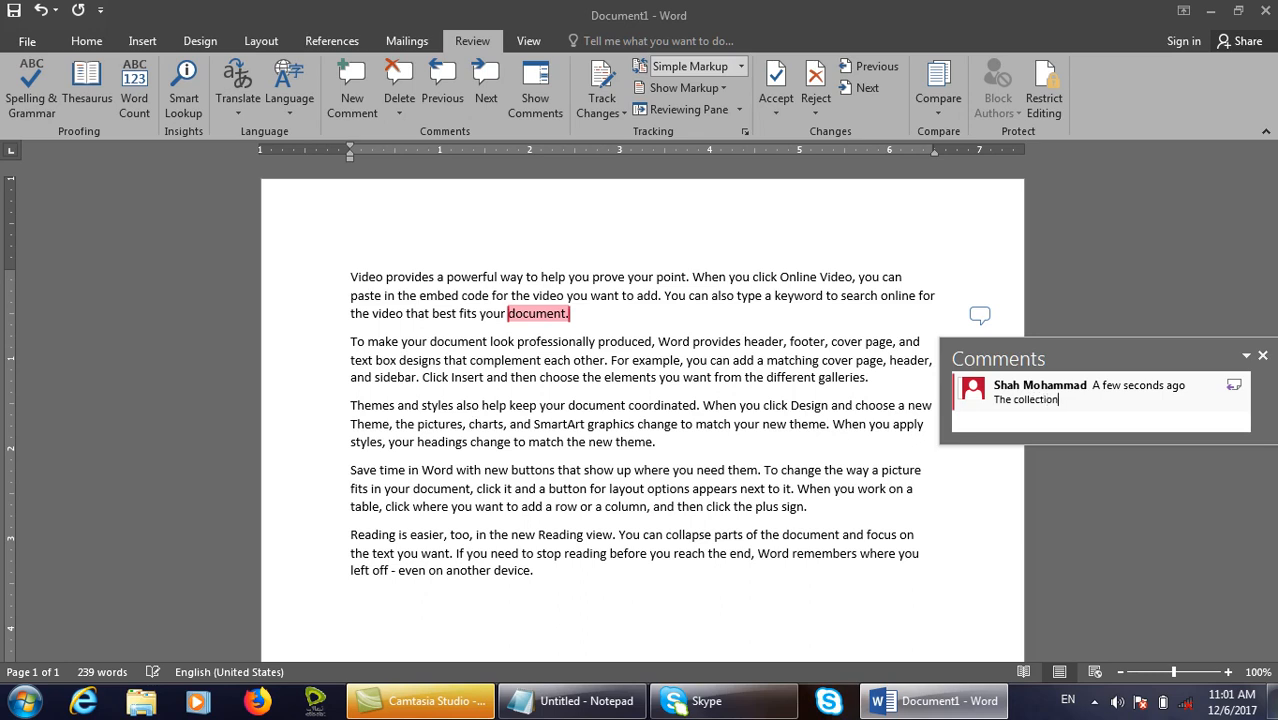
type("called so")
left_click(800, 380)
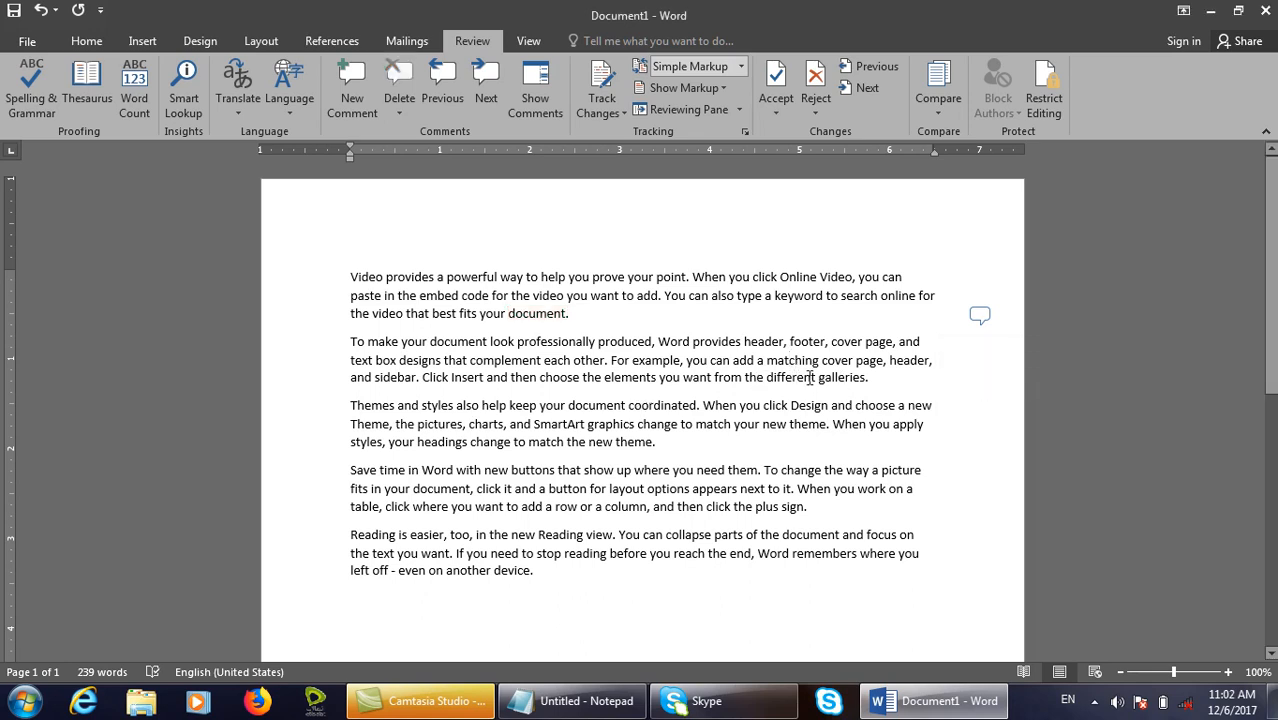
Add the comment 'Change' to the word 'different' in the second paragraph.
double_click(815, 377)
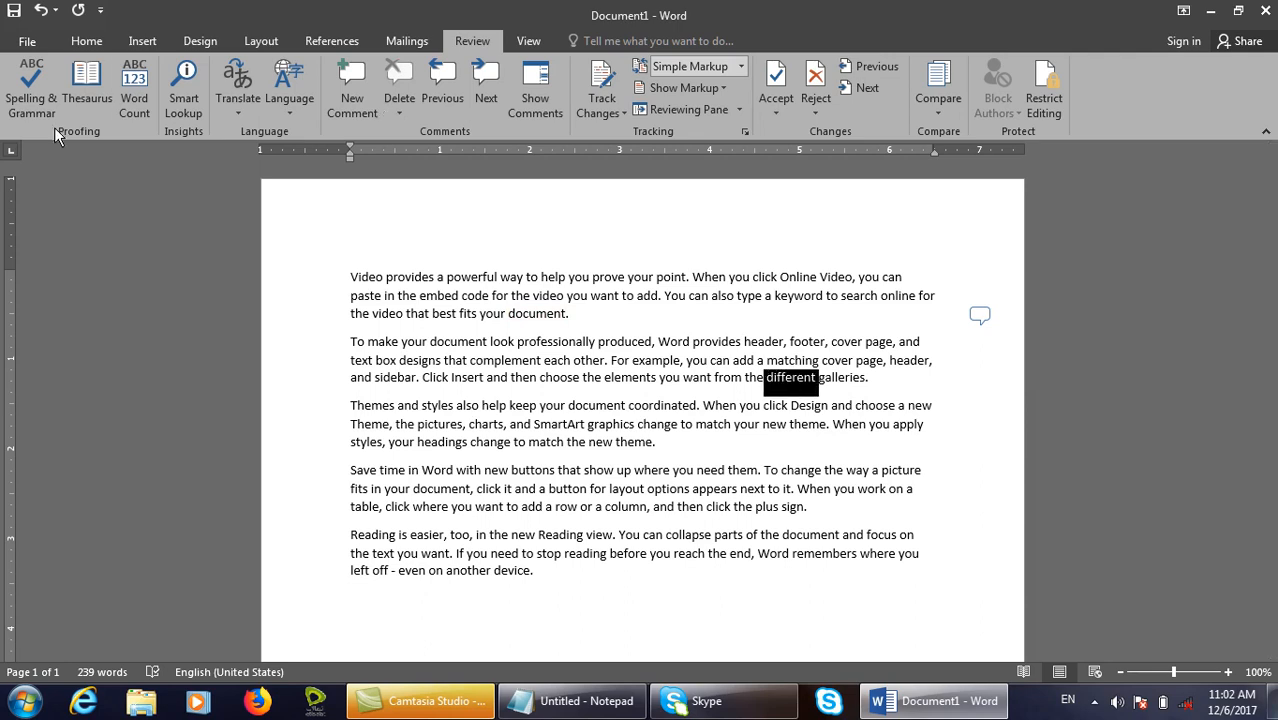
left_click(369, 85)
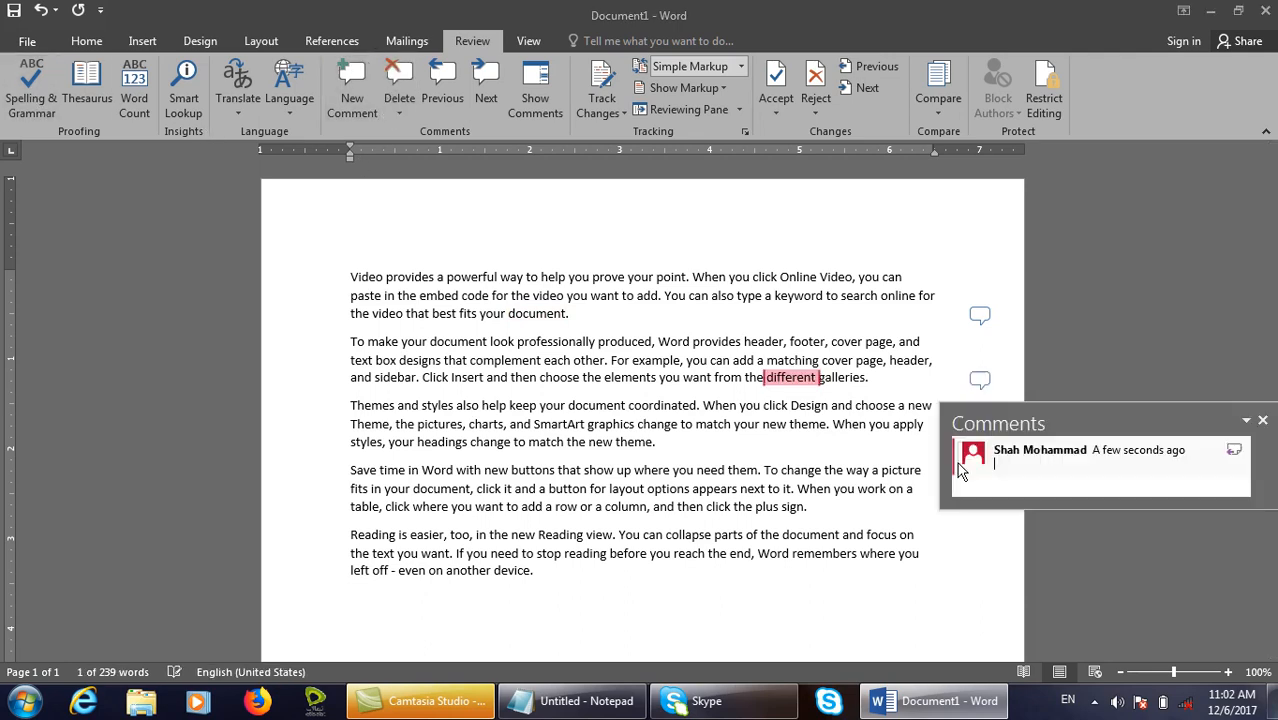
type("Change")
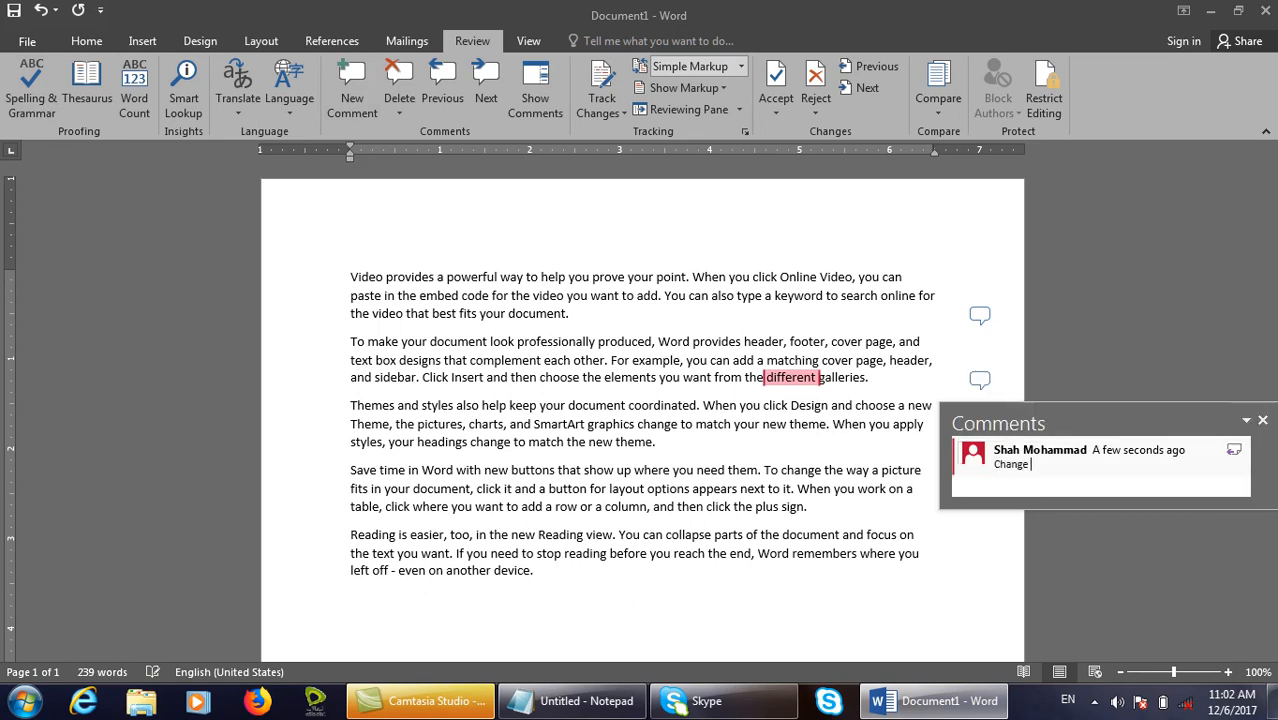
left_click(599, 420)
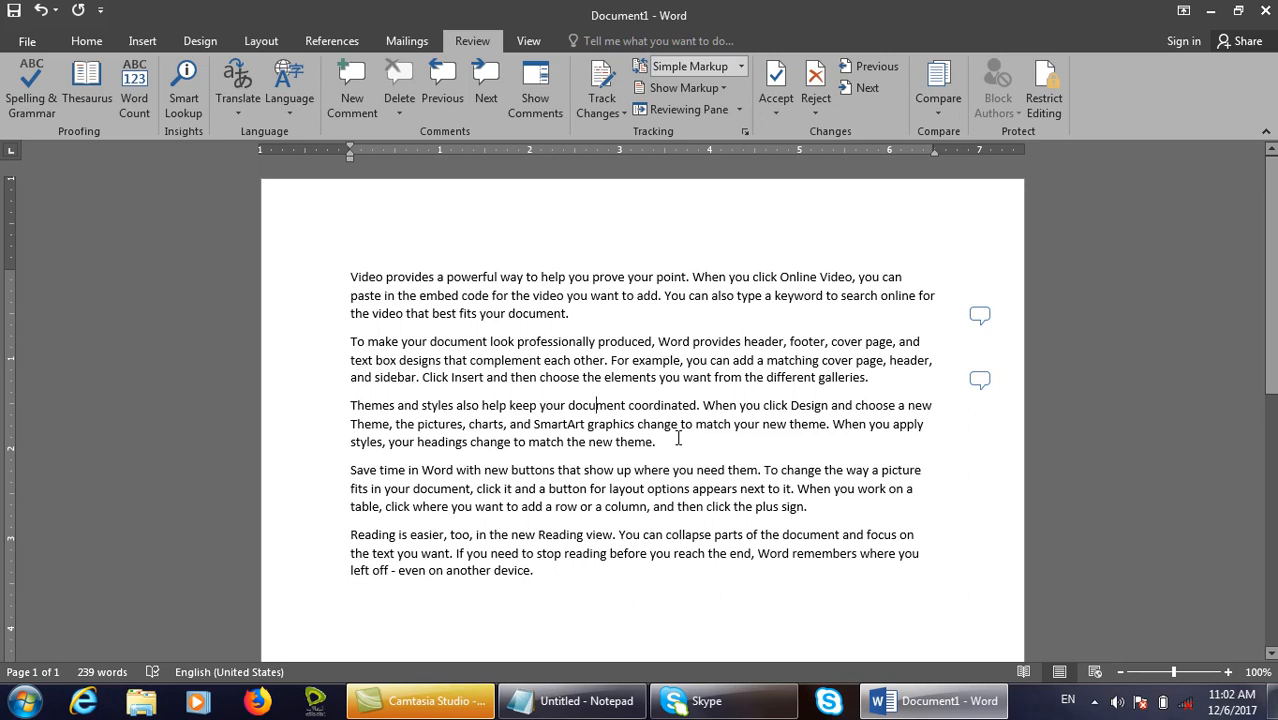
Add the comment 'Themes means pictures' to 'theme.' ending the third paragraph.
left_click_drag(655, 443, 615, 443)
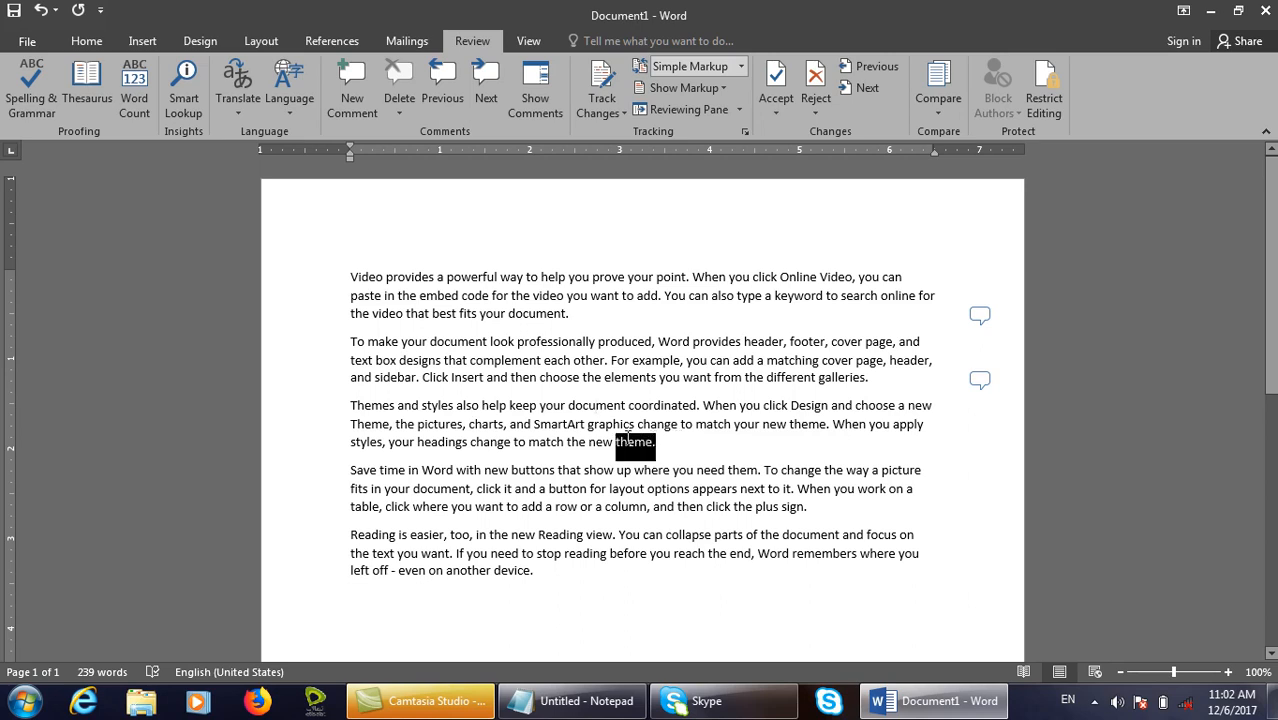
left_click(365, 122)
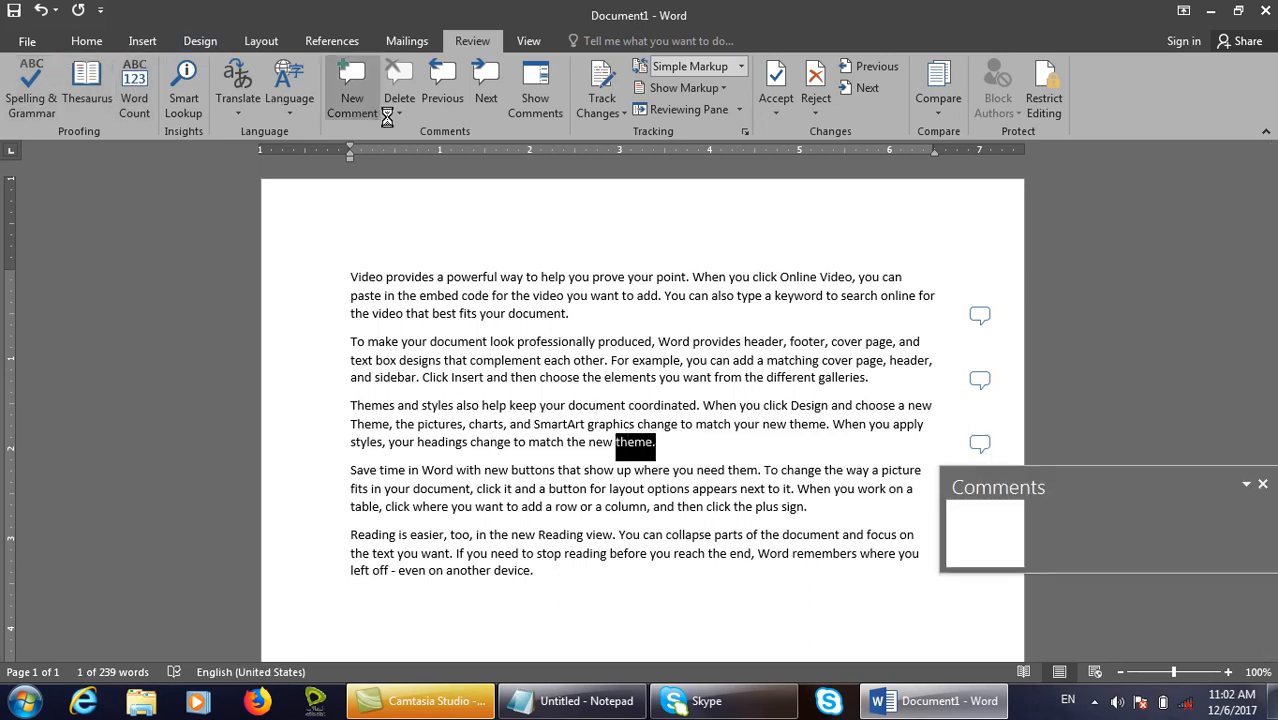
type("Themes")
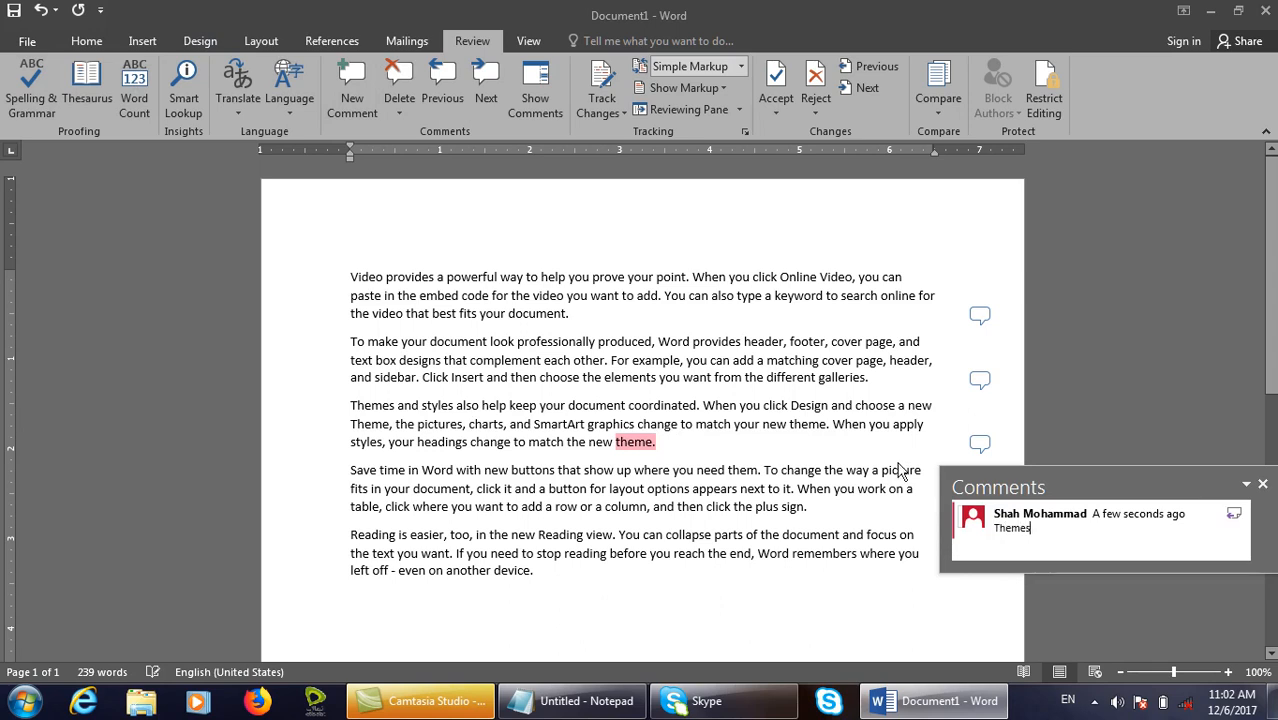
type(" means pictures")
left_click(782, 332)
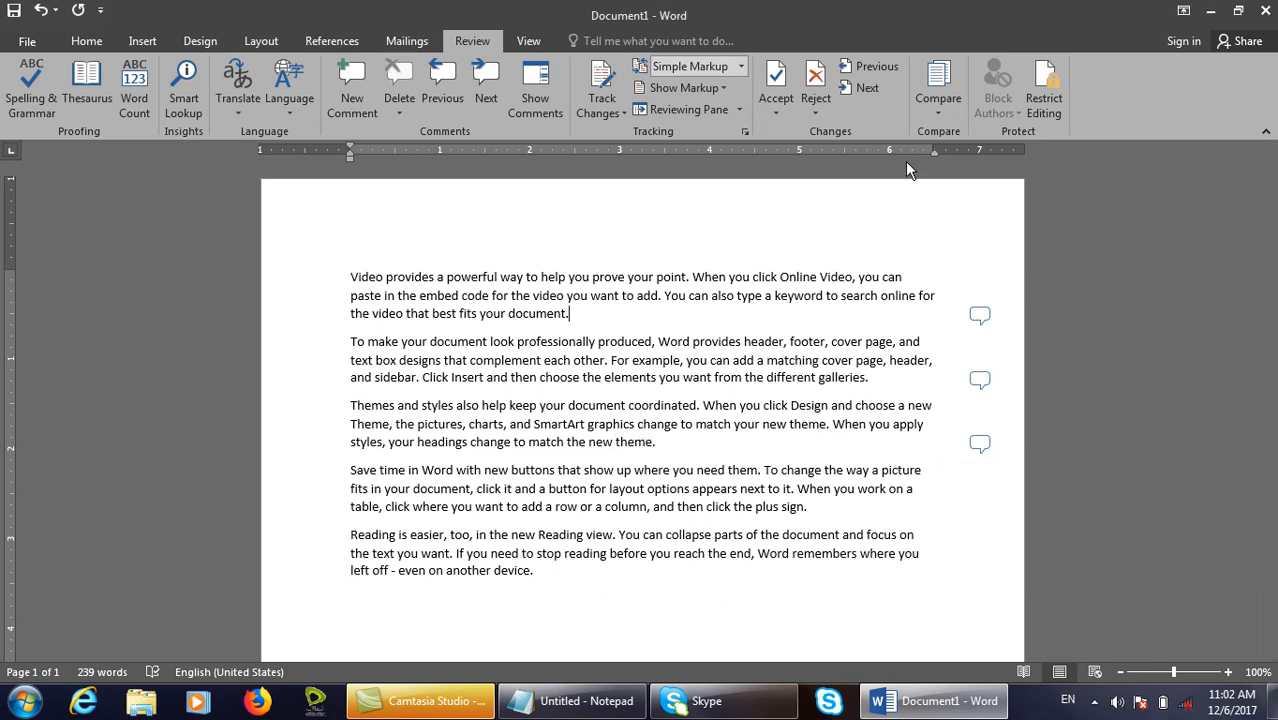
Open and review the first comment on 'document.'.
left_click(979, 315)
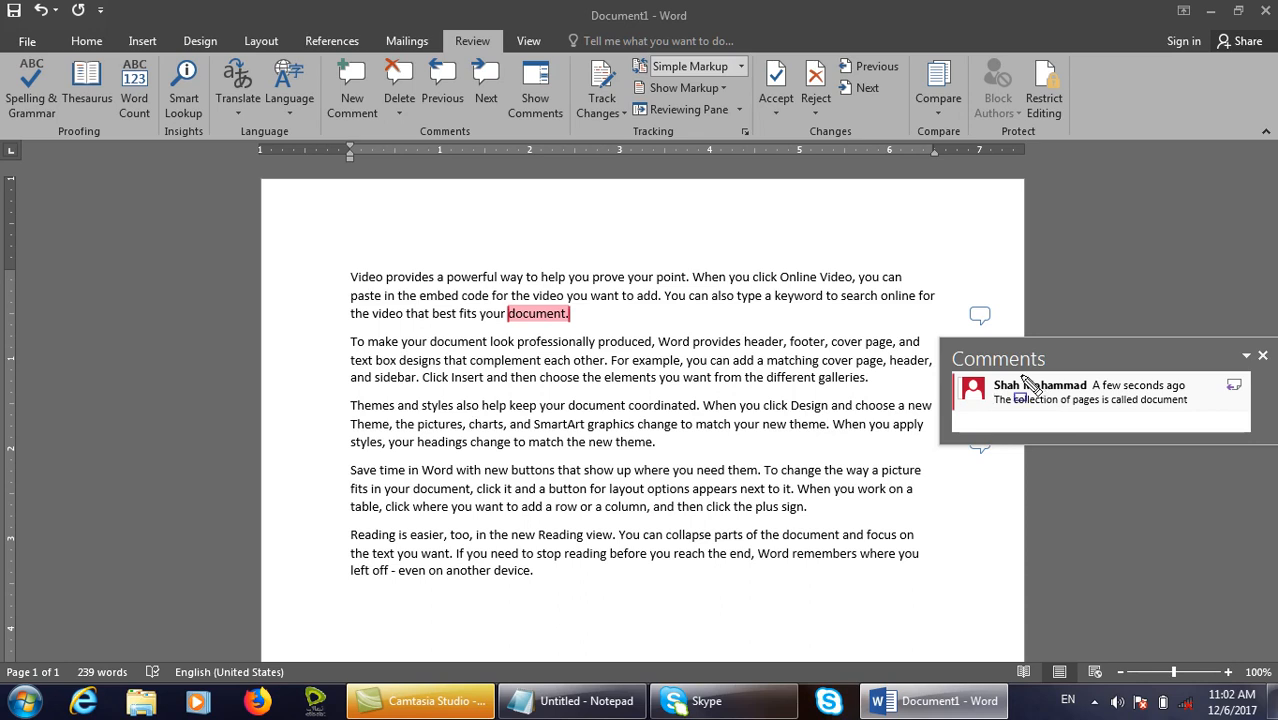
mouse_move(981, 377)
left_mouse_down()
mouse_move(1068, 421)
mouse_move(1093, 395)
left_mouse_up()
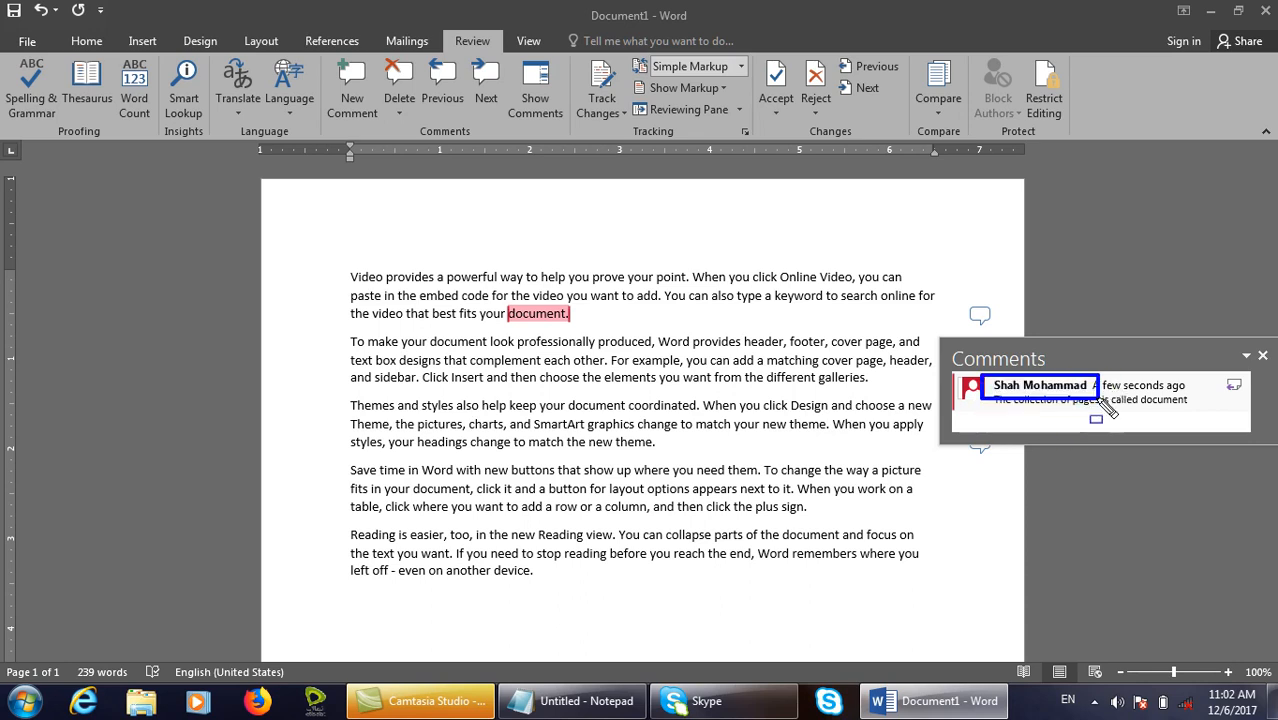
key("Escape")
left_click(647, 290)
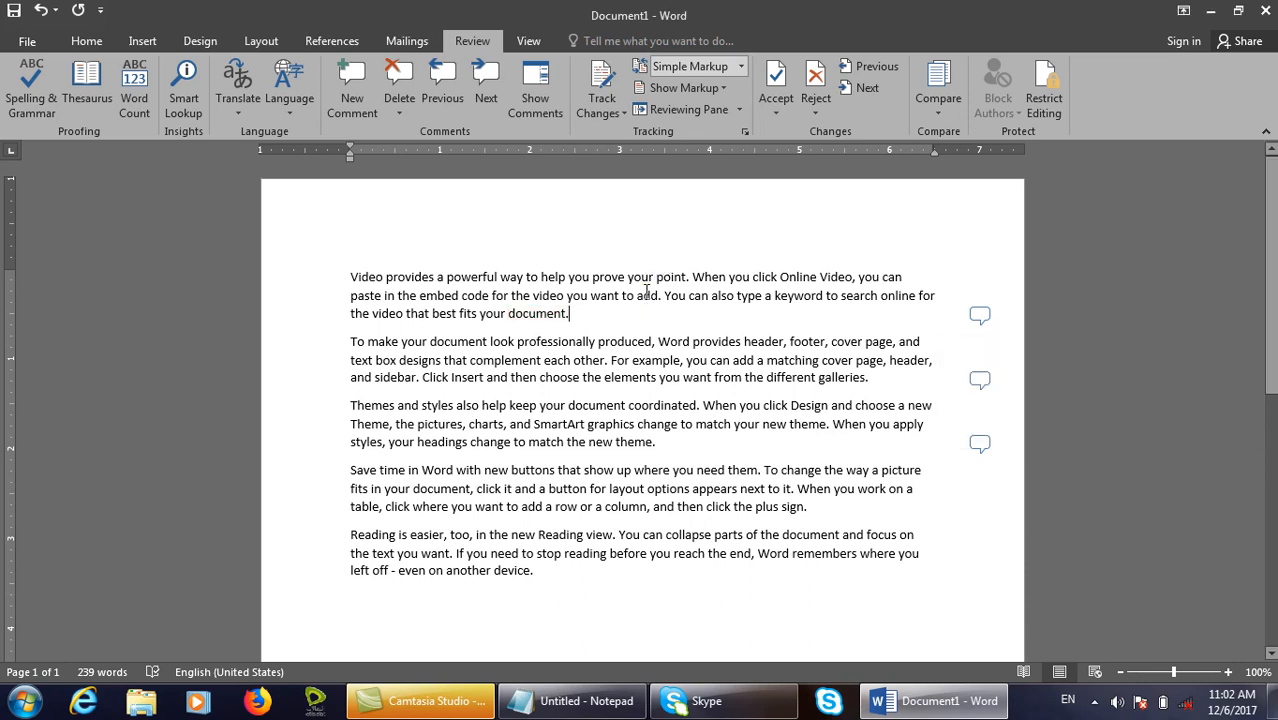
Replace the user name in File > Options > General with a shorter author name.
left_click(27, 41)
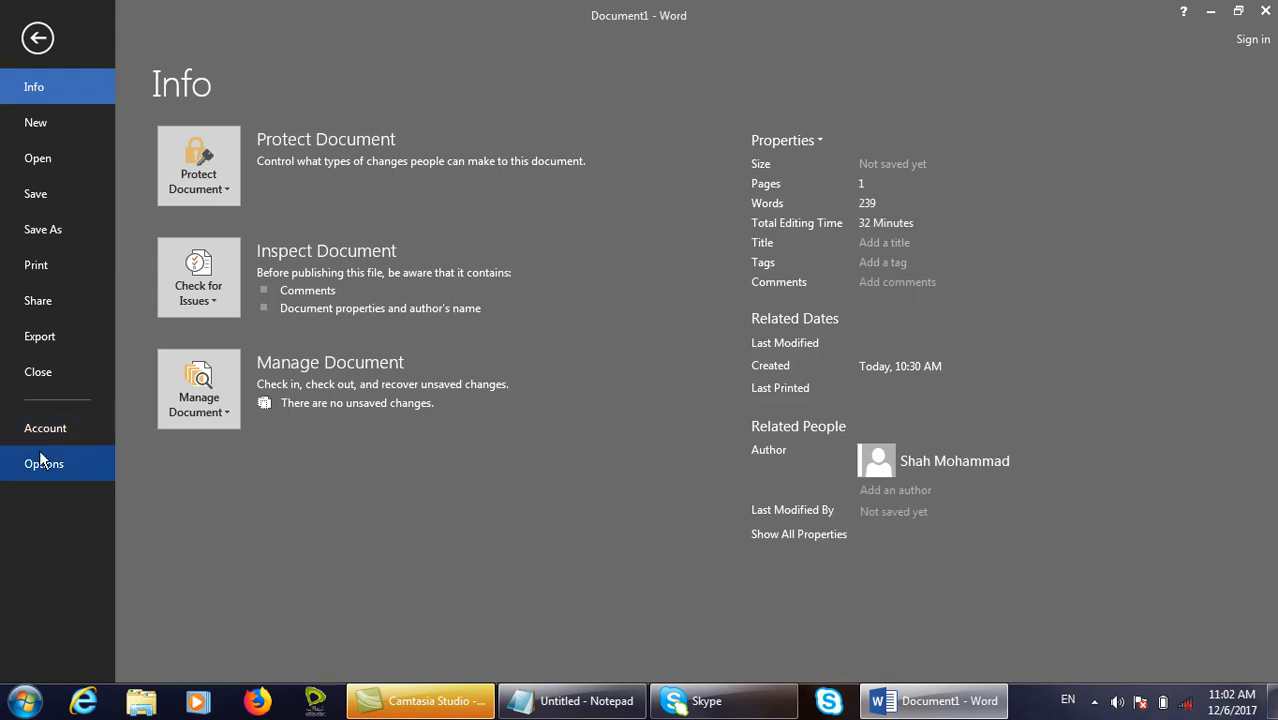
left_click(40, 463)
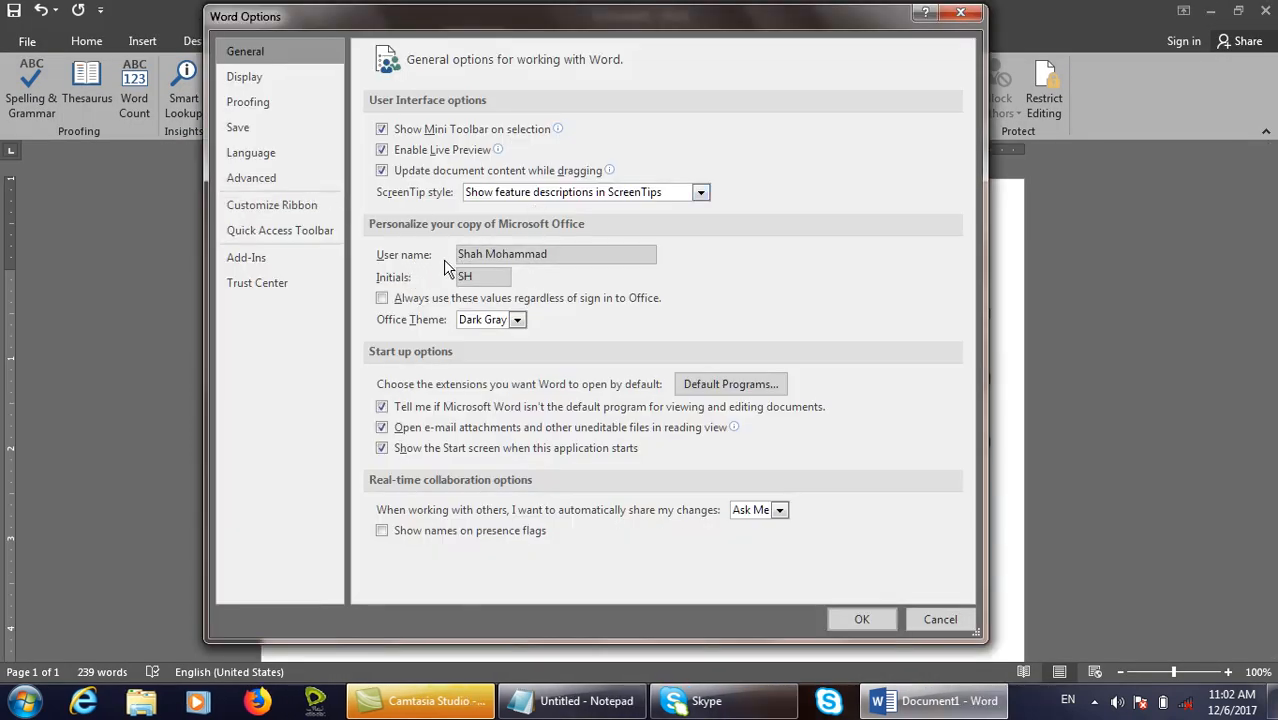
mouse_move(445, 241)
left_mouse_down()
mouse_move(544, 274)
mouse_move(680, 283)
left_mouse_up()
key("Escape")
left_click_drag(580, 264, 424, 216)
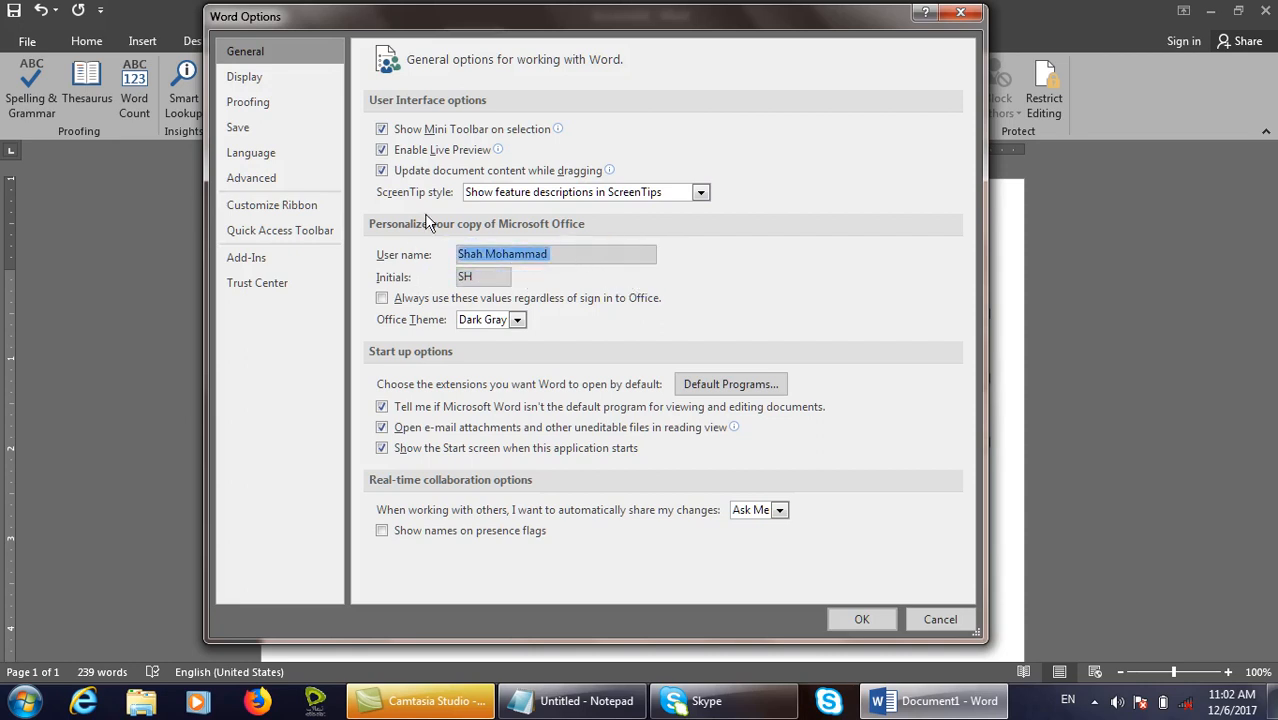
type("Mohammad")
key("Return")
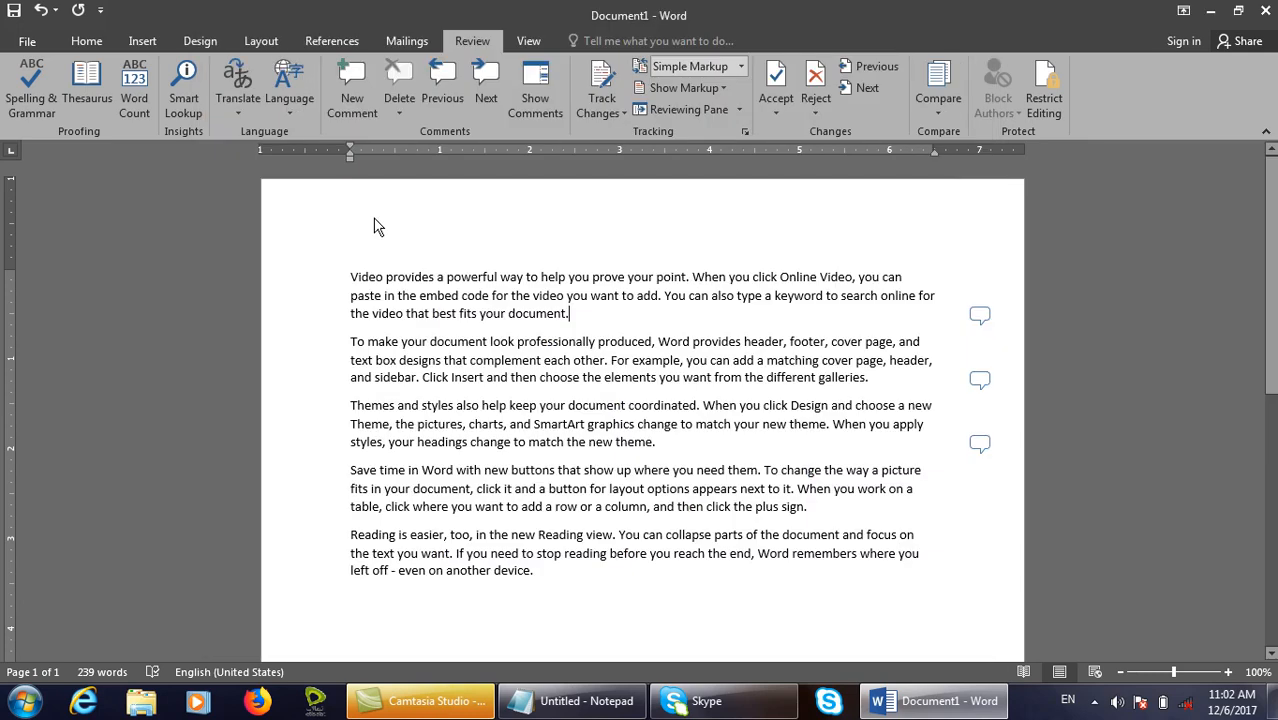
Add the comment 'Parts' to 'device.' at the end of the last paragraph.
left_click_drag(584, 582, 494, 572)
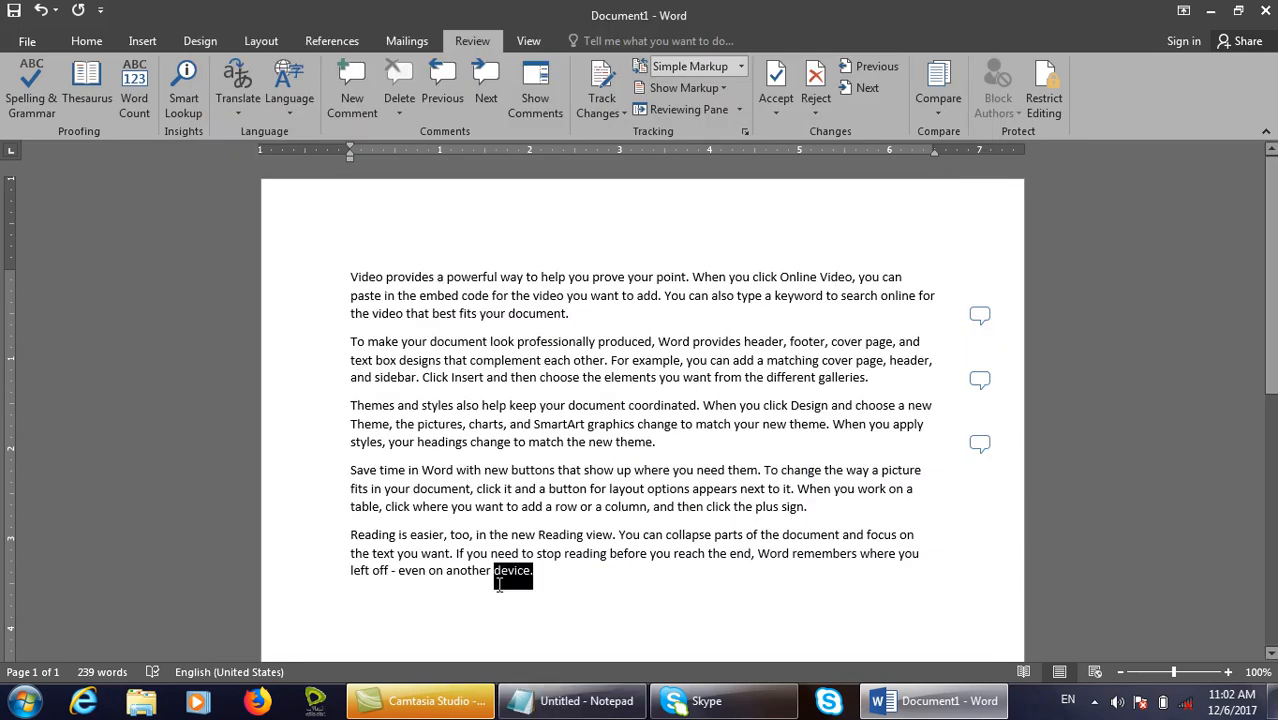
left_click(352, 80)
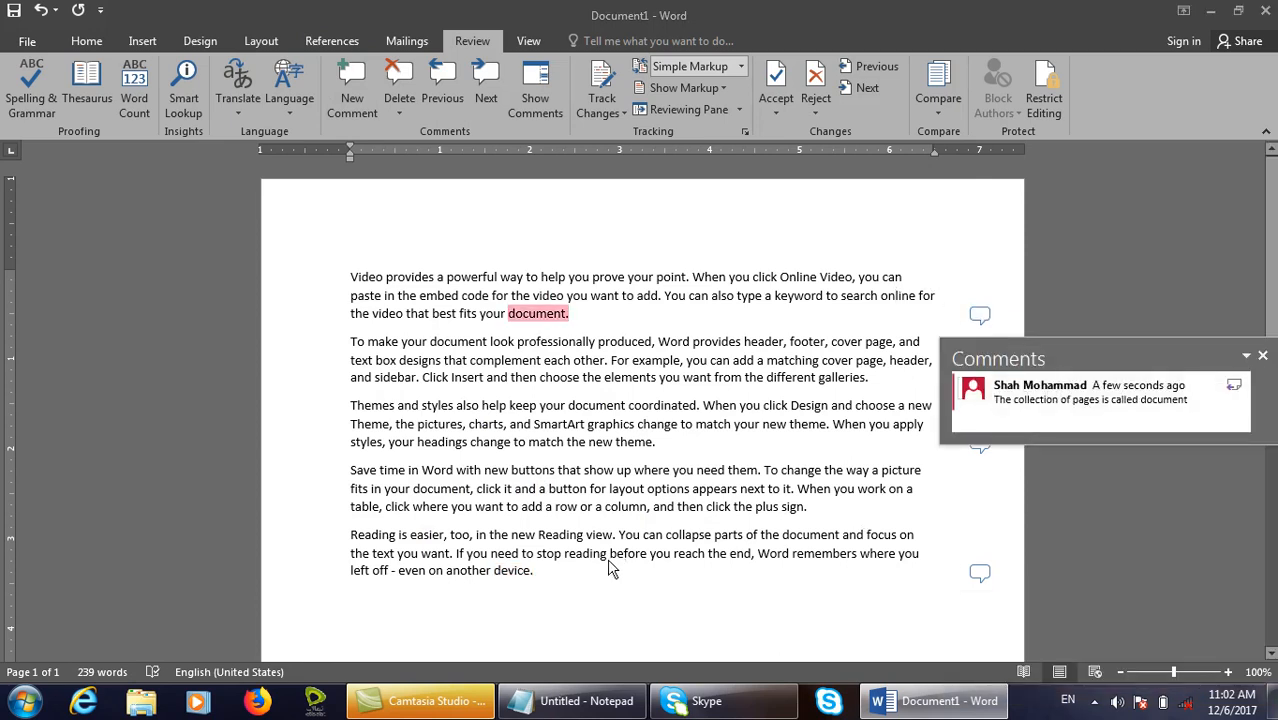
left_click(557, 570)
left_click(980, 573)
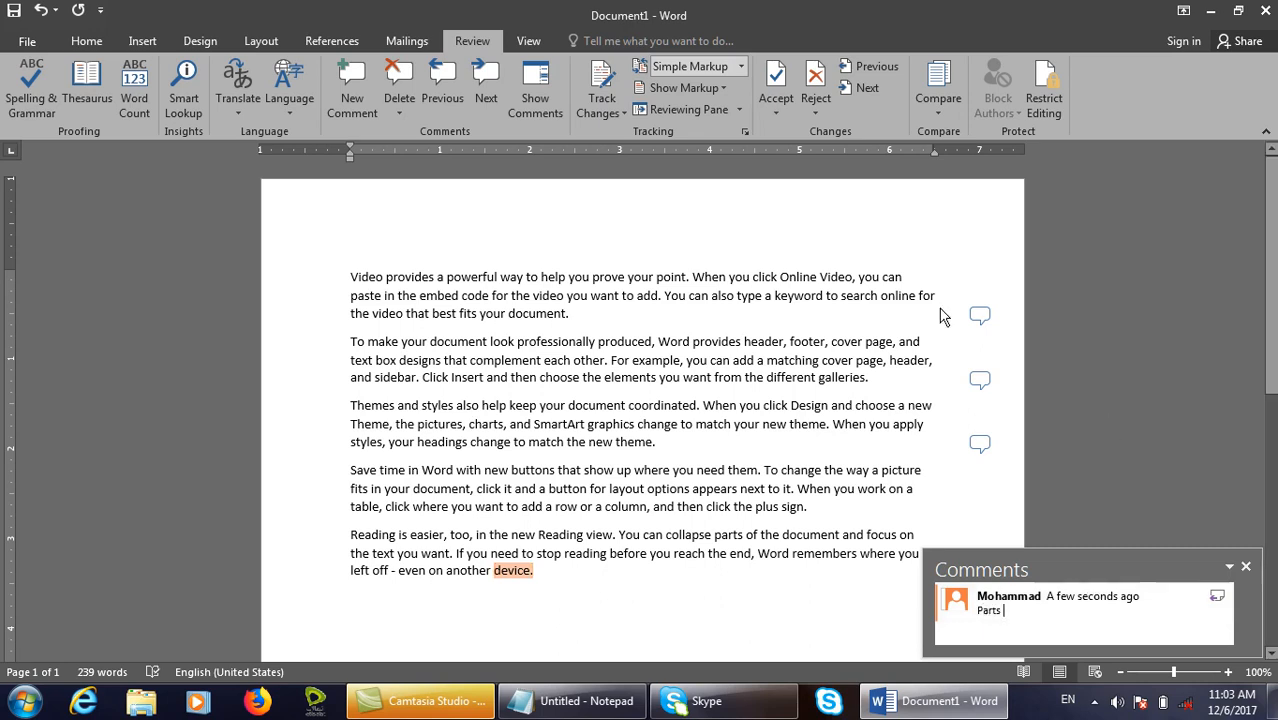
left_click(838, 277)
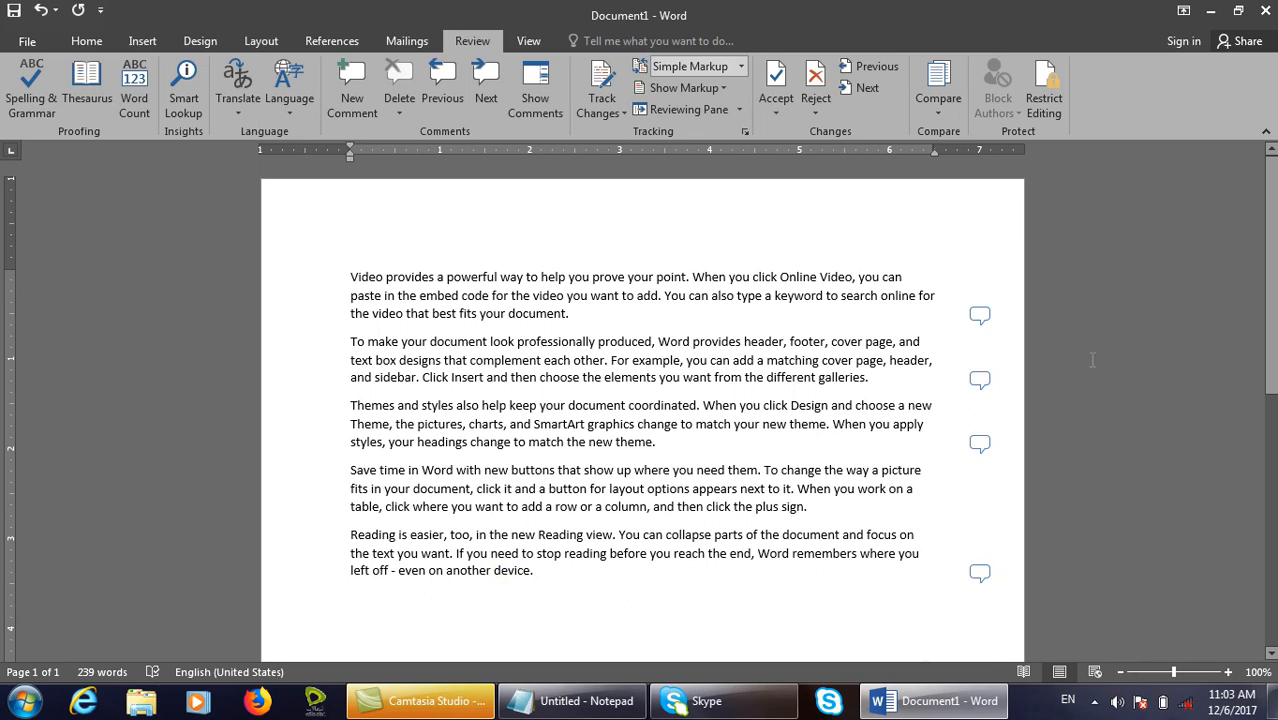
key("ctrl+p")
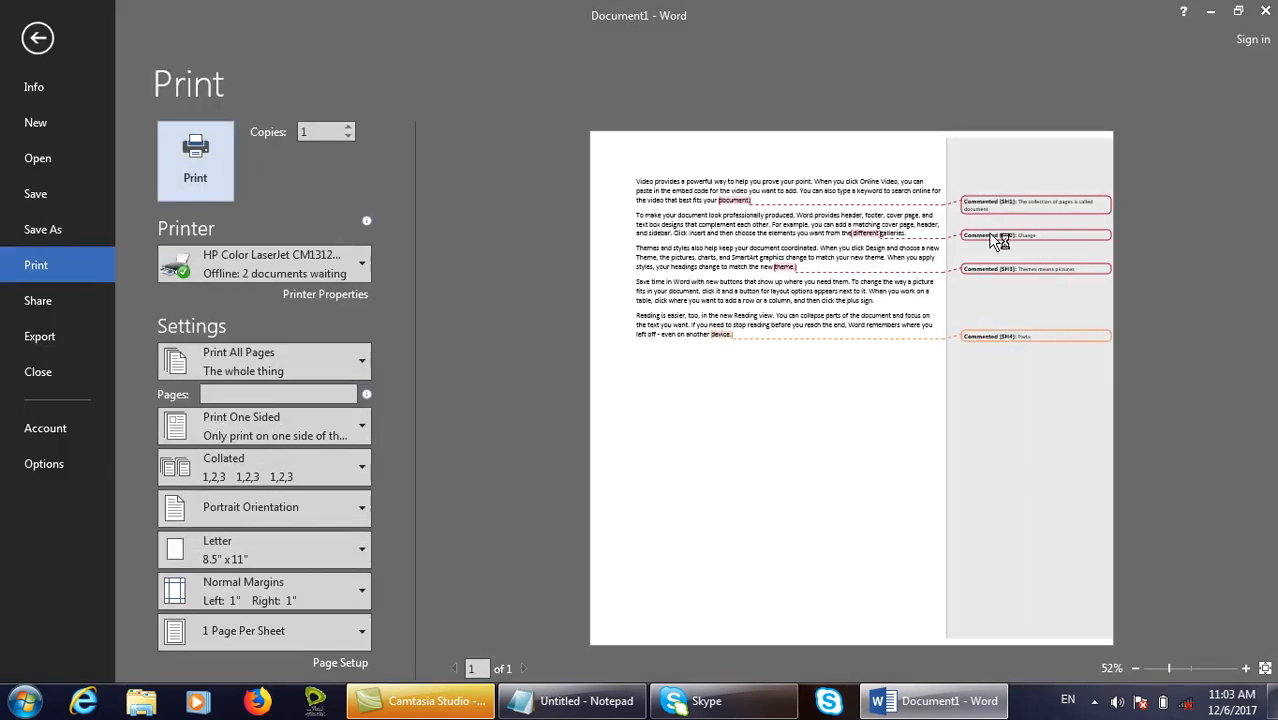
Leave the print preview and return to the document.
mouse_move(992, 241)
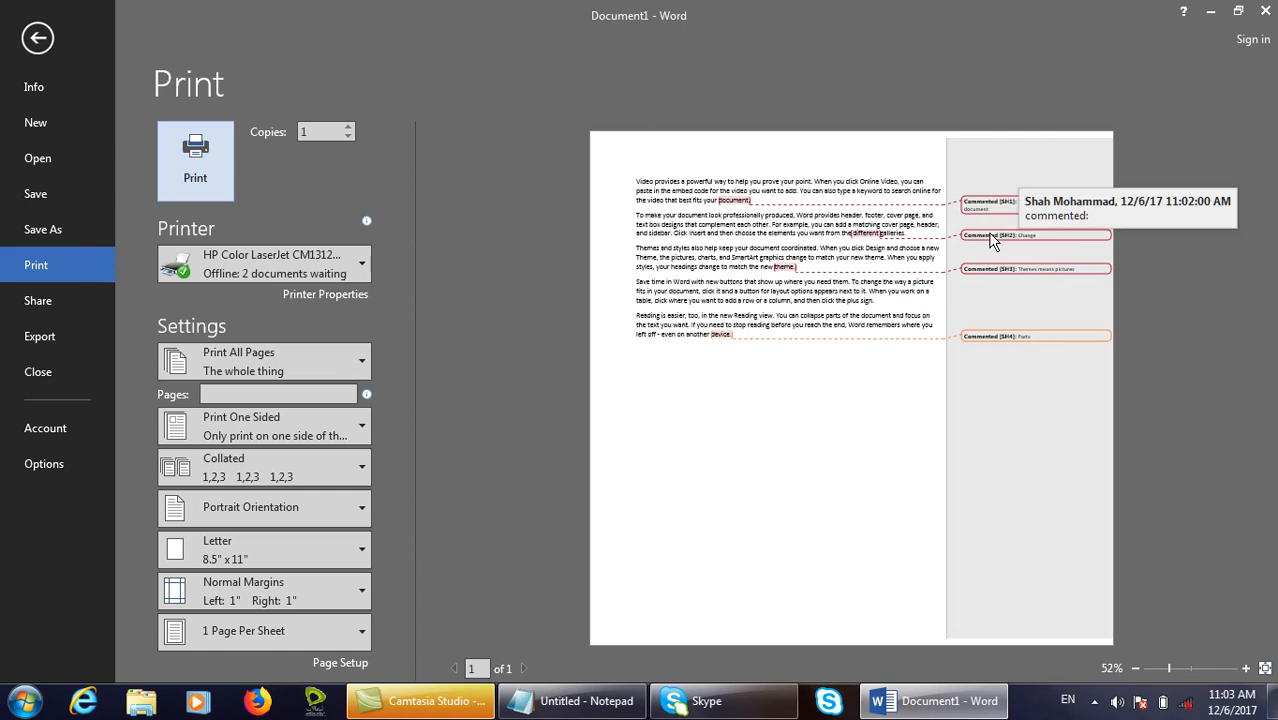
key("Escape")
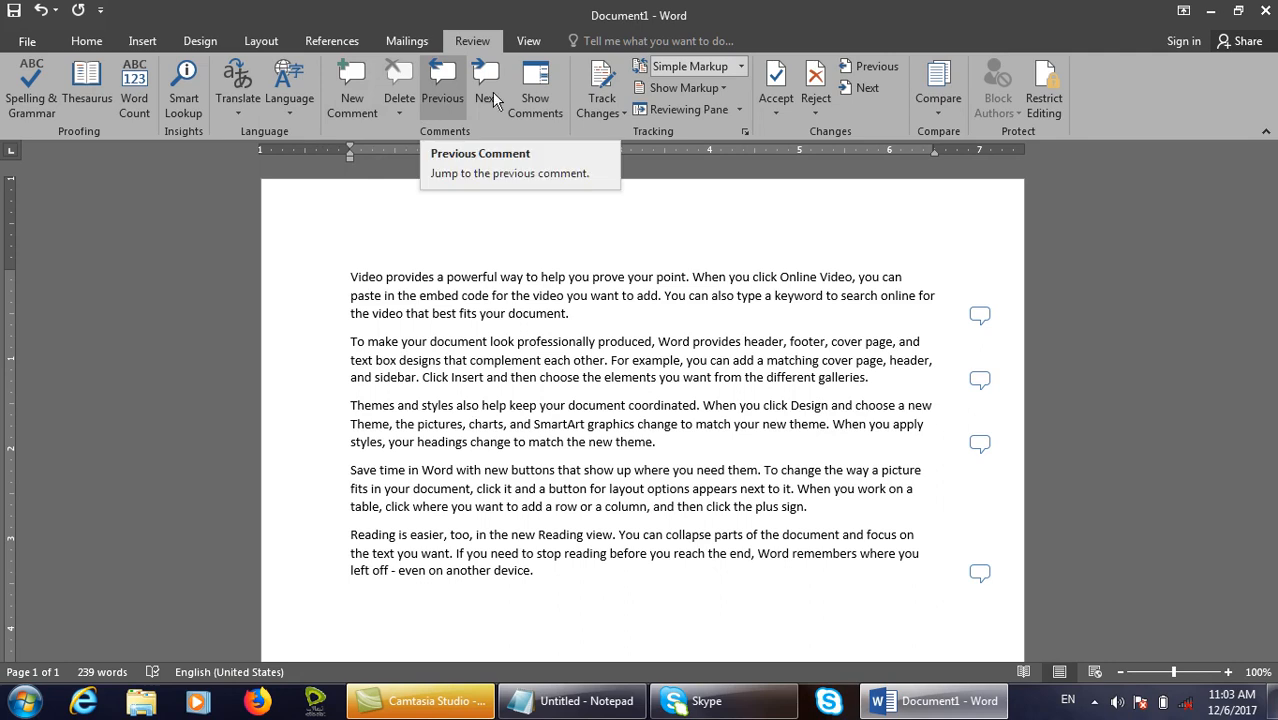
Step through the comments with Next and Previous, then turn on Show Comments.
left_click(980, 315)
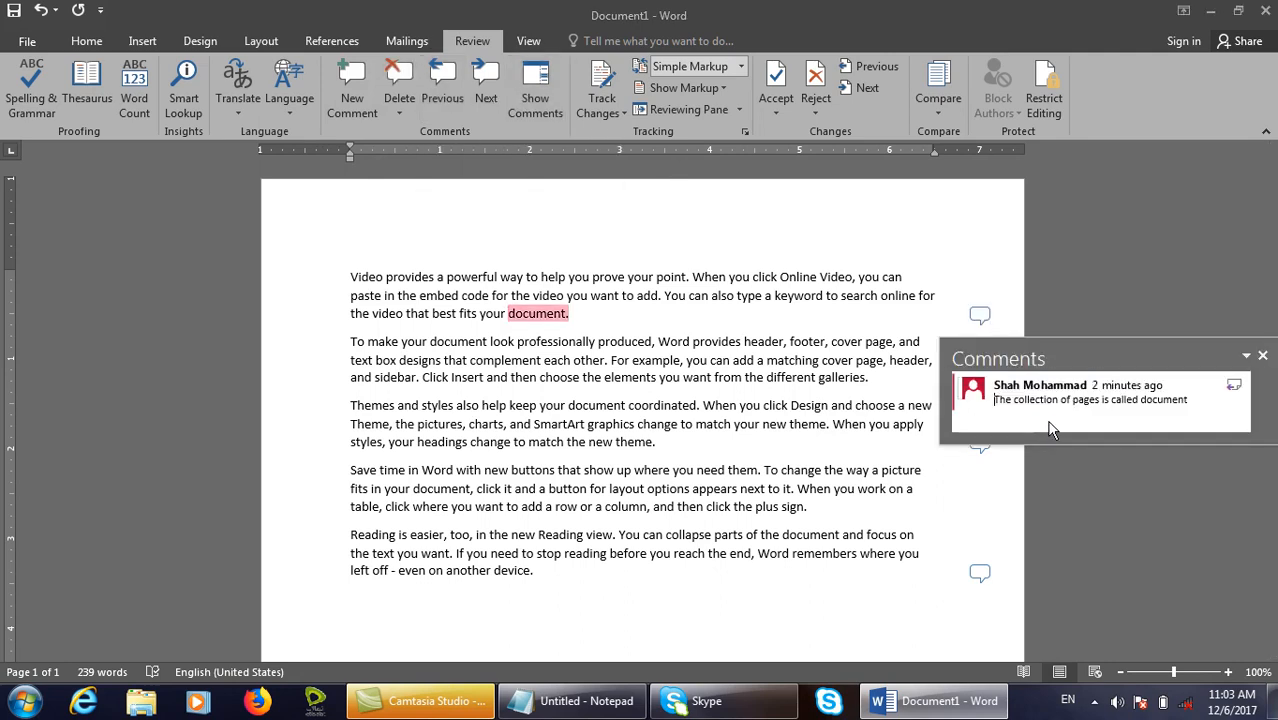
left_click(492, 70)
left_click(496, 76)
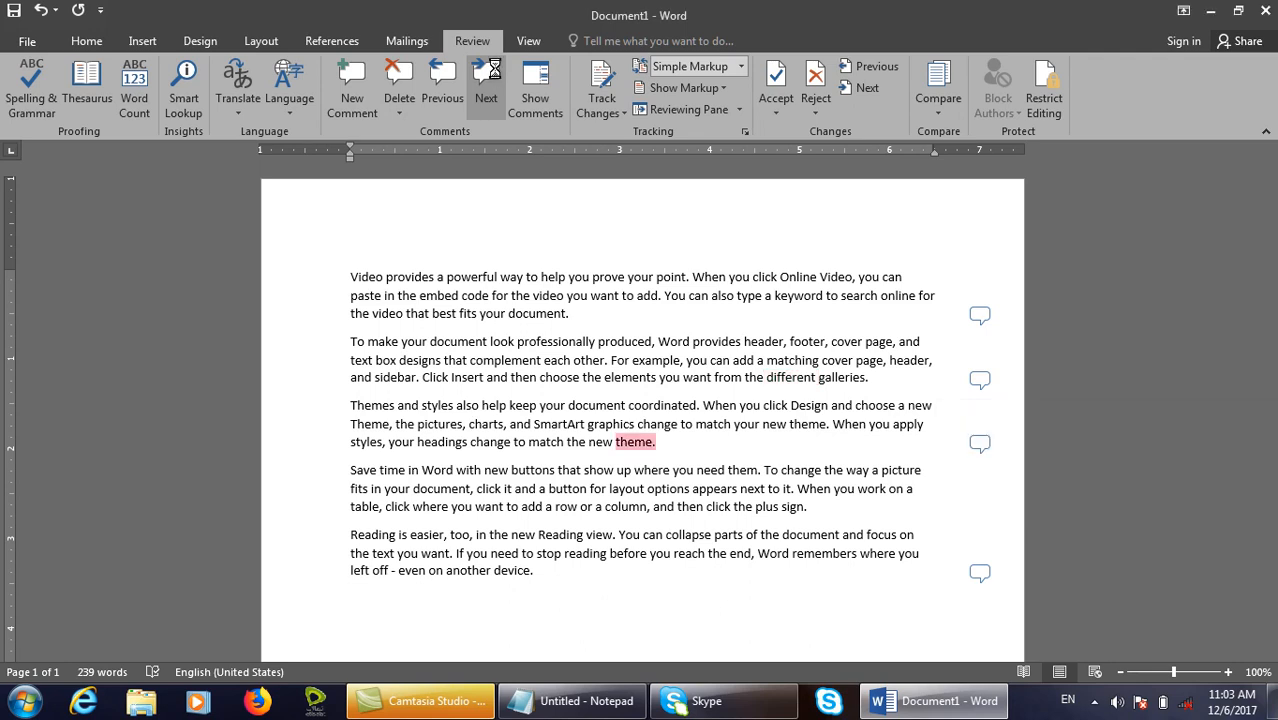
left_click(449, 79)
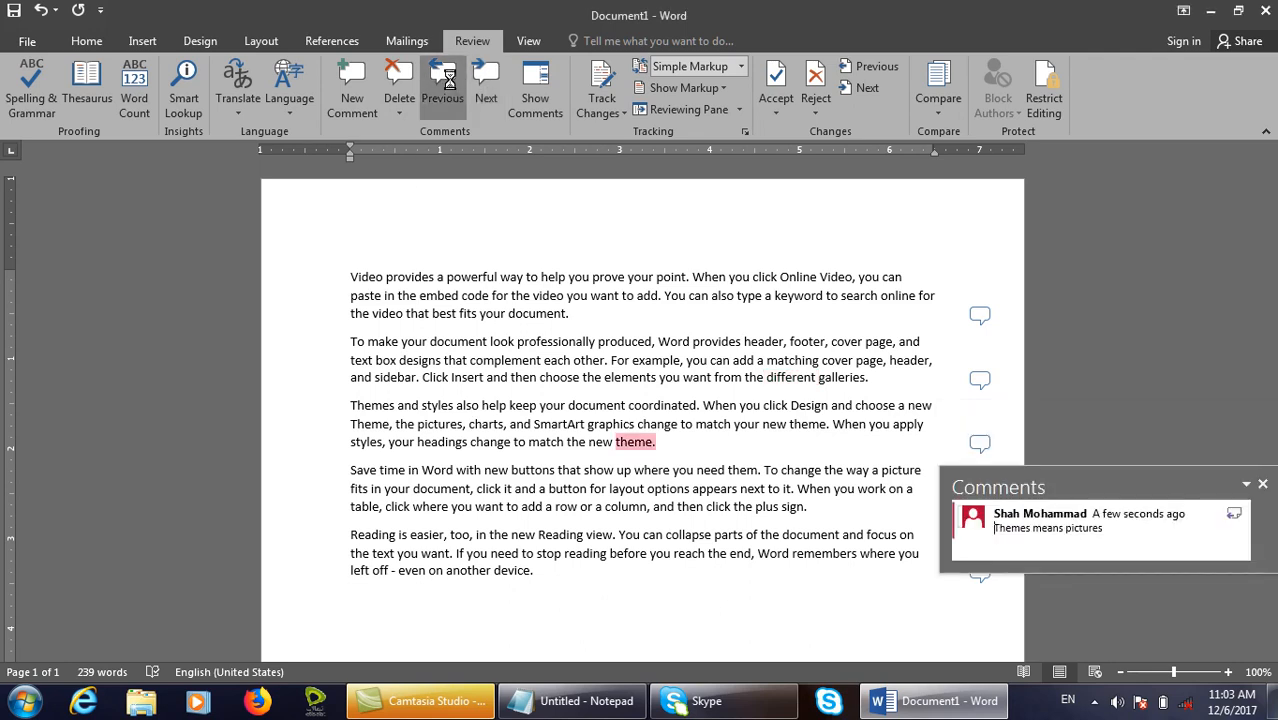
left_click(449, 79)
left_click(449, 79)
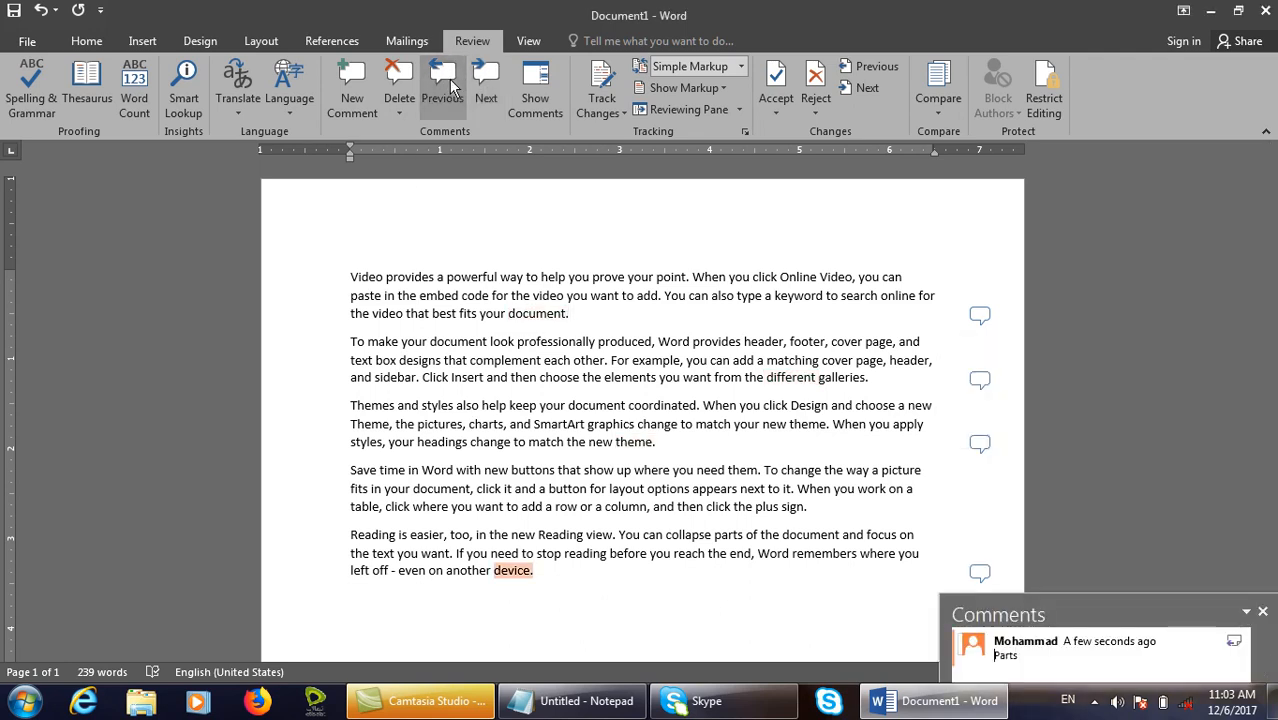
left_click(529, 104)
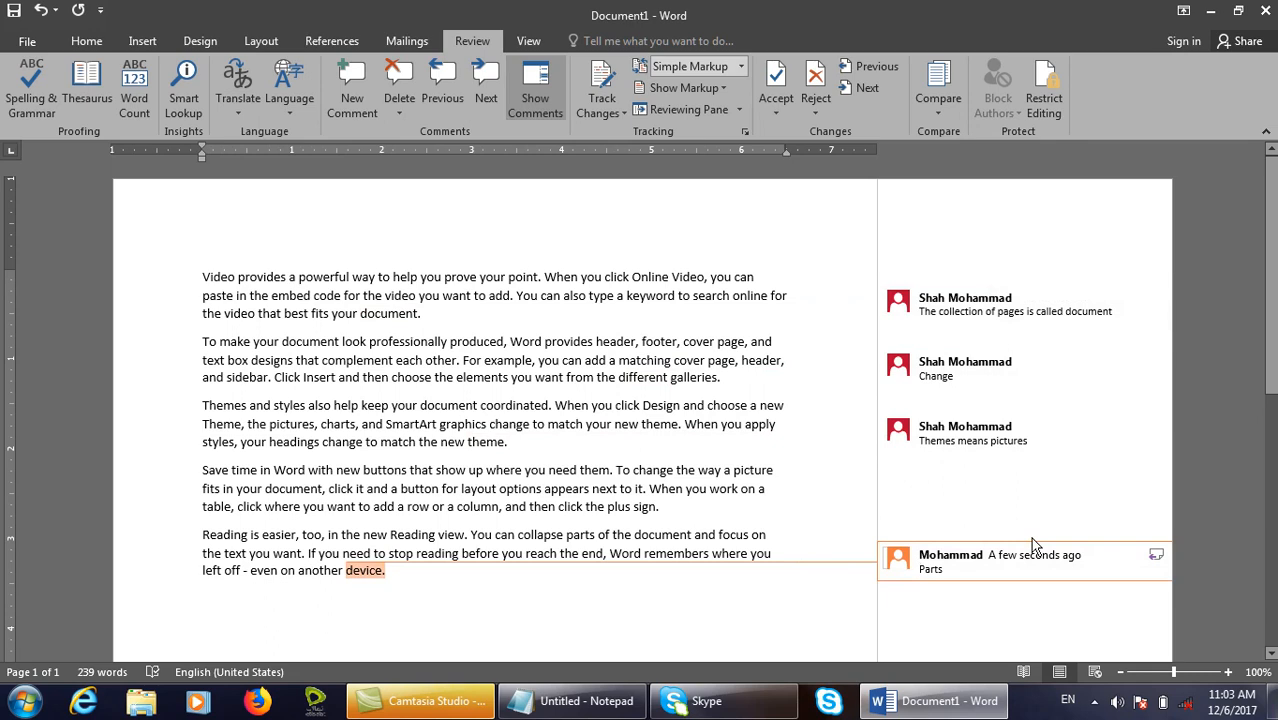
Toggle Show Comments off, on and off again, then open the comment on 'document.'.
left_click(1026, 443)
mouse_move(878, 179)
left_mouse_down()
mouse_move(1118, 580)
mouse_move(1182, 638)
left_mouse_up()
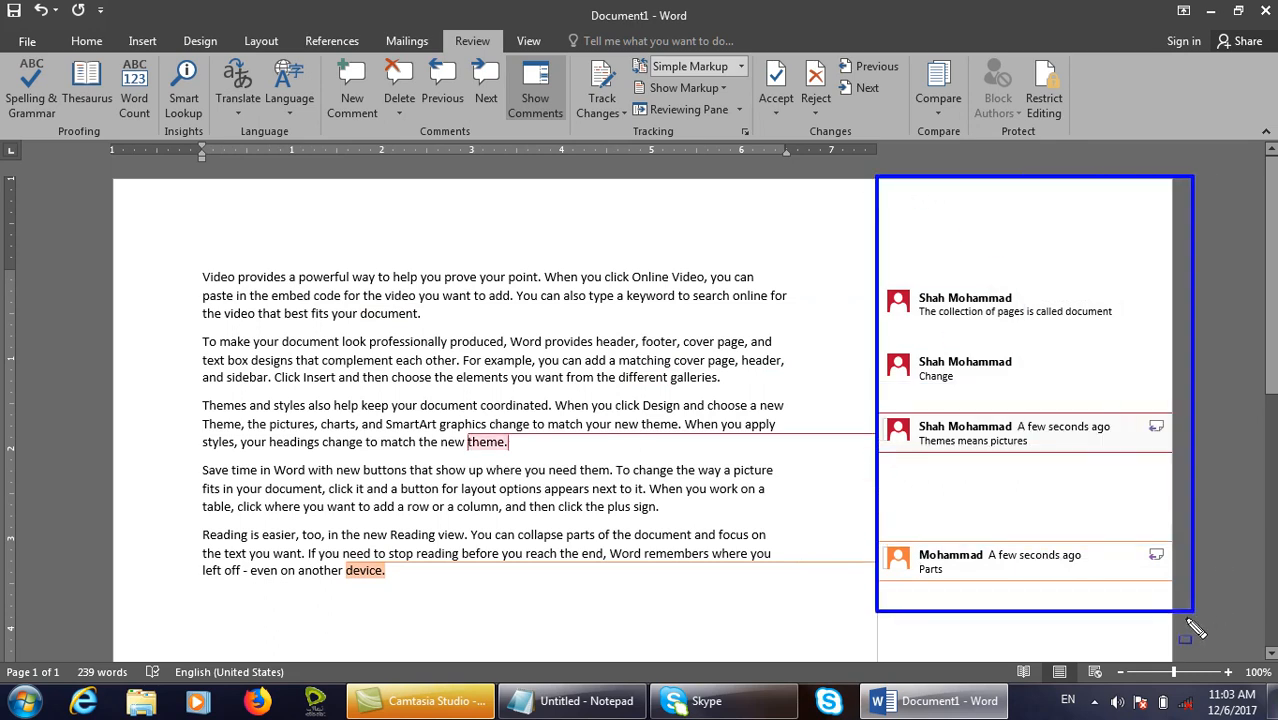
left_click(555, 97)
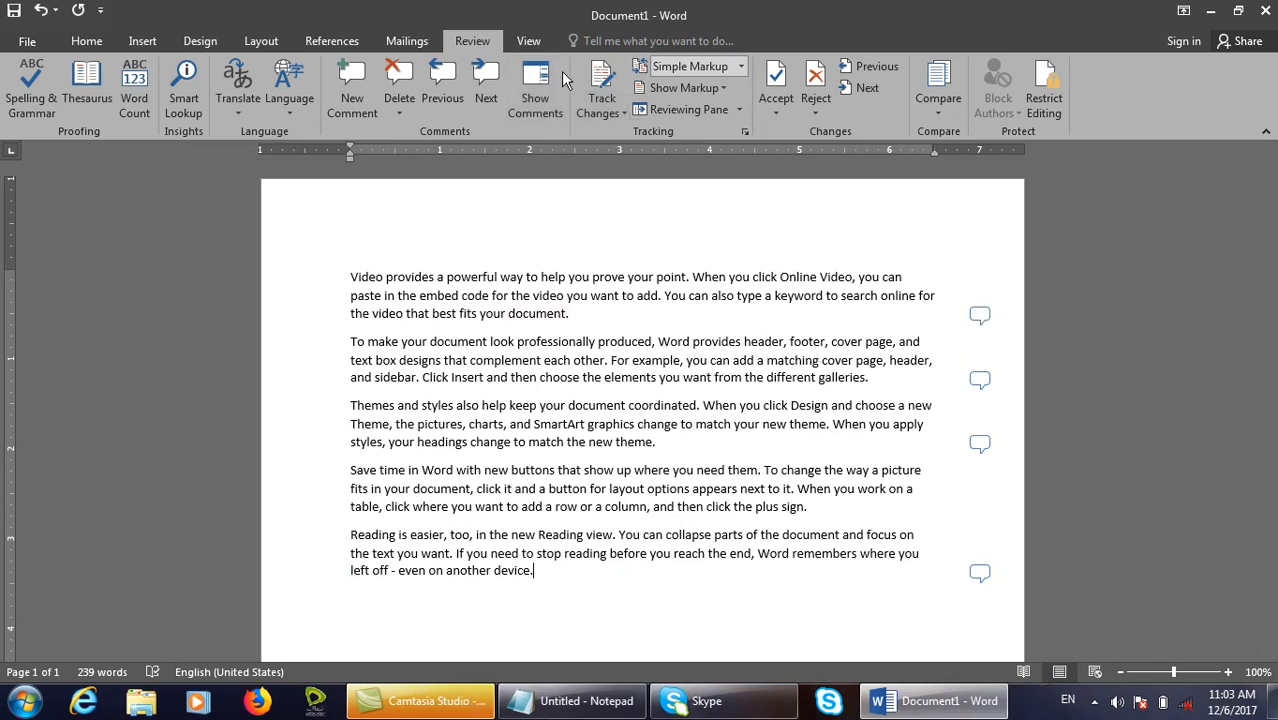
left_click(979, 316)
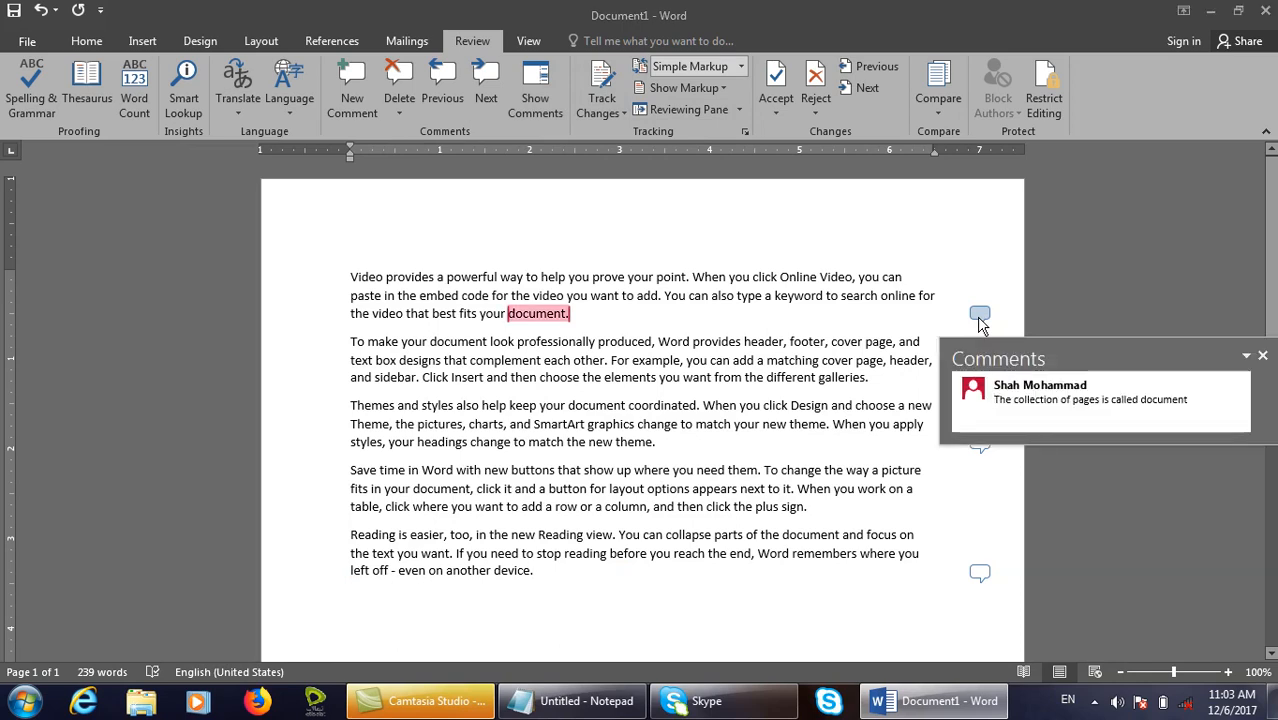
left_click(531, 94)
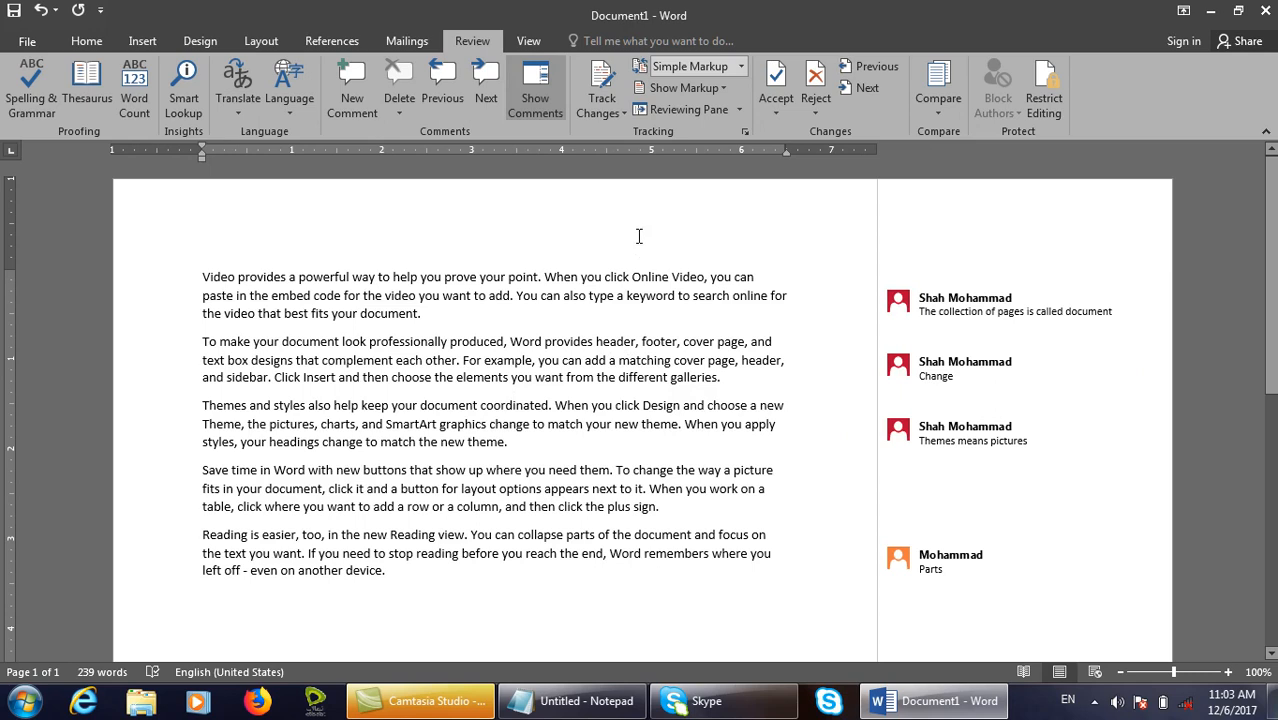
left_click(547, 97)
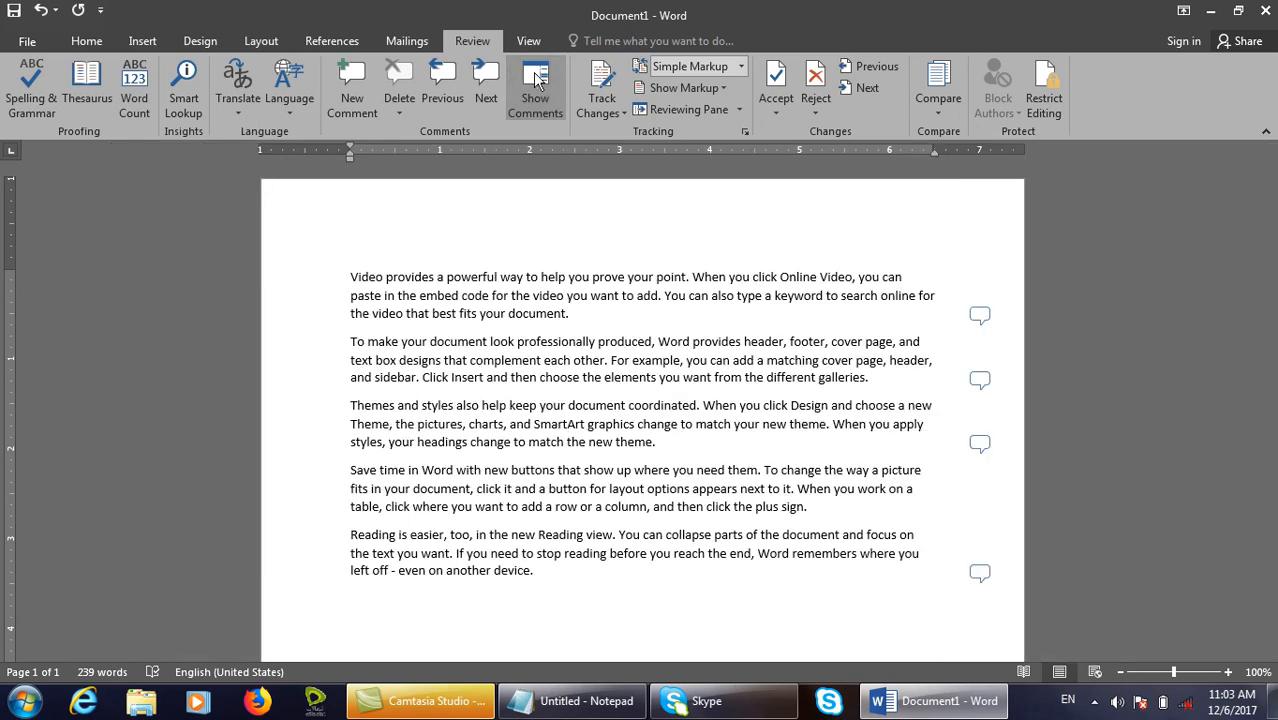
left_click(979, 314)
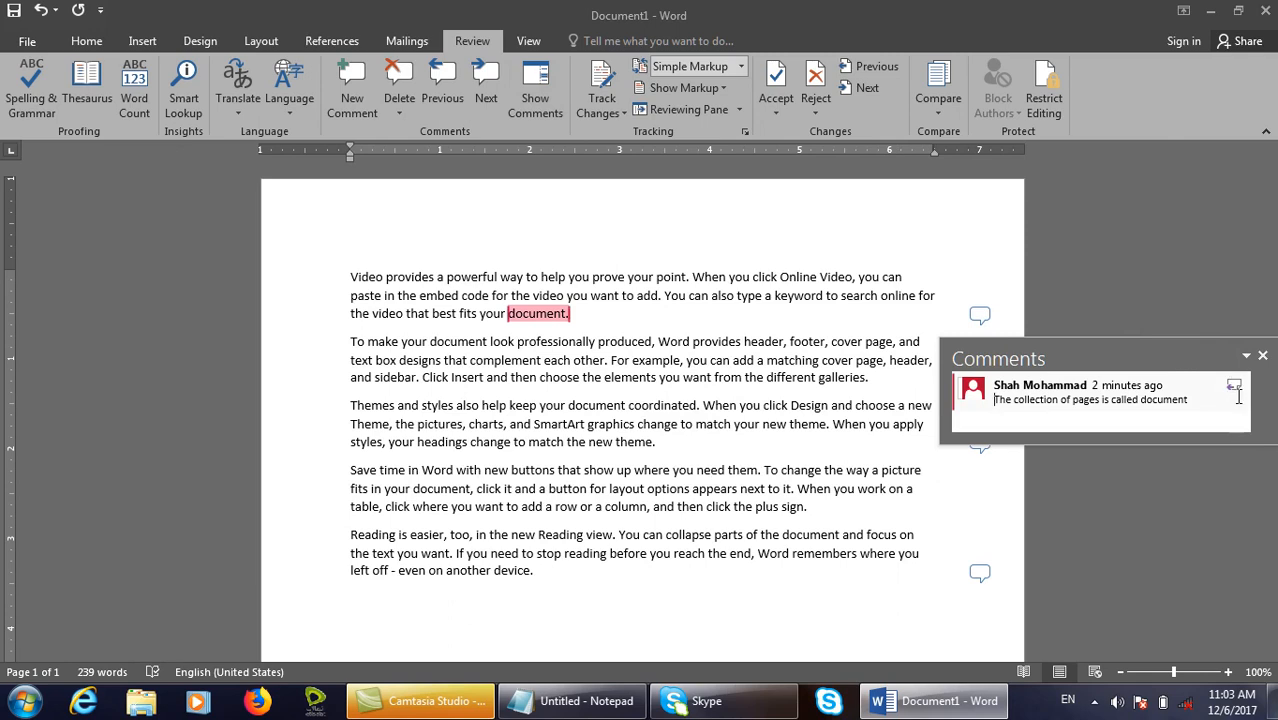
Close the comment card on 'document.' and bring up the Review > Delete options.
key("ctrl+a")
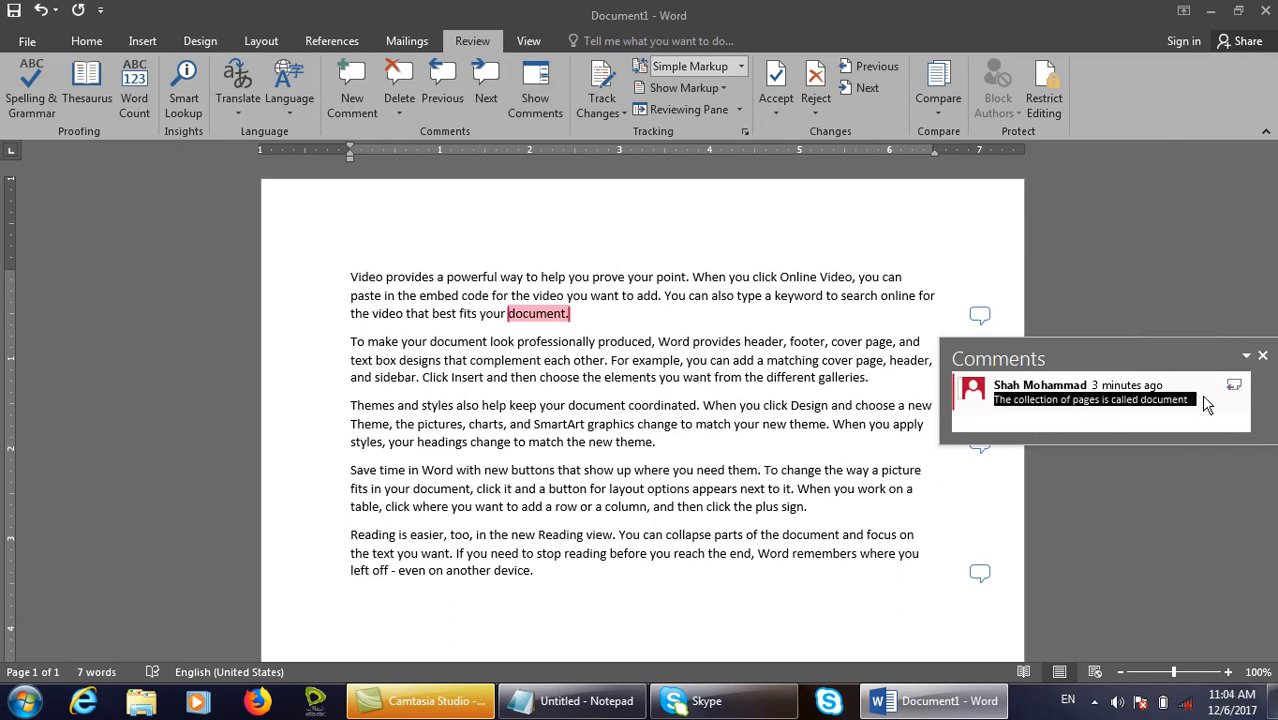
left_click(1246, 356)
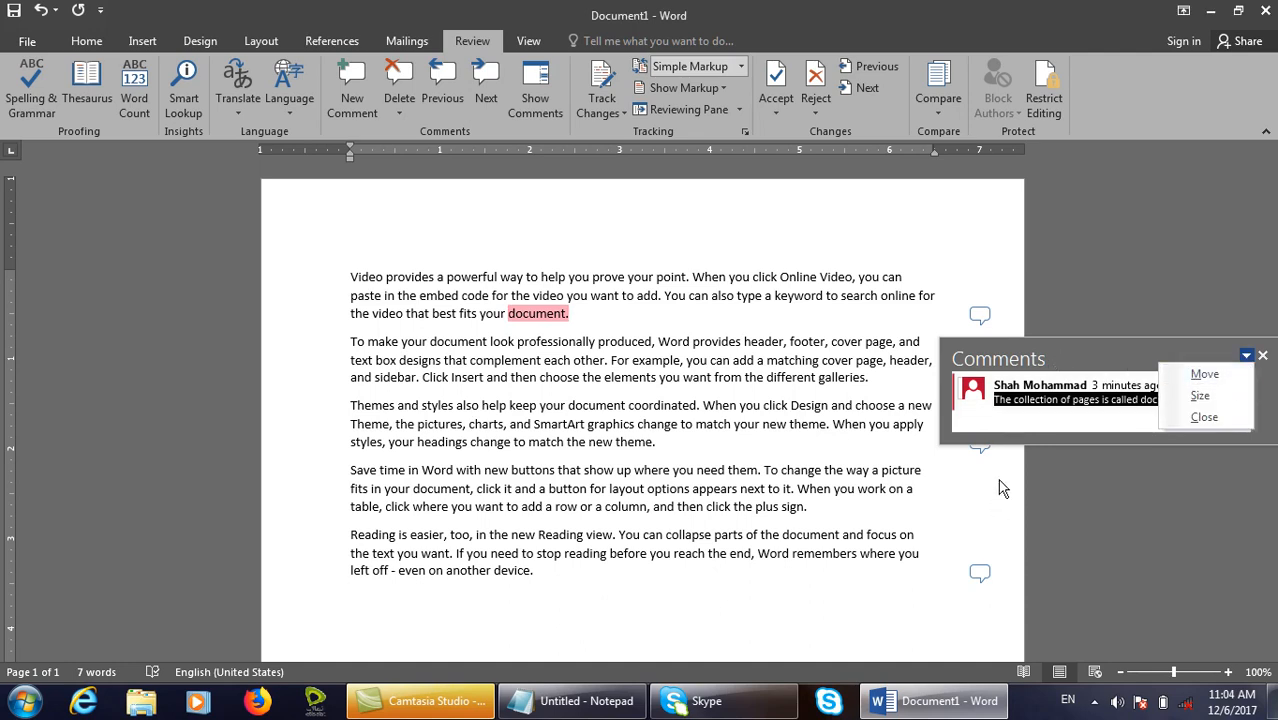
mouse_move(934, 331)
left_mouse_down()
mouse_move(1100, 425)
mouse_move(1268, 455)
left_mouse_up()
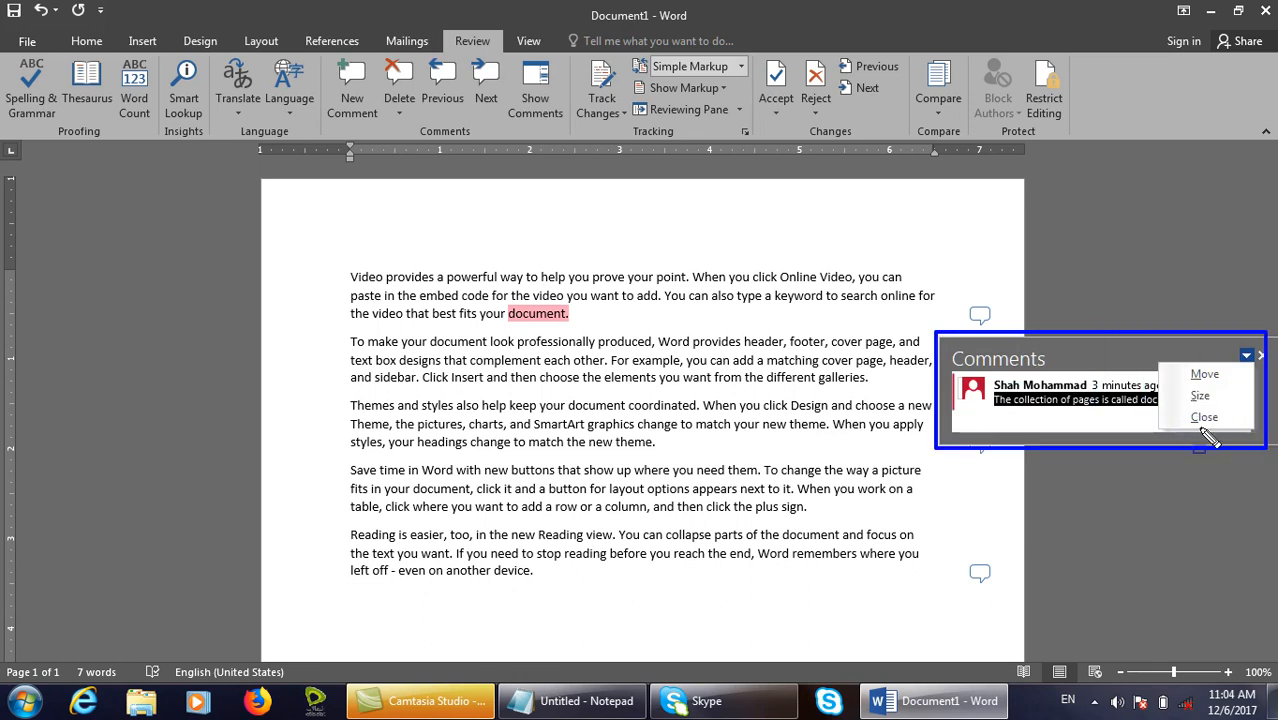
key("Escape")
left_click(970, 283)
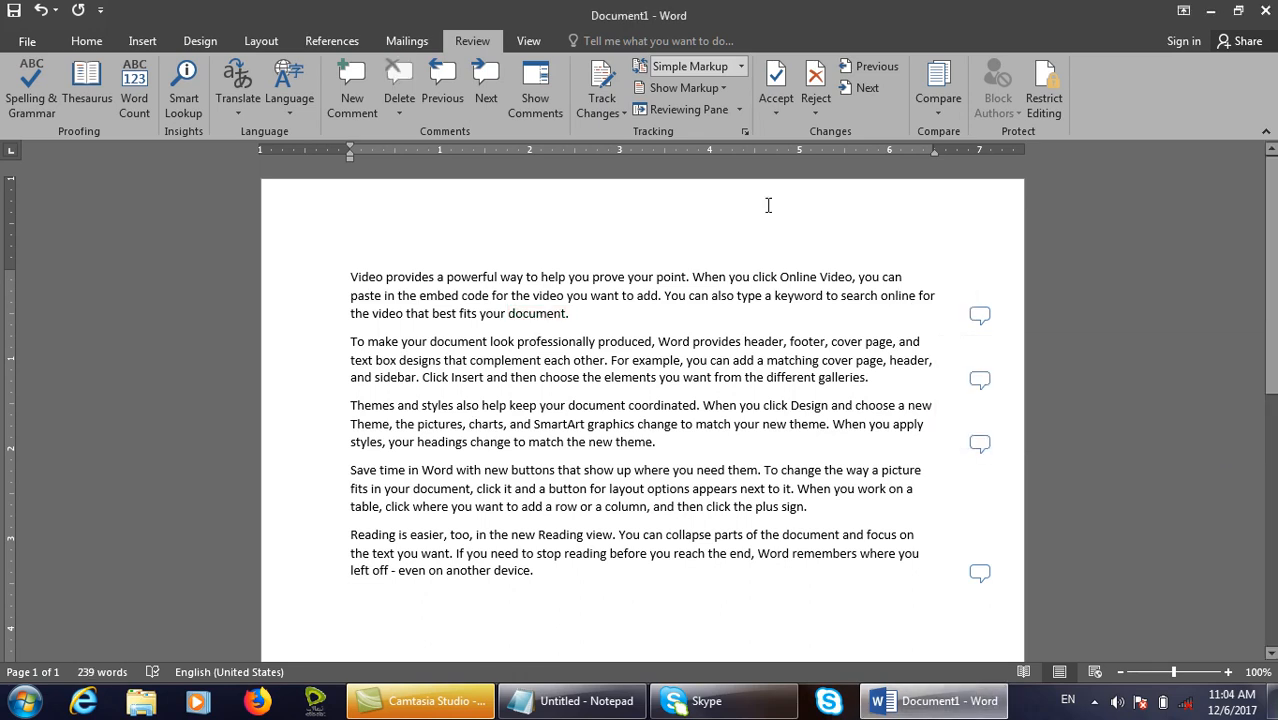
left_click(401, 109)
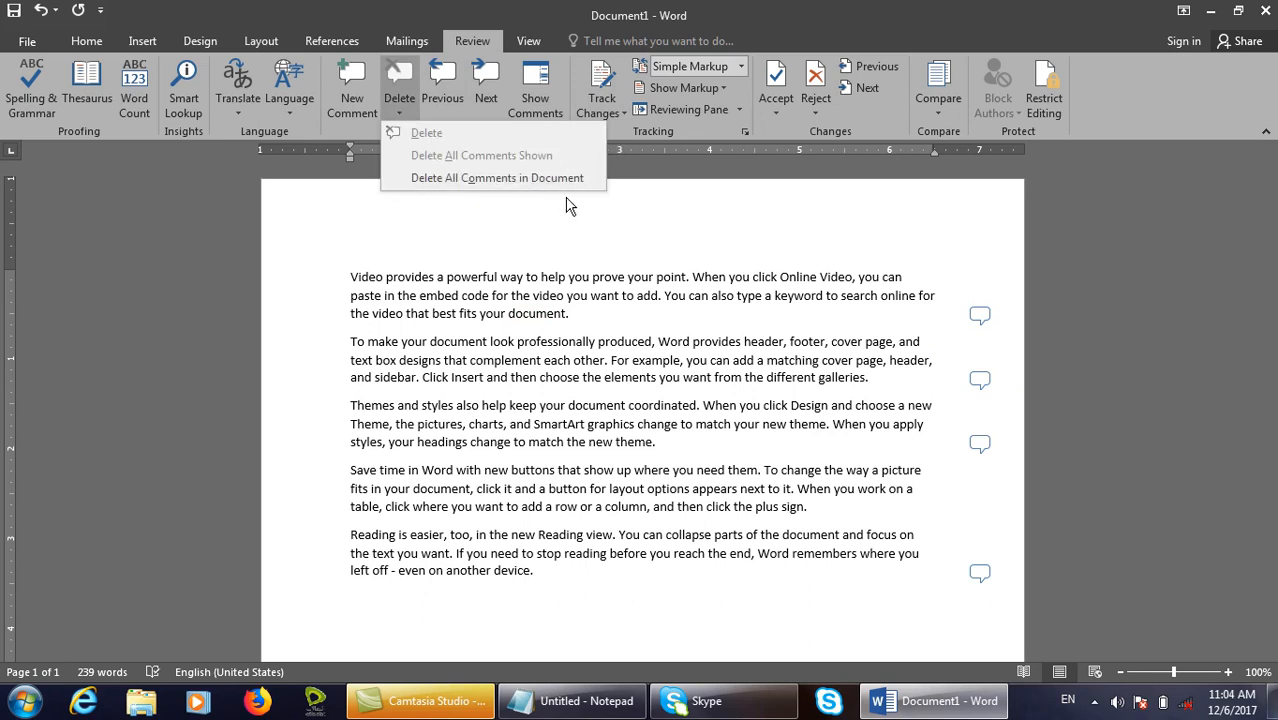
Point out the single-comment Delete choice for the first comment.
left_click(995, 320)
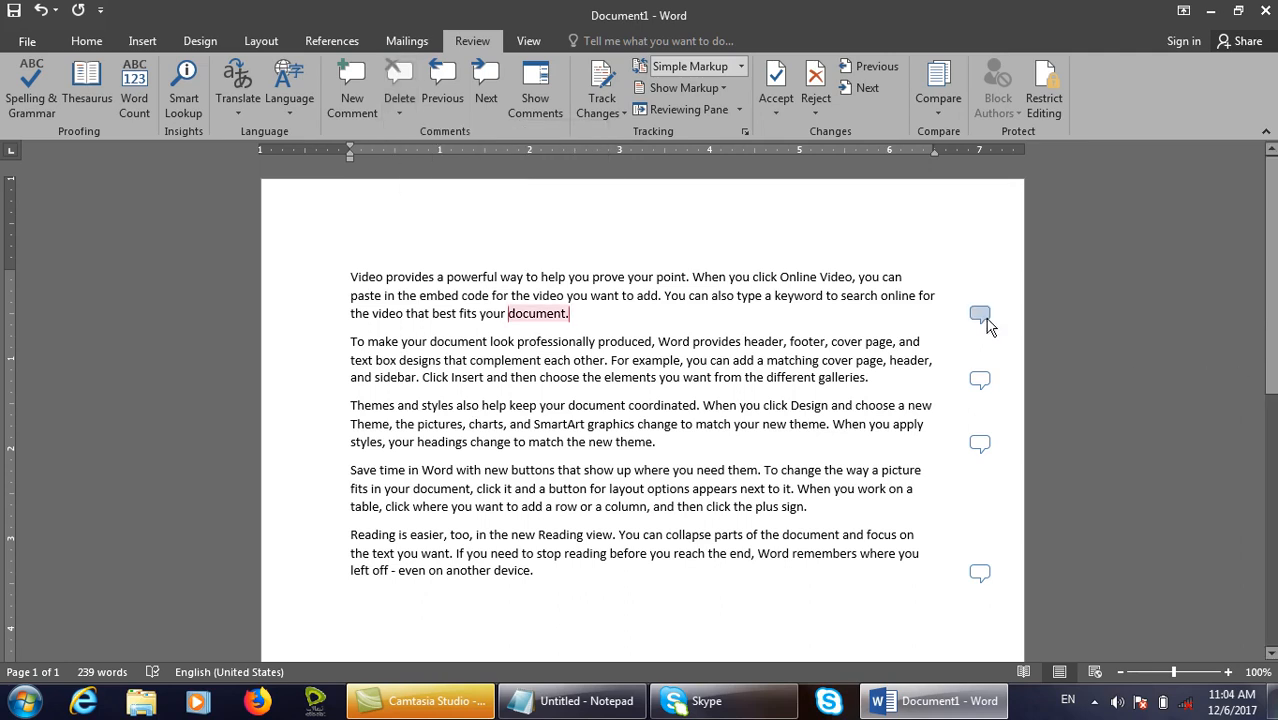
left_click(980, 315)
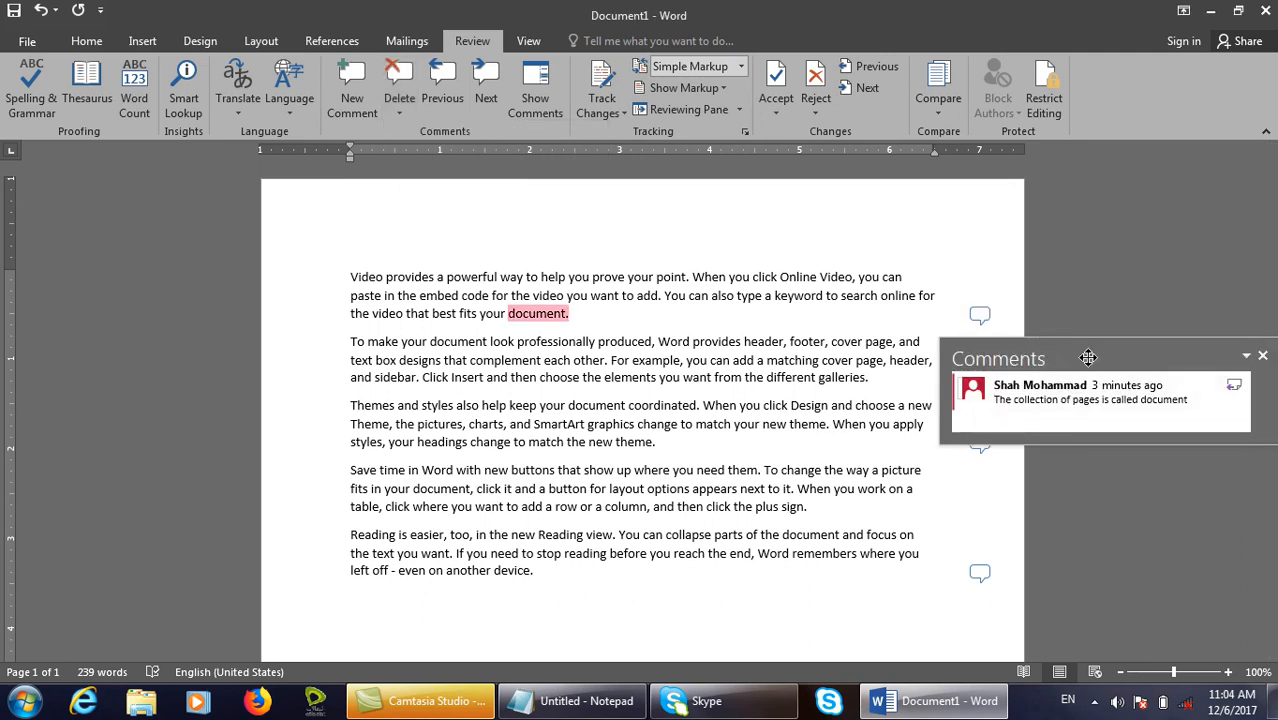
left_click(399, 112)
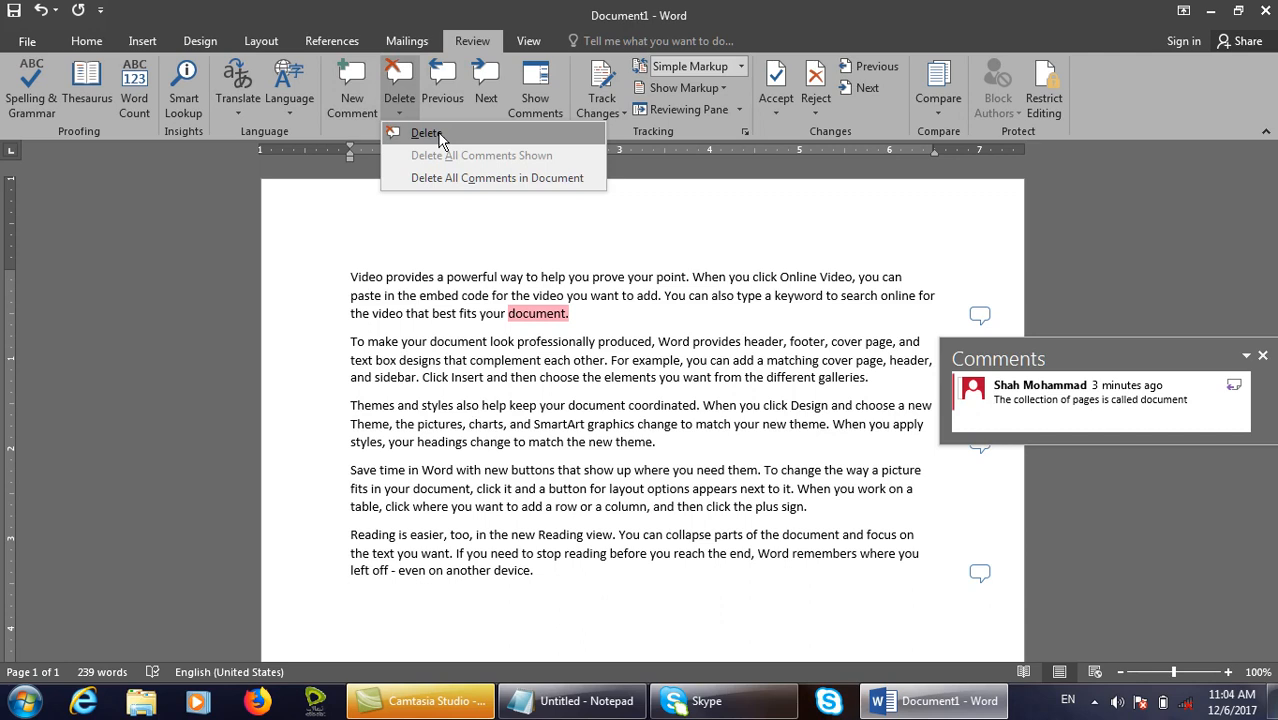
key("ctrl+shift+d")
left_click_drag(379, 119, 614, 148)
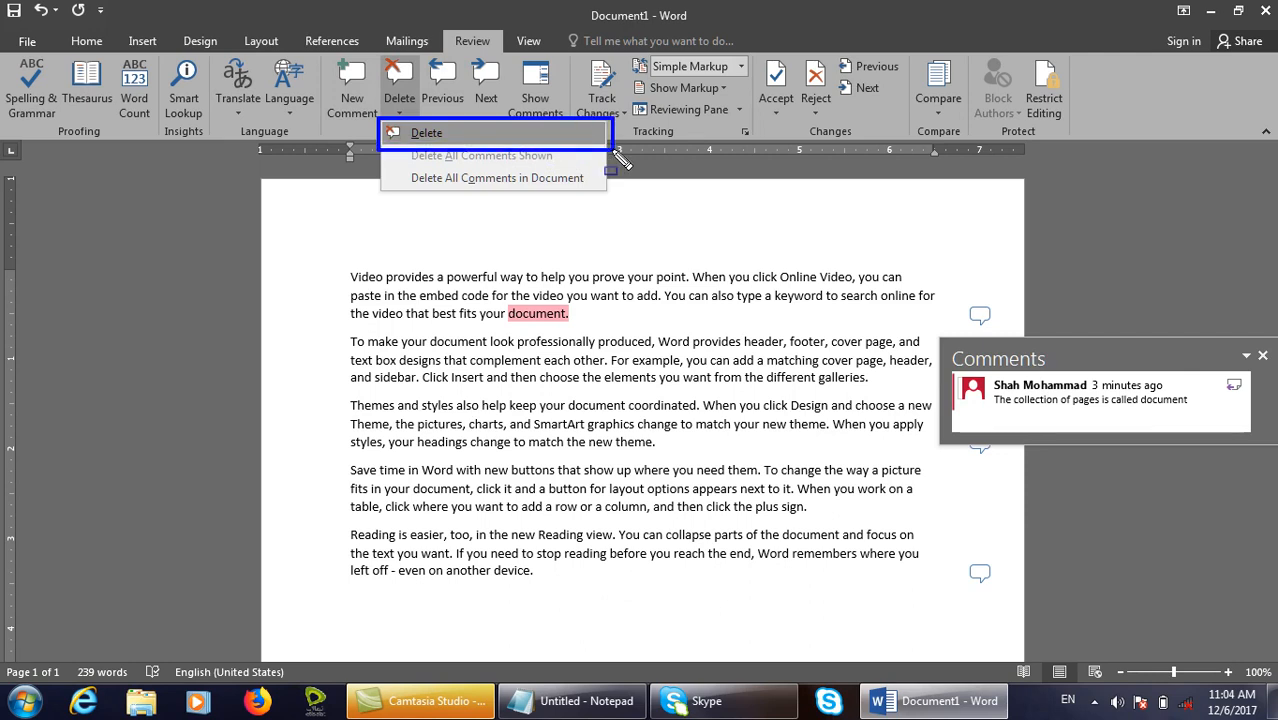
key("Escape")
left_click(984, 324)
Delete the first comment, undo that, then choose Delete All Comments in Document.
left_click(984, 324)
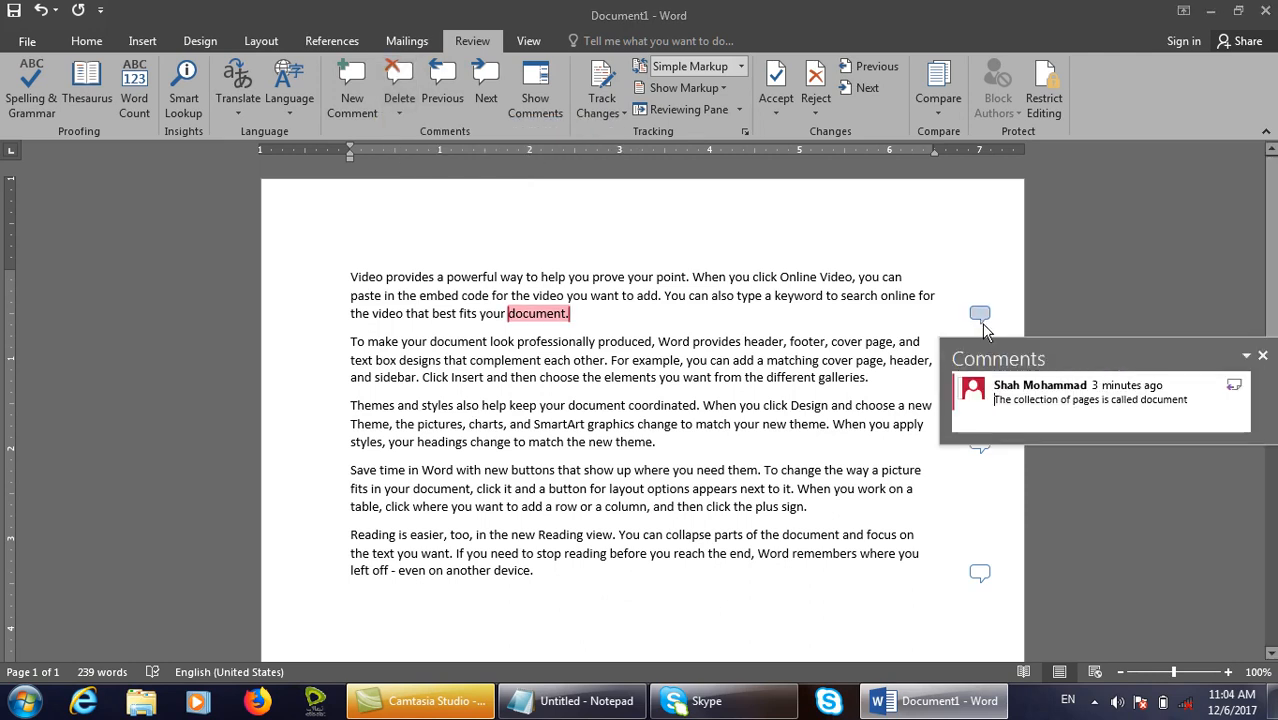
left_click(399, 112)
left_click(443, 145)
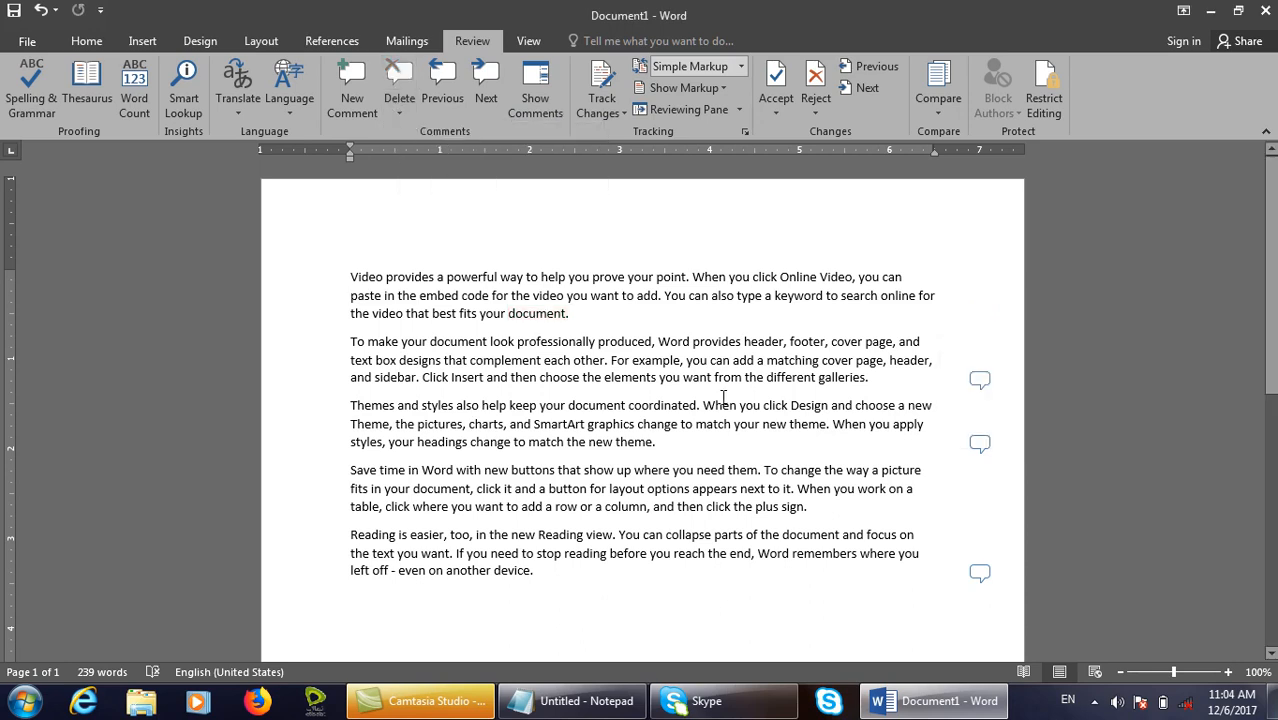
key("ctrl+z")
left_click(398, 113)
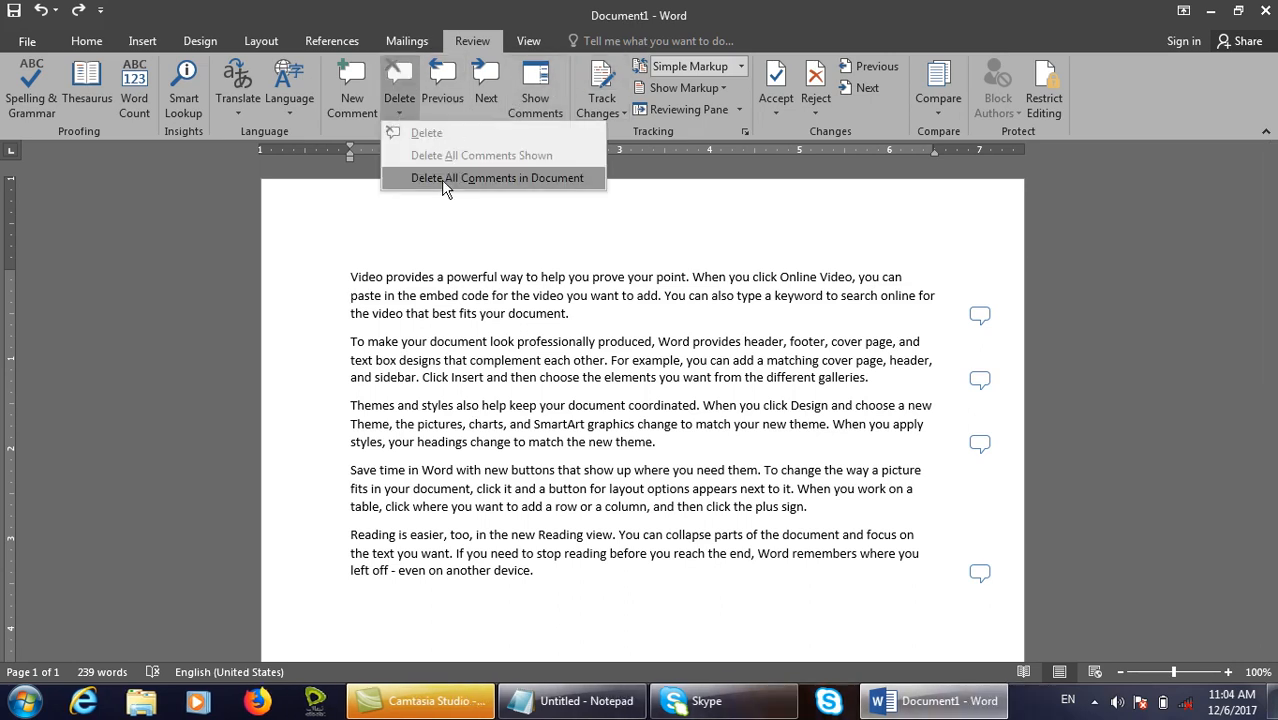
left_click(501, 184)
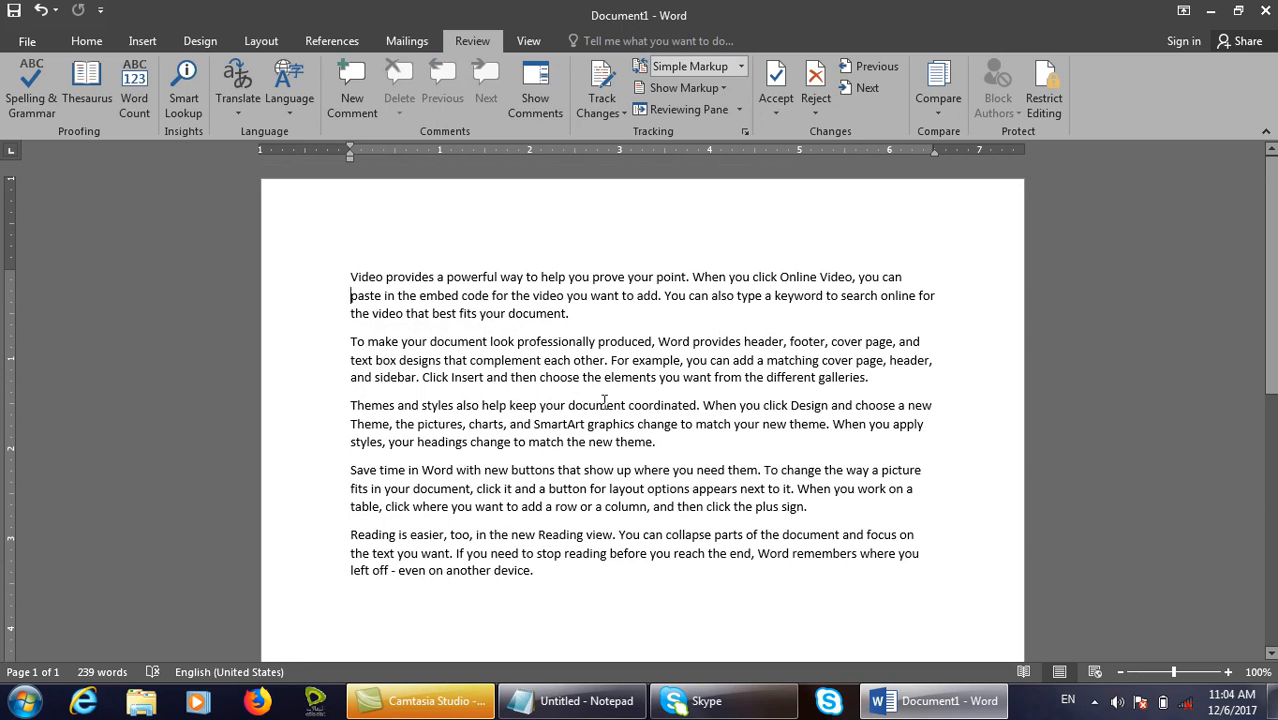
Undo deleting the four comments, then outline the Delete options and commented passages for viewers.
key("ctrl+z")
left_click(394, 109)
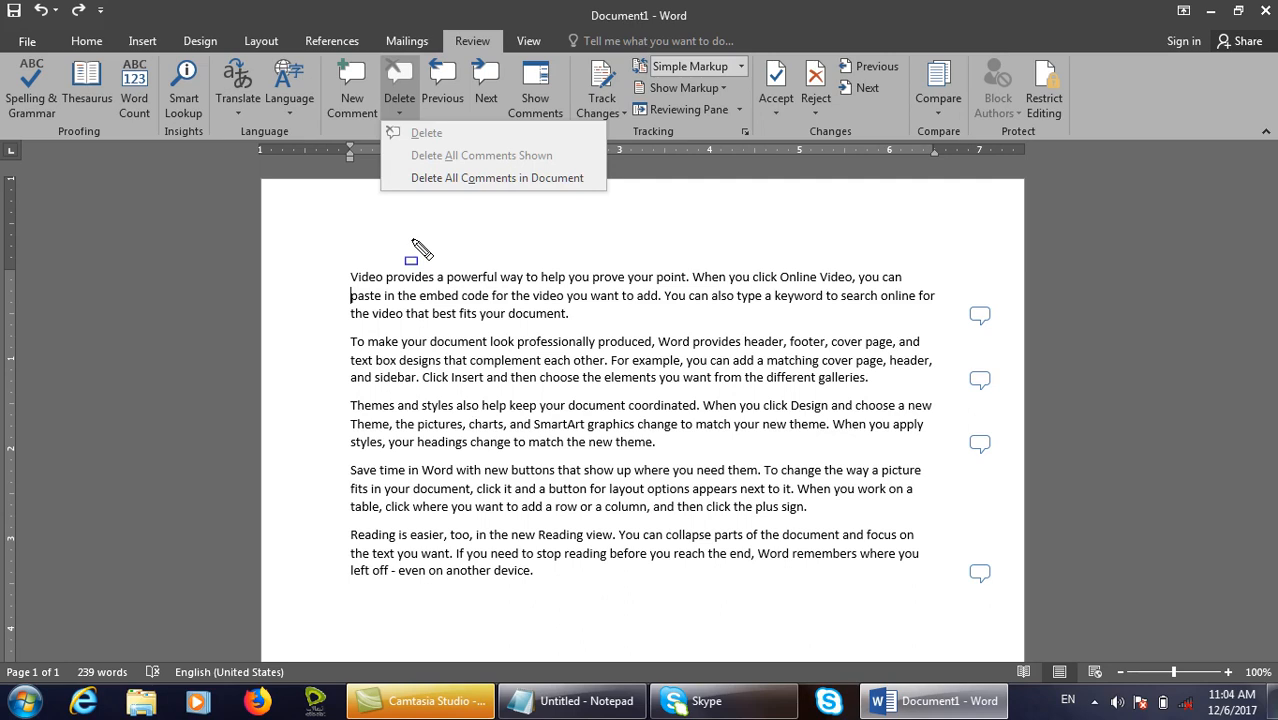
left_click_drag(338, 259, 384, 291)
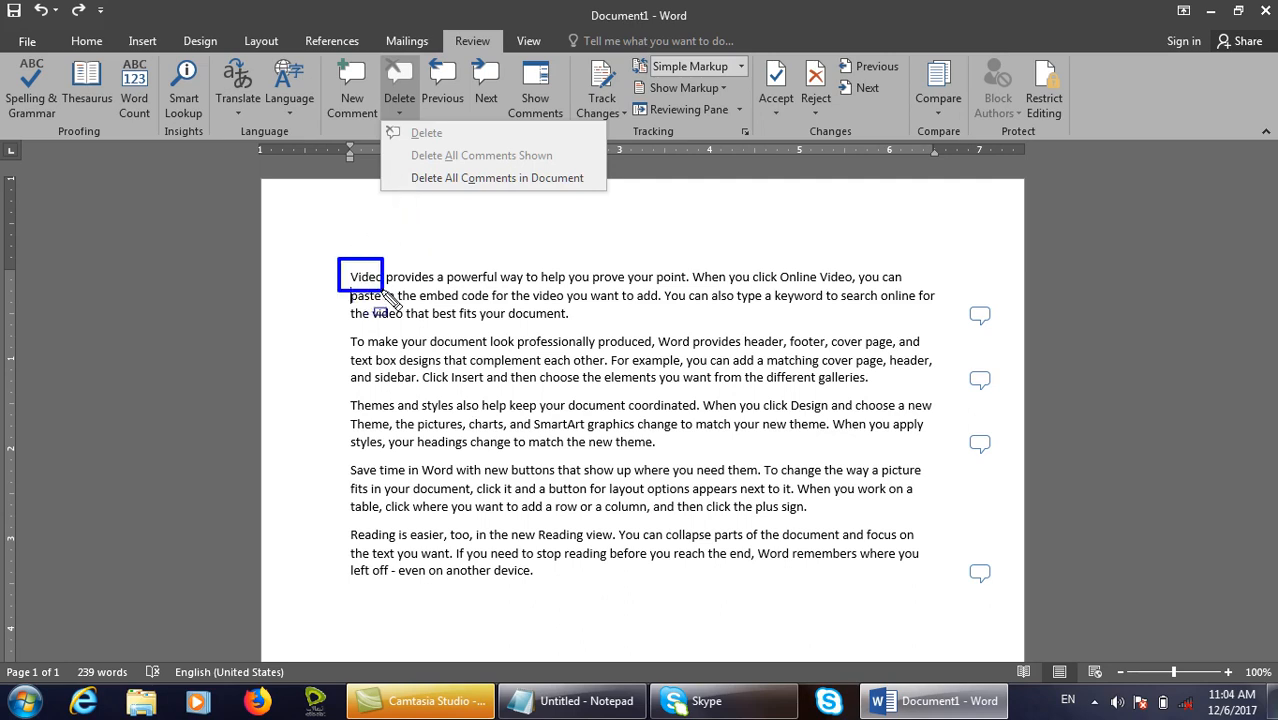
left_click_drag(563, 348, 717, 494)
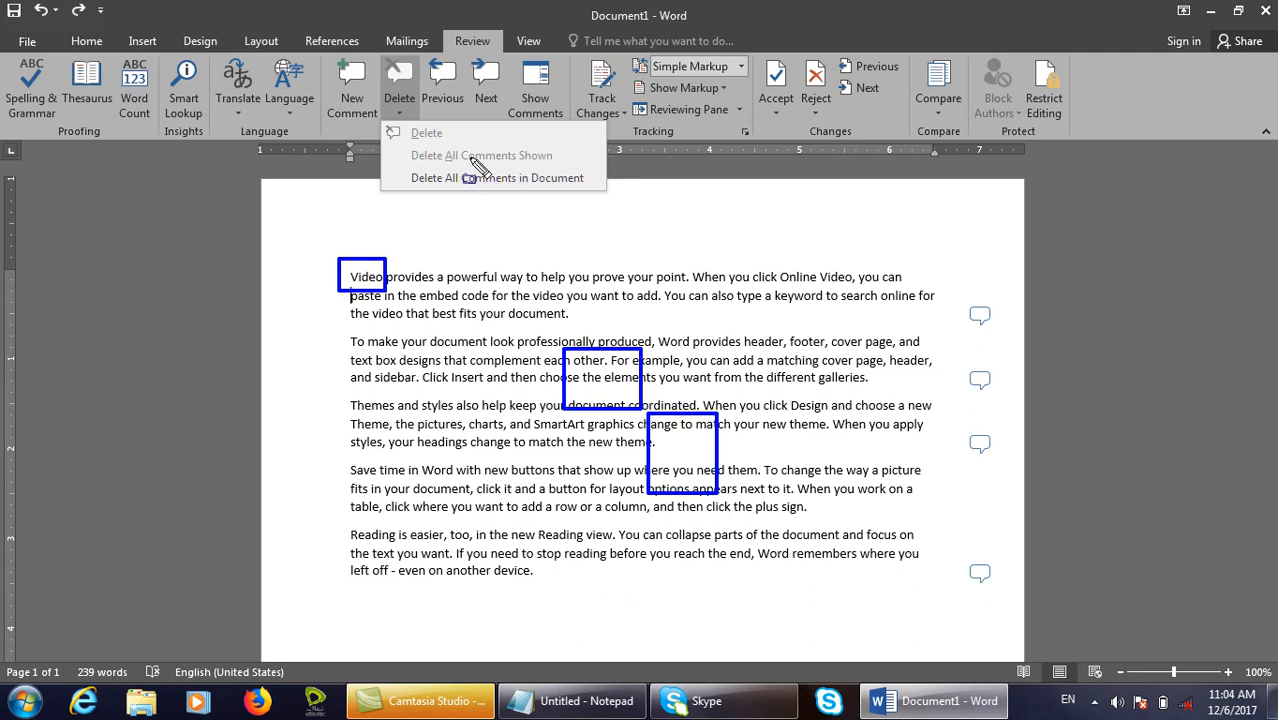
left_click_drag(392, 147, 577, 164)
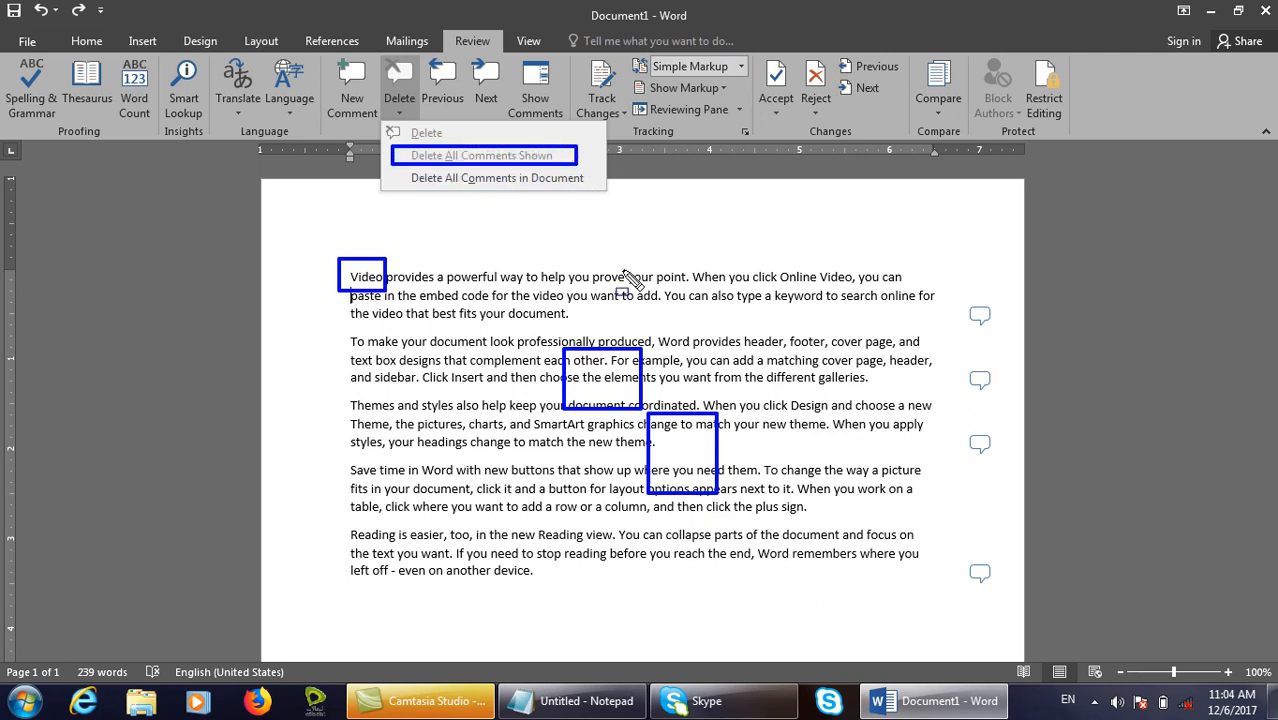
key("Escape")
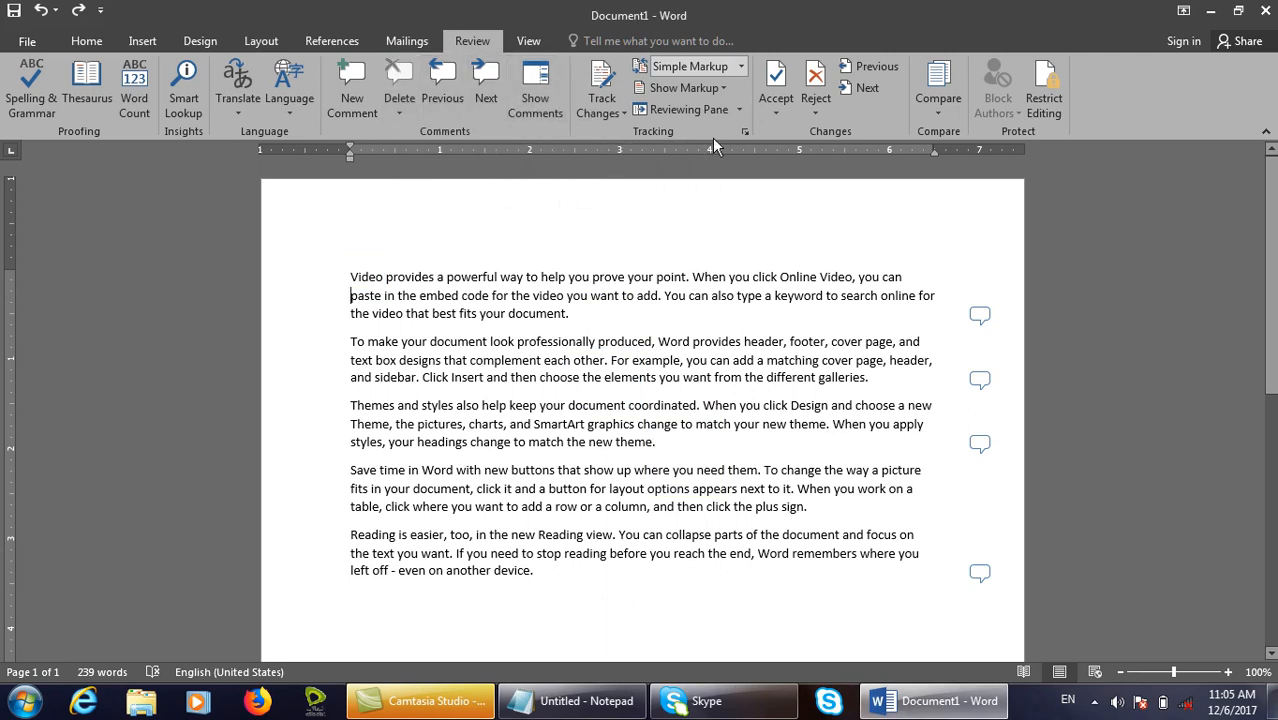
Box the change-tracking settings with on-screen annotations, then create a new blank Document2.
key("ctrl+shift+d")
left_click_drag(620, 125, 692, 144)
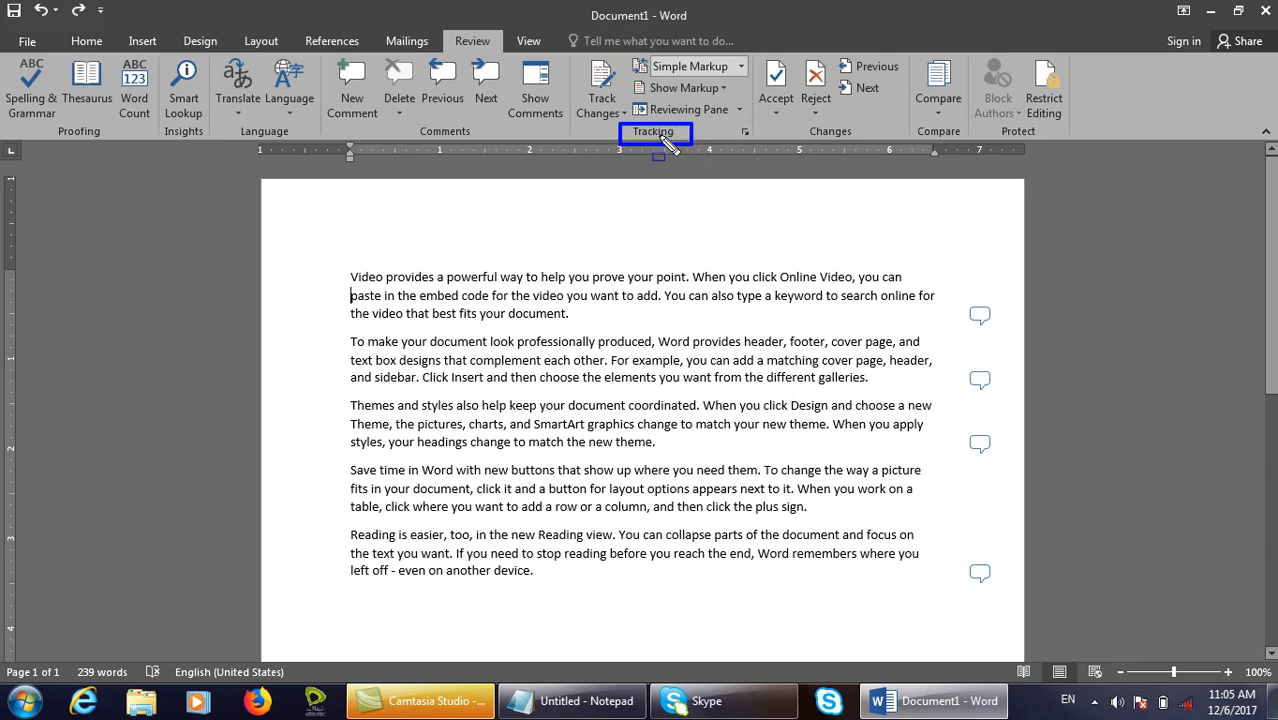
mouse_move(567, 52)
left_mouse_down()
mouse_move(740, 132)
mouse_move(775, 180)
mouse_move(760, 288)
left_mouse_up()
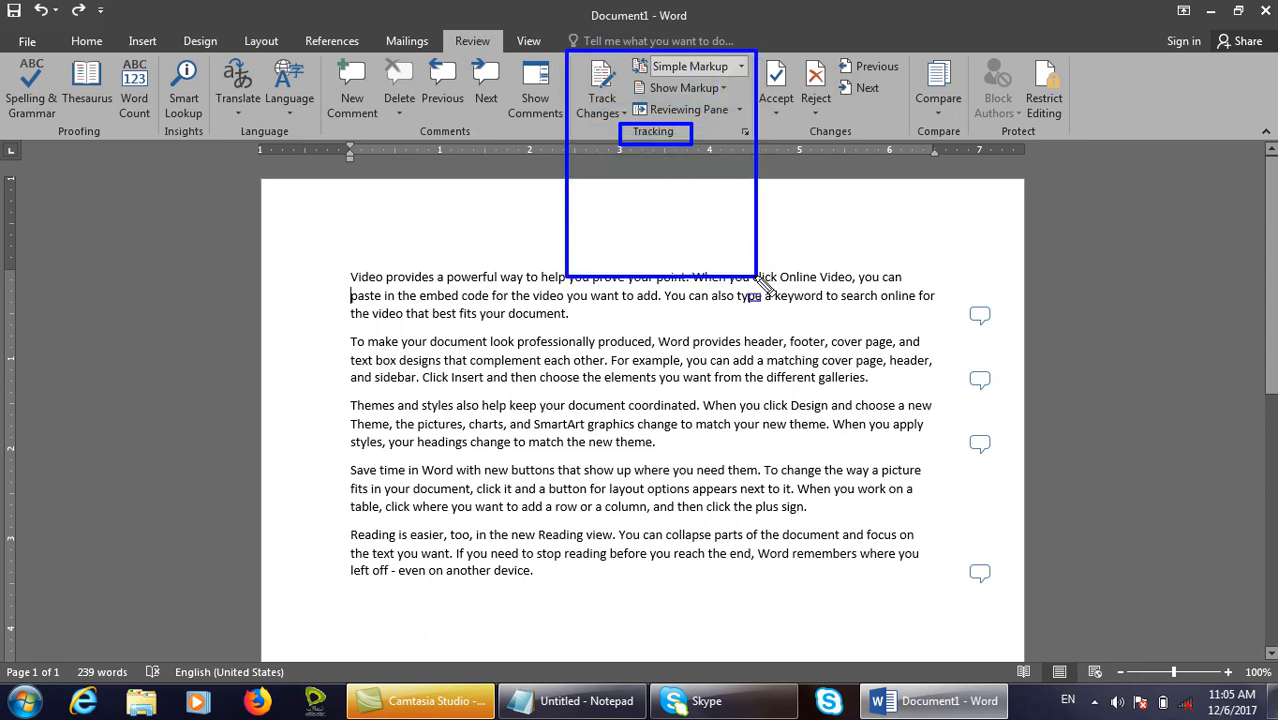
left_click_drag(757, 283, 753, 327)
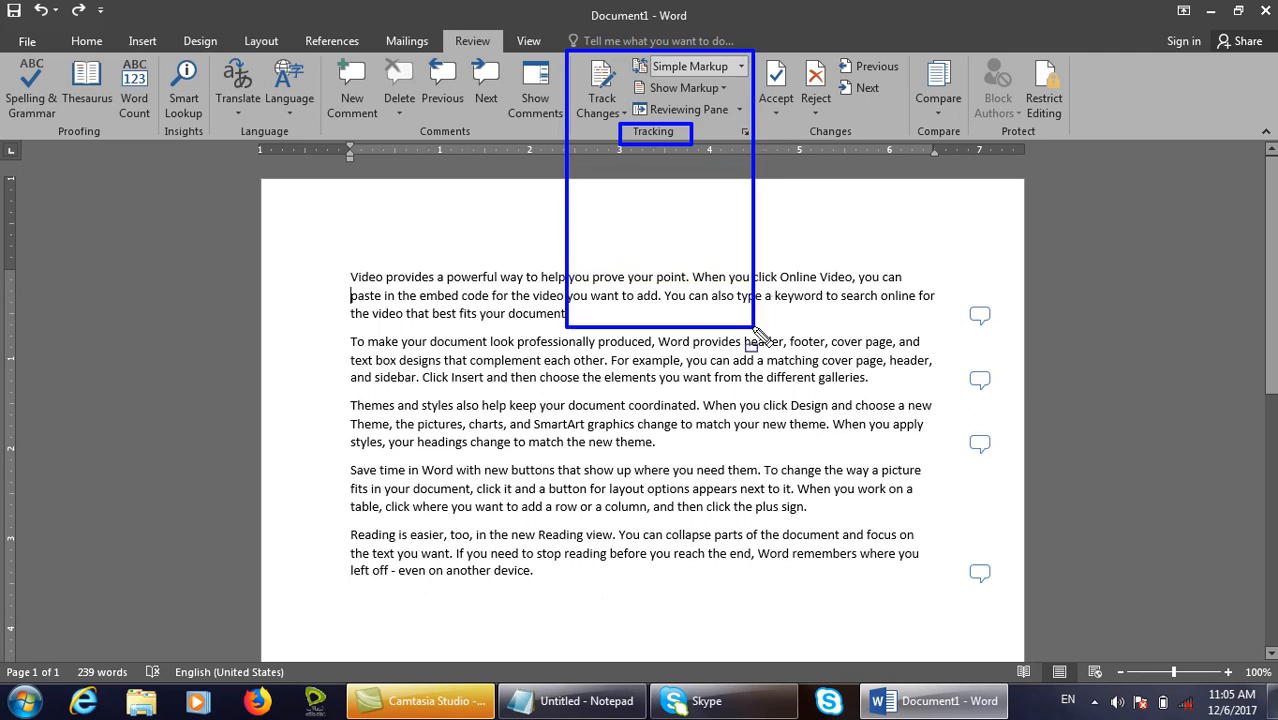
left_click_drag(607, 117, 704, 158)
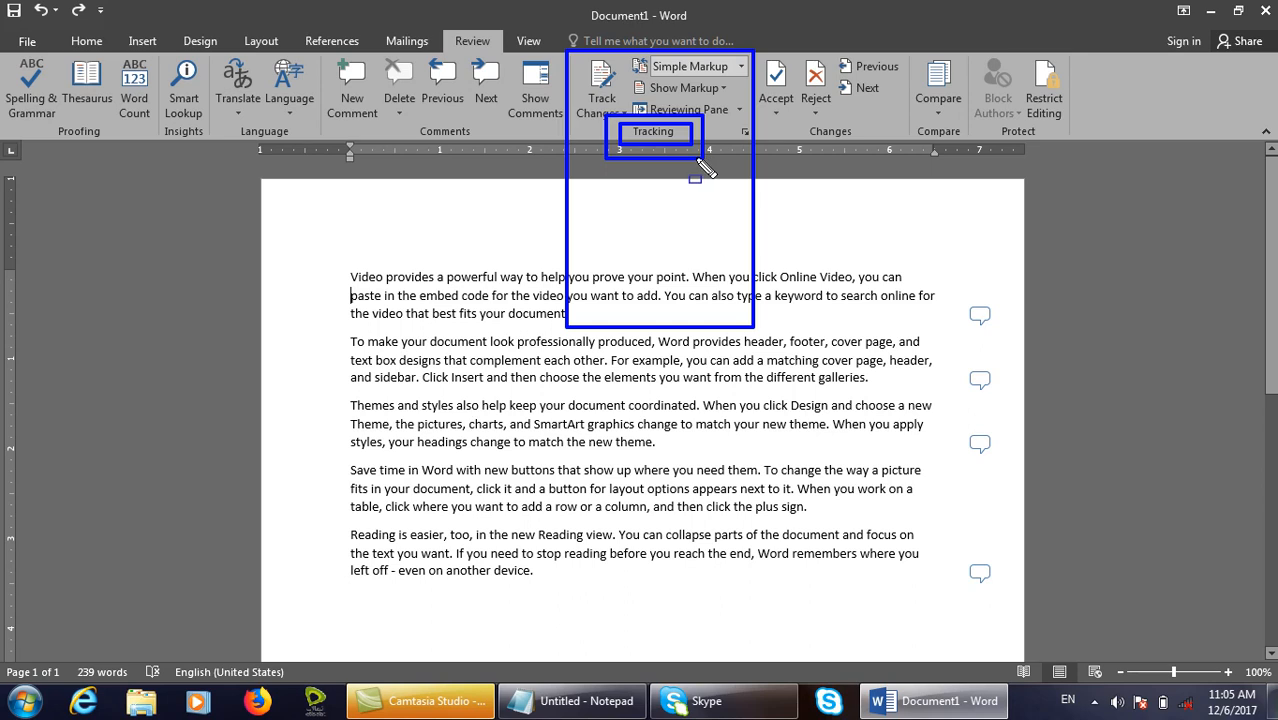
key("Escape")
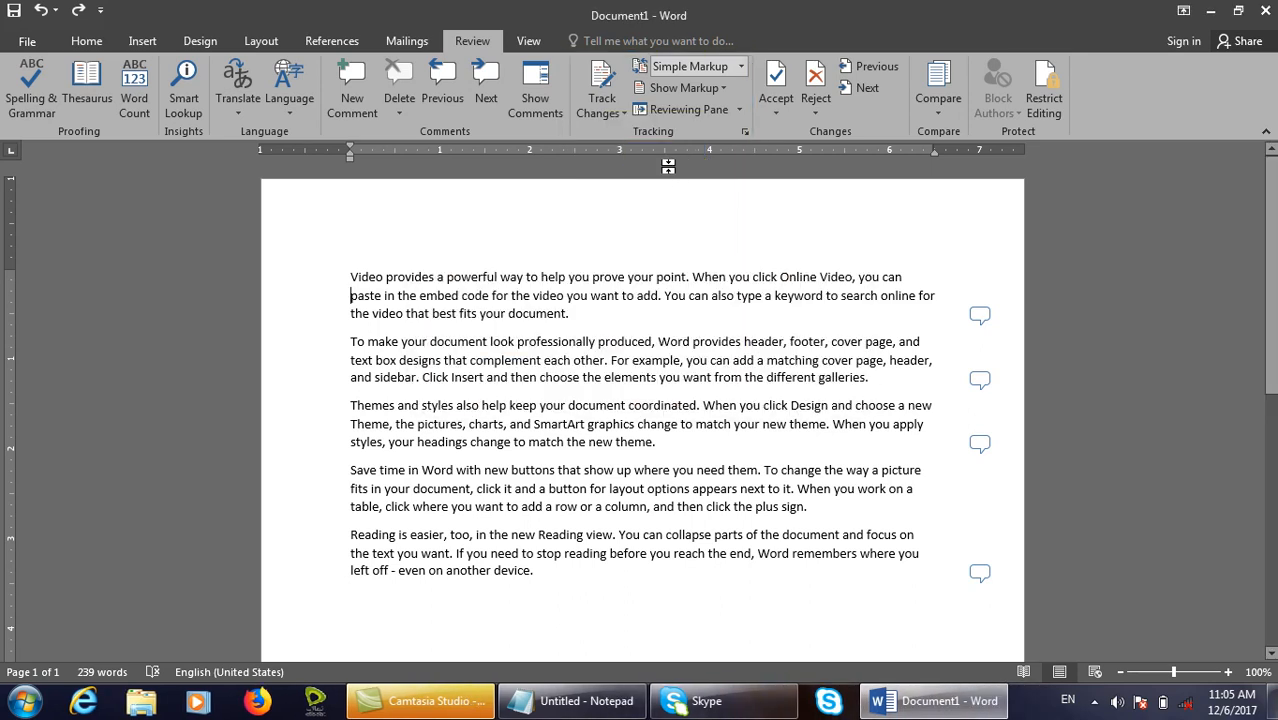
key("ctrl+n")
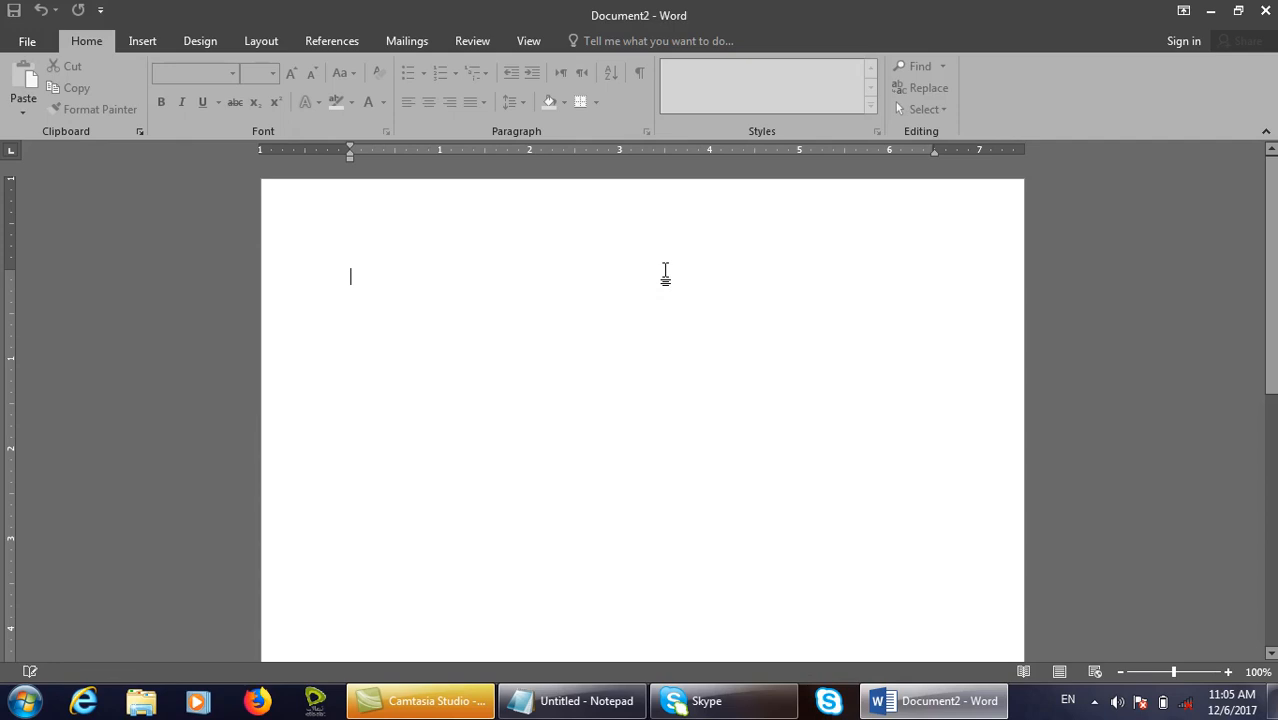
Insert =rand() sample paragraphs, switch on Track Changes, and start saving with Ctrl+S.
type("=rand")
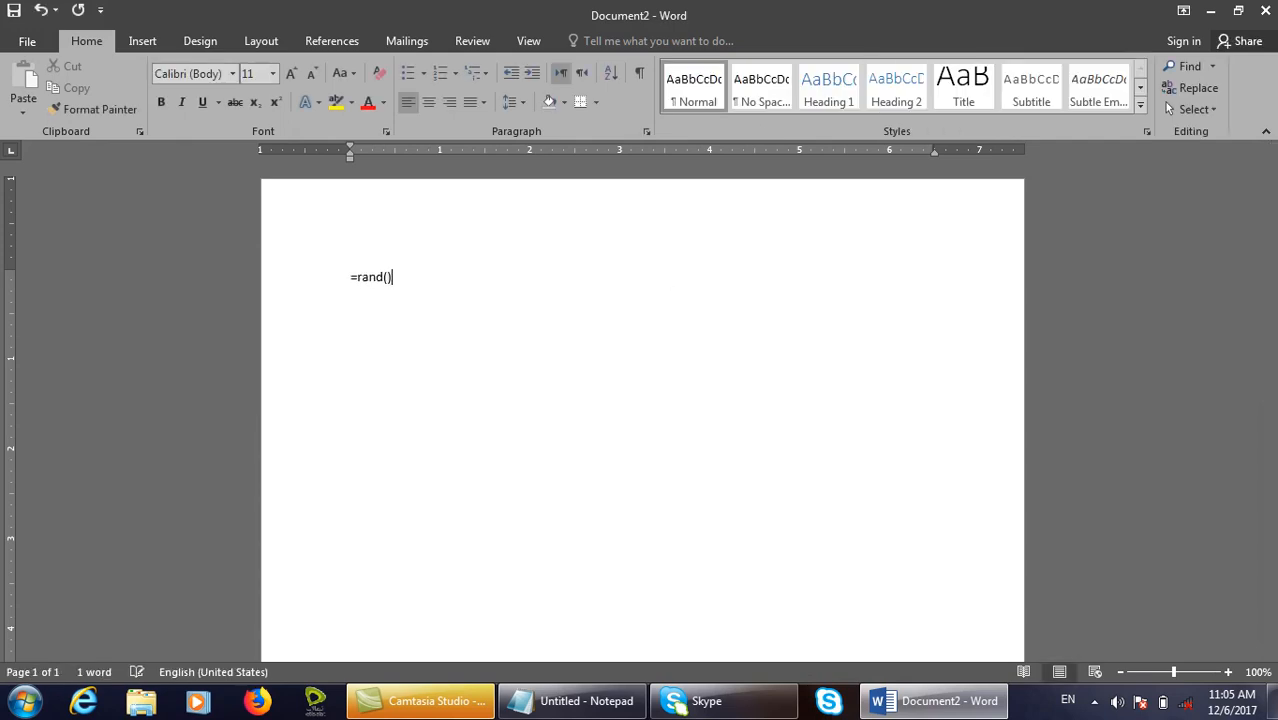
type("()")
key("Return")
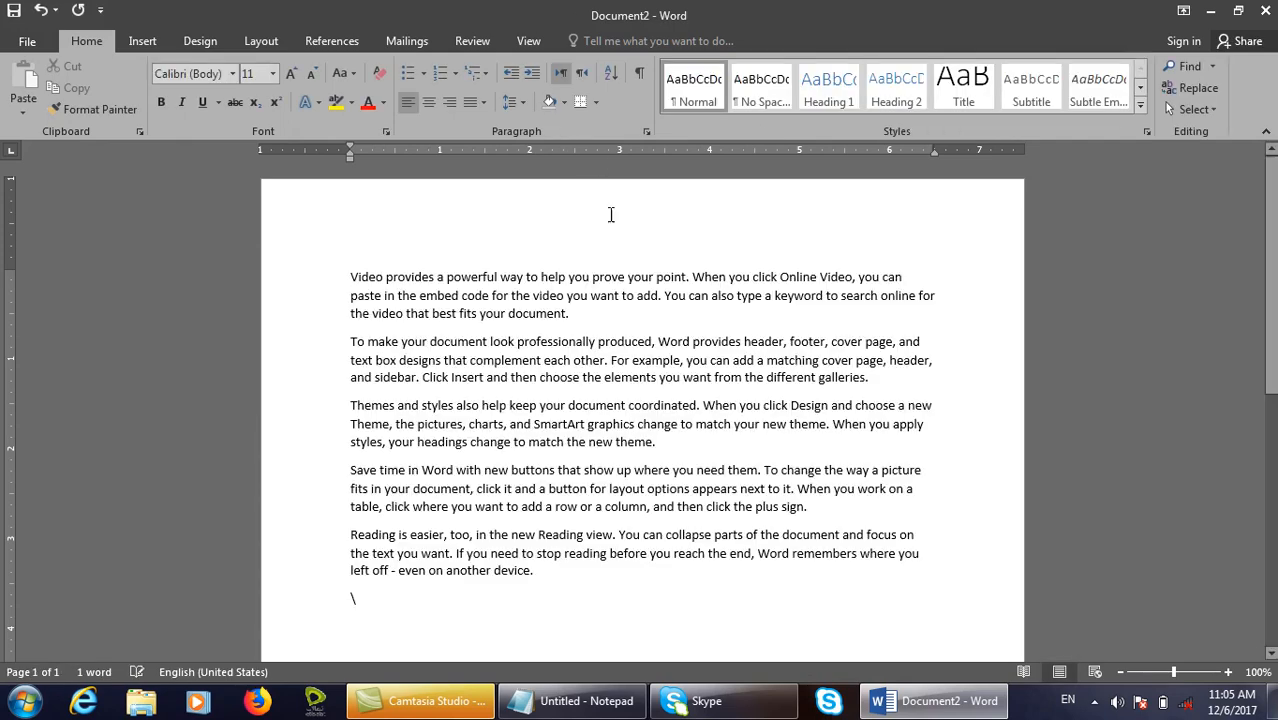
left_click(470, 41)
left_click(626, 114)
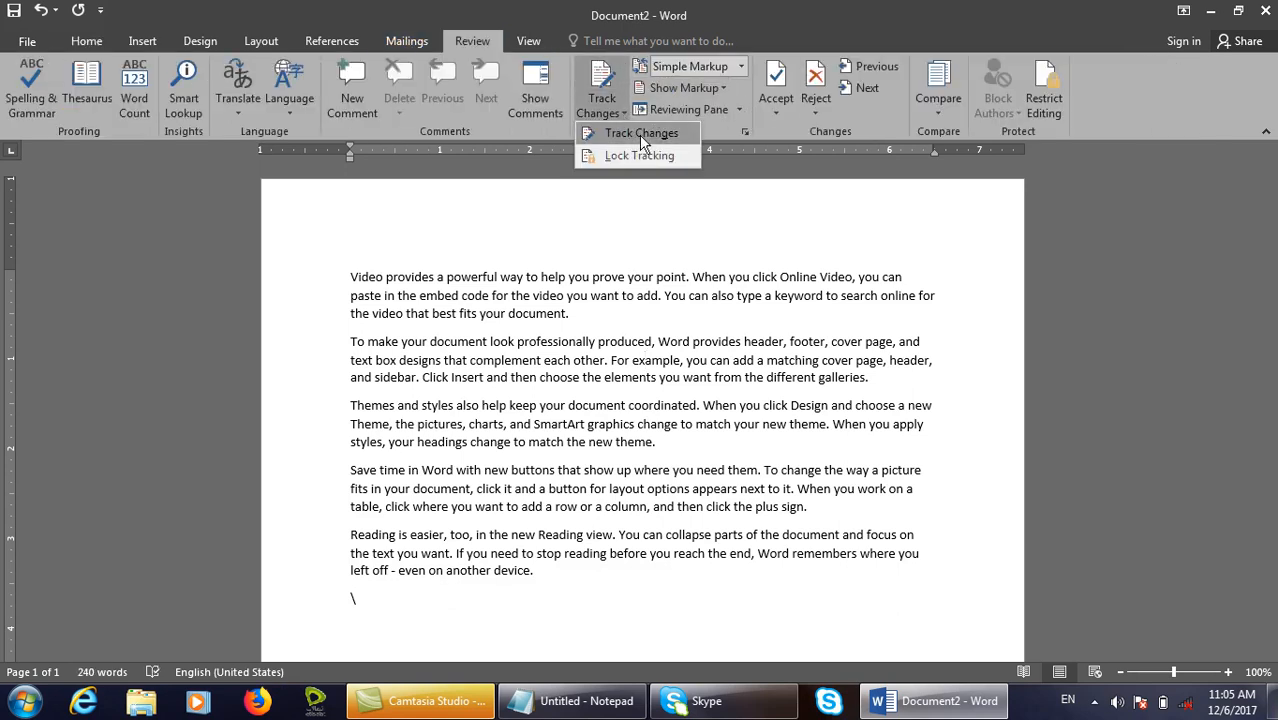
left_click(645, 133)
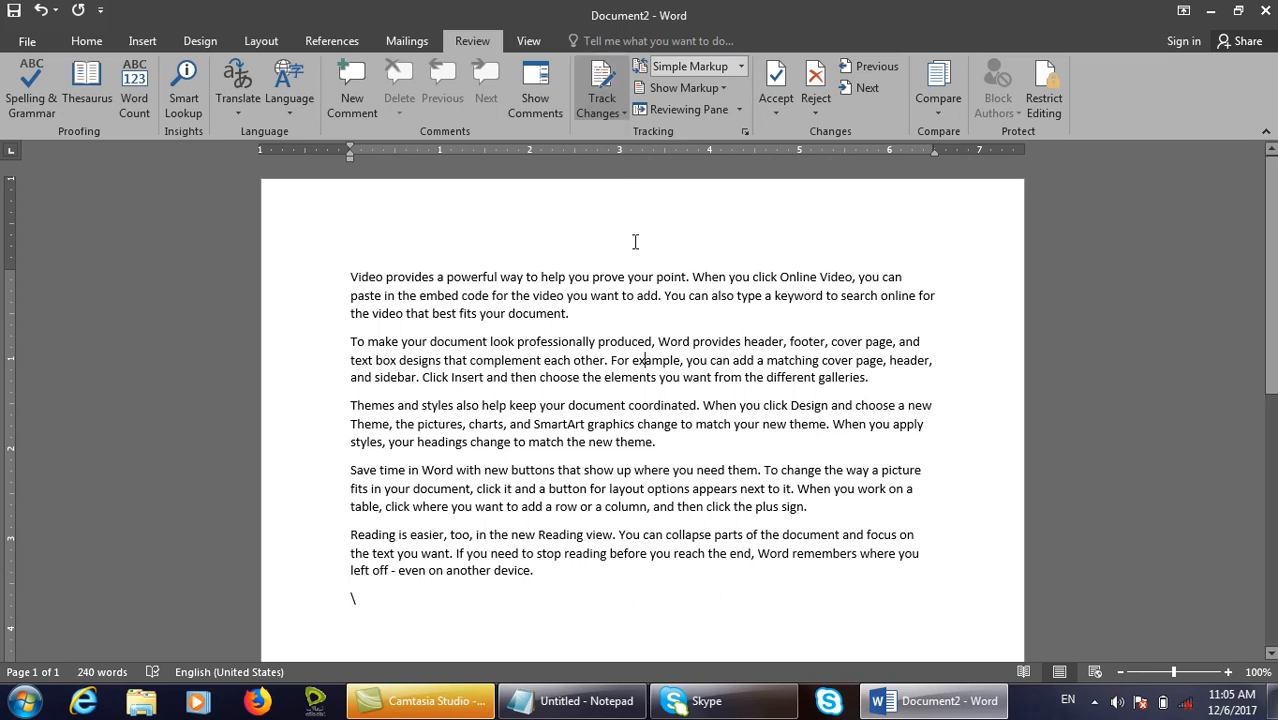
key("ctrl+s")
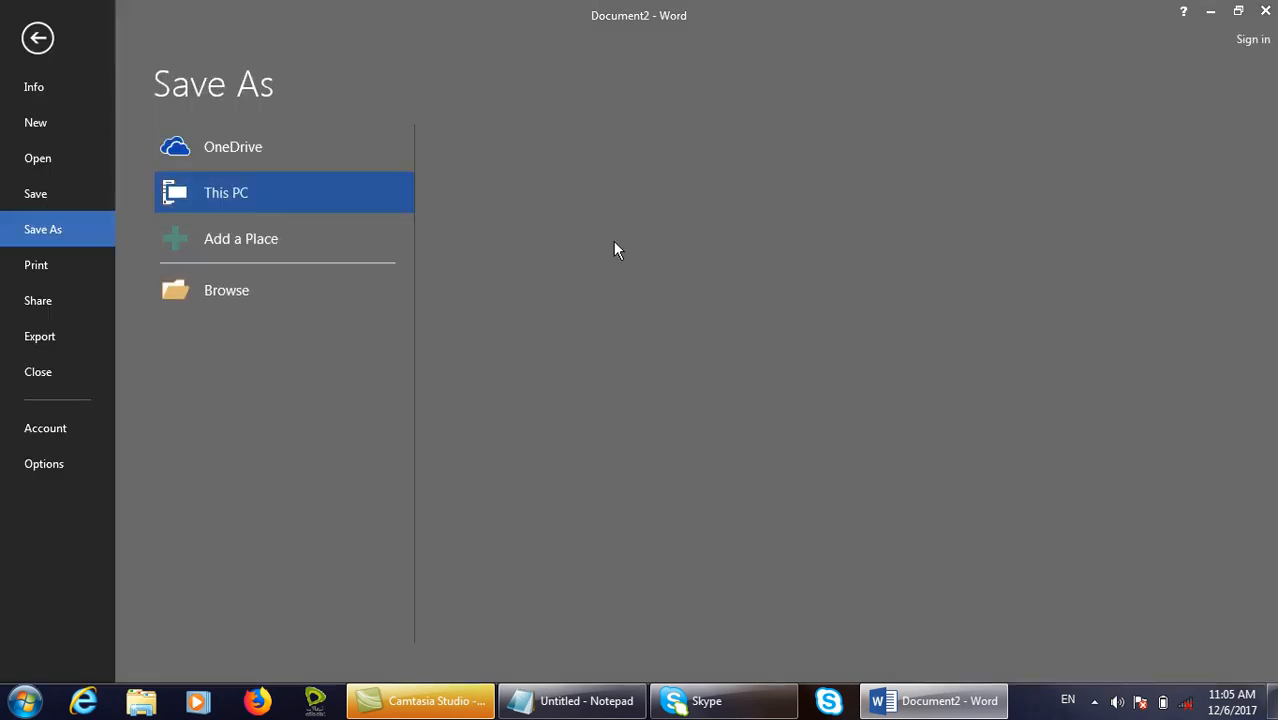
Save the document to the Desktop as 'track' and reopen it from the desktop icon.
left_click(243, 296)
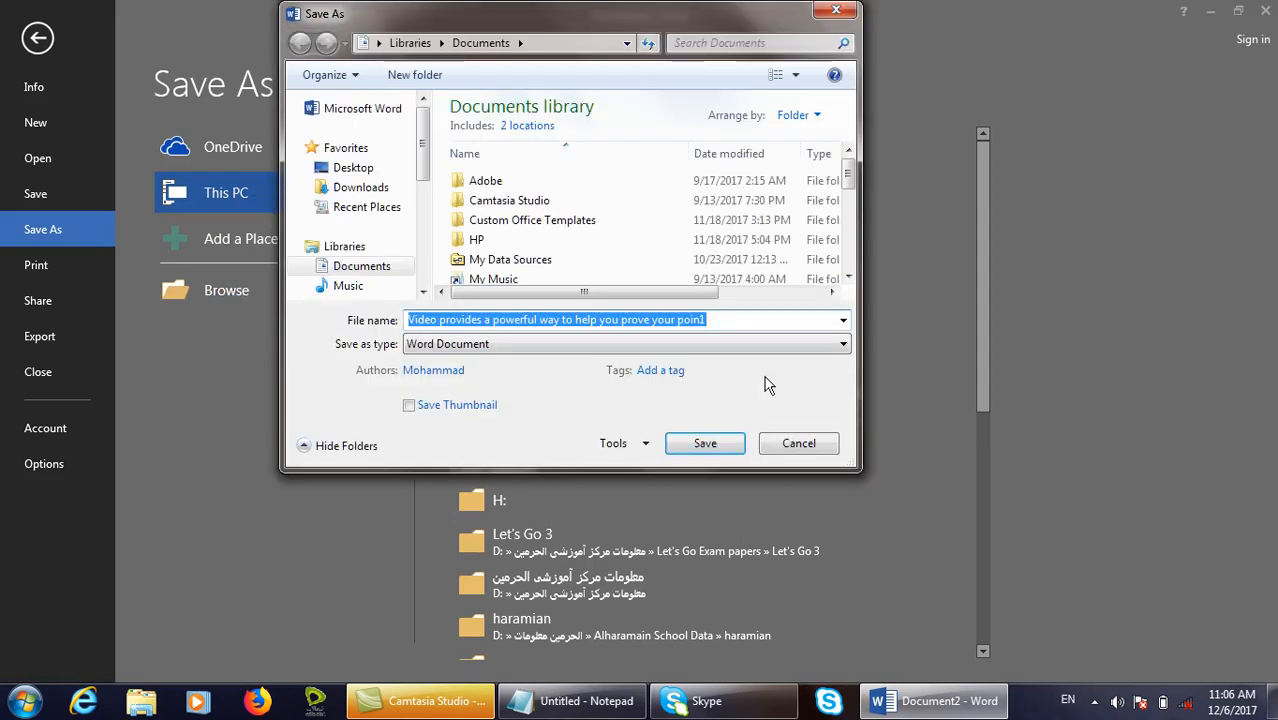
left_click(353, 167)
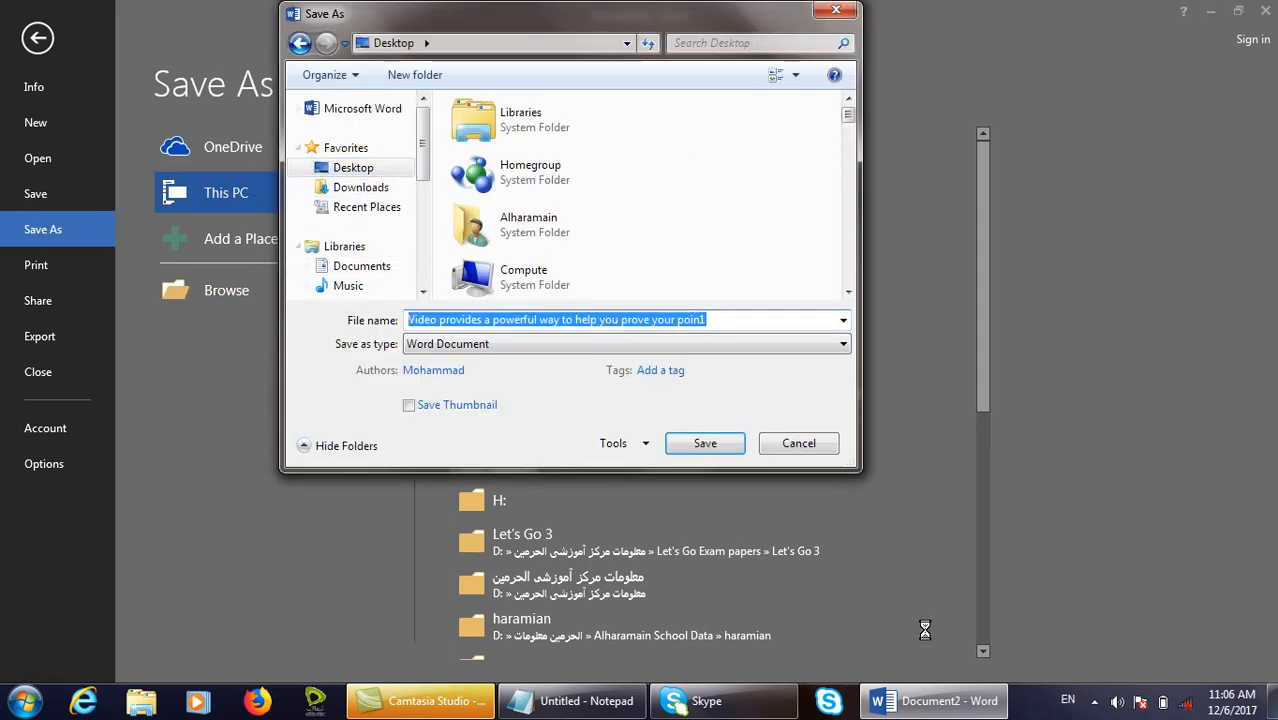
type("track")
key("Return")
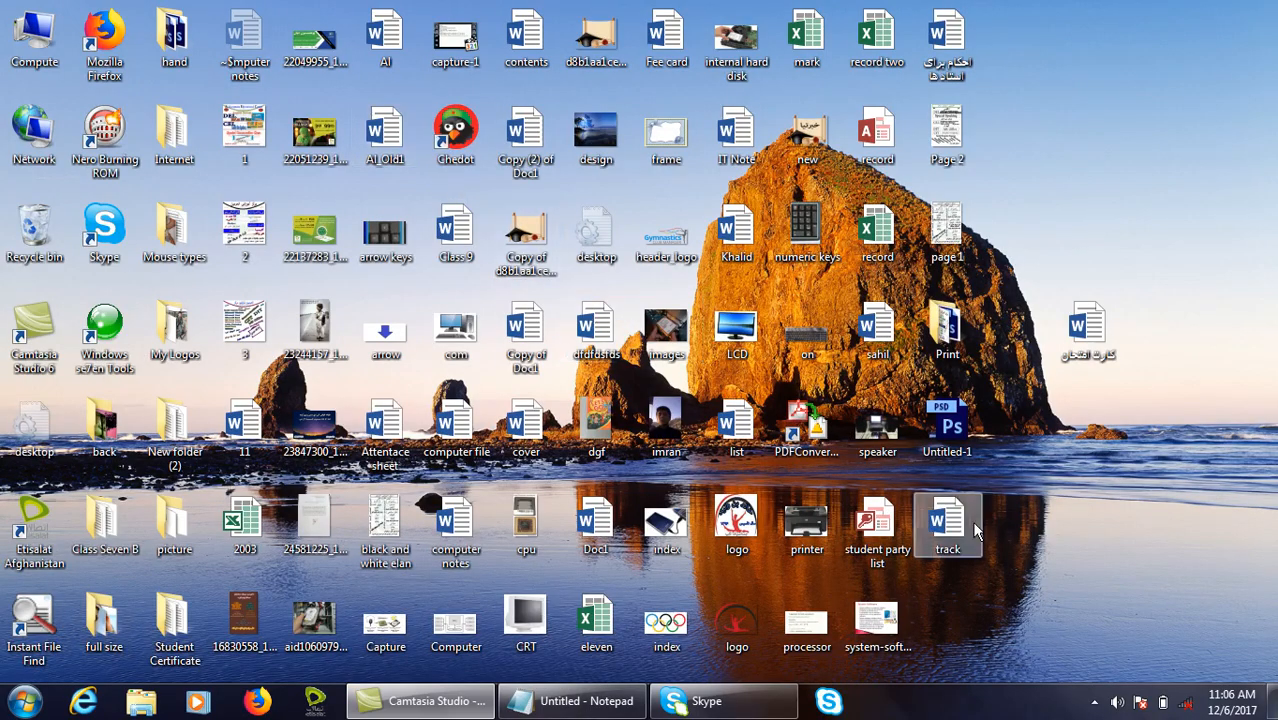
double_click(972, 523)
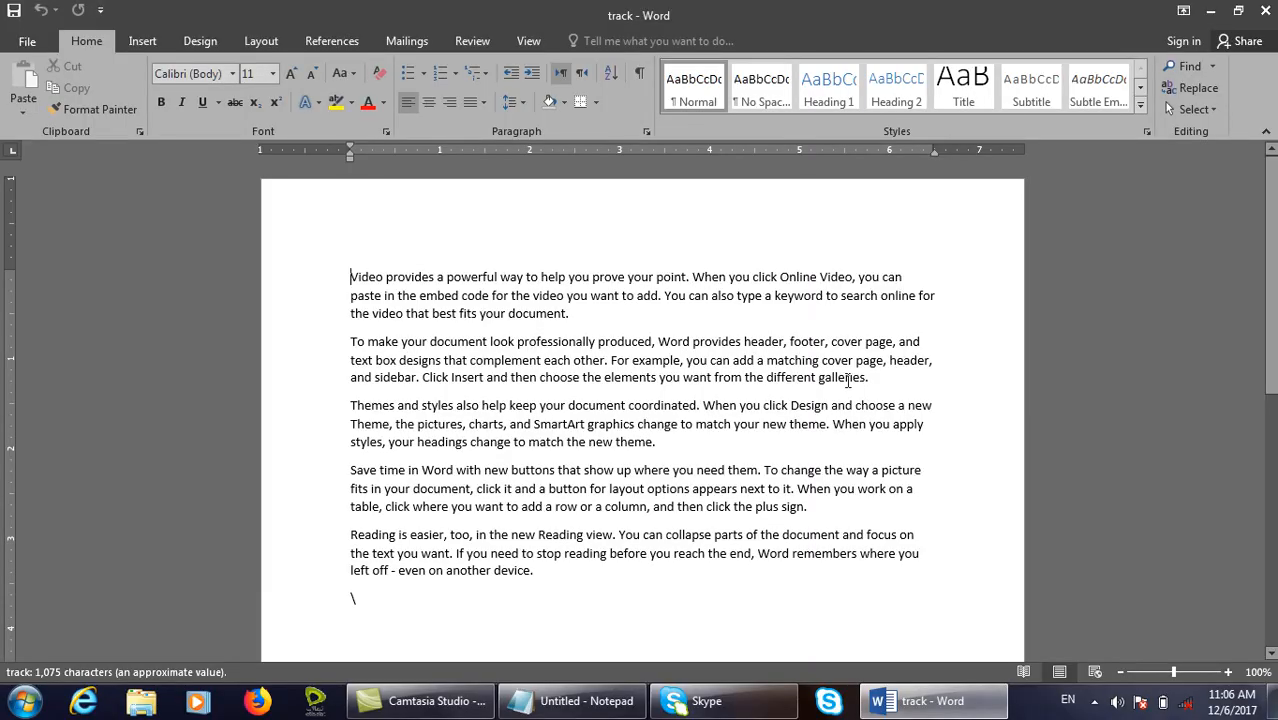
Delete 'that best fits your document.' as a tracked change, then select 'and then click the plus sign.'.
left_click(470, 41)
left_click(621, 339)
left_click_drag(568, 316, 405, 318)
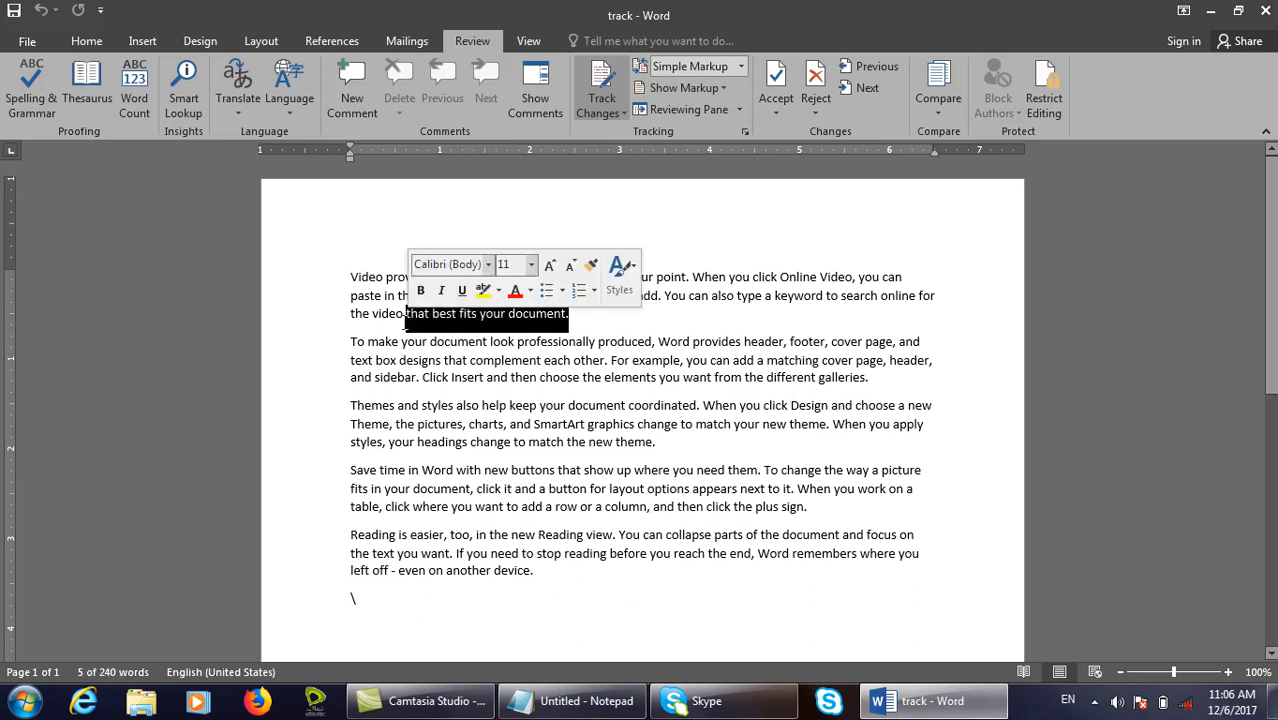
key("Delete")
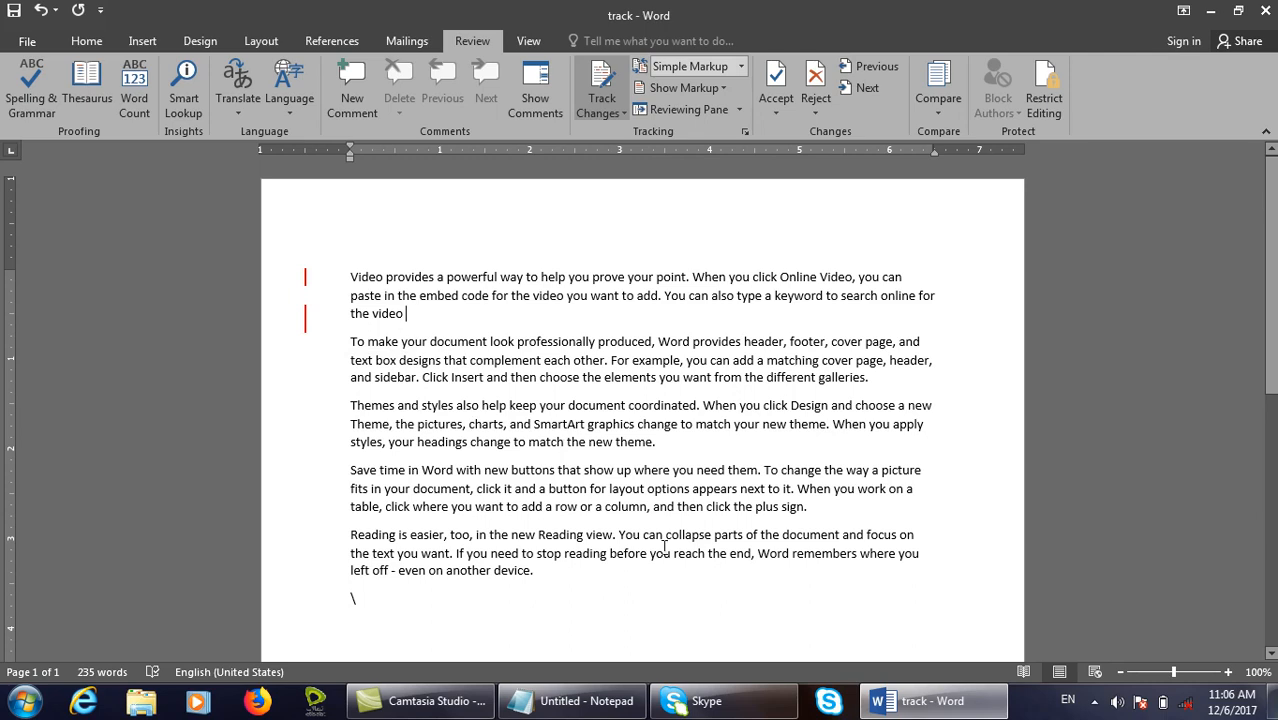
left_click_drag(808, 508, 648, 508)
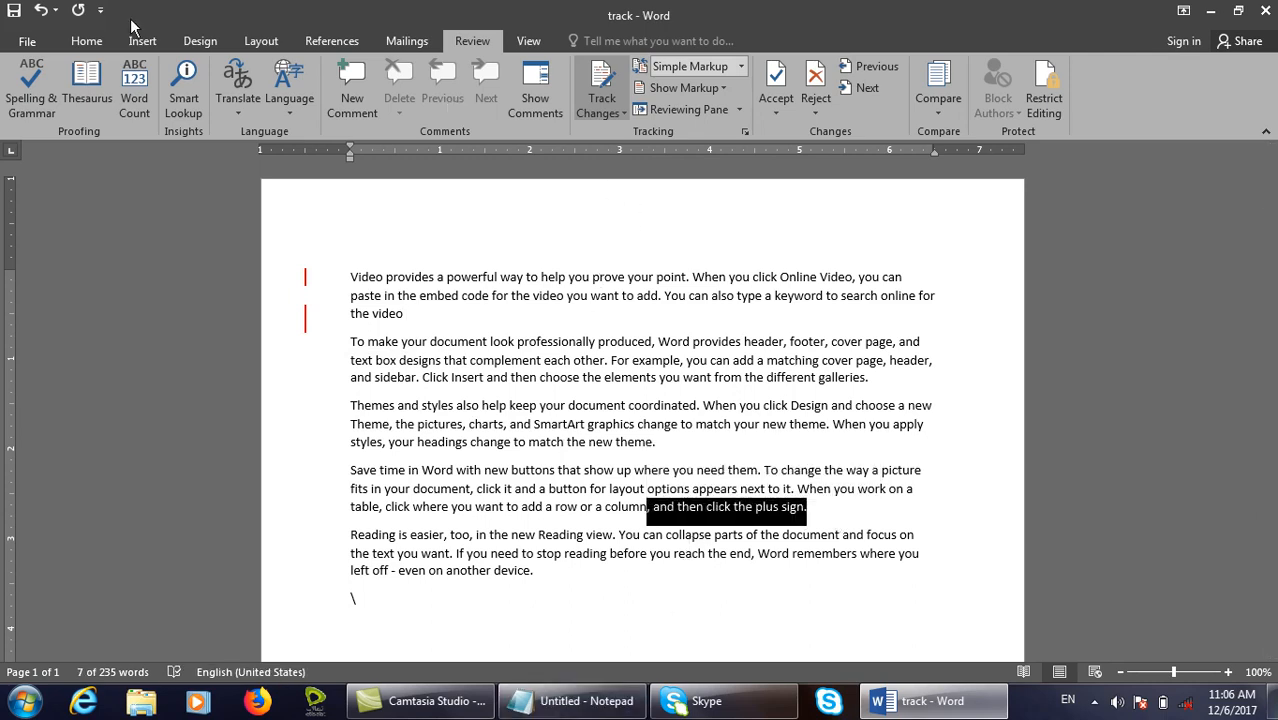
left_click(88, 41)
Make 'and then click the plus sign.' bold, italic and red.
left_click(368, 103)
left_click(161, 102)
left_click(181, 102)
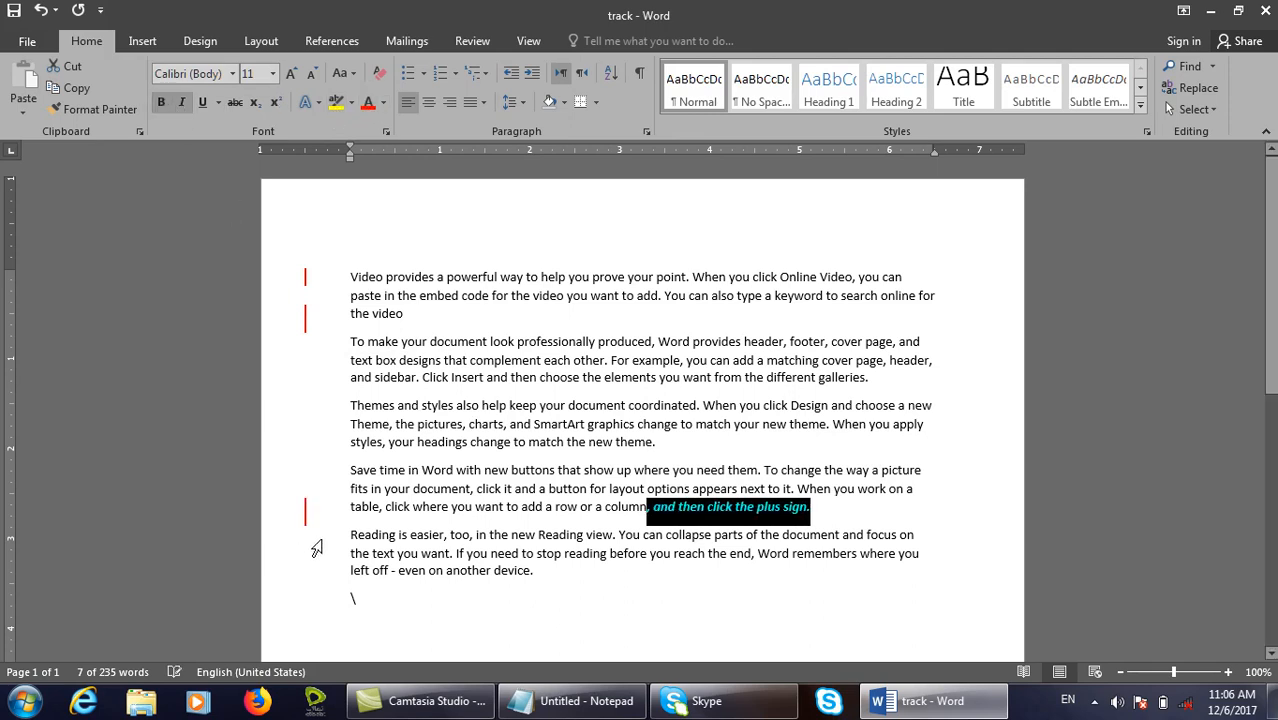
Add separate lines 'Com puter', 'Book' and 'Pen' after the third paragraph.
left_click(686, 455)
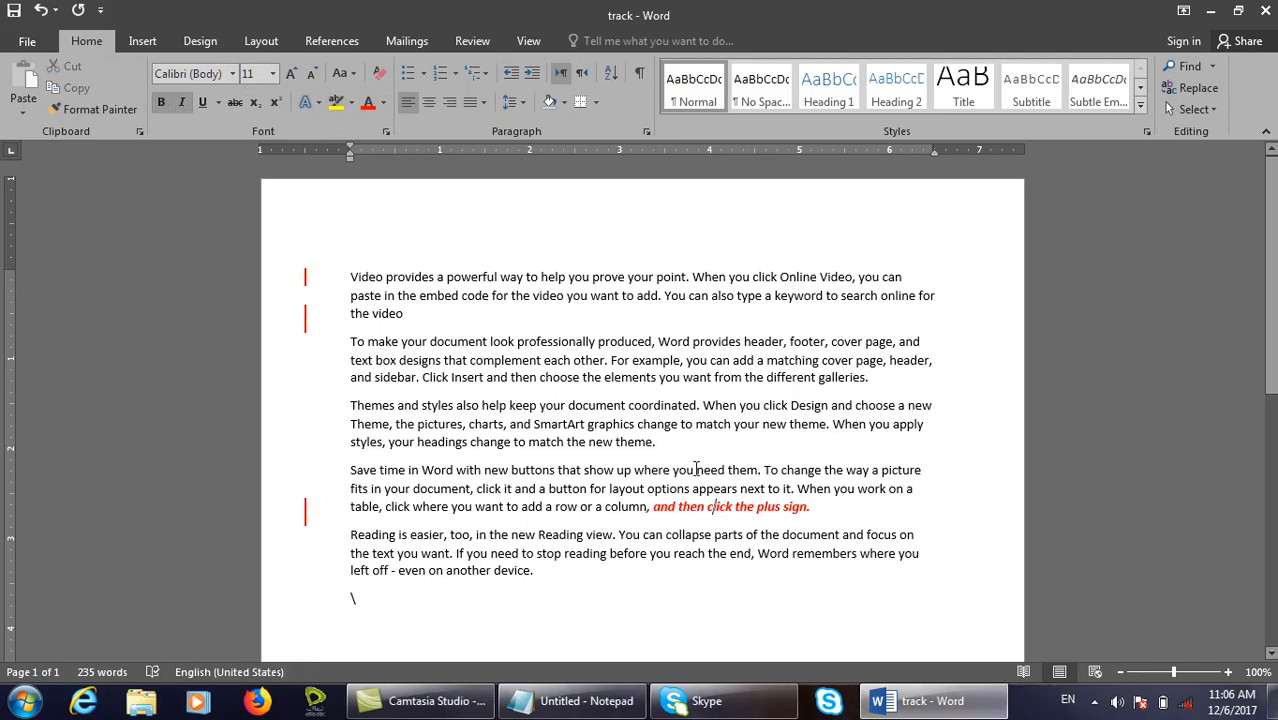
key("Return")
type("Com puter")
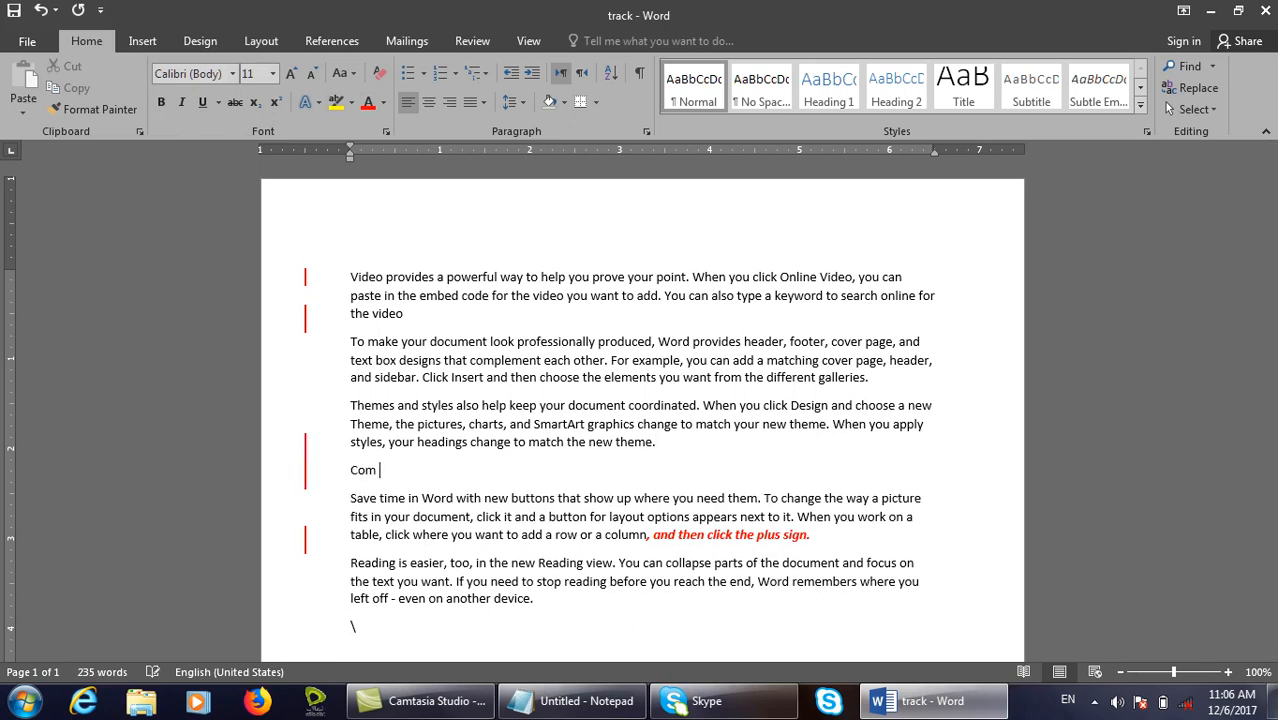
key("Return")
type("Book")
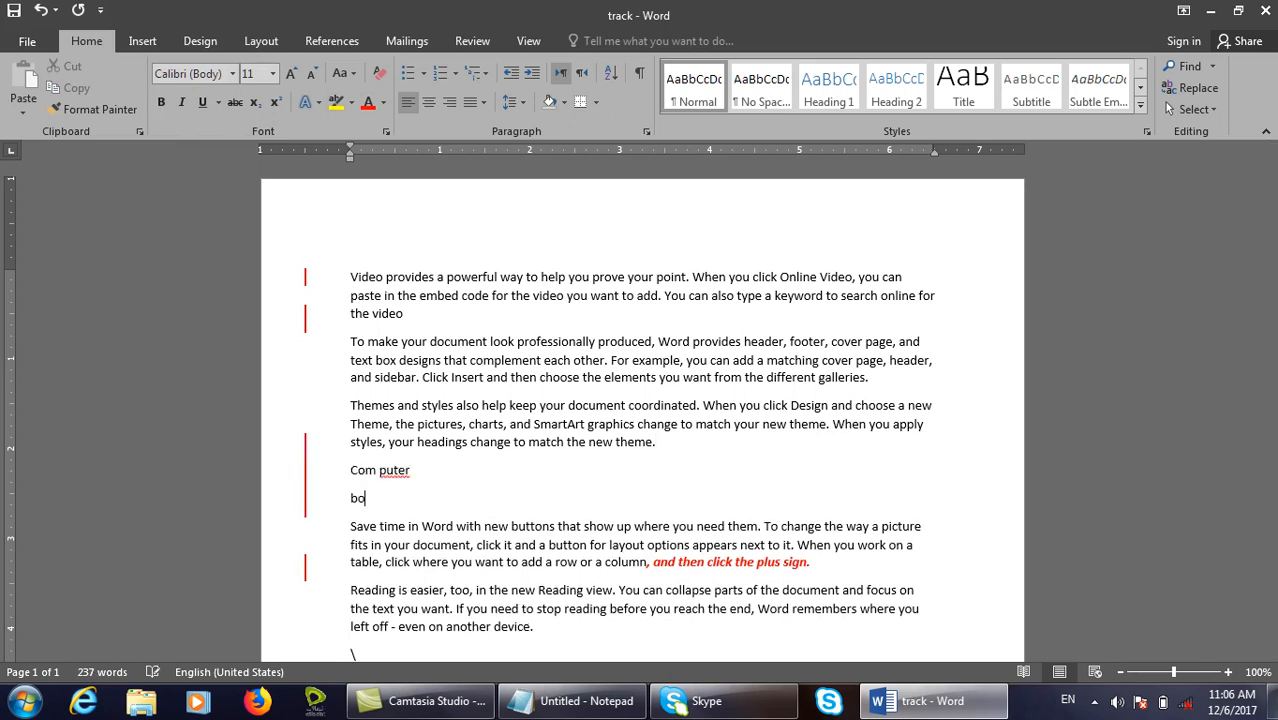
key("Return")
type("]pebn")
key("BackSpace")
key("BackSpace")
key("BackSpace")
type("Pen")
key("Return")
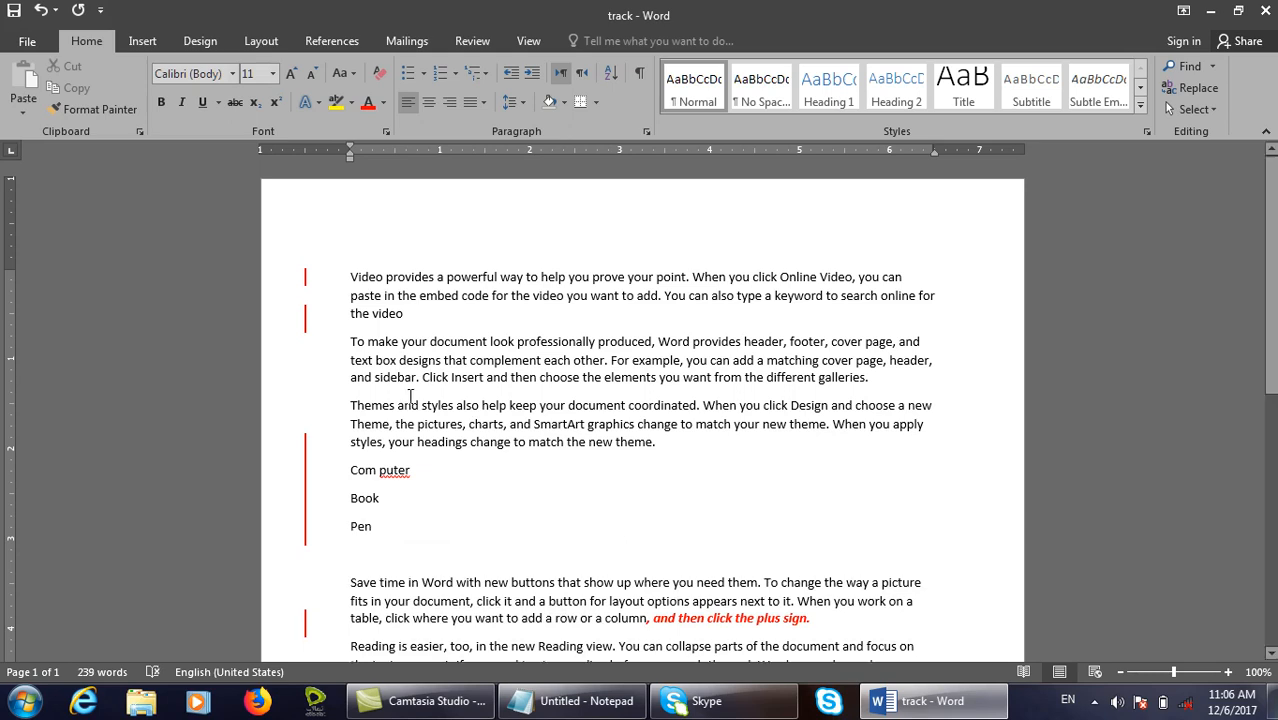
Switch Track Changes off and close Word without saving the edits.
left_click(472, 41)
left_click(601, 106)
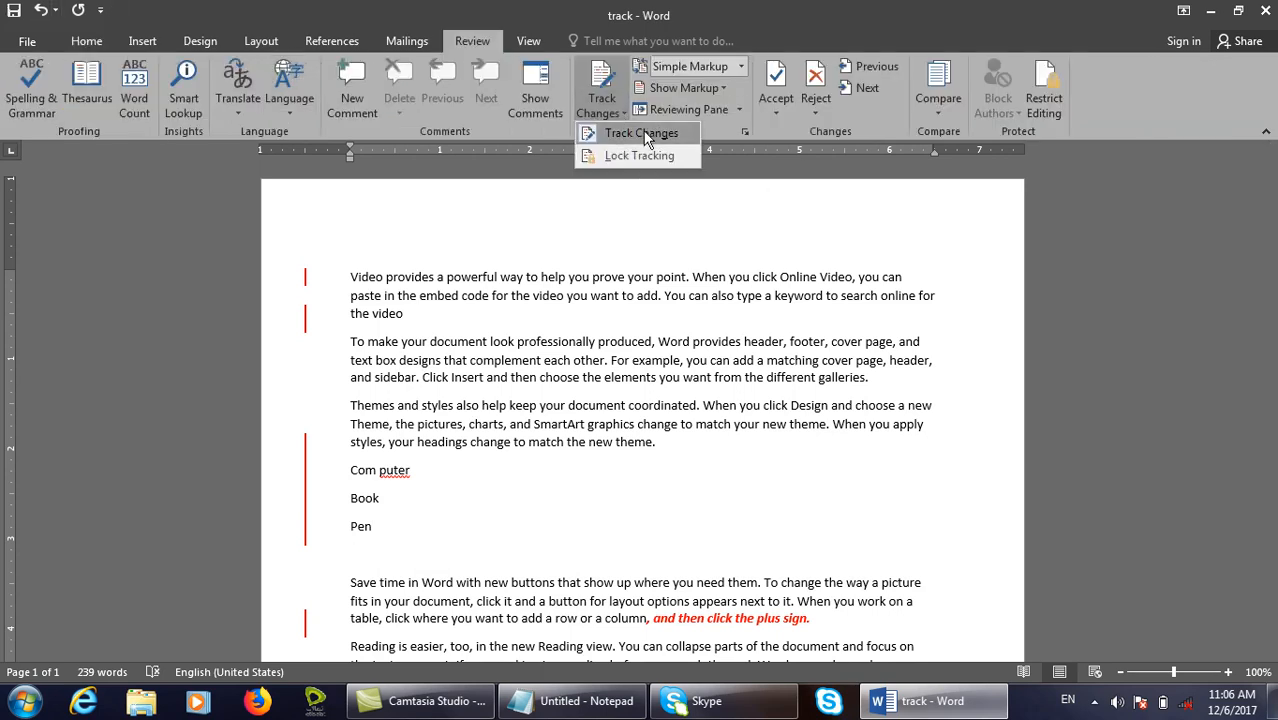
left_click(646, 139)
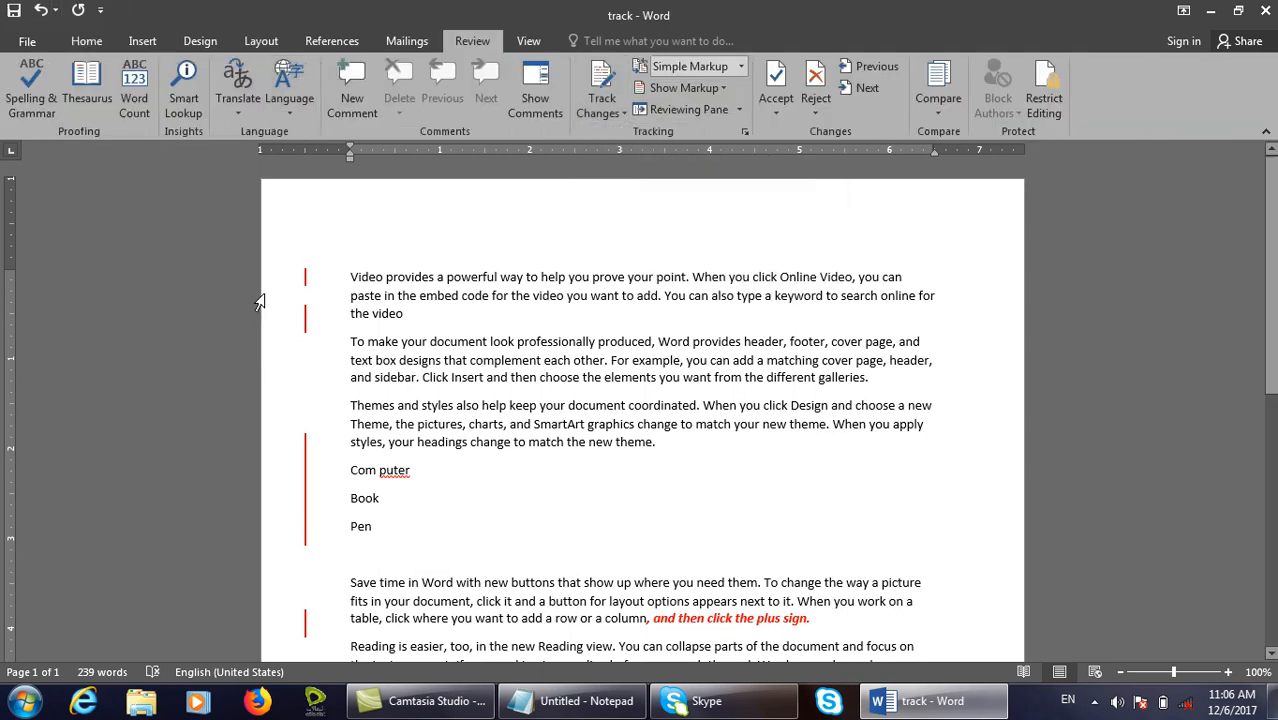
left_click(1264, 10)
left_click(655, 388)
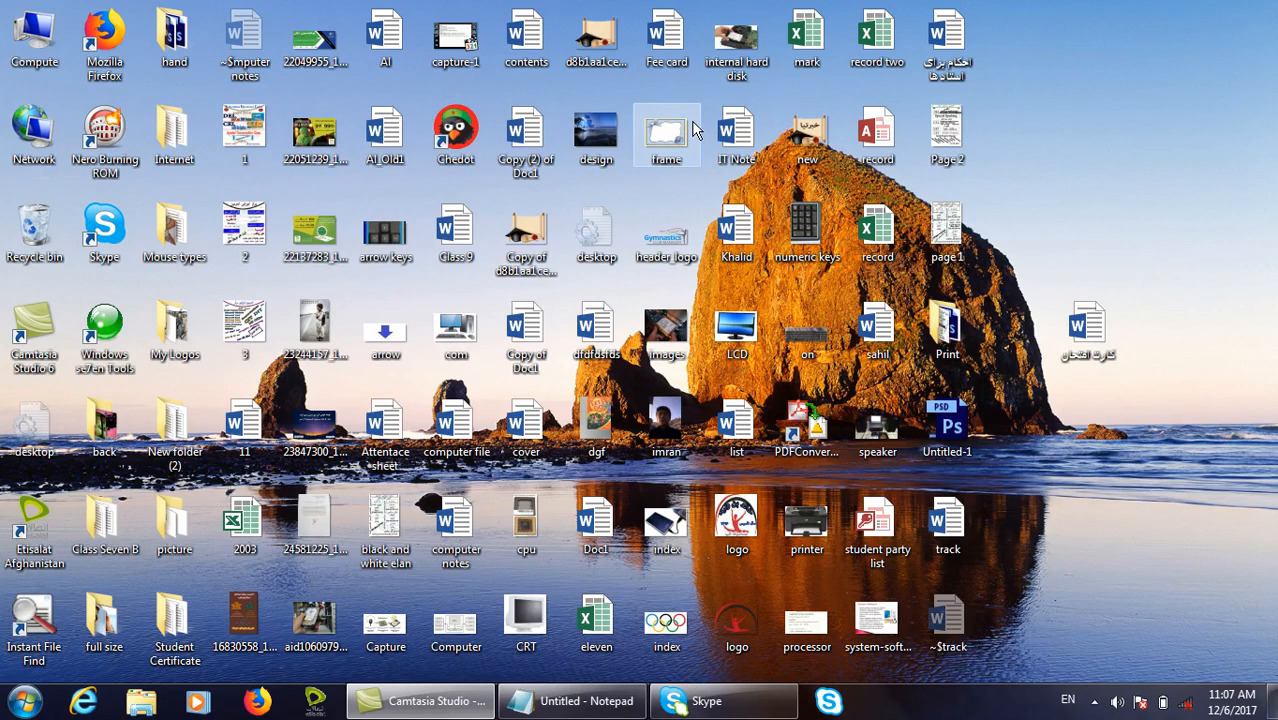
Reopen track from the desktop and toggle Track Changes off again.
double_click(972, 519)
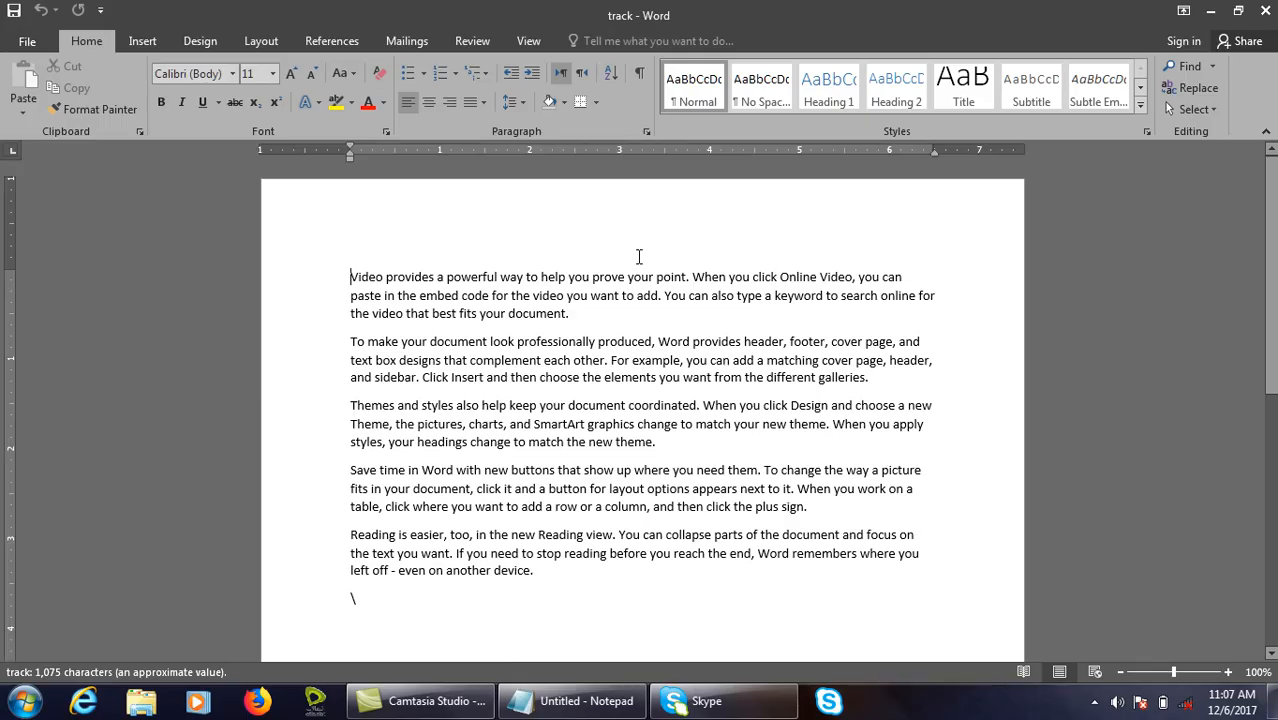
left_click(610, 313)
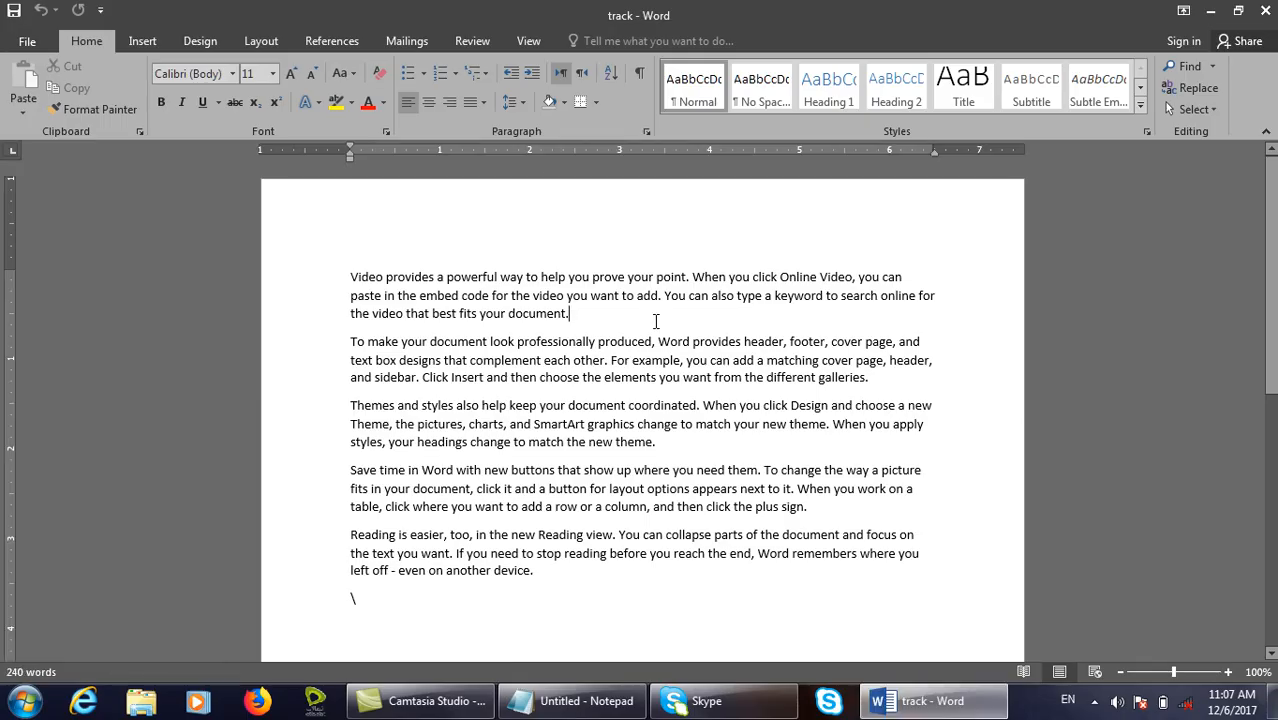
left_click(472, 41)
left_click(619, 106)
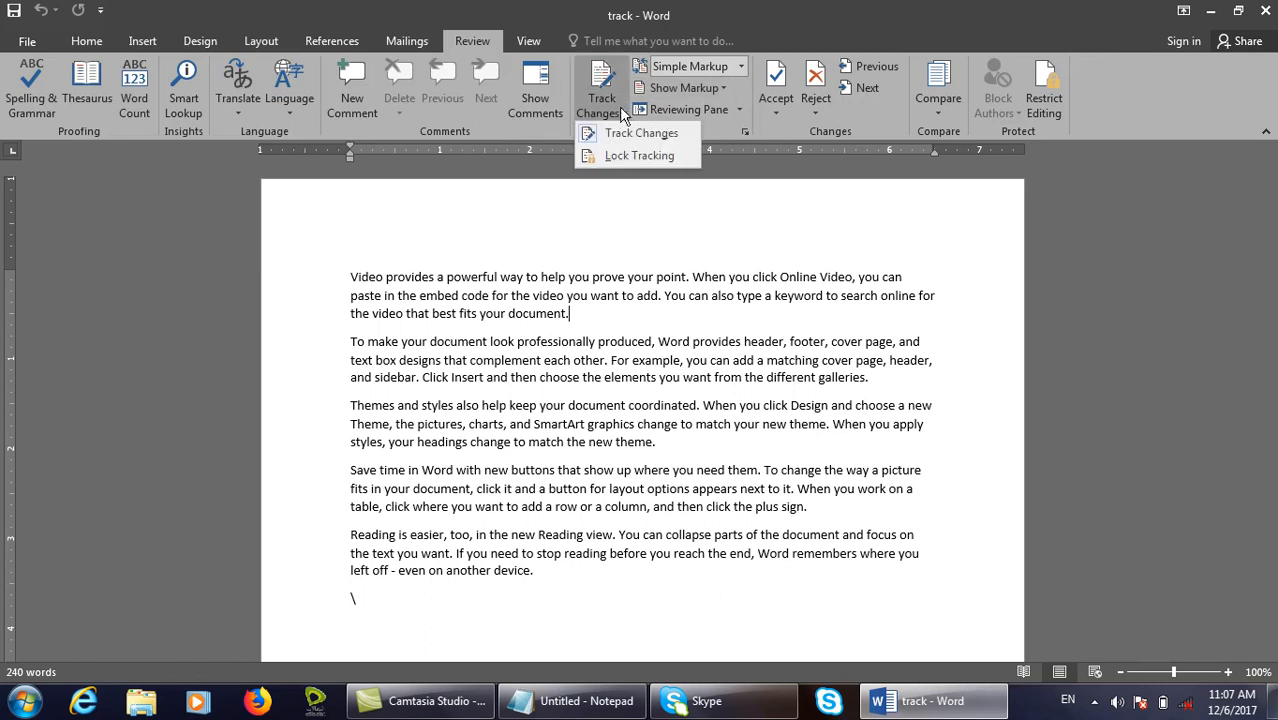
left_click(637, 133)
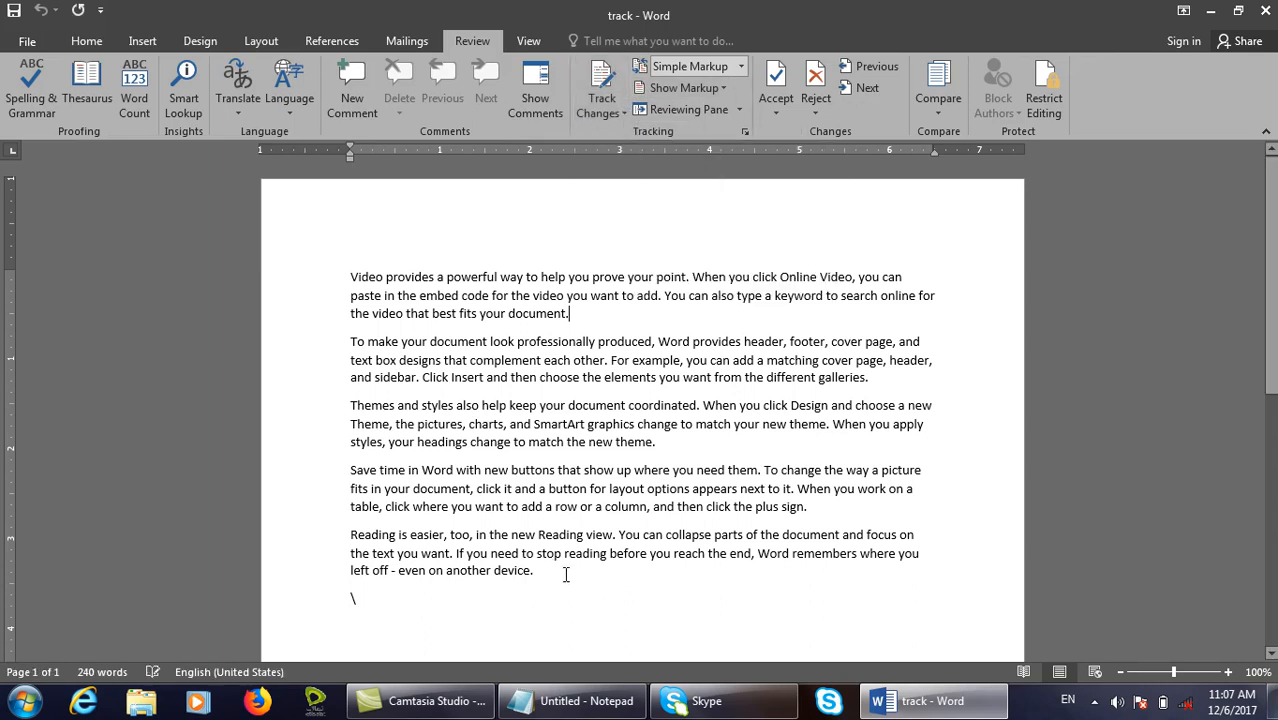
Add a new paragraph after the last one and enter '=rand*()'.
key("Return")
type("=rand*(")
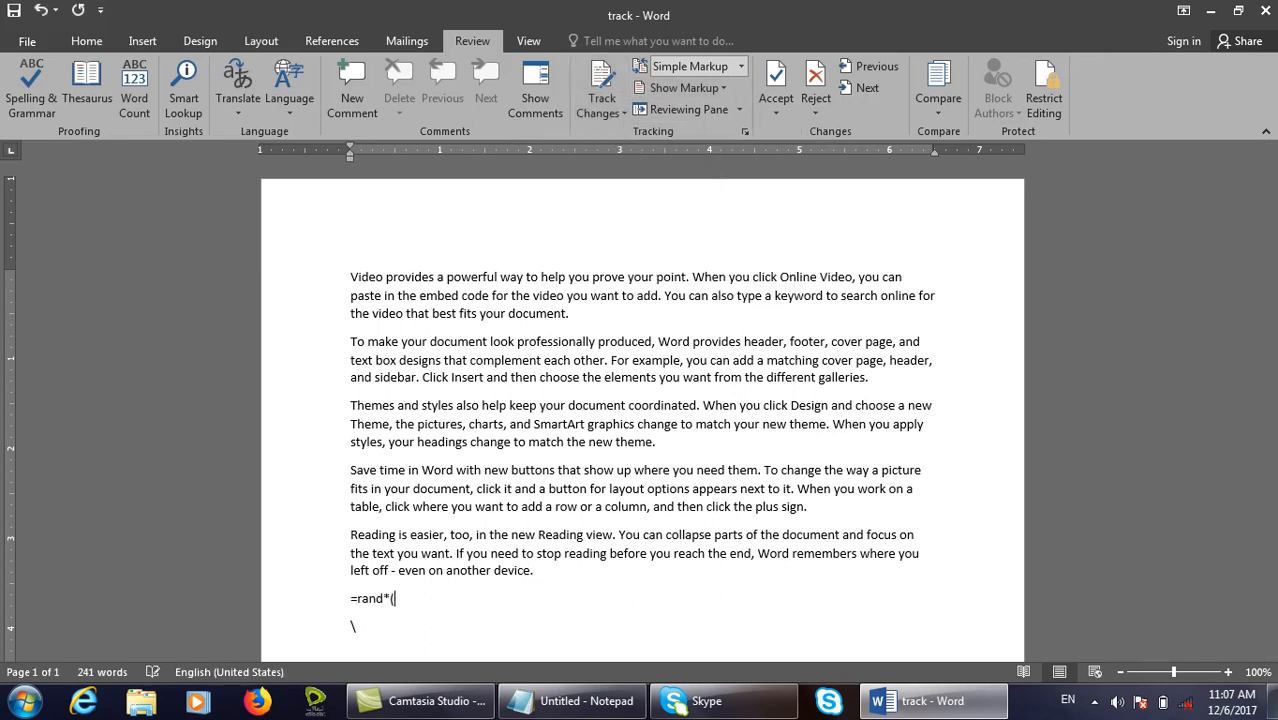
type(")")
key("Return")
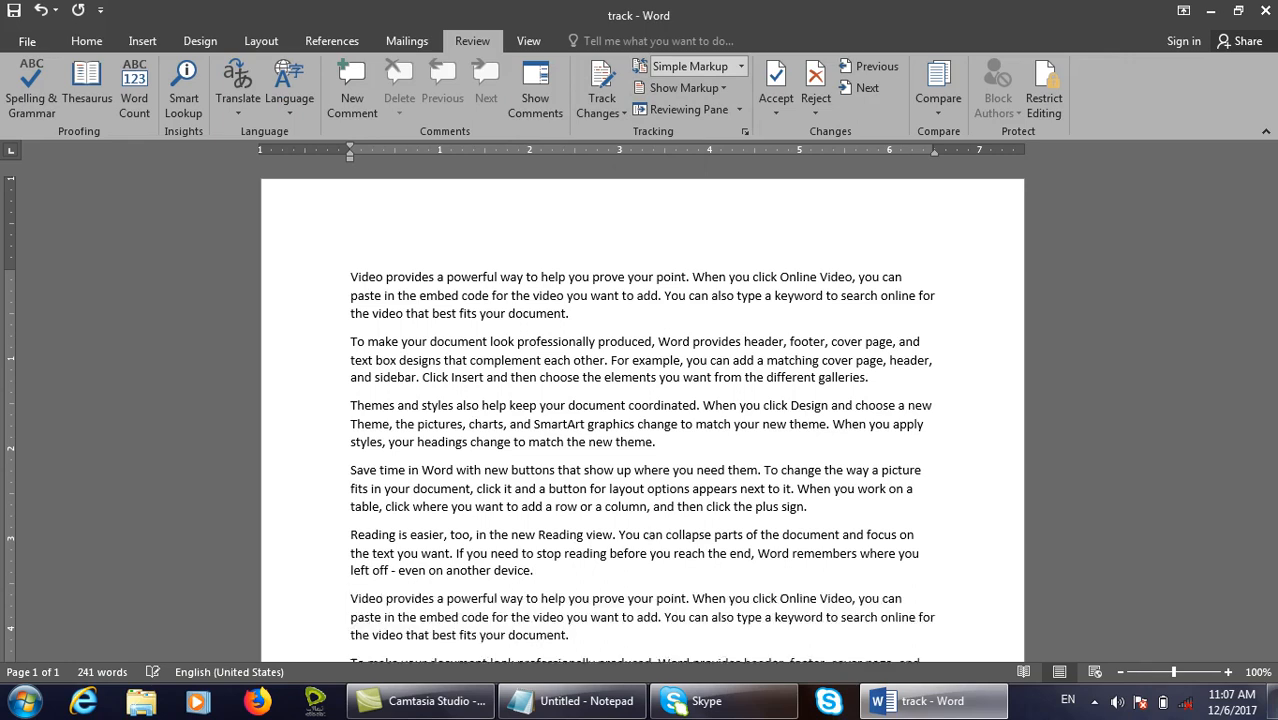
scroll(650, 533, "up", 5)
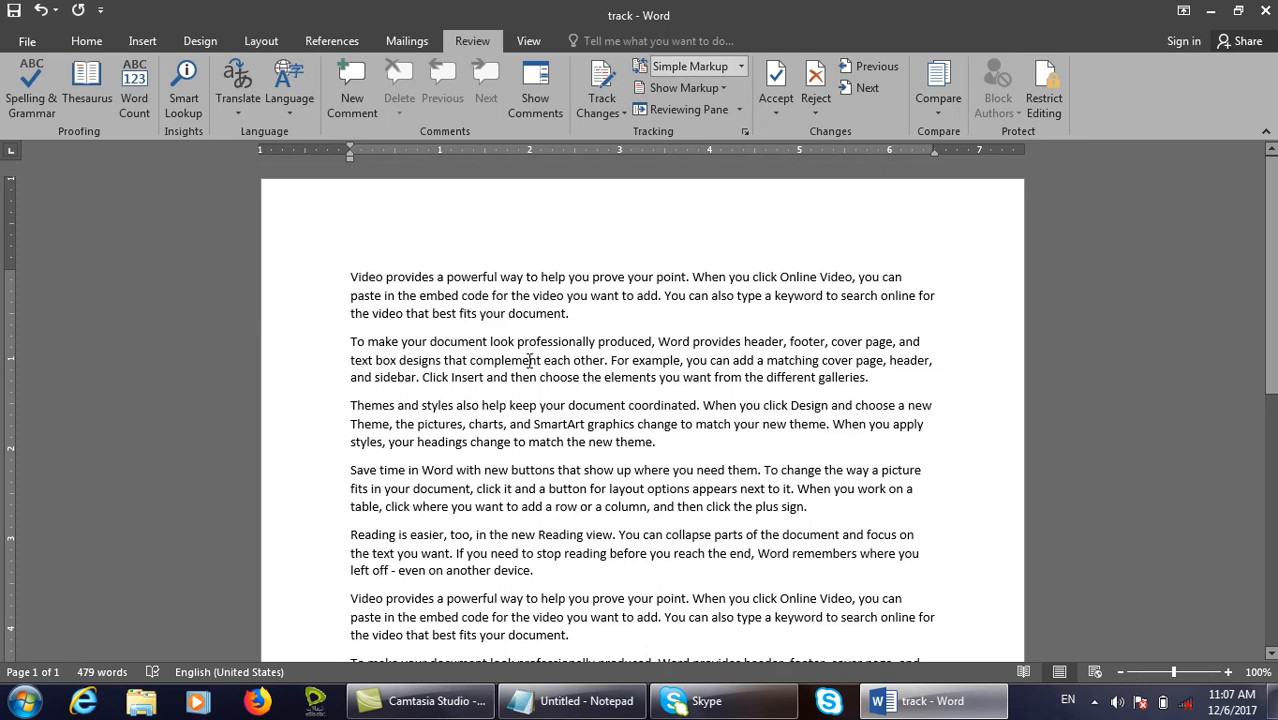
Open and dismiss the Track Changes options twice, leaving the cursor after the third paragraph.
left_click(601, 112)
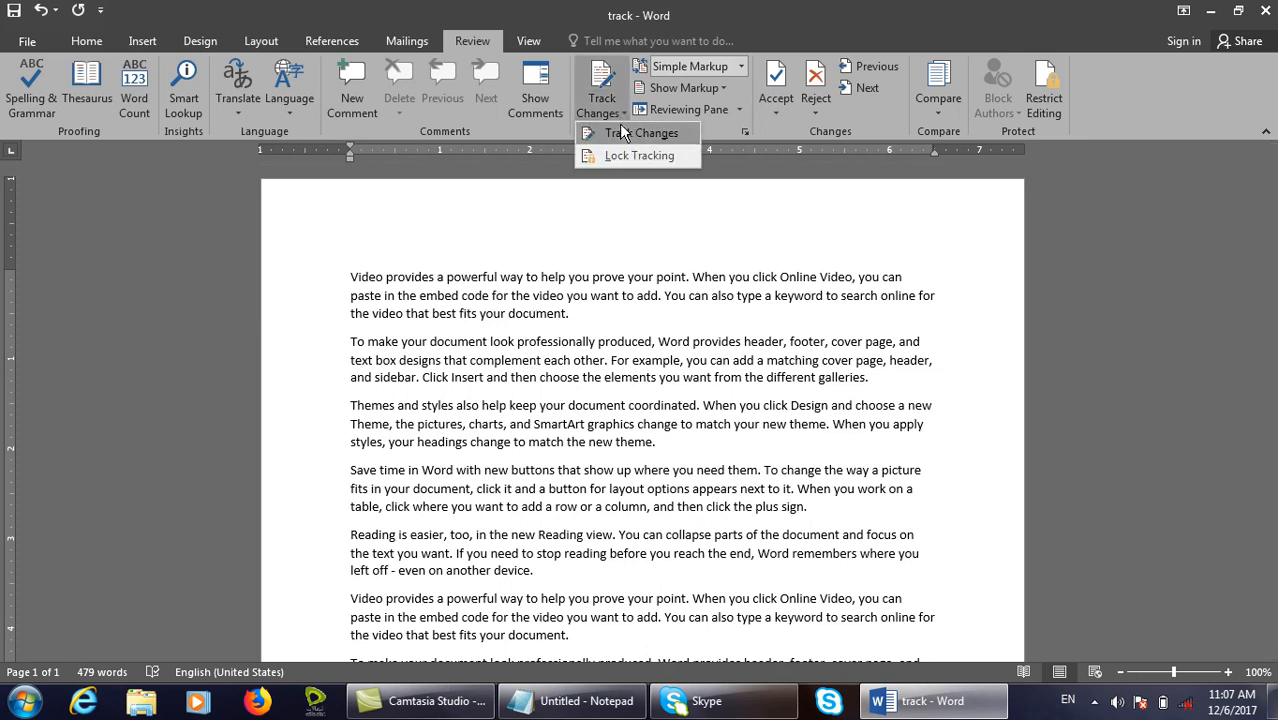
left_click(672, 313)
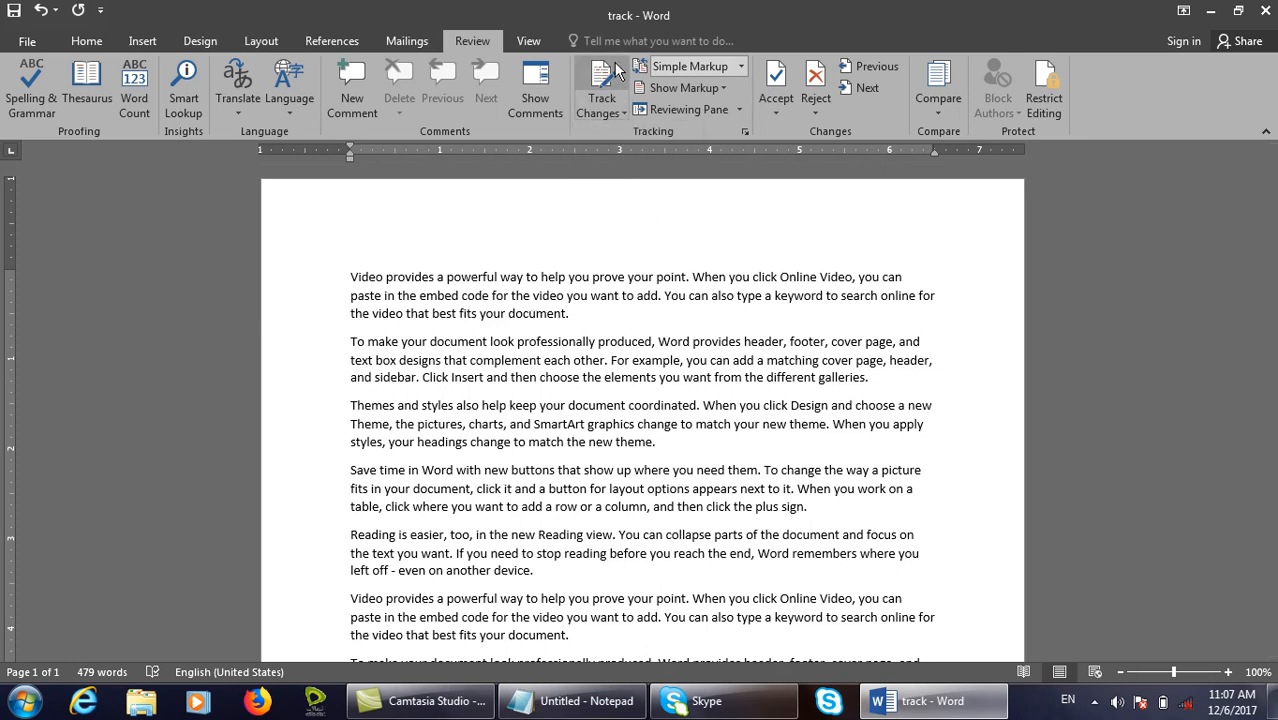
left_click(601, 110)
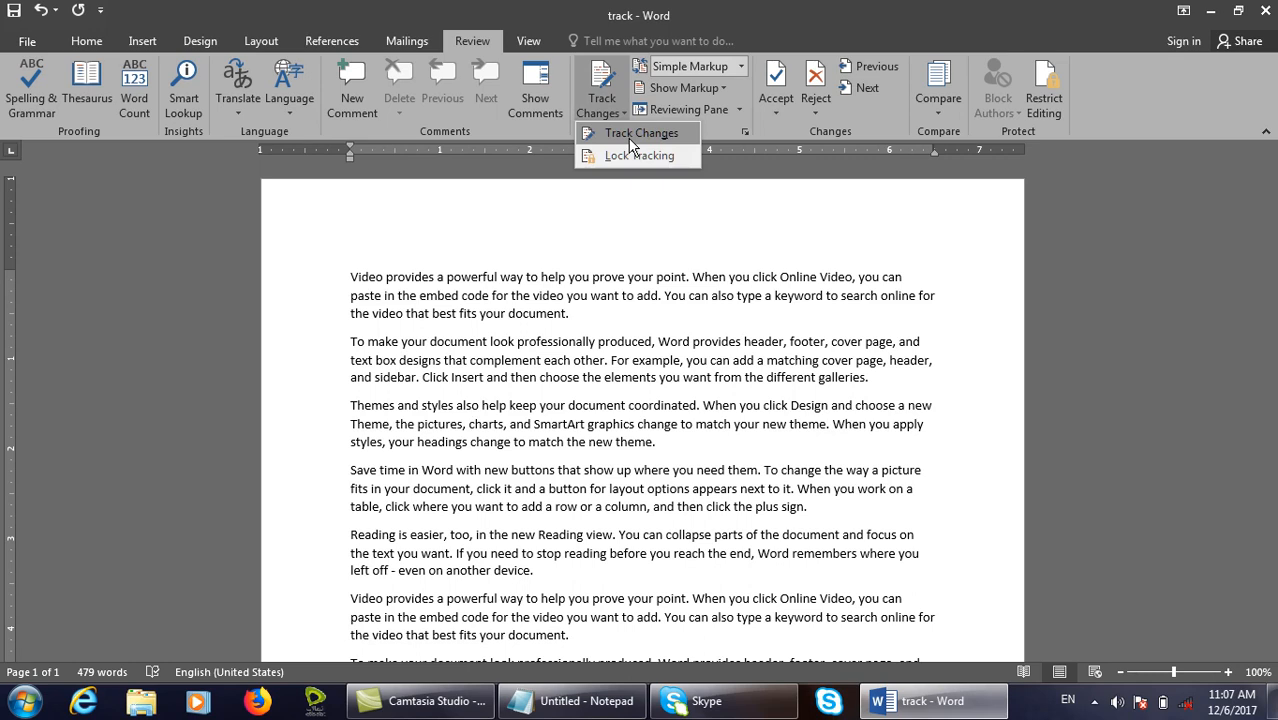
left_click(769, 369)
left_click(729, 427)
left_click(745, 455)
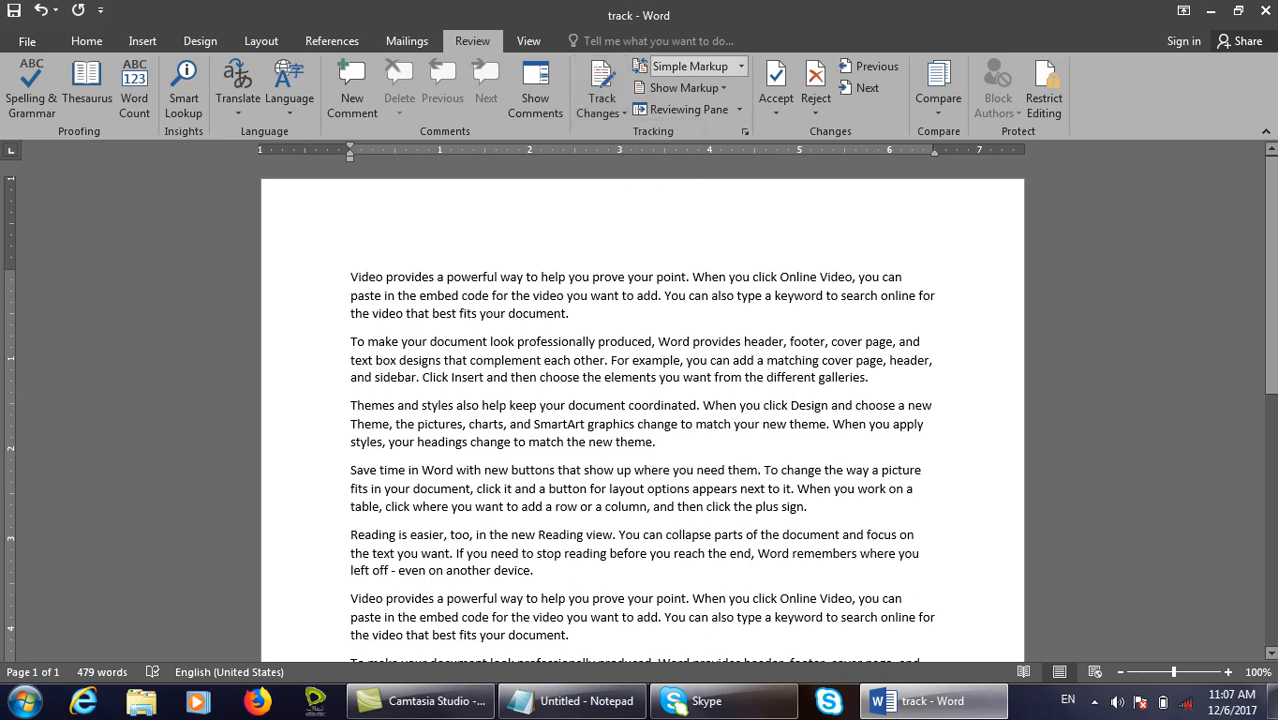
Close track without saving and reopen it from the desktop.
left_click(1263, 10)
left_click(645, 383)
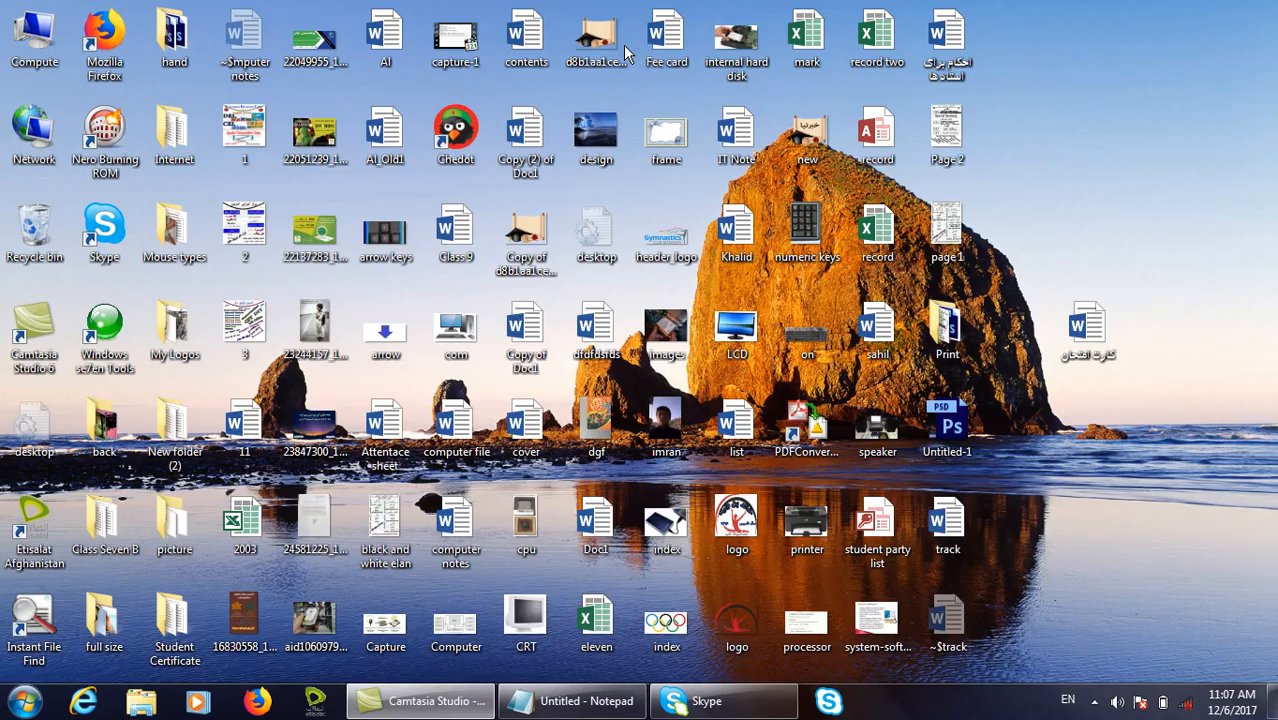
double_click(953, 521)
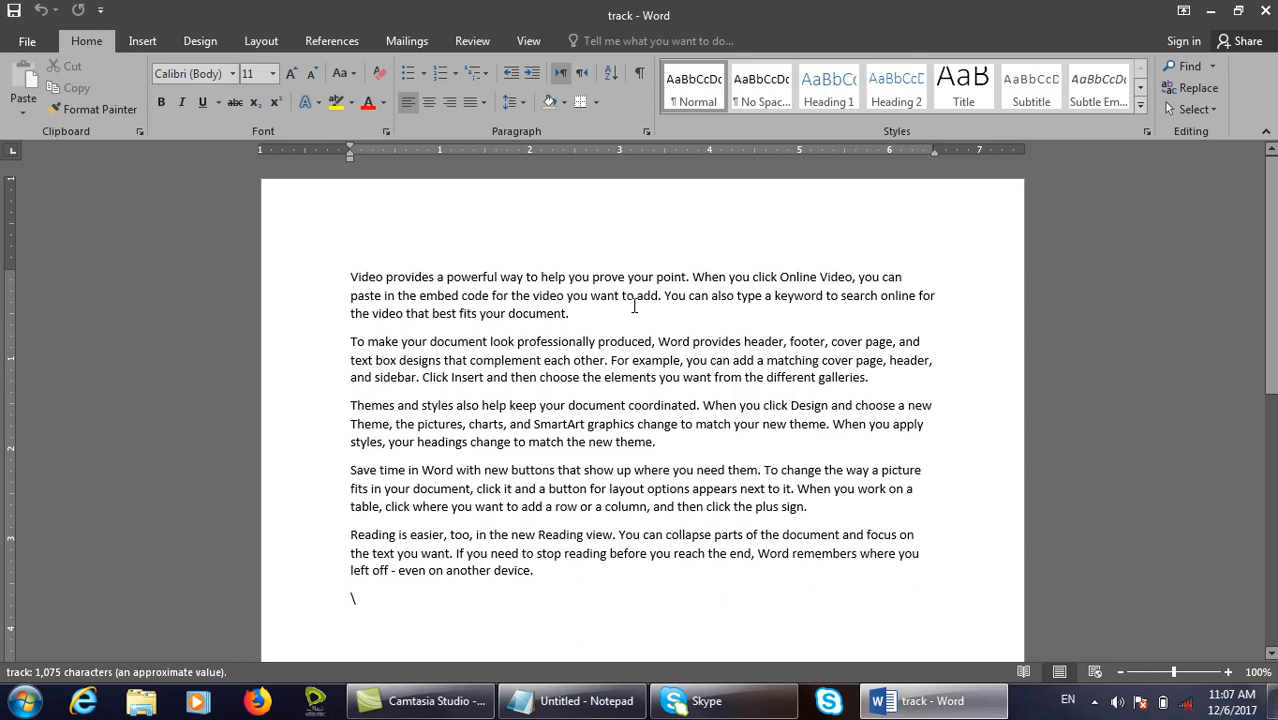
Lock change tracking with a password entered and confirmed in the Lock Tracking dialog.
left_click(634, 306)
left_click(472, 41)
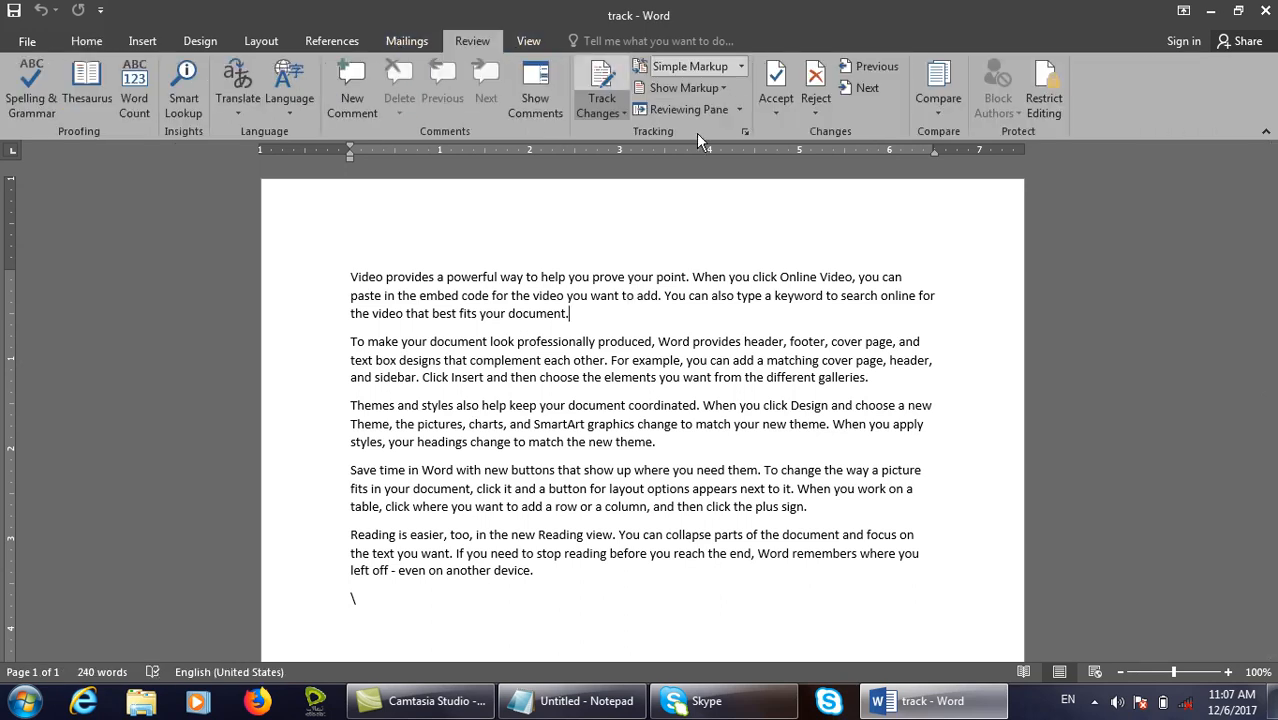
left_click(617, 114)
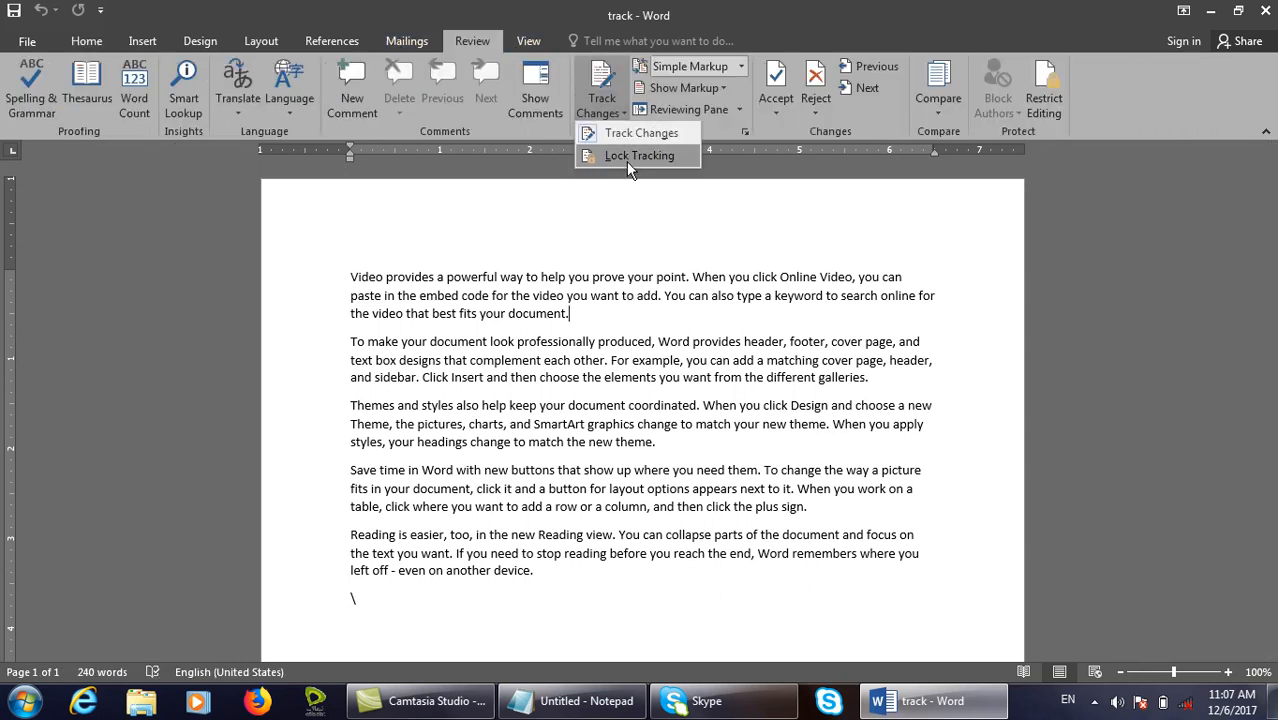
left_click(630, 157)
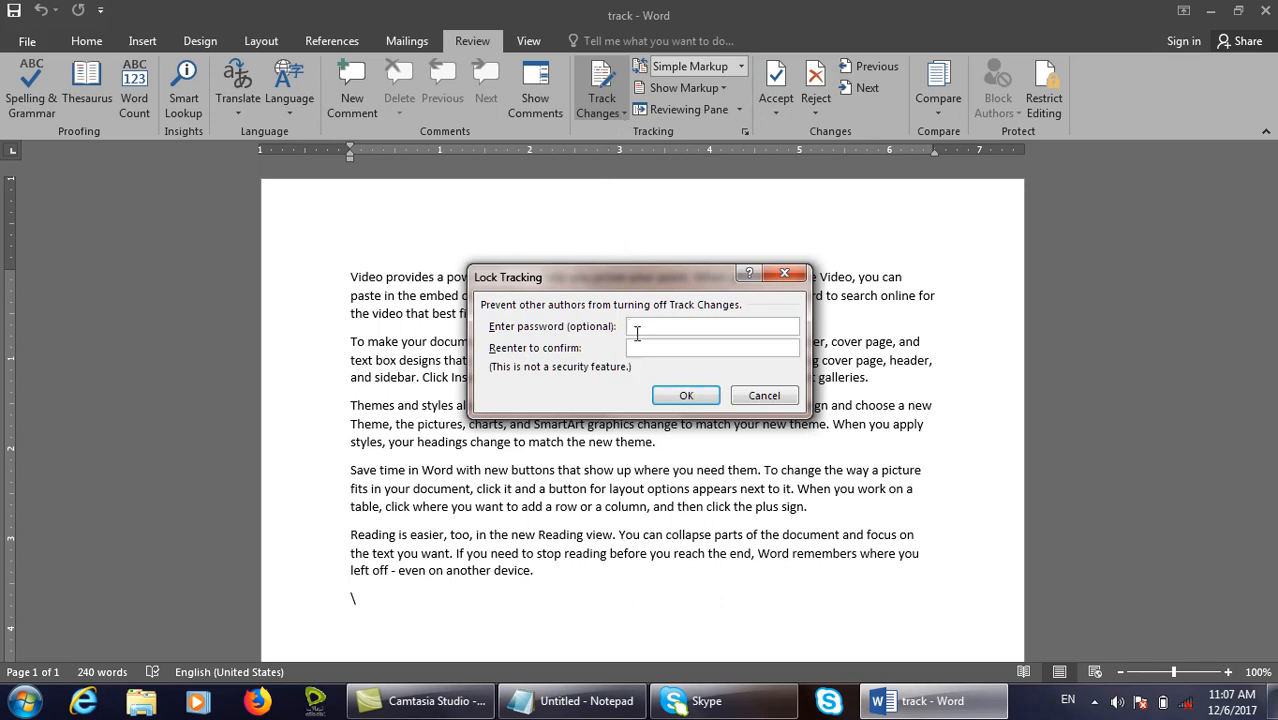
type("***")
left_click(693, 349)
type("***")
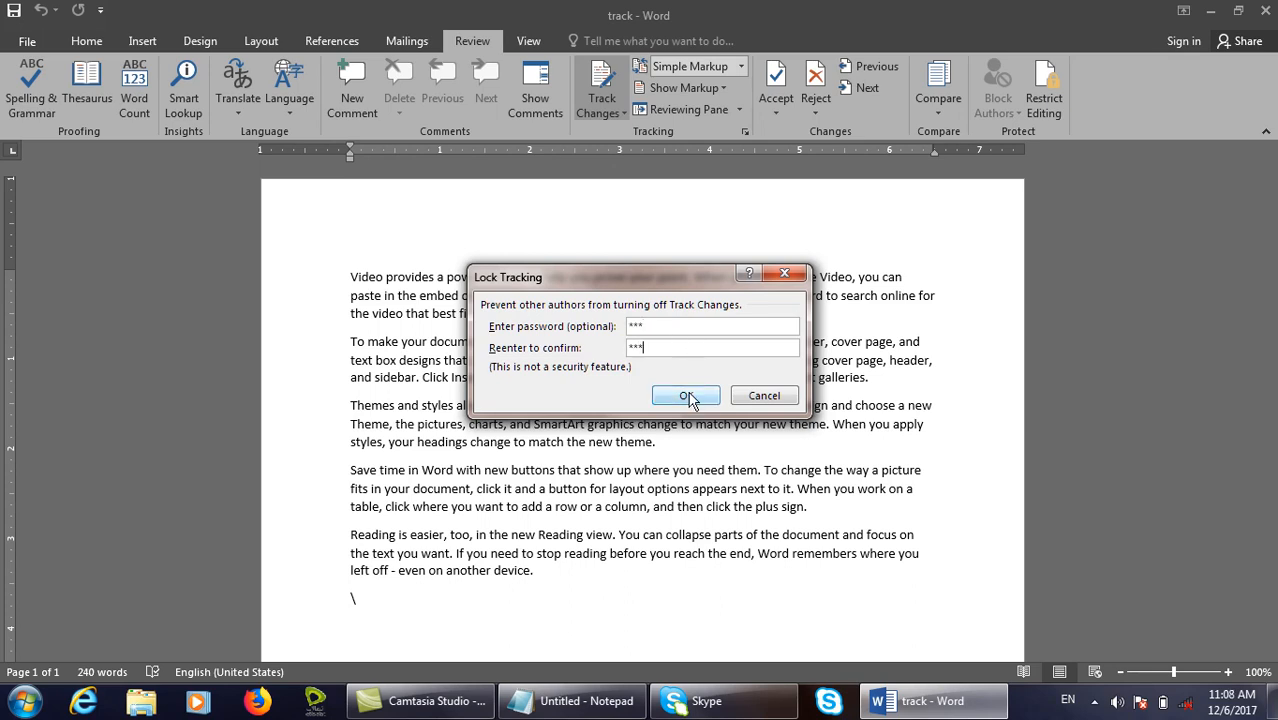
left_click(686, 395)
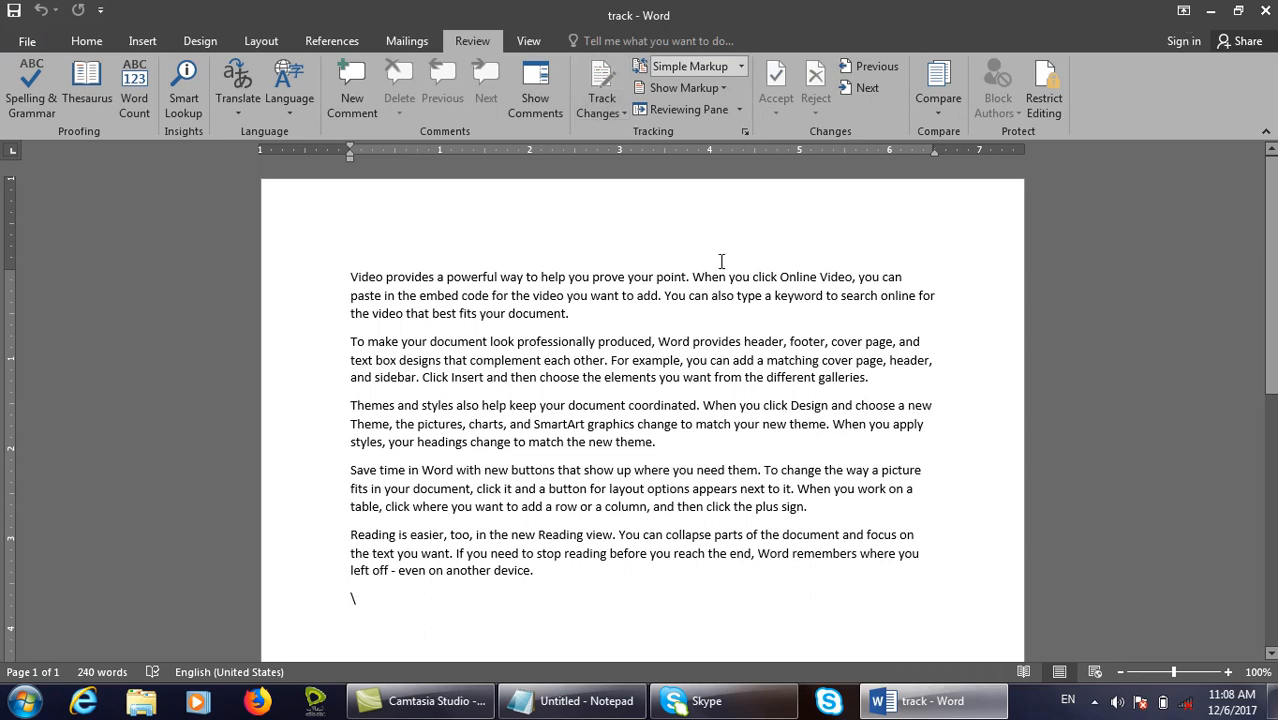
Close the track document and reopen it from the desktop.
left_click(605, 112)
left_click(1267, 15)
double_click(947, 522)
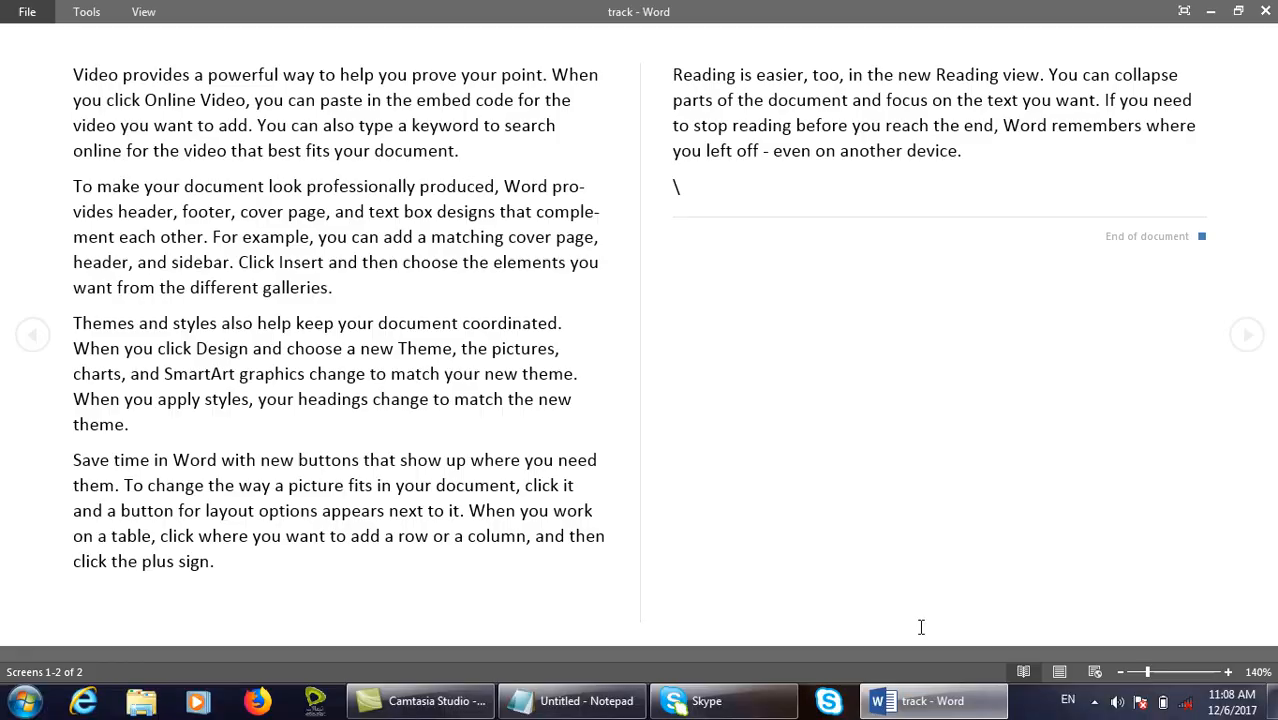
Leave Read Mode and replace the lone backslash on the last line with =rand(1).
left_click(1058, 677)
left_click_drag(422, 625, 305, 615)
type("=rand")
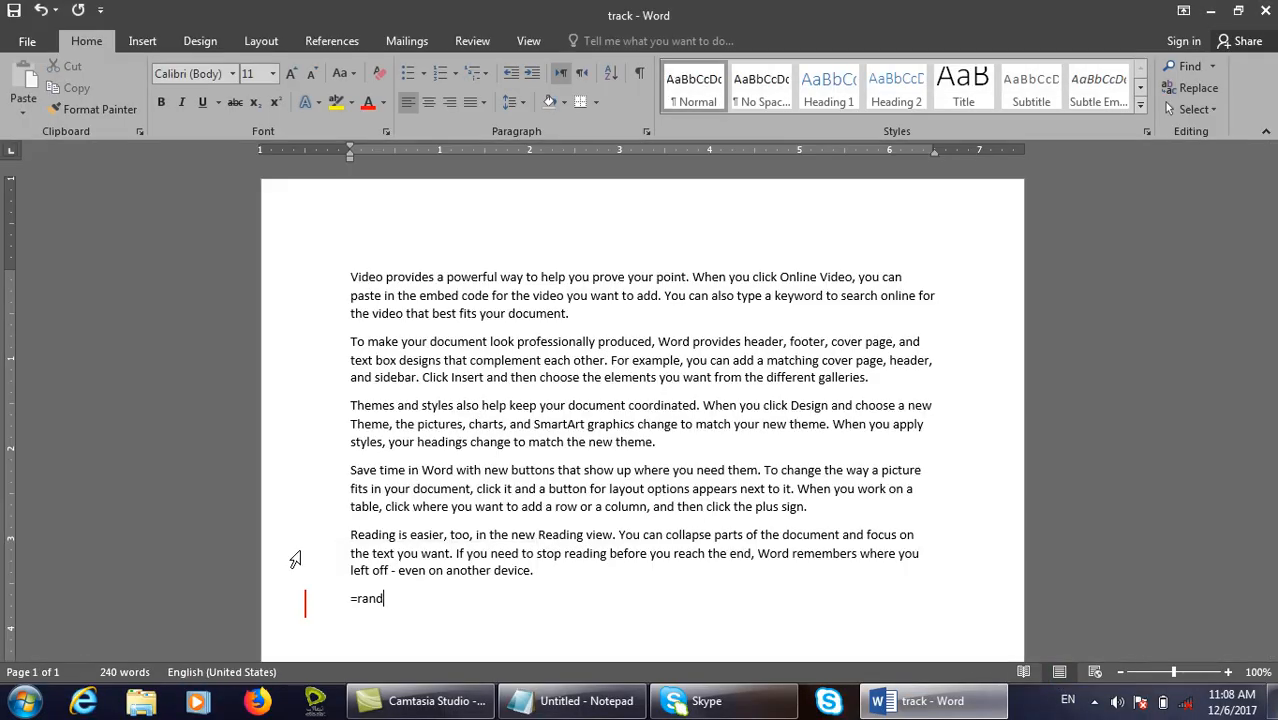
type("(1)")
Expand the rand formula into sample text, then unlock tracking by entering the tracking password.
key("Return")
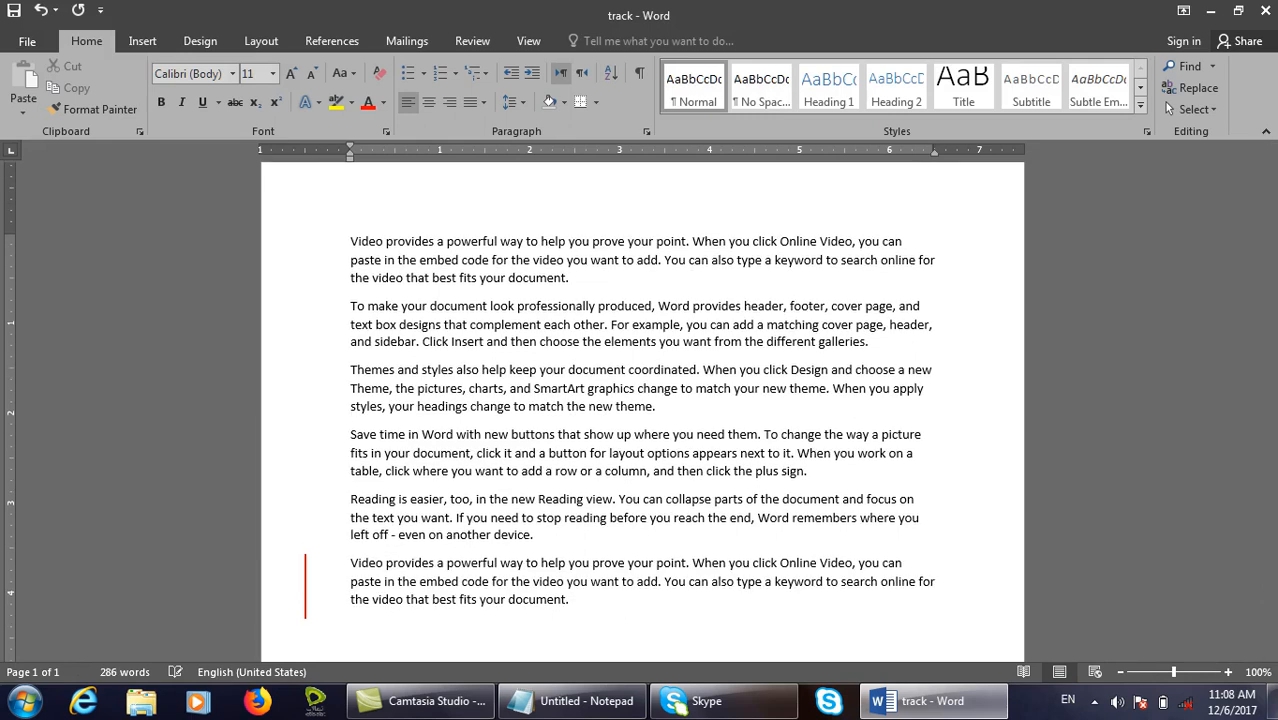
left_click_drag(278, 519, 350, 620)
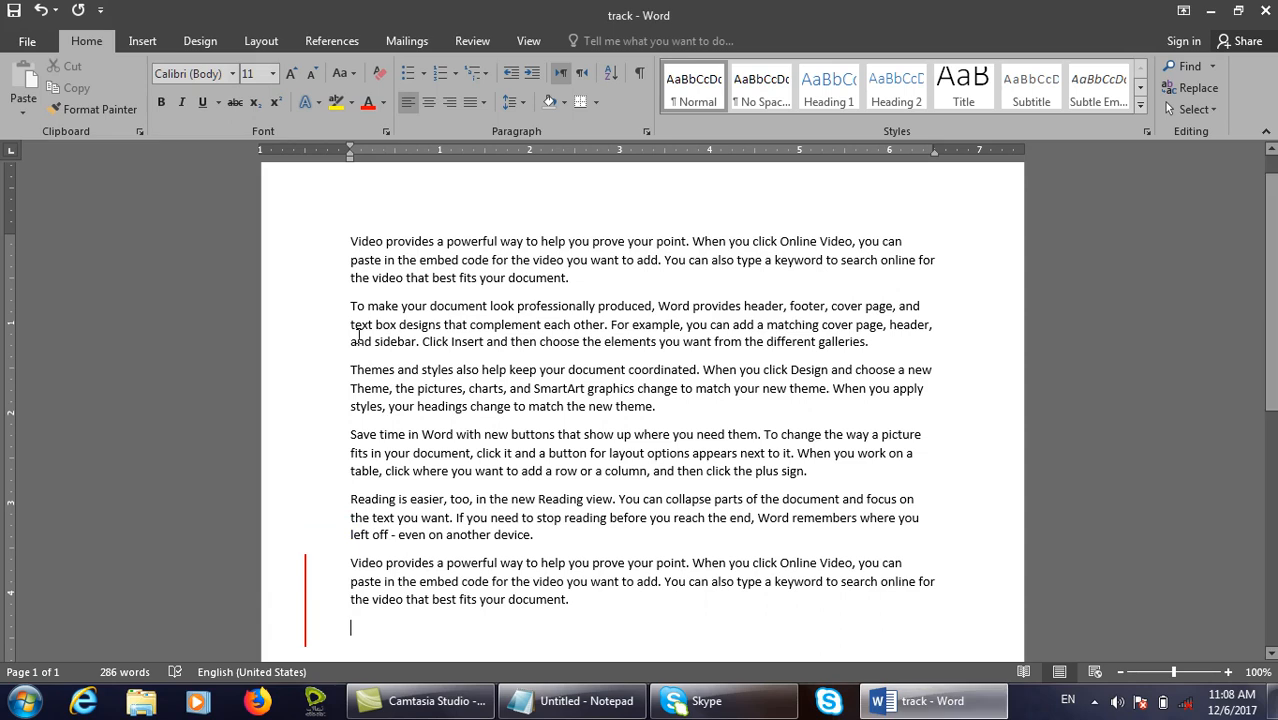
left_click(472, 41)
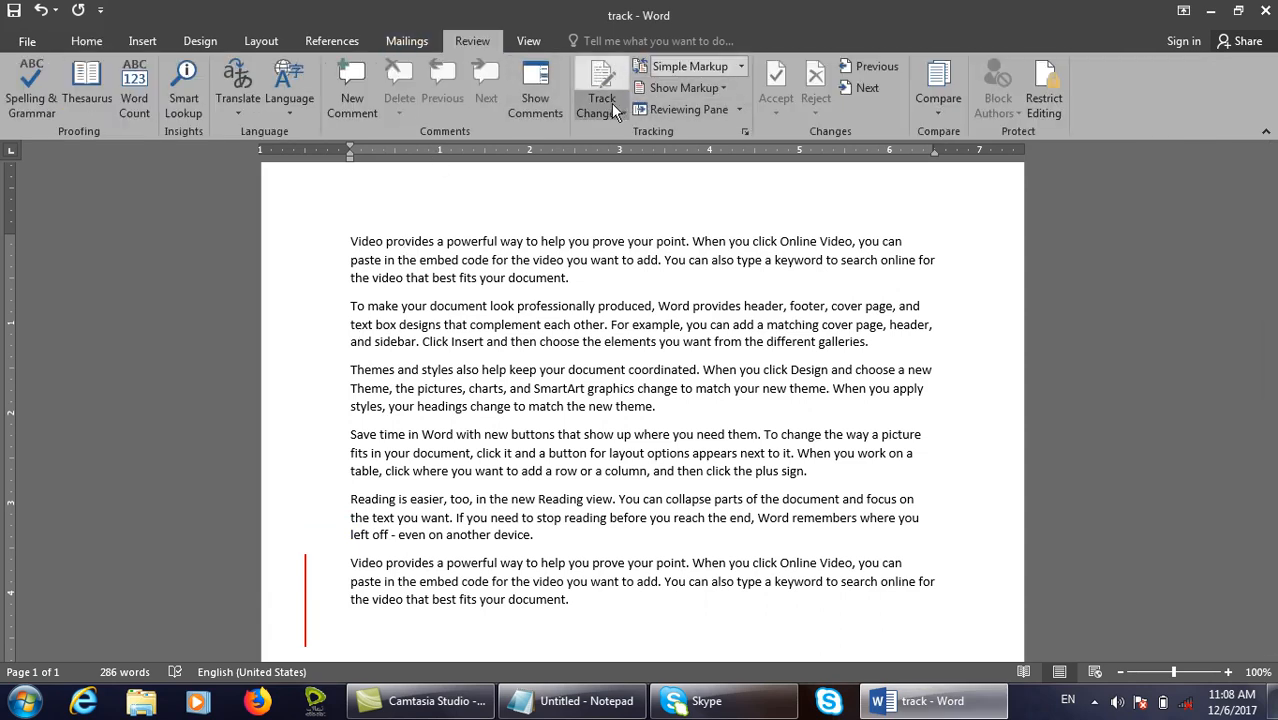
left_click(611, 108)
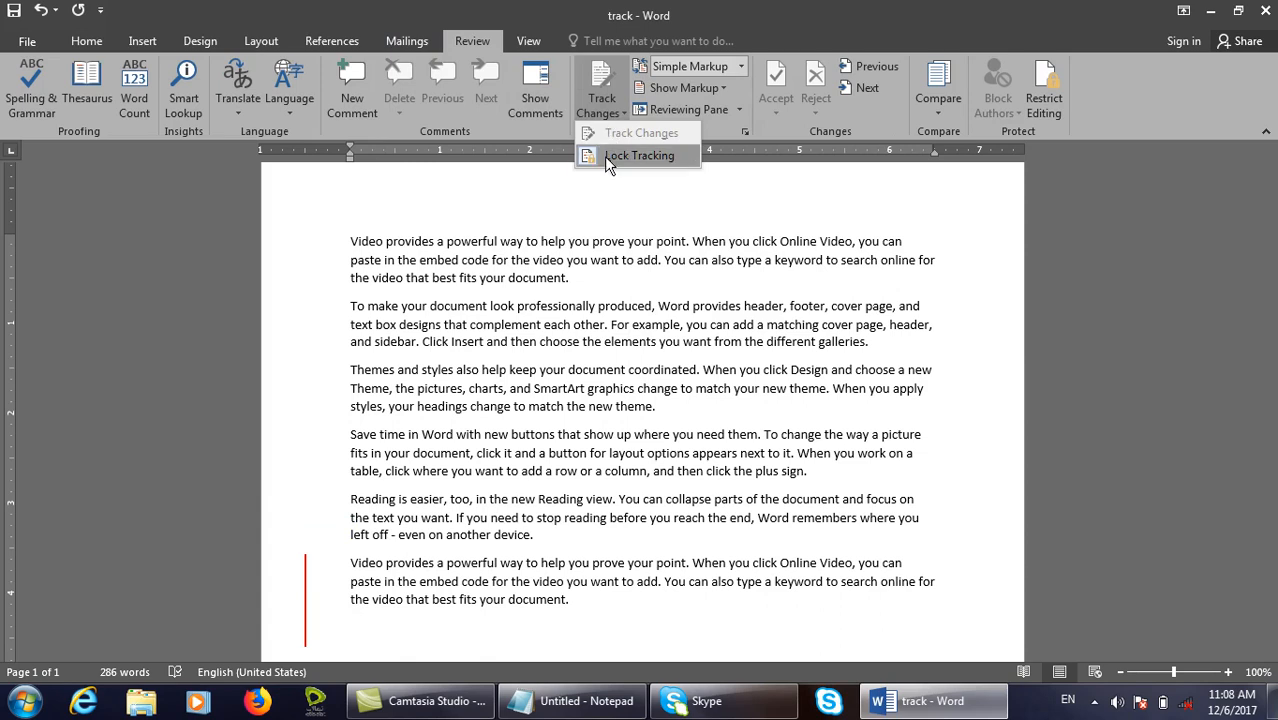
left_click(606, 156)
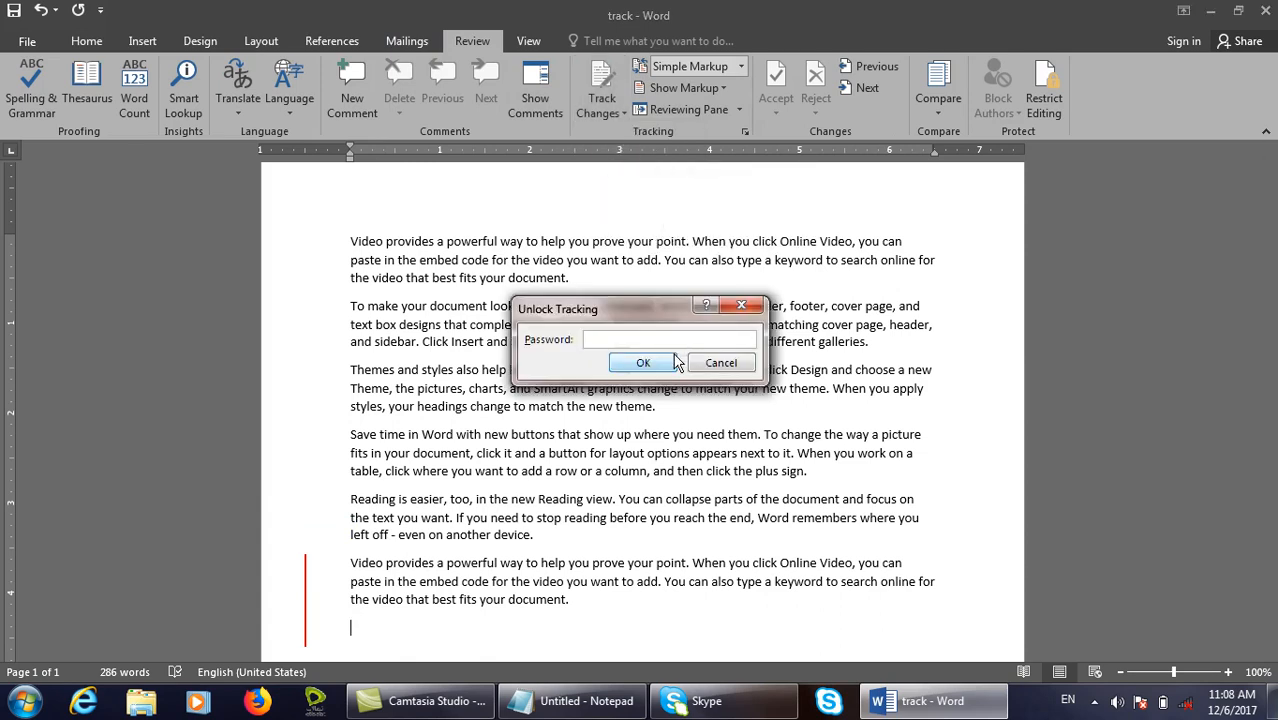
left_click(720, 363)
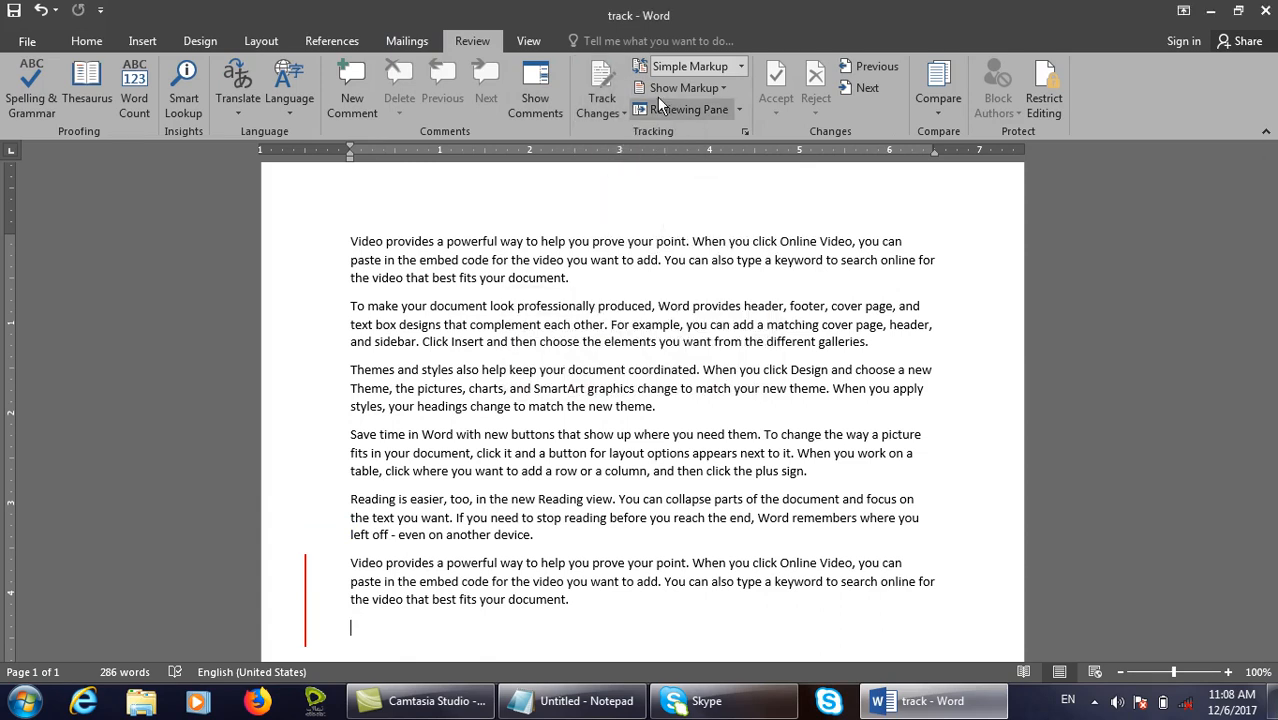
left_click(602, 110)
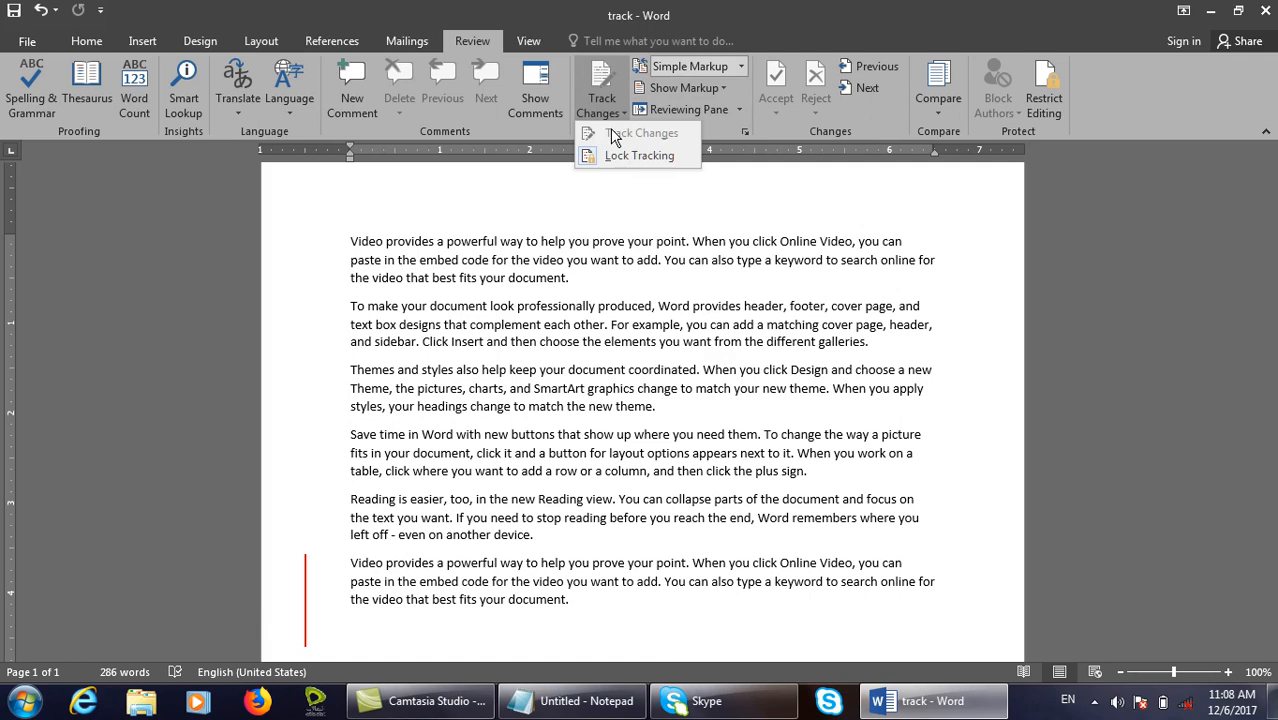
left_click(630, 155)
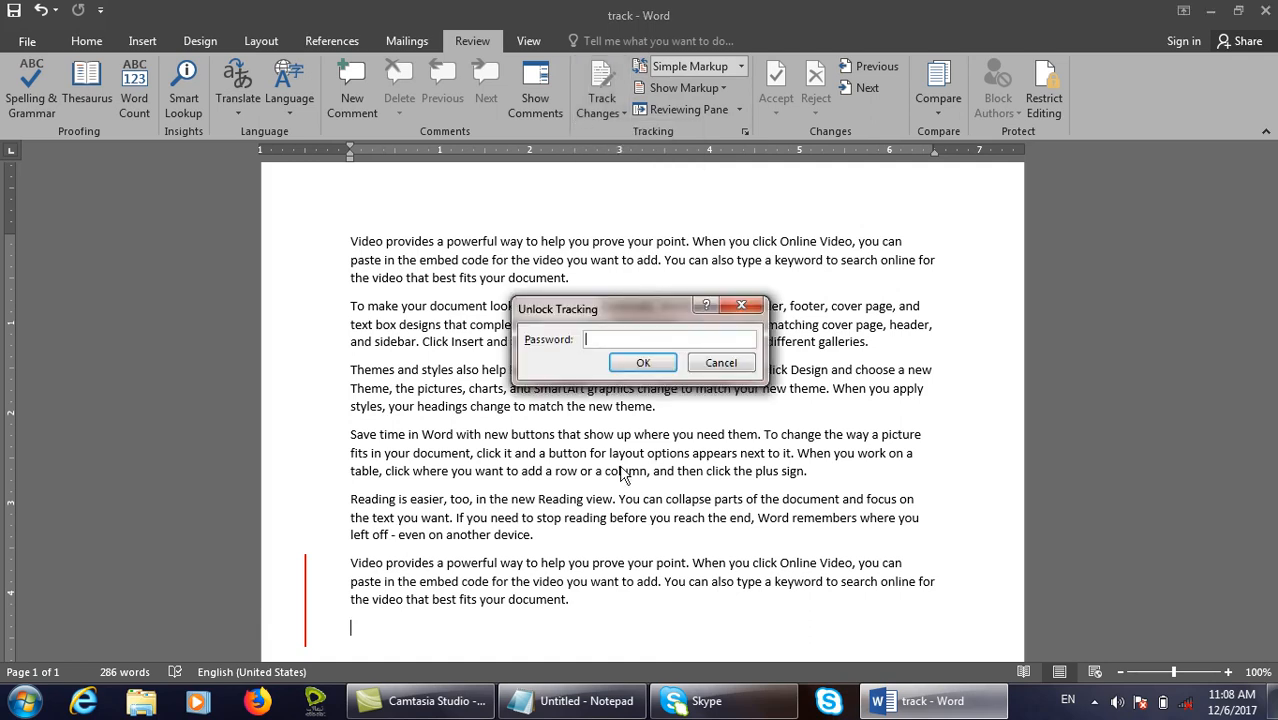
type("123")
key("Return")
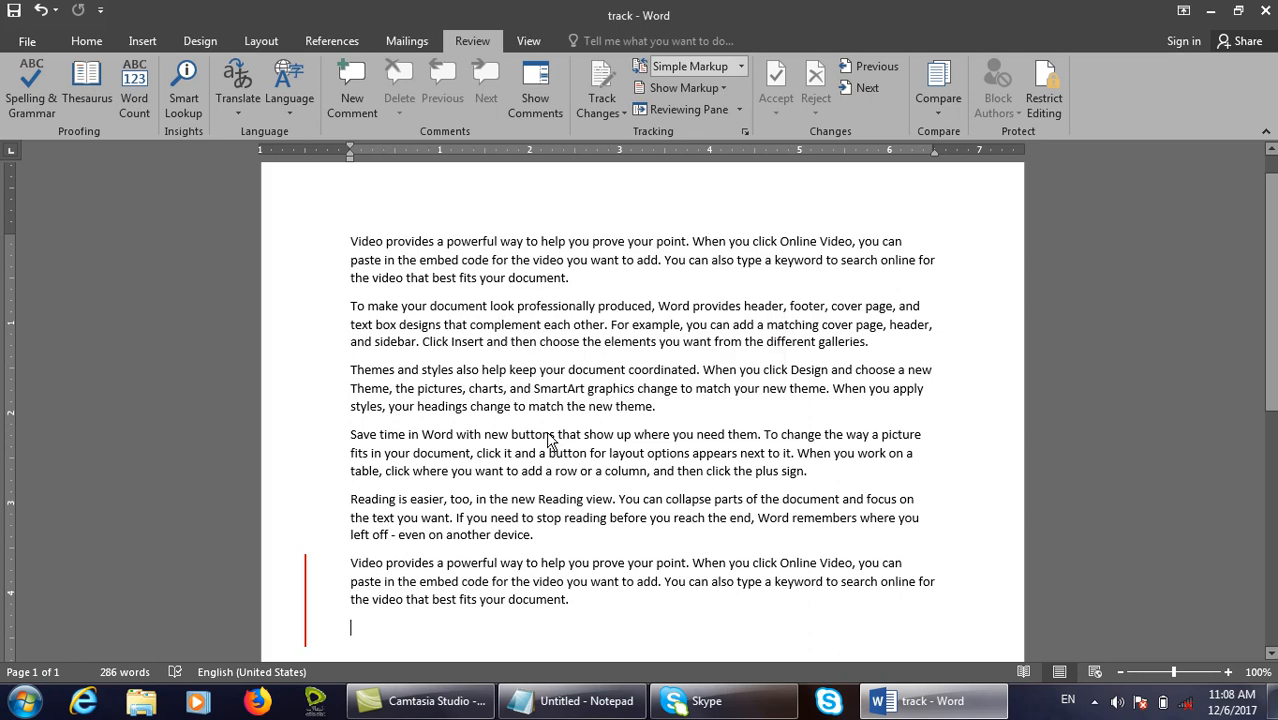
Turn Track Changes off and add =rand() sample paragraphs after the first paragraph.
left_click(603, 112)
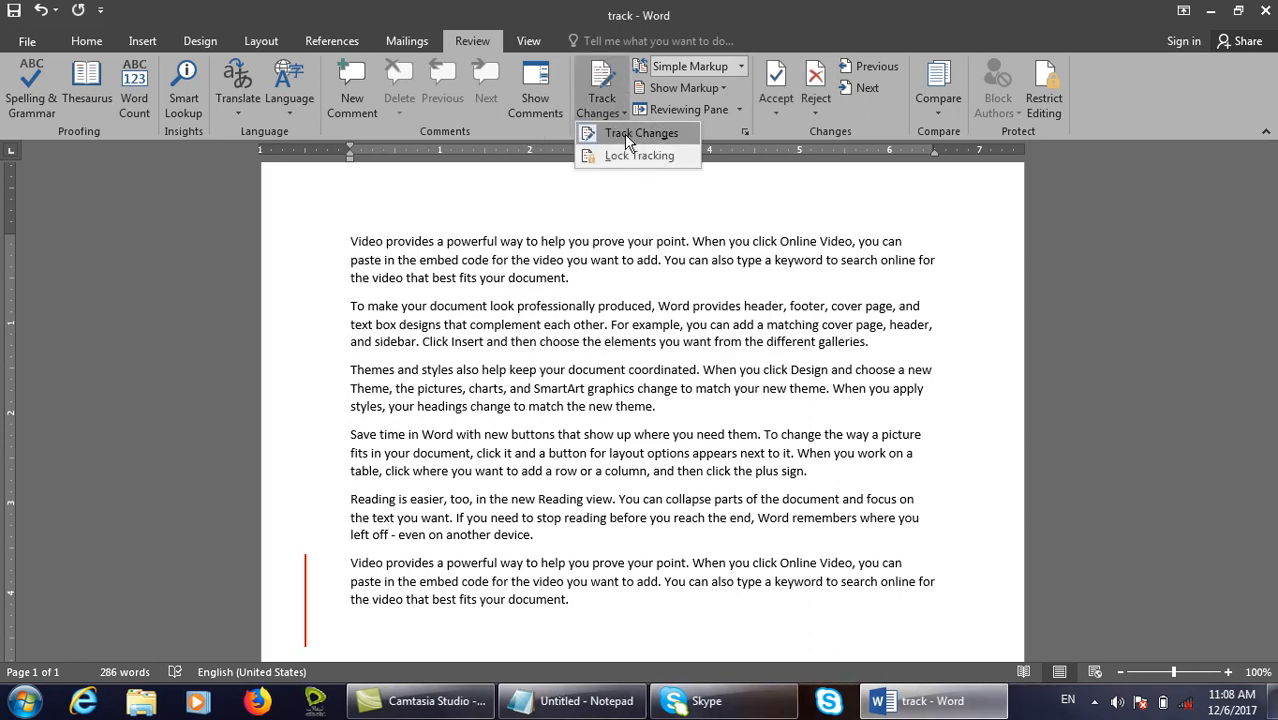
left_click(631, 139)
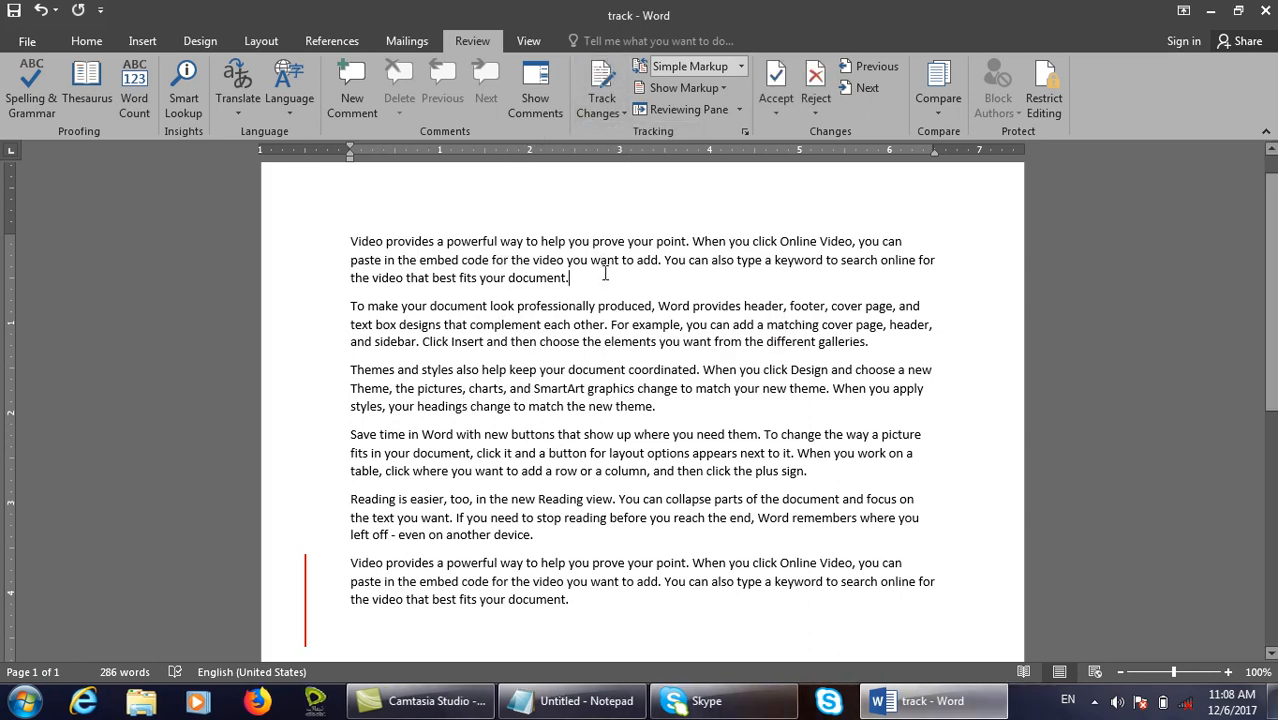
key("Return")
type("=rand(")
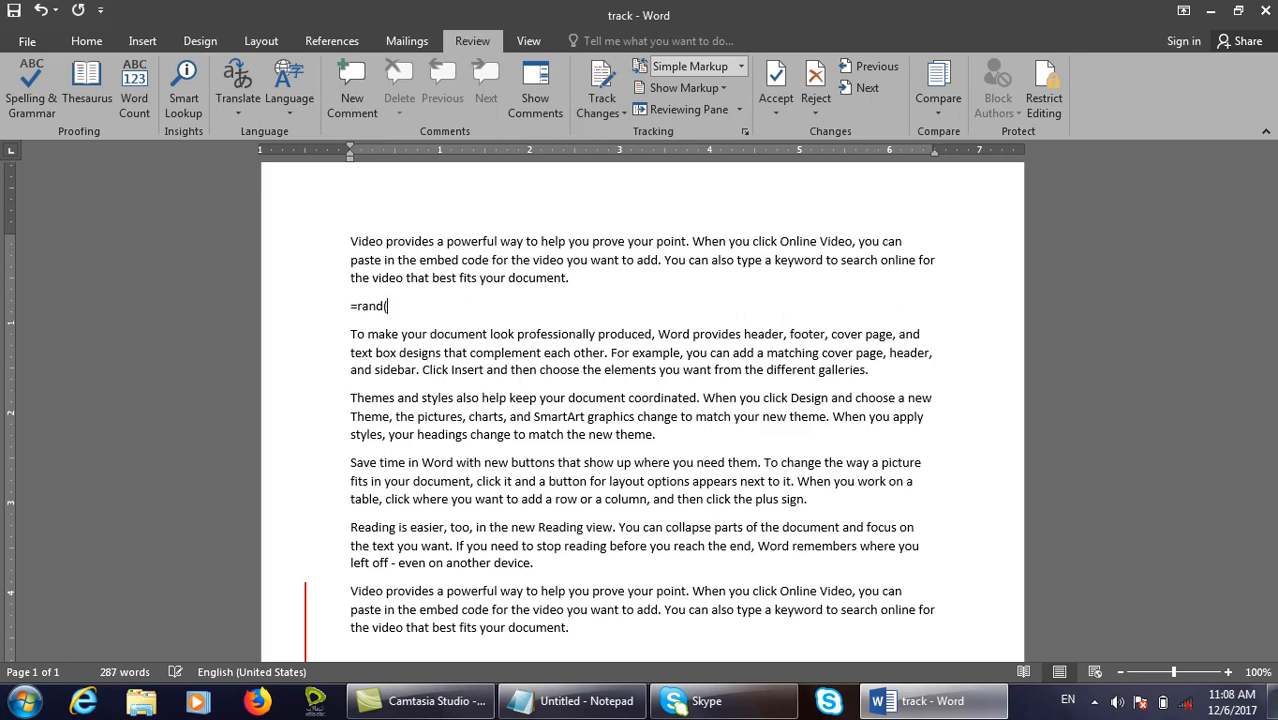
type(")")
key("Return")
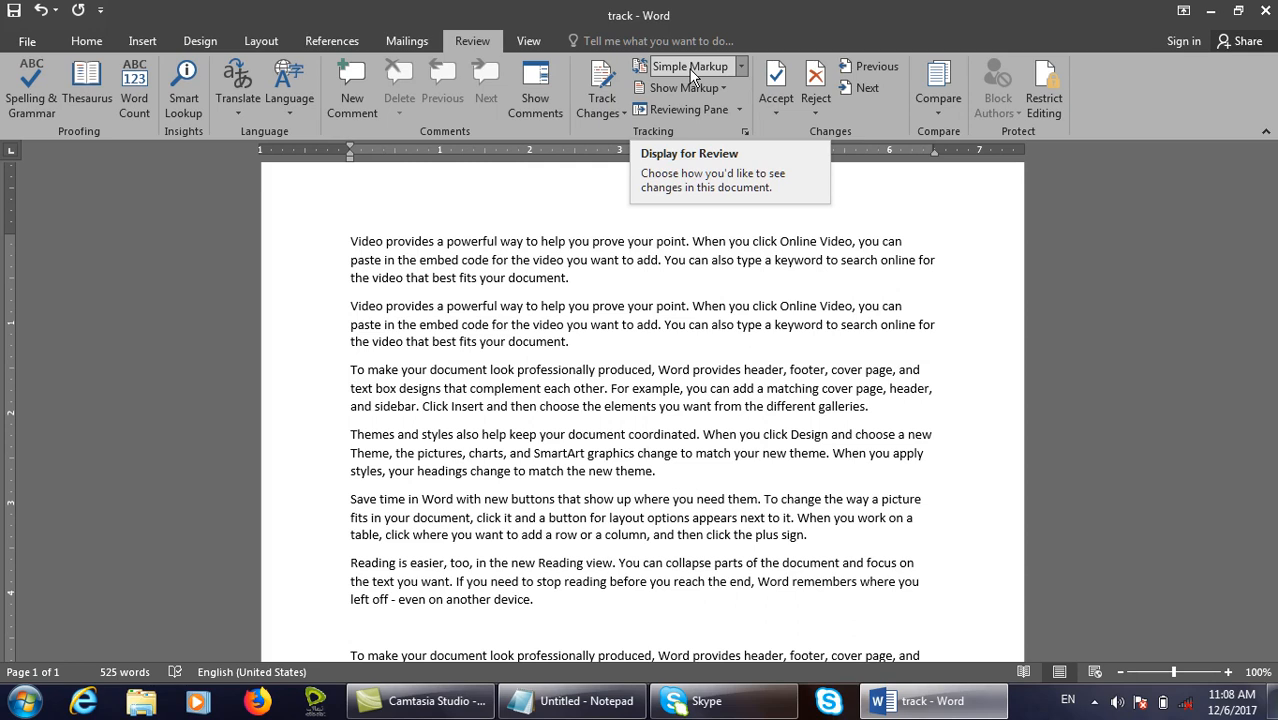
left_click(620, 300)
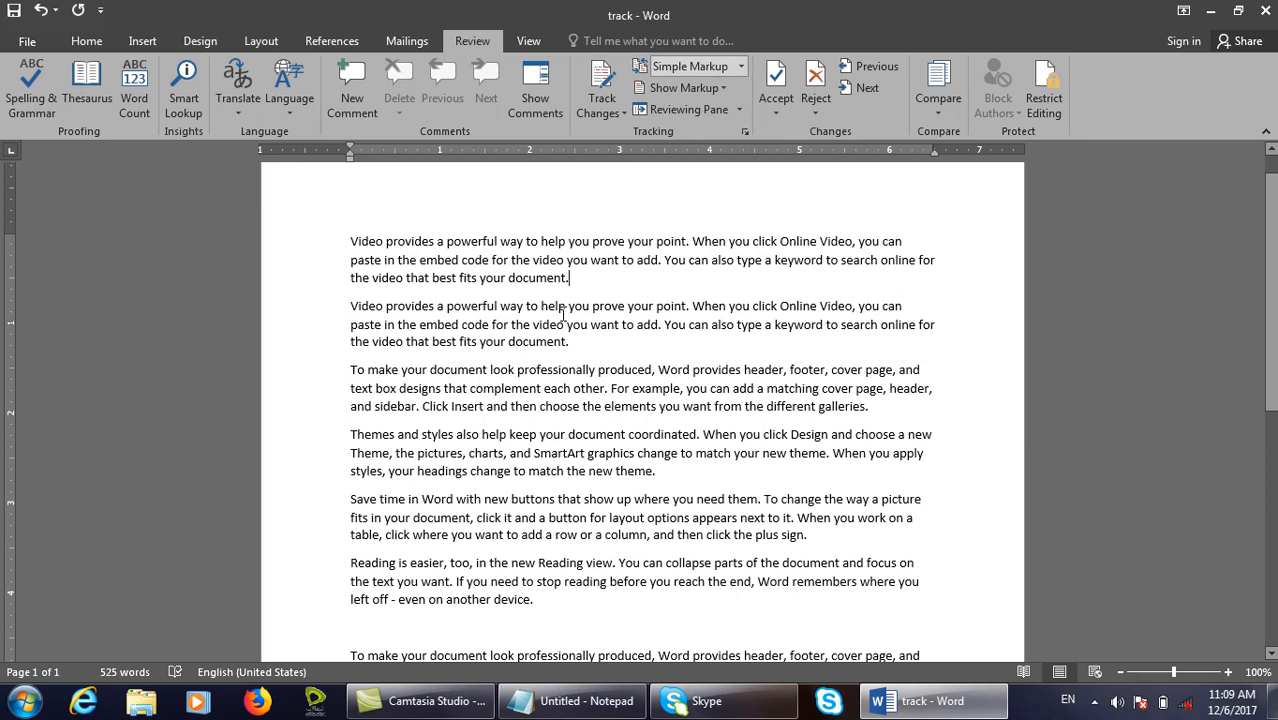
Create a new blank document filled with =rand() sample paragraphs.
key("ctrl+n")
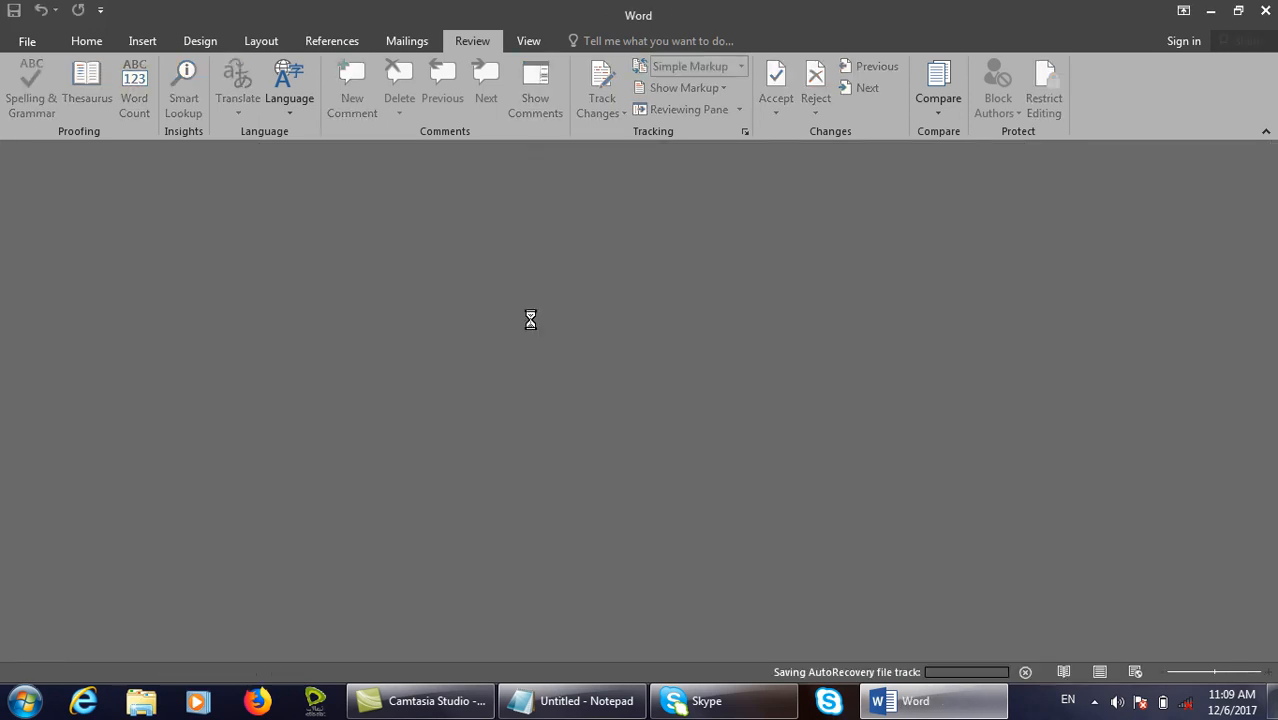
type("=rand()")
key("Return")
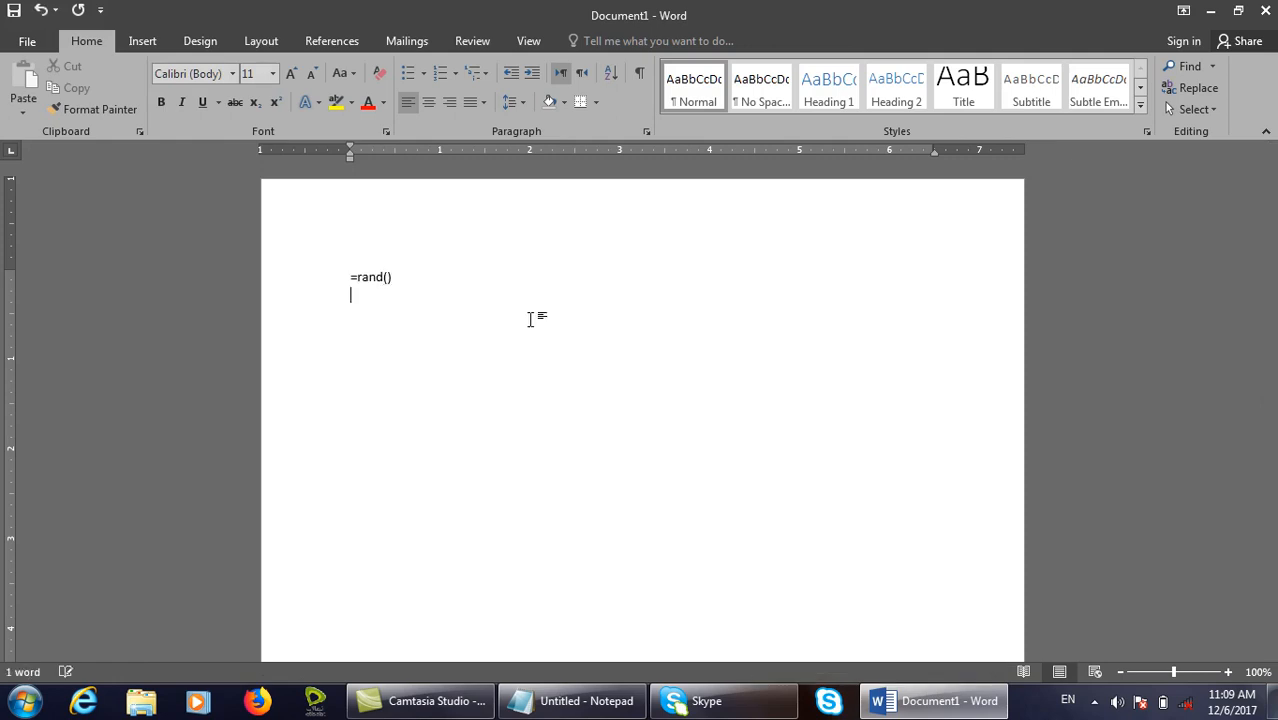
key("Return")
Turn on Track Changes from the Review tab.
left_click(489, 46)
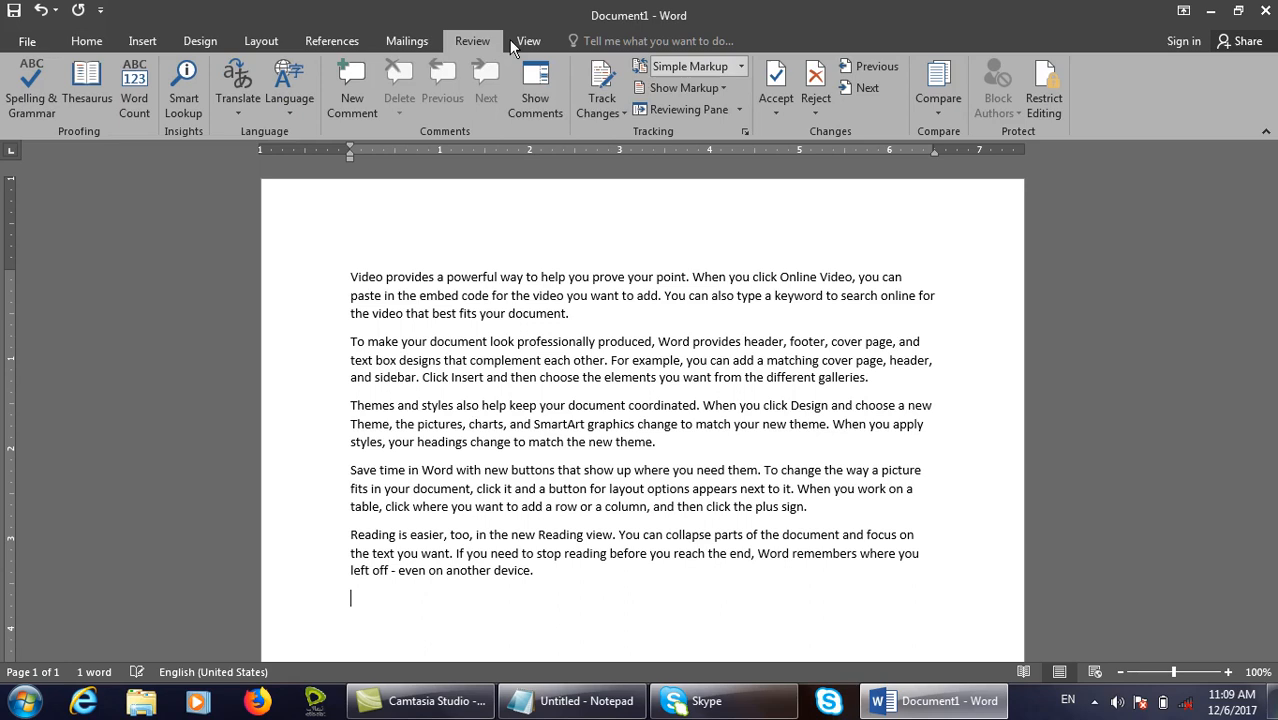
left_click(603, 110)
left_click(627, 136)
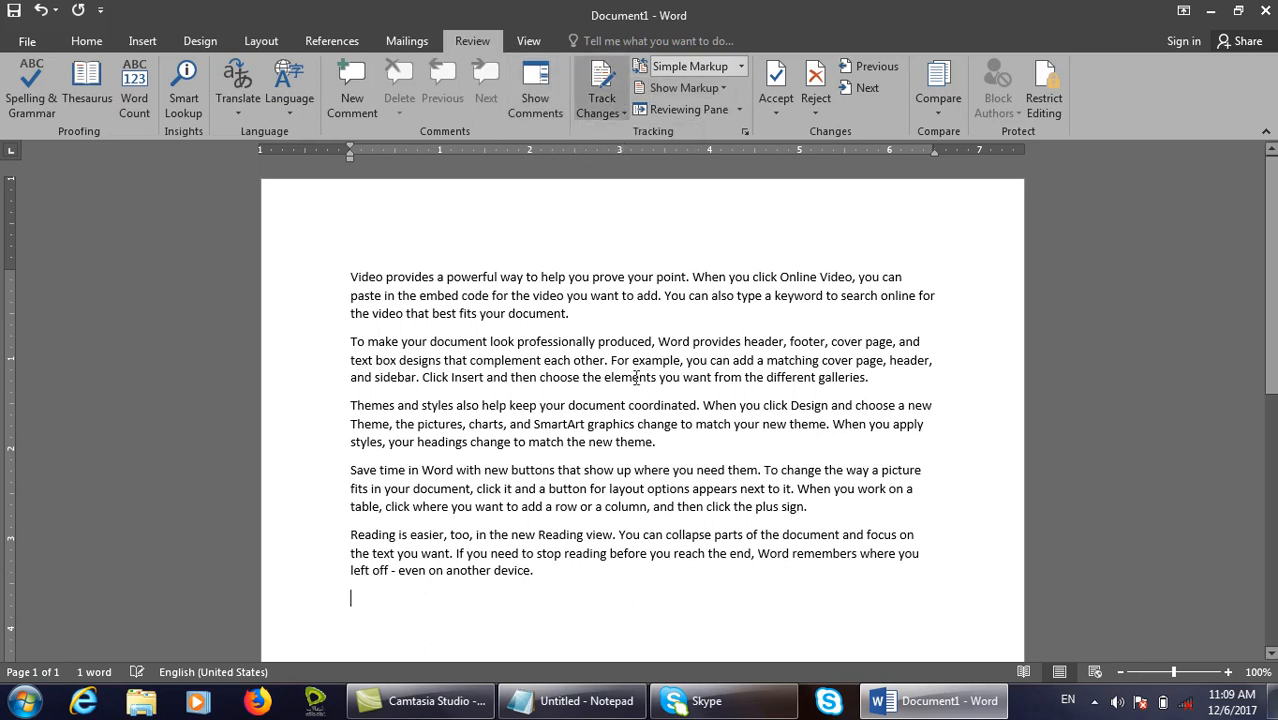
Insert tracked lines 'computer', 'mouse' and 'keyboard' after the first paragraph.
left_click(596, 318)
key("Return")
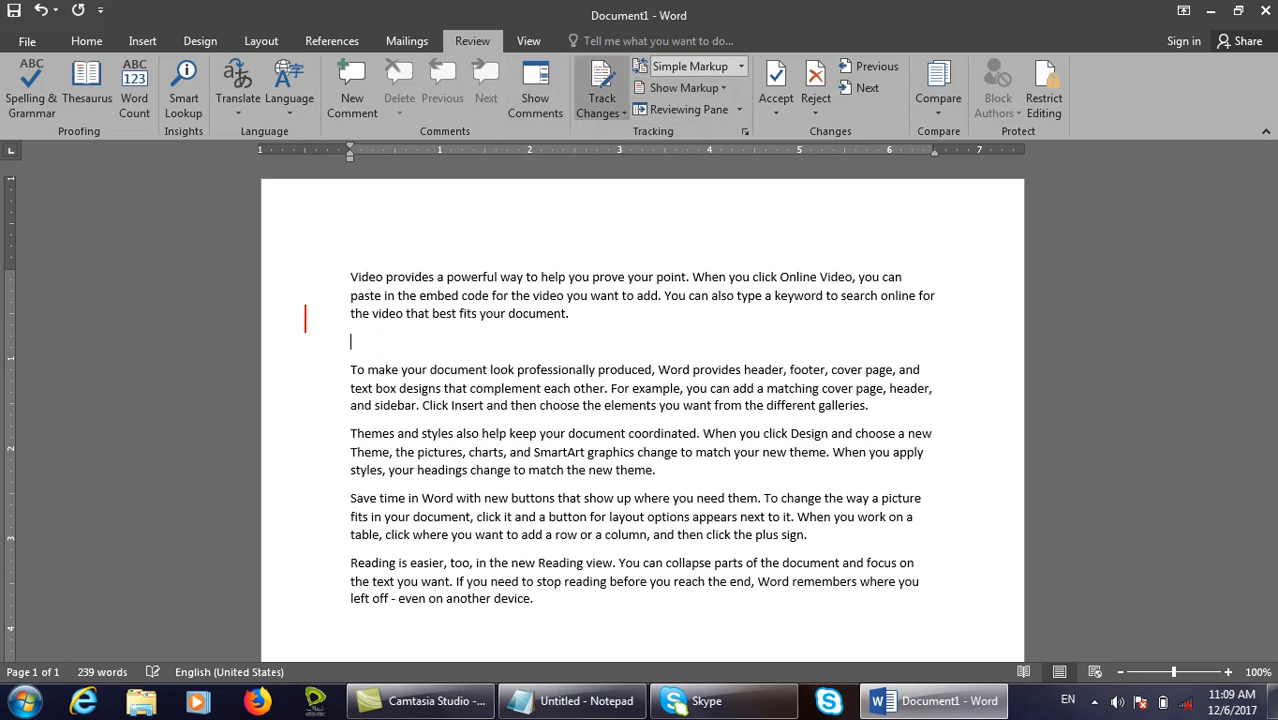
type("computer")
key("Return")
type("mouse")
key("Return")
type("keyboard")
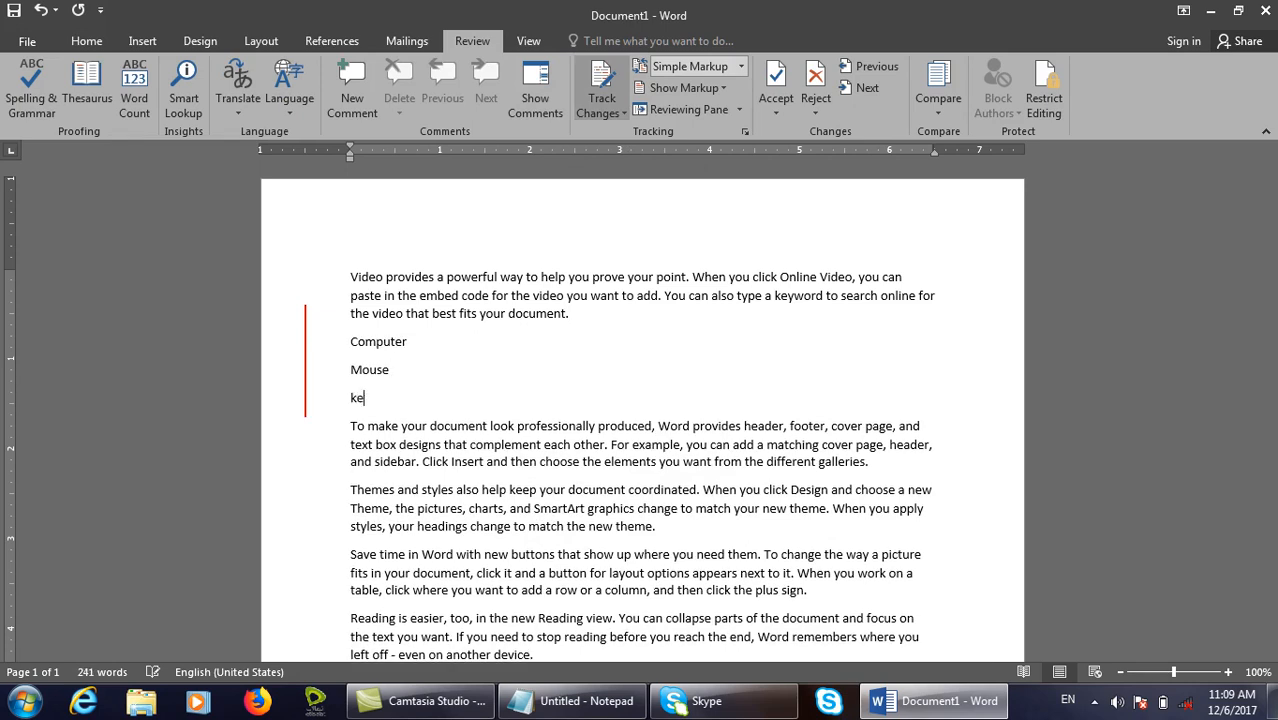
key("Return")
Delete the Themes and styles paragraph and underline the Reading is easier paragraph.
left_click_drag(654, 556, 352, 520)
key("Delete")
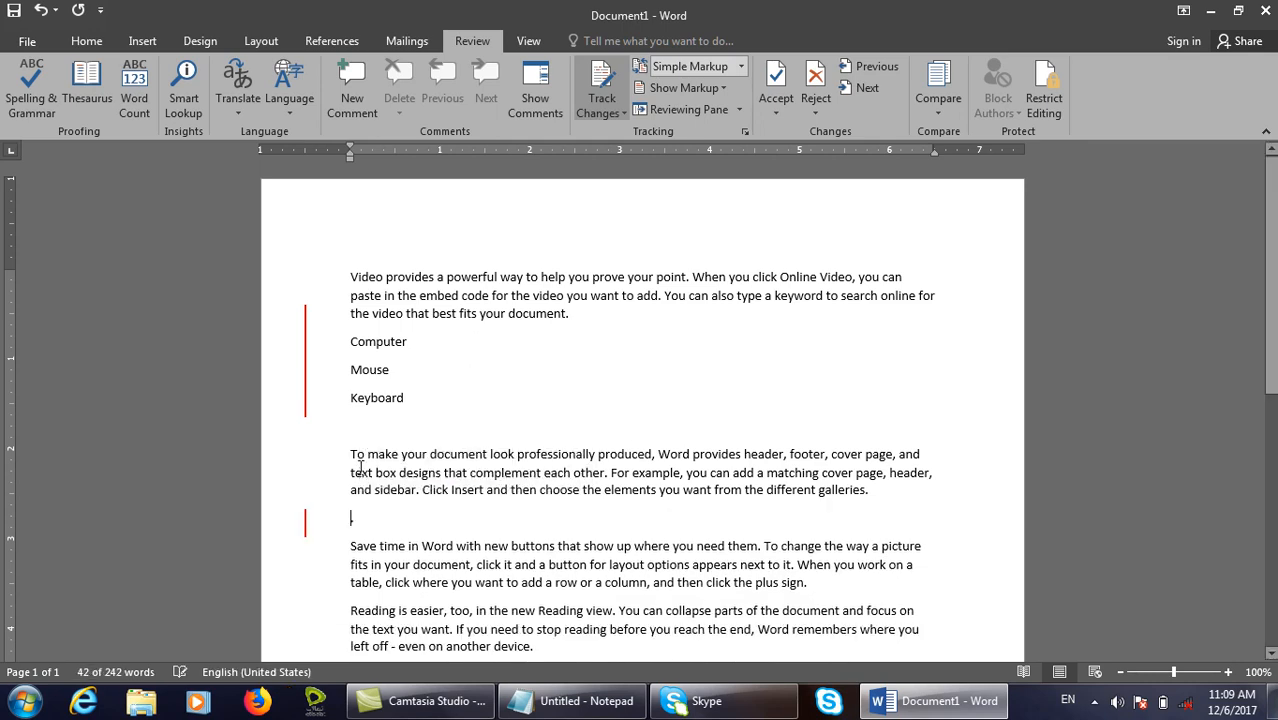
left_click_drag(538, 646, 352, 614)
key("ctrl+u")
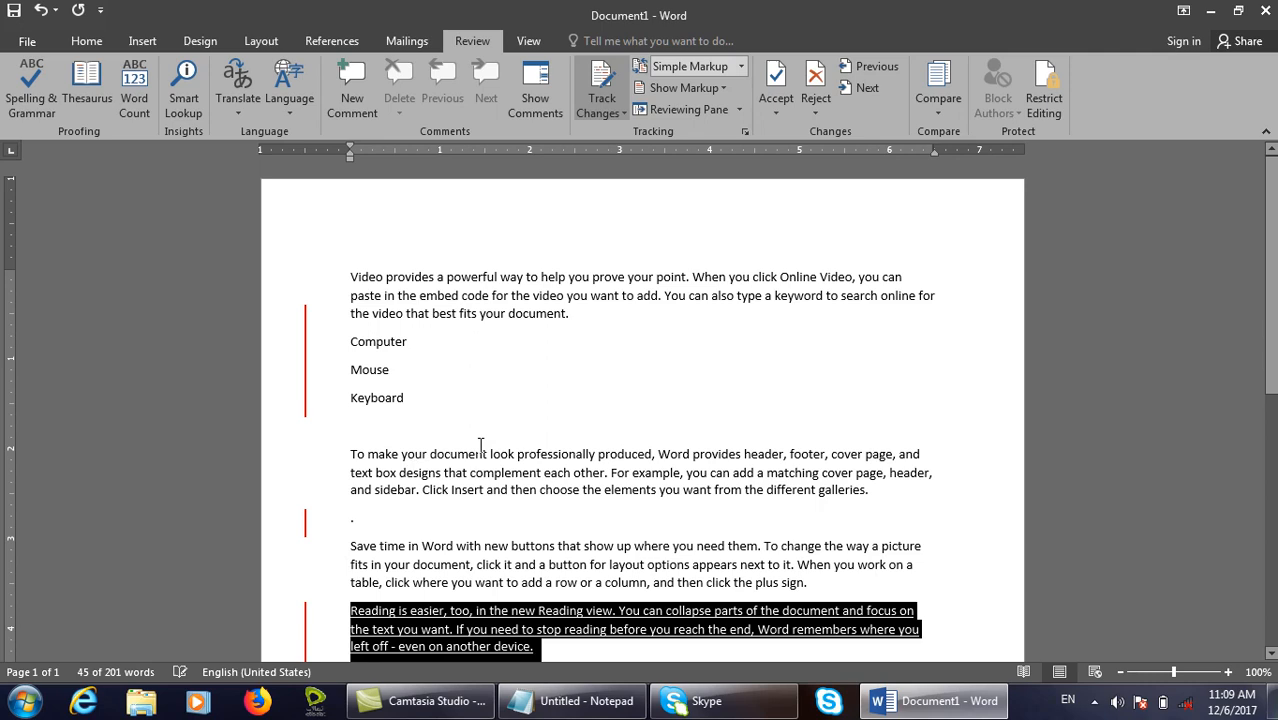
left_click(480, 445)
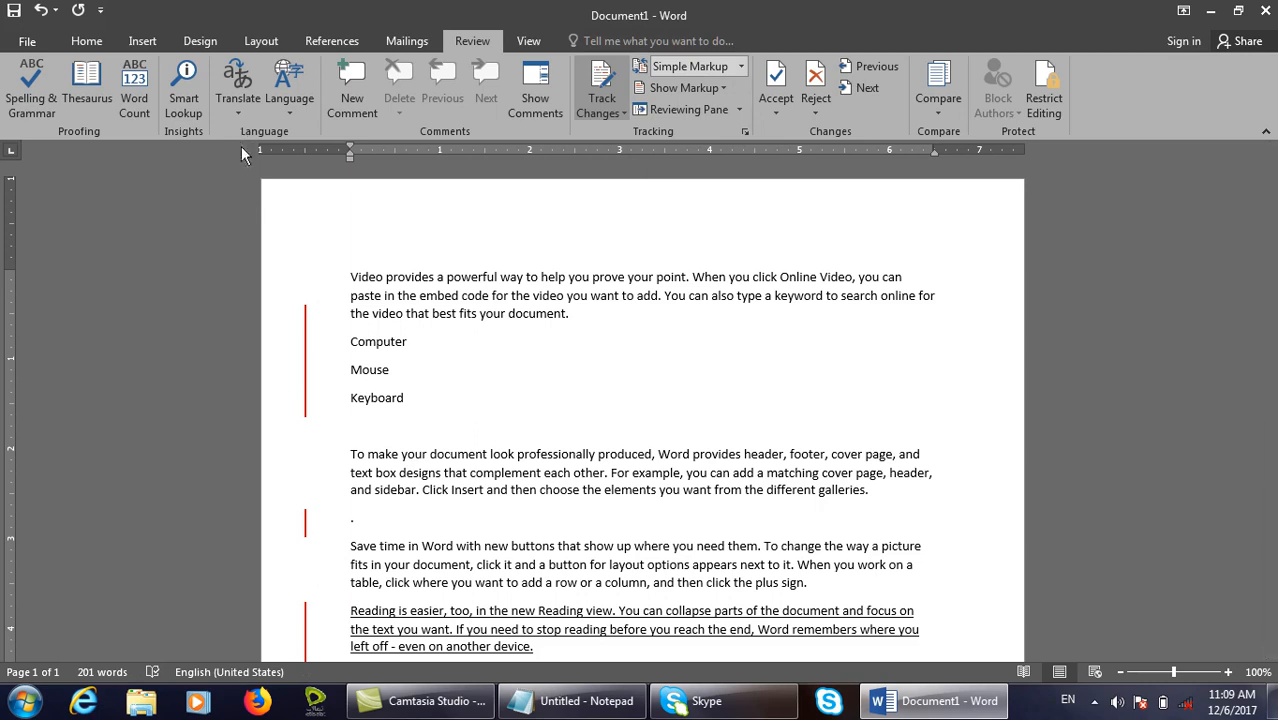
Preview the document in All Markup, No Markup and Original views.
left_click(738, 67)
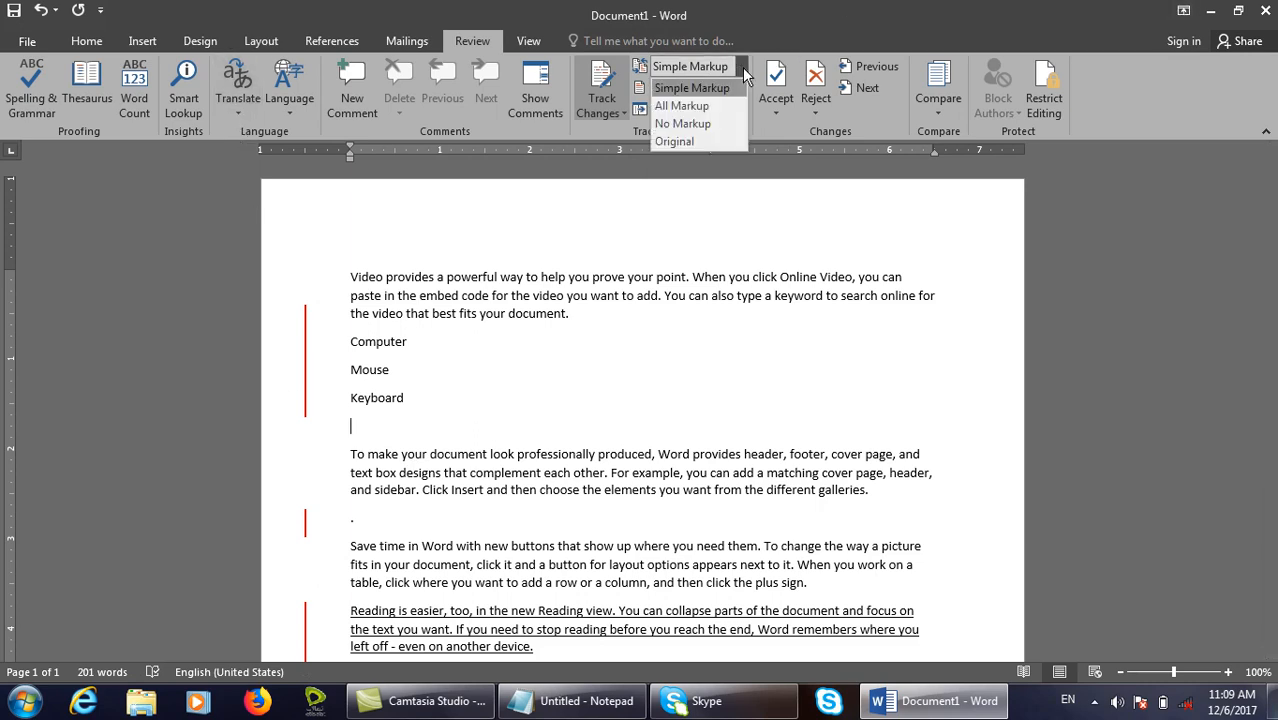
left_click(700, 106)
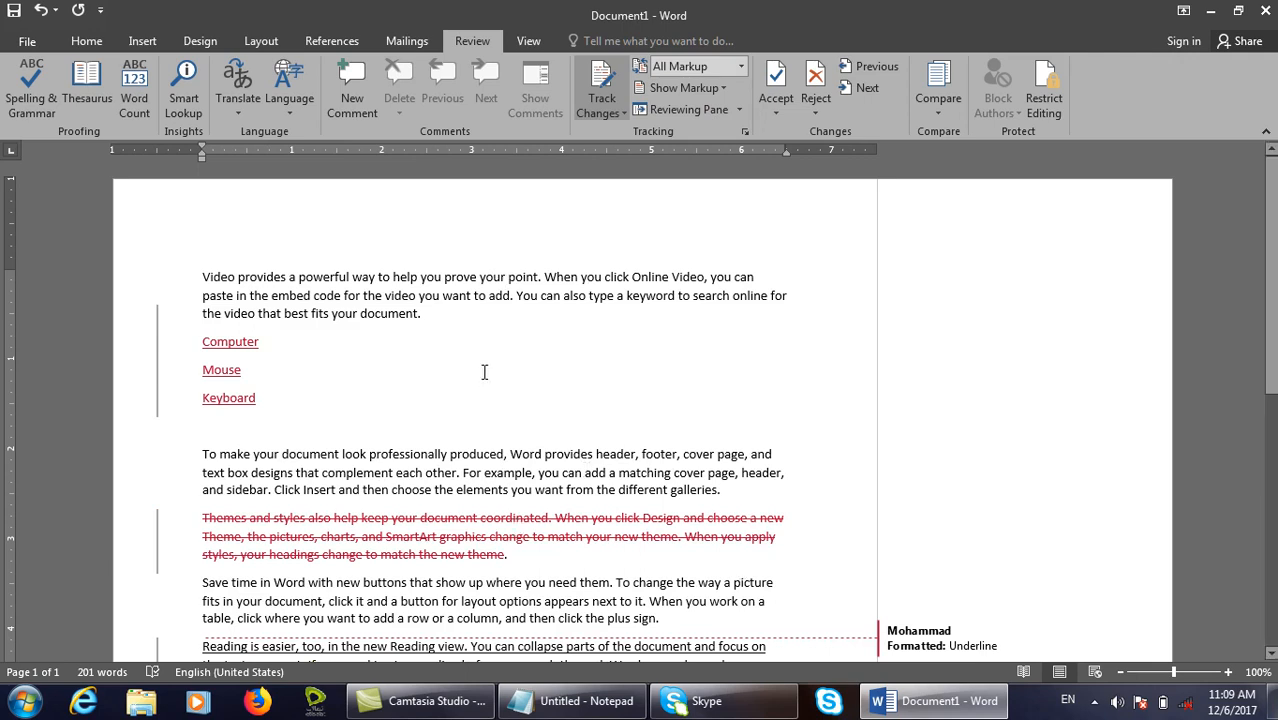
scroll(462, 335, "down", 5)
scroll(462, 335, "up", 5)
scroll(297, 439, "down", 5)
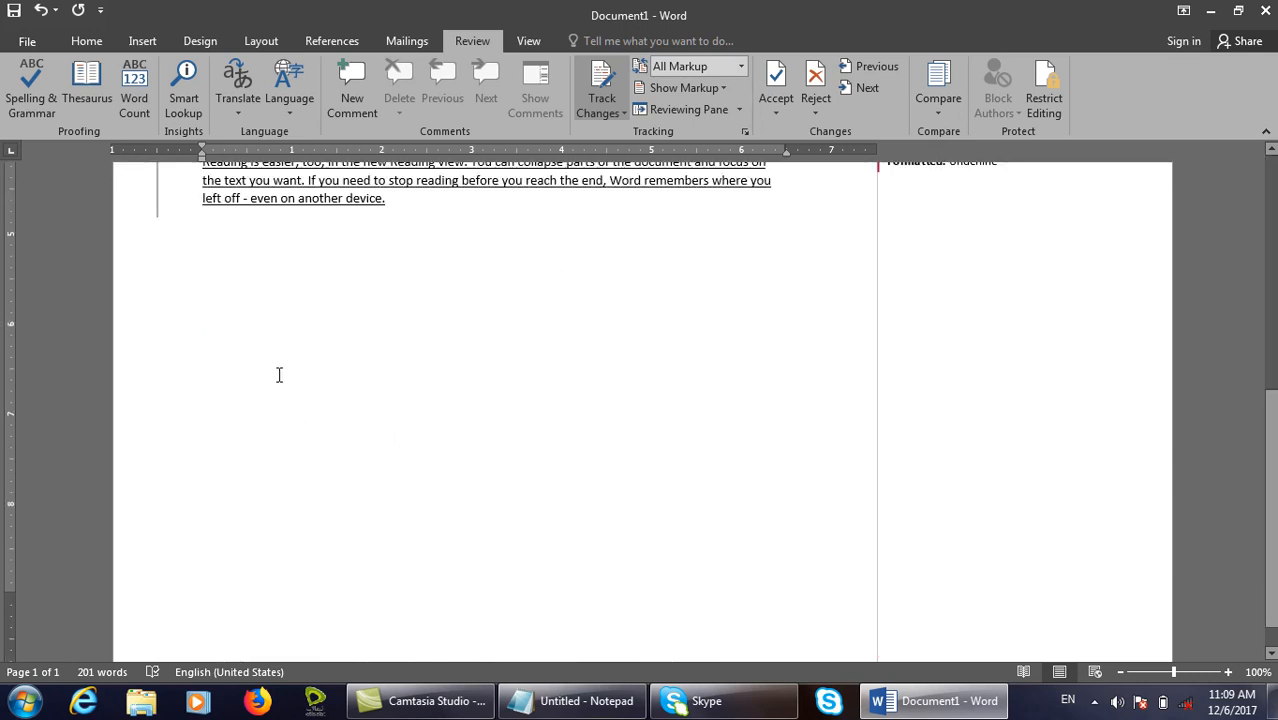
scroll(279, 374, "up", 5)
left_click(741, 66)
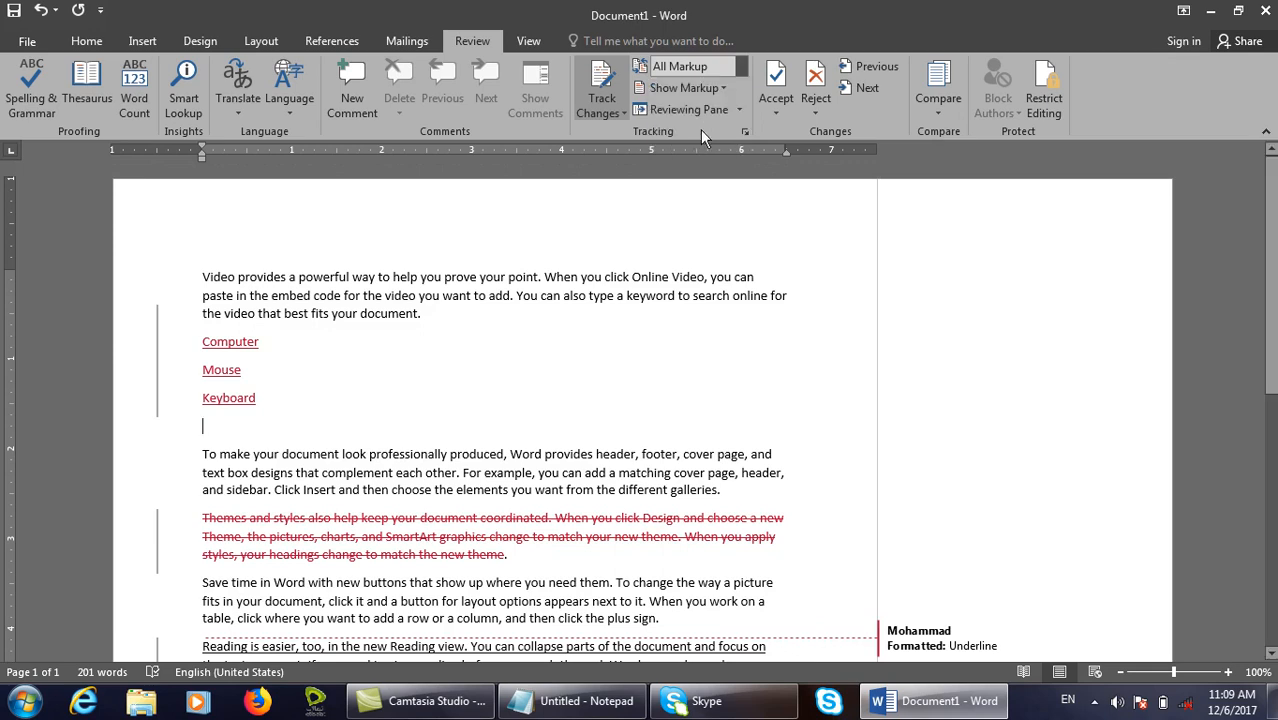
left_click(683, 123)
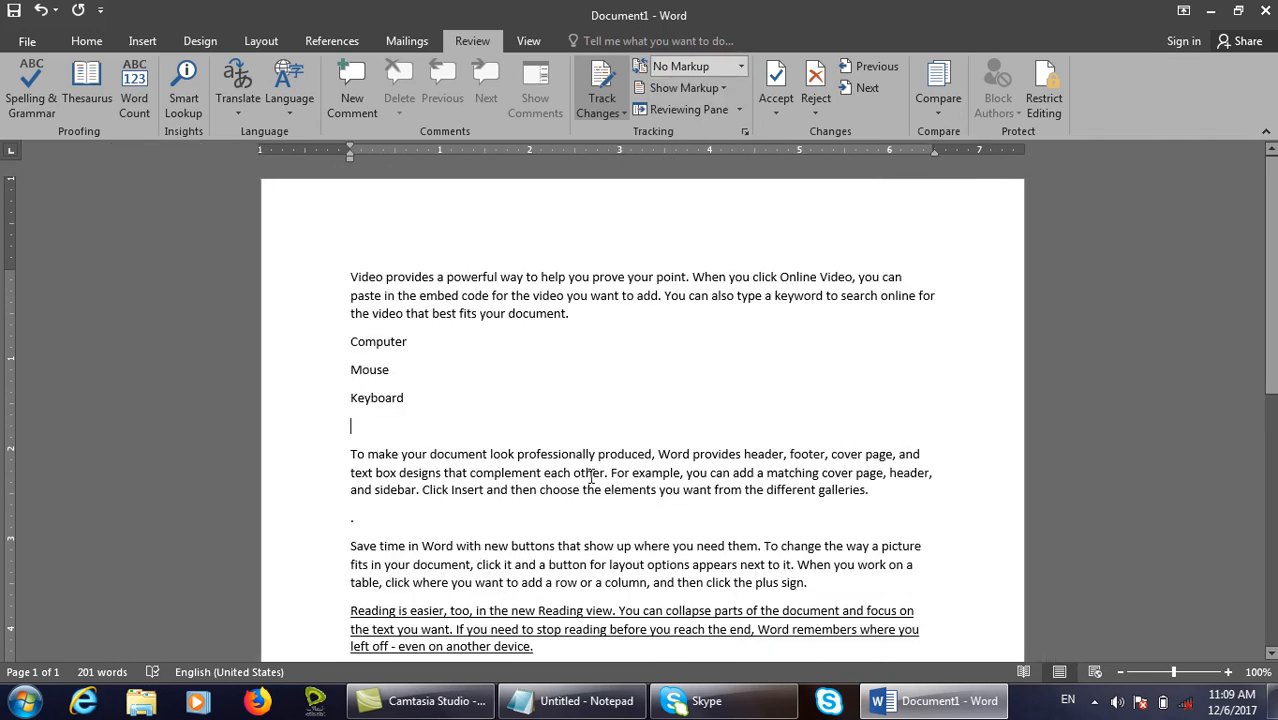
left_click(741, 66)
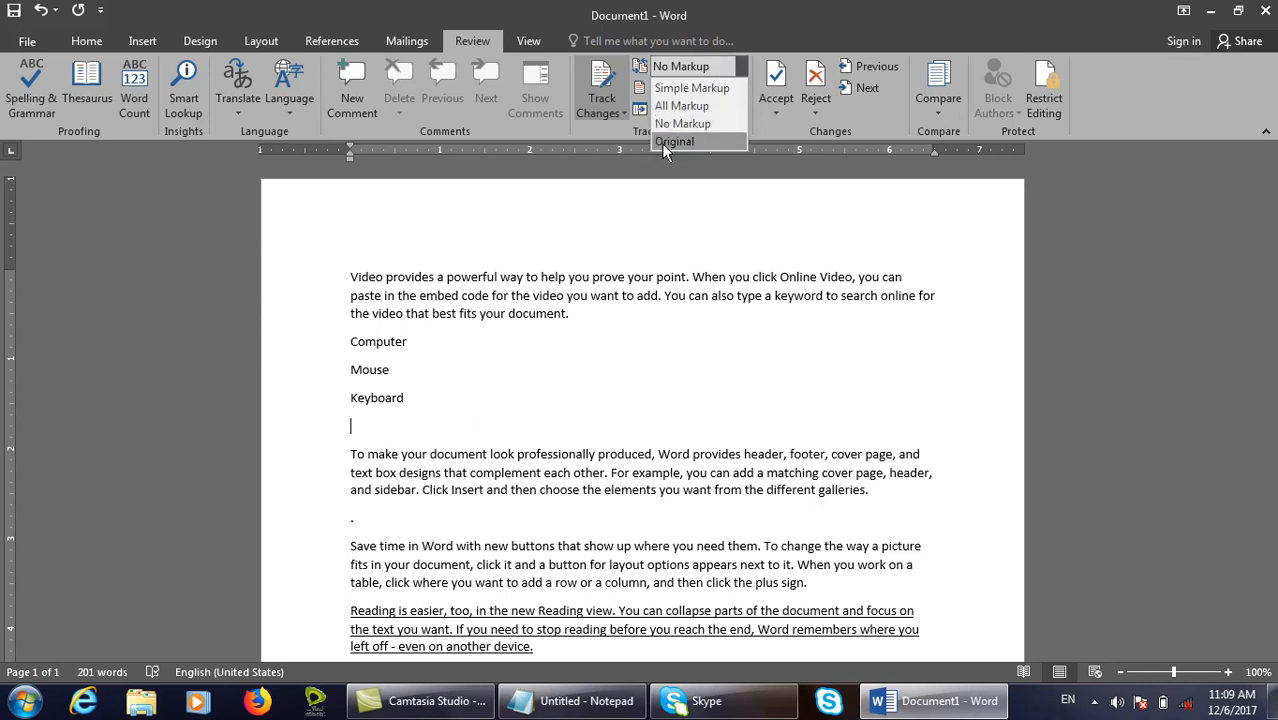
left_click(714, 143)
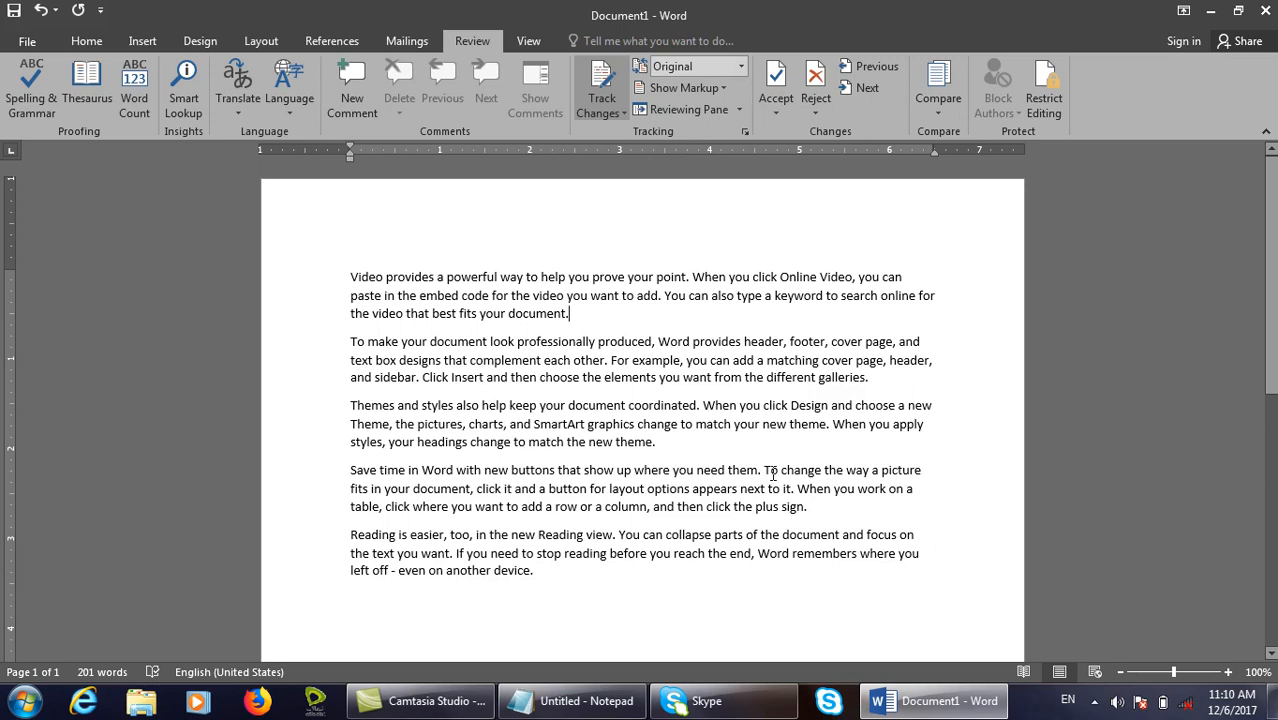
Cycle through Simple Markup, All Markup and No Markup again, ending on Original.
left_click(738, 68)
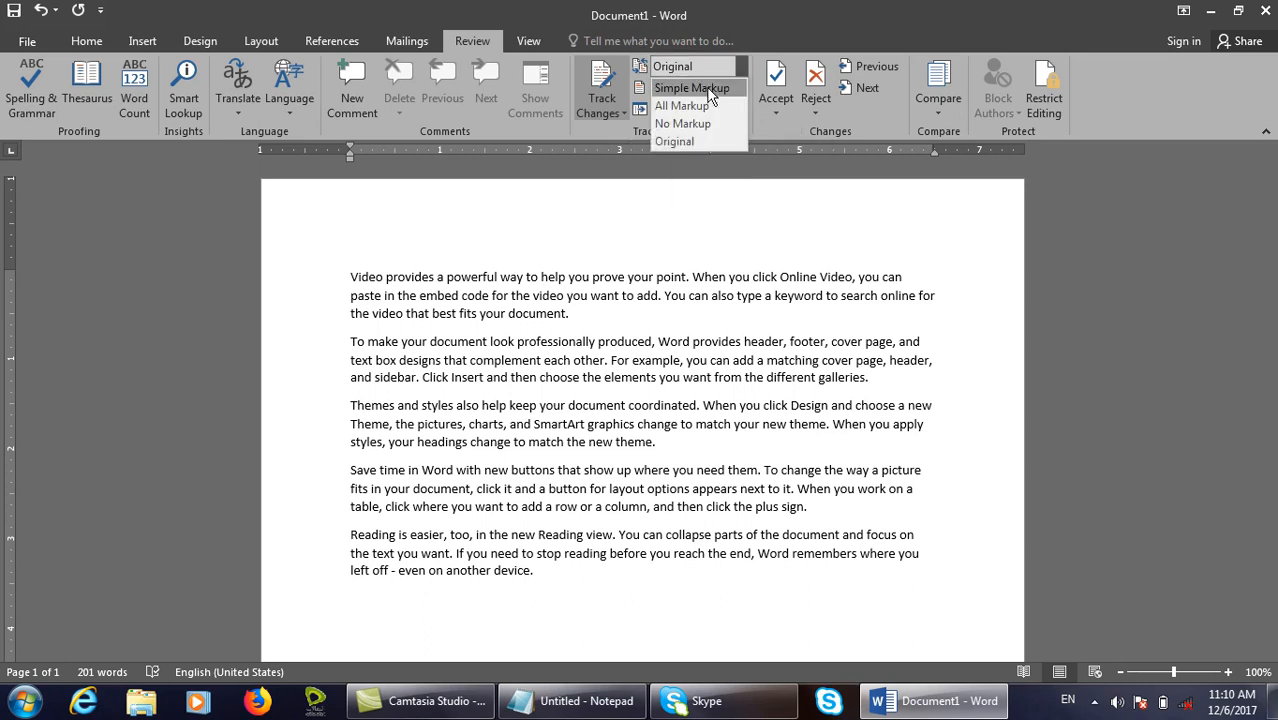
left_click(735, 82)
left_click(739, 68)
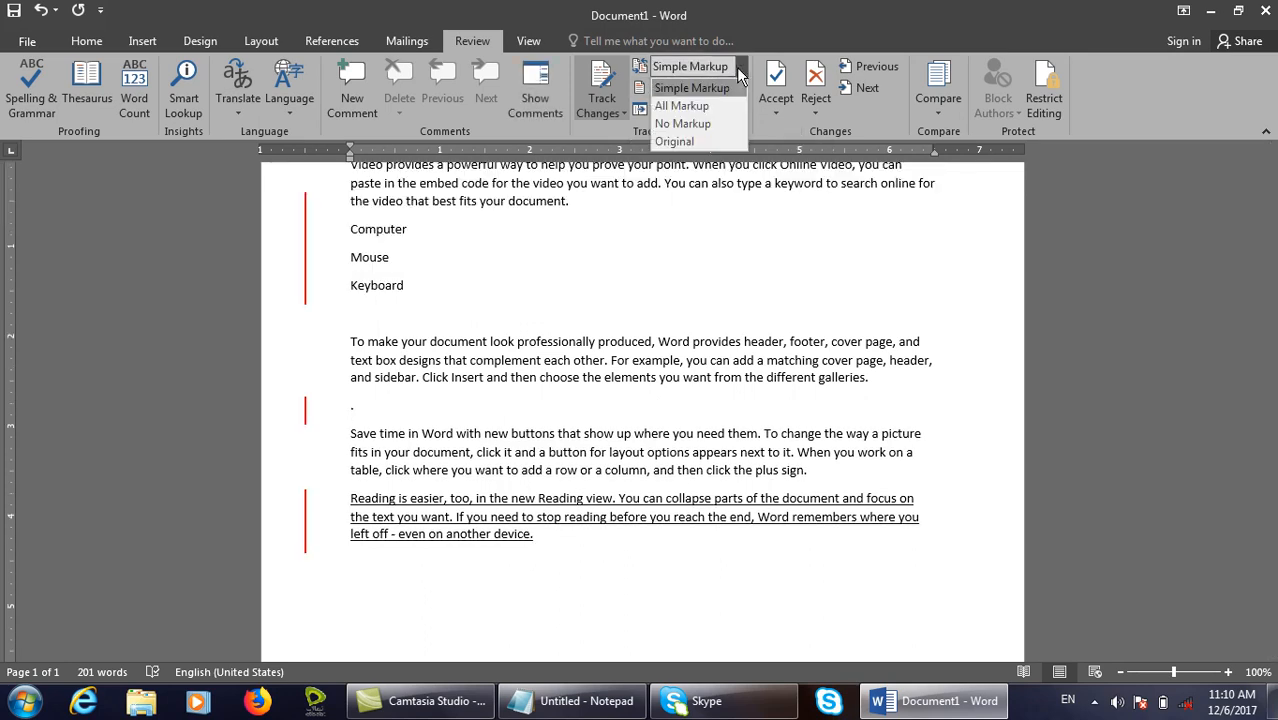
left_click(690, 105)
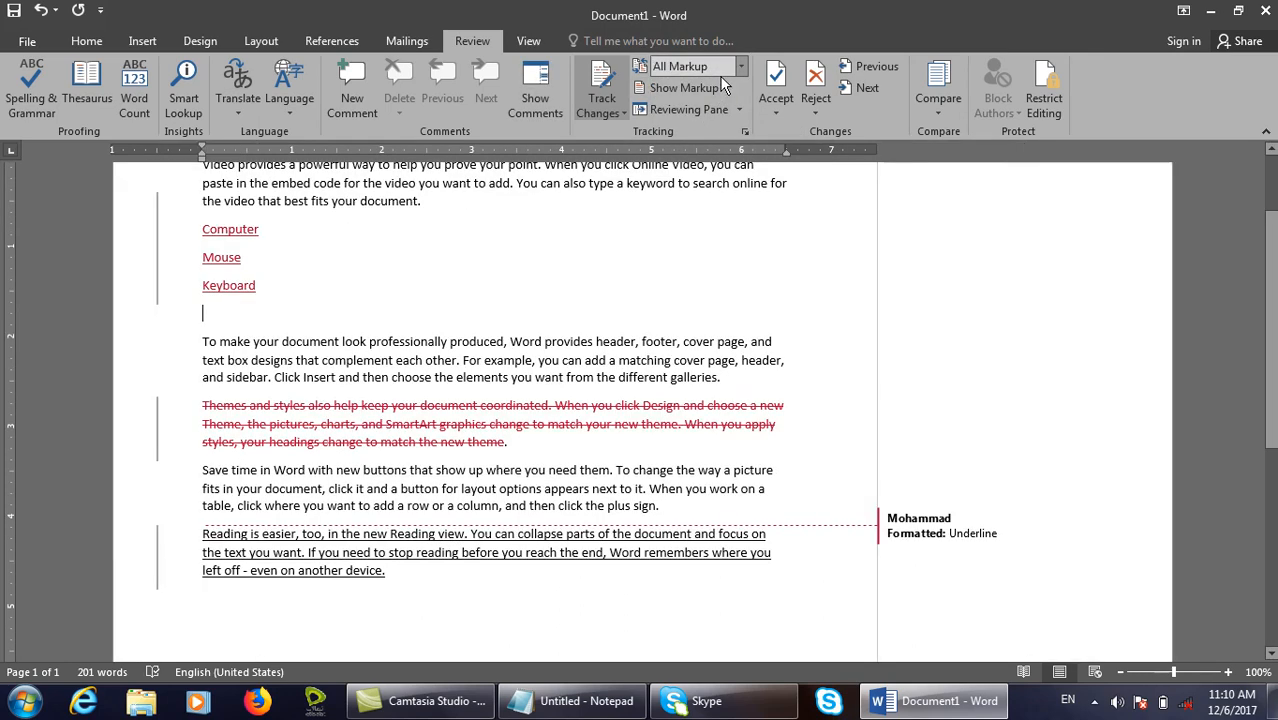
left_click(740, 68)
left_click(688, 124)
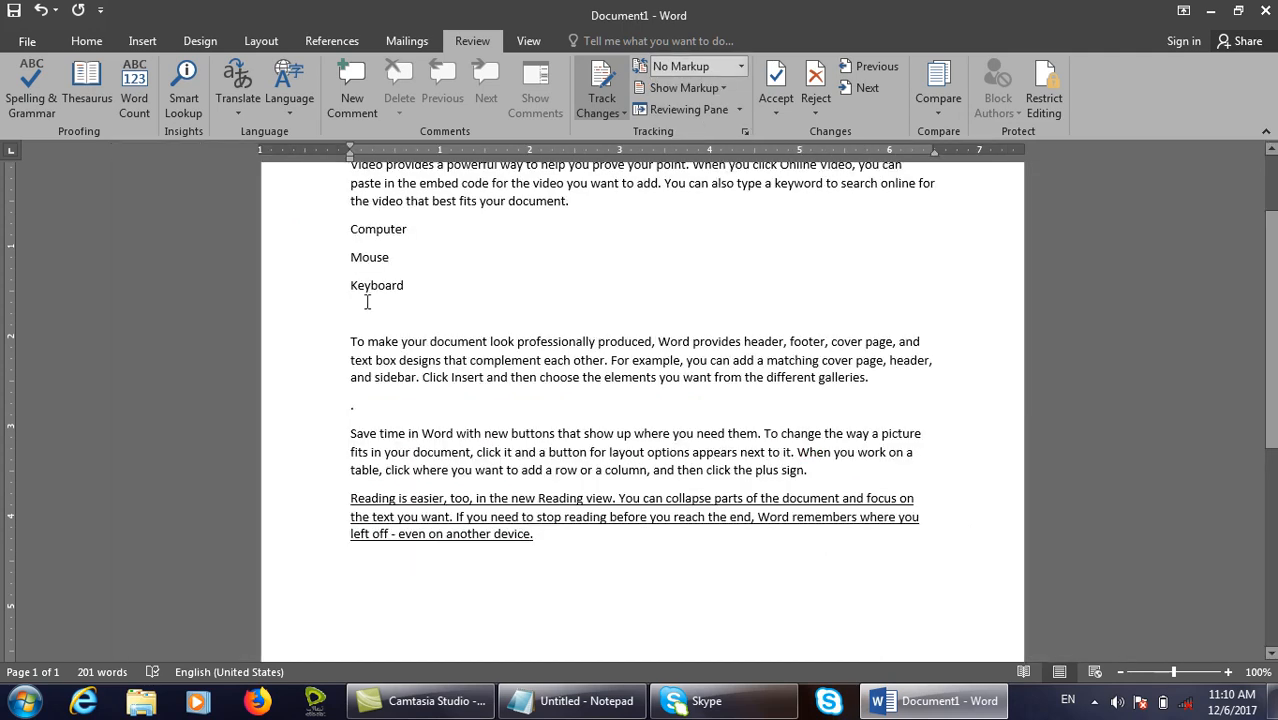
left_click(740, 67)
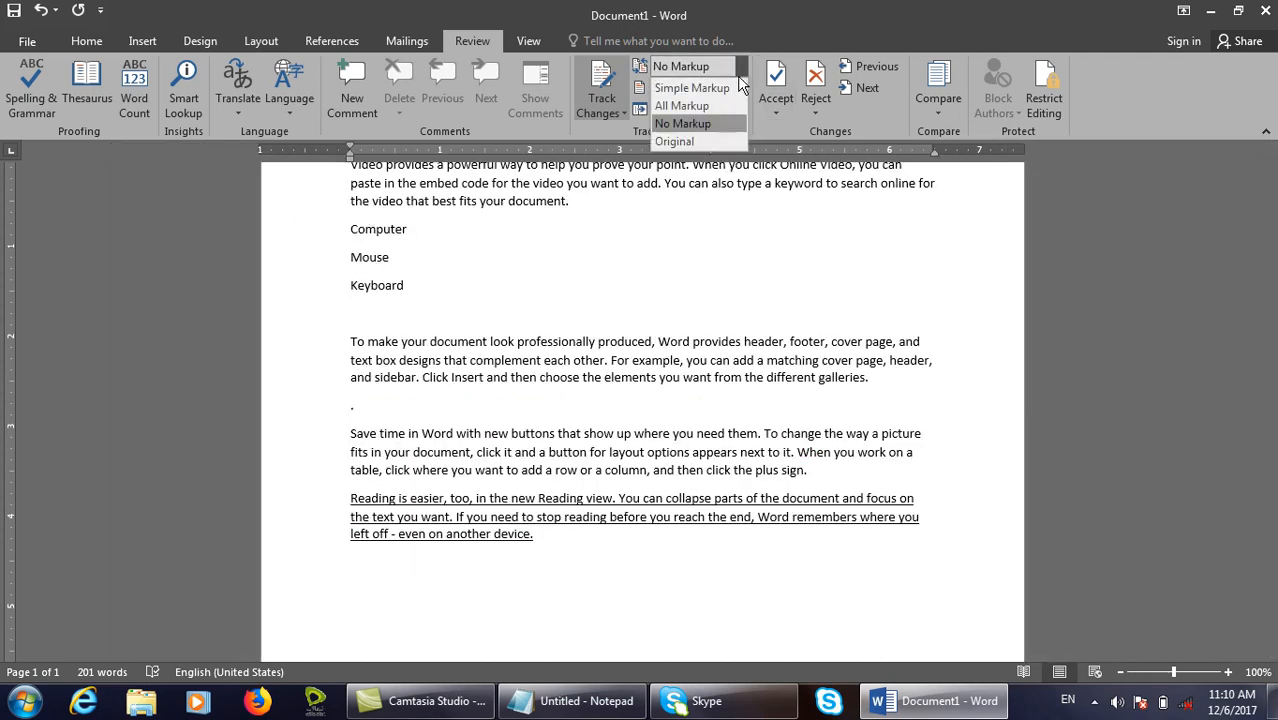
left_click(678, 145)
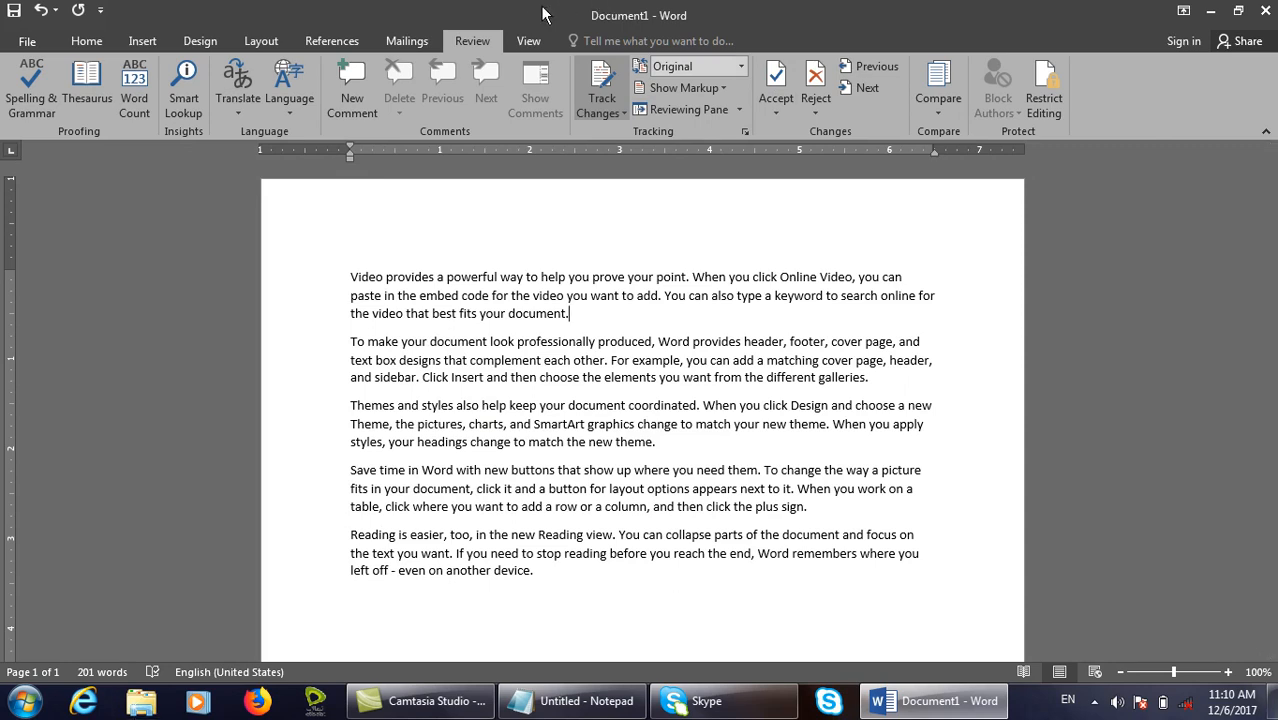
Switch the display back to Simple Markup.
left_click(735, 67)
left_click(729, 87)
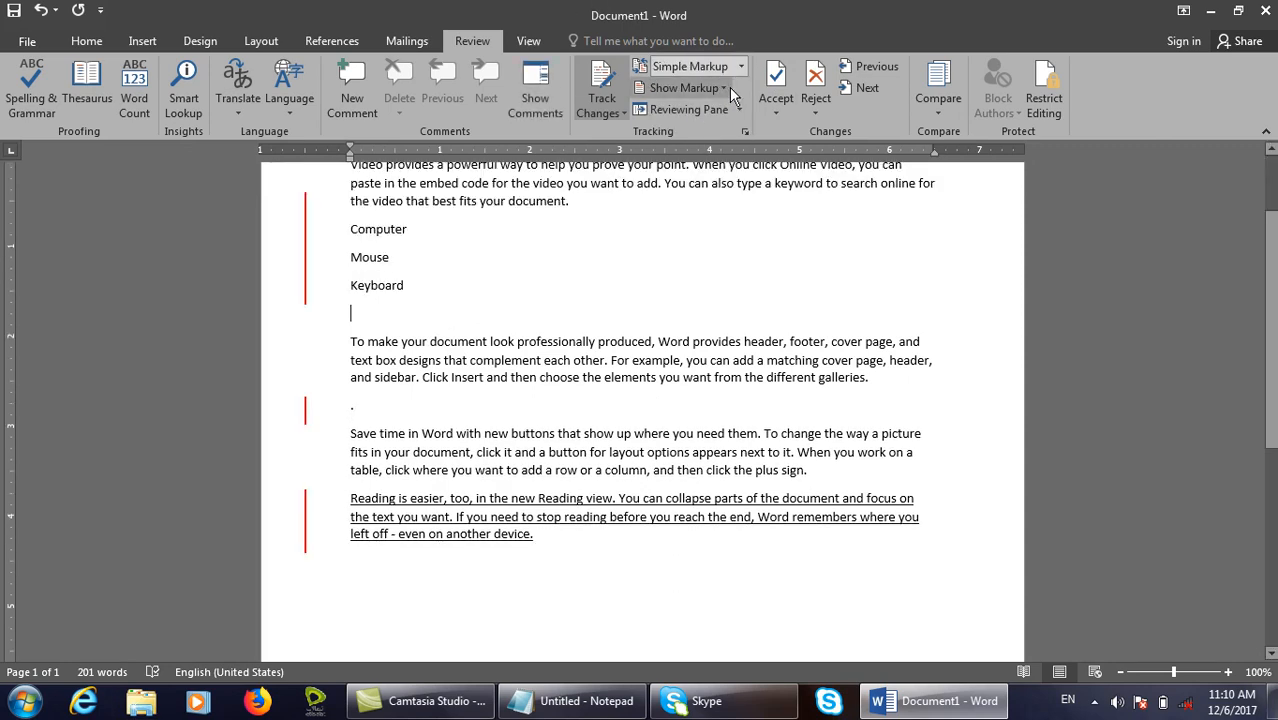
left_click(729, 87)
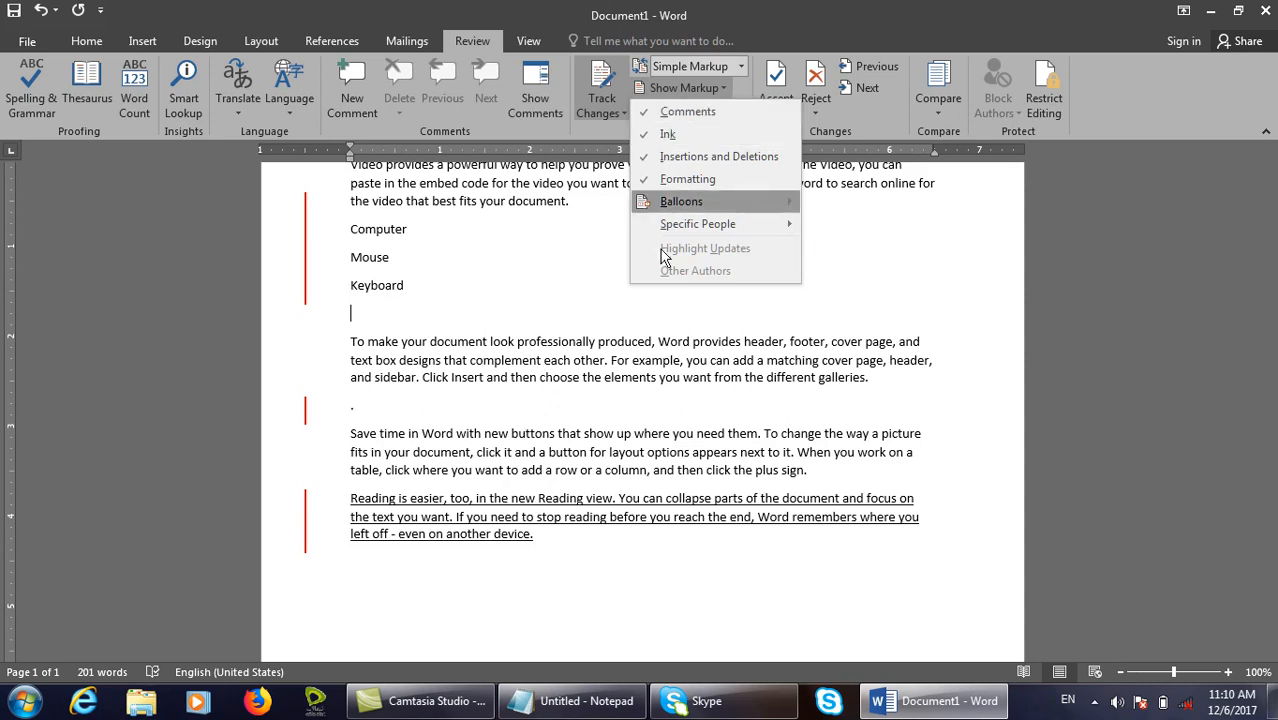
left_click(660, 397)
scroll(659, 398, "up", 2)
Add a comment reading 'new book' to the words 'your document.'.
left_click_drag(597, 318, 480, 316)
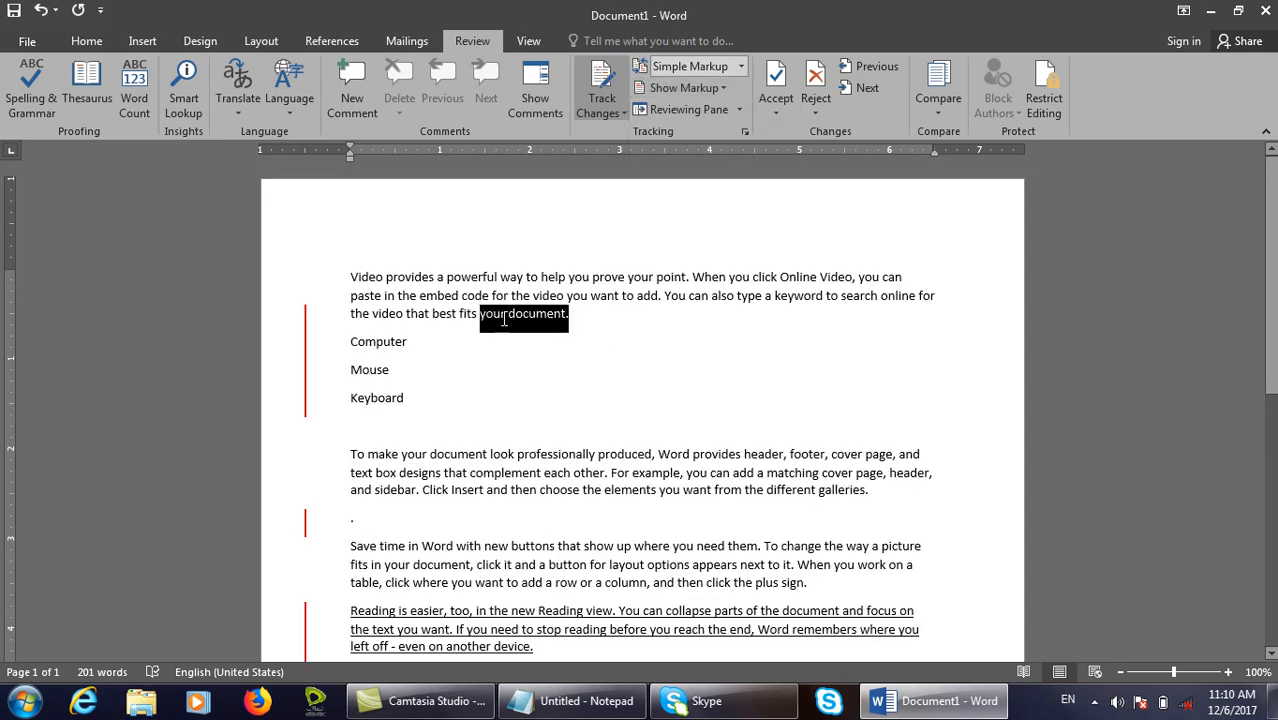
left_click(352, 88)
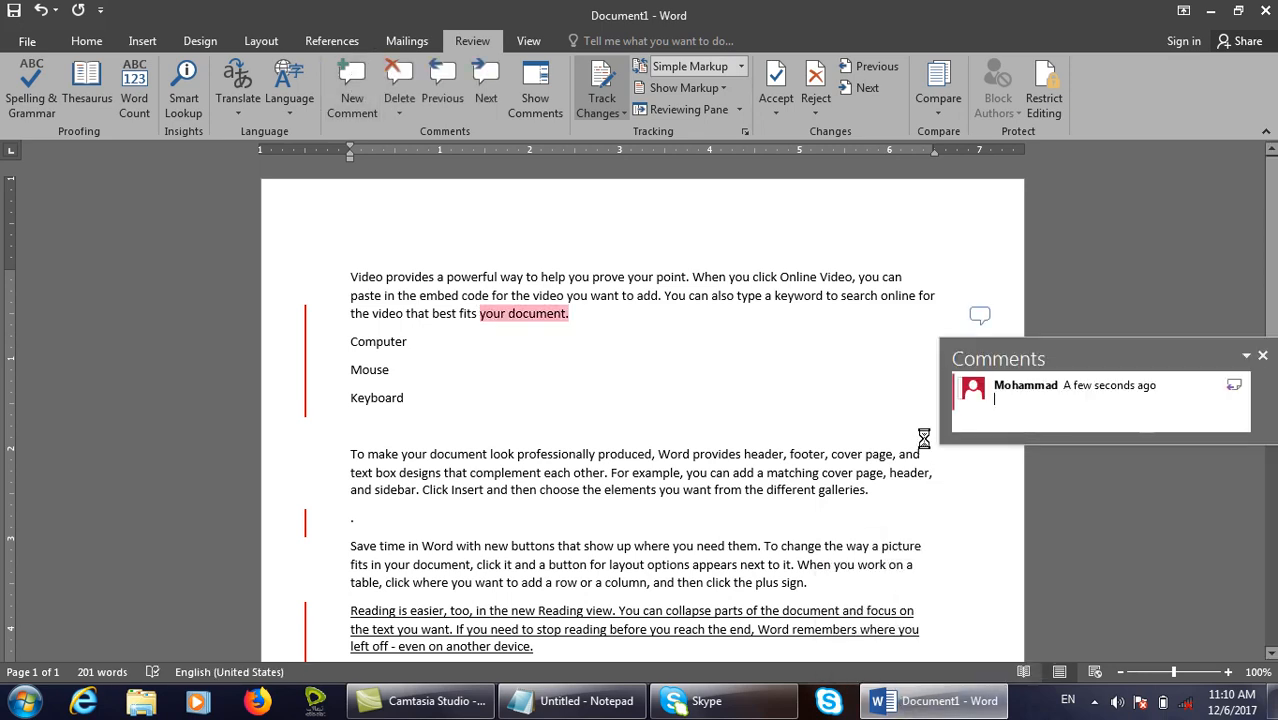
type("new book")
key("Escape")
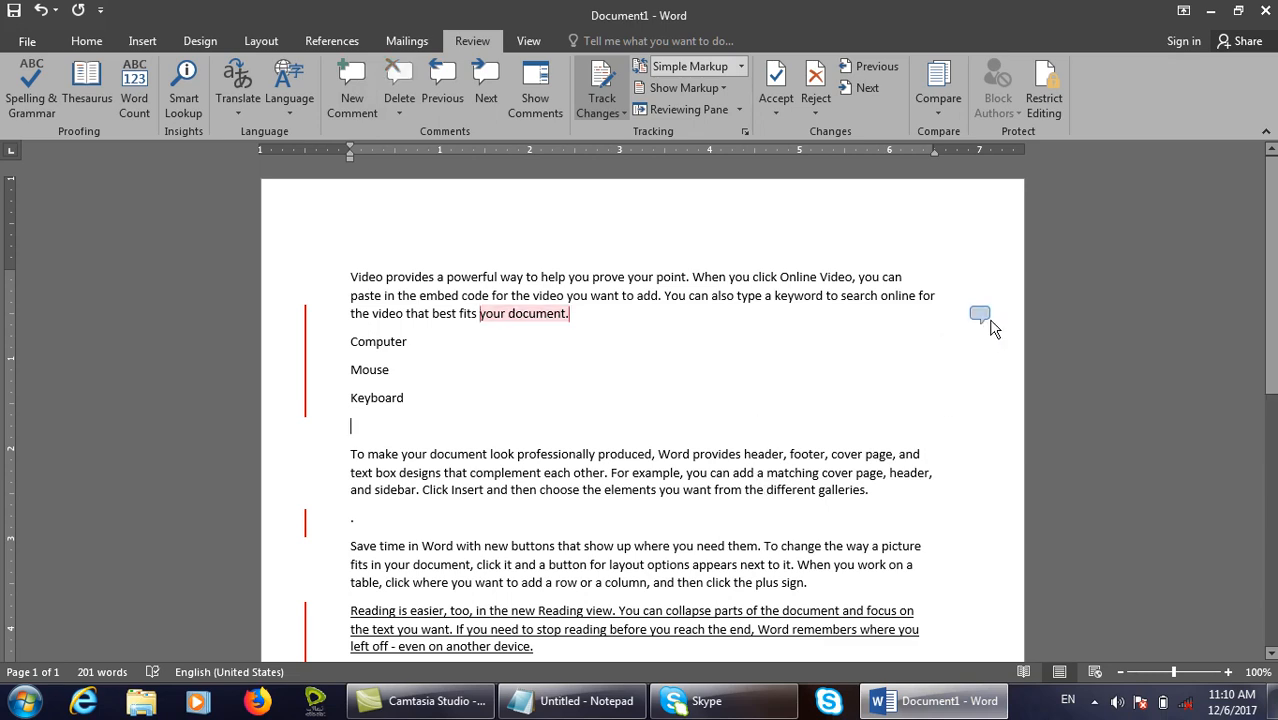
Toggle Comments off and back on in Show Markup, then hide Ink markup.
left_click(700, 88)
left_click(685, 106)
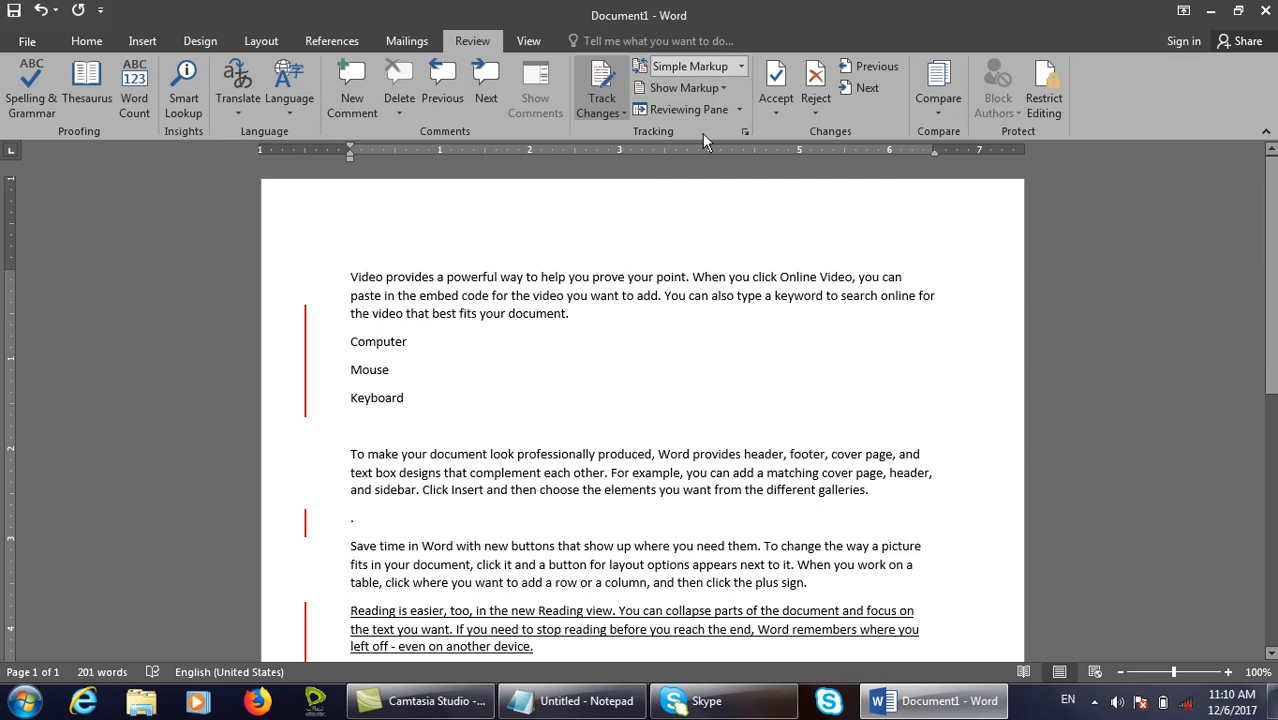
left_click(705, 92)
left_click(685, 108)
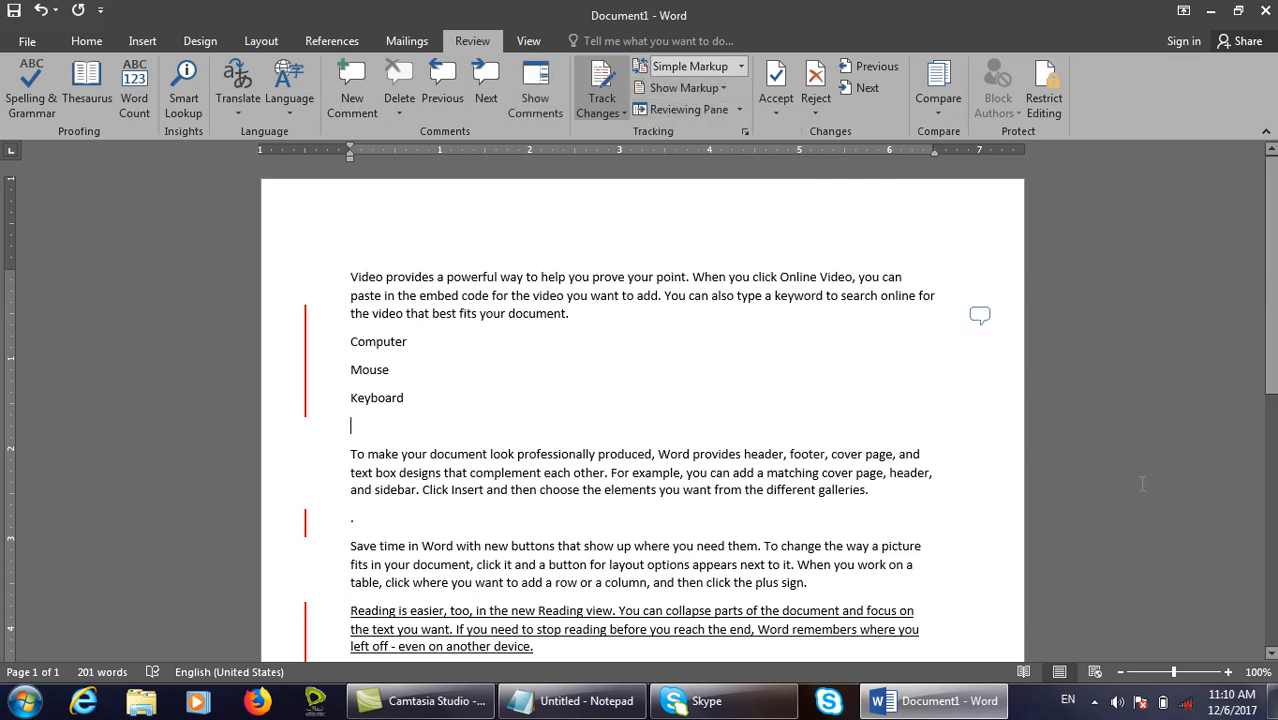
left_click(700, 88)
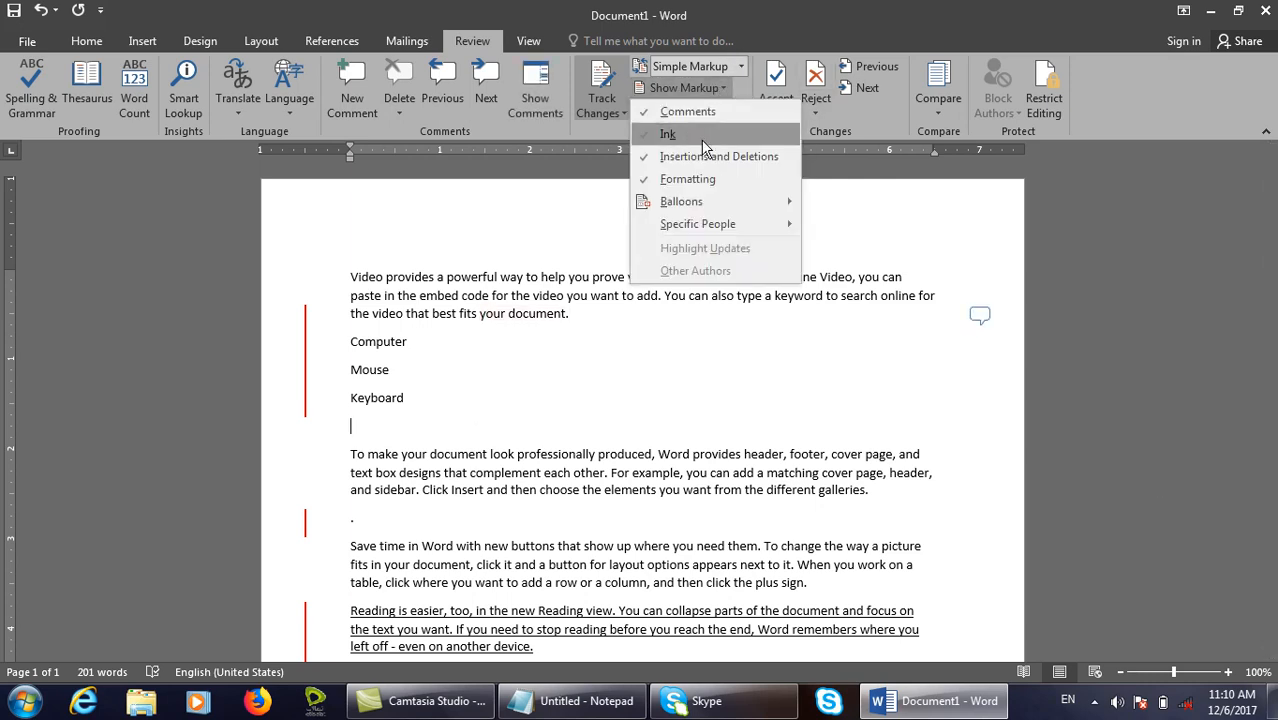
left_click(704, 145)
left_click(723, 88)
left_click(726, 146)
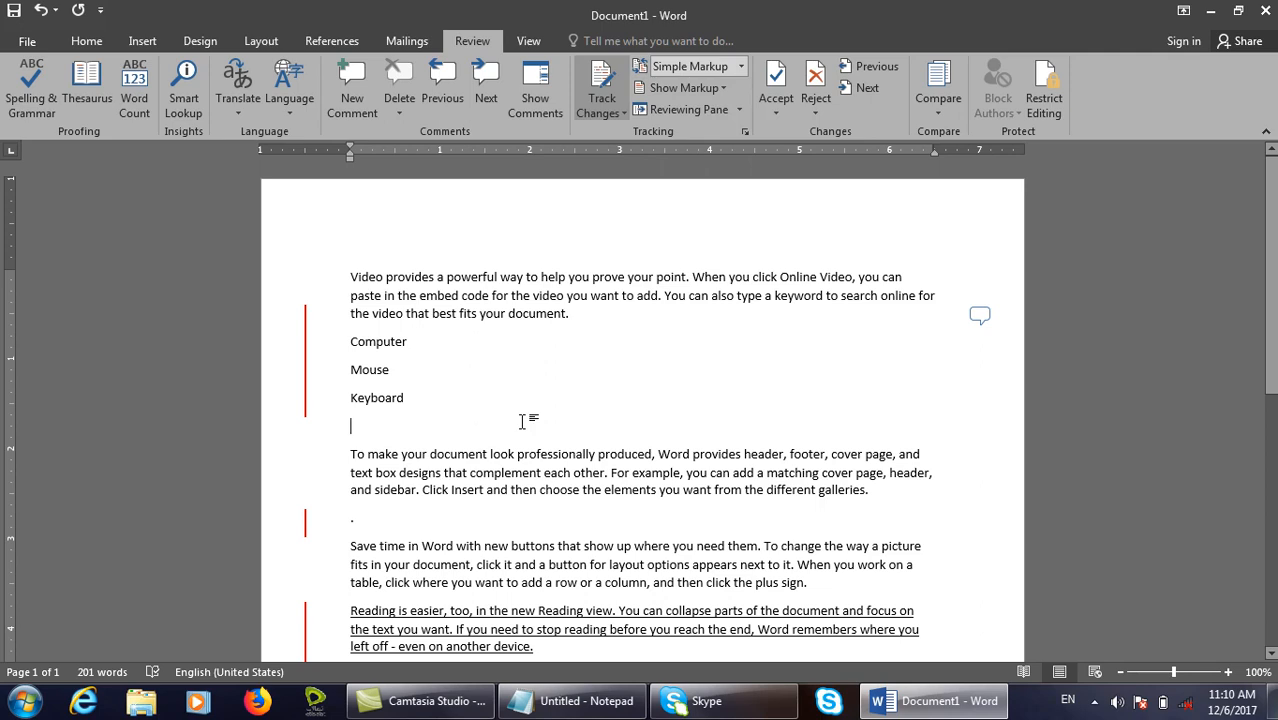
Highlight the words Computer, Mouse and Keyboard in yellow.
left_click_drag(522, 421, 350, 345)
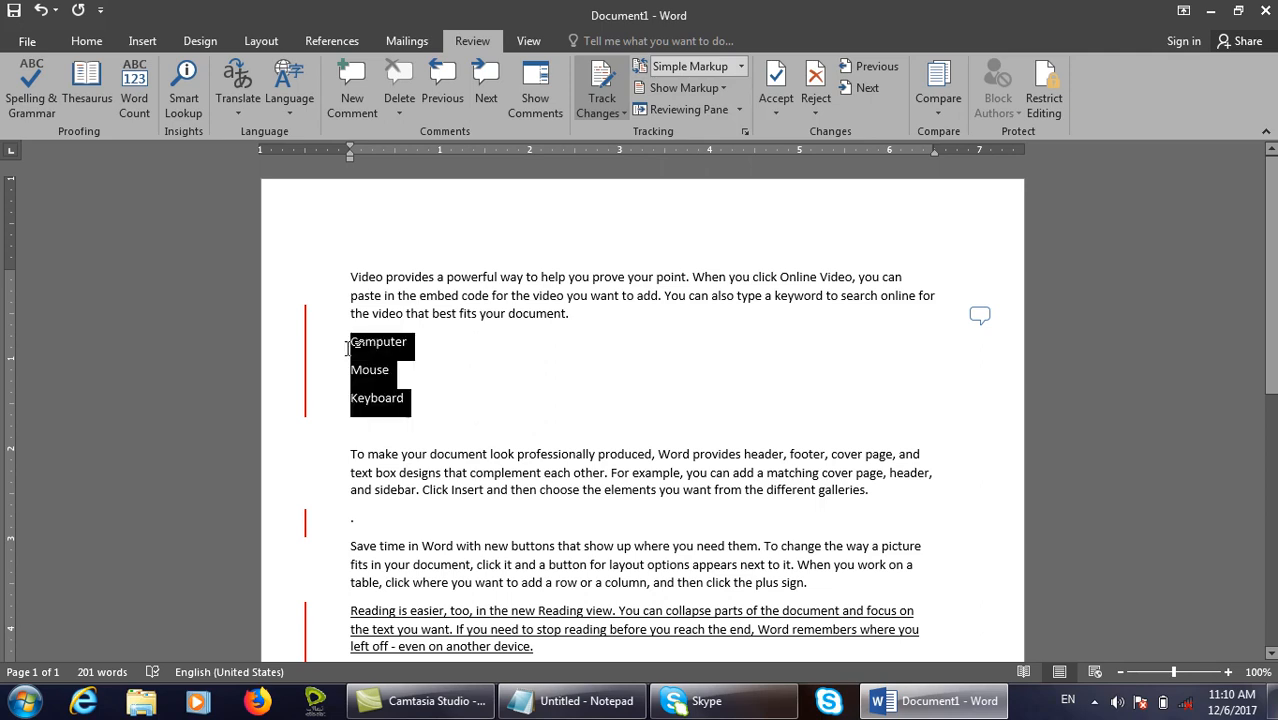
left_click(90, 42)
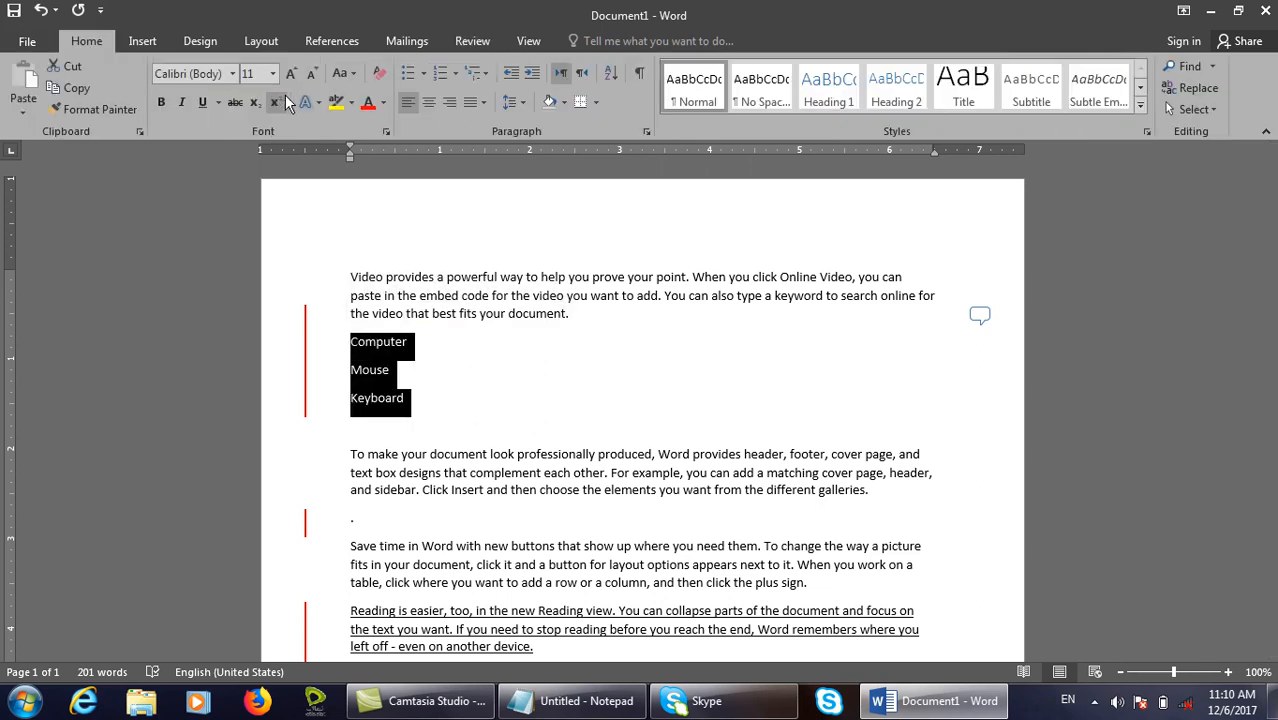
left_click(338, 103)
Return to the Review tab and check the Show Markup options without changes.
left_click(528, 42)
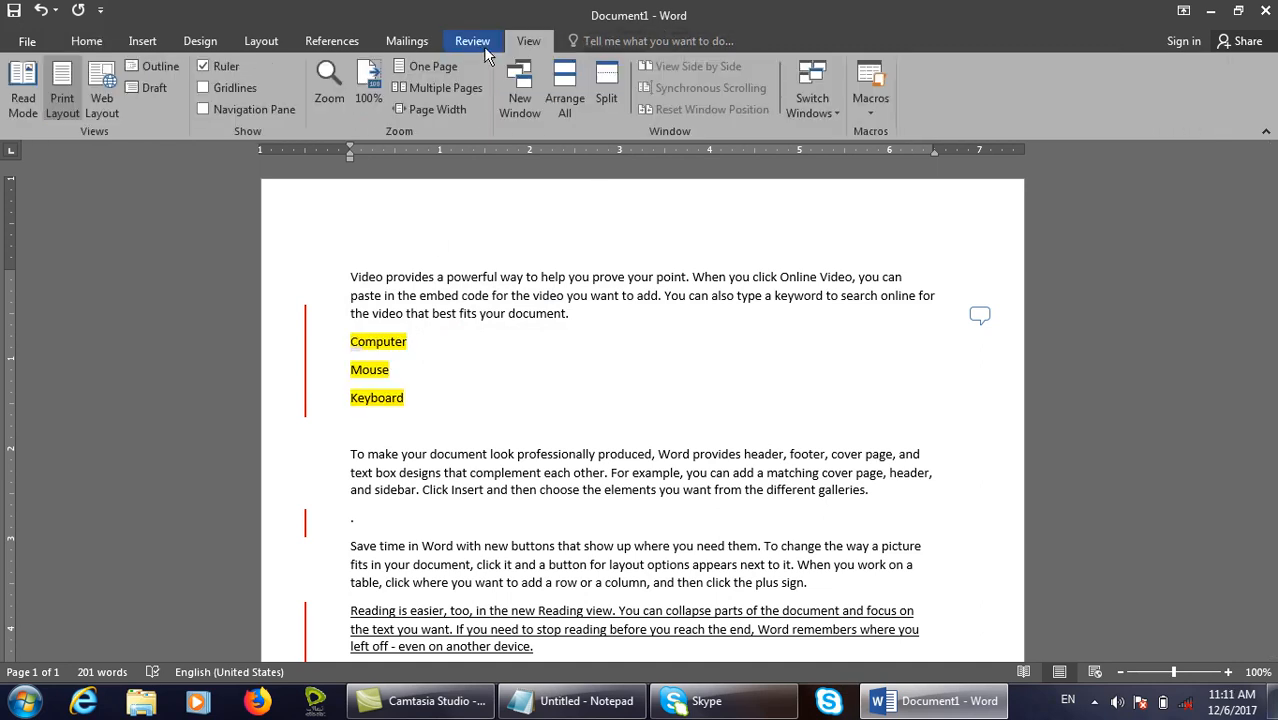
left_click(485, 45)
left_click(685, 88)
left_click(688, 131)
left_click(686, 89)
left_click(674, 131)
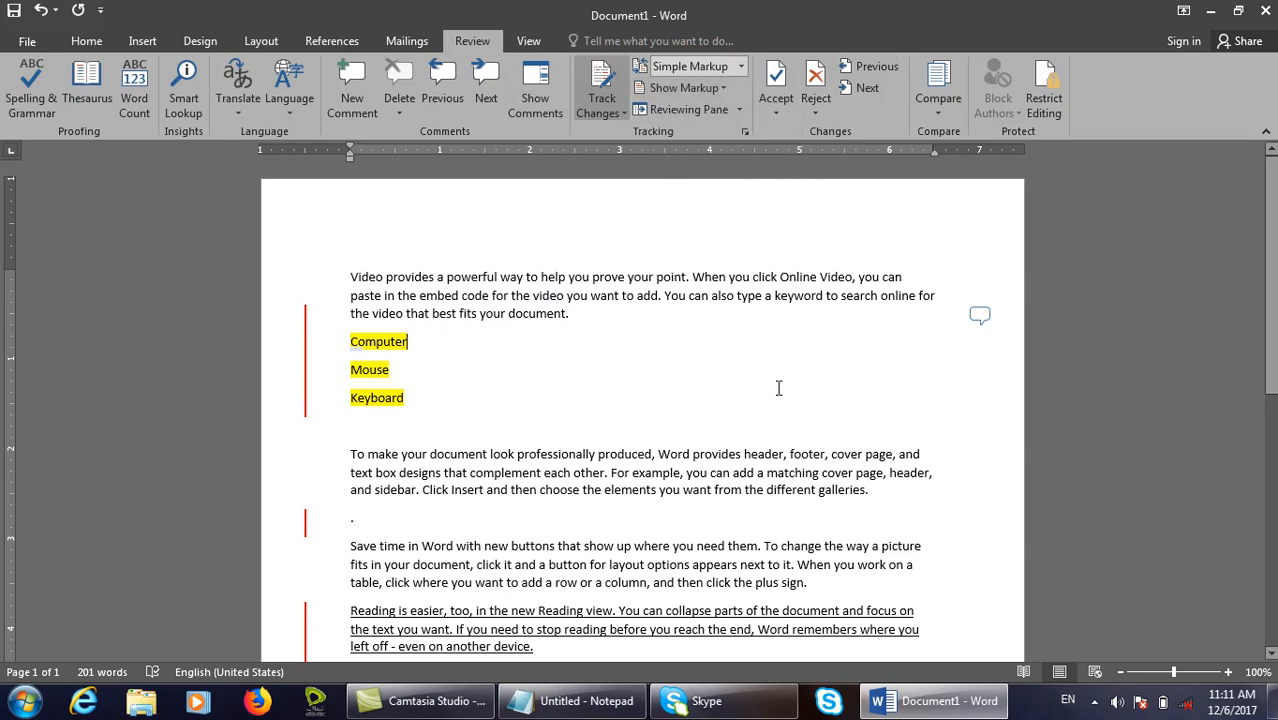
Launch PowerPoint from the Windows Run prompt.
key("super+r")
type("powerp")
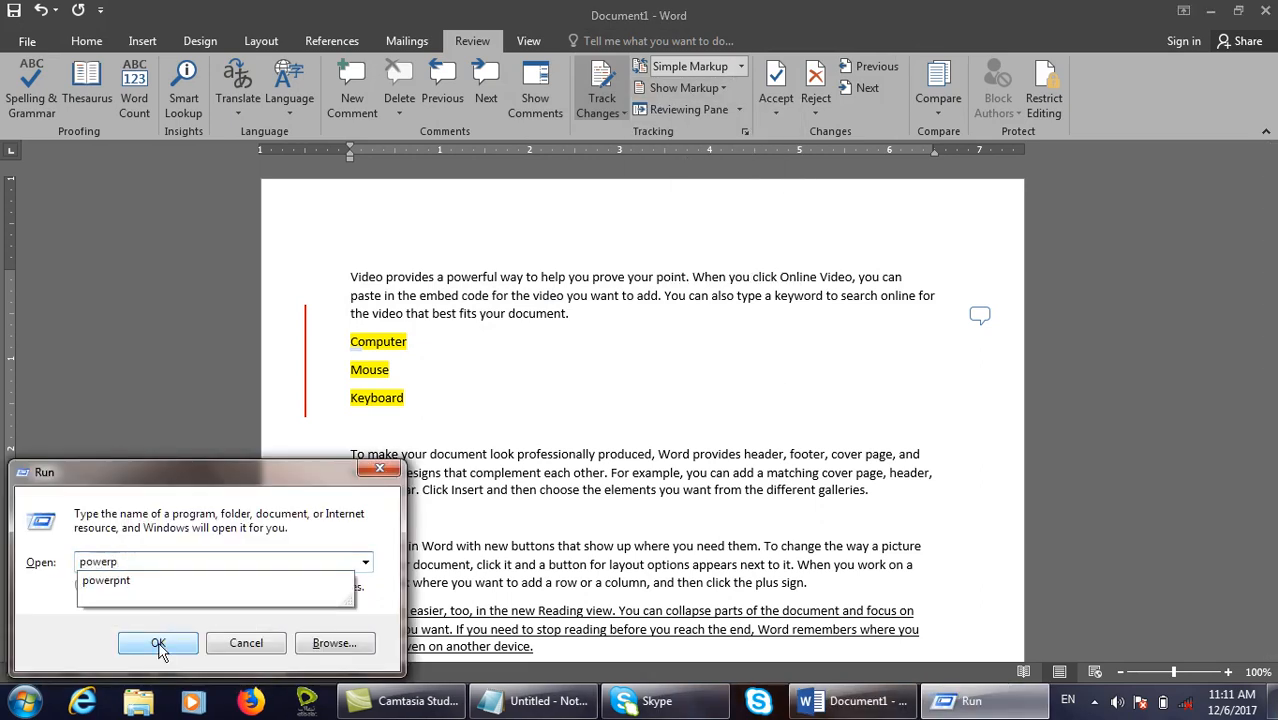
left_click(158, 642)
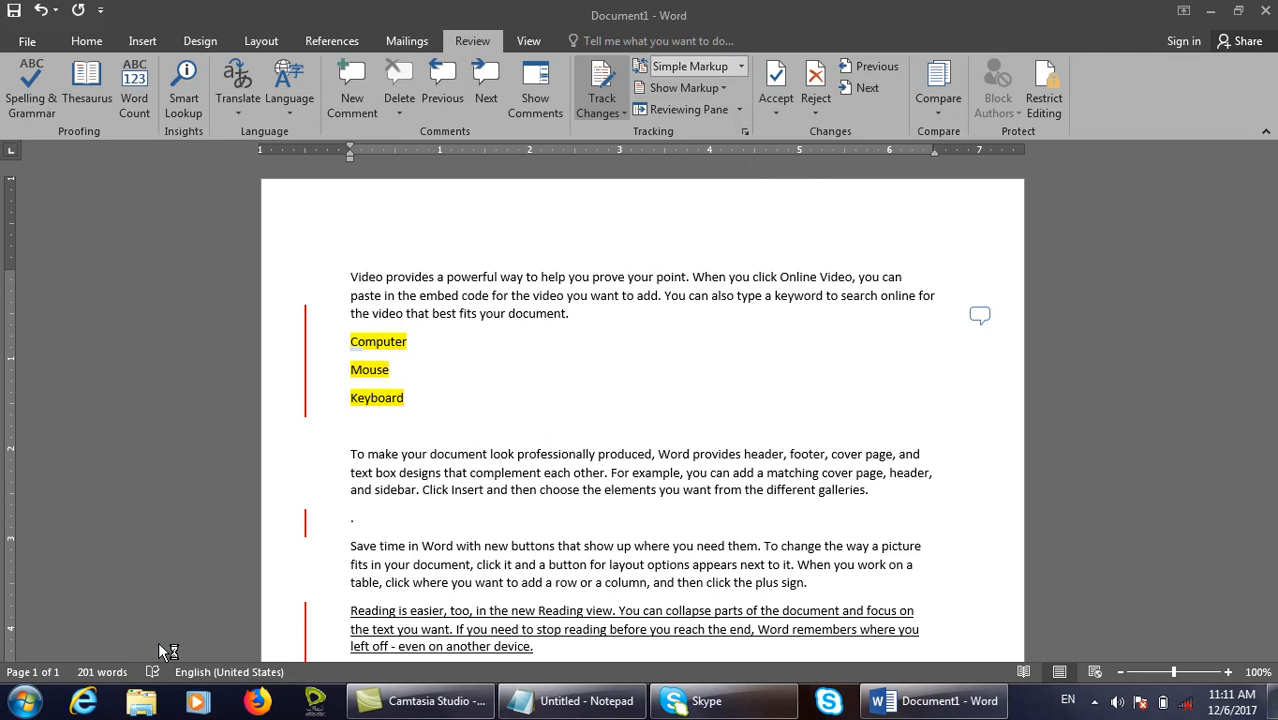
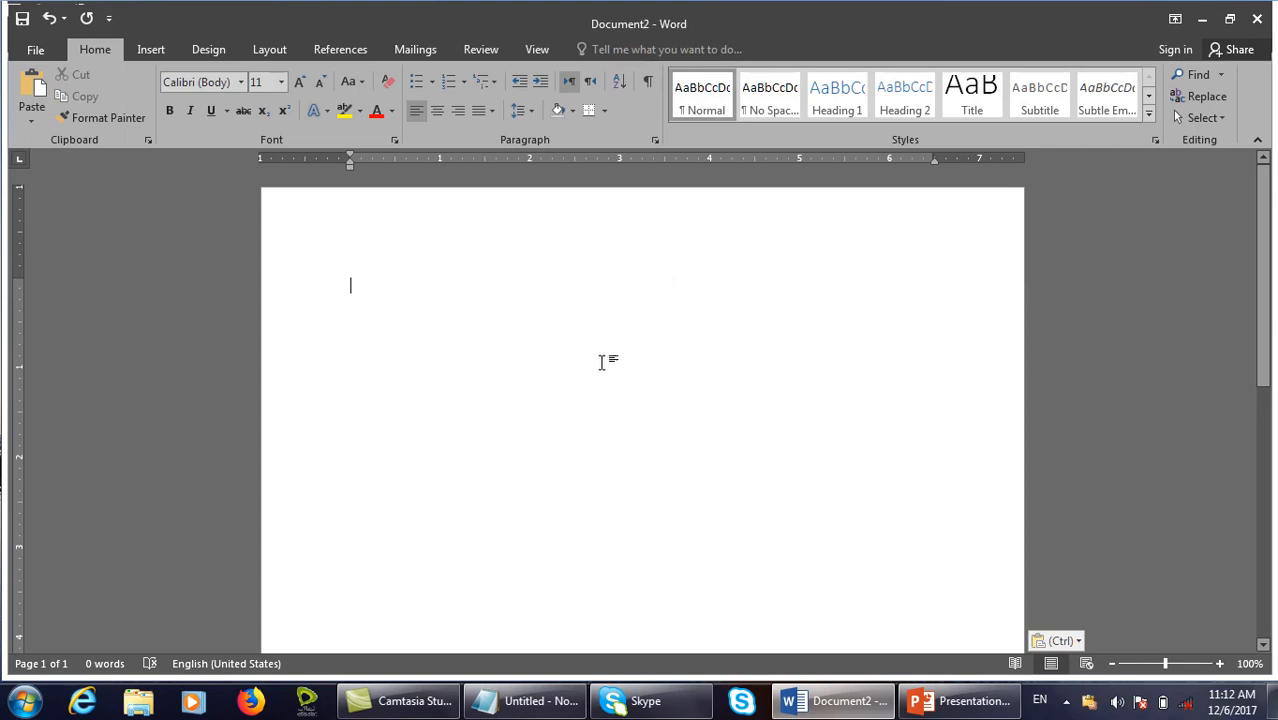
Copy the red ink scribbles from the PowerPoint slide and switch back to Word.
key("alt+Tab")
left_click(516, 49)
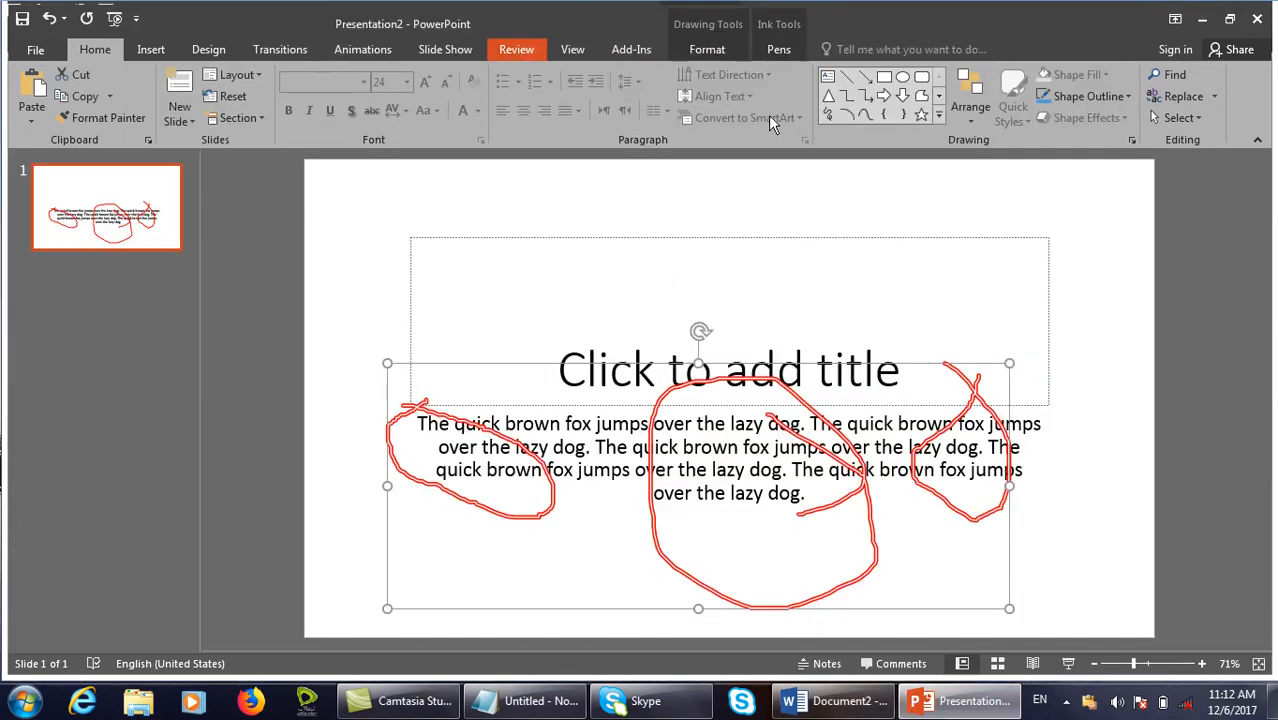
left_click(768, 432)
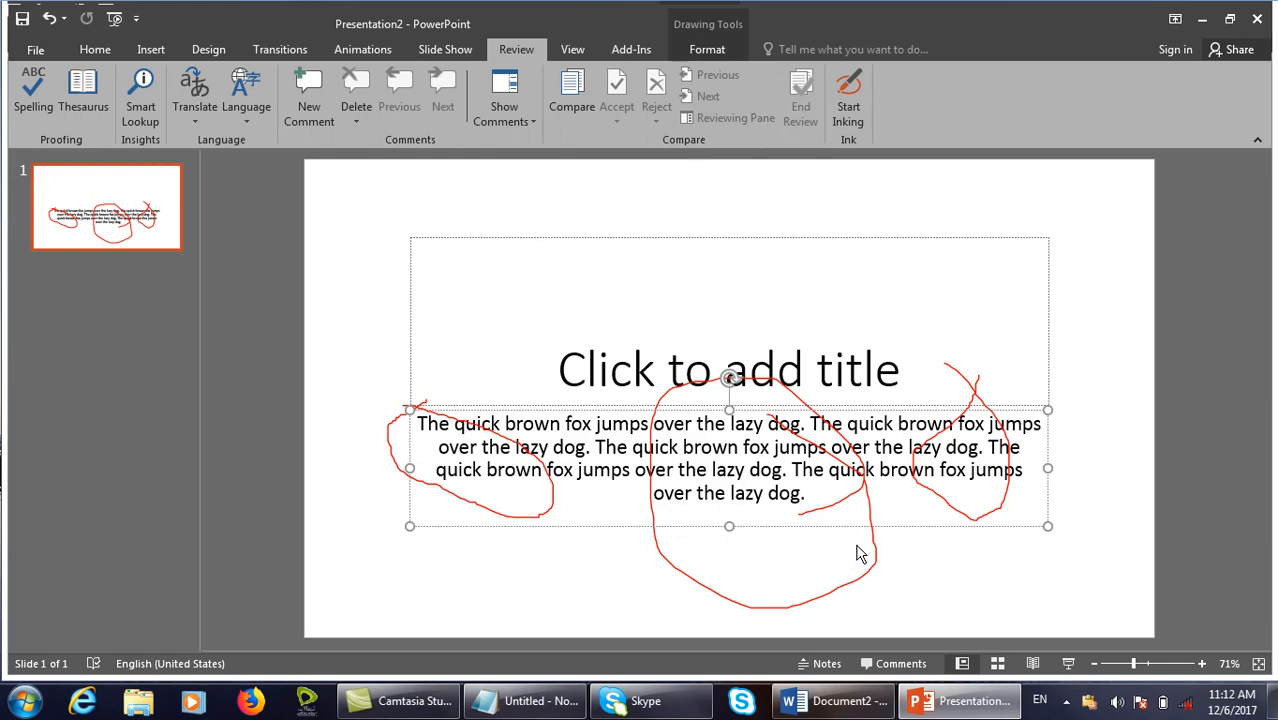
left_click(860, 486)
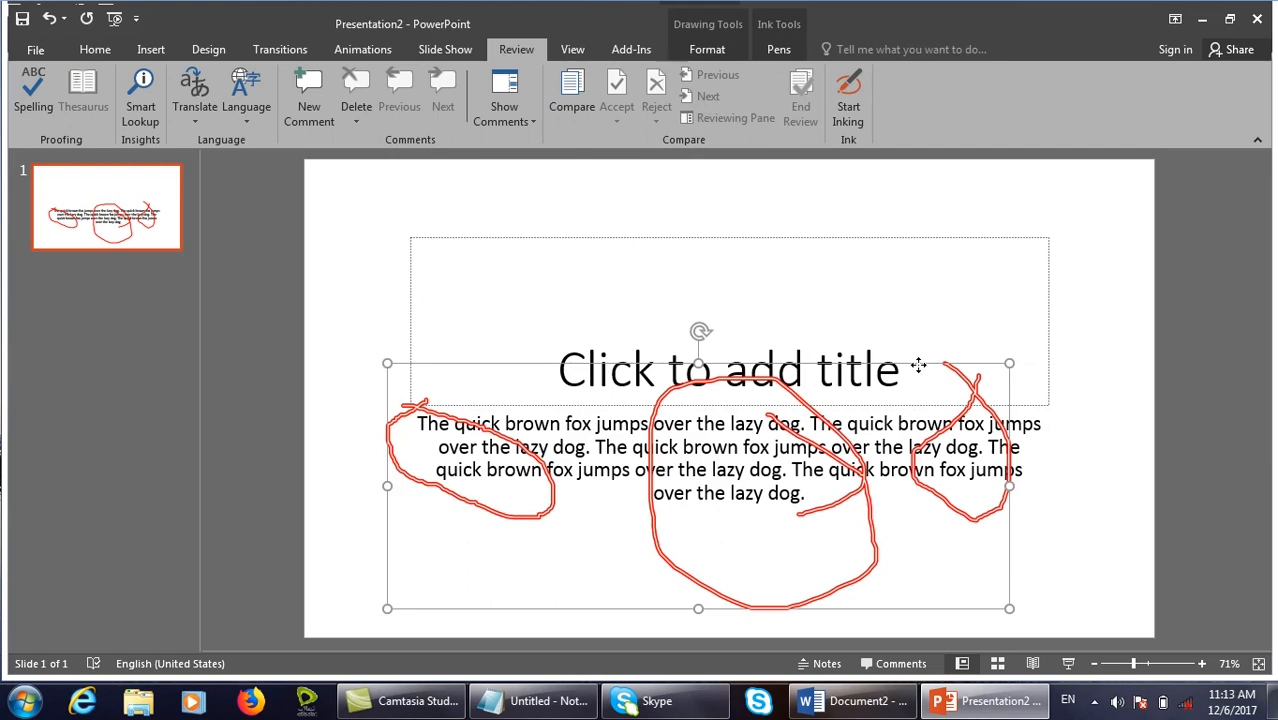
right_click(918, 367)
left_click(958, 396)
left_click(855, 701)
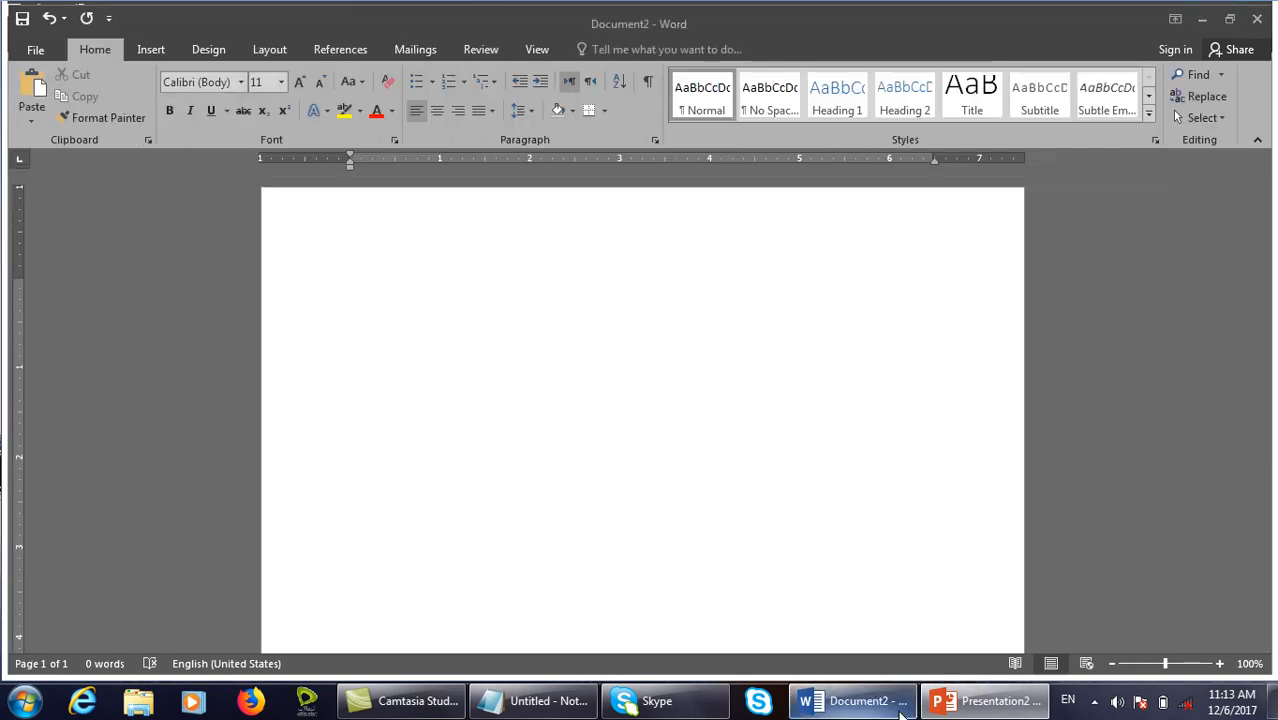
Paste the ink drawing as Picture (Enhanced Metafile) and nudge it slightly down.
left_click(27, 117)
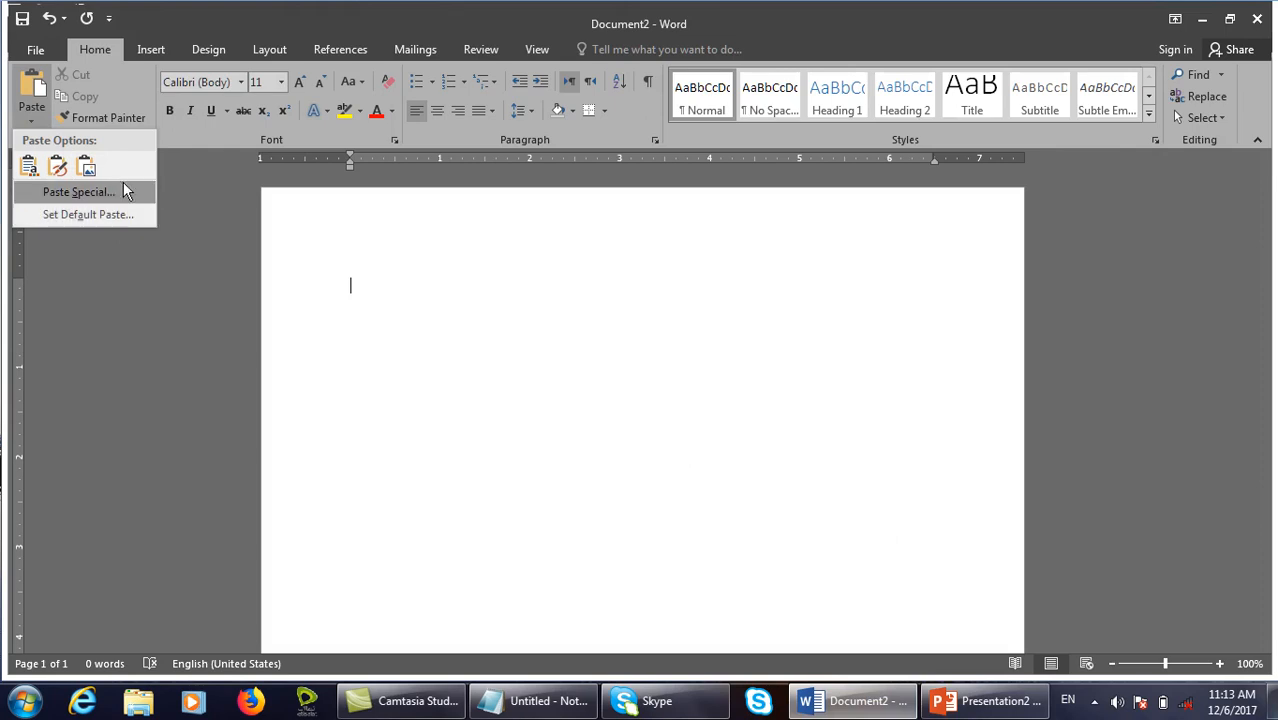
left_click(123, 190)
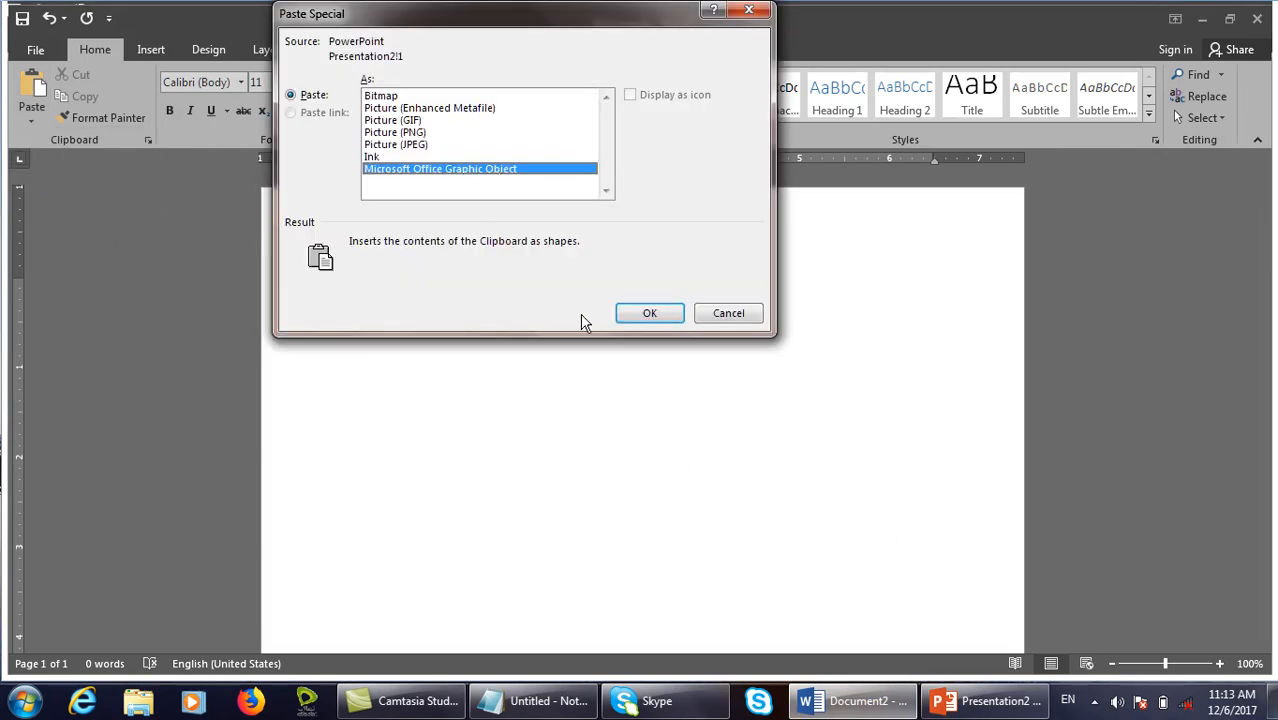
left_click(450, 108)
left_click(645, 316)
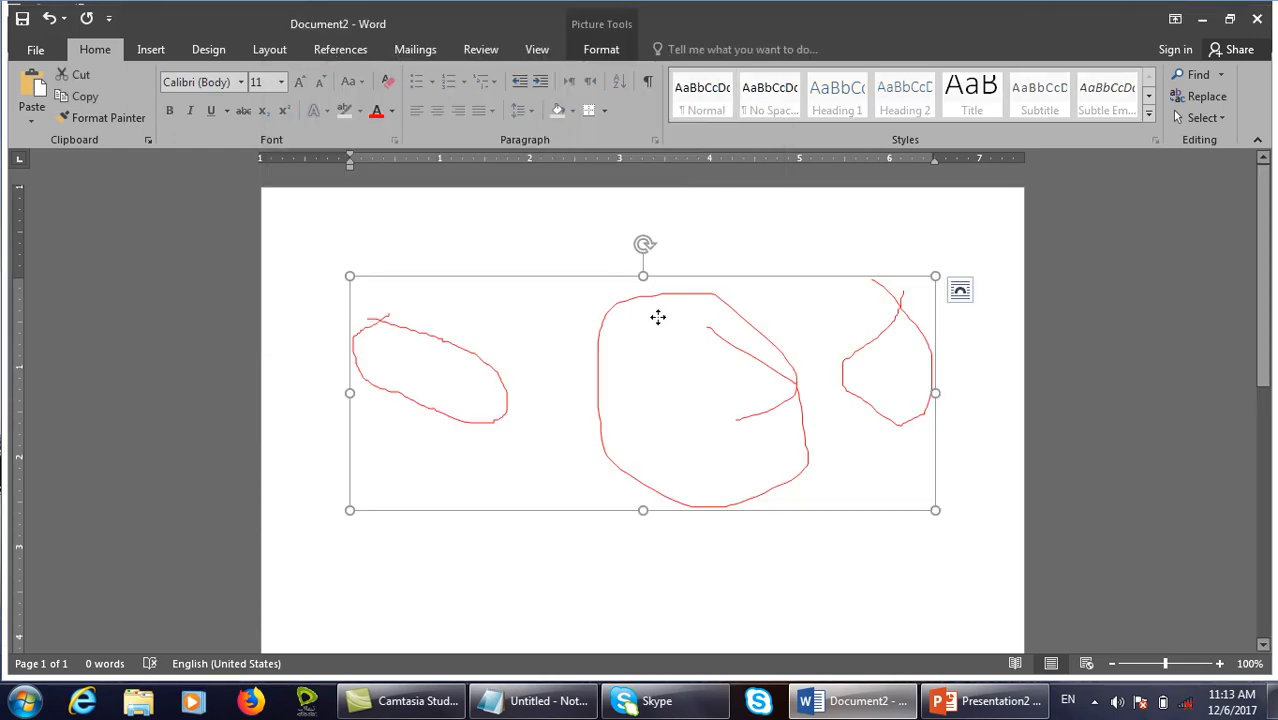
left_click_drag(658, 317, 654, 351)
Turn on Track Changes and toggle Ink markup off and back on.
left_click(501, 47)
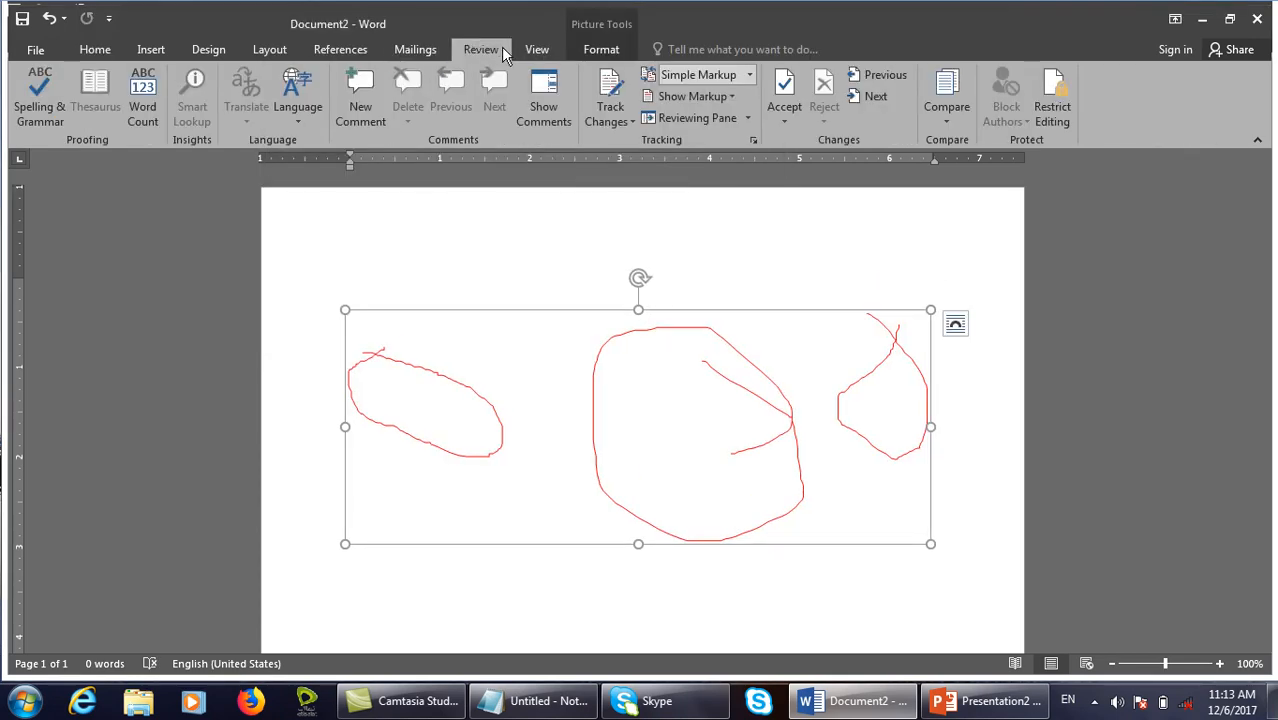
left_click(608, 120)
left_click(620, 140)
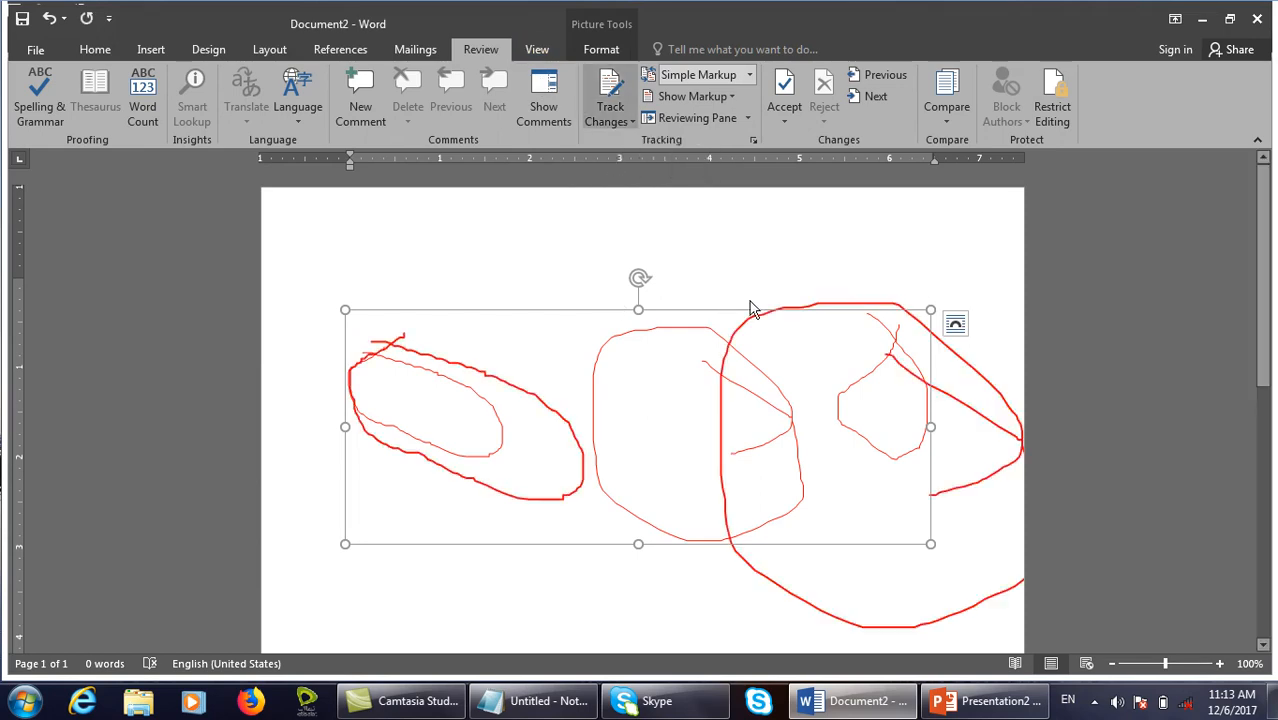
left_click(692, 96)
left_click(678, 177)
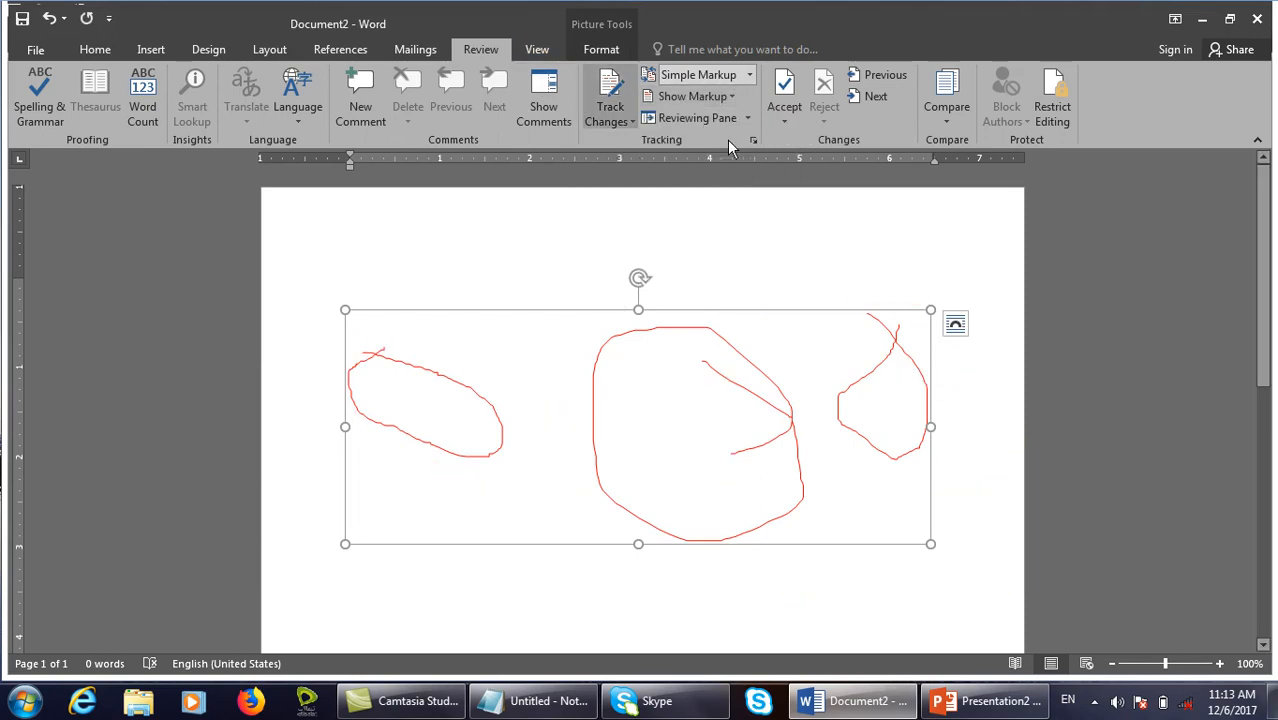
left_click(732, 96)
left_click(730, 146)
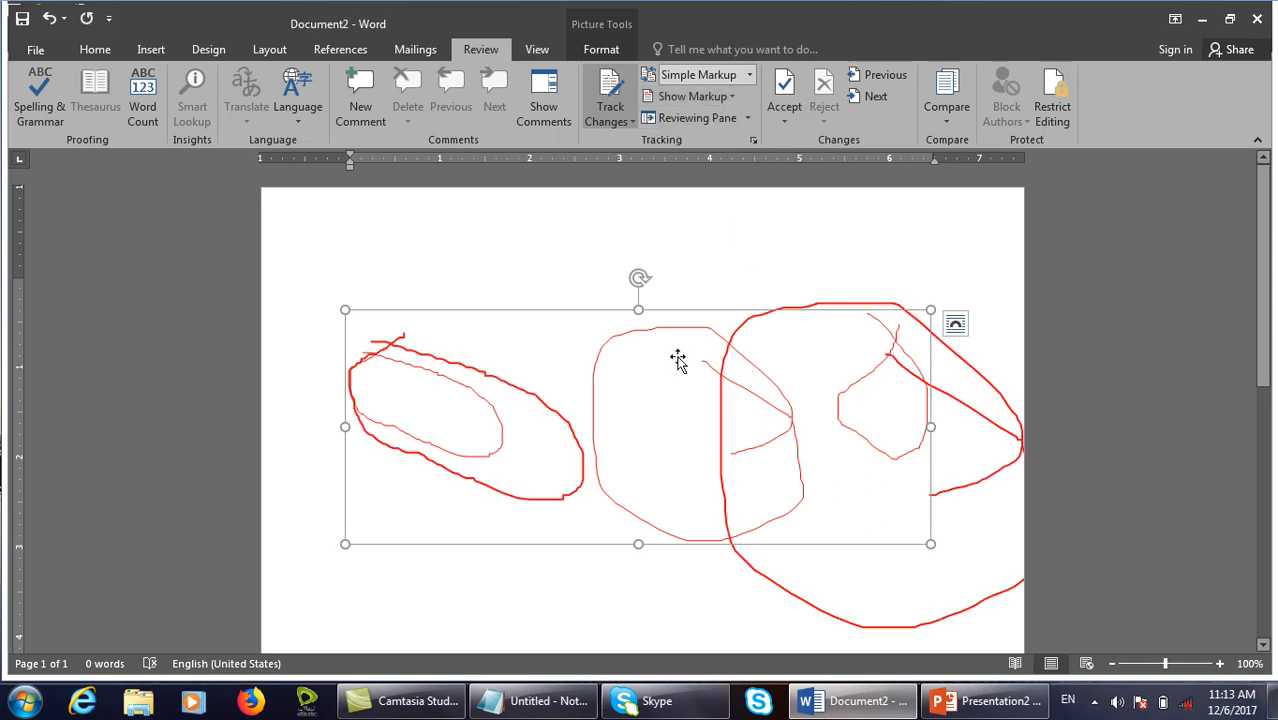
Toggle Ink markup off and on a few more times, then close Document2.
left_click(715, 98)
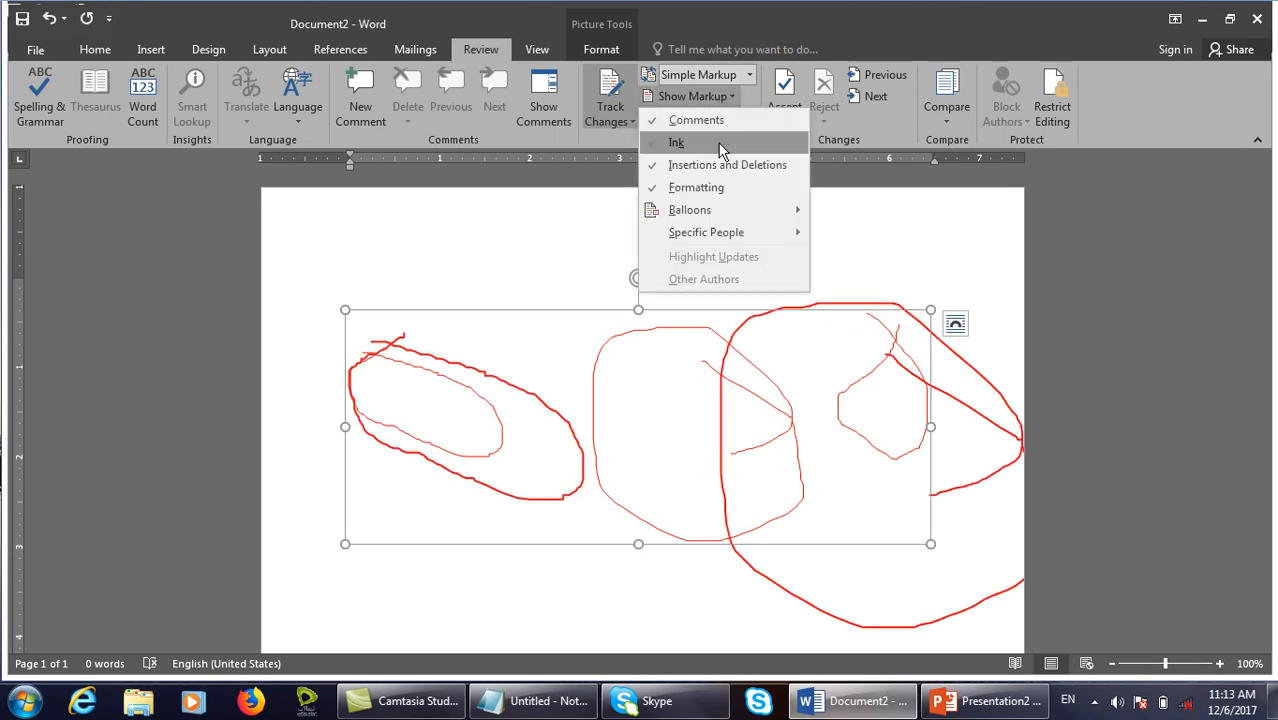
left_click(727, 143)
left_click(713, 97)
left_click(713, 141)
left_click(712, 98)
left_click(700, 142)
left_click(709, 94)
left_click(704, 142)
left_click(694, 97)
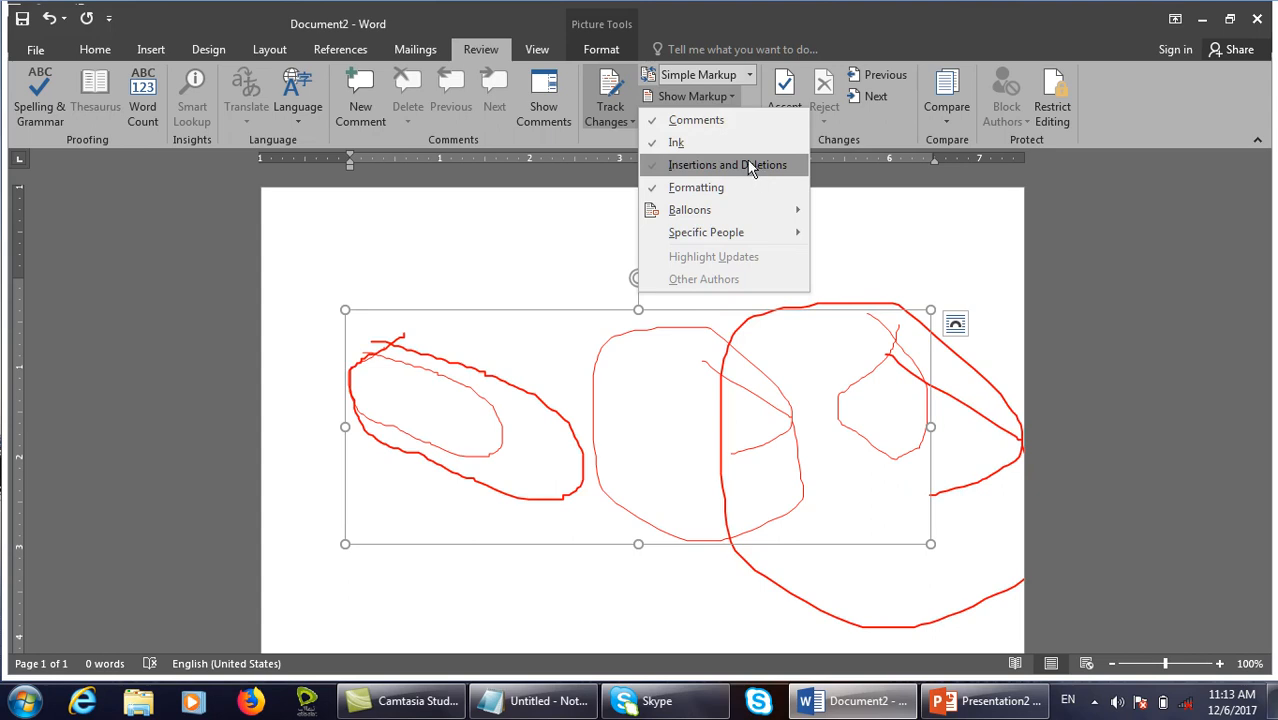
left_click(908, 205)
key("alt+F4")
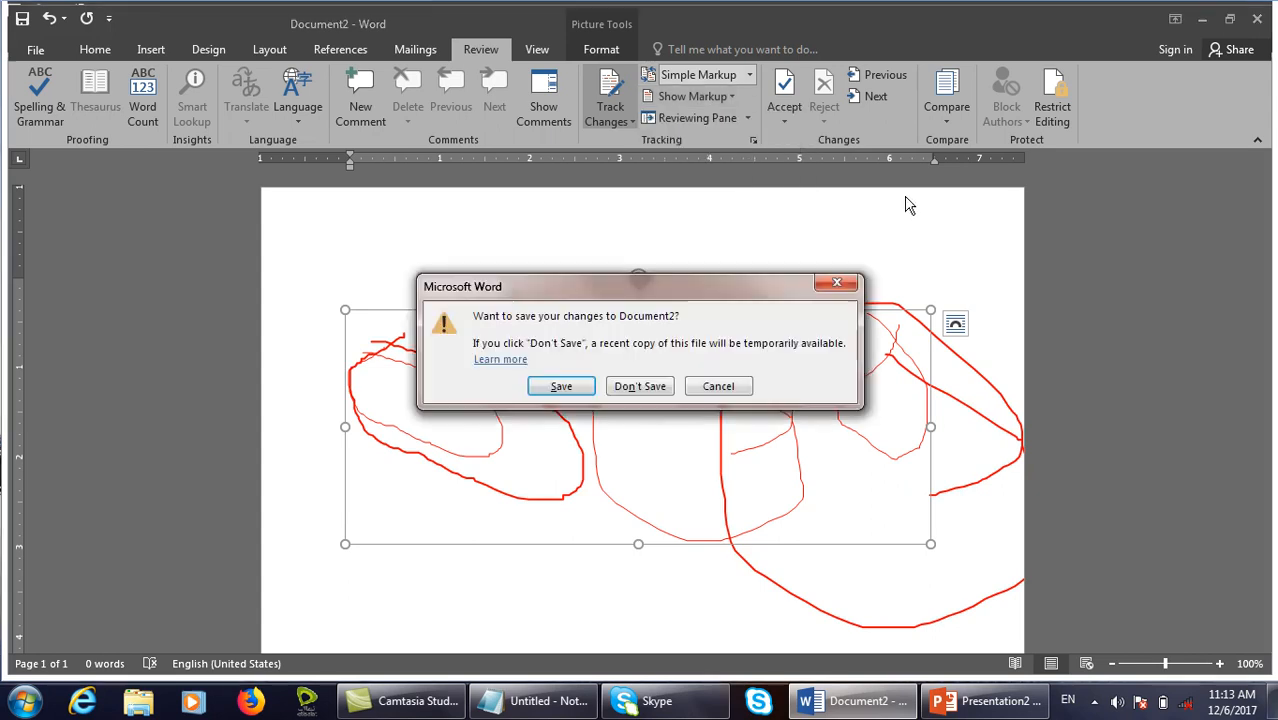
Discard Document2 and create a new document filled with =rand() sample text.
left_click(640, 386)
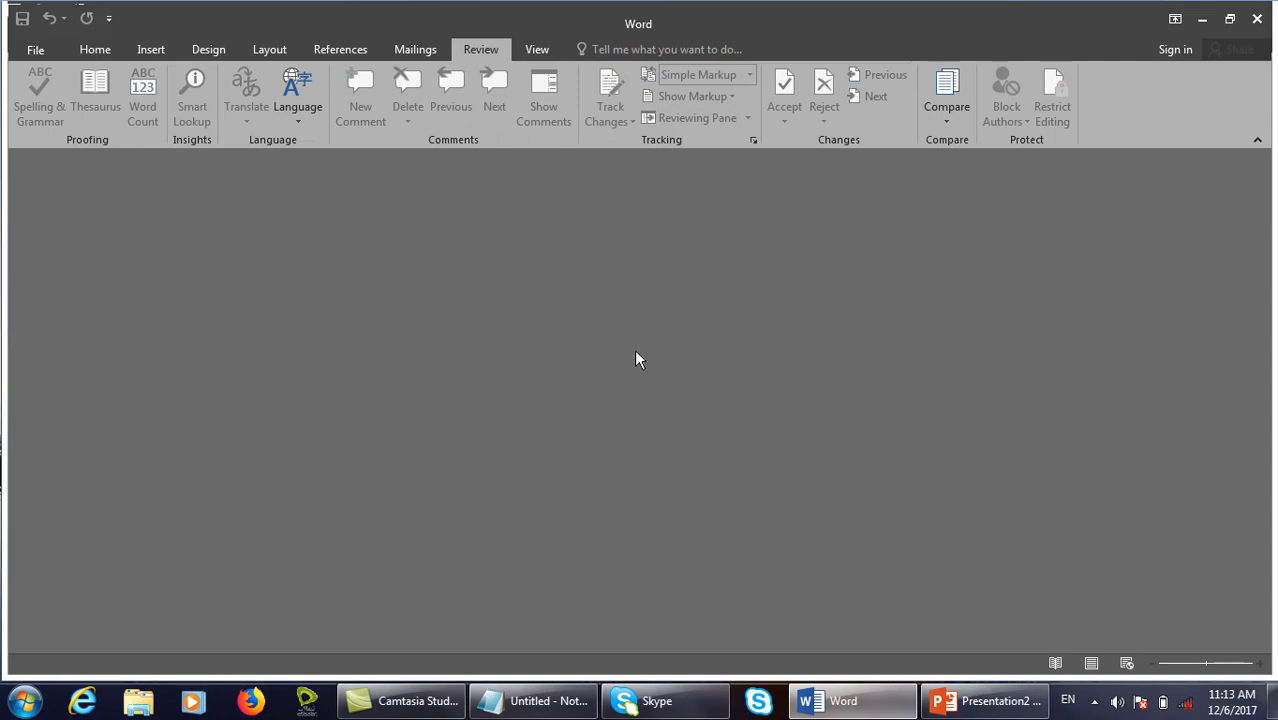
key("ctrl+n")
type("=rand()")
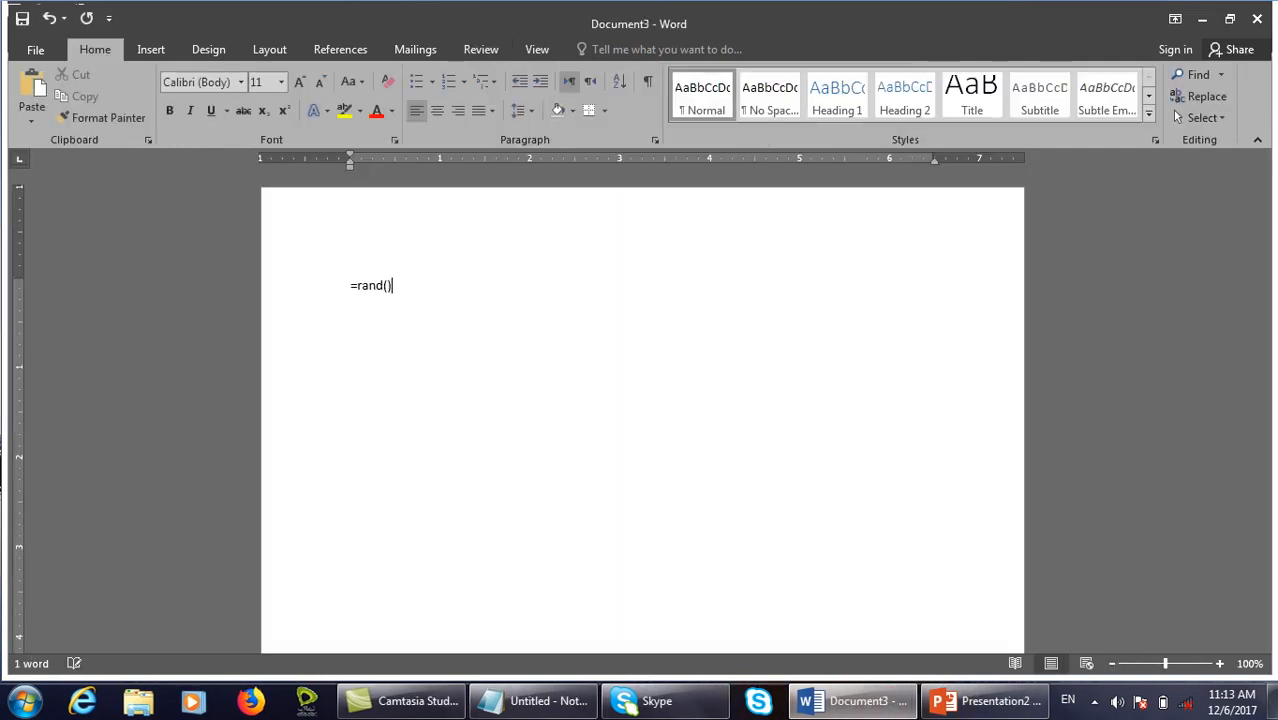
key("Return")
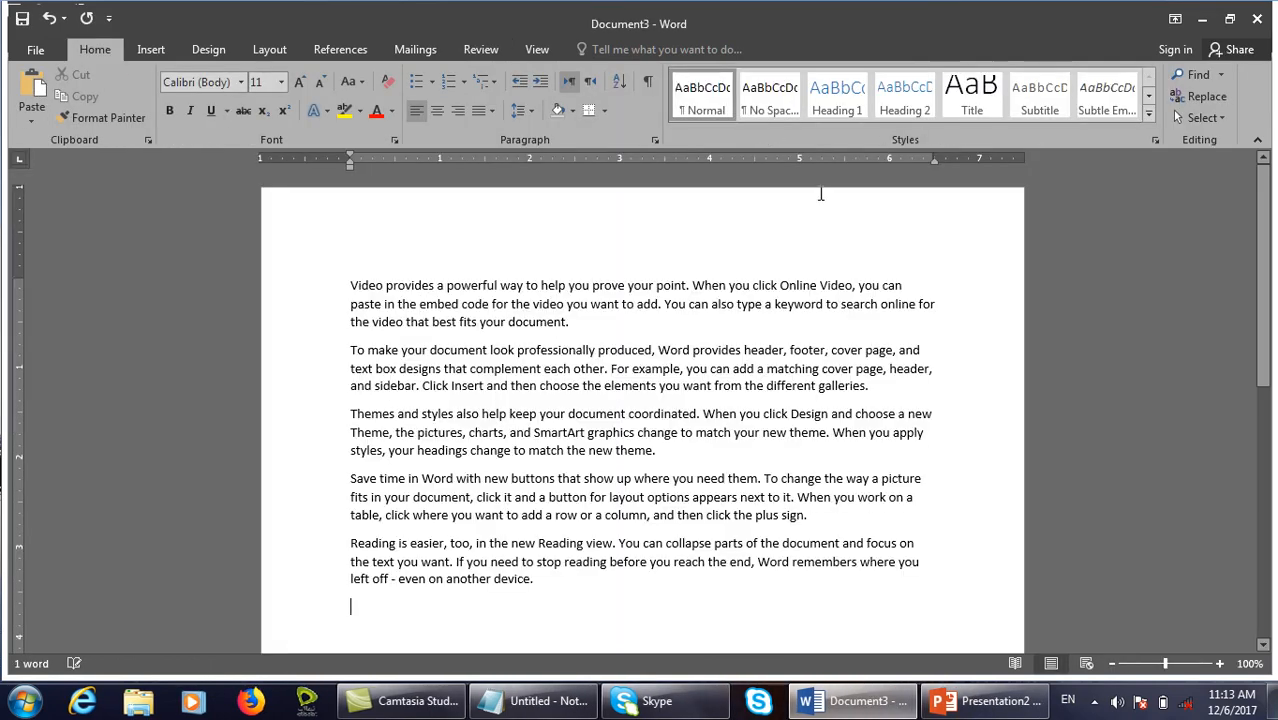
Turn on Track Changes and delete the third, Themes and styles, paragraph.
left_click(493, 48)
left_click(600, 115)
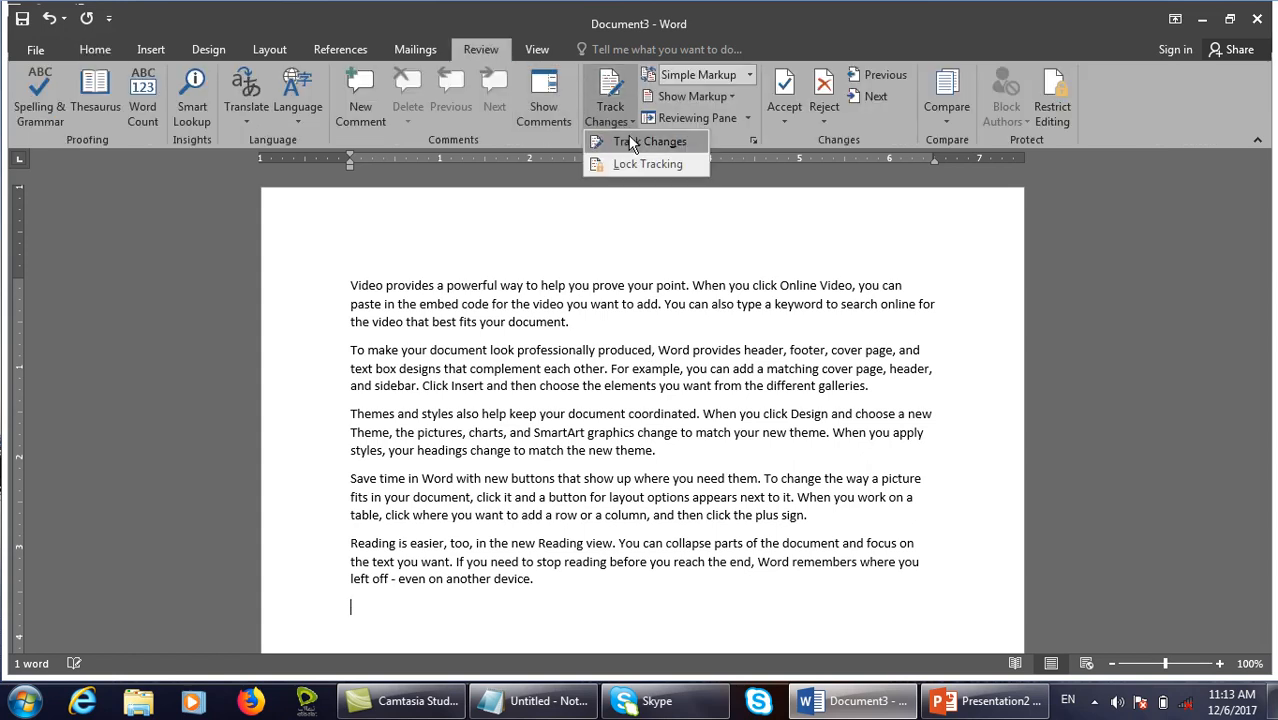
left_click(630, 140)
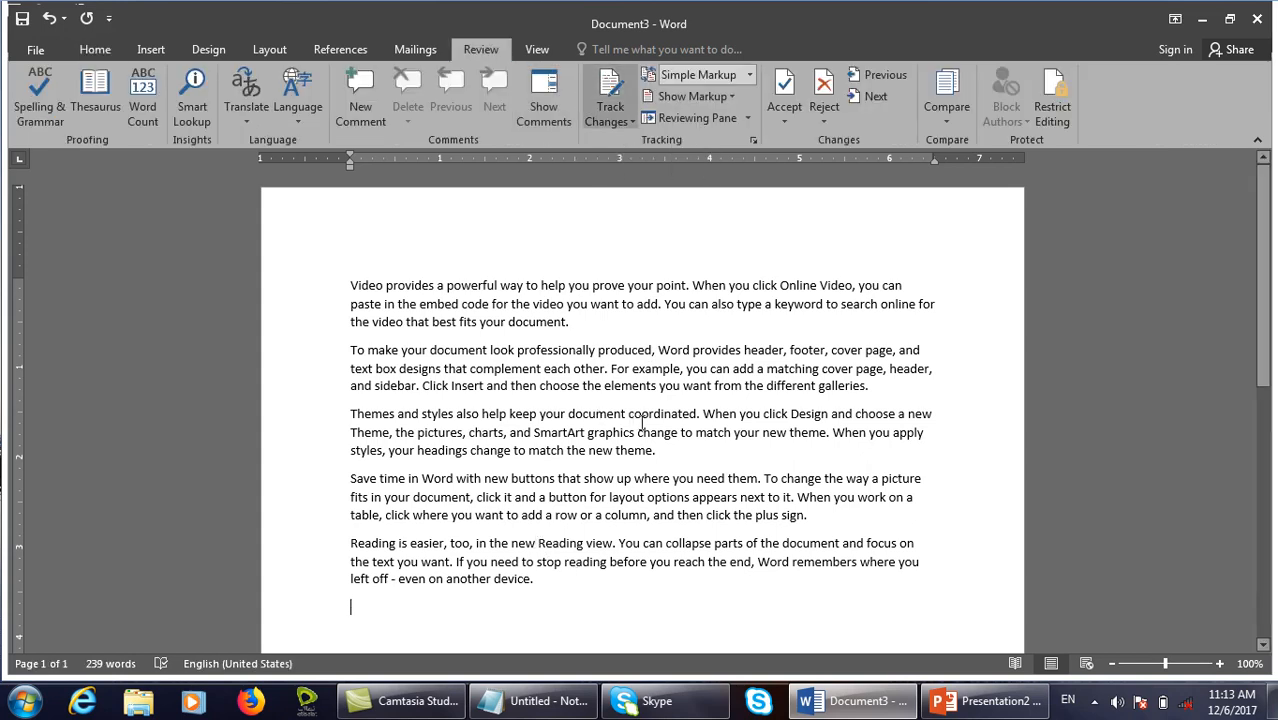
left_click_drag(670, 451, 318, 410)
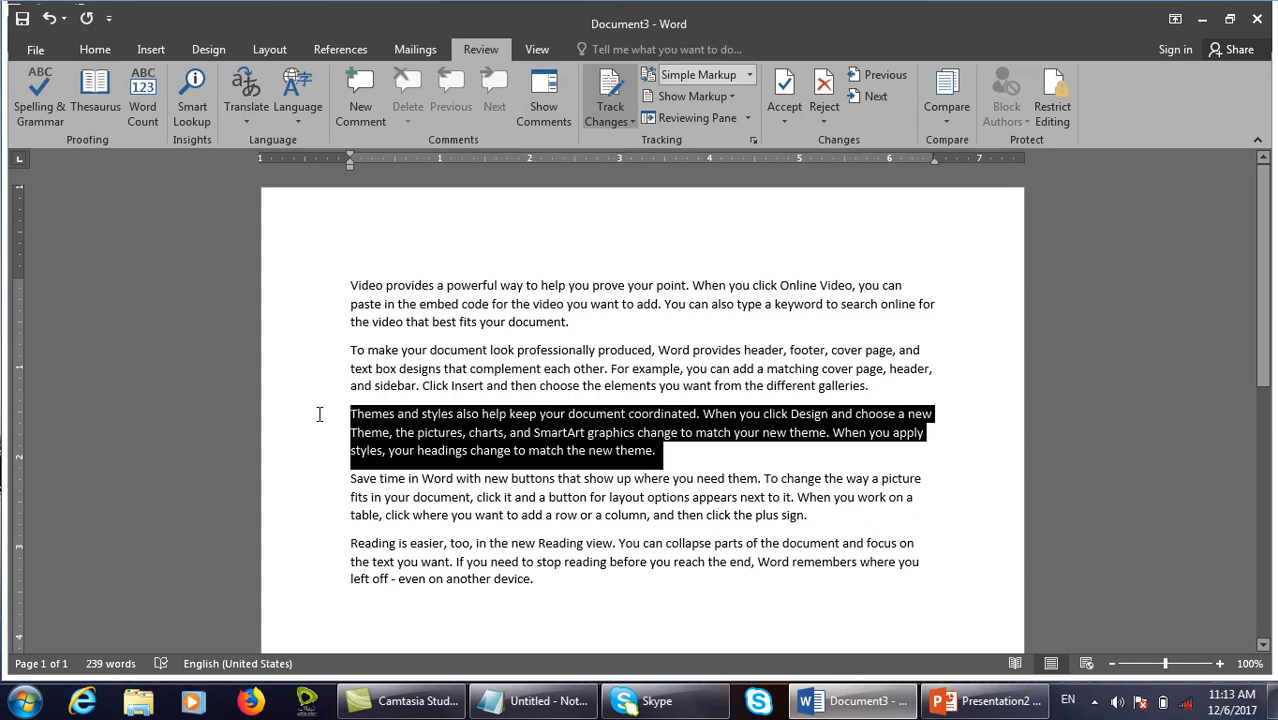
key("Delete")
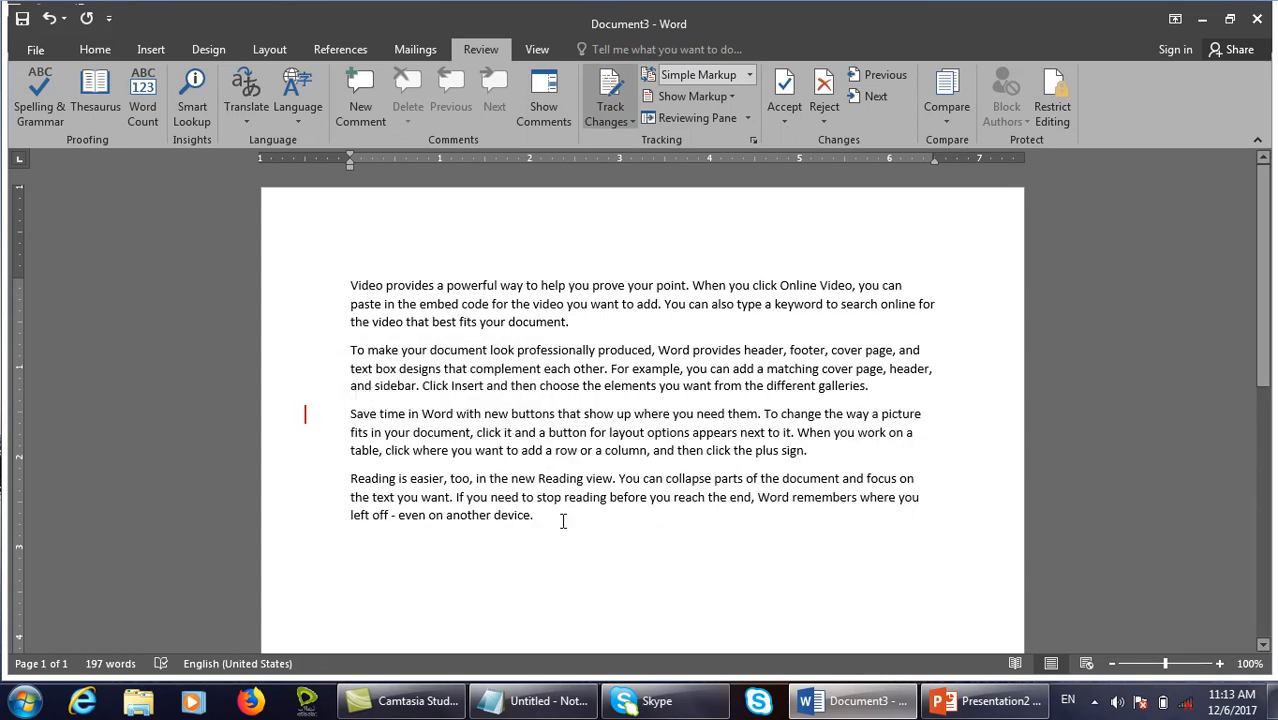
Append a new paragraph at the end by entering =rand(1).
key("Return")
type("=rand(1)")
key("Return")
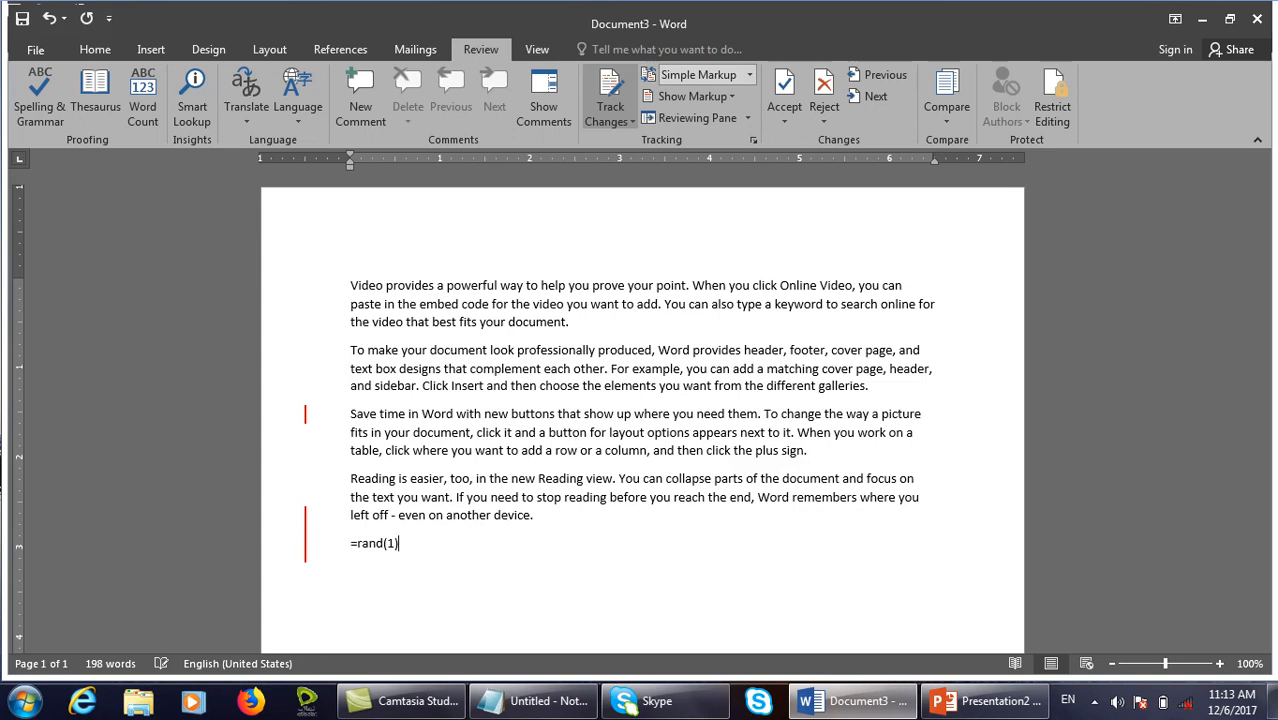
key("Return")
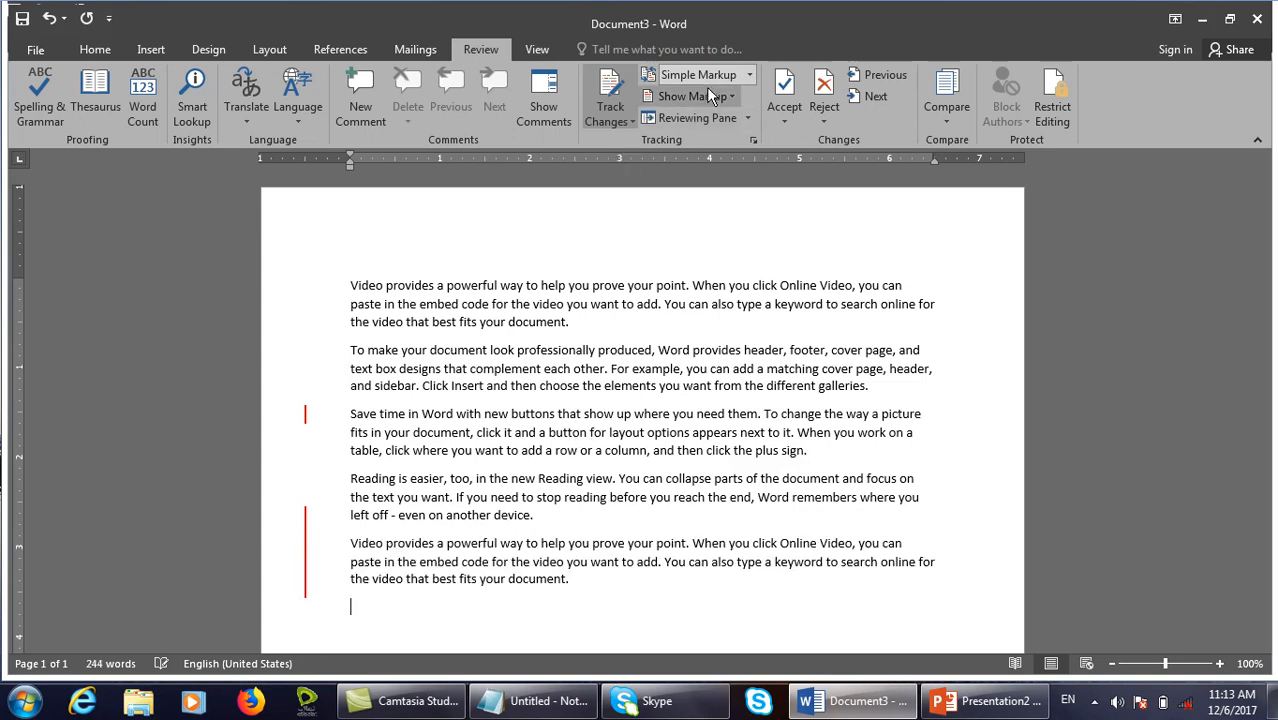
Toggle Insertions and Deletions markup off and on, then view and close the 2-revision Reviewing Pane.
left_click(708, 94)
left_click(713, 166)
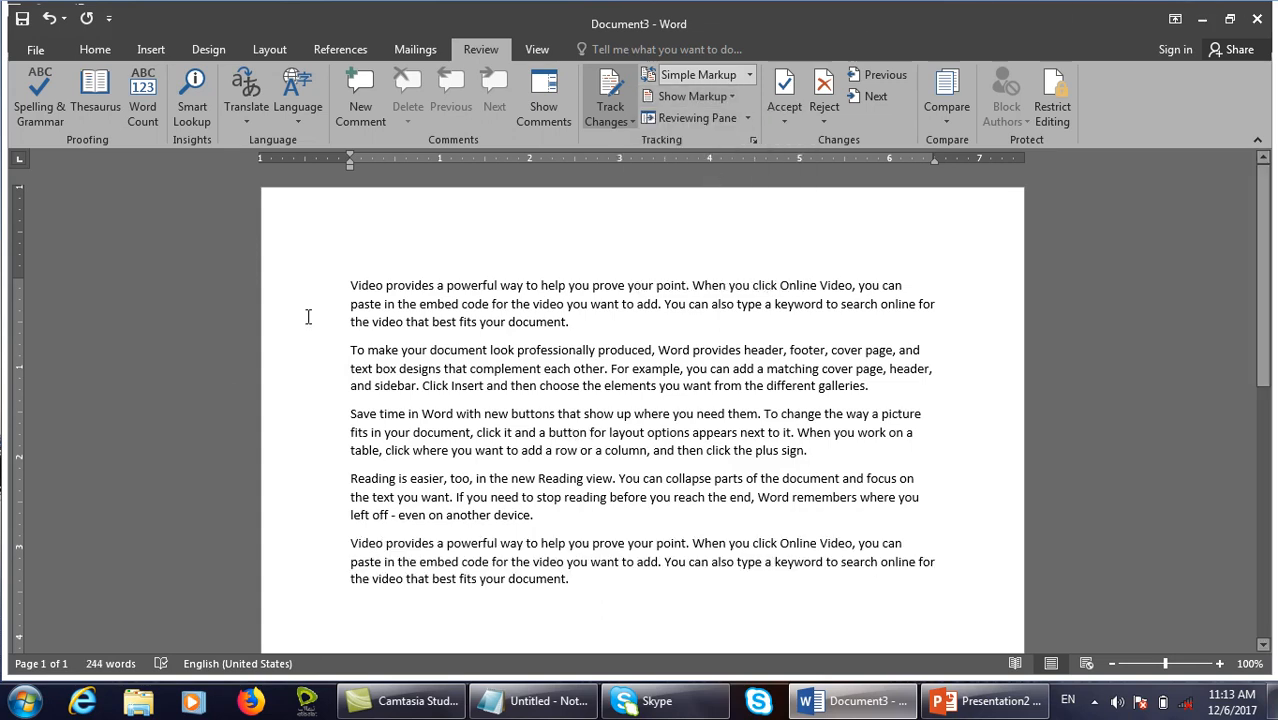
left_click(708, 96)
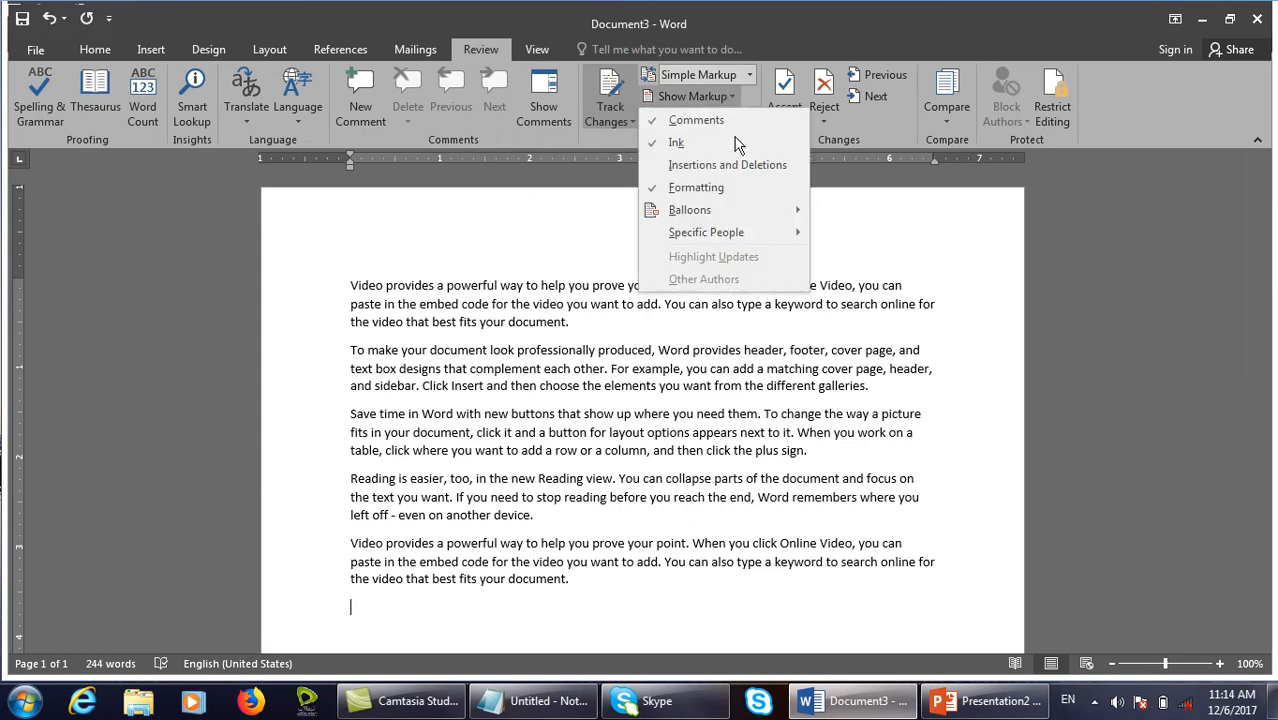
left_click(721, 165)
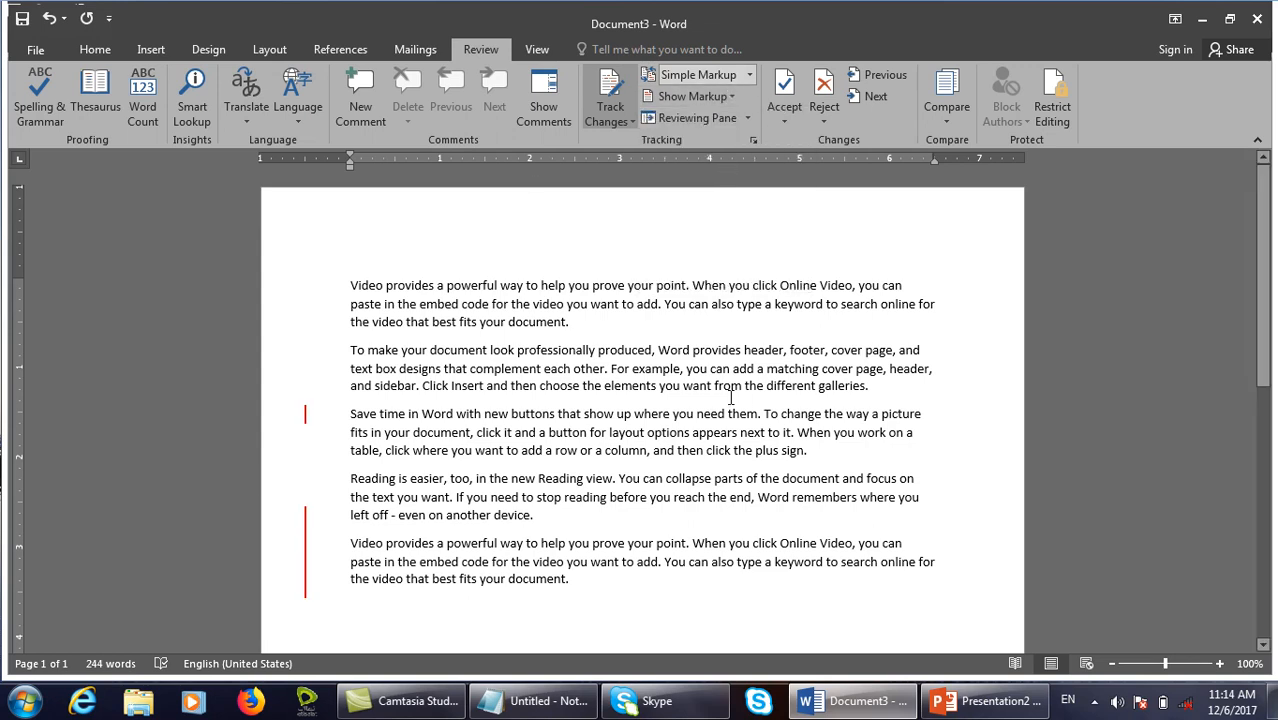
left_click(732, 109)
left_click(728, 96)
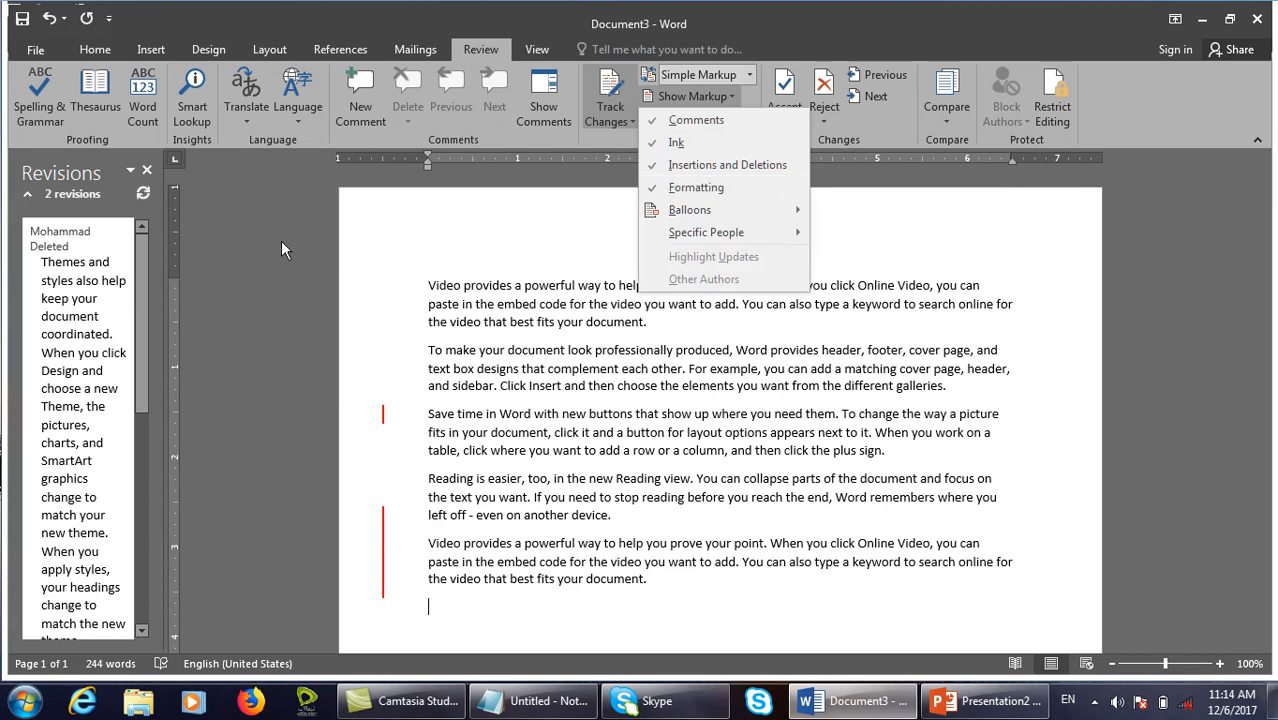
left_click(146, 169)
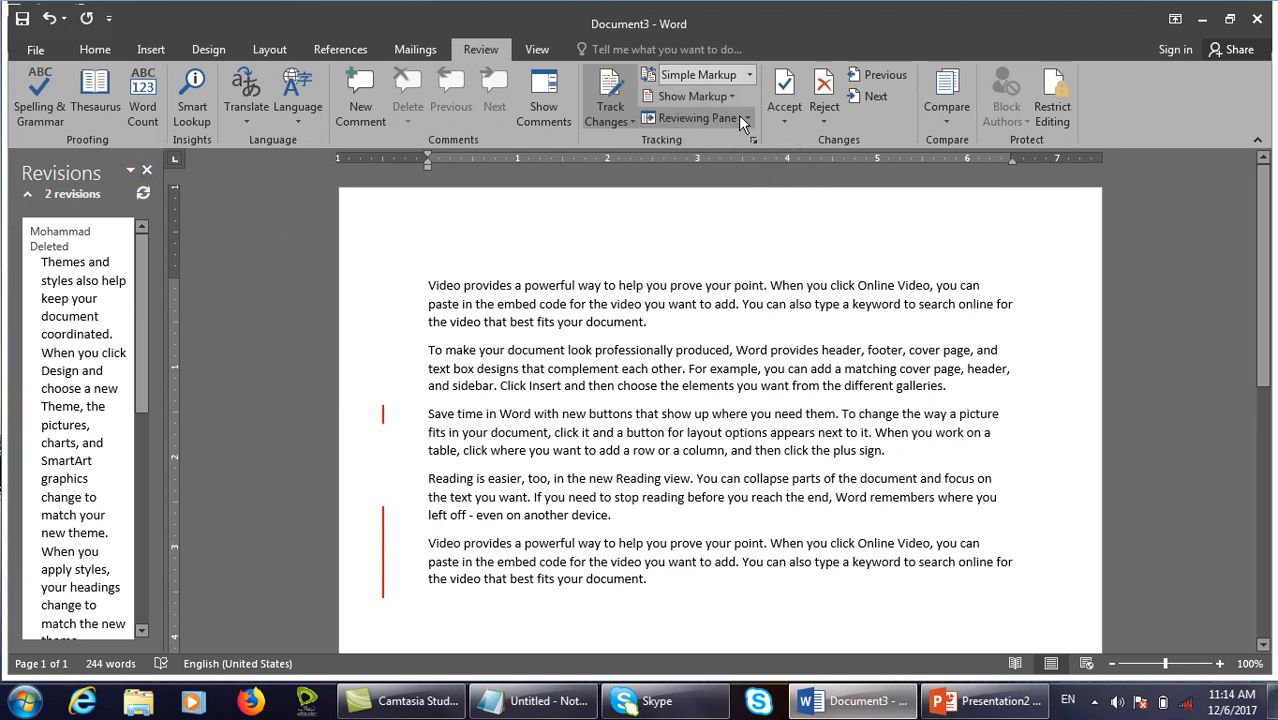
left_click(146, 171)
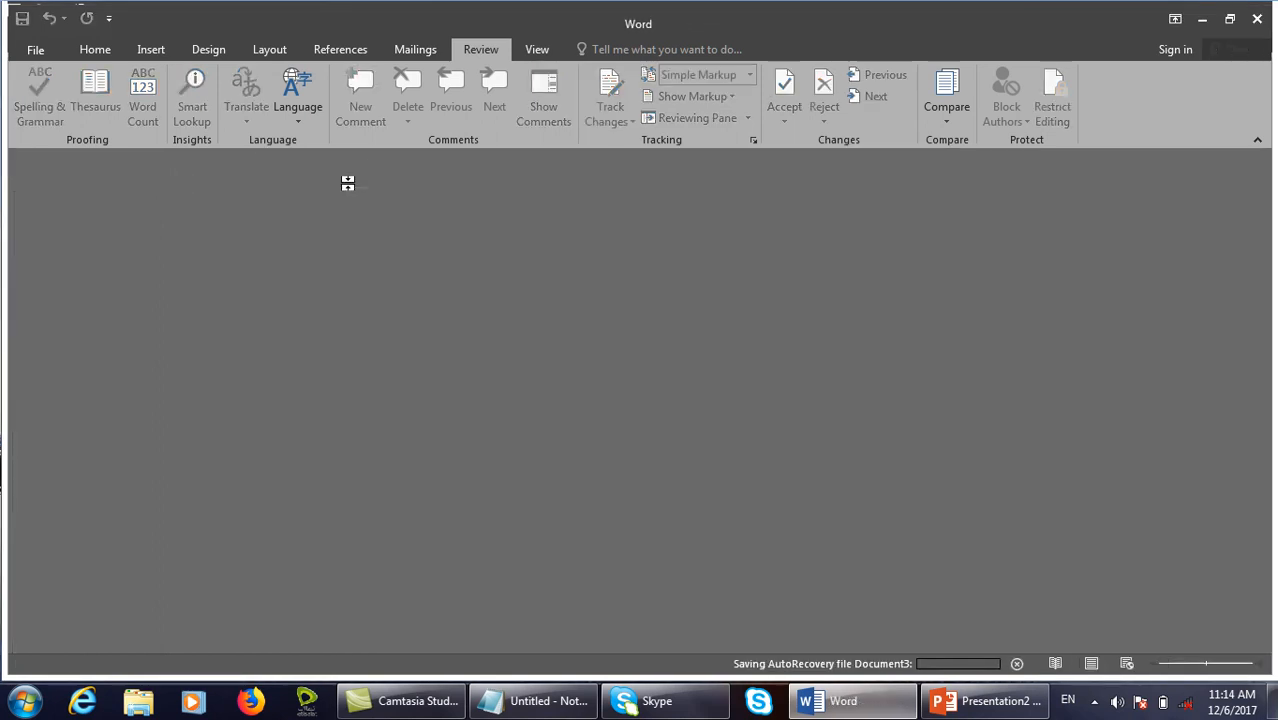
Create Document4 with =rand() sample paragraphs and turn on Track Changes.
key("ctrl+n")
type("=rand(")
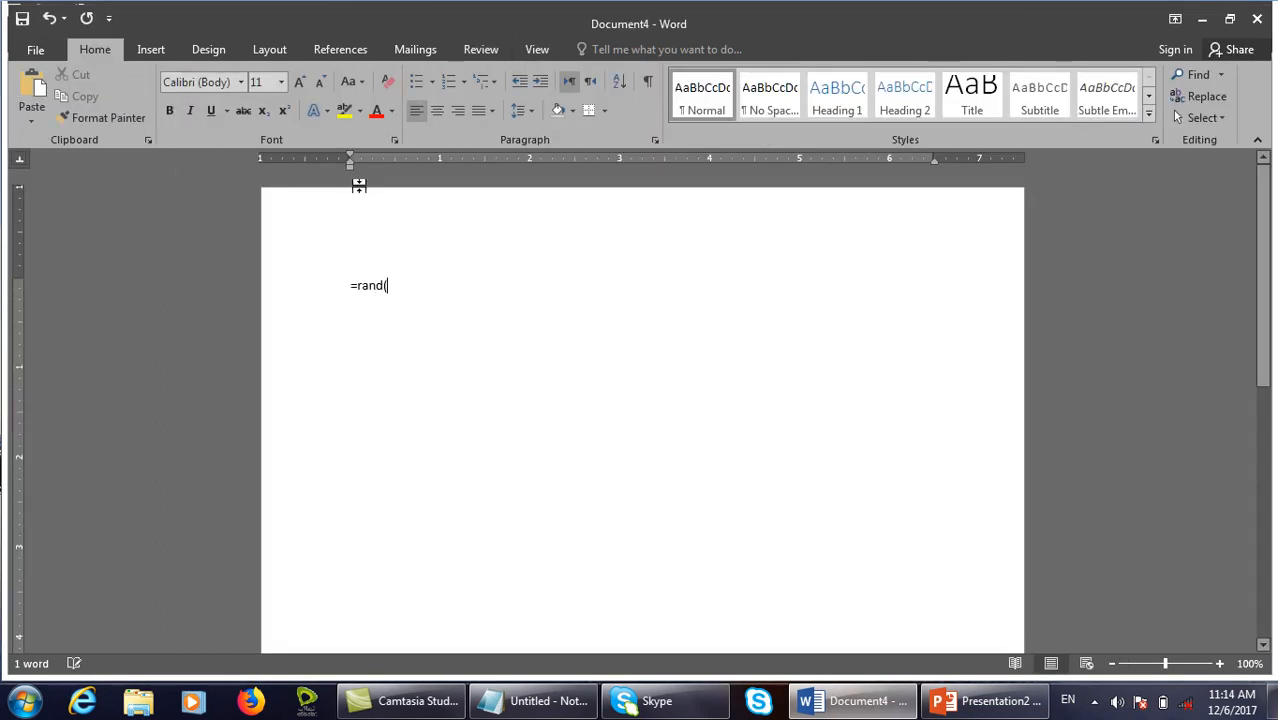
type(")")
key("Return")
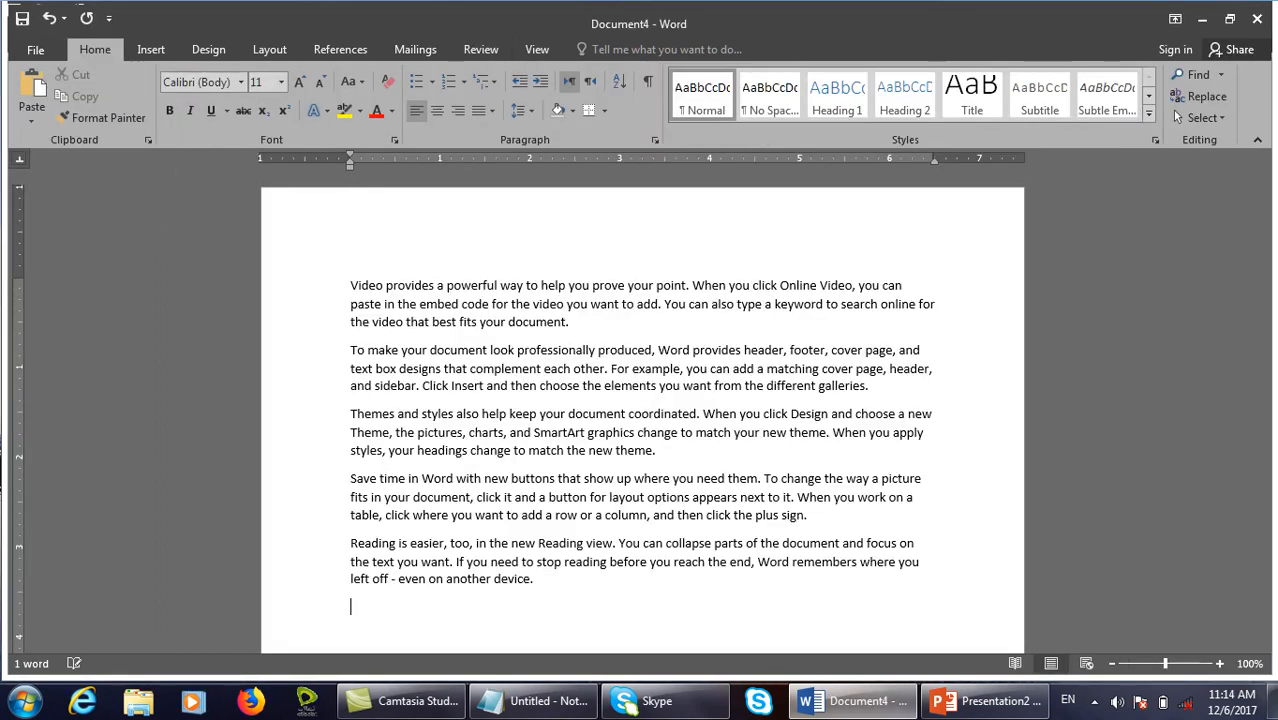
left_click(418, 48)
left_click(480, 49)
left_click(612, 119)
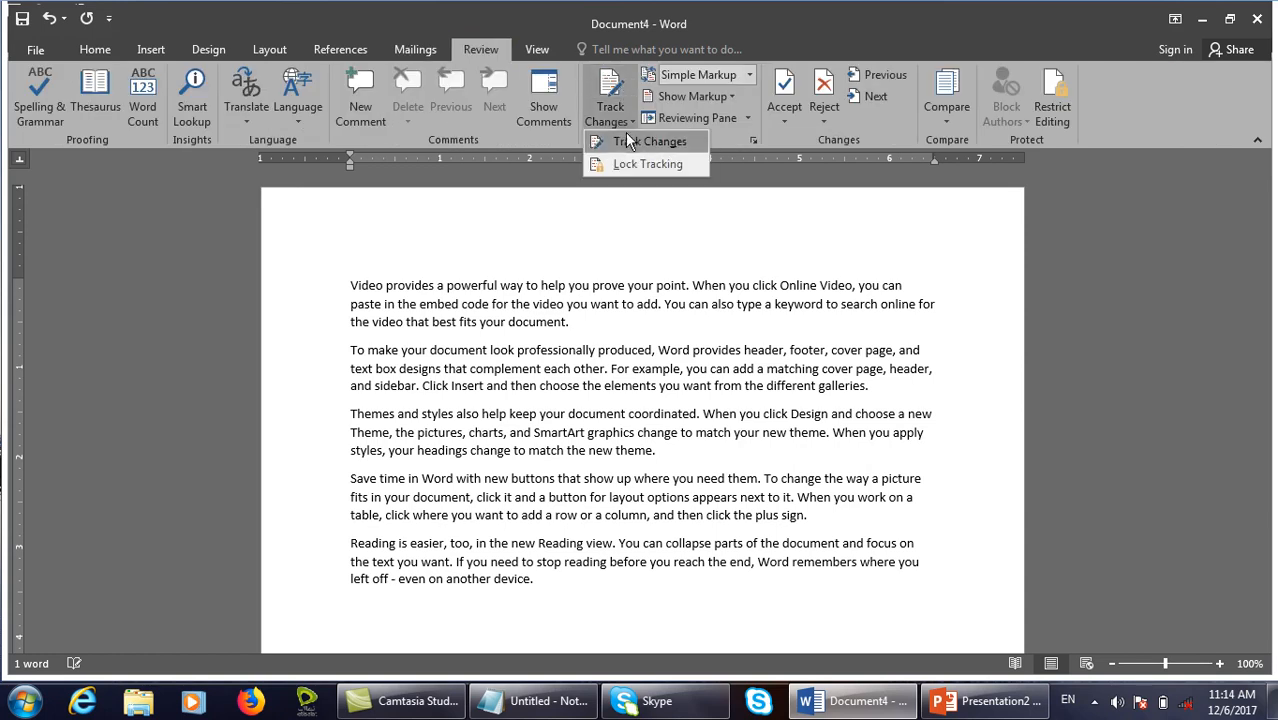
left_click(648, 141)
Make the first paragraph bold, italic, red and Times New Roman.
left_click_drag(630, 338, 308, 270)
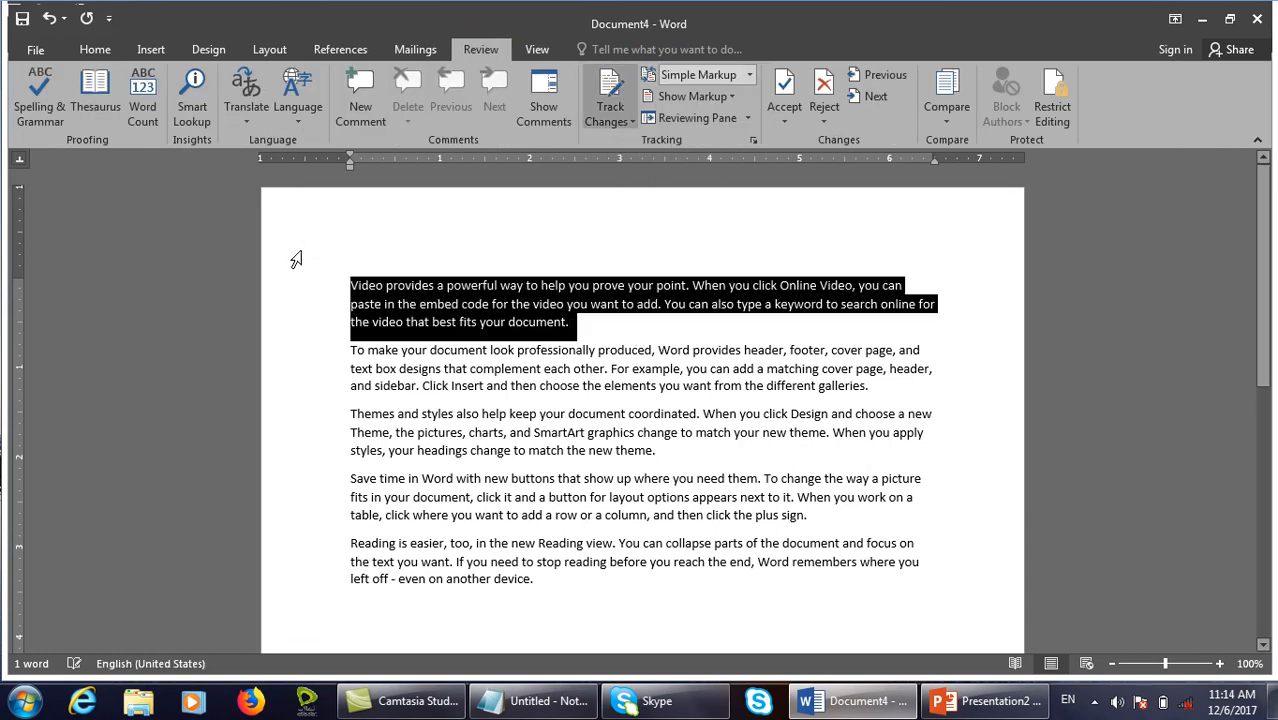
key("ctrl+b")
left_click(110, 49)
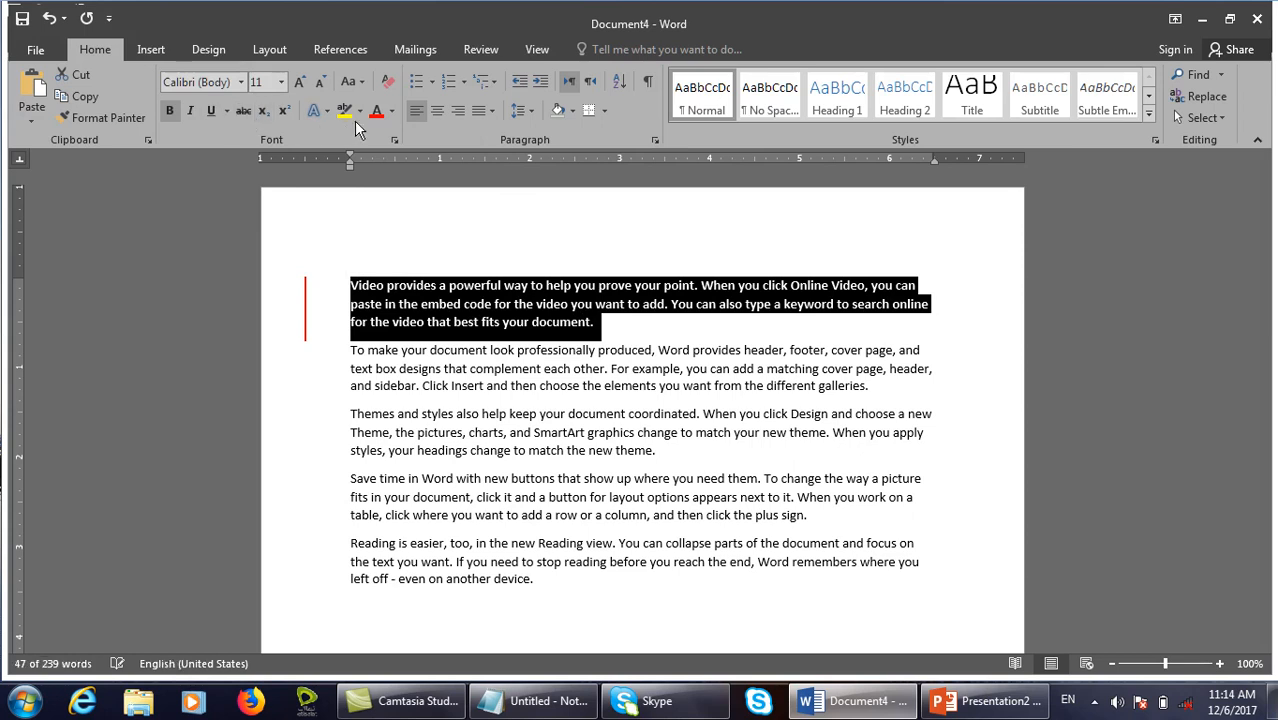
left_click(344, 110)
left_click(191, 111)
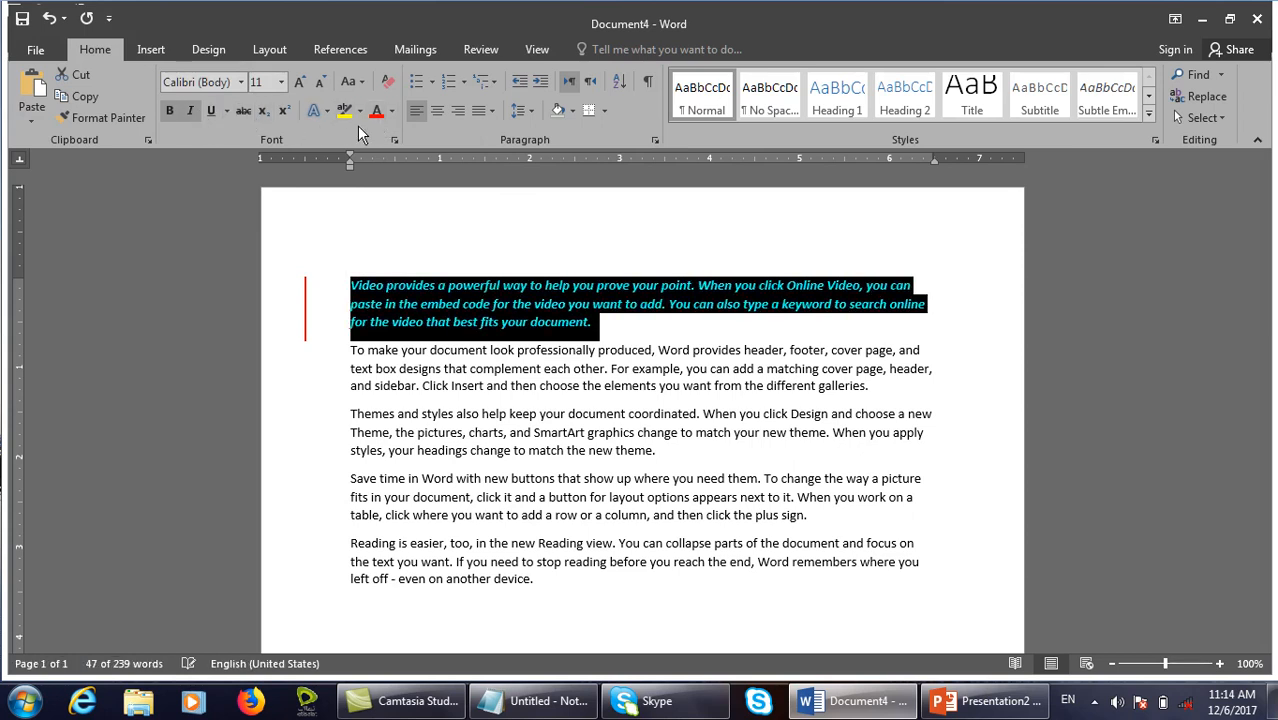
left_click(241, 83)
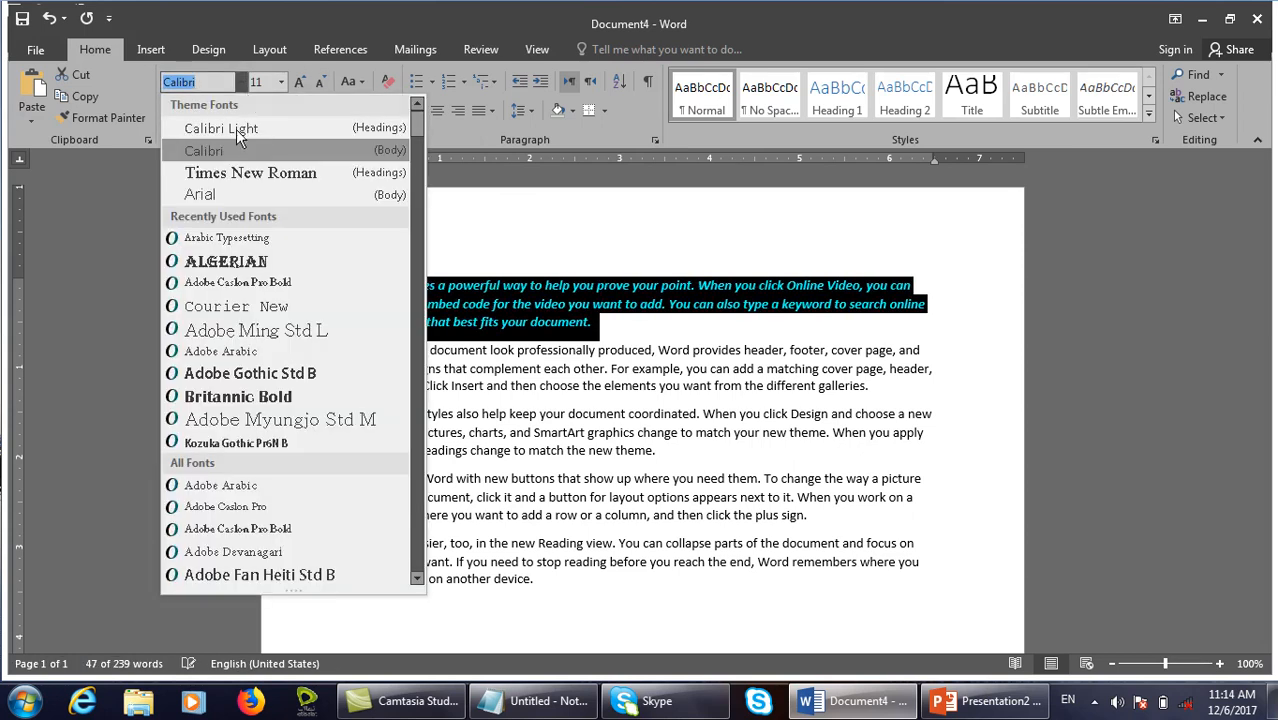
left_click(267, 175)
left_click(600, 332)
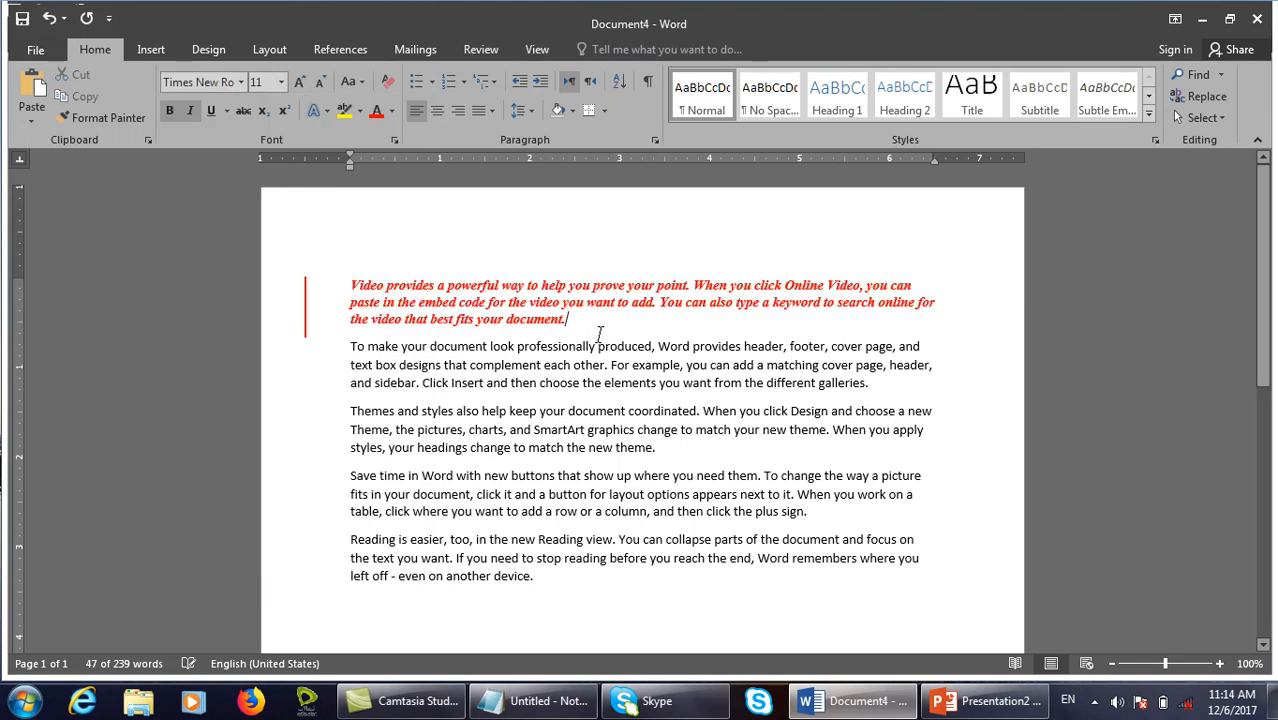
left_click(477, 45)
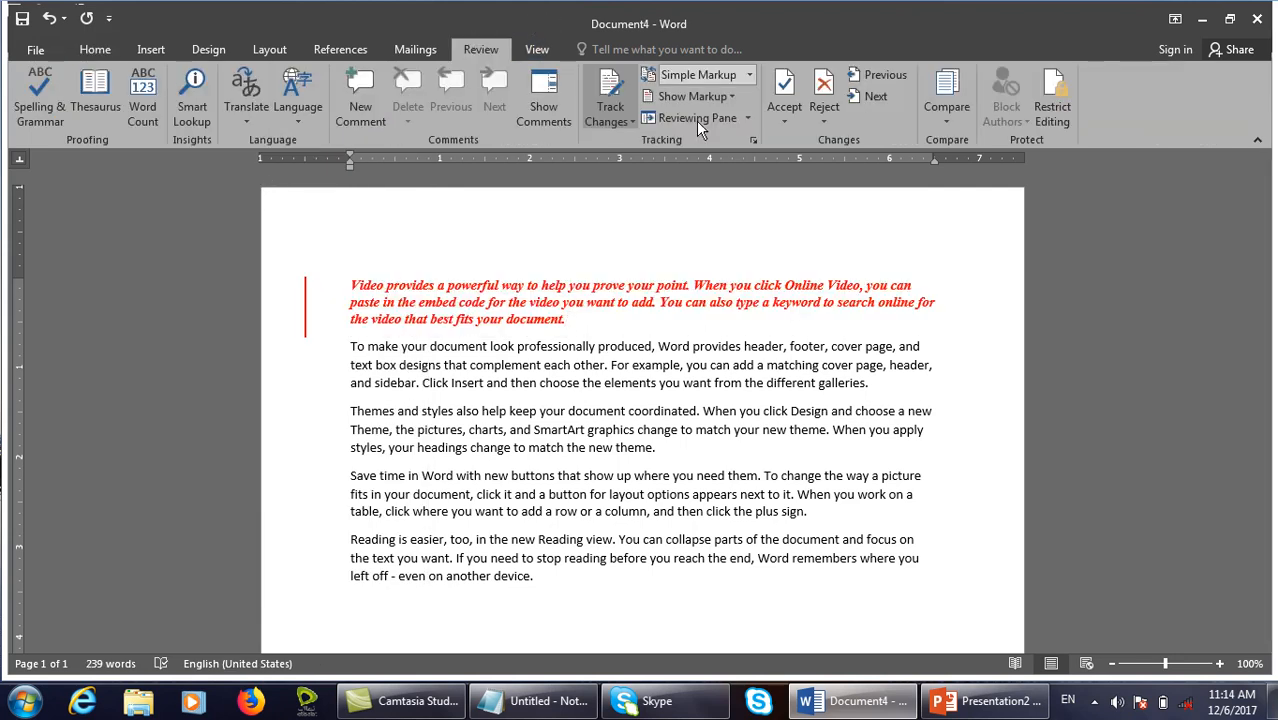
Toggle Formatting markup off and back on, leaving the display level unchanged.
left_click(686, 78)
left_click(795, 220)
left_click(692, 96)
left_click(701, 189)
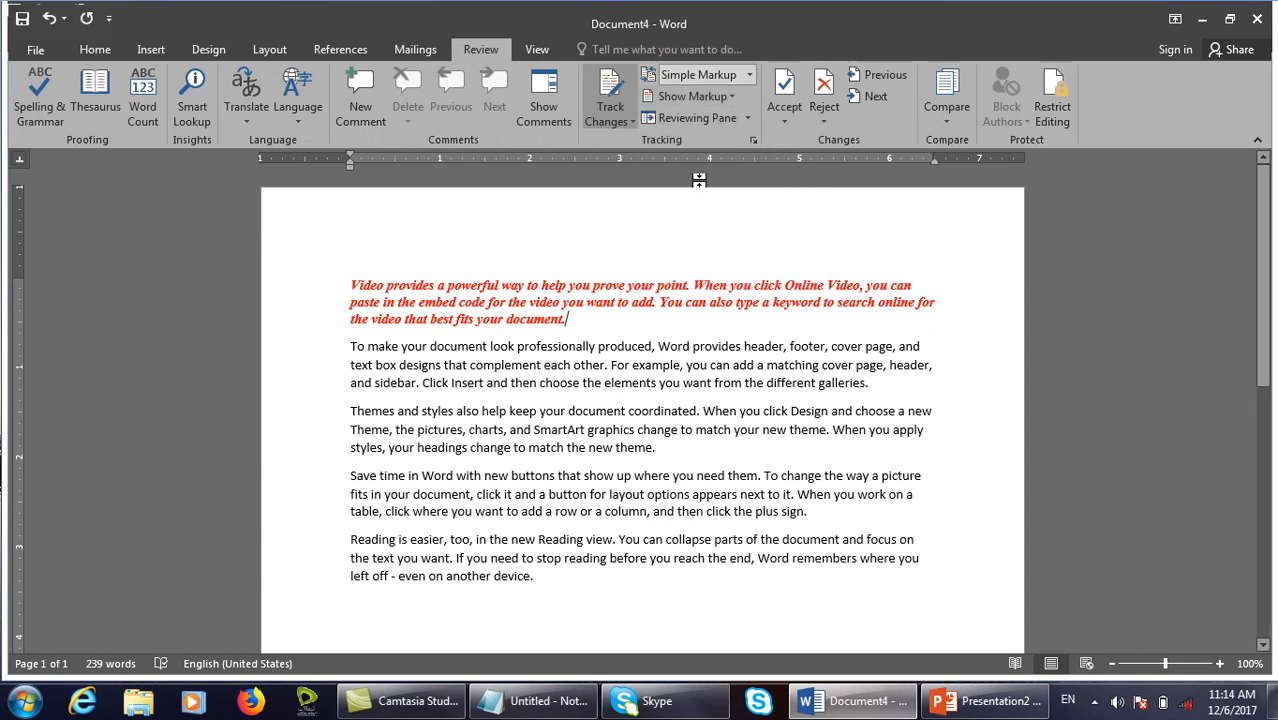
left_click(712, 96)
left_click(694, 187)
Set Display for Review to All Markup and re-toggle Formatting markup to show the balloon.
left_click(748, 75)
left_click(707, 115)
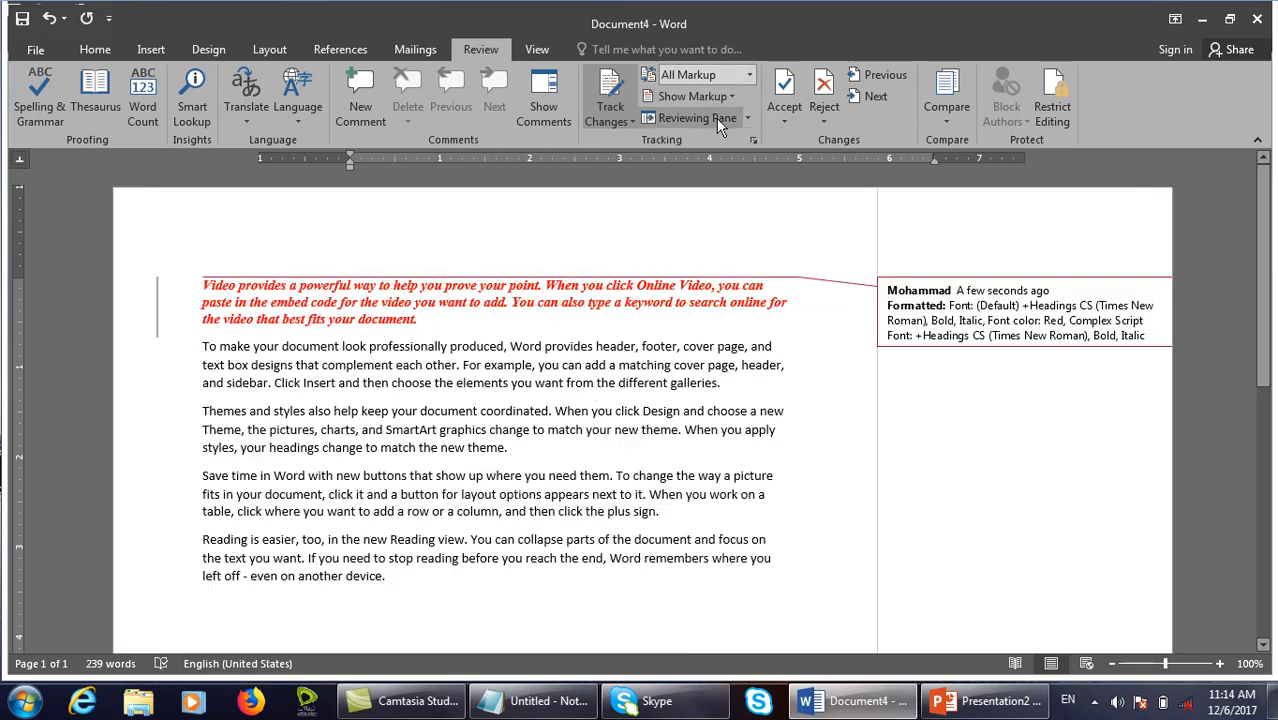
left_click(692, 96)
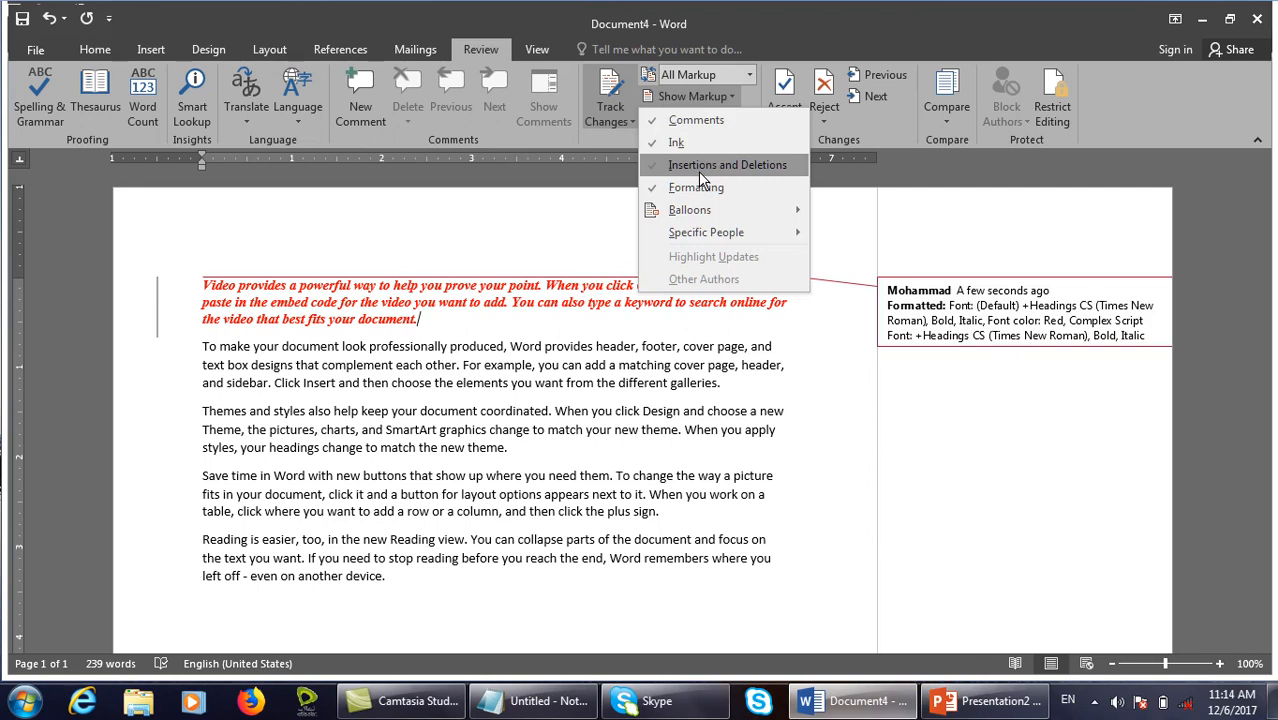
left_click(697, 187)
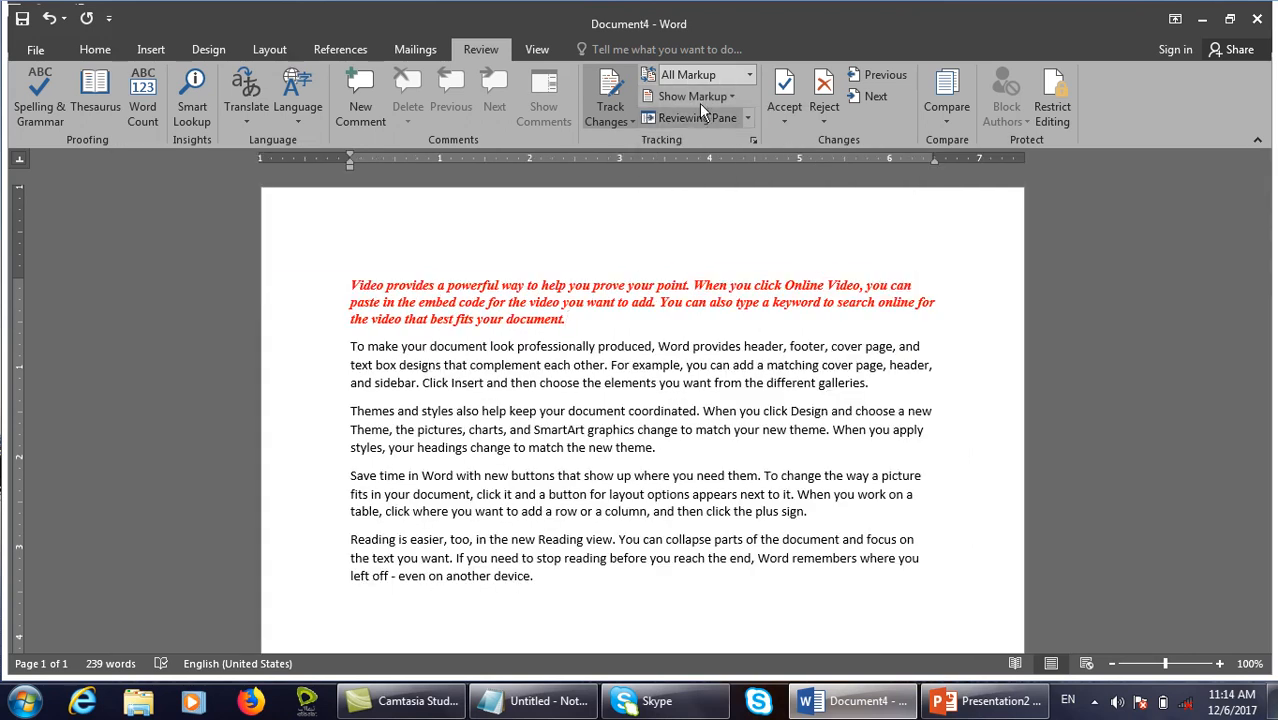
left_click(699, 98)
left_click(710, 185)
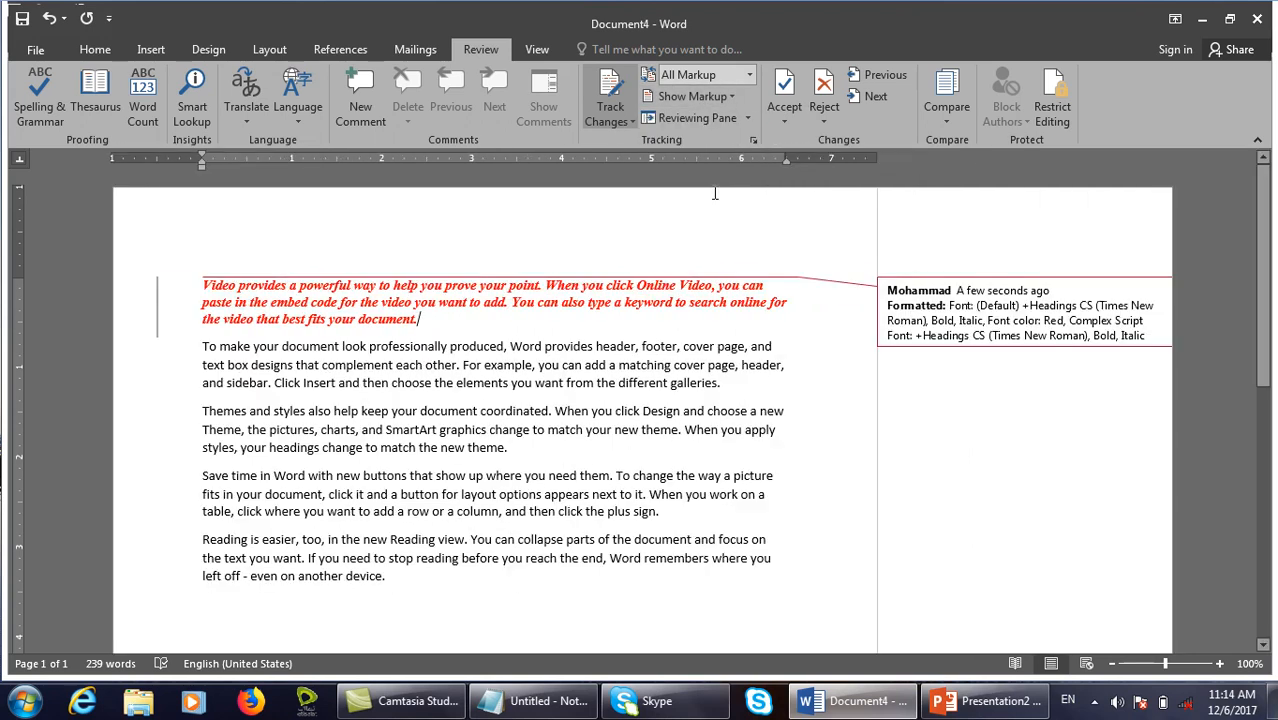
left_click(700, 100)
mouse_move(703, 214)
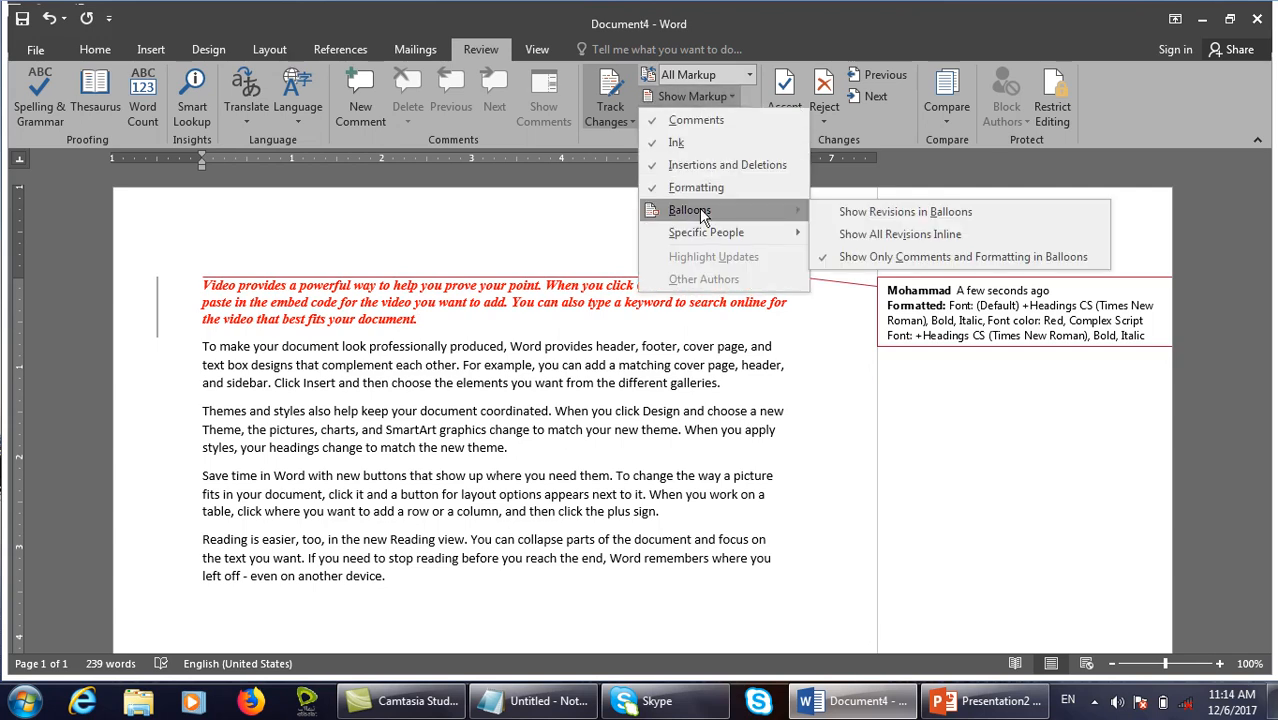
left_click(1015, 398)
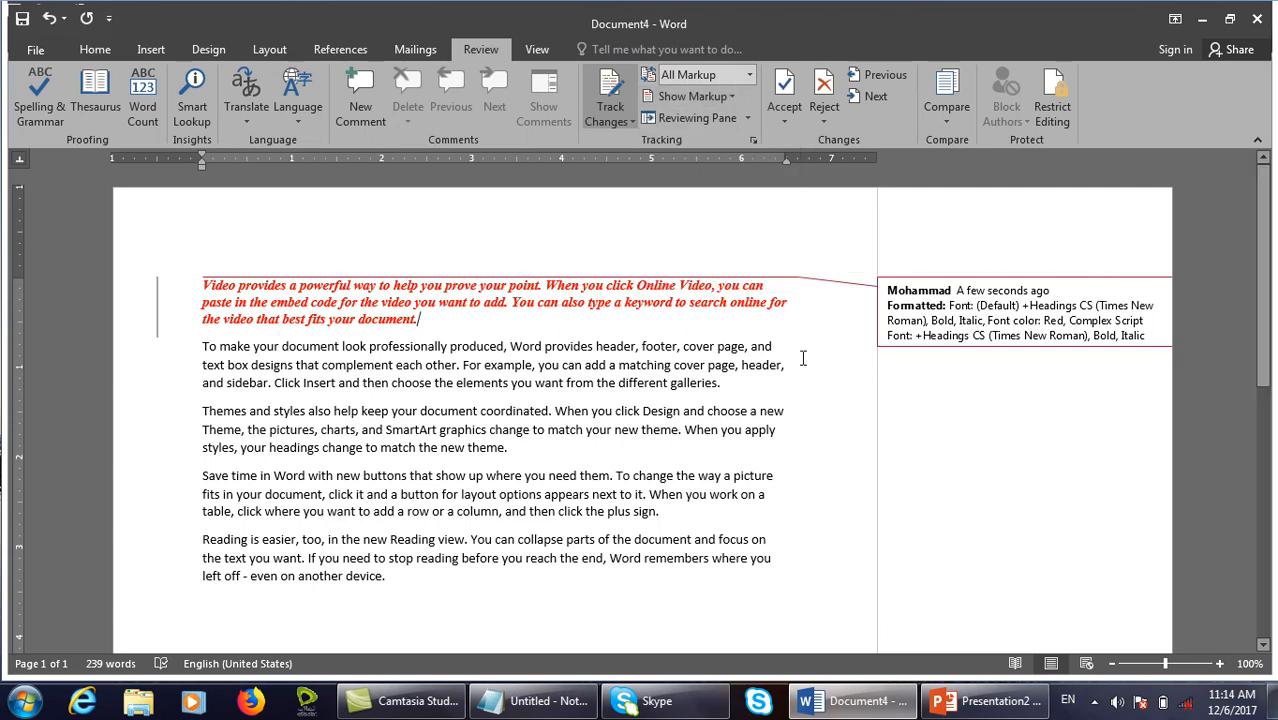
Delete the Themes paragraph and make the Reading paragraph bold, italic and underlined.
left_click_drag(508, 447, 202, 410)
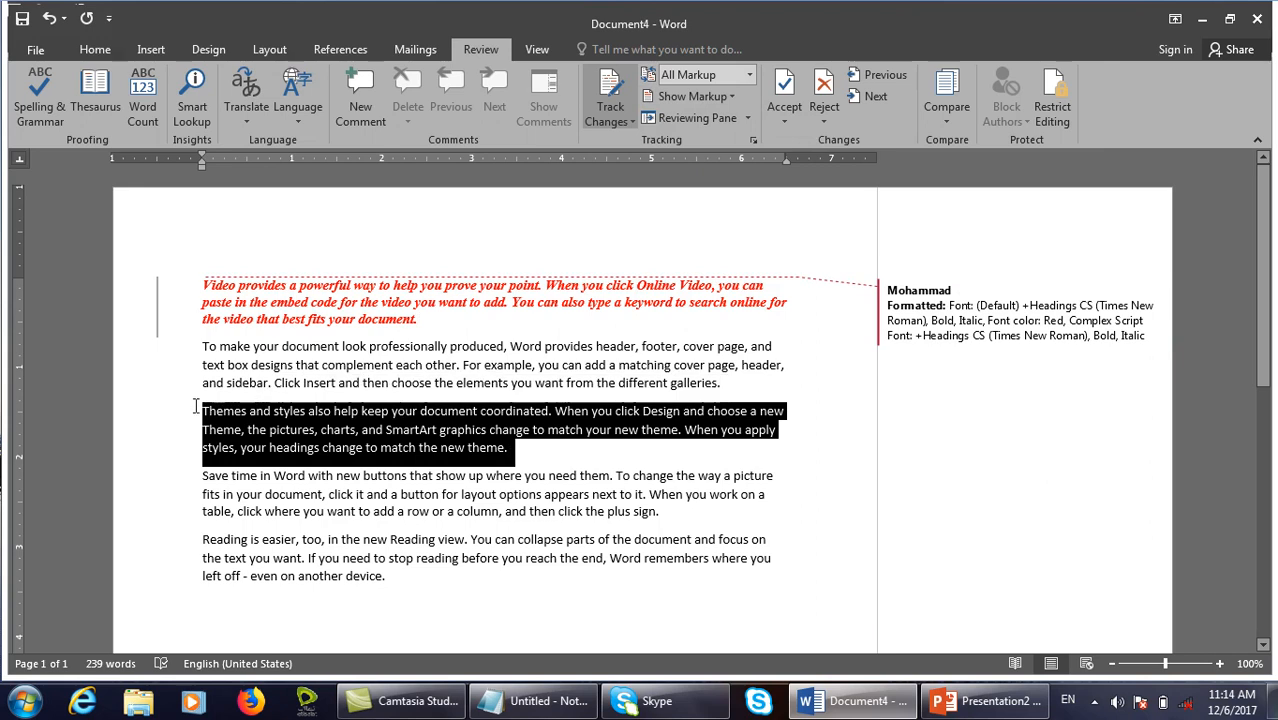
key("Delete")
left_click_drag(390, 588, 202, 540)
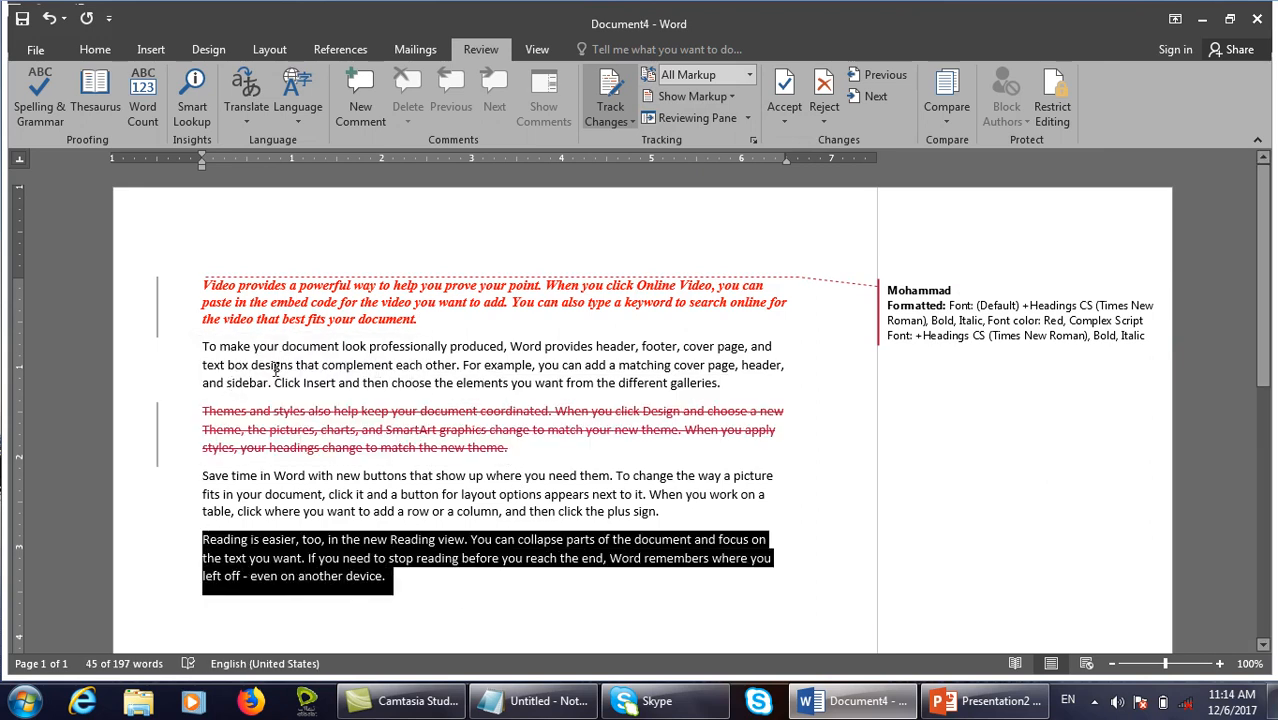
left_click(95, 52)
left_click(170, 112)
left_click(190, 110)
left_click(210, 110)
left_click(790, 390)
Add the comment 'jdfh' on 'it. When you', then jump to the first paragraph's formatting change.
left_click_drag(692, 495, 636, 495)
left_click(481, 50)
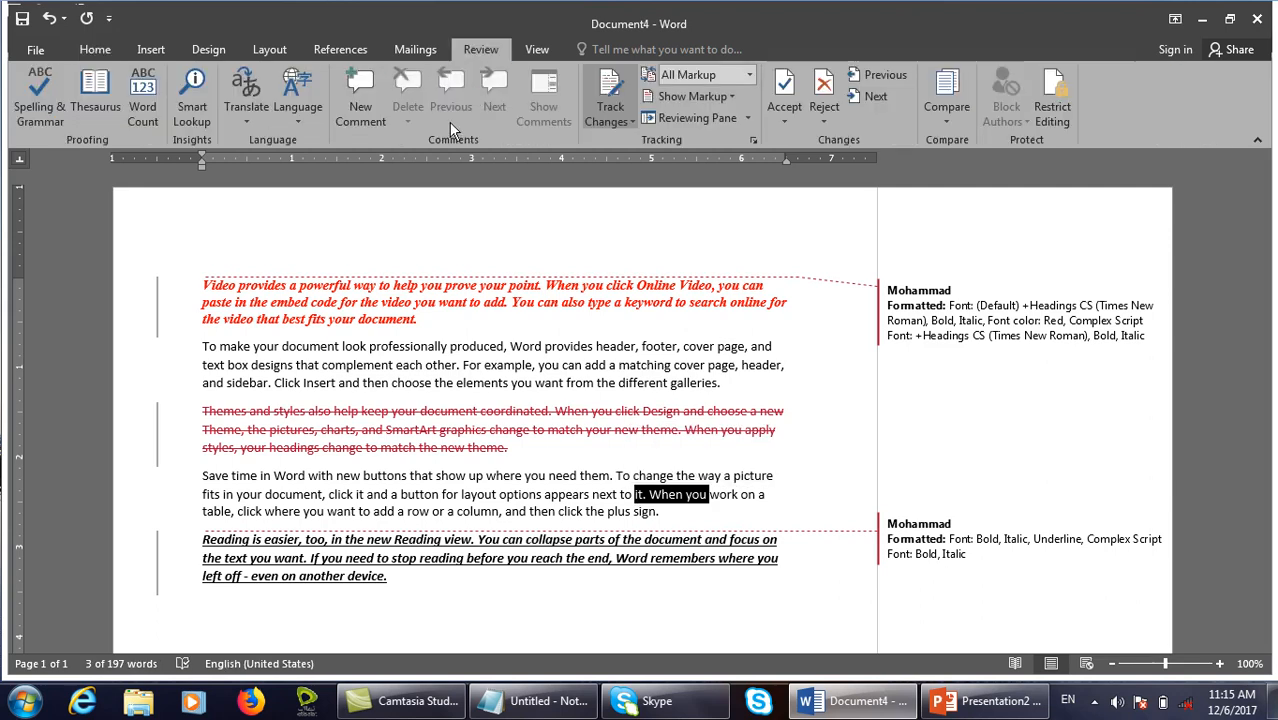
left_click(362, 100)
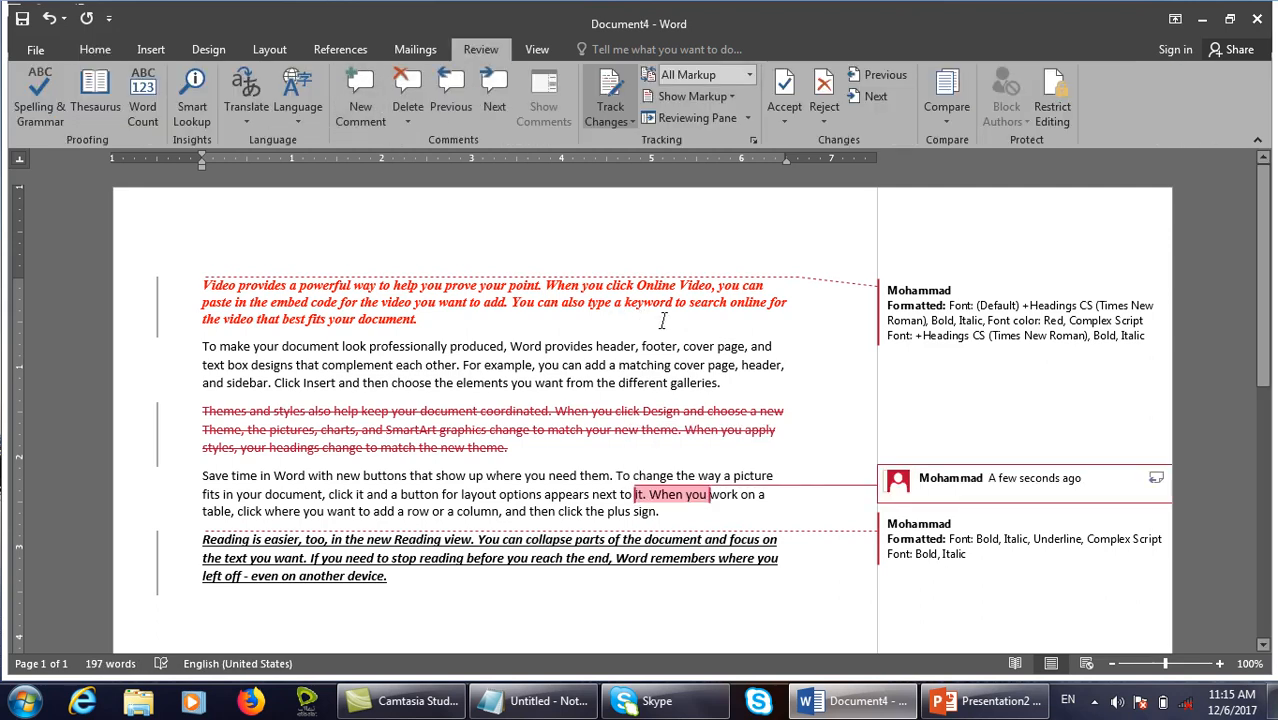
type("jdfhjksdhfjksdhf")
left_click(732, 385)
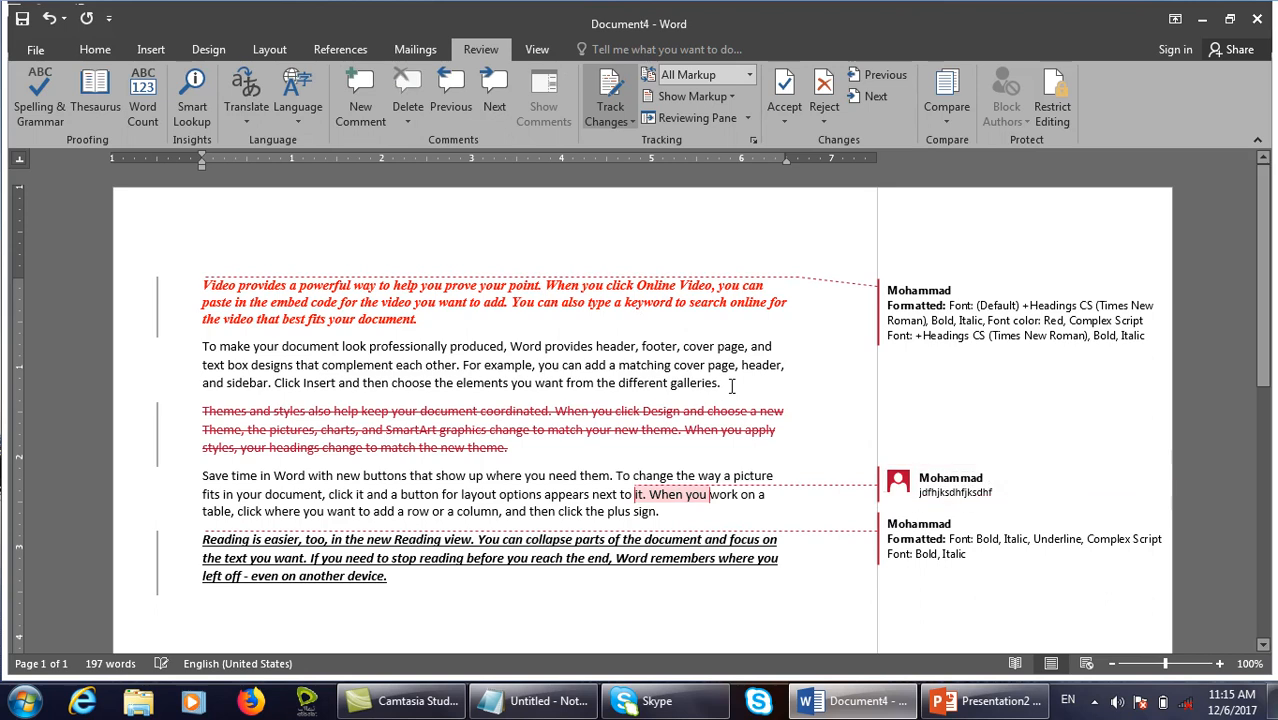
key("ctrl+shift+d")
mouse_move(859, 263)
left_mouse_down()
mouse_move(998, 357)
mouse_move(1200, 396)
left_mouse_up()
key("ctrl+shift+d")
left_click(886, 325)
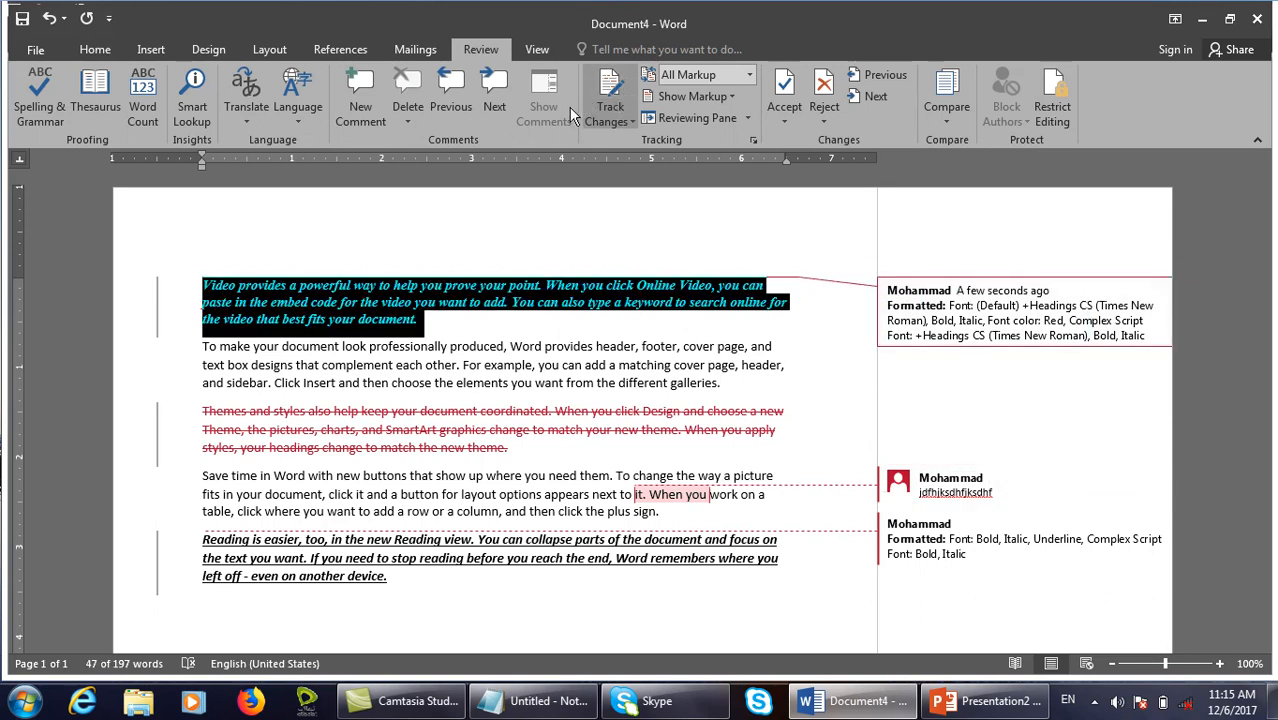
left_click(728, 101)
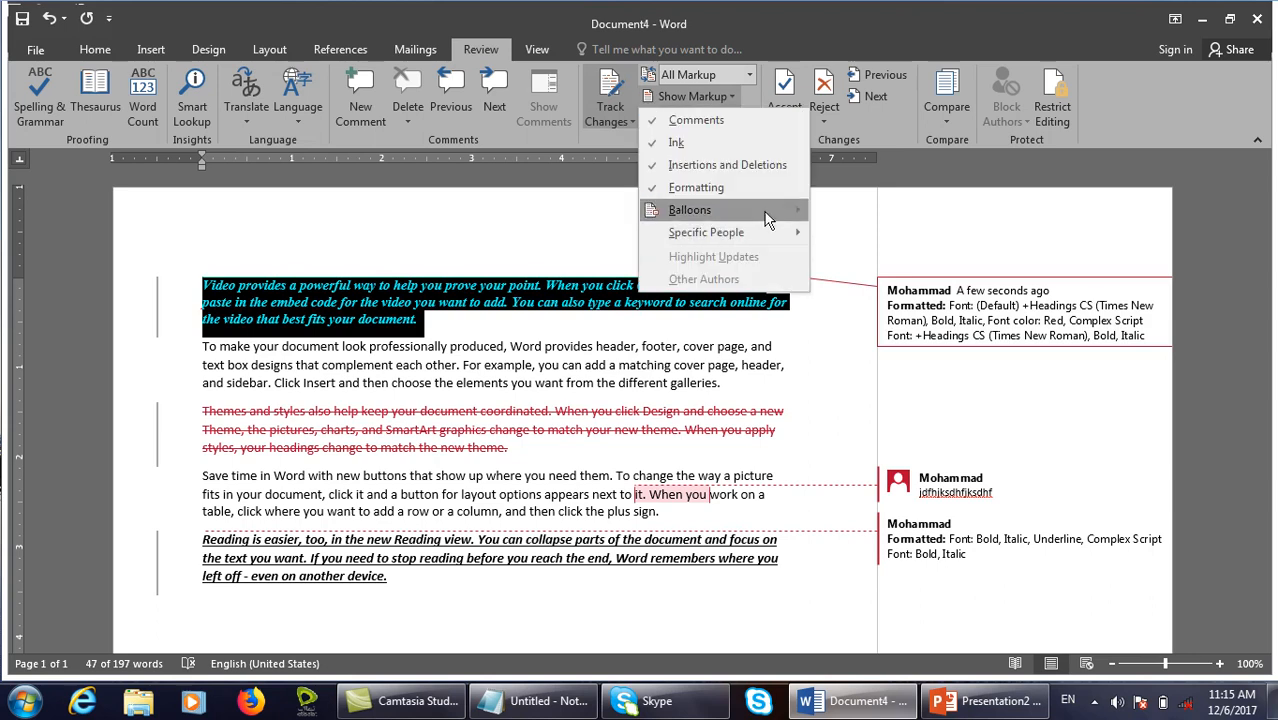
mouse_move(769, 214)
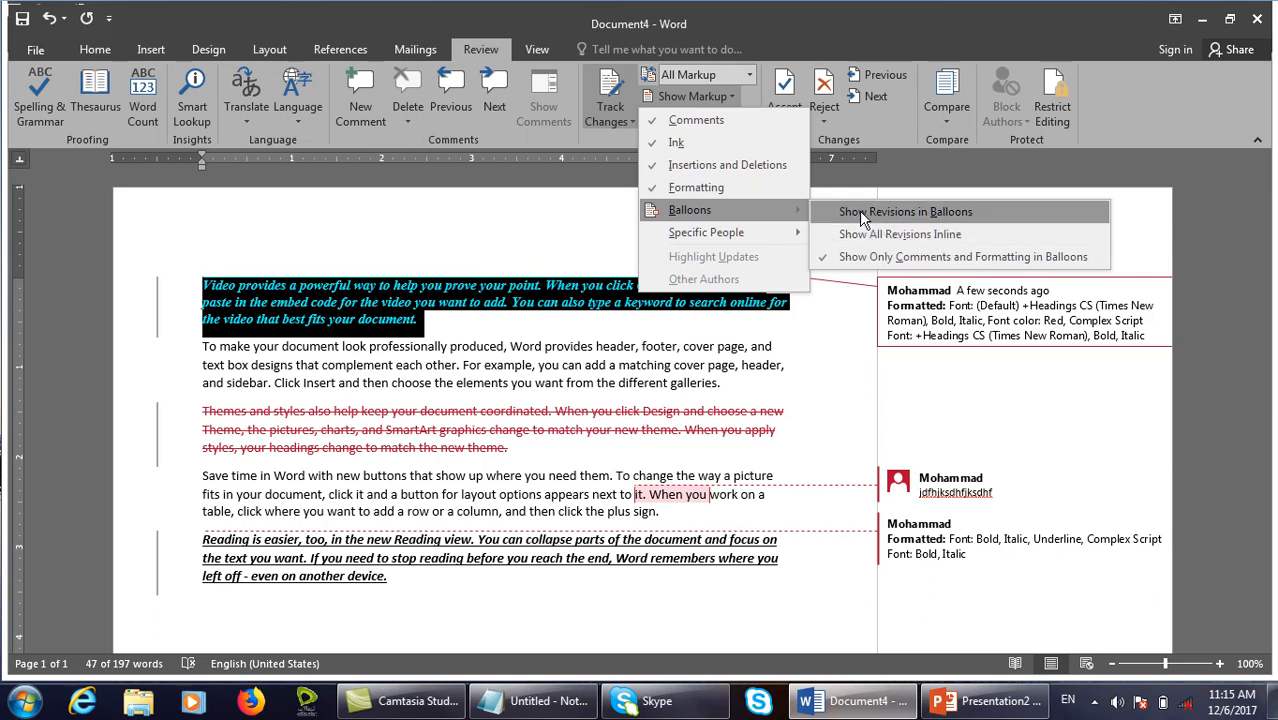
left_click(934, 211)
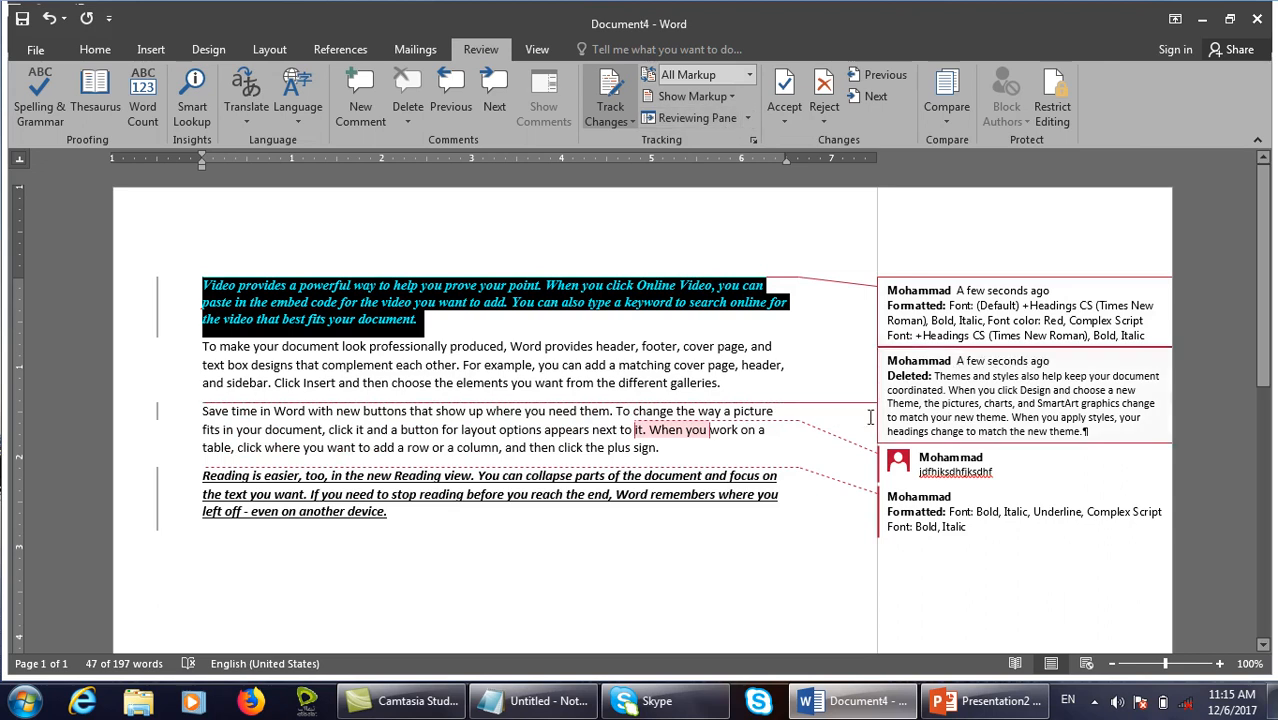
left_click(706, 96)
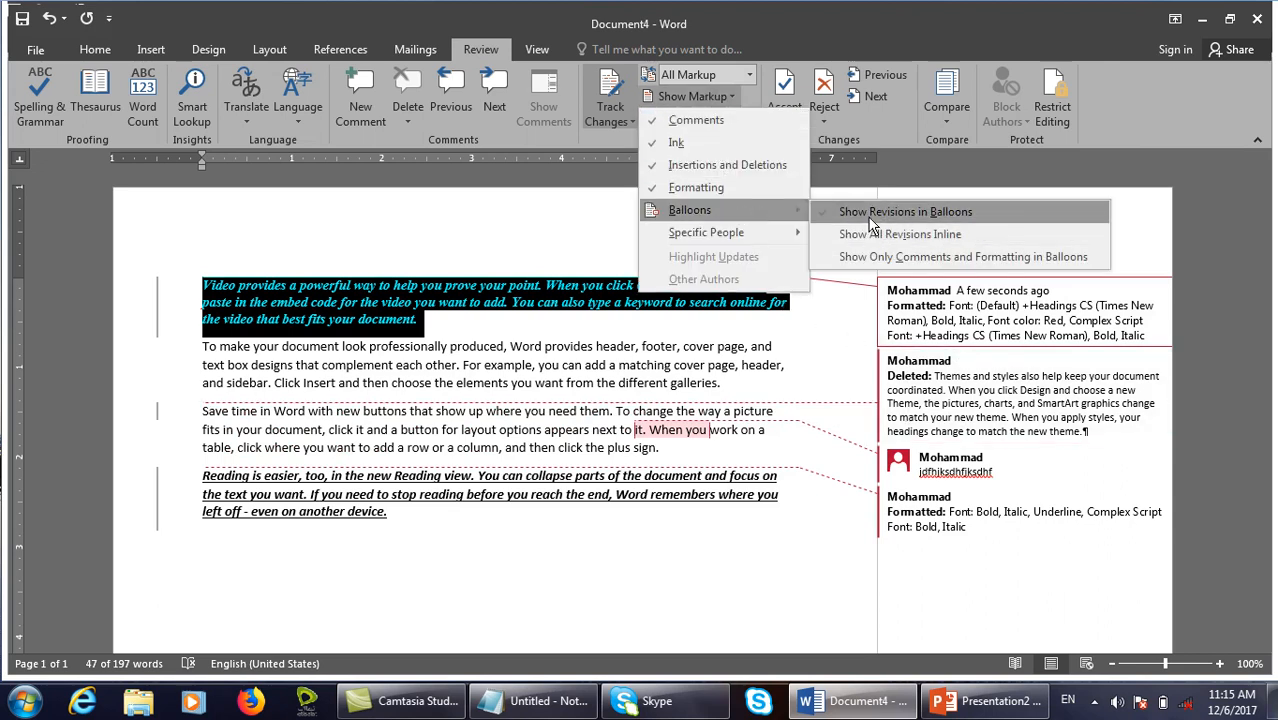
left_click(930, 236)
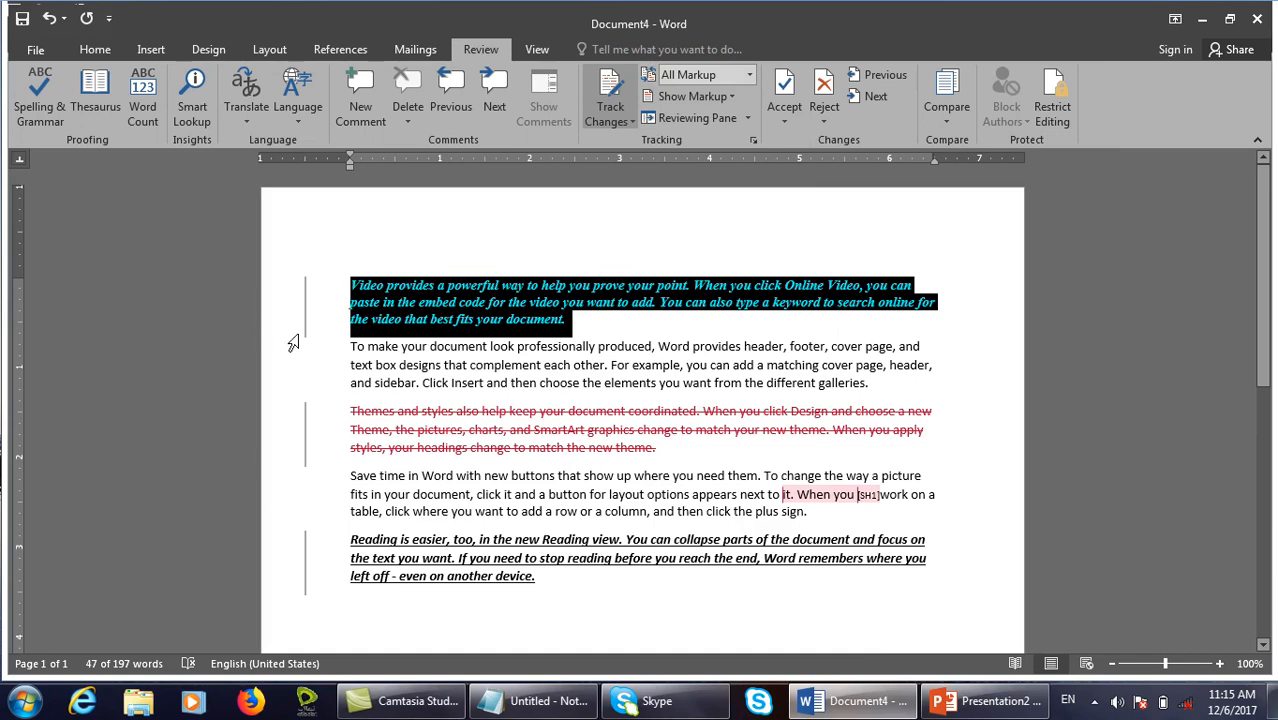
left_click(707, 100)
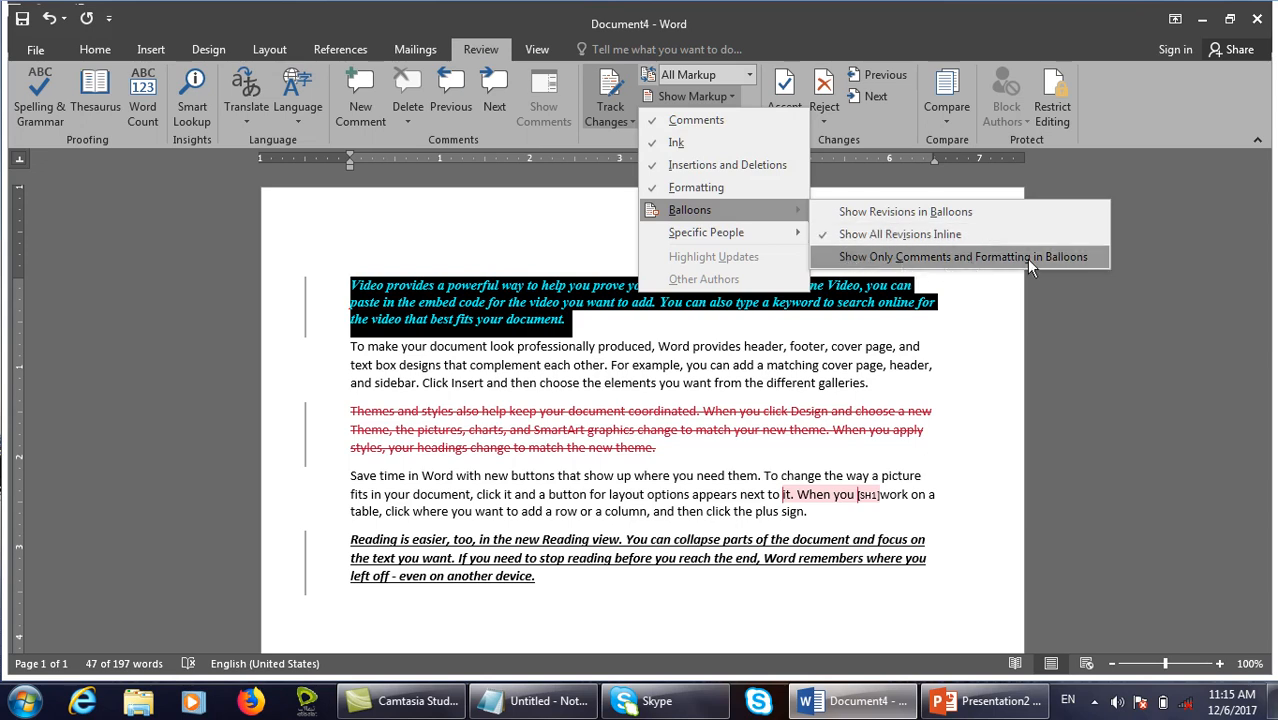
left_click(1026, 257)
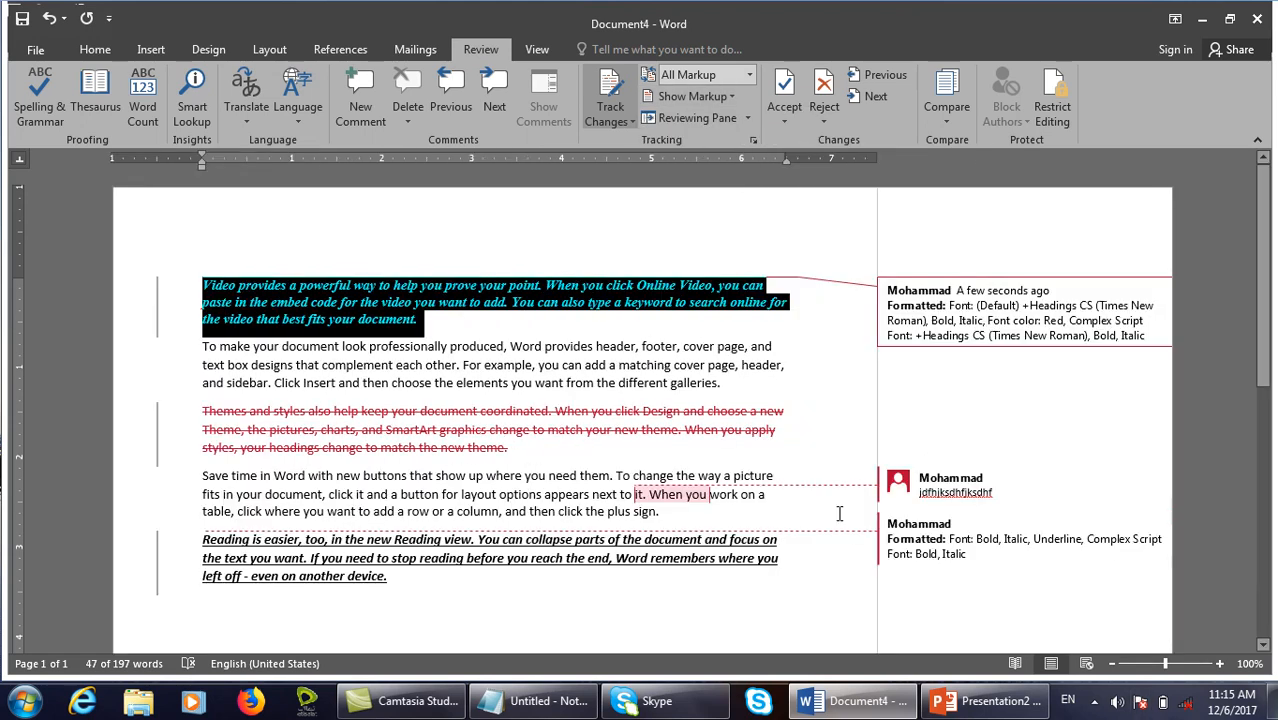
left_click_drag(522, 455, 202, 410)
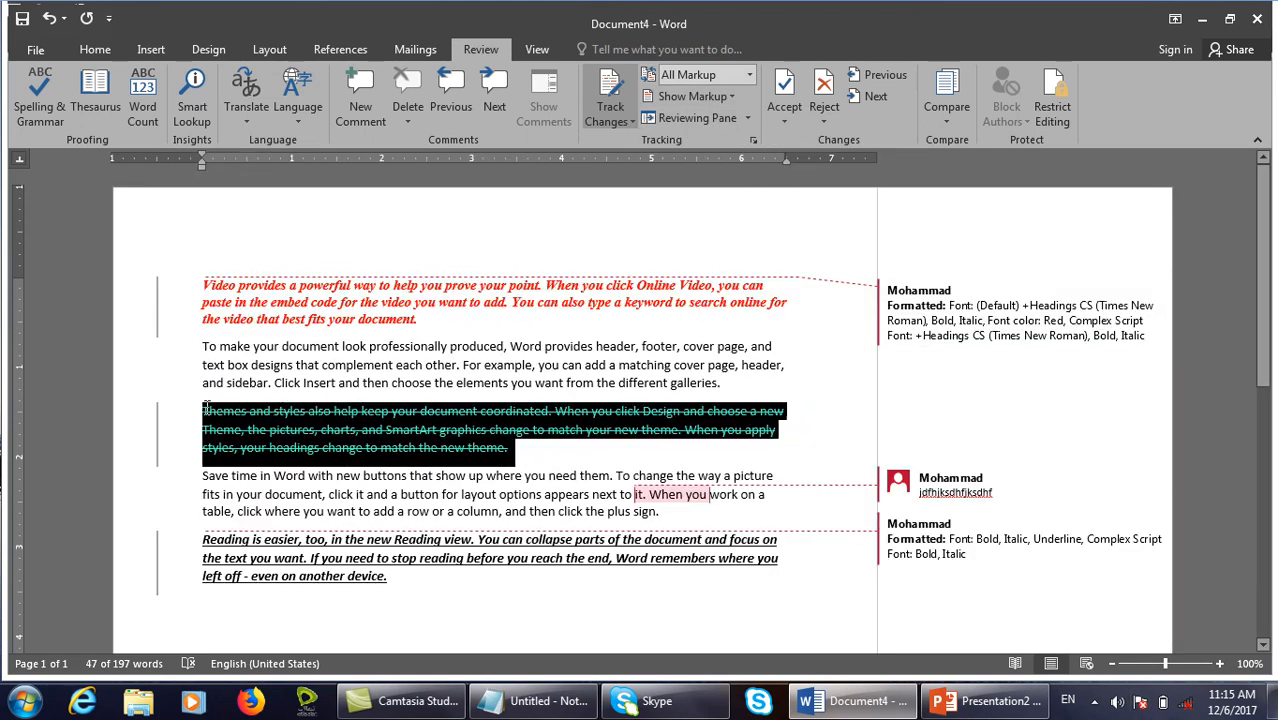
left_click(822, 385)
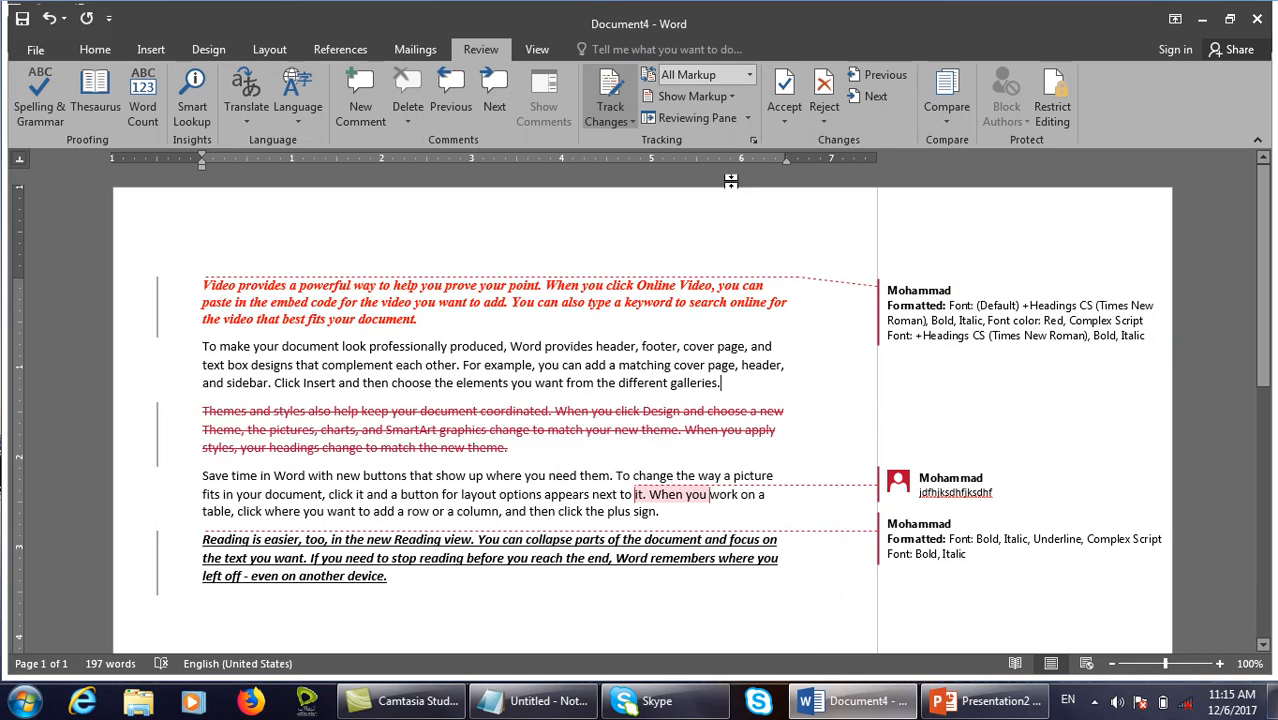
left_click(694, 100)
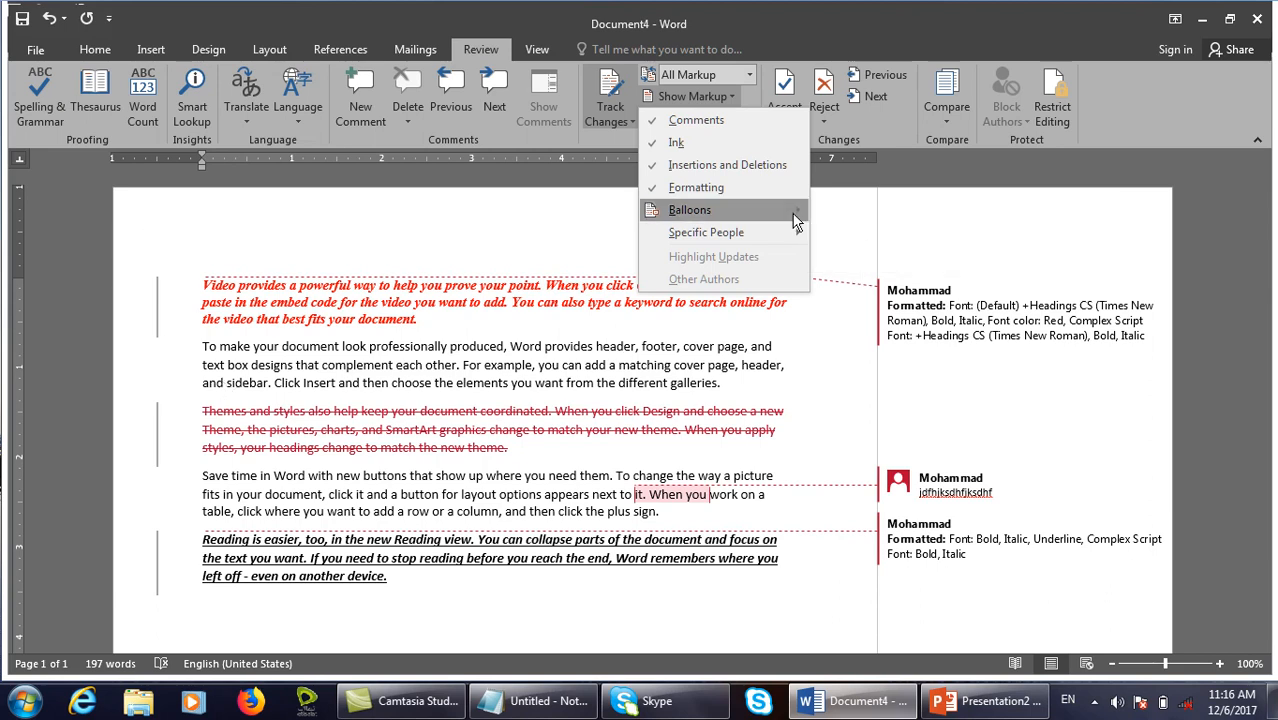
mouse_move(795, 211)
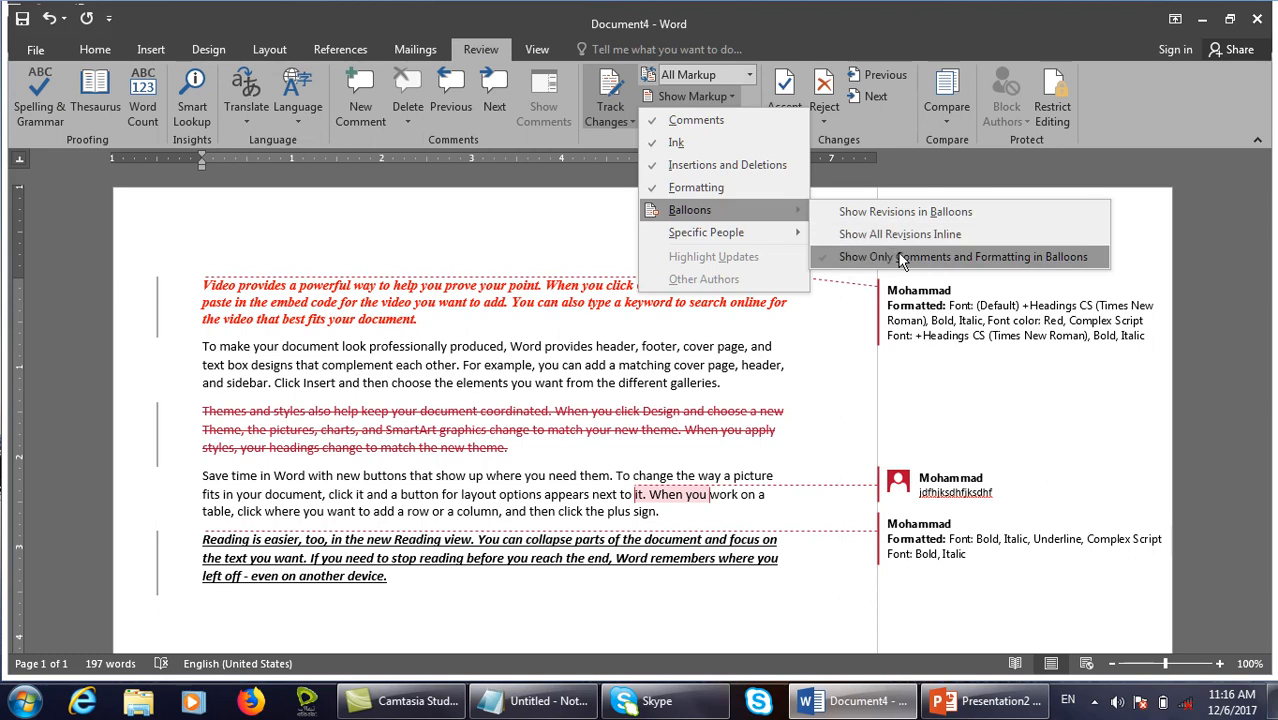
mouse_move(757, 234)
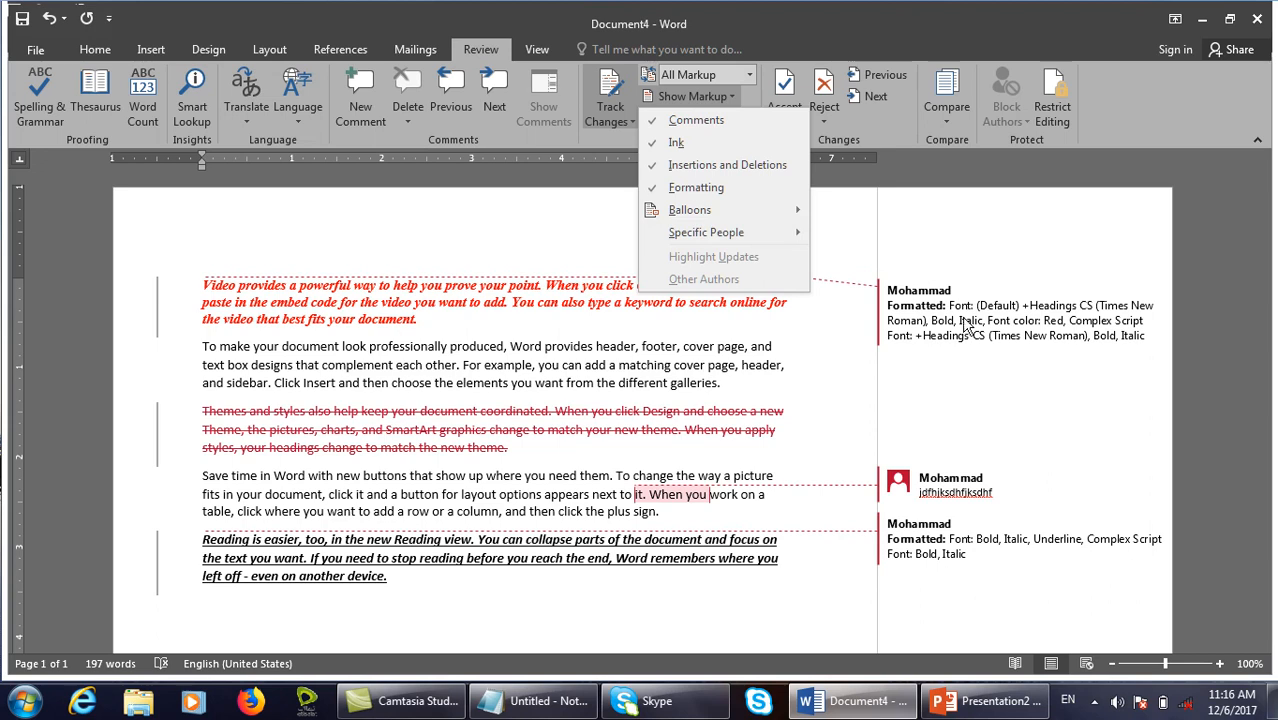
left_click(622, 347)
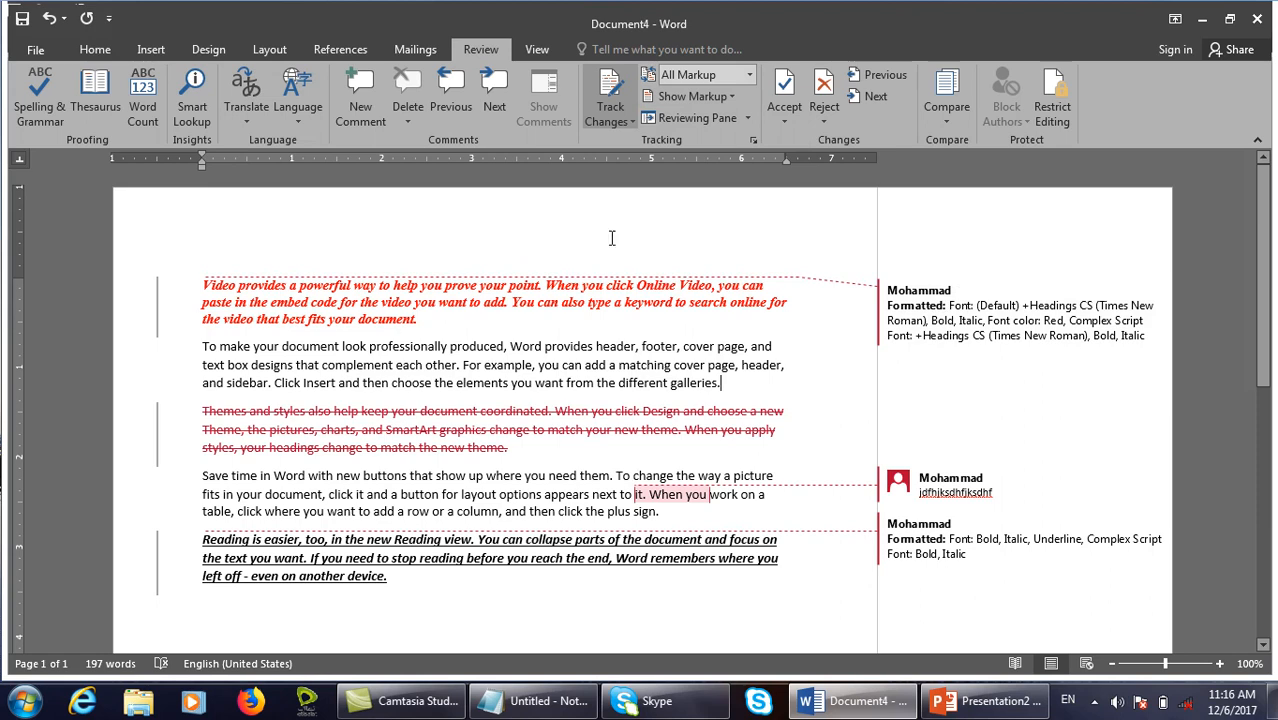
Replace the Word user name in Options with a new reviewer's name.
left_click(35, 49)
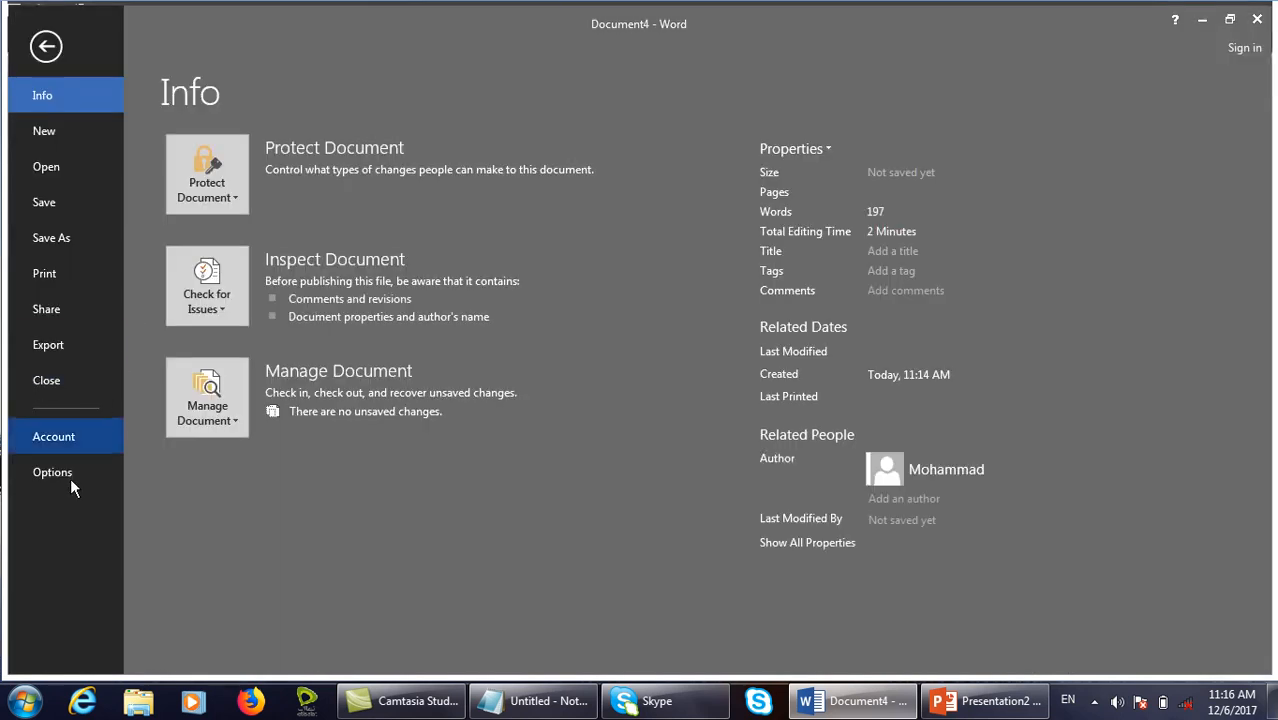
left_click(48, 471)
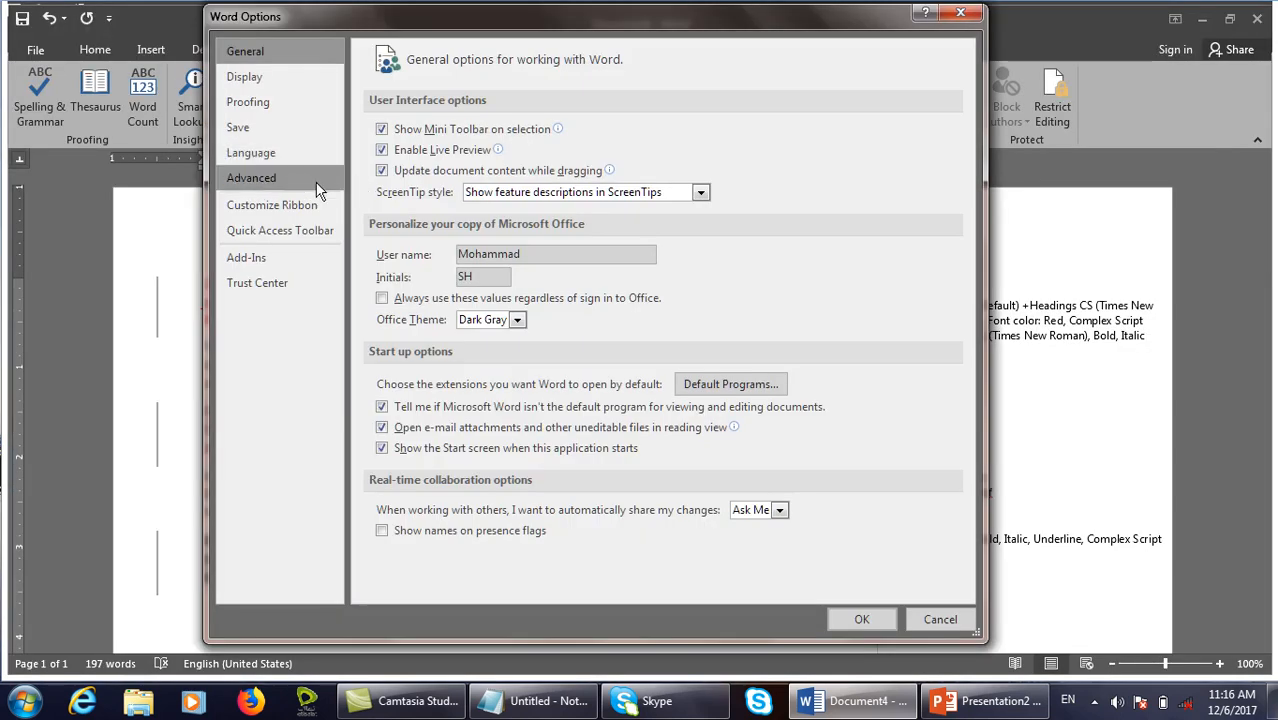
left_click_drag(570, 254, 413, 203)
type("Eman")
key("Return")
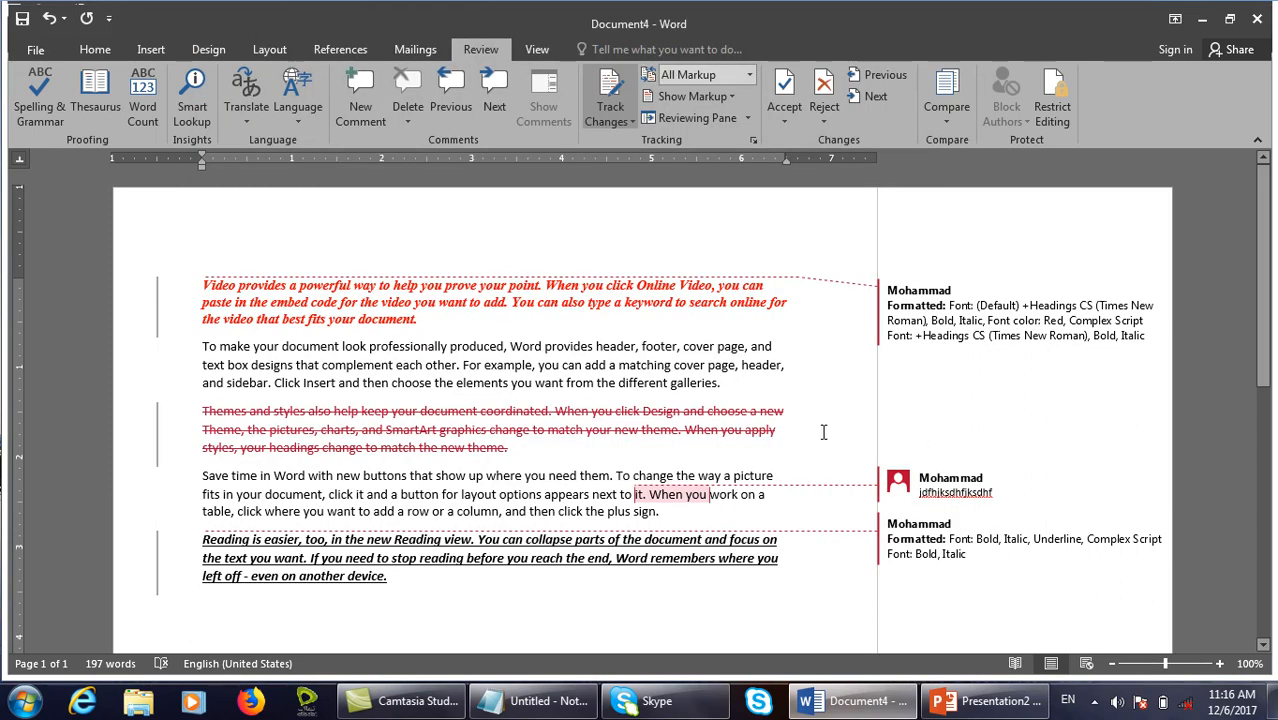
Bold 'from the different galleries.' and make 'document, click it and' red italic.
left_click_drag(716, 390, 567, 386)
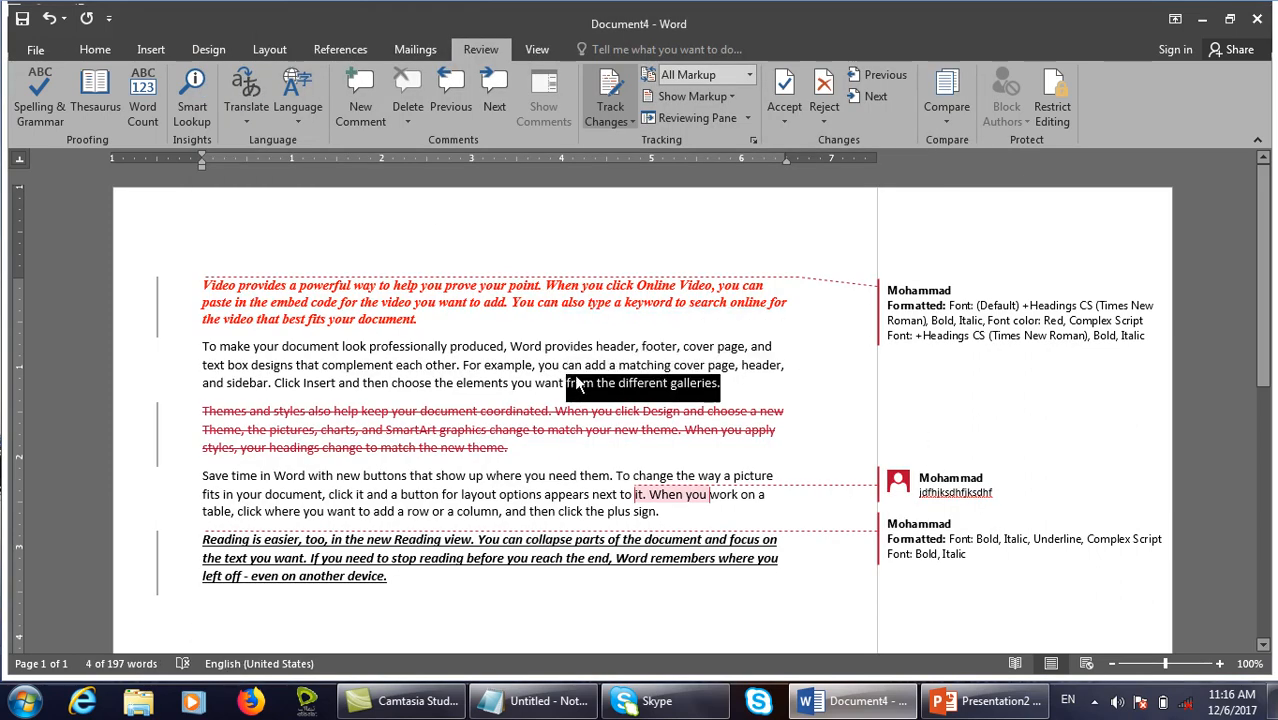
key("ctrl+b")
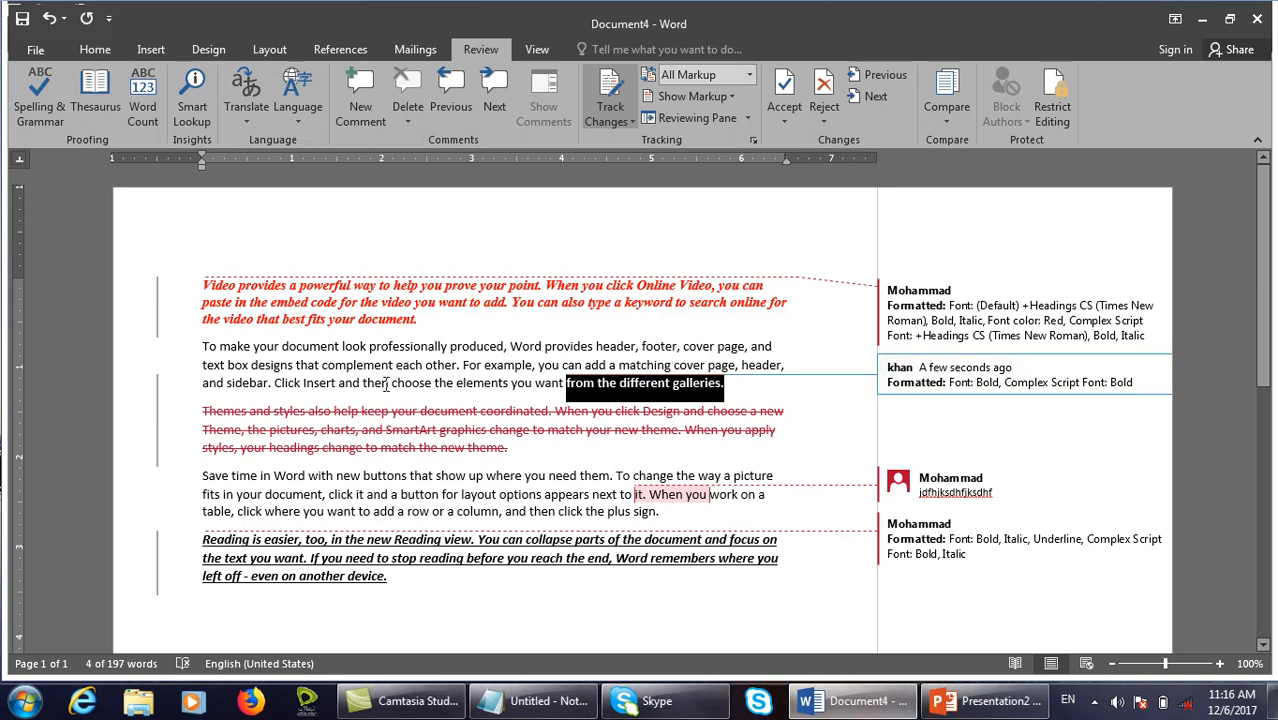
left_click_drag(386, 385, 203, 347)
left_click_drag(388, 494, 290, 494)
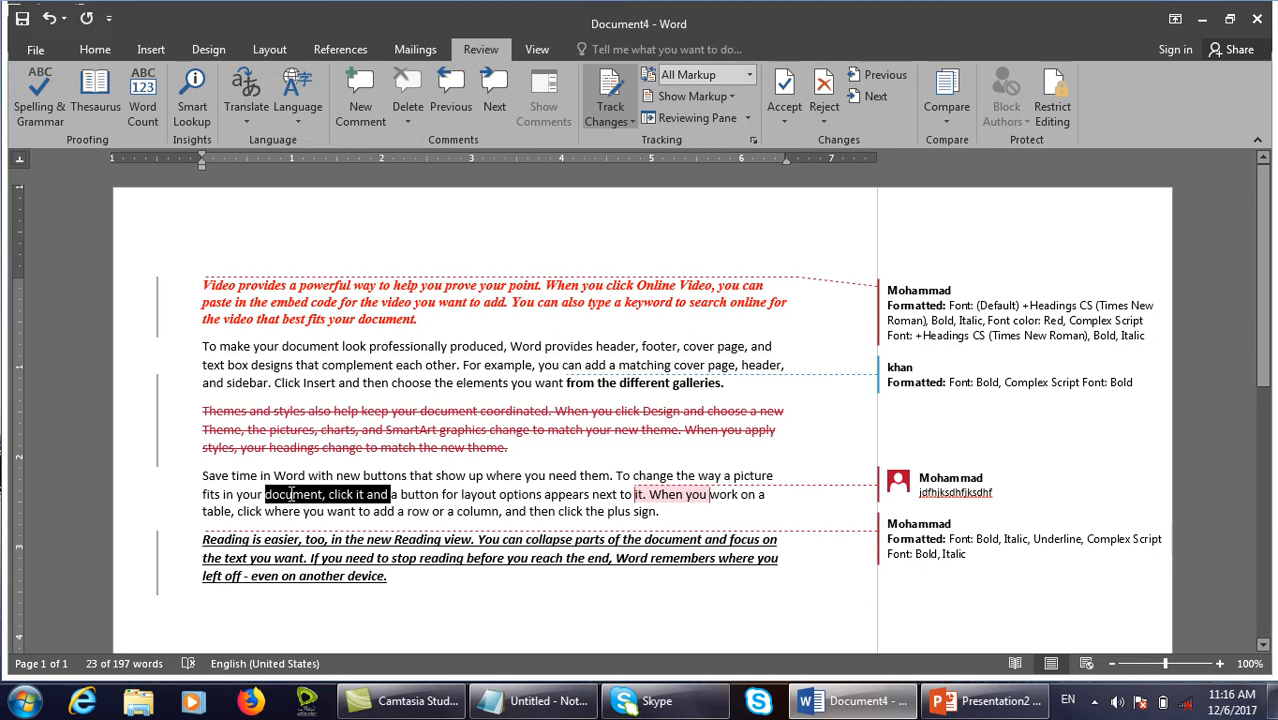
left_click(370, 118)
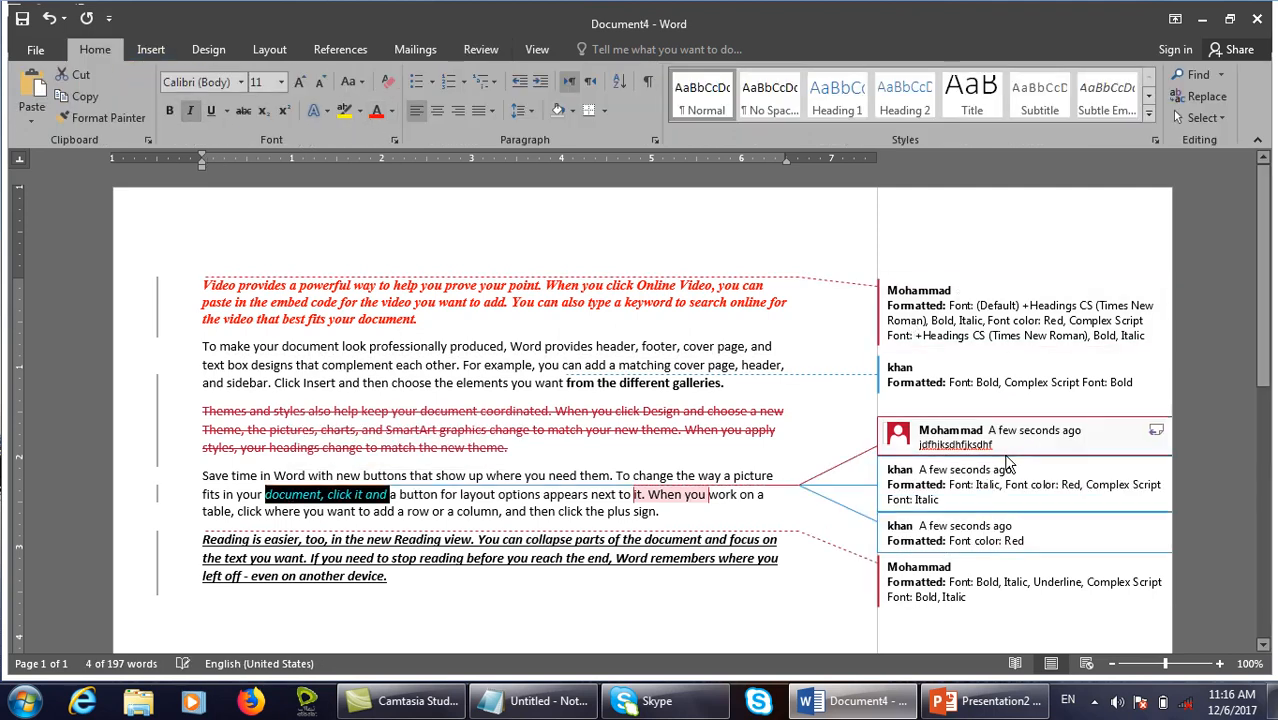
left_click(539, 370)
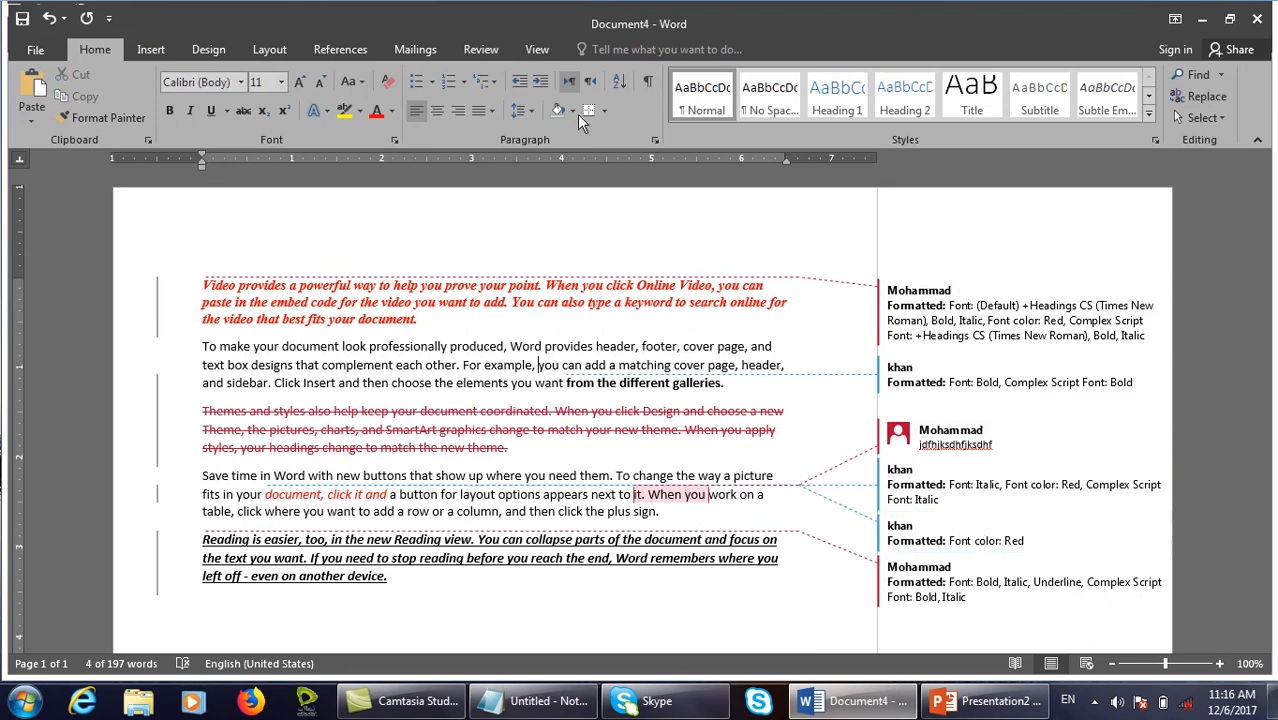
left_click(480, 49)
left_click(692, 96)
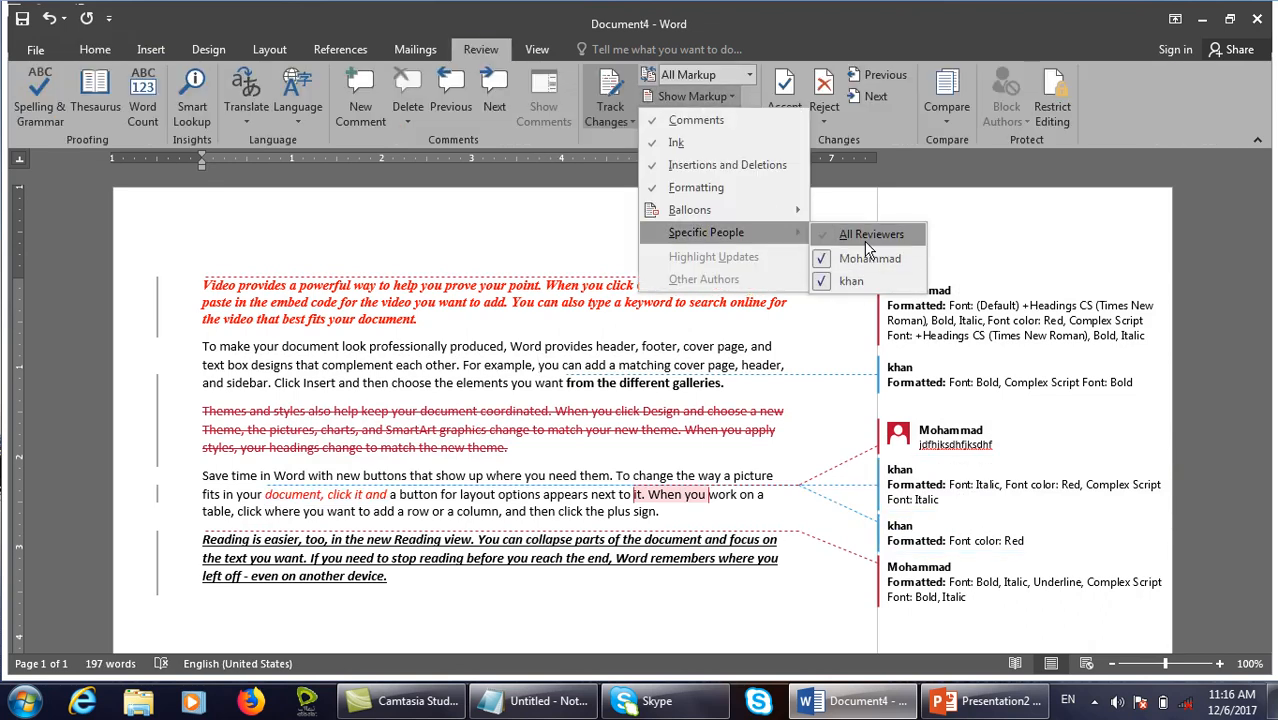
Hide all reviewers, undo the italic on 'document, click it and', then re-show both reviewers.
left_click(866, 240)
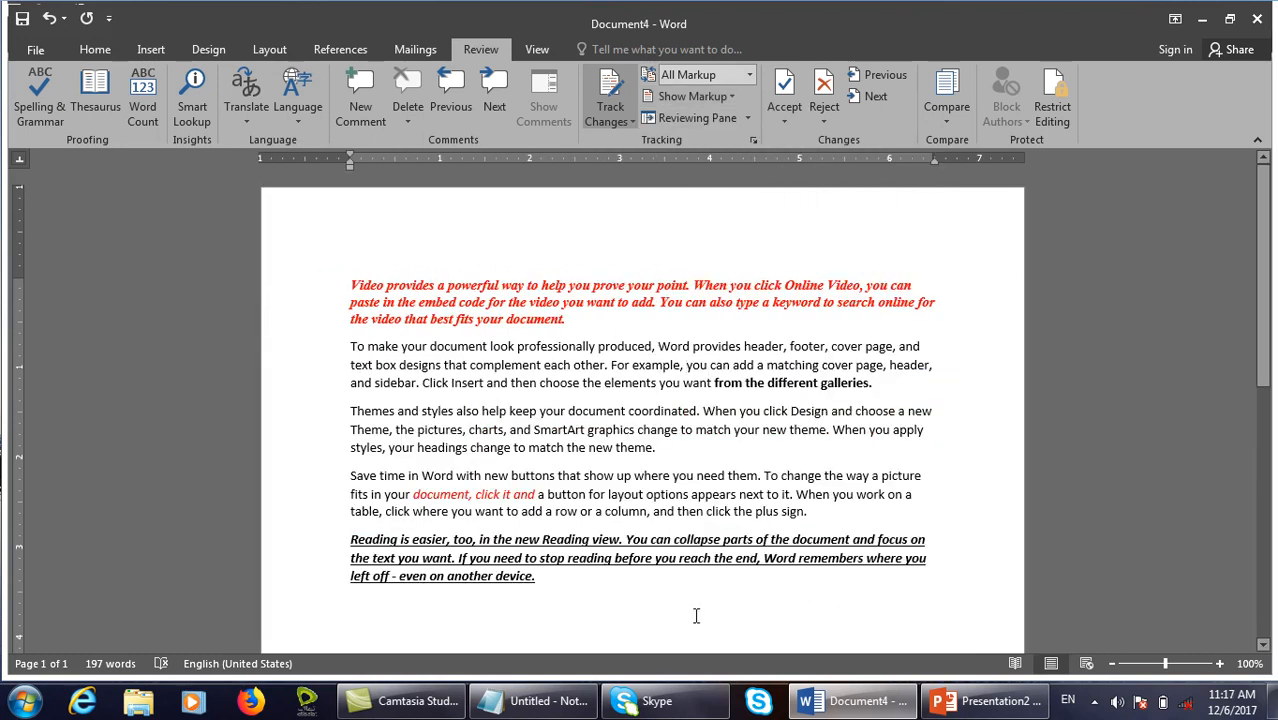
key("ctrl+z")
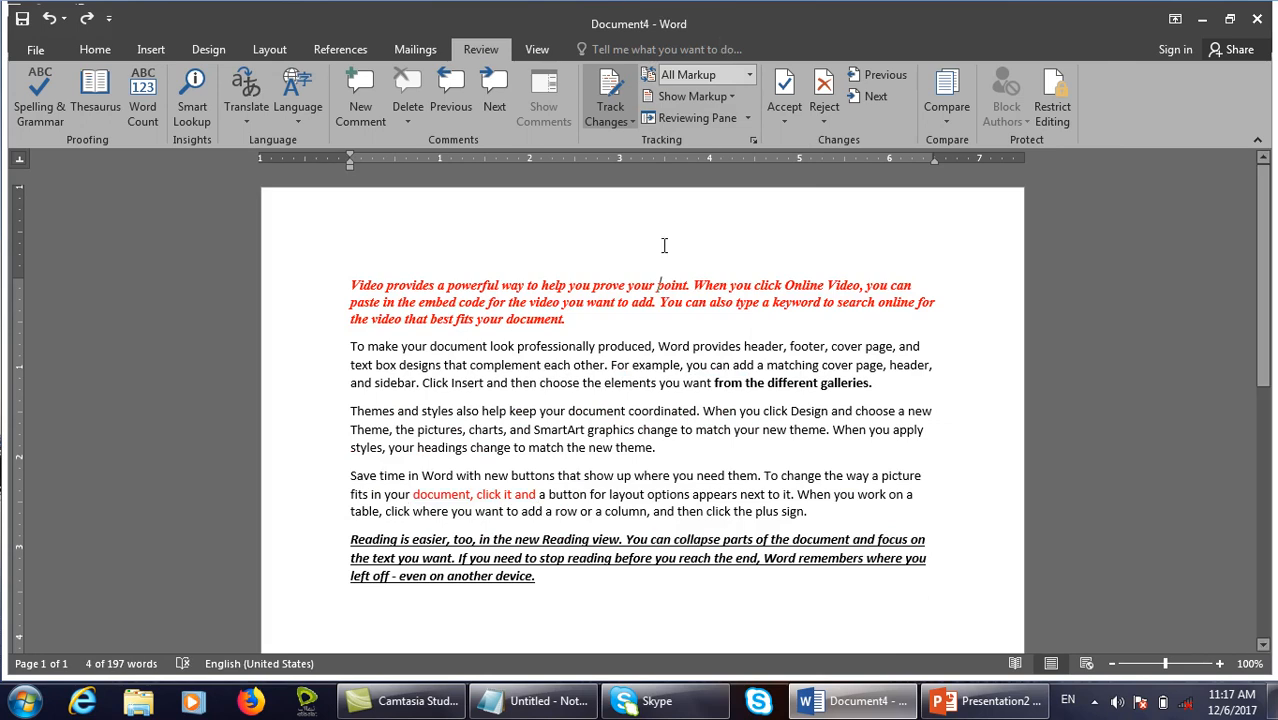
left_click(727, 92)
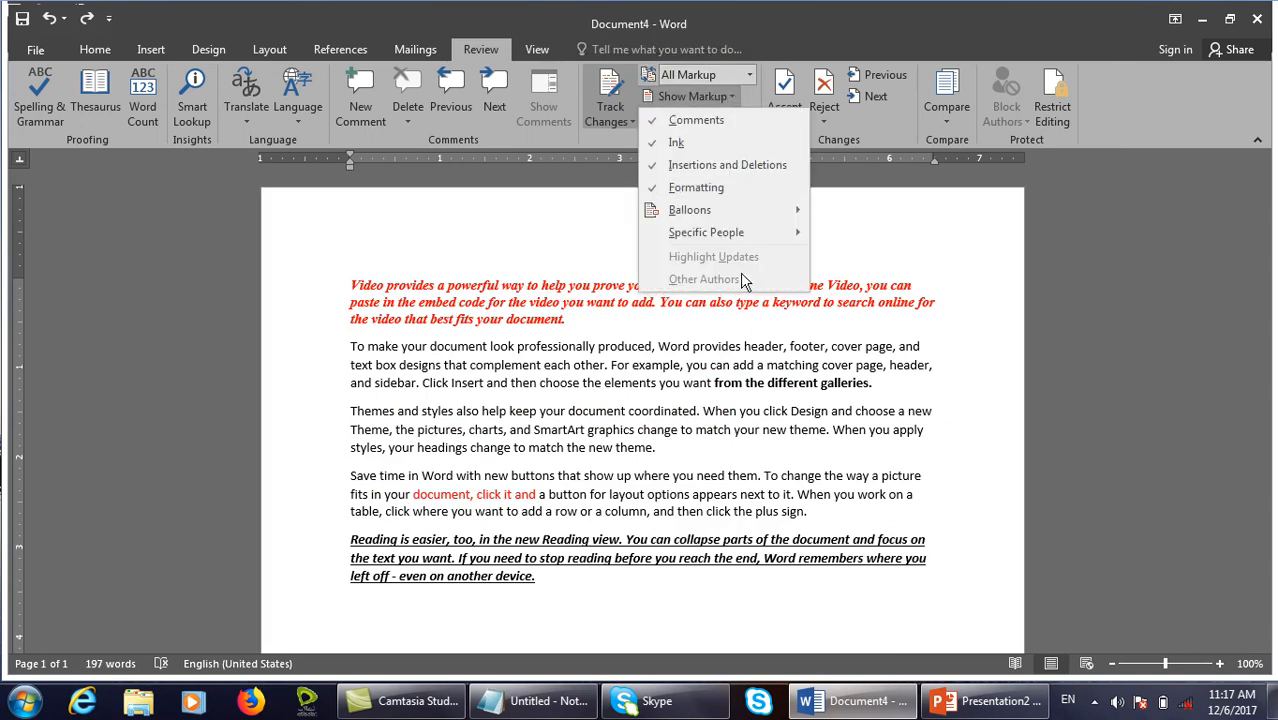
left_click(840, 281)
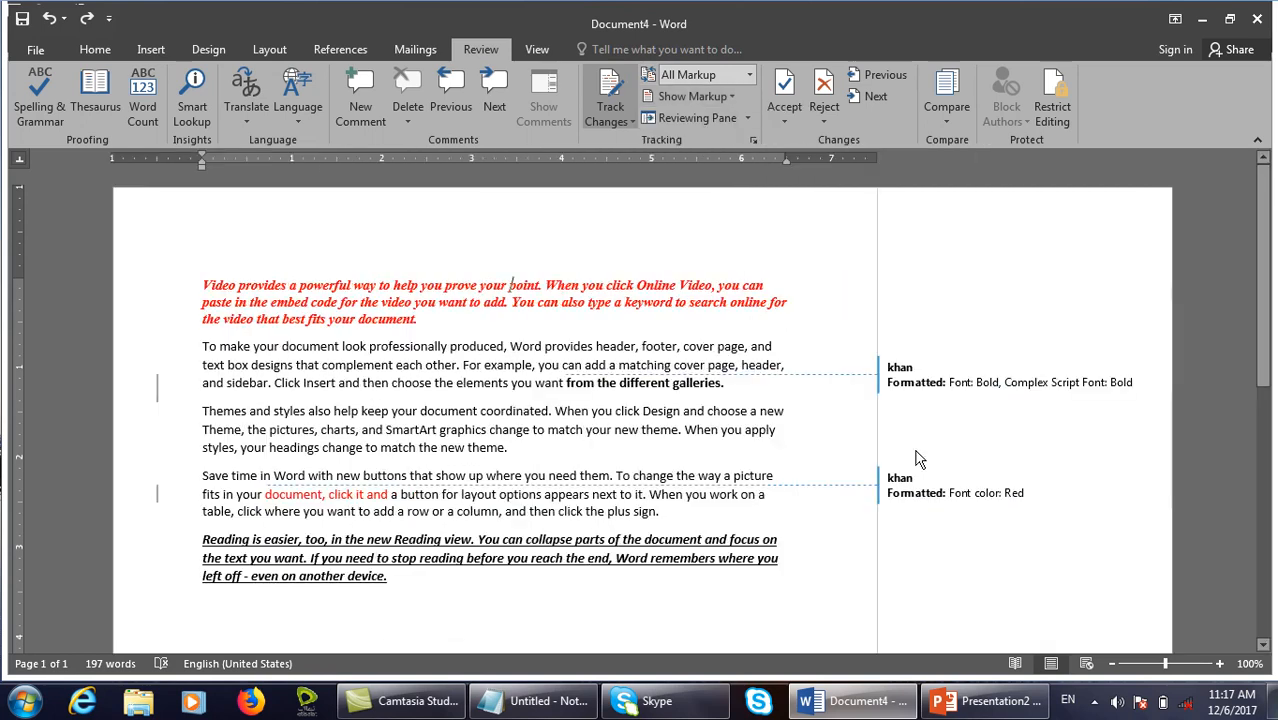
left_click(731, 97)
mouse_move(790, 232)
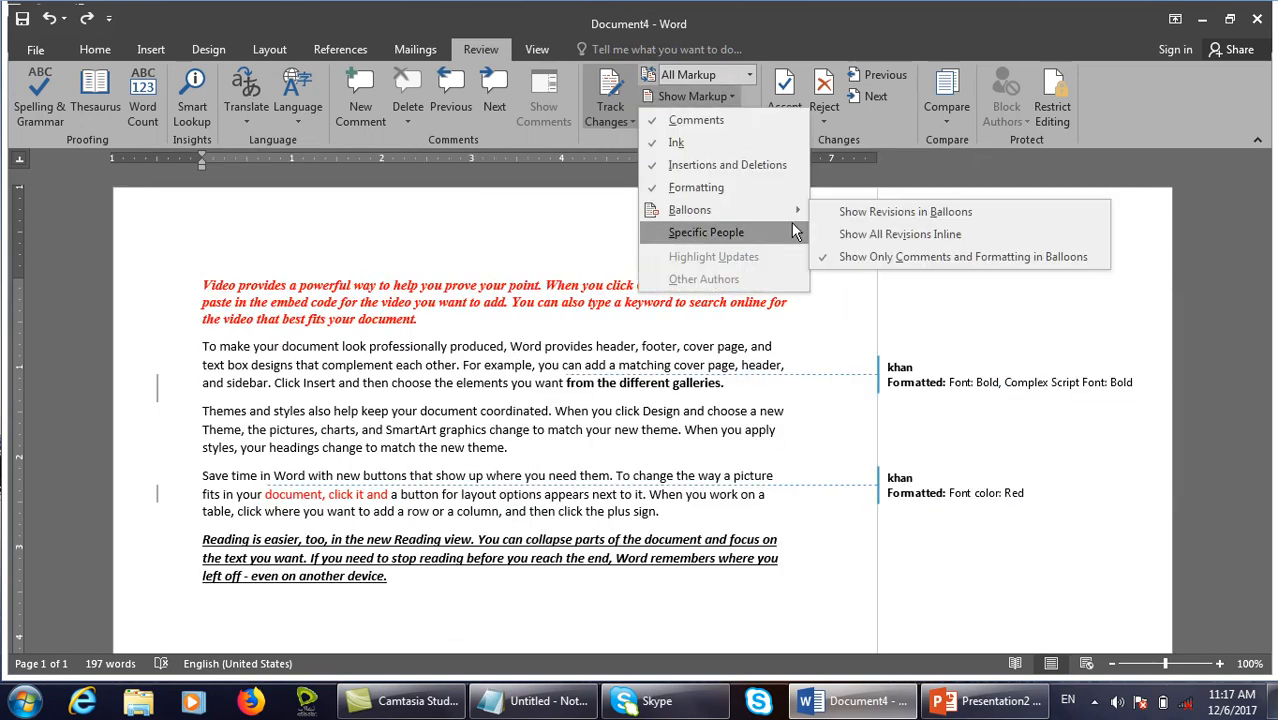
left_click(841, 256)
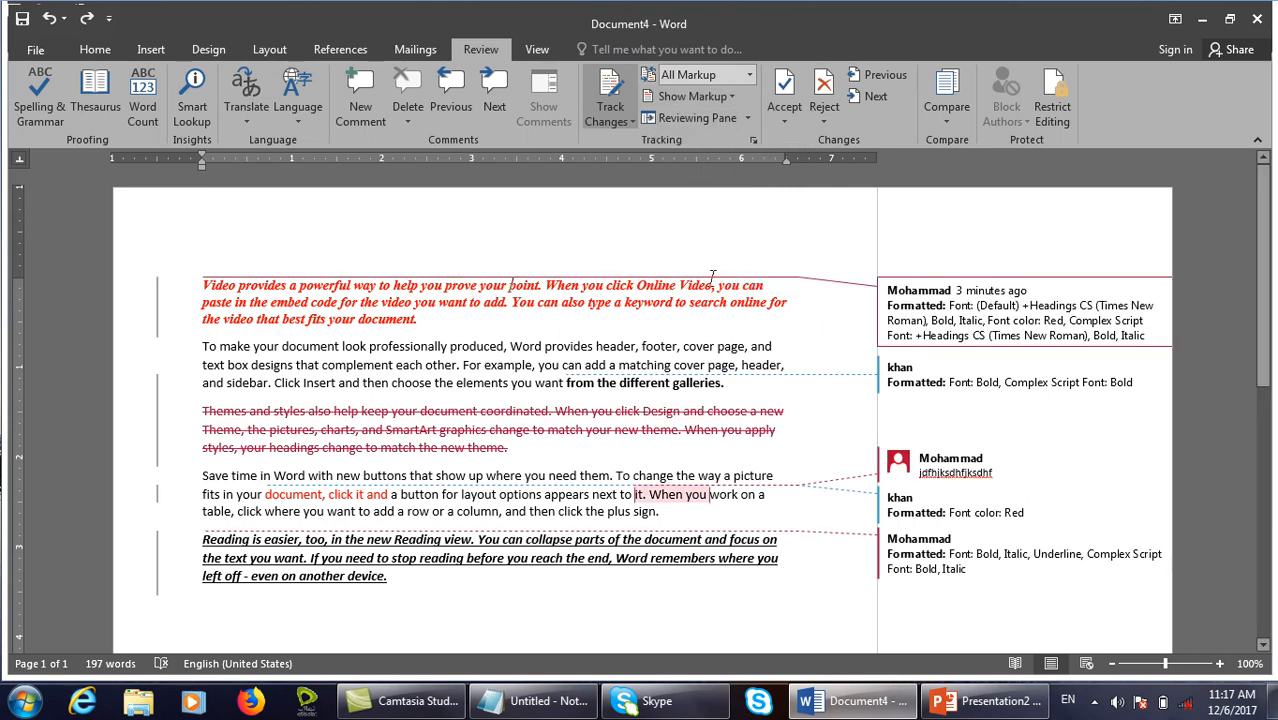
left_click(712, 119)
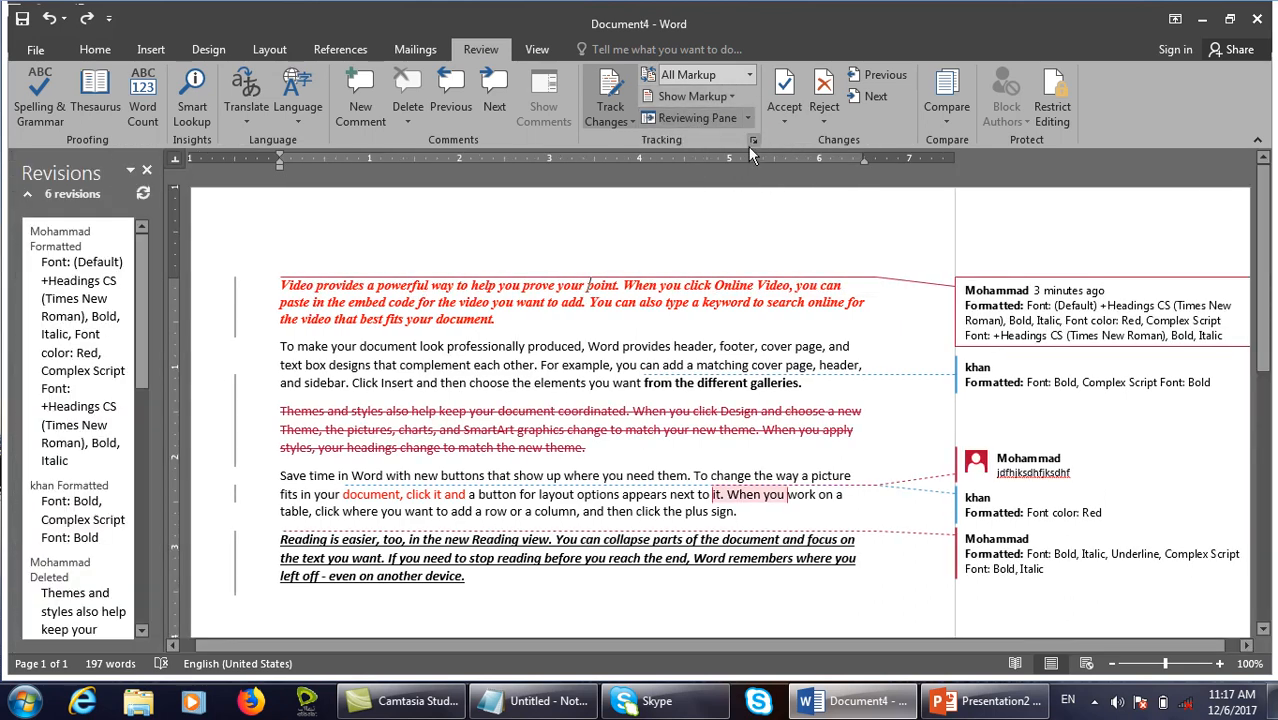
left_click(148, 171)
left_click(692, 96)
mouse_move(760, 232)
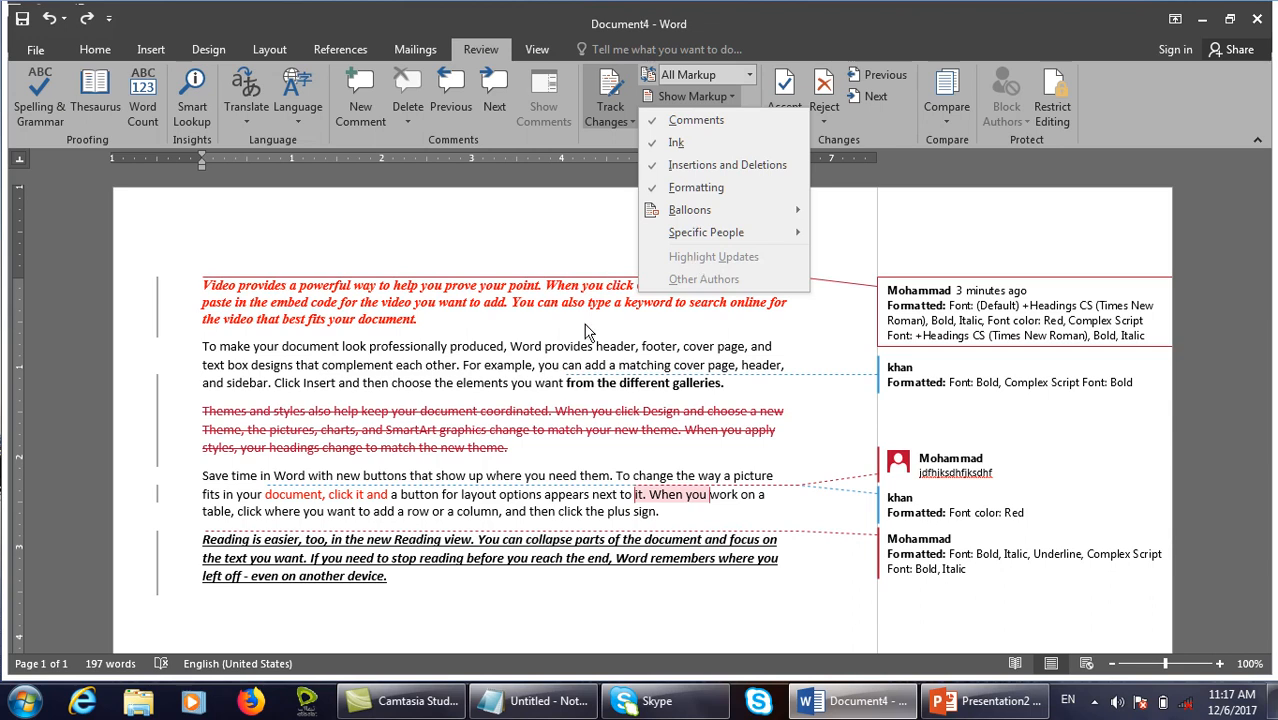
Highlight 'document look professionally produced, Word' in yellow and check the Show Markup menu.
left_click_drag(544, 346, 282, 346)
left_click(93, 50)
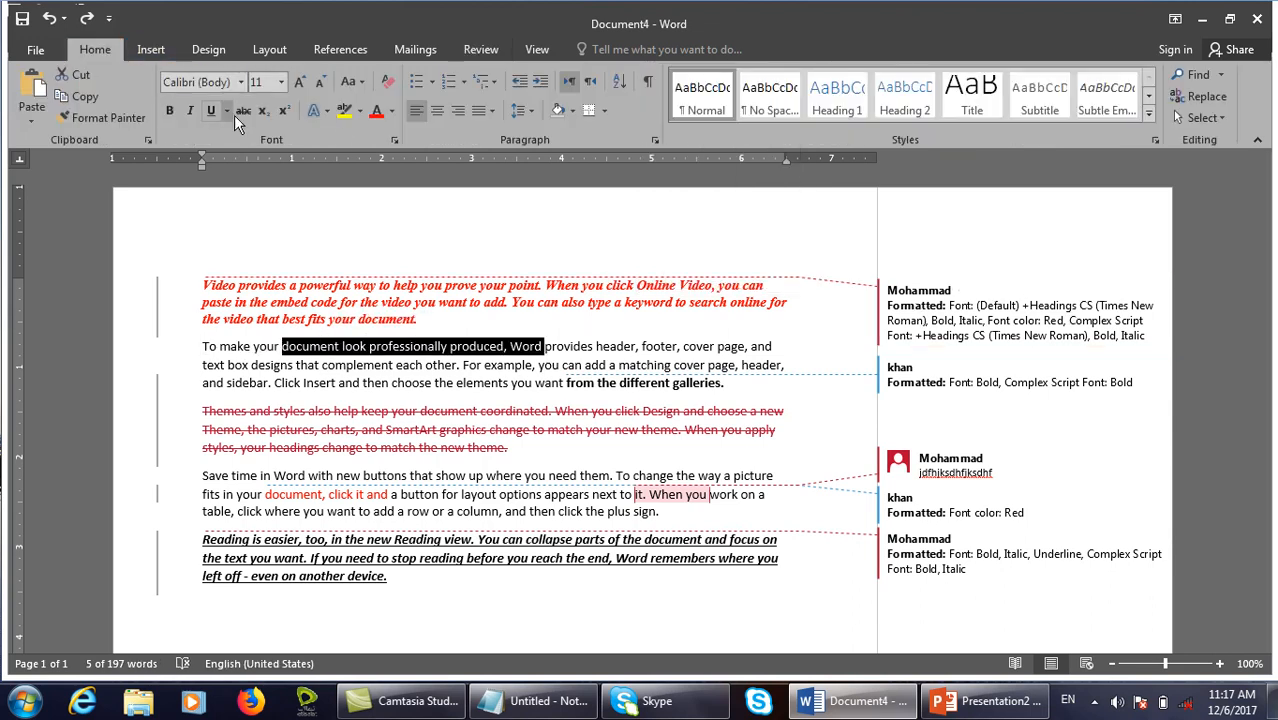
left_click(342, 112)
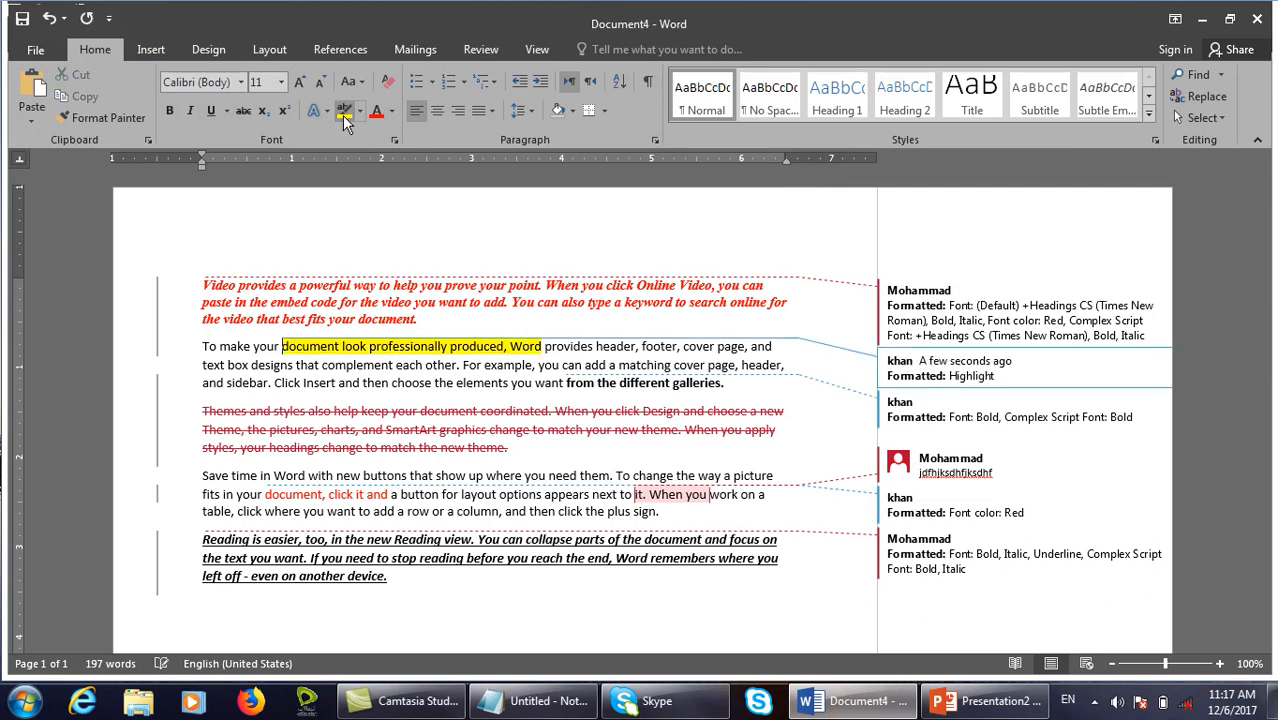
left_click(481, 50)
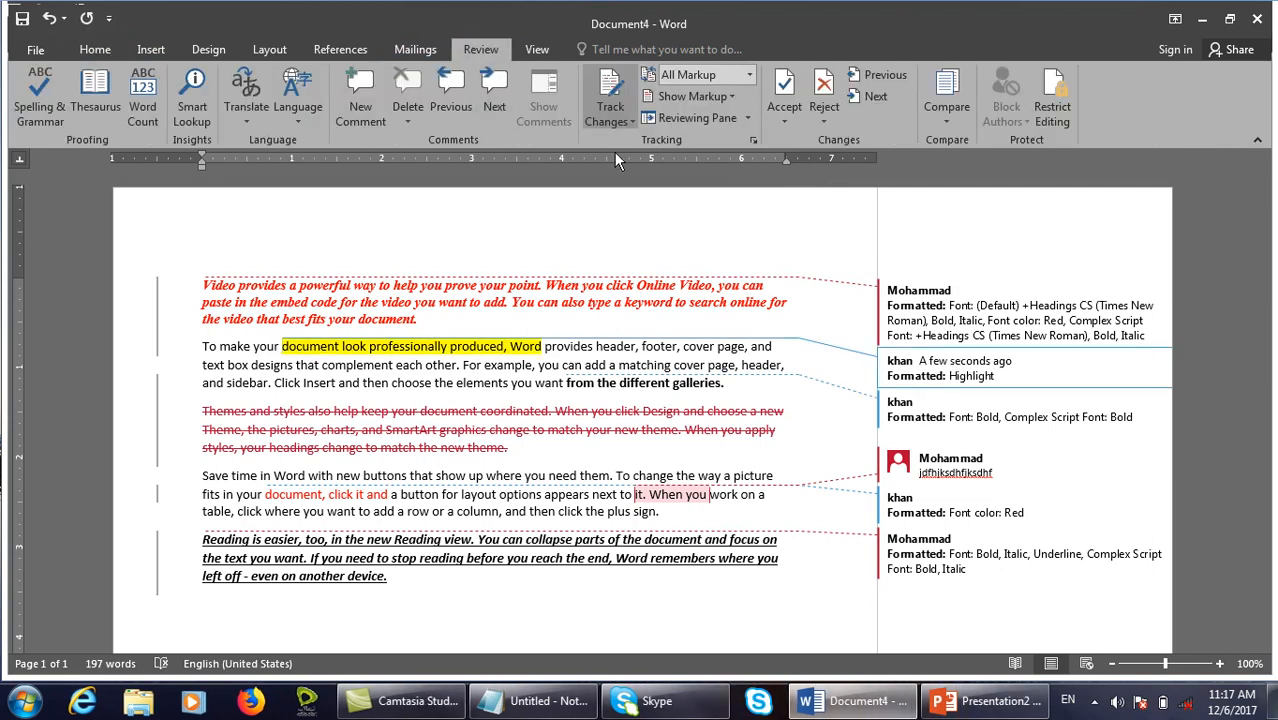
left_click(700, 97)
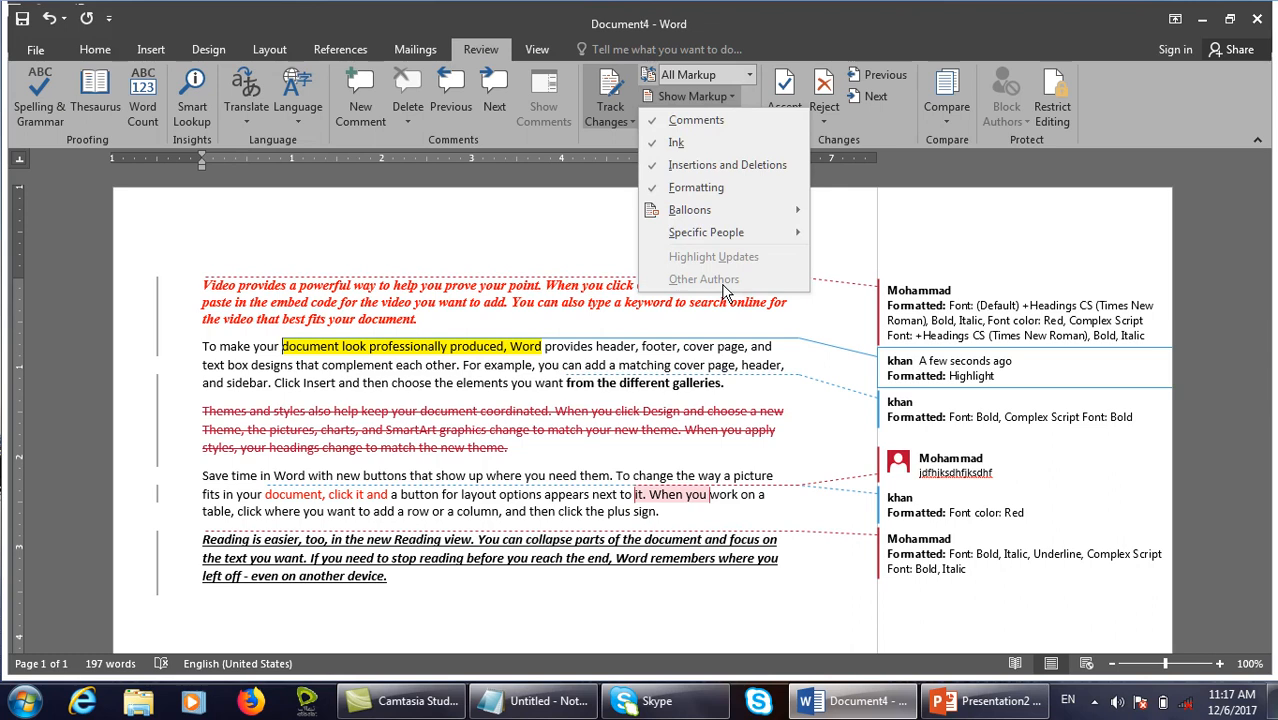
left_click(756, 357)
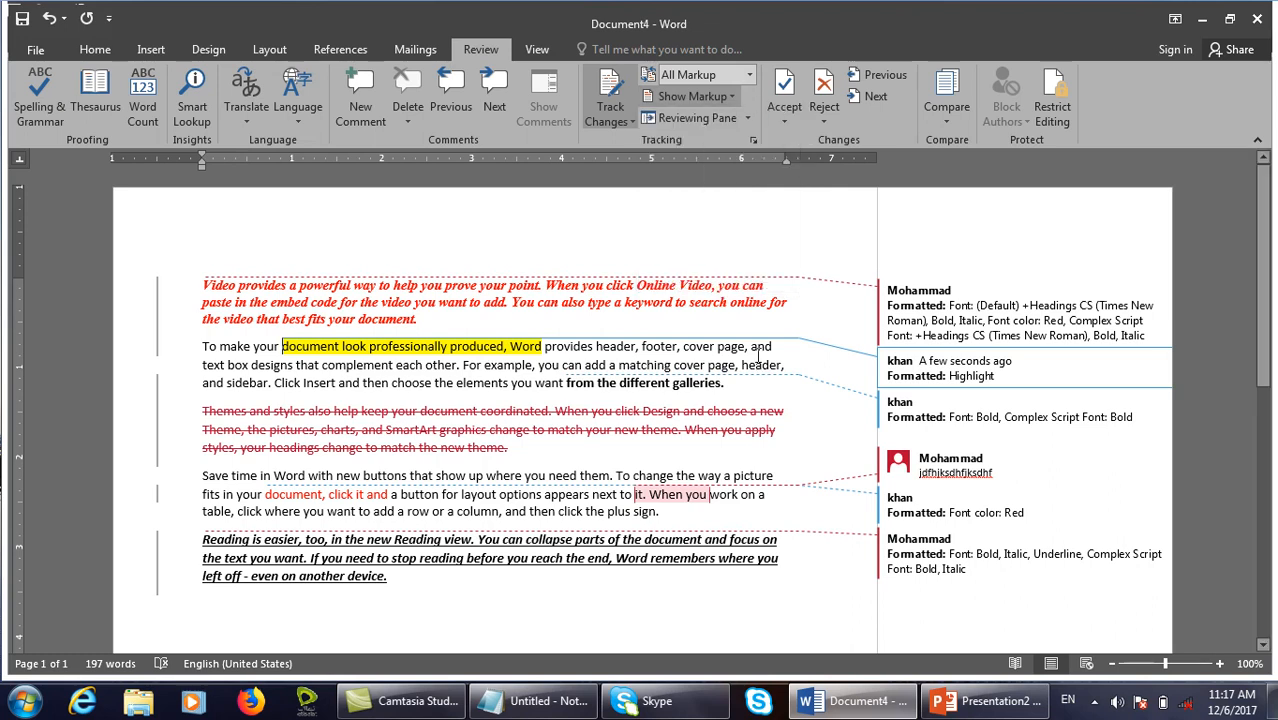
Show the revisions list vertically on the left, then horizontally below the document.
left_click(746, 118)
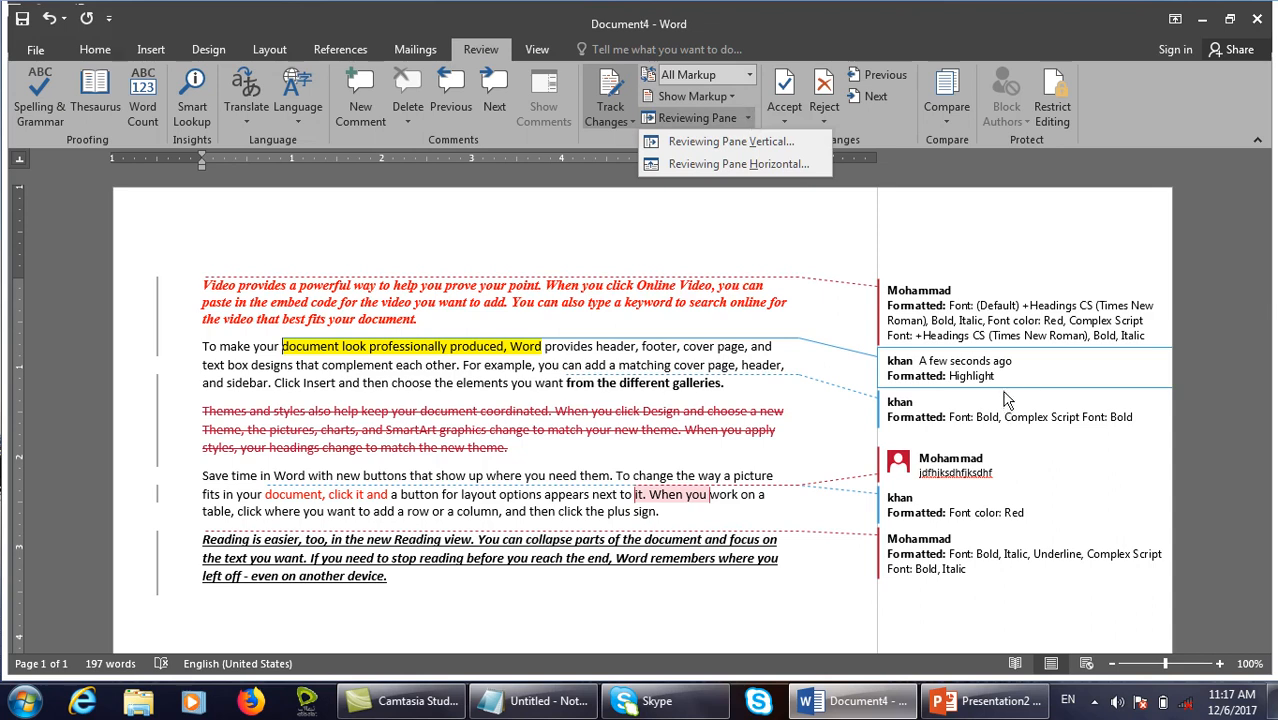
mouse_move(882, 186)
left_mouse_down()
mouse_move(1116, 587)
mouse_move(1180, 646)
left_mouse_up()
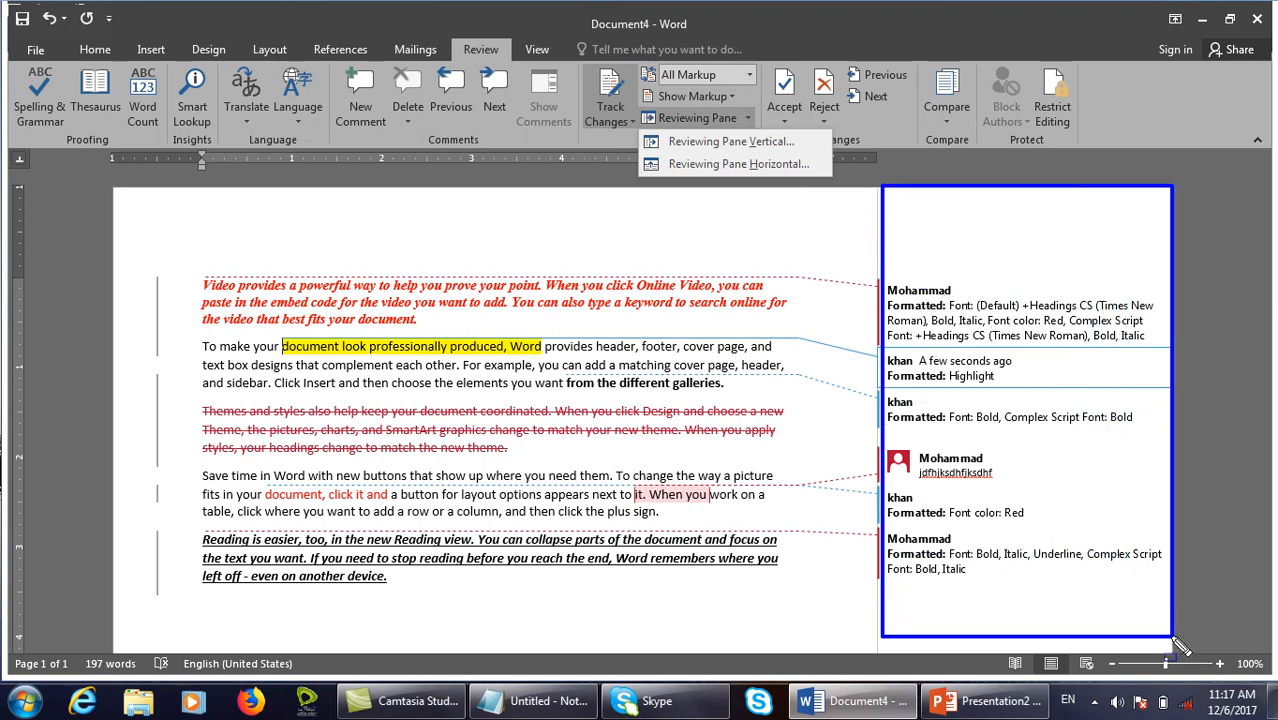
key("Escape")
left_click(741, 141)
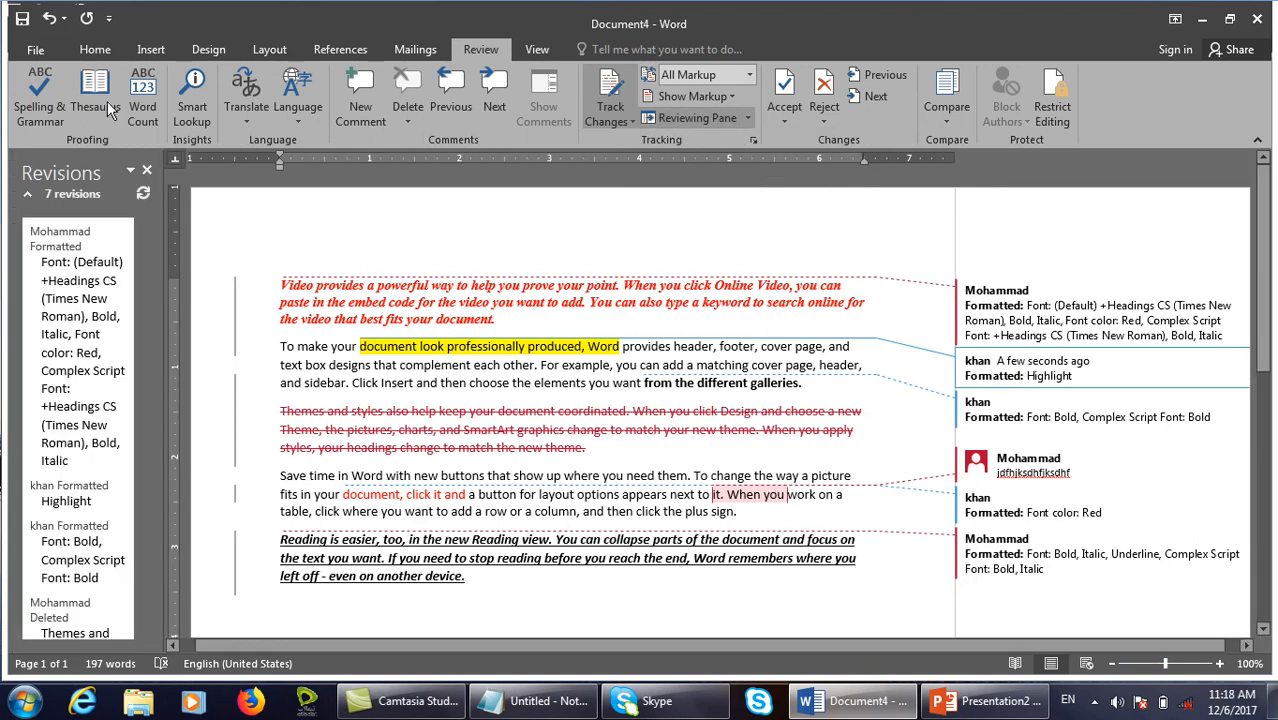
left_click(147, 171)
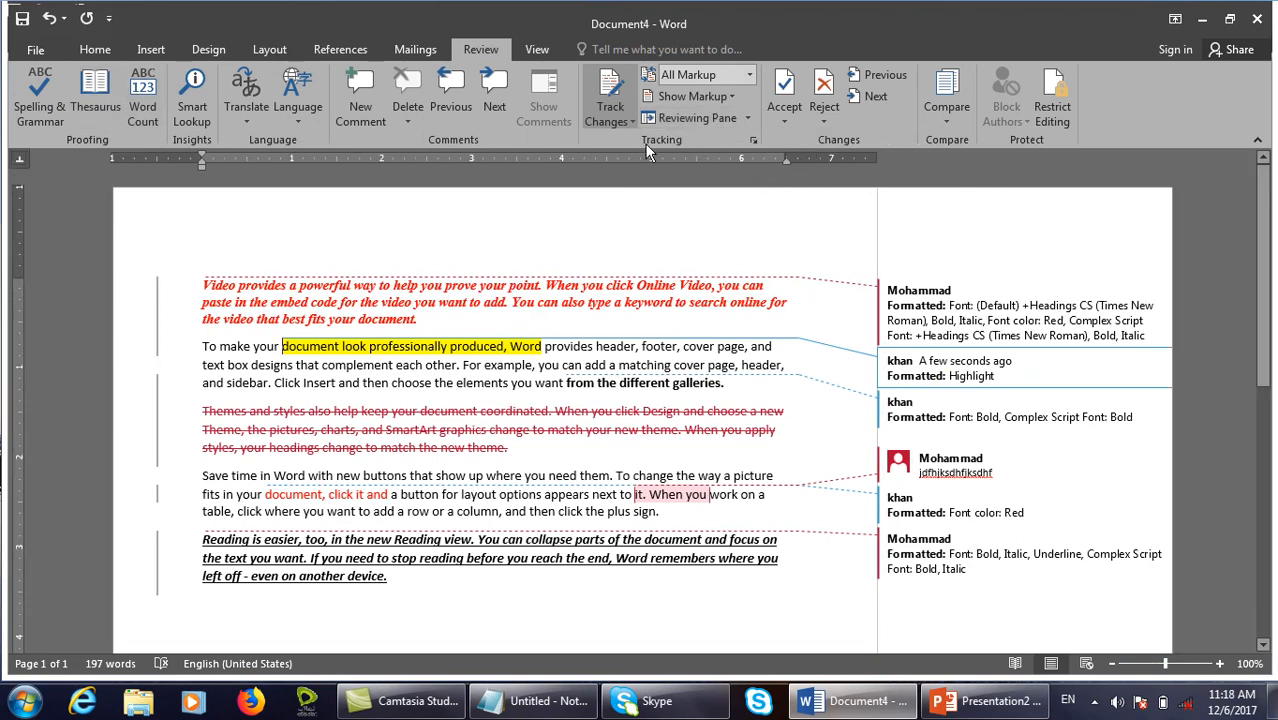
left_click(746, 119)
left_click(742, 166)
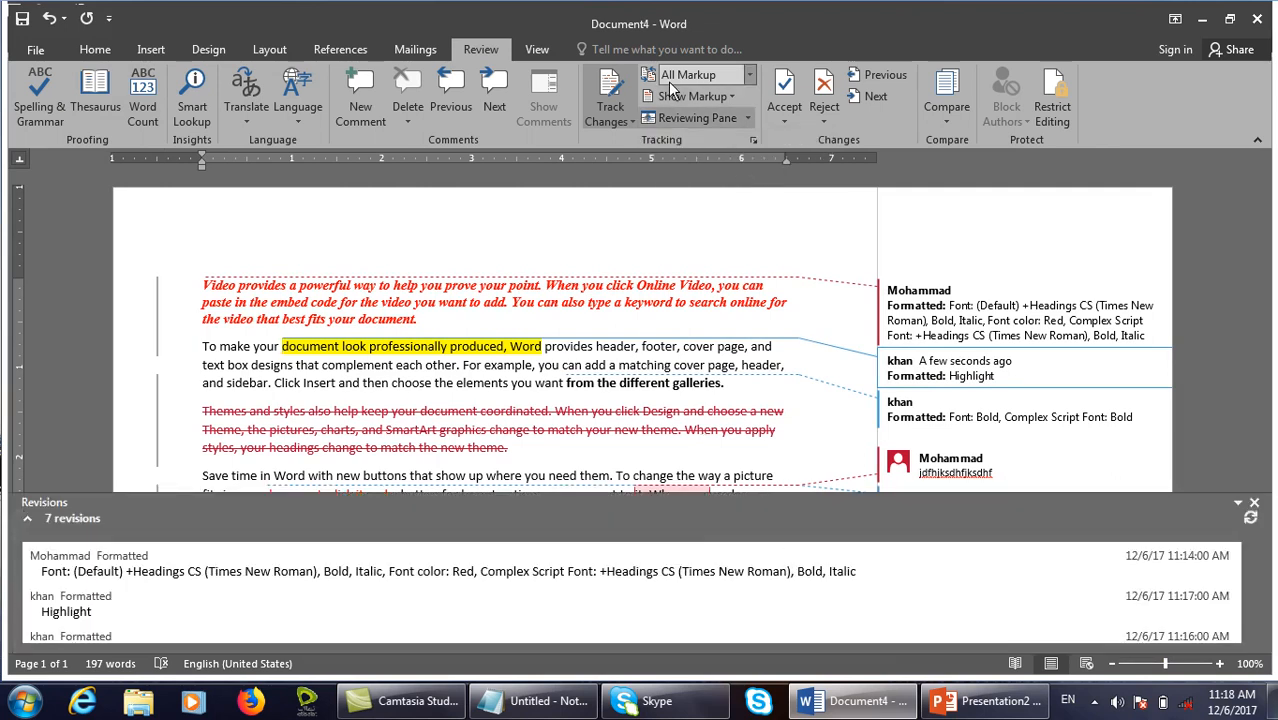
Switch the revisions list beside, below, then beside the document again, and close it.
left_click(746, 119)
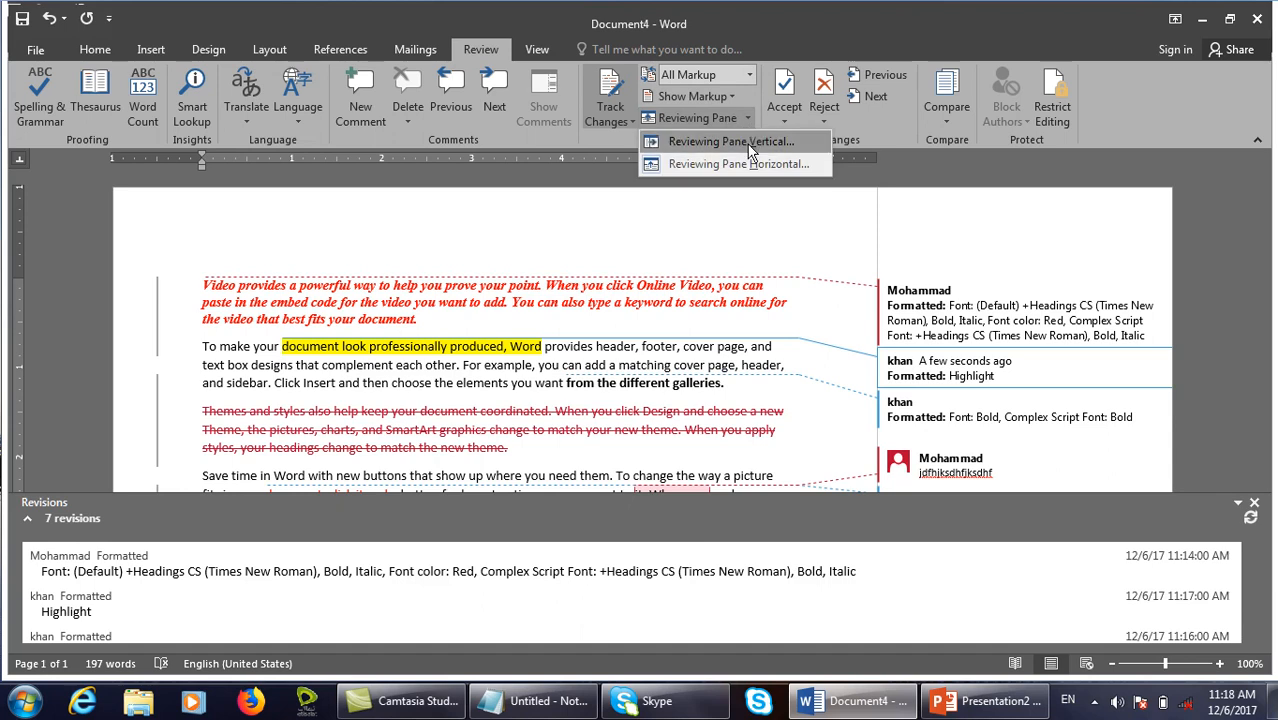
left_click(752, 146)
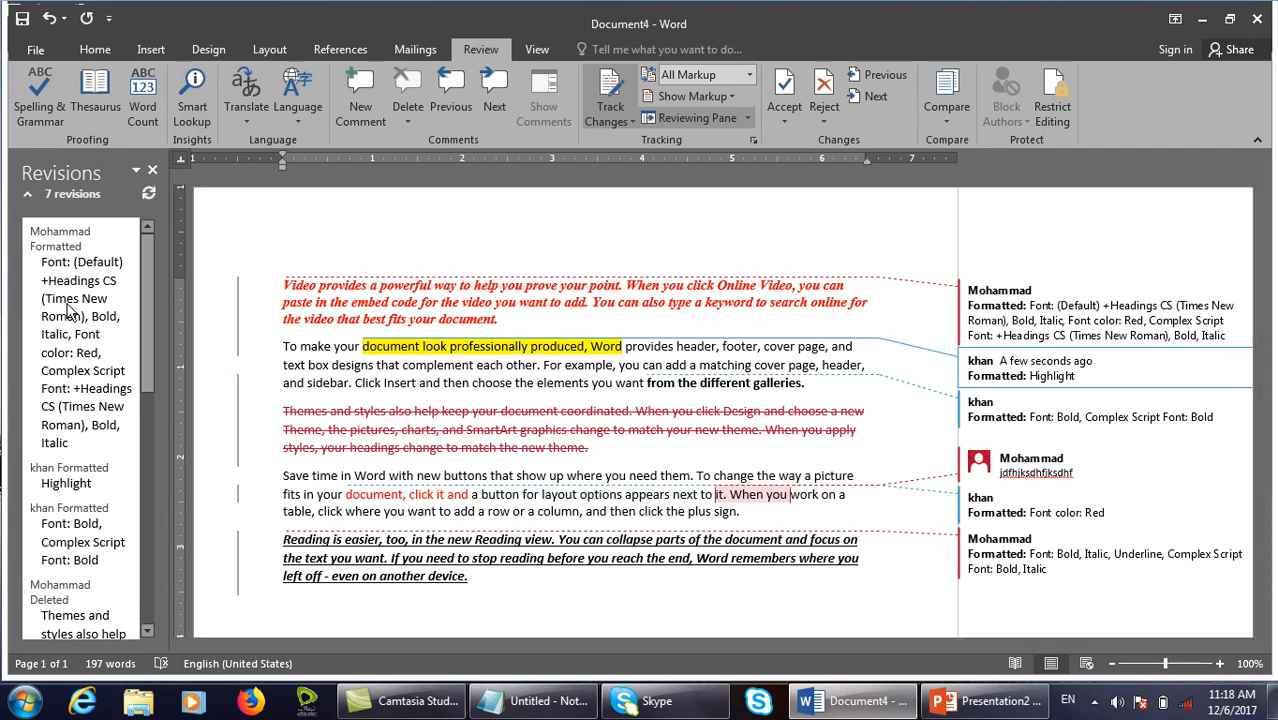
scroll(65, 305, "down", 5)
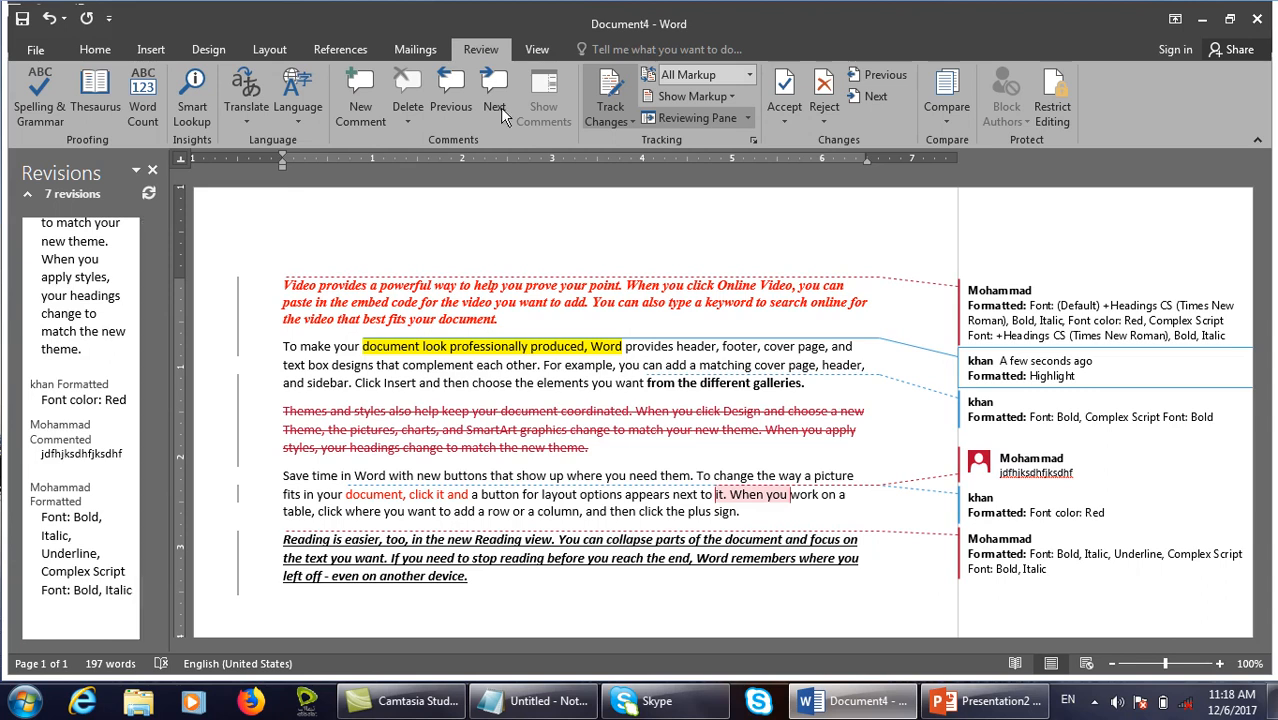
left_click(740, 119)
left_click(727, 164)
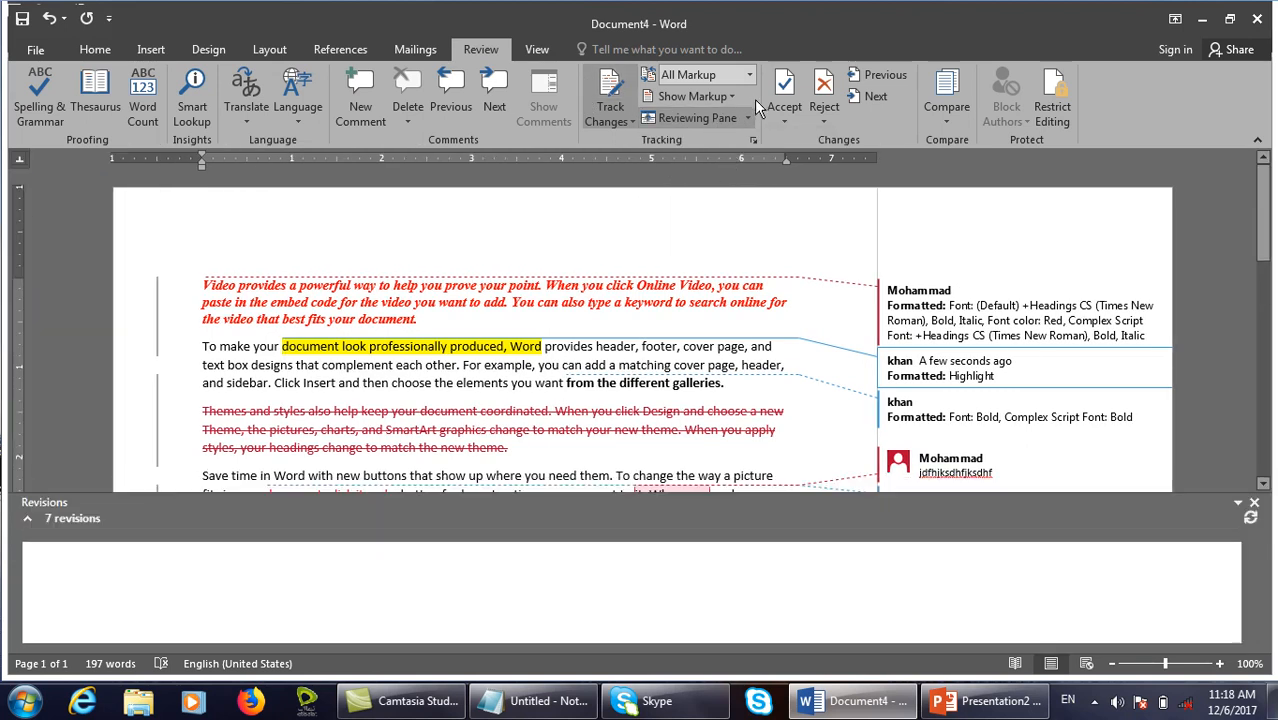
left_click(746, 119)
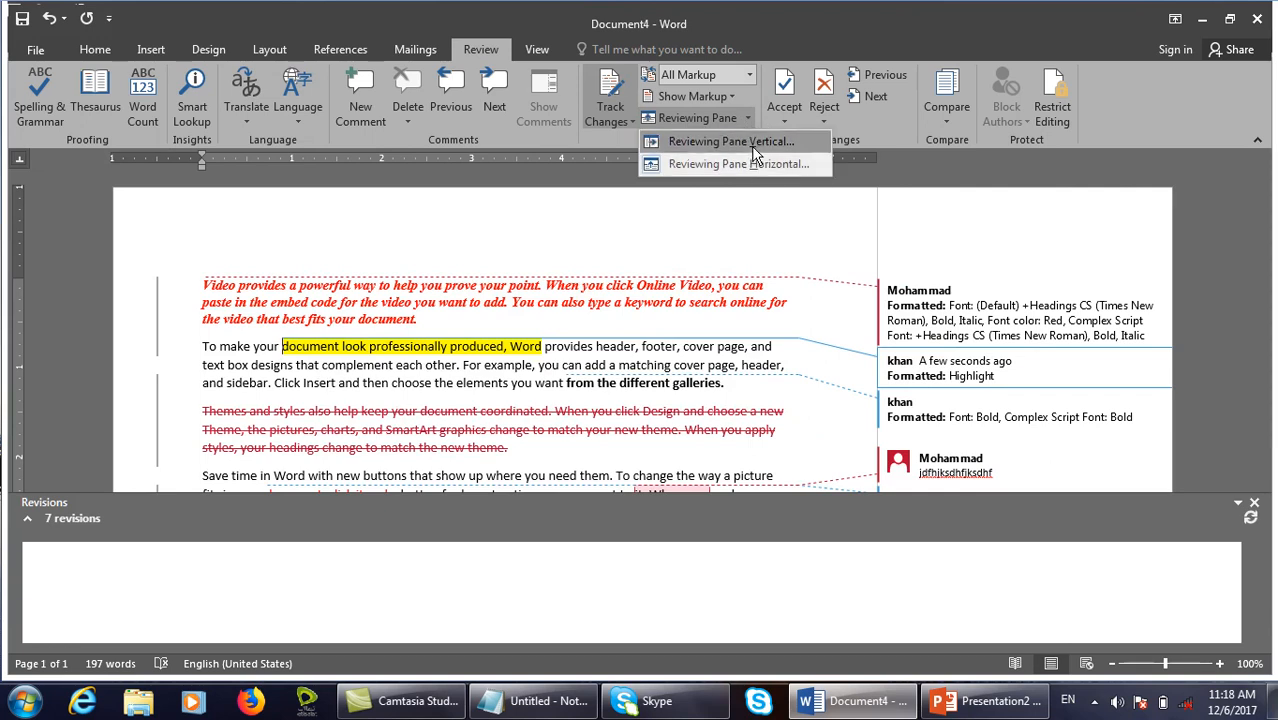
left_click(750, 146)
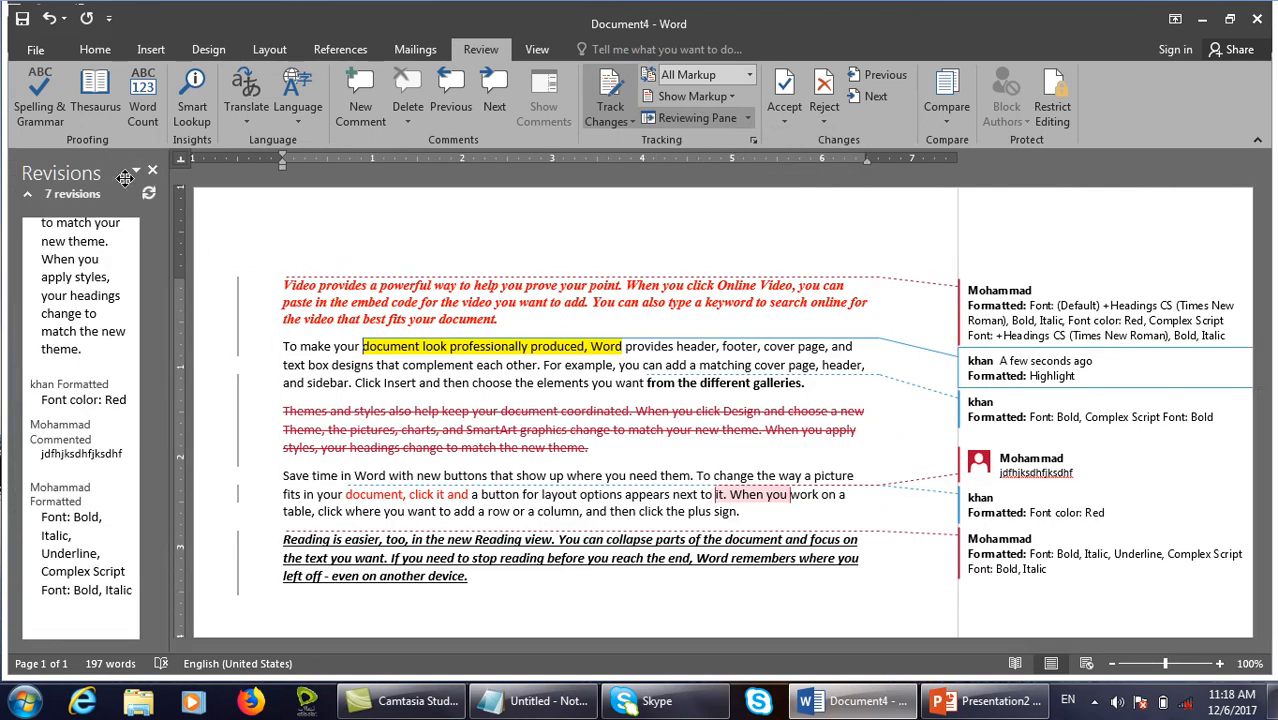
left_click(152, 170)
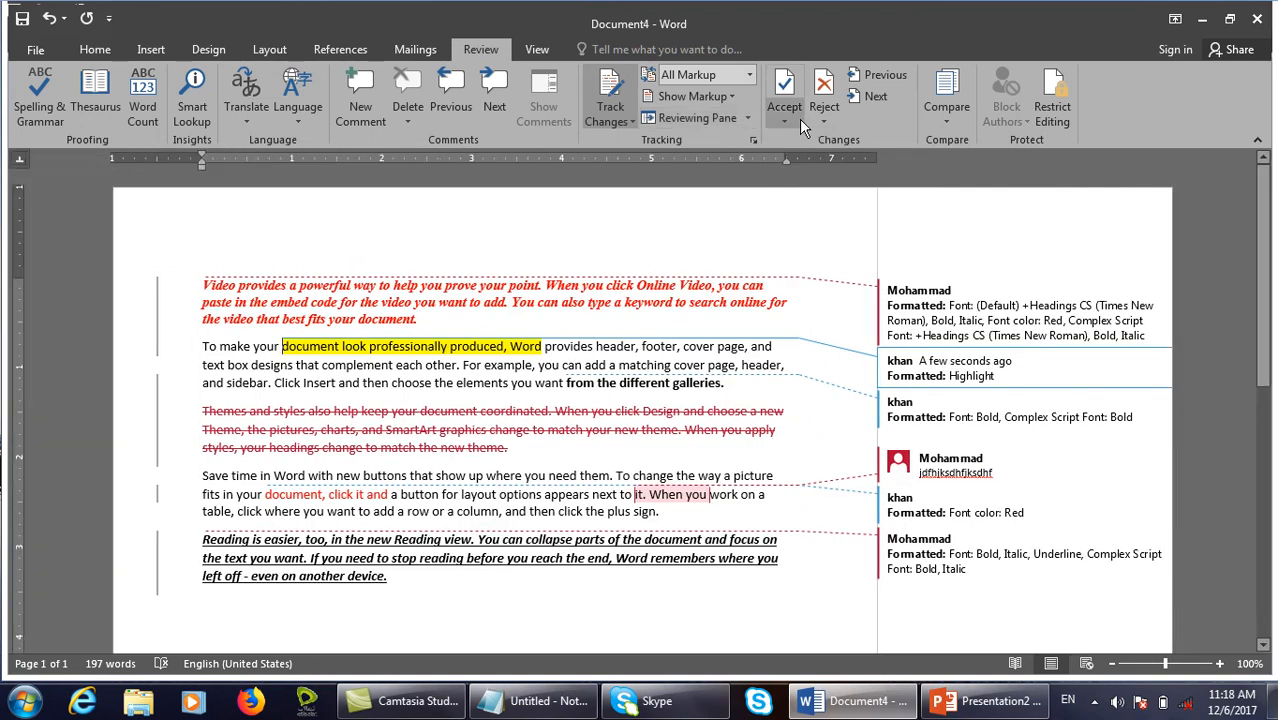
Check the Reviewing Pane setting in Track Changes Options without changing it.
left_click(752, 139)
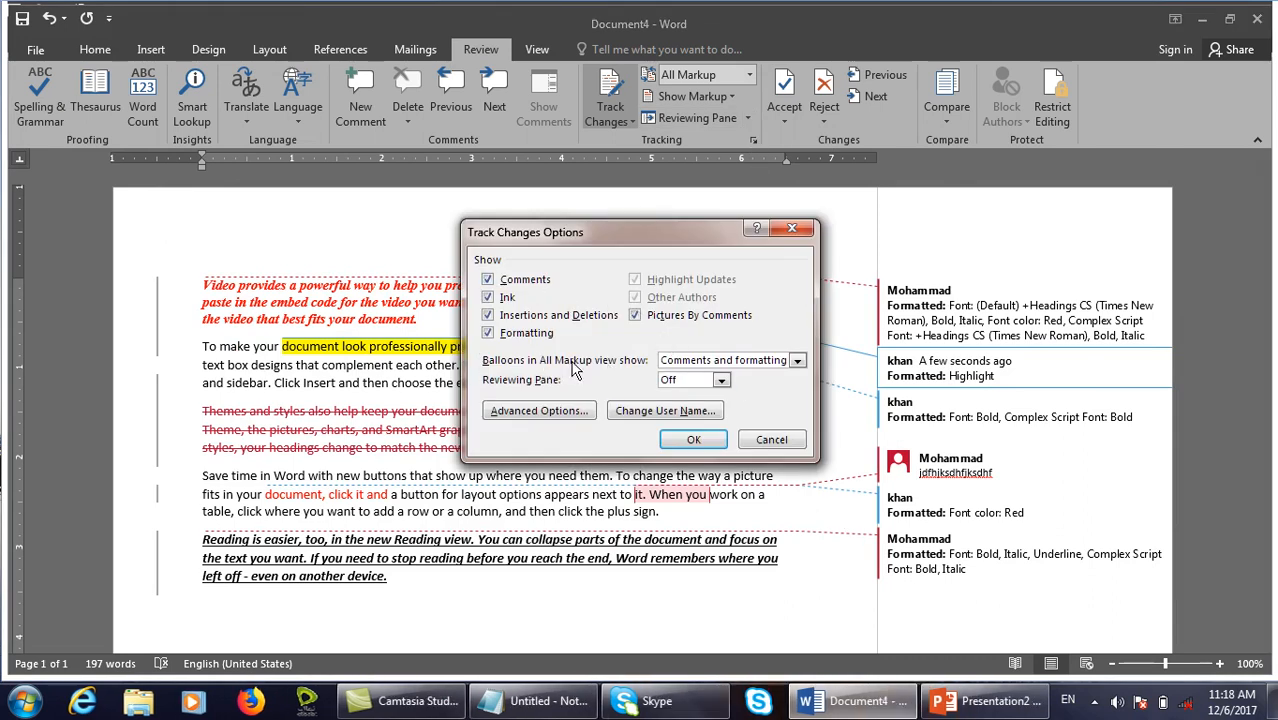
left_click(720, 382)
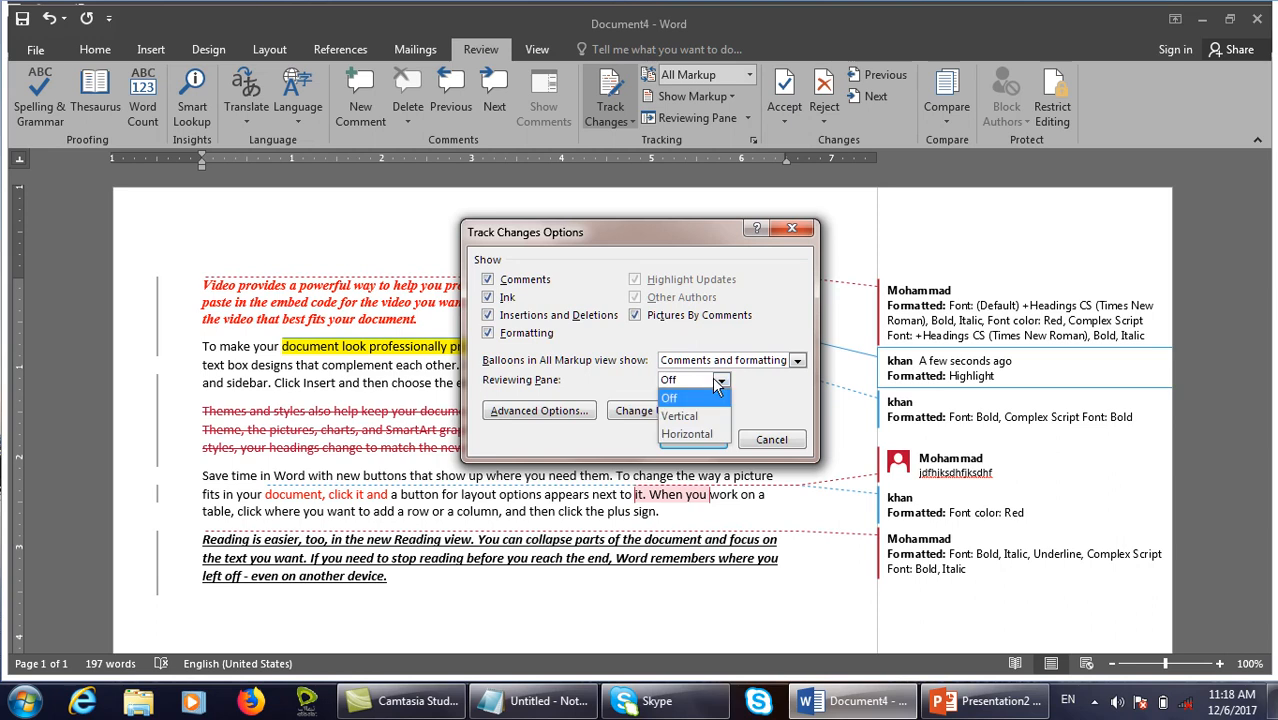
left_click(765, 405)
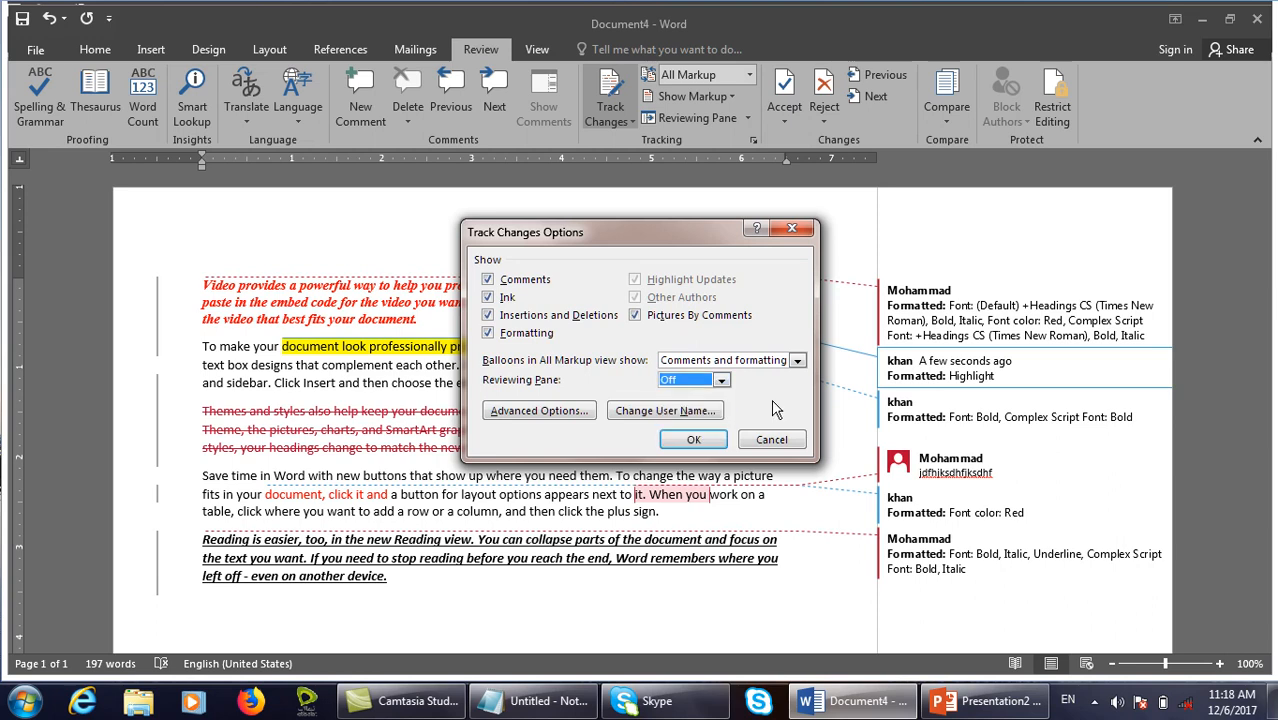
Look over Advanced Track Changes Options, cancel both dialogs, and start a new blank document.
left_click(588, 414)
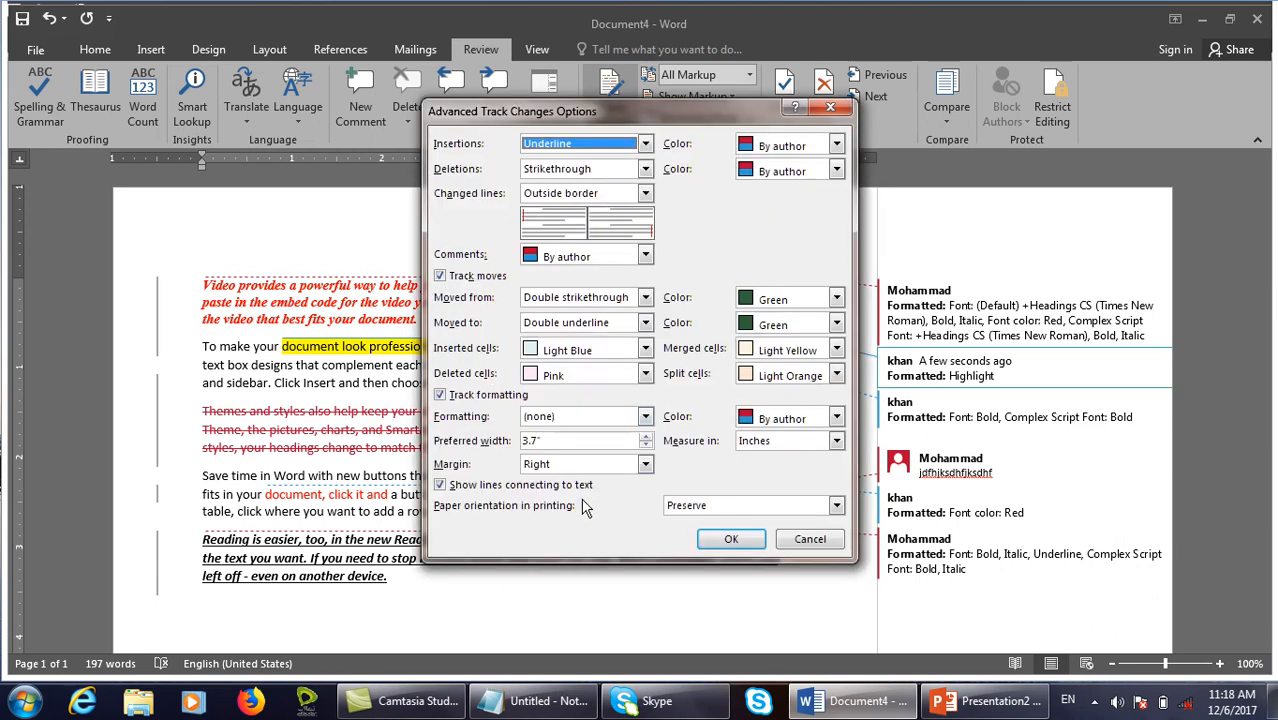
key("ctrl+shift+d")
left_click_drag(433, 135, 688, 157)
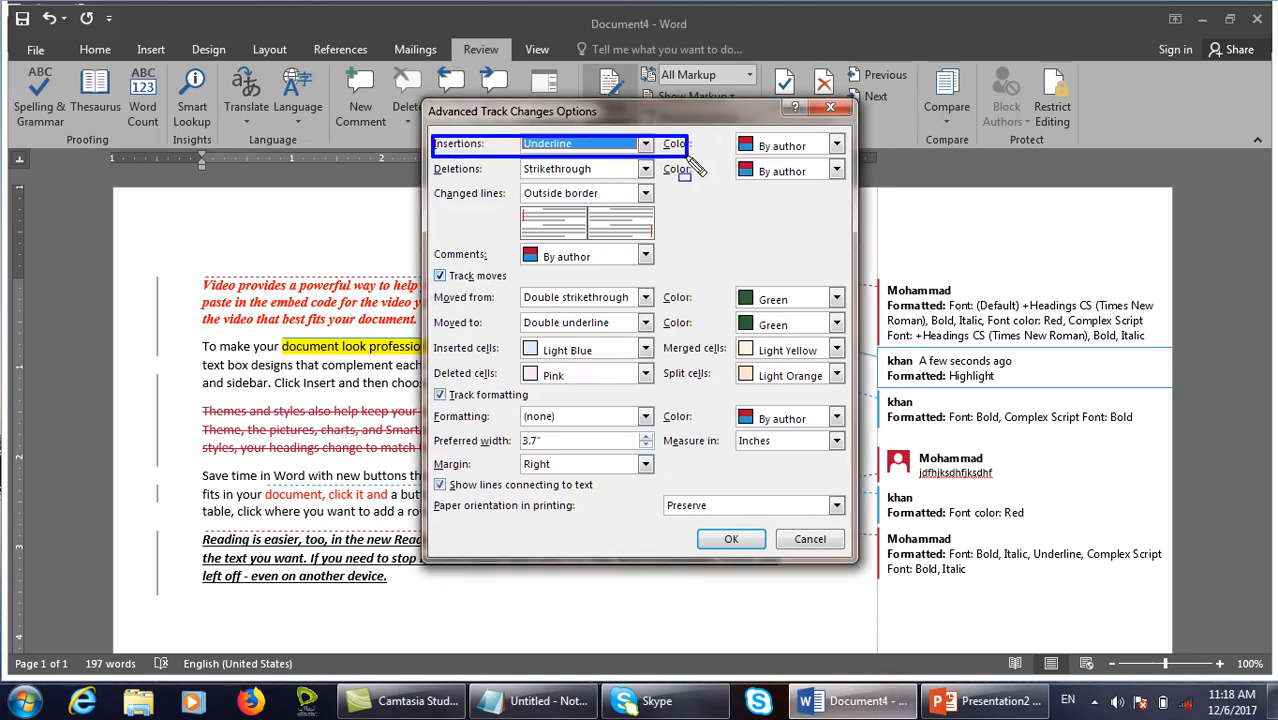
key("Escape")
left_click(810, 538)
left_click(790, 478)
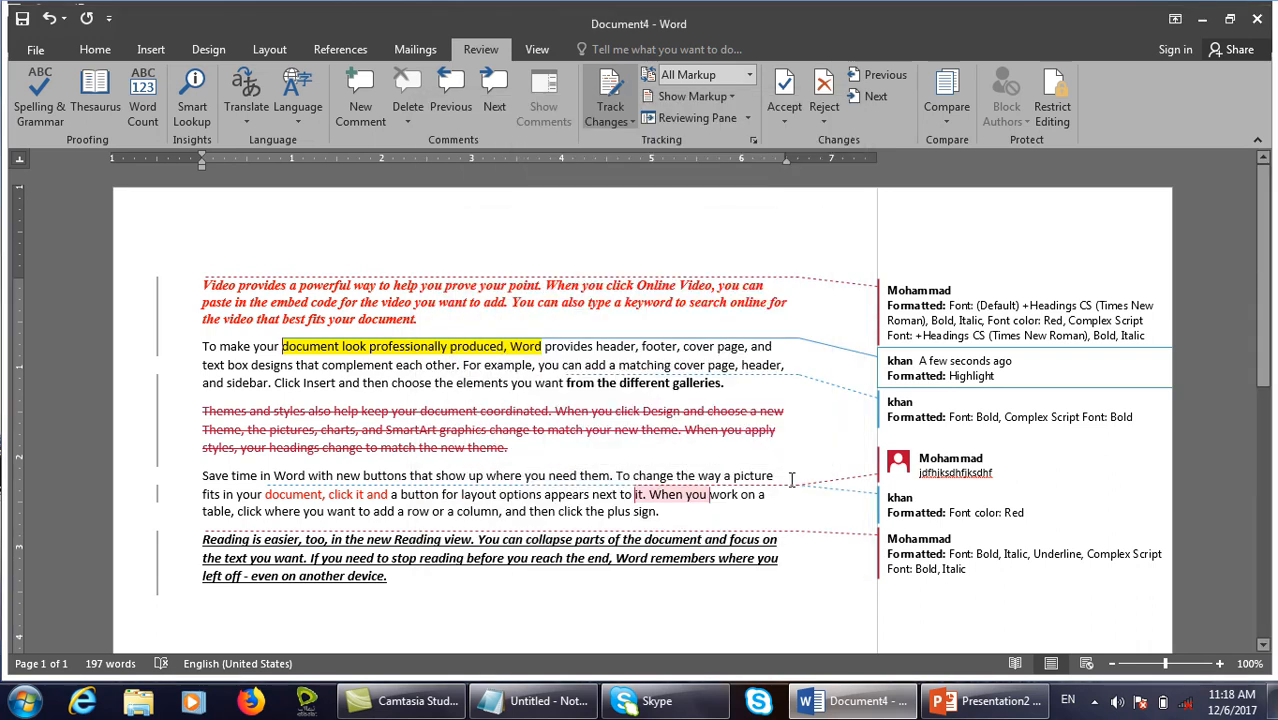
key("ctrl+n")
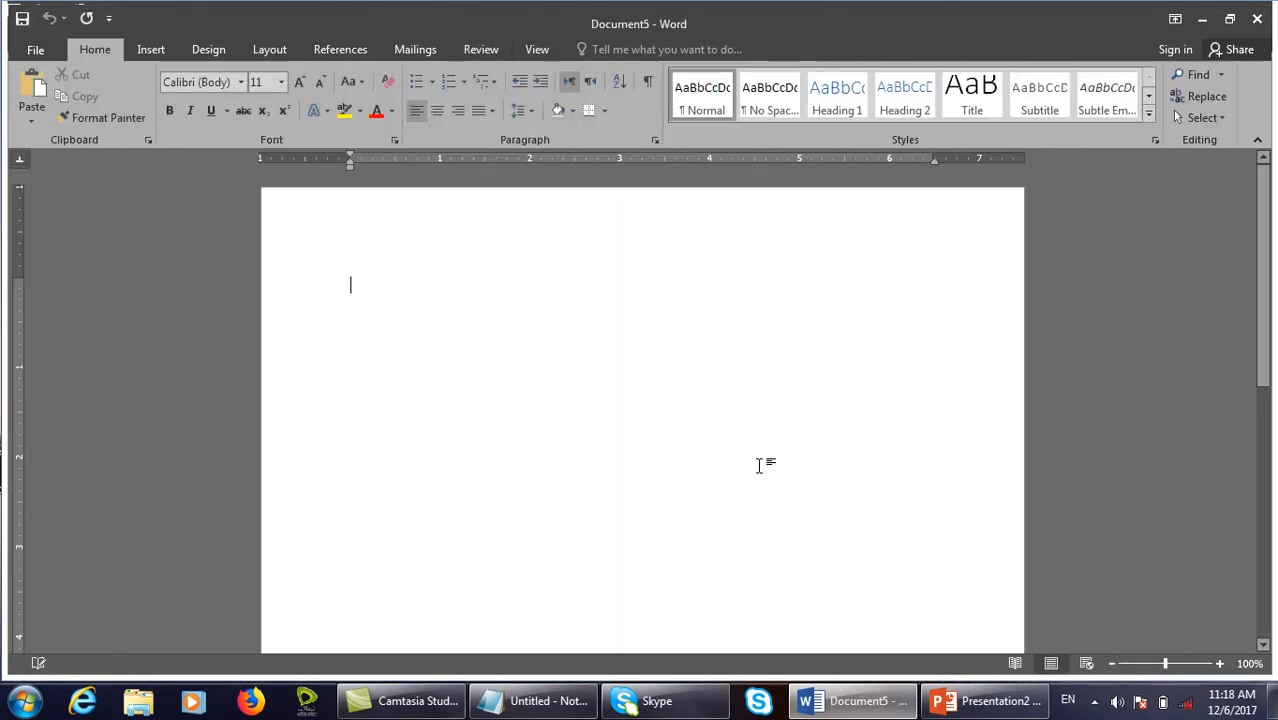
Fill the document with =rand() sample paragraphs and turn on Track Changes.
type("=ra")
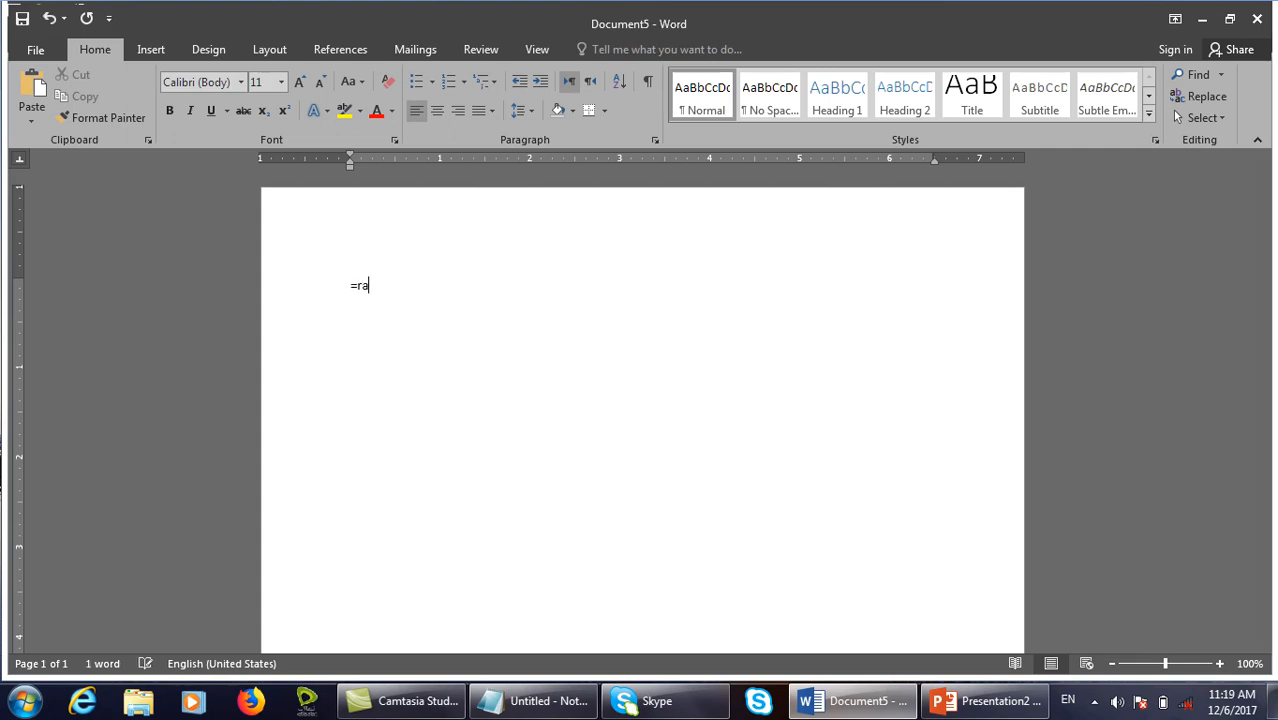
type("nd()")
key("Return")
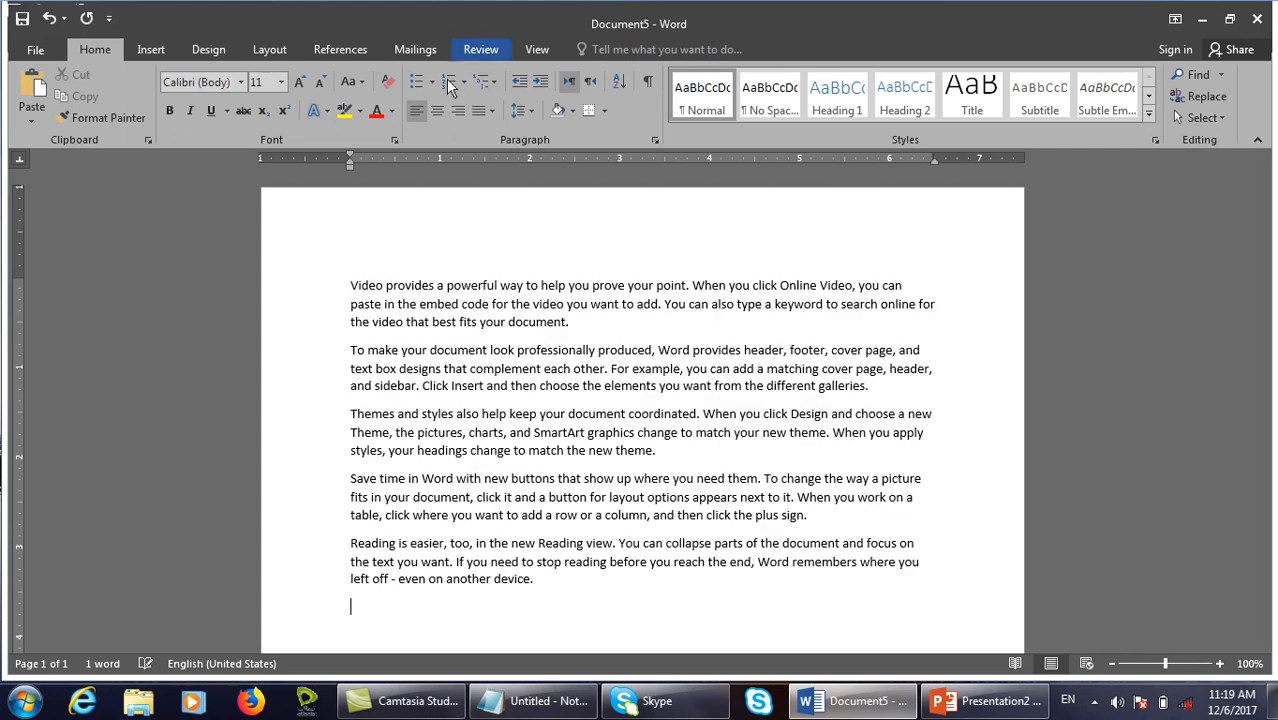
left_click(480, 49)
left_click(609, 118)
left_click(639, 143)
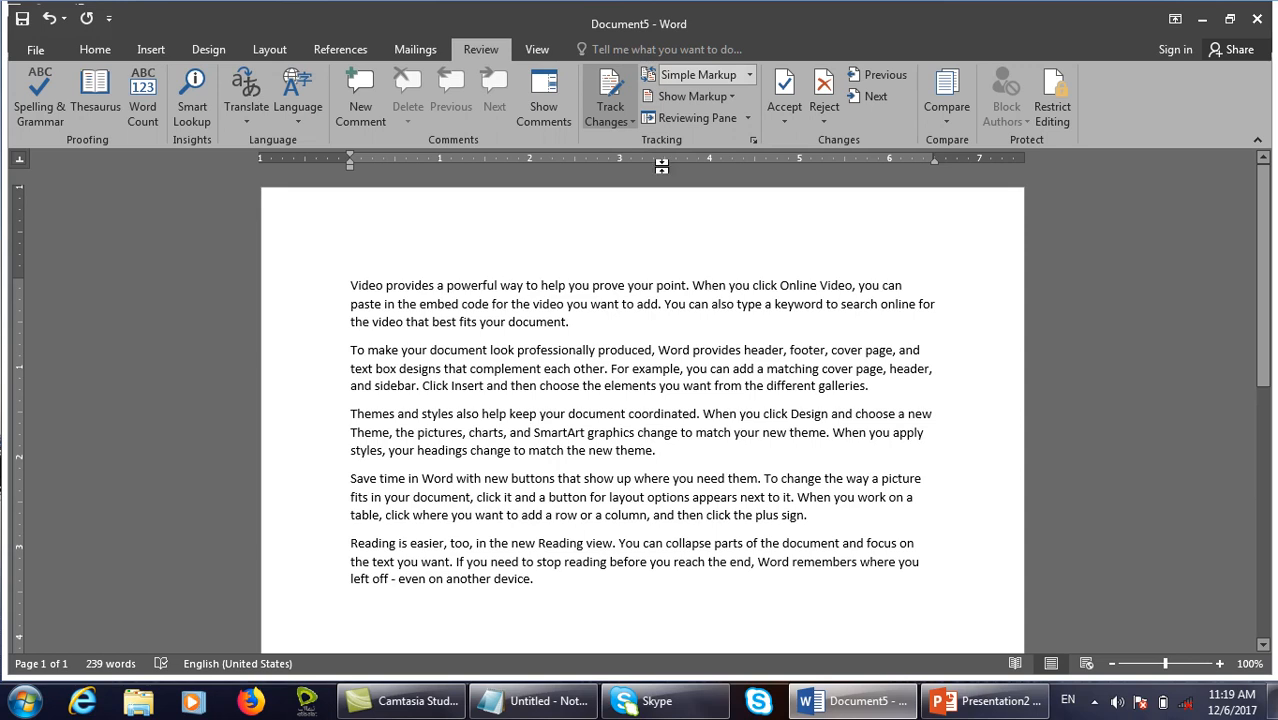
Set tracked insertions to Bold with Blue colour in Advanced Track Changes Options.
left_click(752, 143)
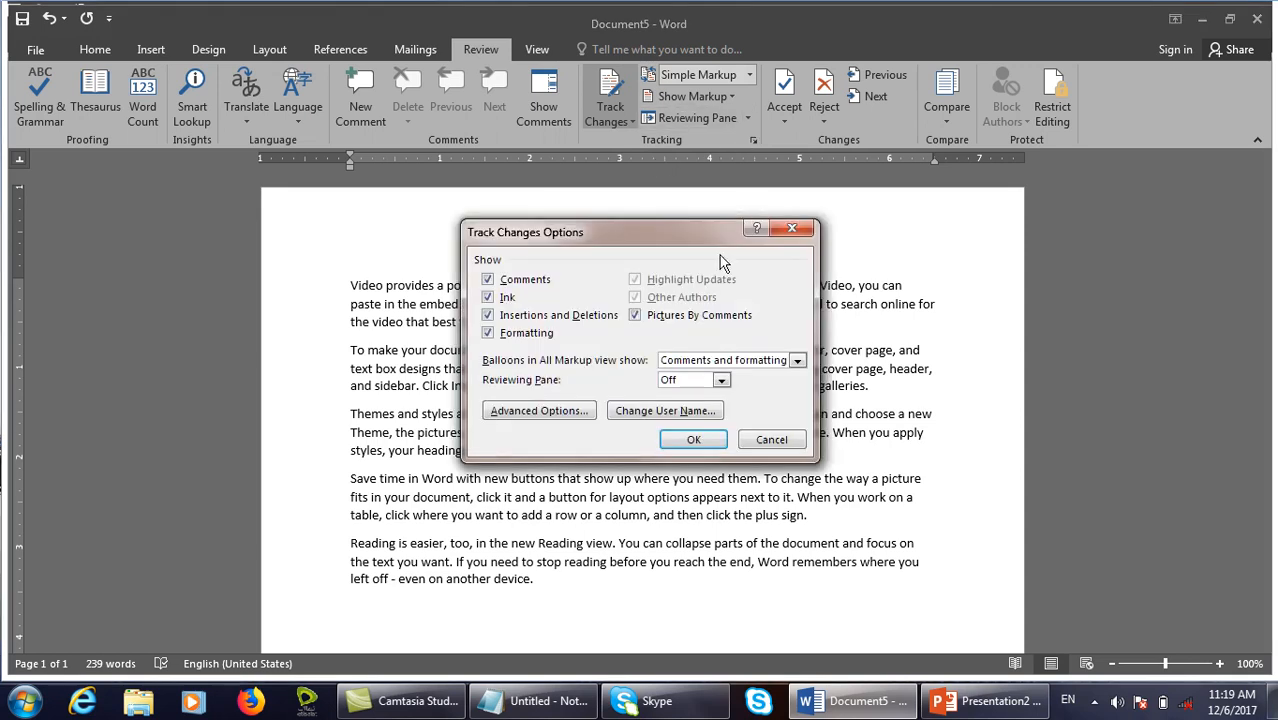
left_click(565, 428)
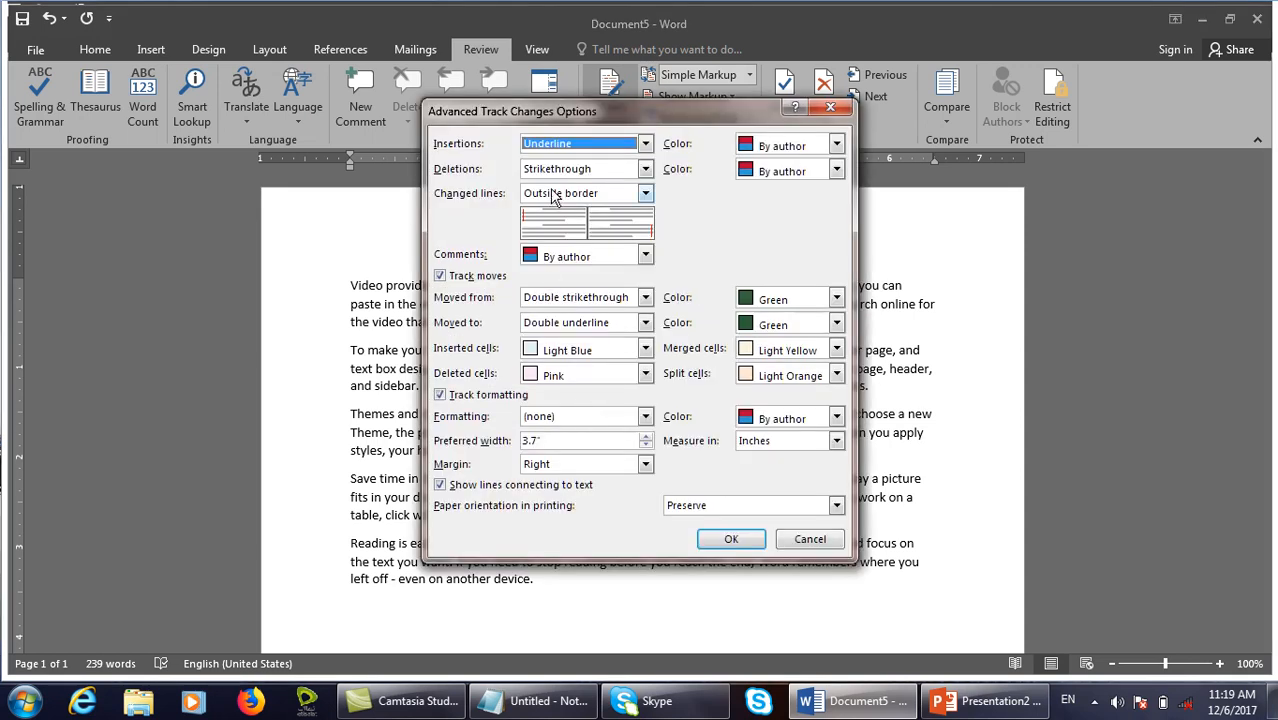
left_click(752, 147)
left_click(772, 216)
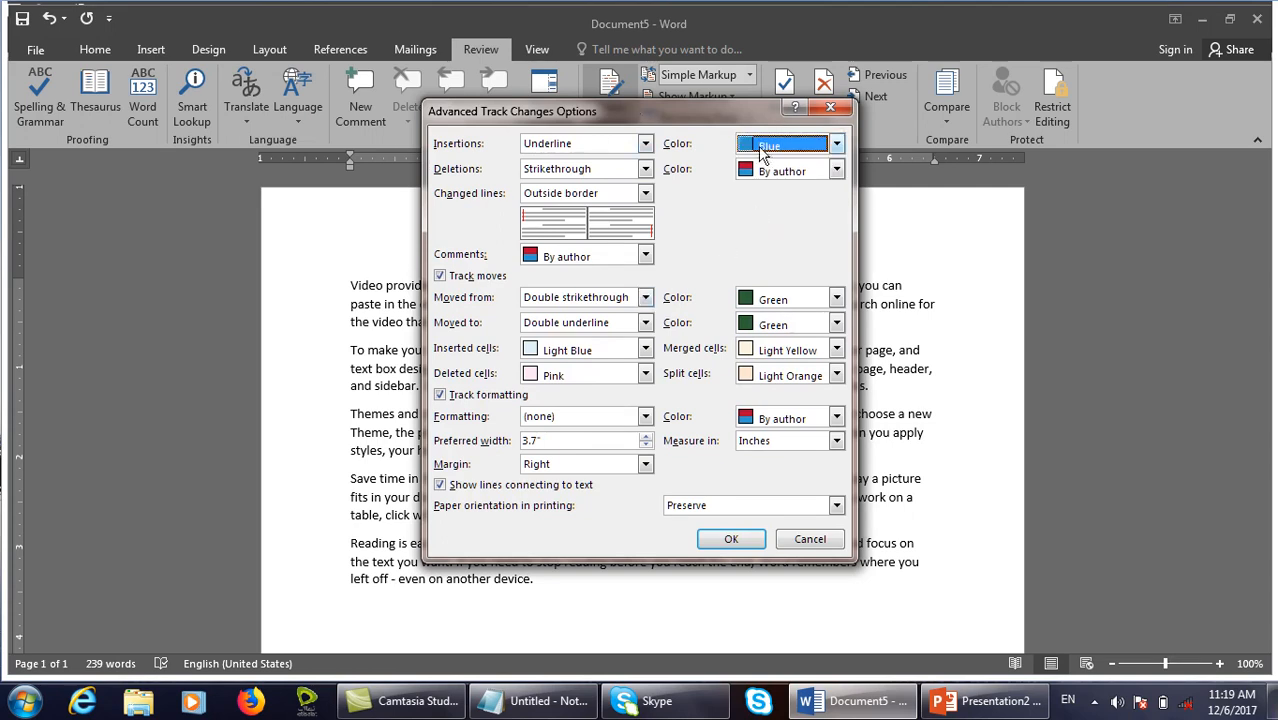
left_click(646, 144)
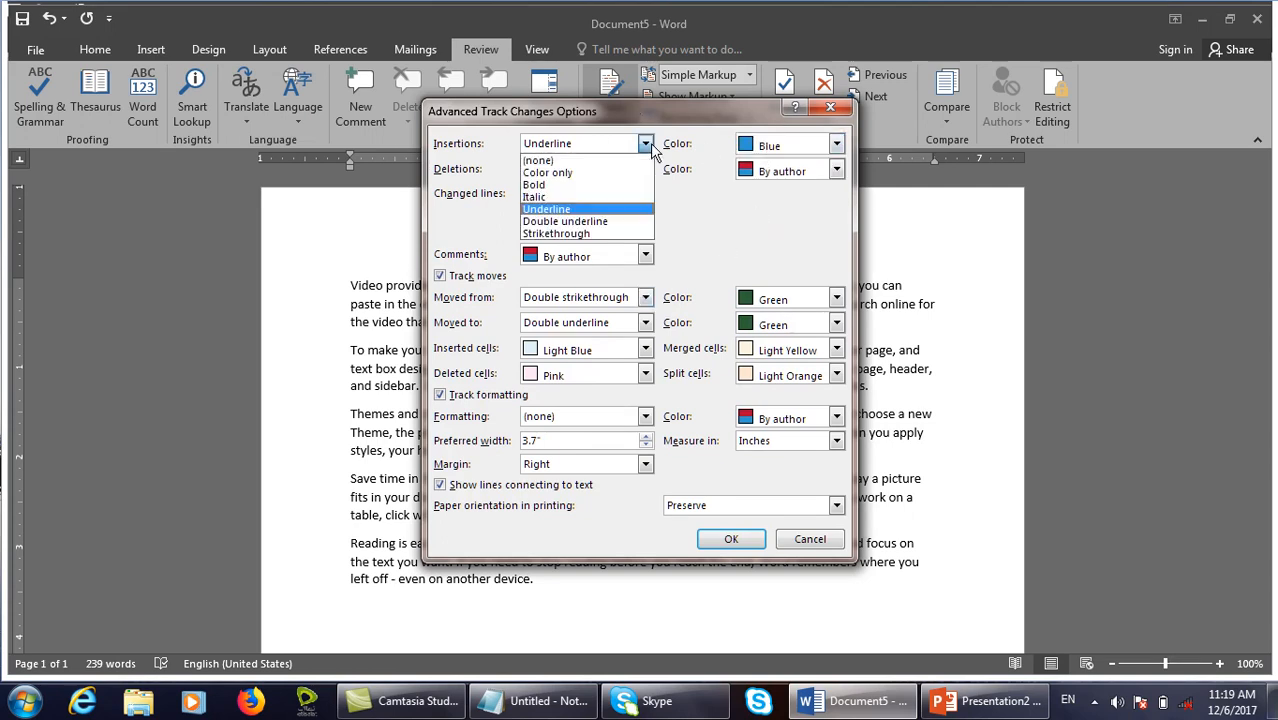
left_click(535, 187)
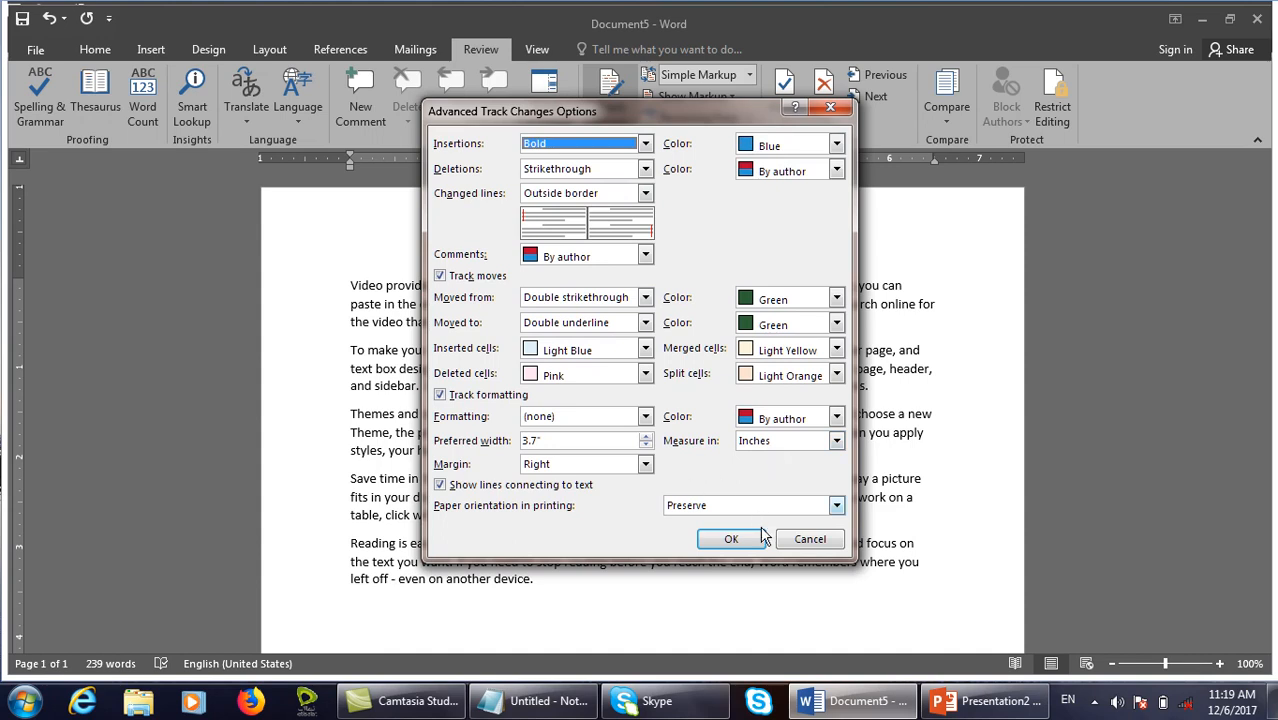
left_click(731, 539)
left_click(690, 440)
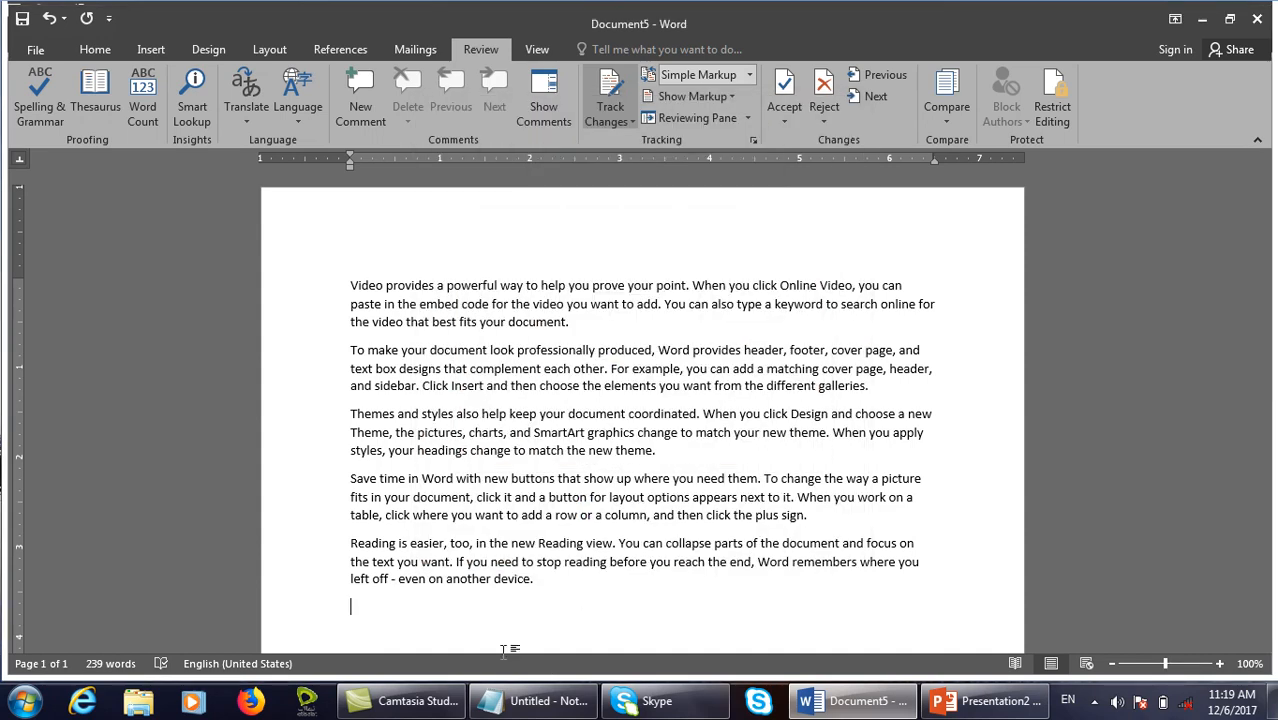
Append =rand() sample text as a new paragraph and select the inserted last paragraph.
key("Return")
type("=rand()")
key("Return")
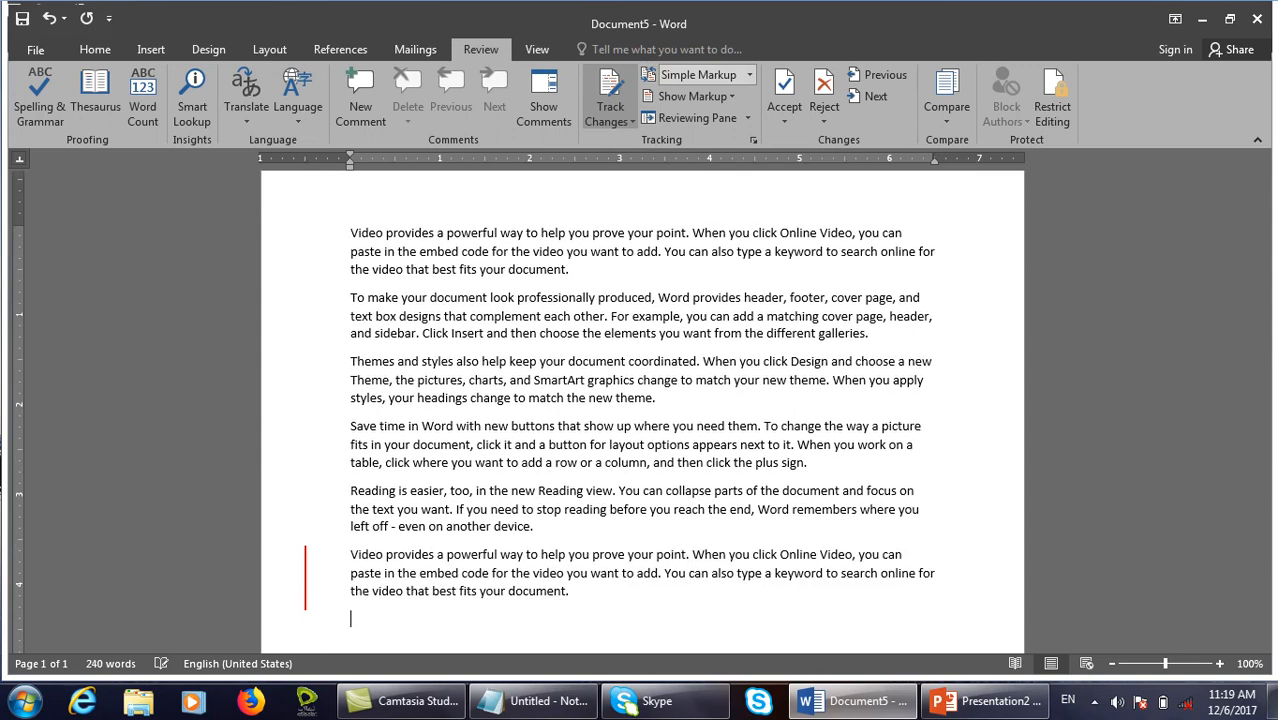
left_click_drag(601, 608, 348, 556)
left_click(568, 636)
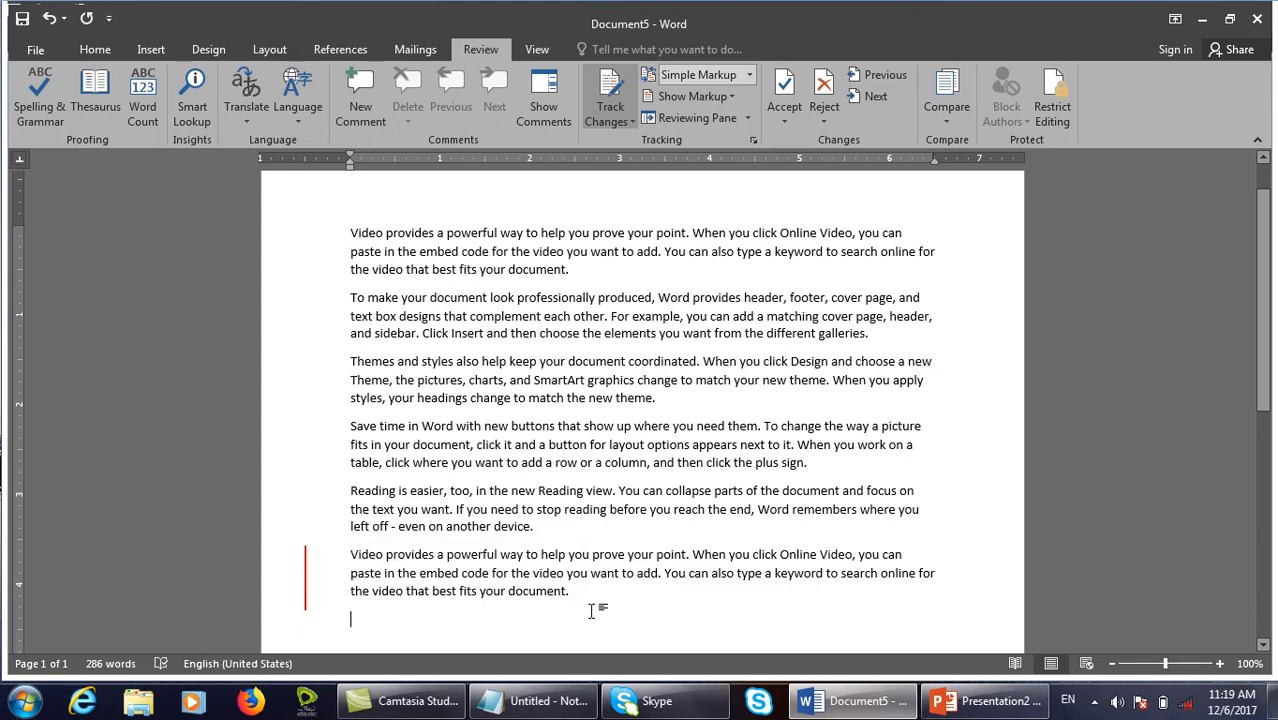
left_click_drag(568, 593, 378, 562)
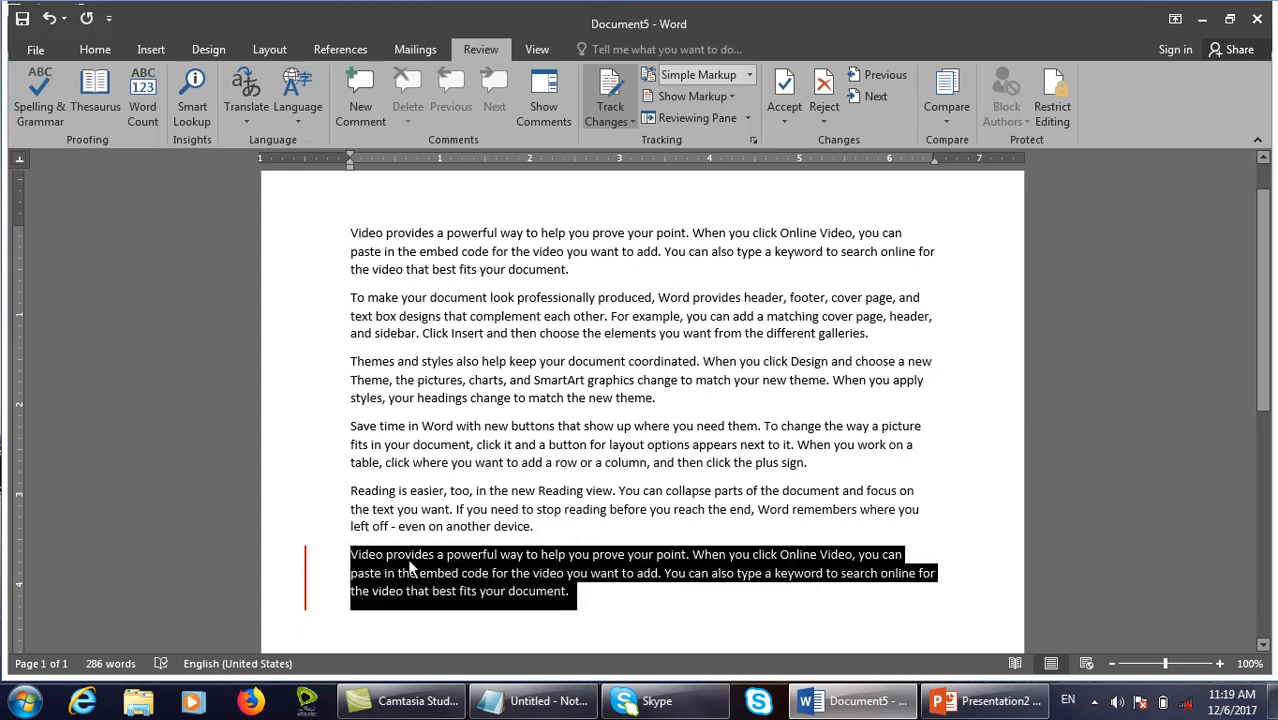
left_click(645, 597)
Change the tracked insertion colour to Bright Green.
left_click(753, 140)
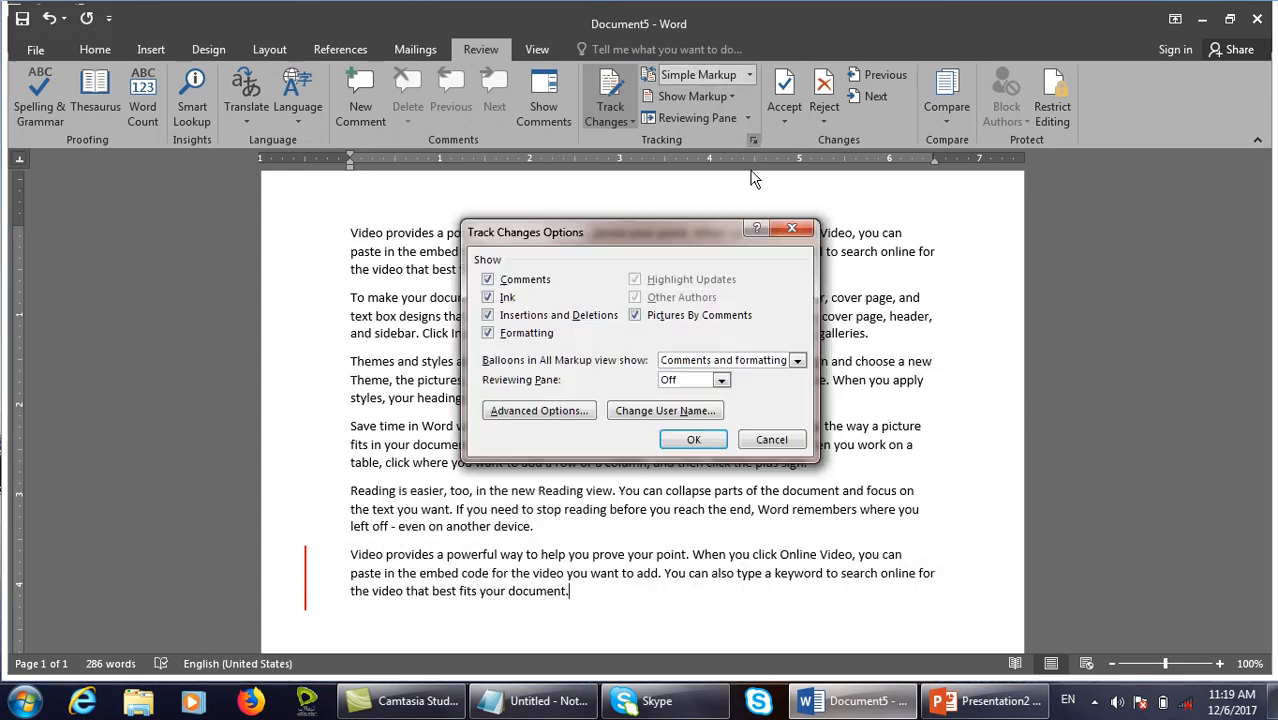
left_click(531, 408)
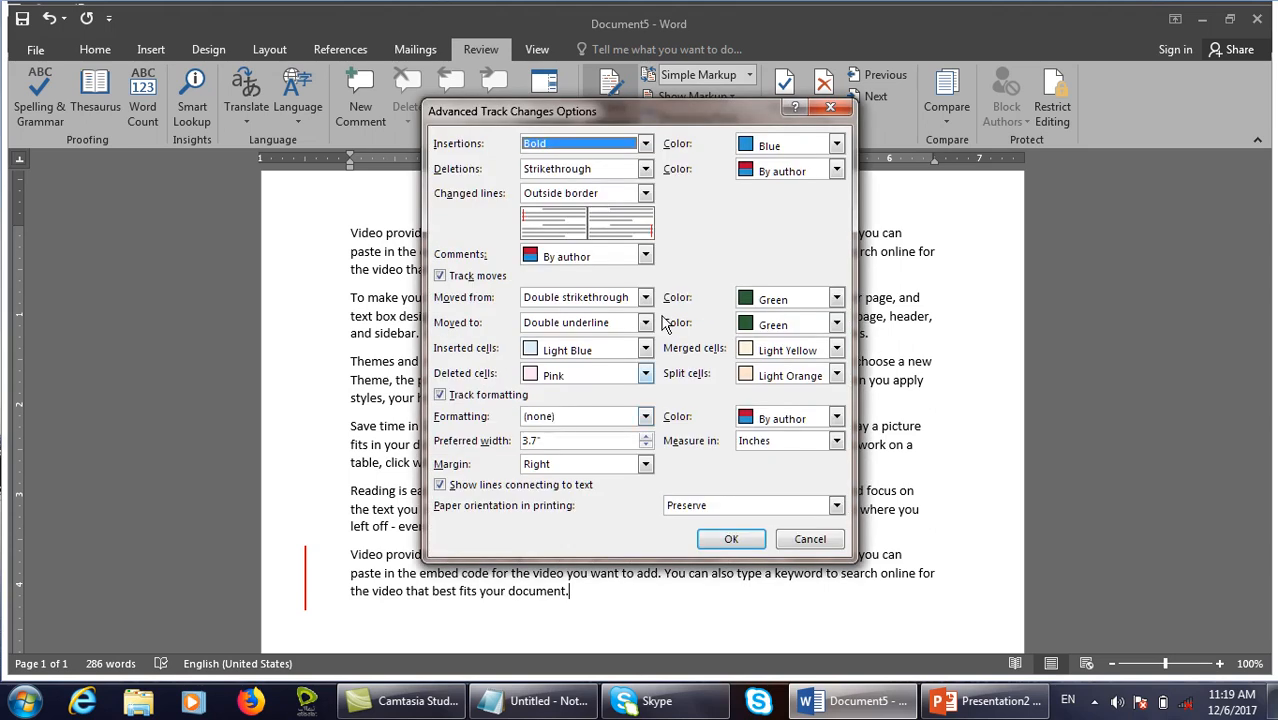
left_click(753, 147)
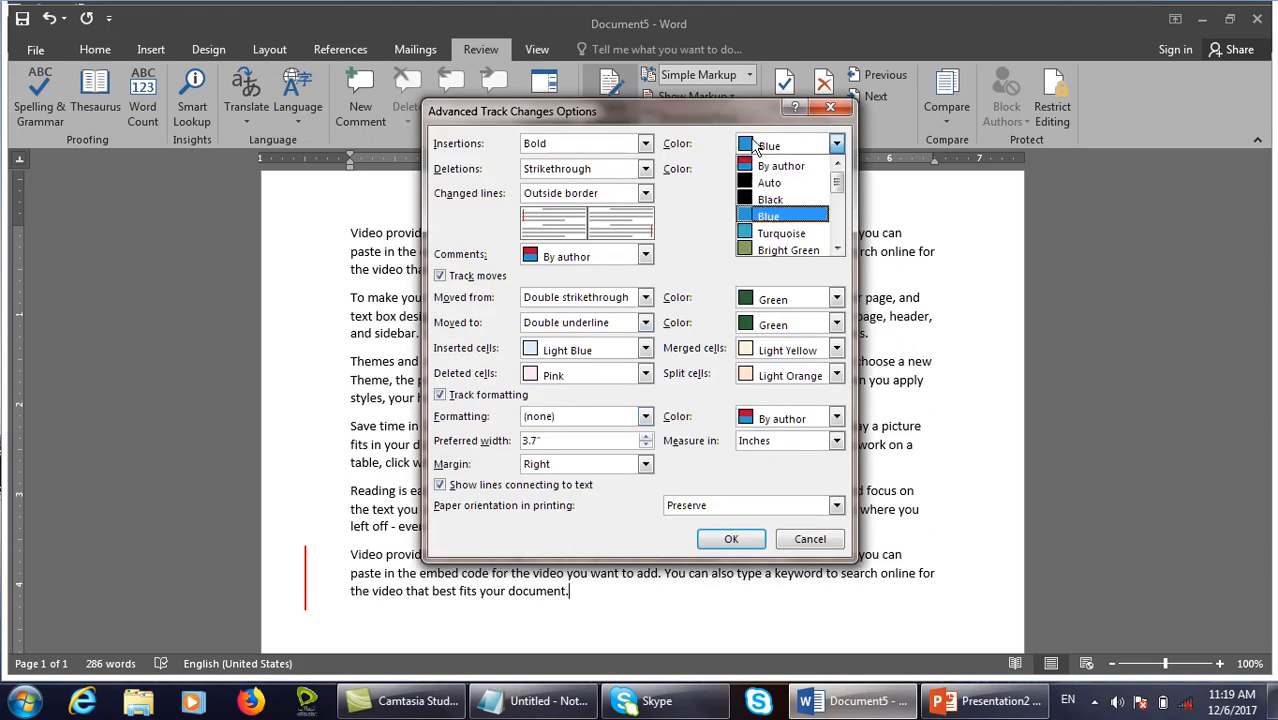
left_click(790, 250)
left_click(731, 539)
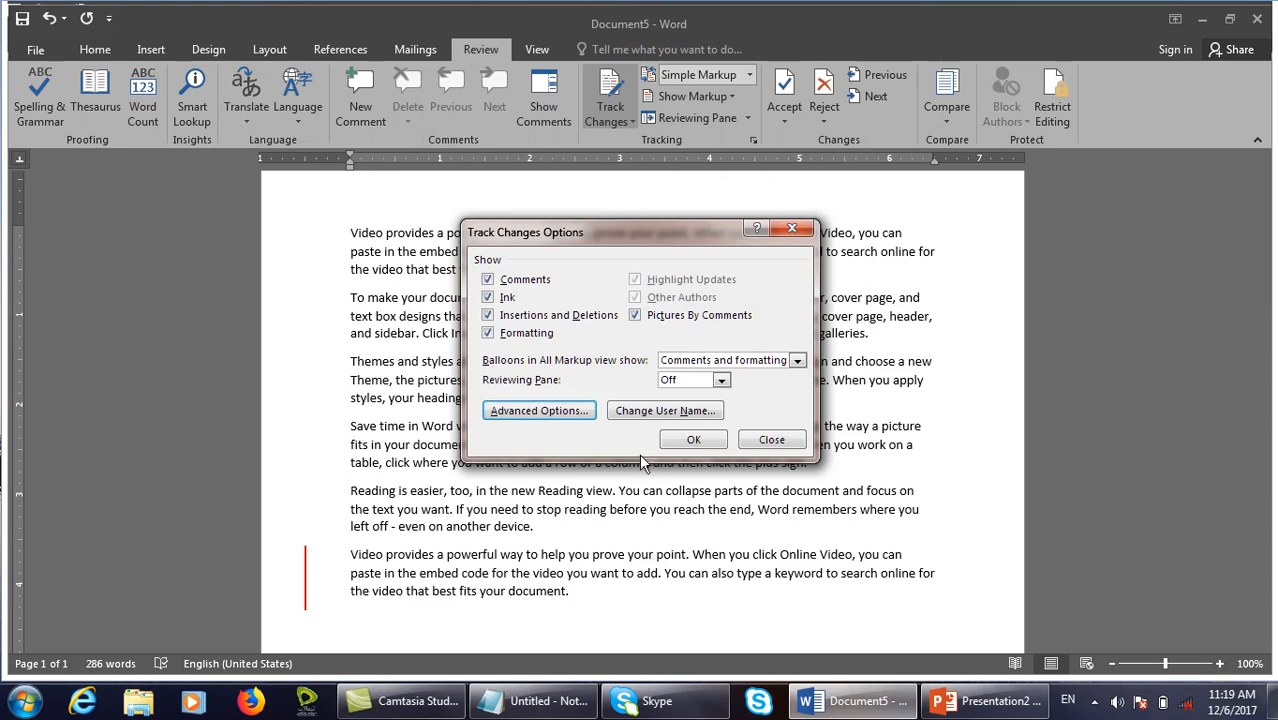
left_click(694, 441)
Add a =rand(1) sample paragraph at the end of the document.
key("Return")
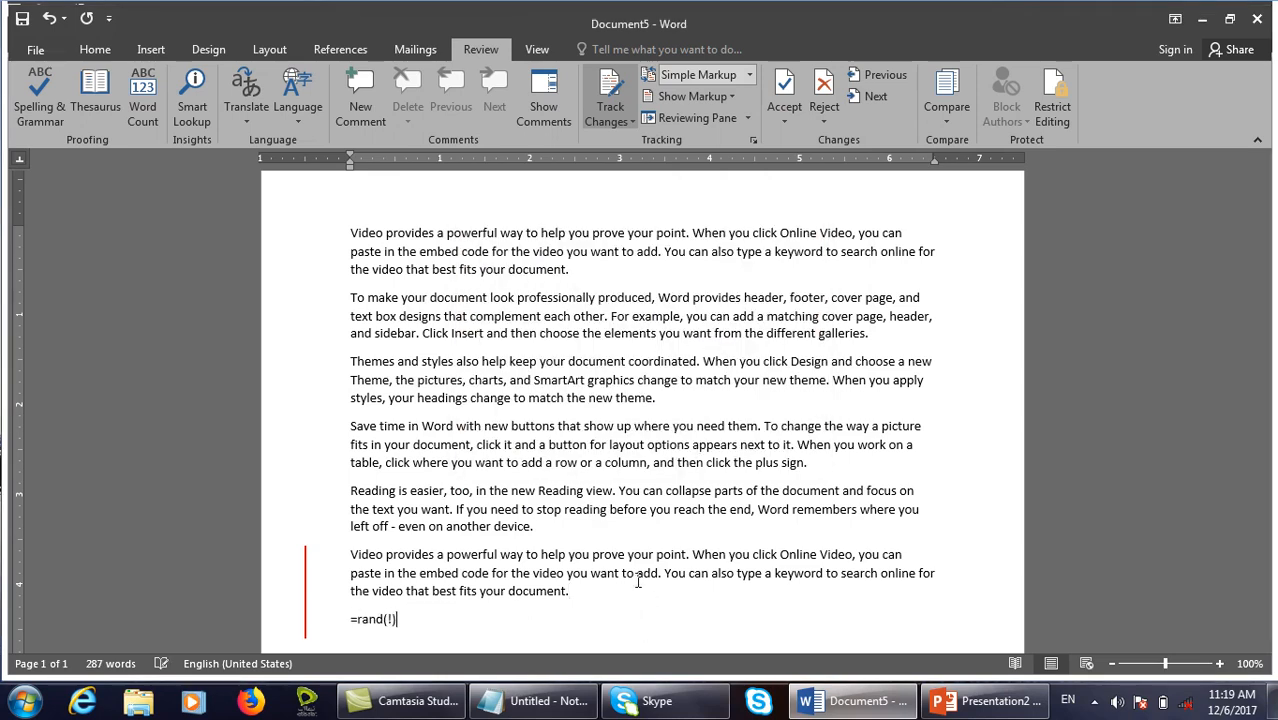
type("=rand(1)")
key("Return")
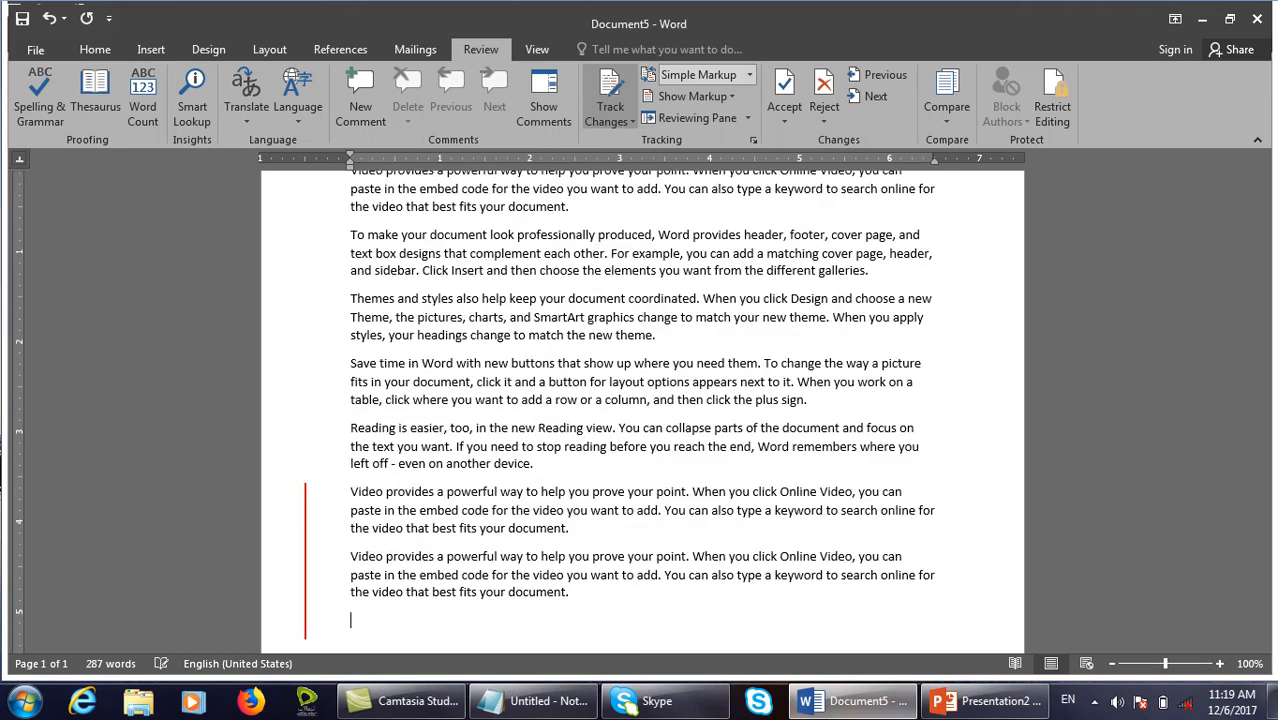
Switch tracked insertion marking from Bold to Italic.
left_click(754, 141)
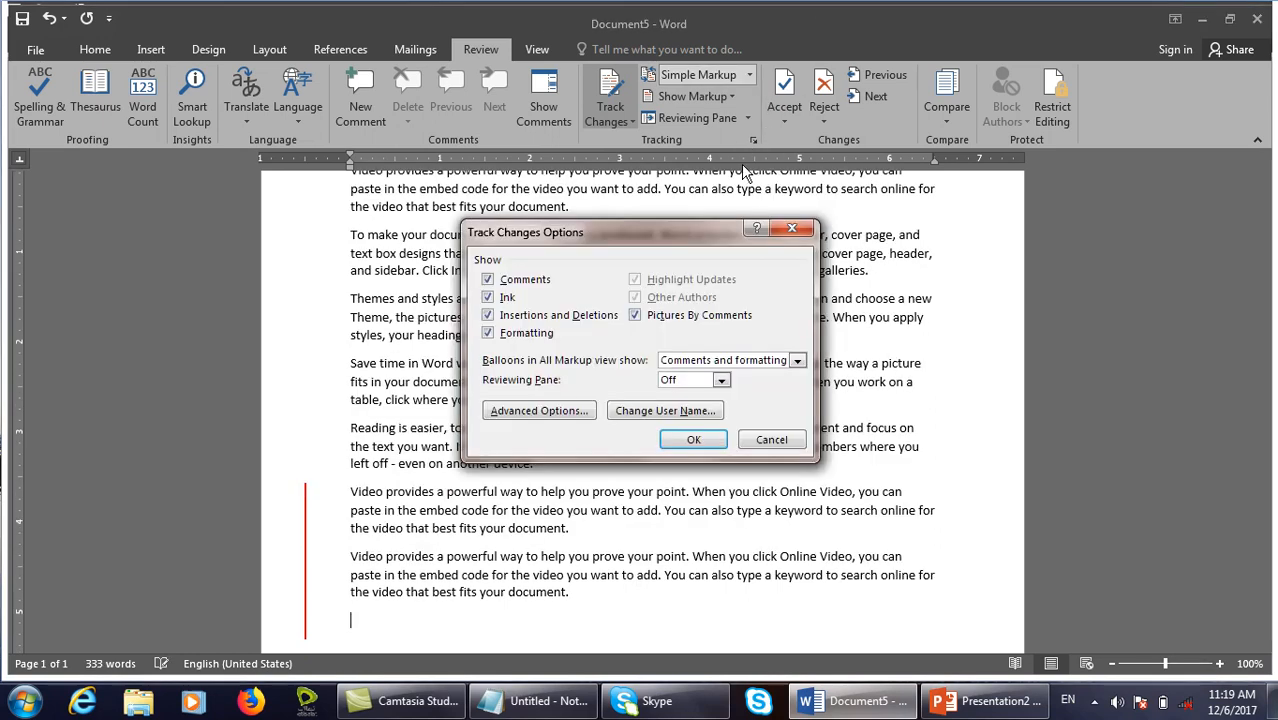
left_click(545, 412)
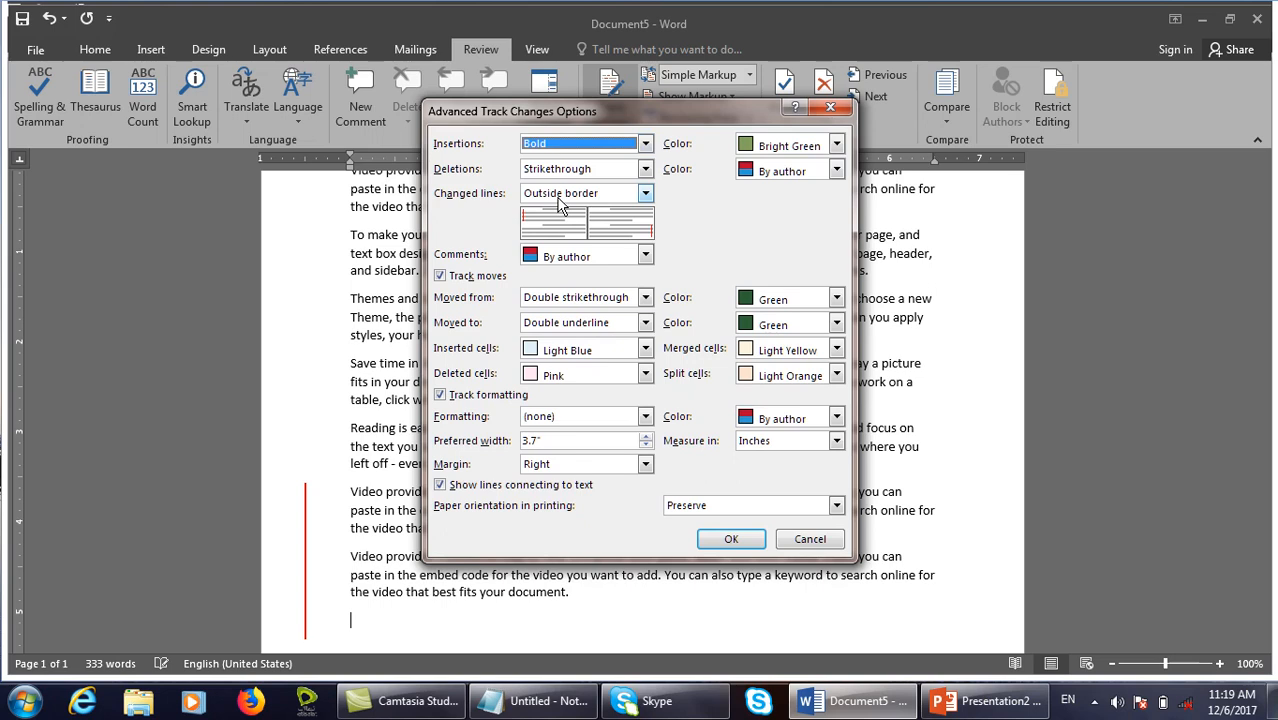
left_click(645, 143)
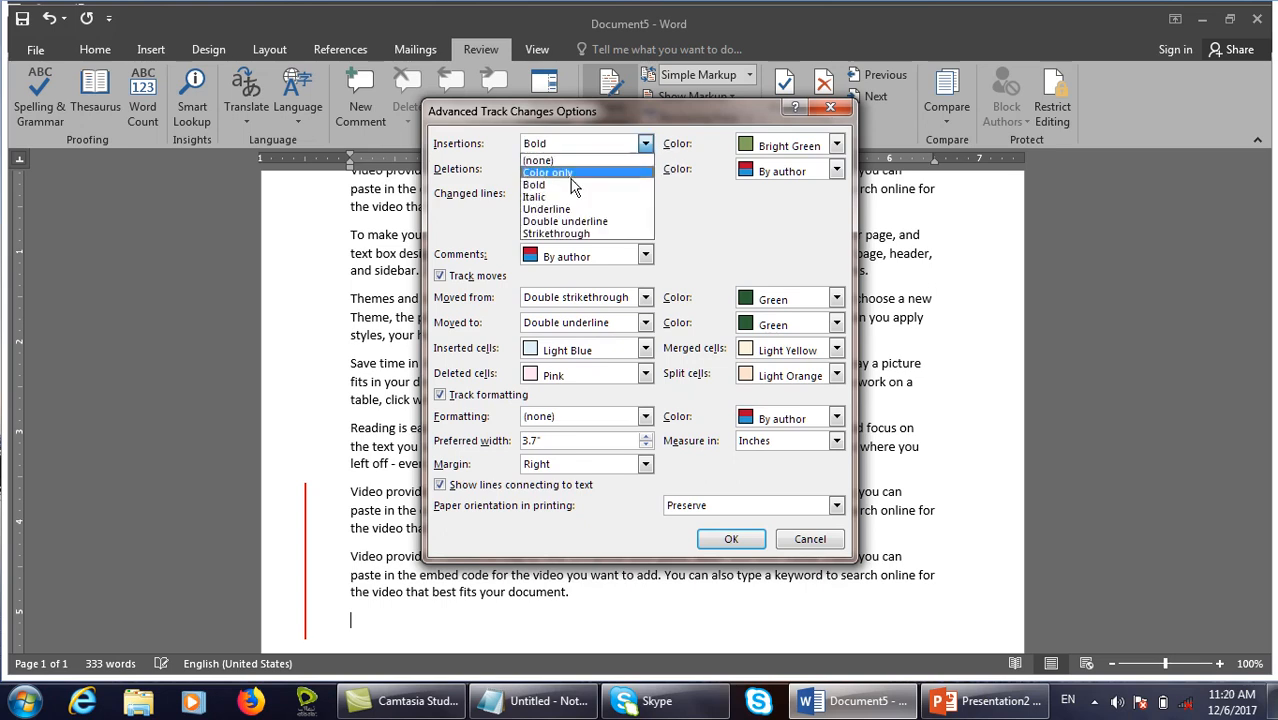
left_click(555, 198)
left_click(758, 538)
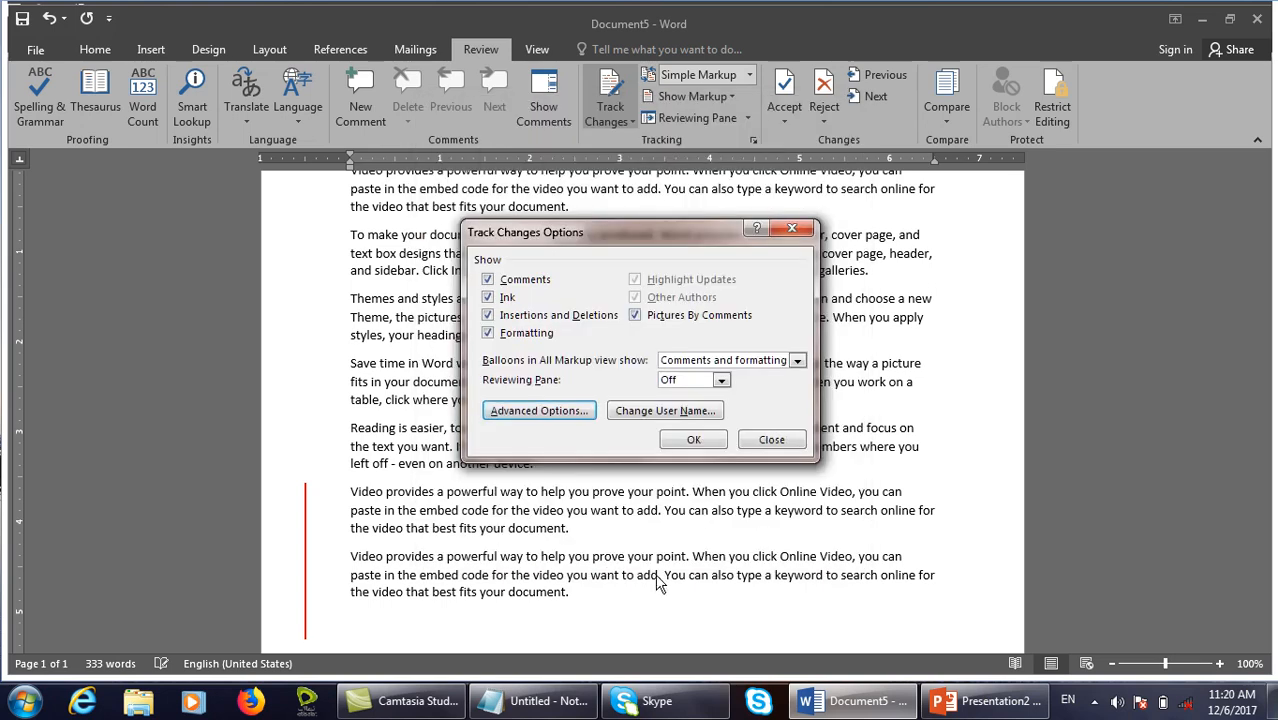
left_click(693, 440)
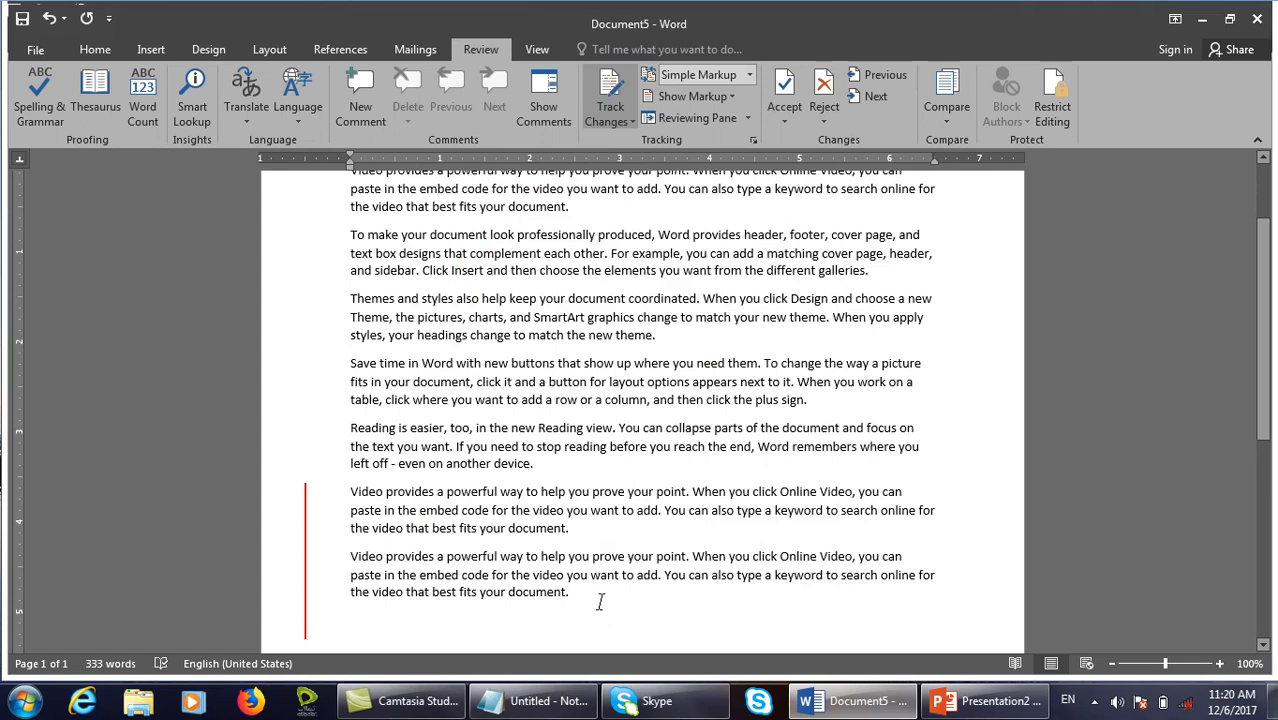
Add a =rand(1) paragraph and type 'SD', then review the advanced options without changes.
type("=rand(1")
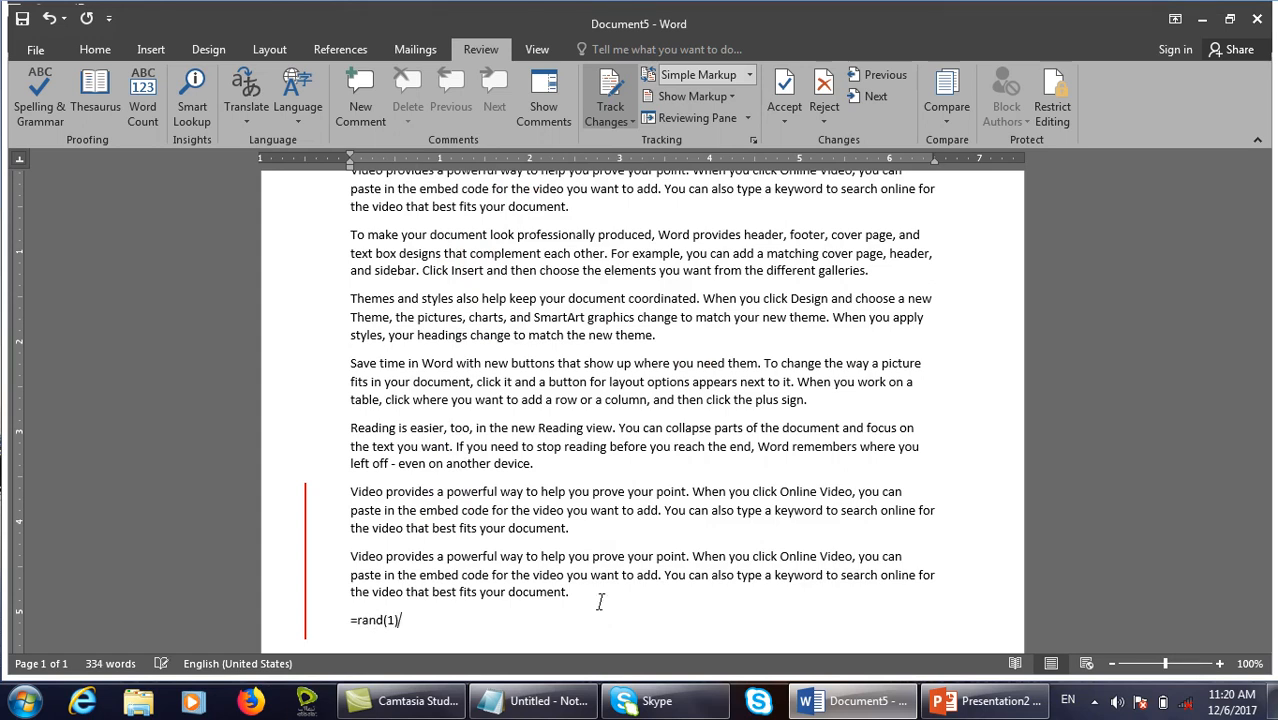
type(")")
key("Return")
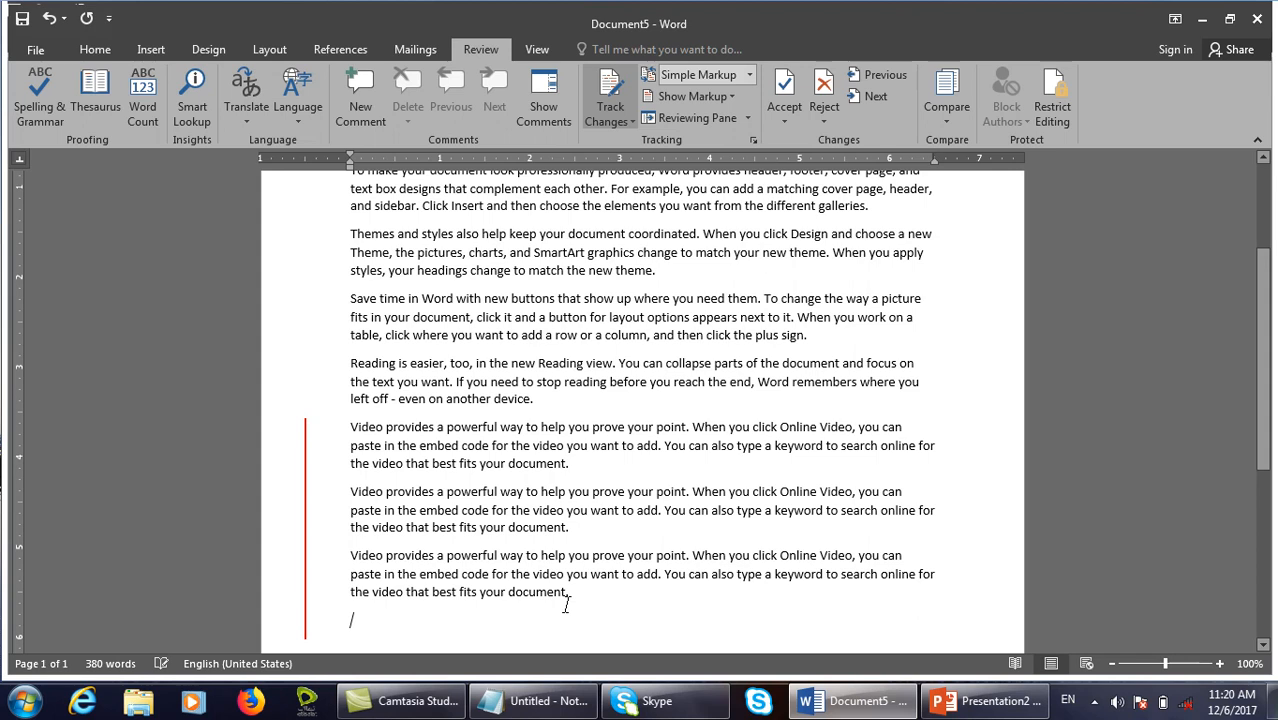
type("SDfdfddfdfdf")
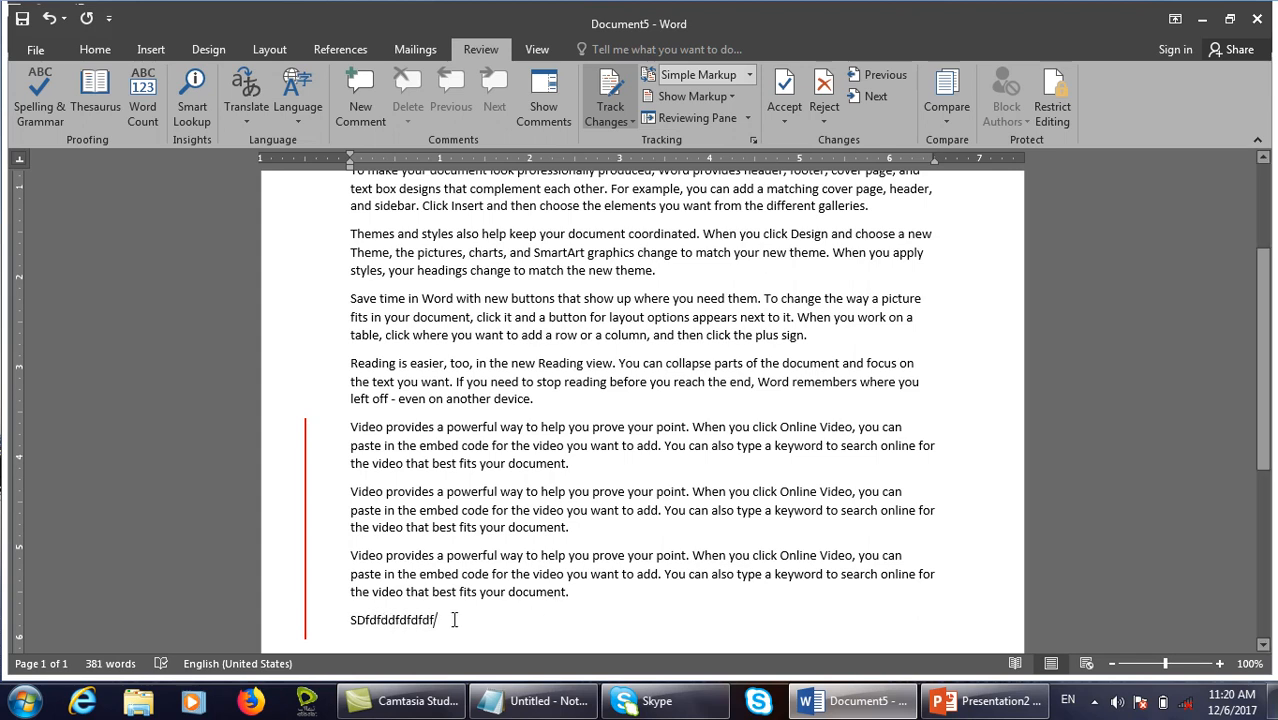
left_click(755, 140)
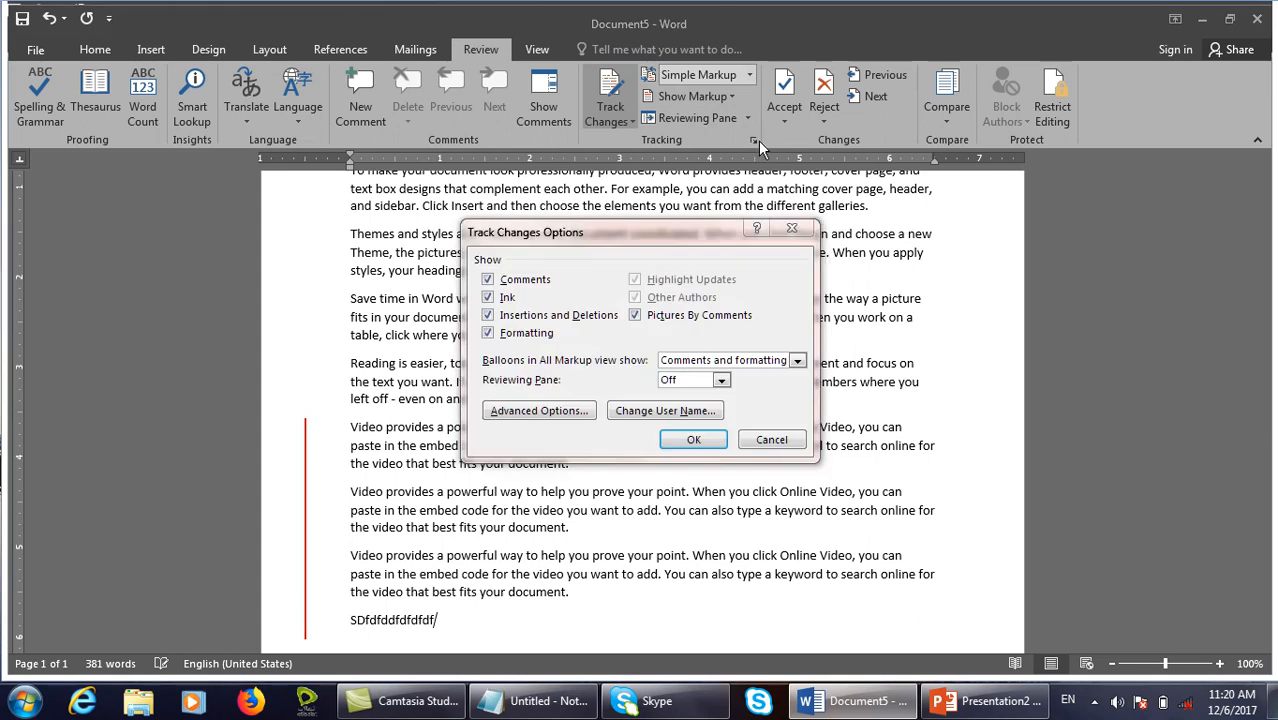
left_click(588, 410)
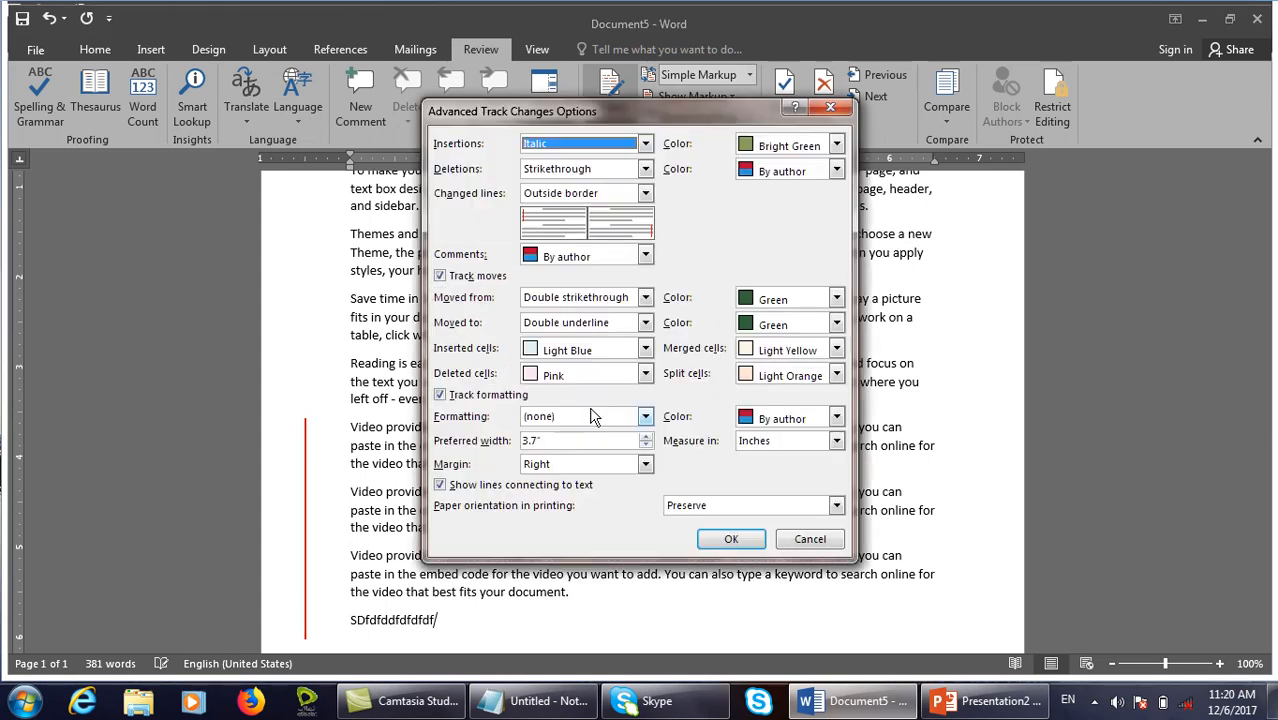
left_click(806, 539)
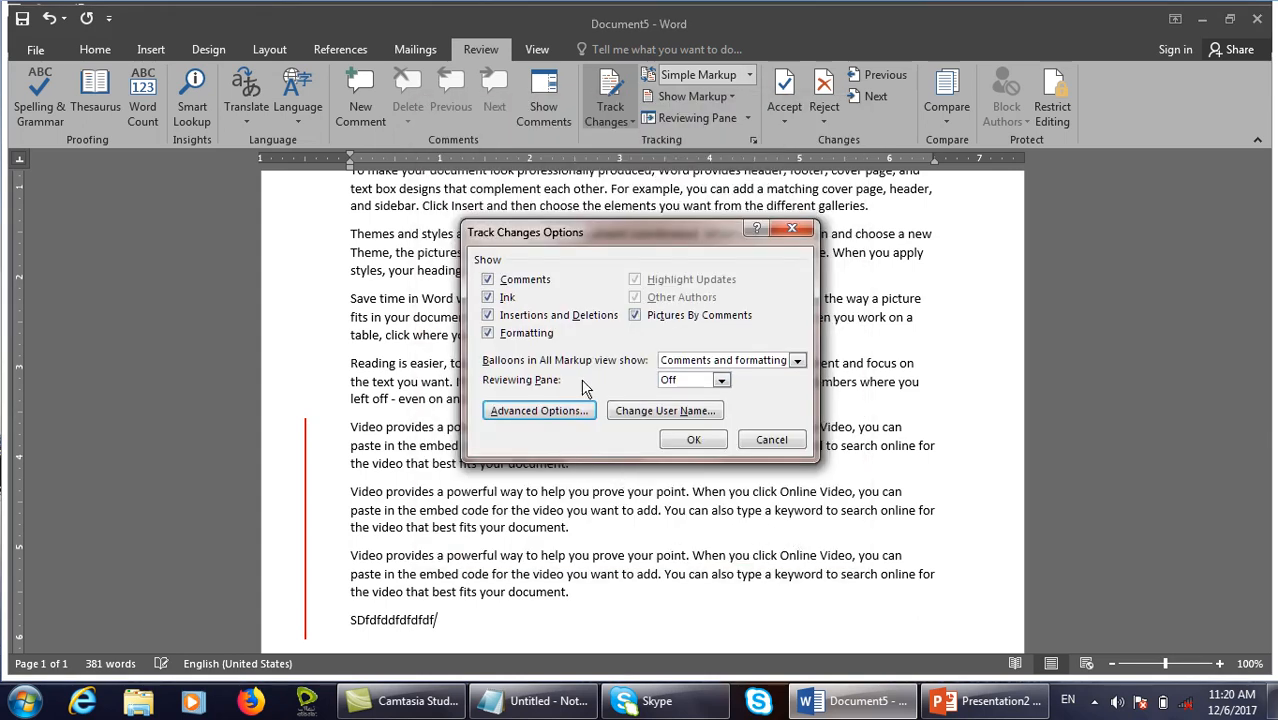
left_click(780, 442)
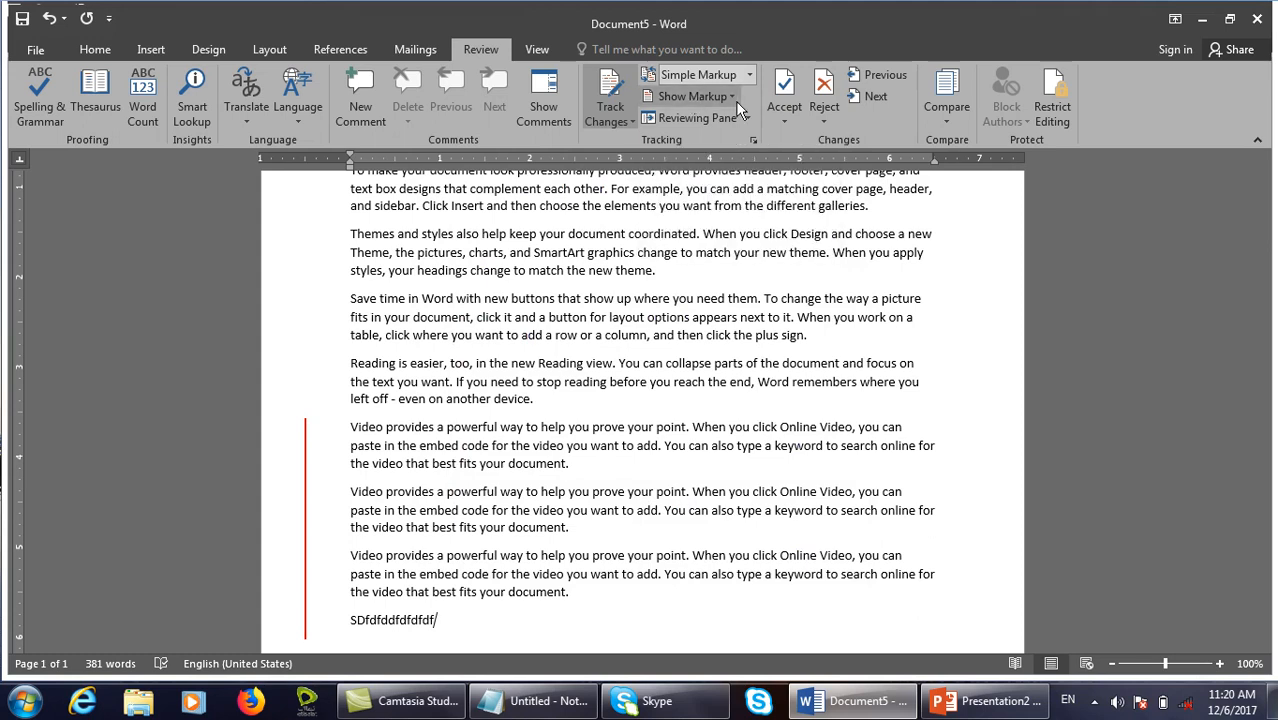
Set deletions to Underline in Bright Green, then delete the 'Save time in Word' paragraph.
left_click(693, 97)
left_click(928, 336)
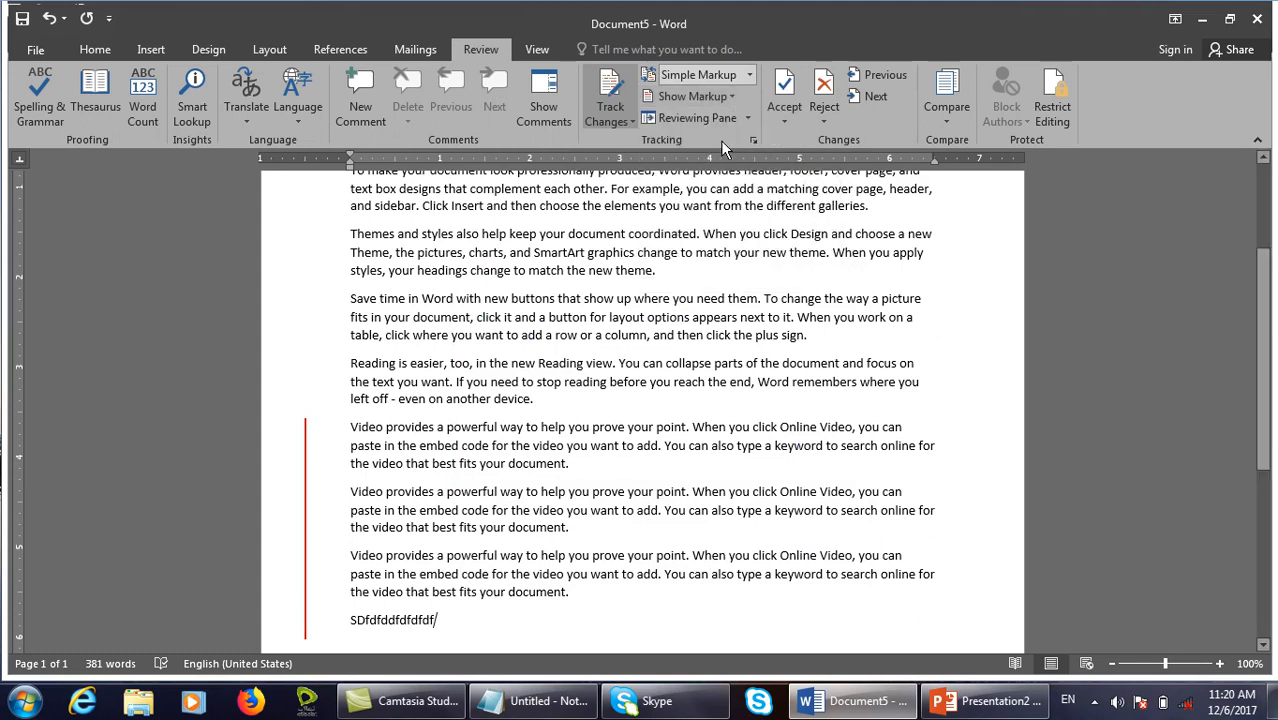
left_click(753, 140)
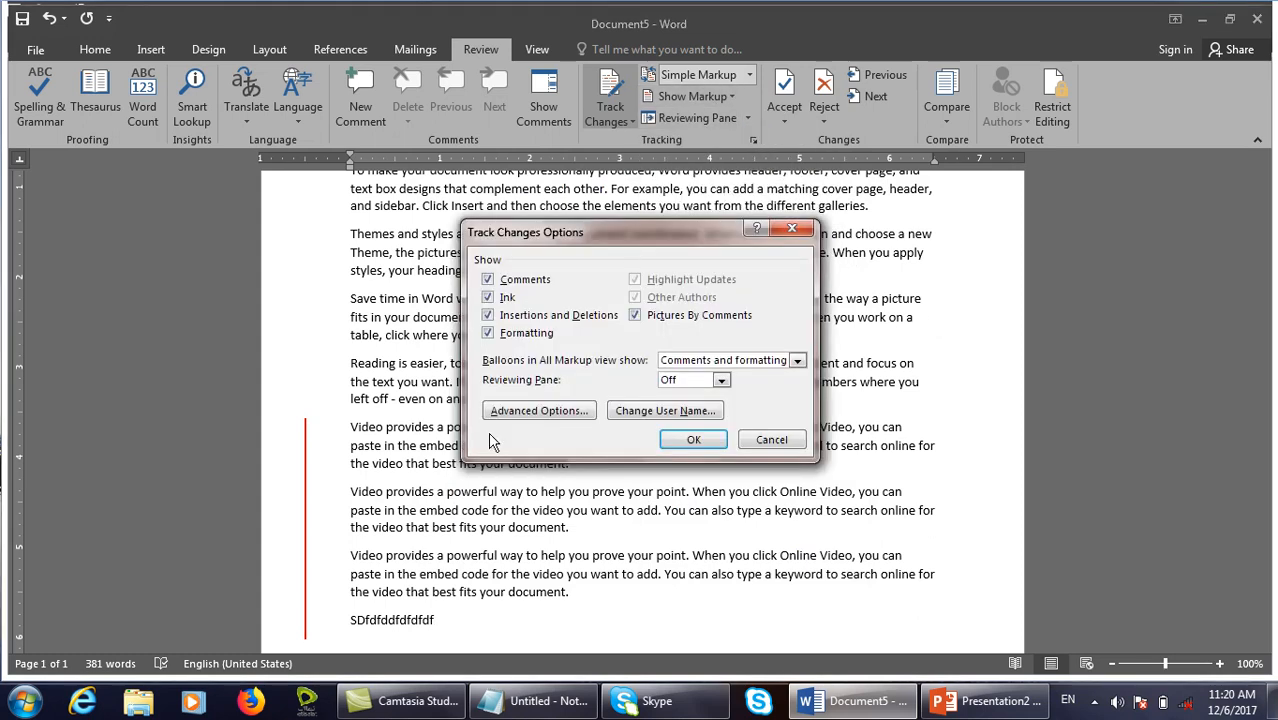
left_click(549, 412)
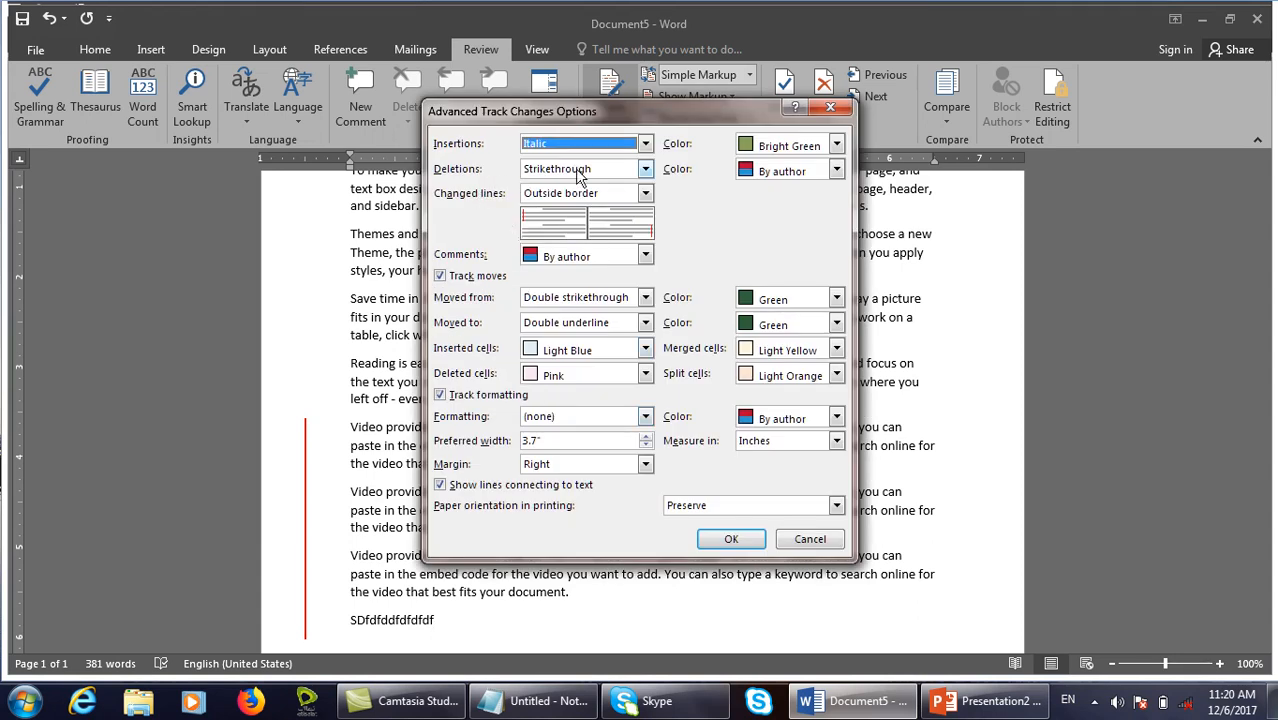
left_click(577, 171)
left_click(557, 234)
left_click(795, 172)
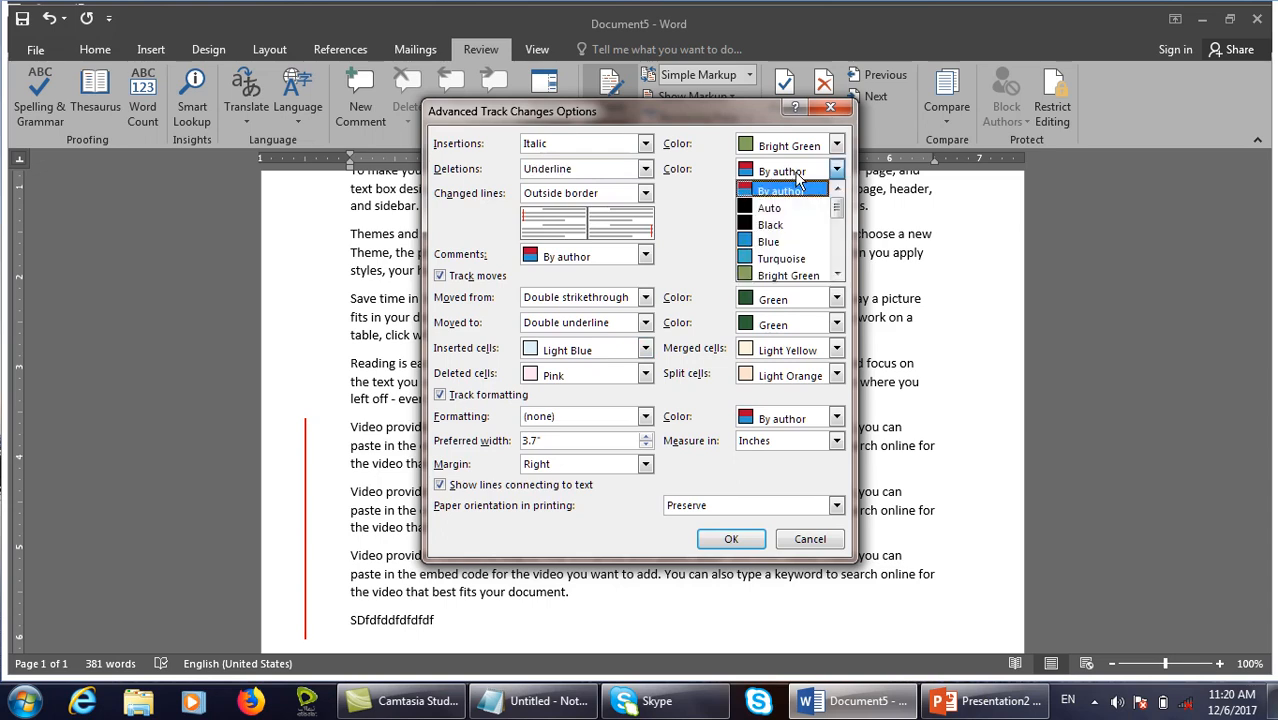
left_click(766, 274)
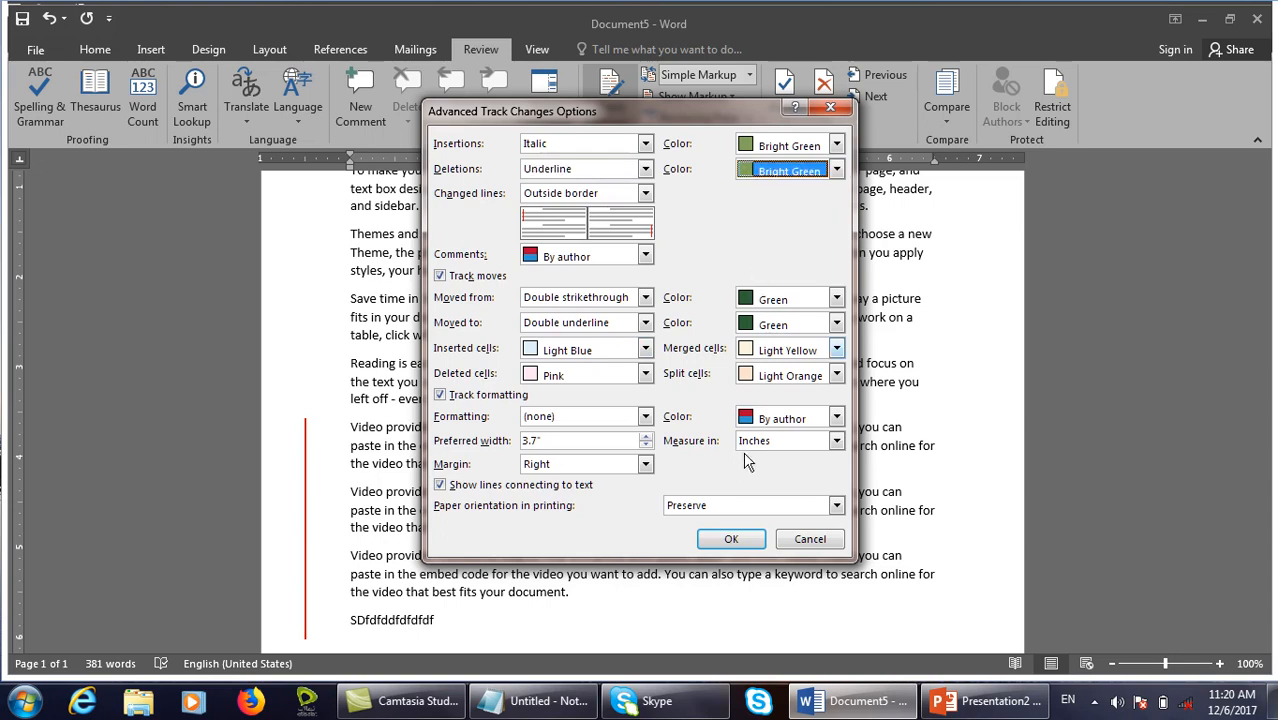
left_click(733, 545)
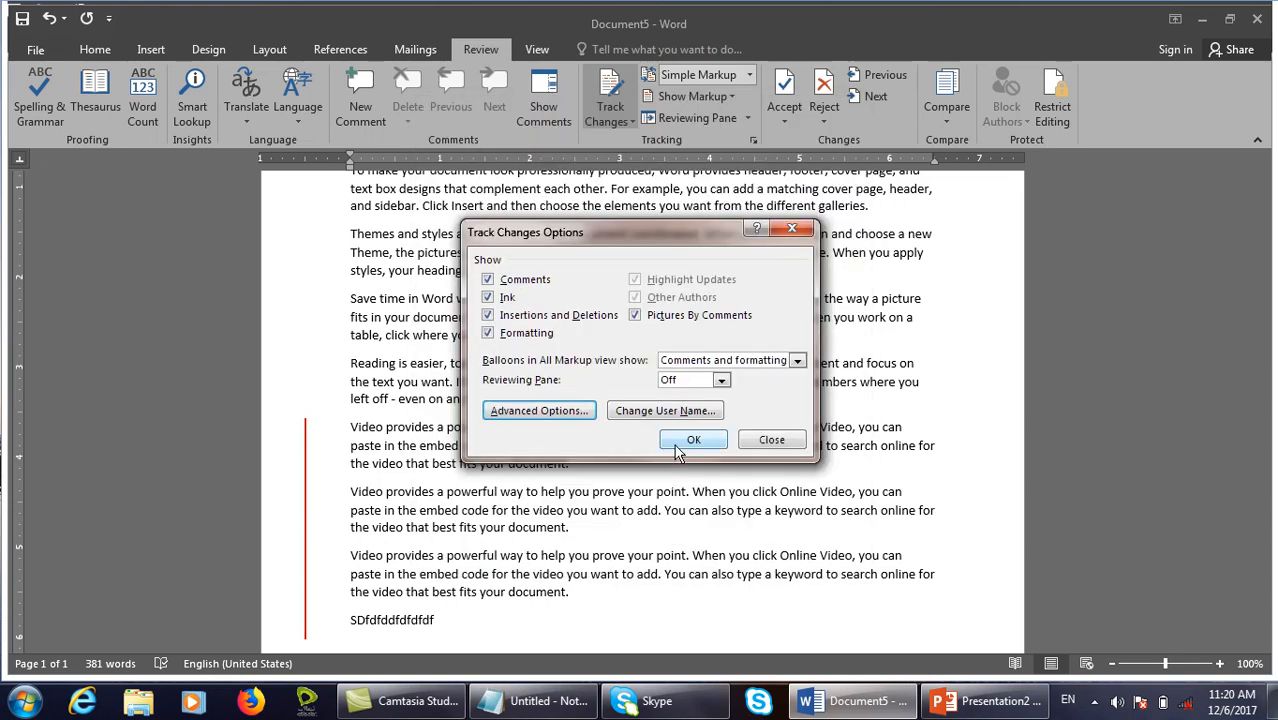
left_click(693, 440)
left_click_drag(819, 340, 285, 296)
key("Delete")
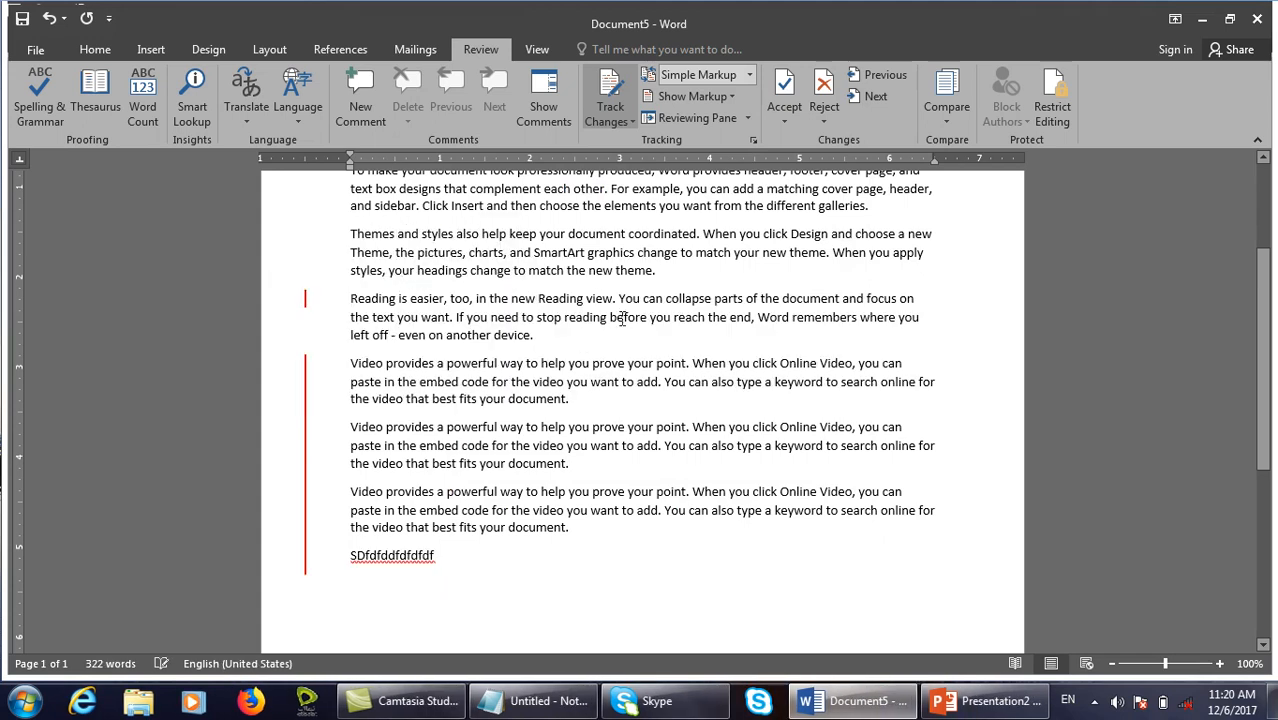
Switch the markup display to All Markup.
left_click(730, 97)
left_click(968, 216)
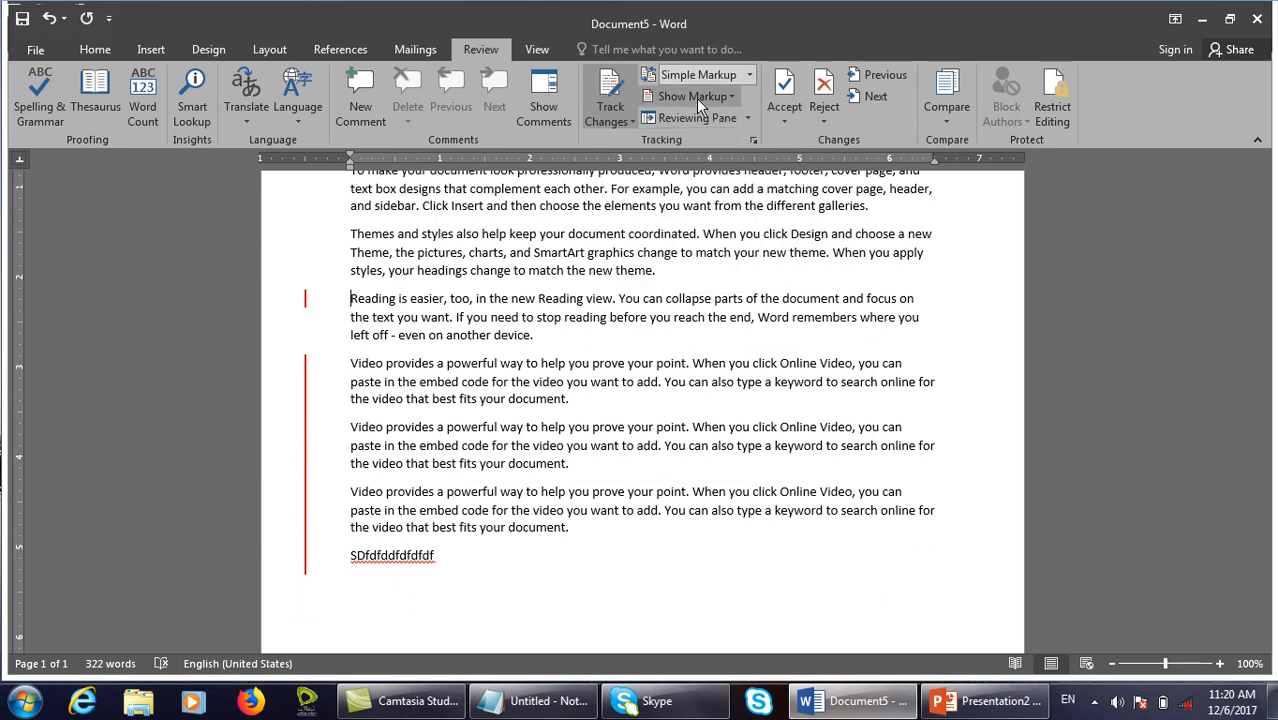
left_click(746, 118)
left_click(749, 75)
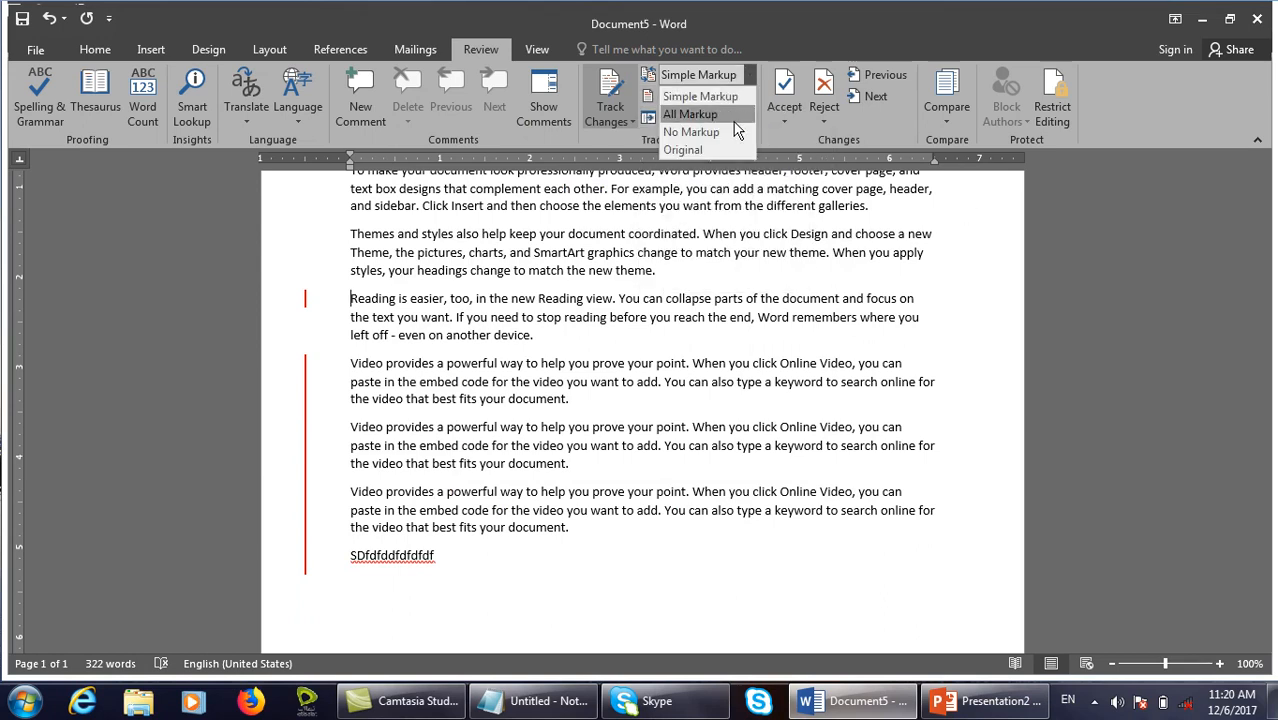
left_click(690, 114)
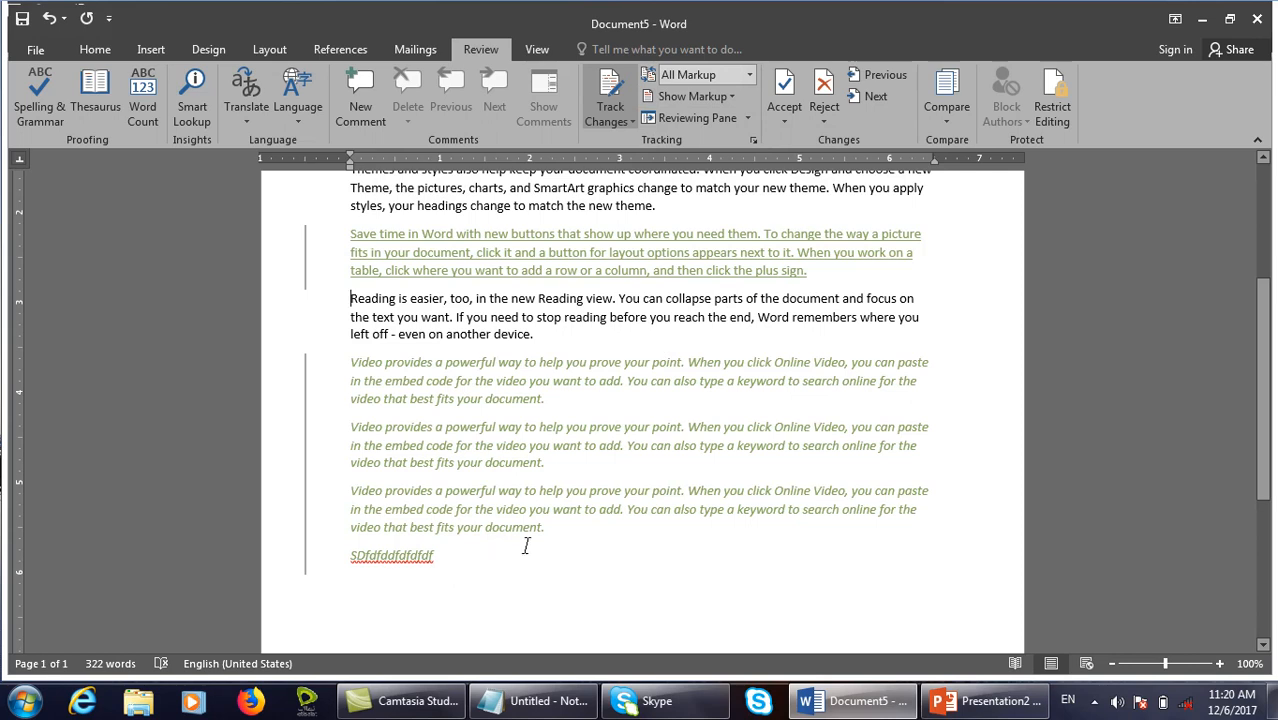
Inspect the inserted 'powerful way to help you prove' text and the deleted 'Save time in Word' paragraph.
scroll(525, 545, "up", 4)
scroll(648, 467, "down", 8)
scroll(545, 375, "up", 10)
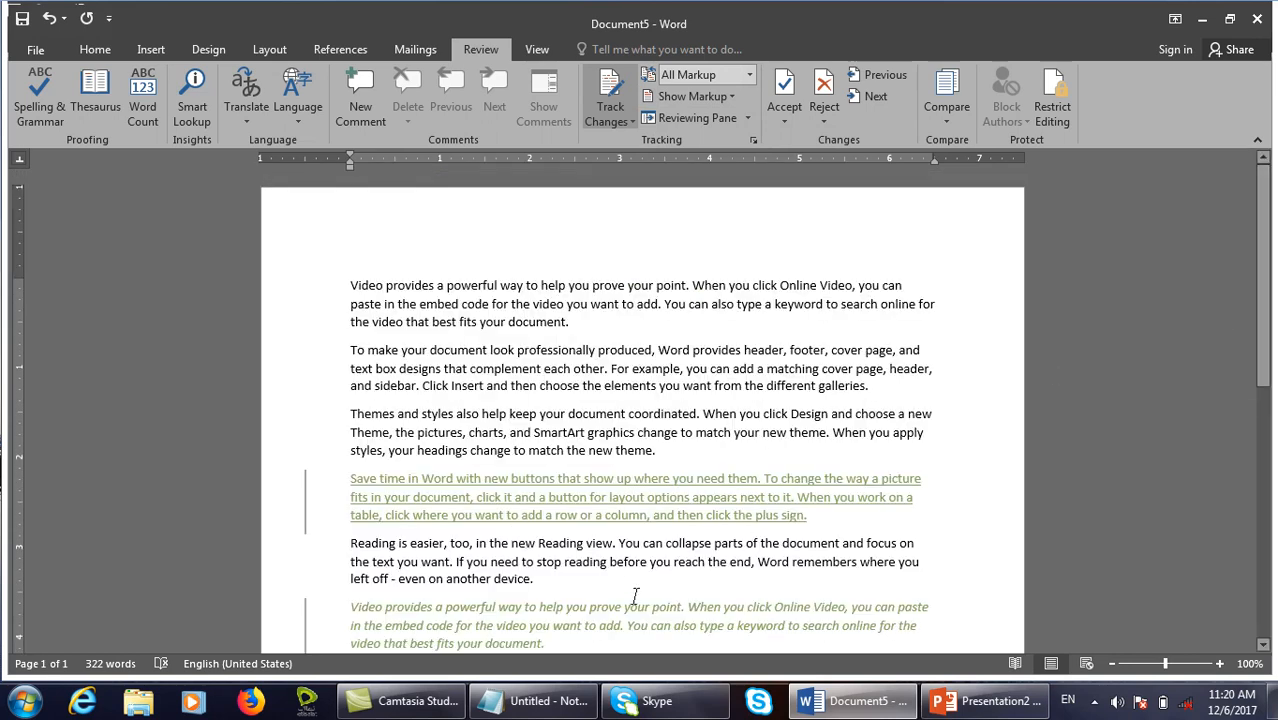
left_click_drag(625, 607, 445, 608)
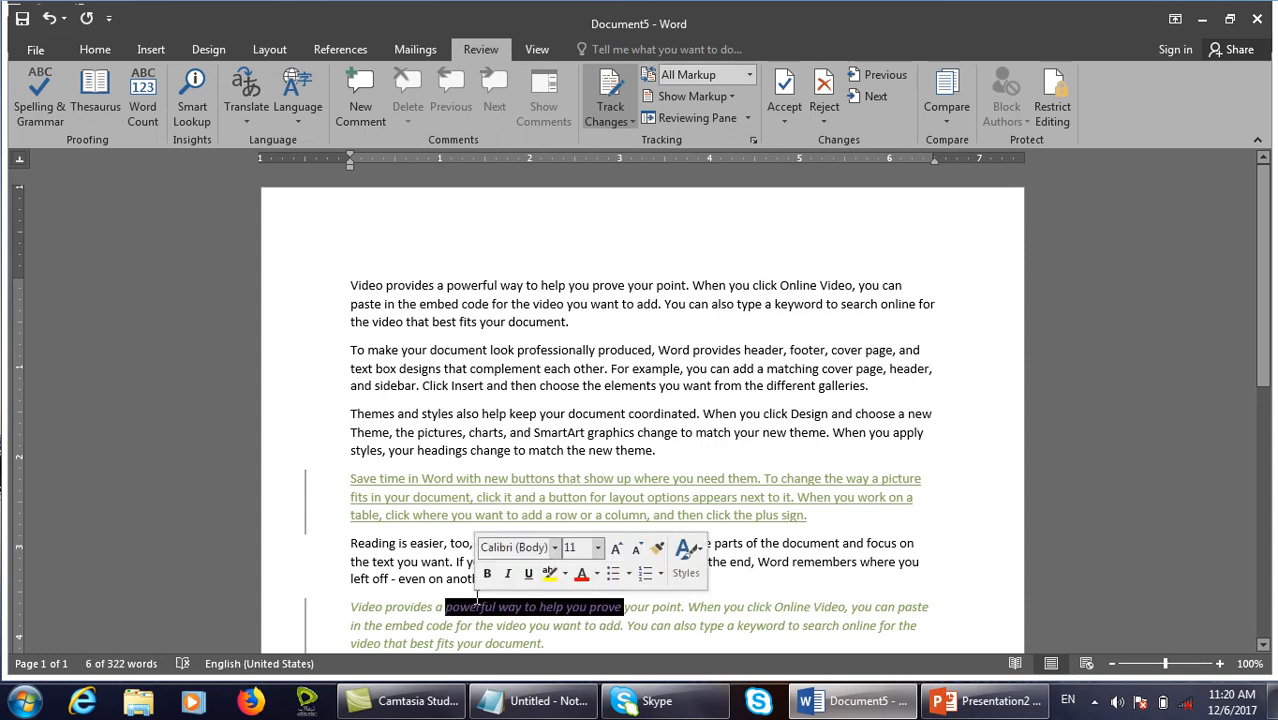
left_click_drag(806, 515, 361, 484)
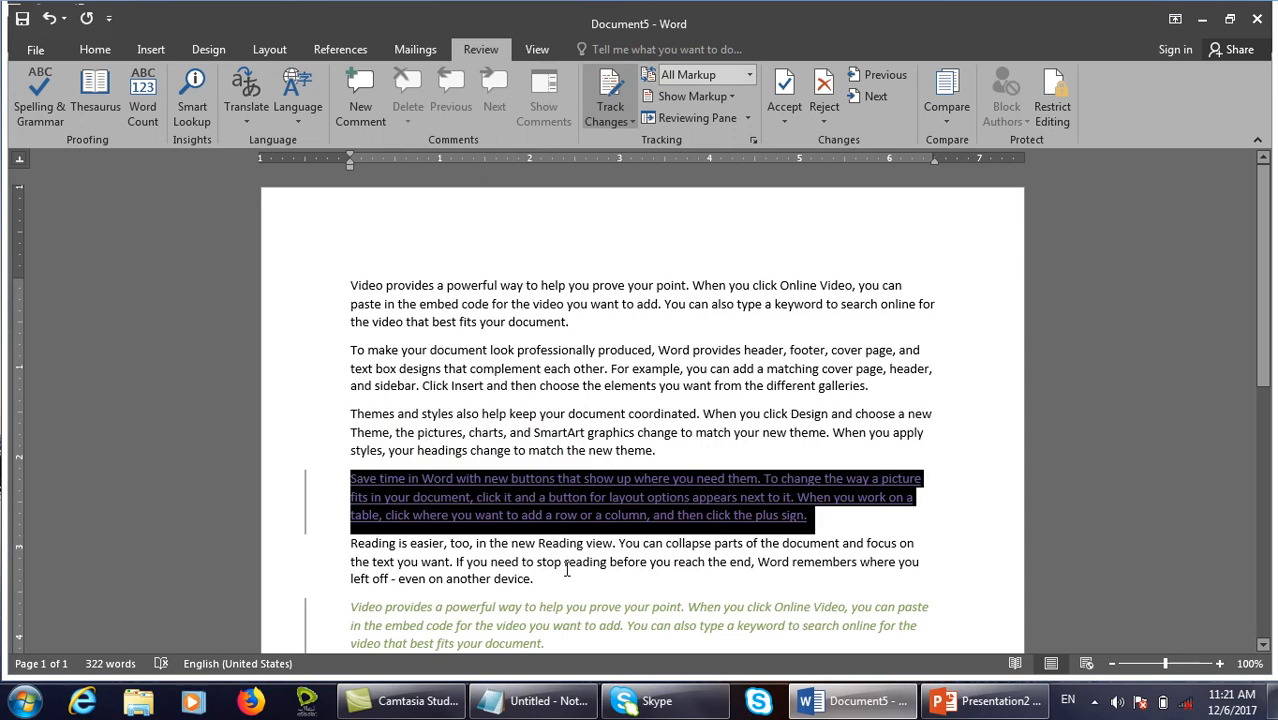
left_click(699, 506)
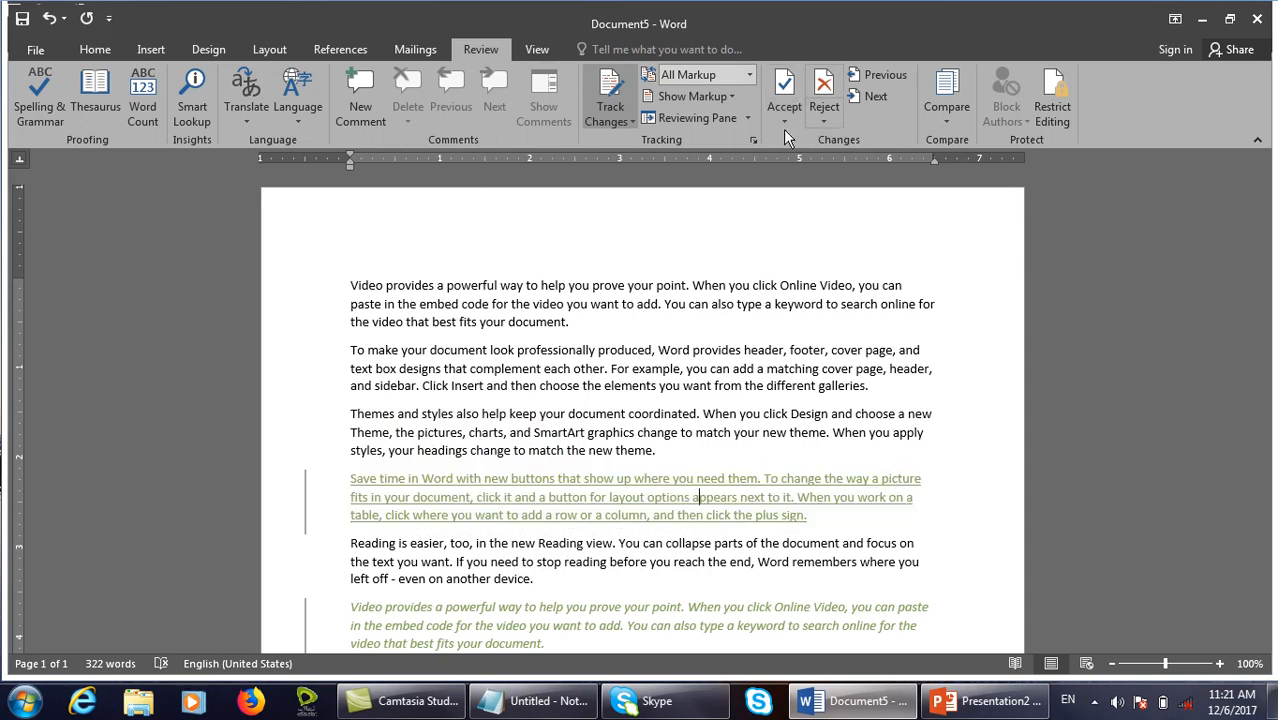
left_click(755, 140)
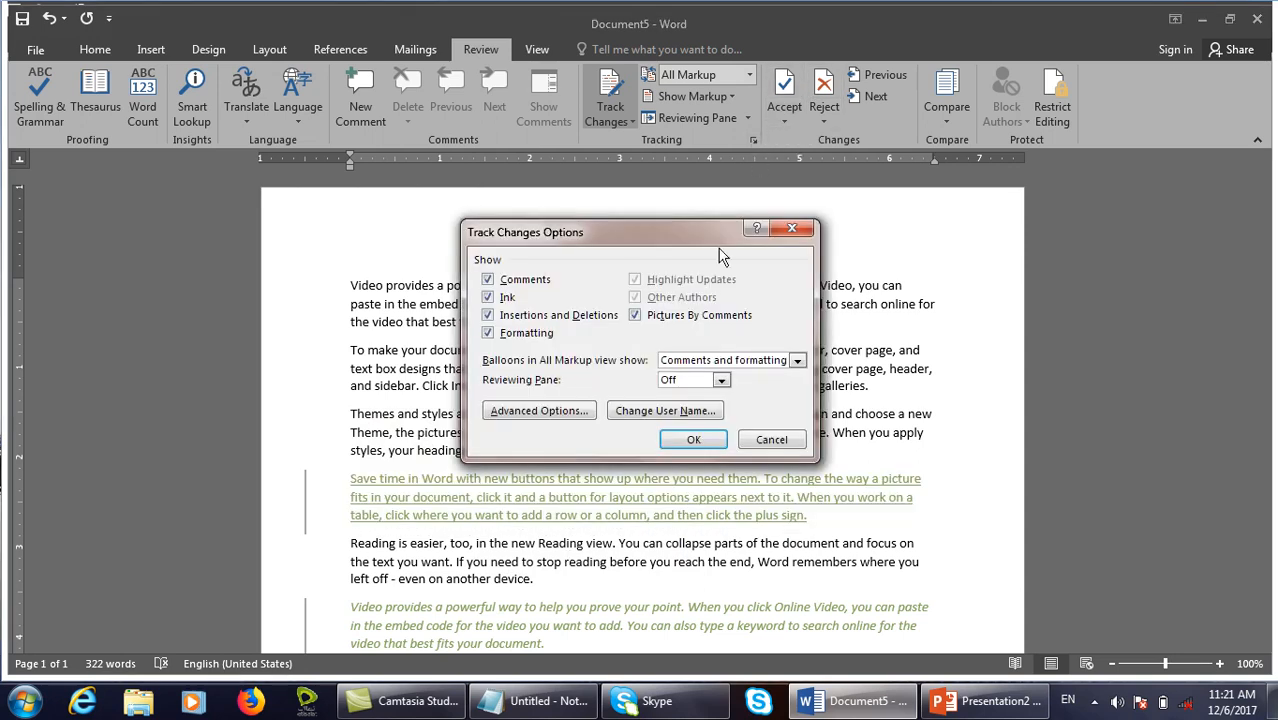
Set changed lines to Right border, after briefly trying Left border.
left_click(582, 408)
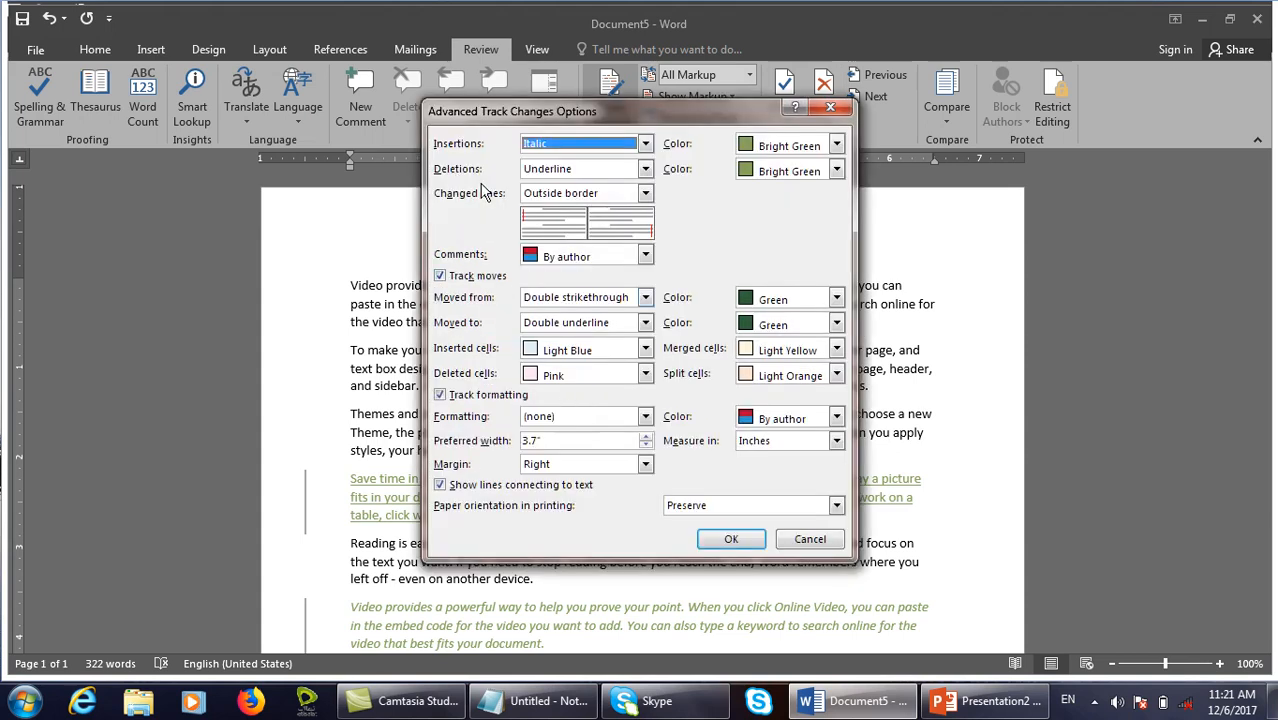
left_click(593, 195)
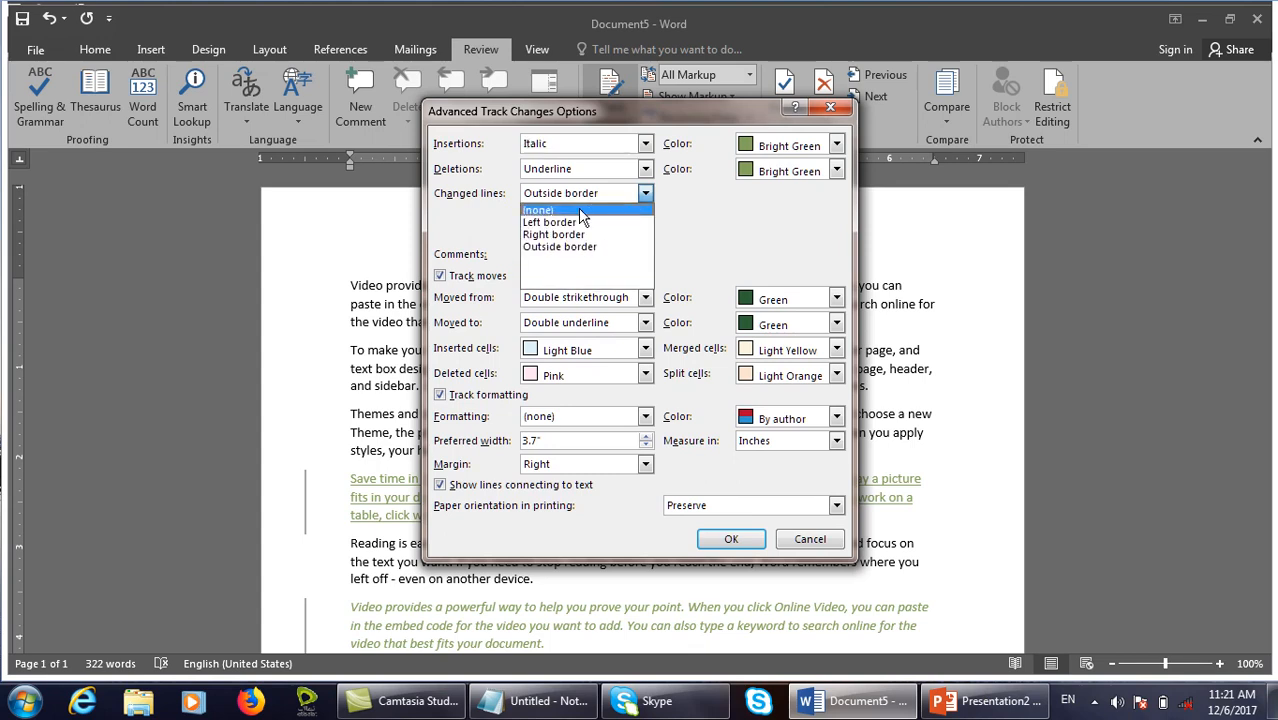
left_click(565, 212)
left_click(573, 197)
left_click(565, 222)
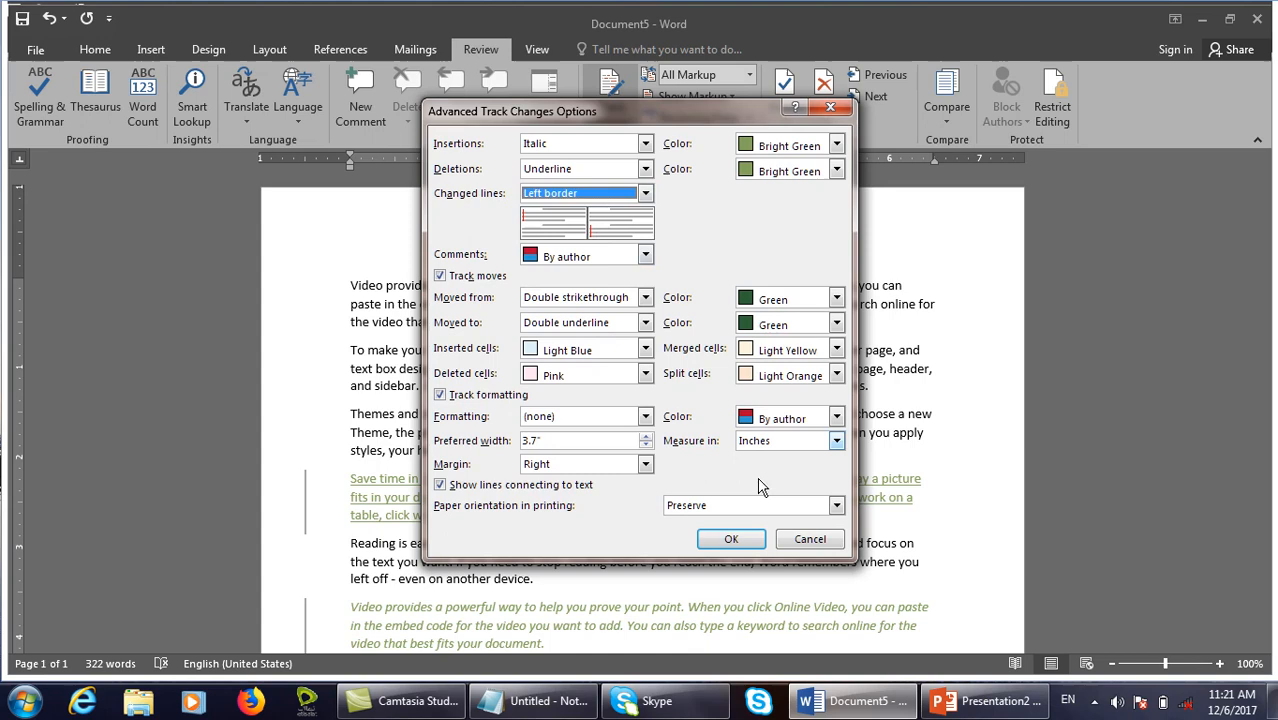
left_click(733, 538)
left_click(535, 410)
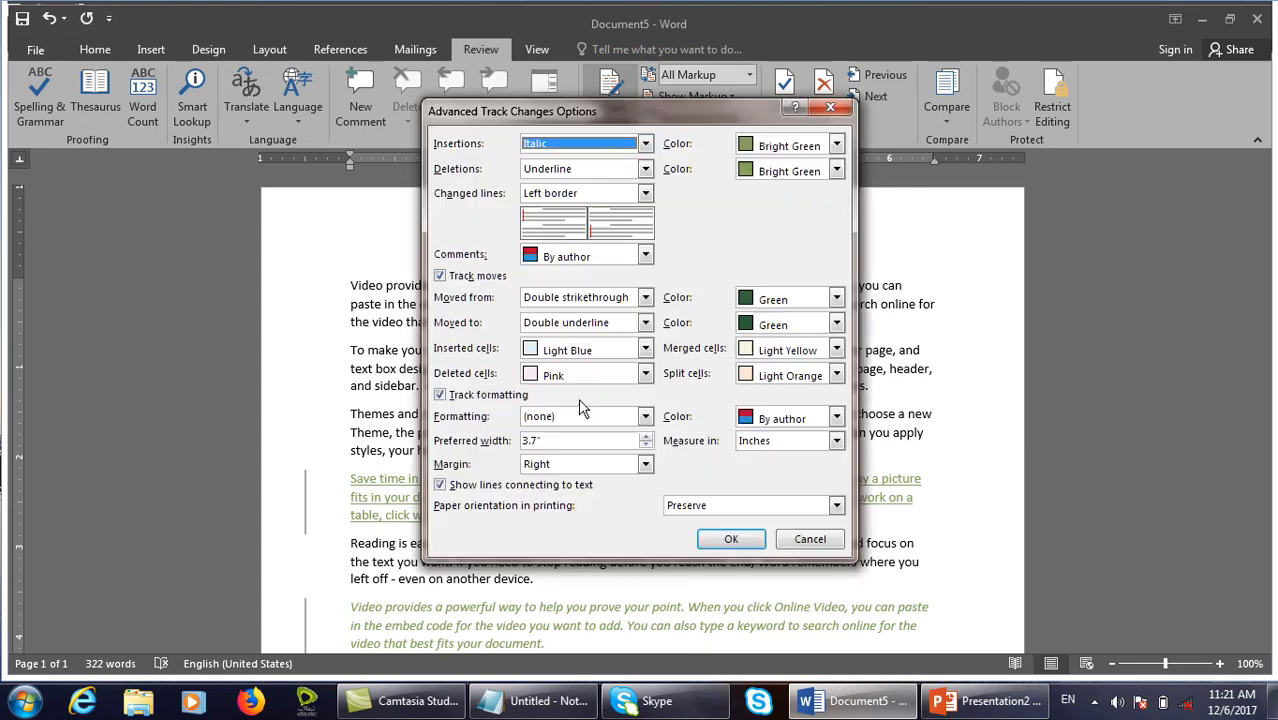
left_click(632, 198)
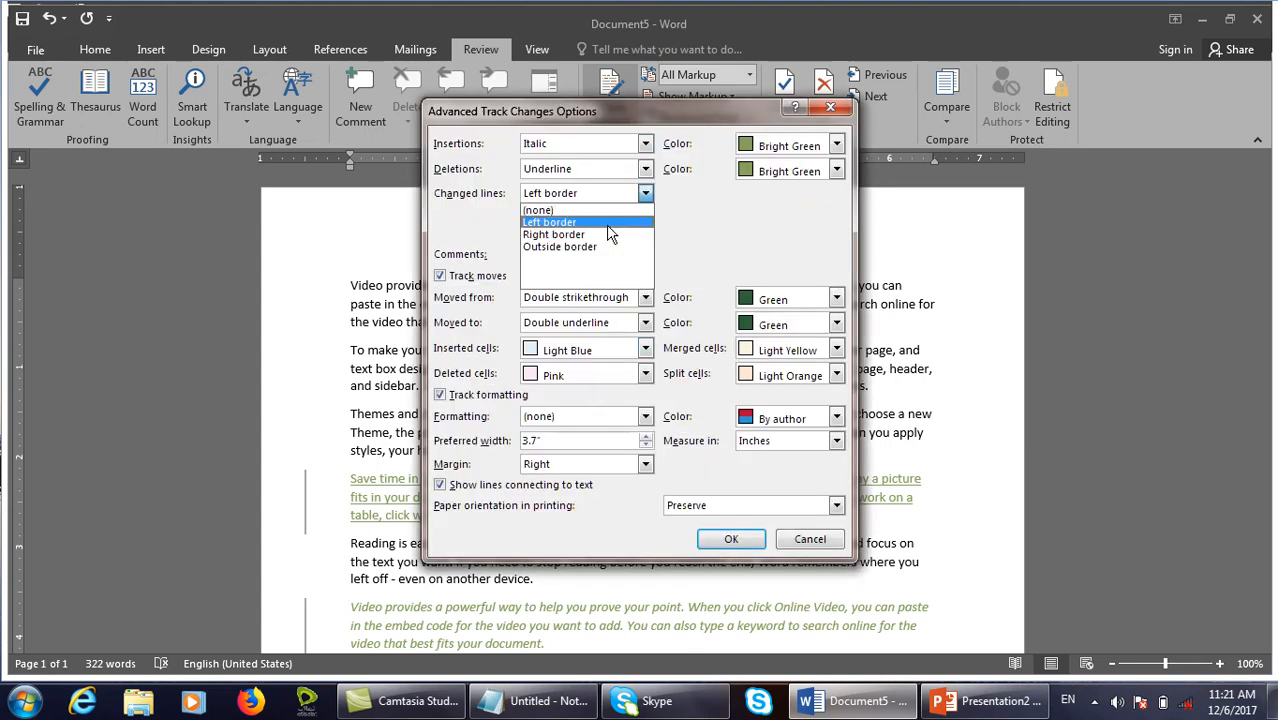
left_click(603, 230)
left_click(731, 539)
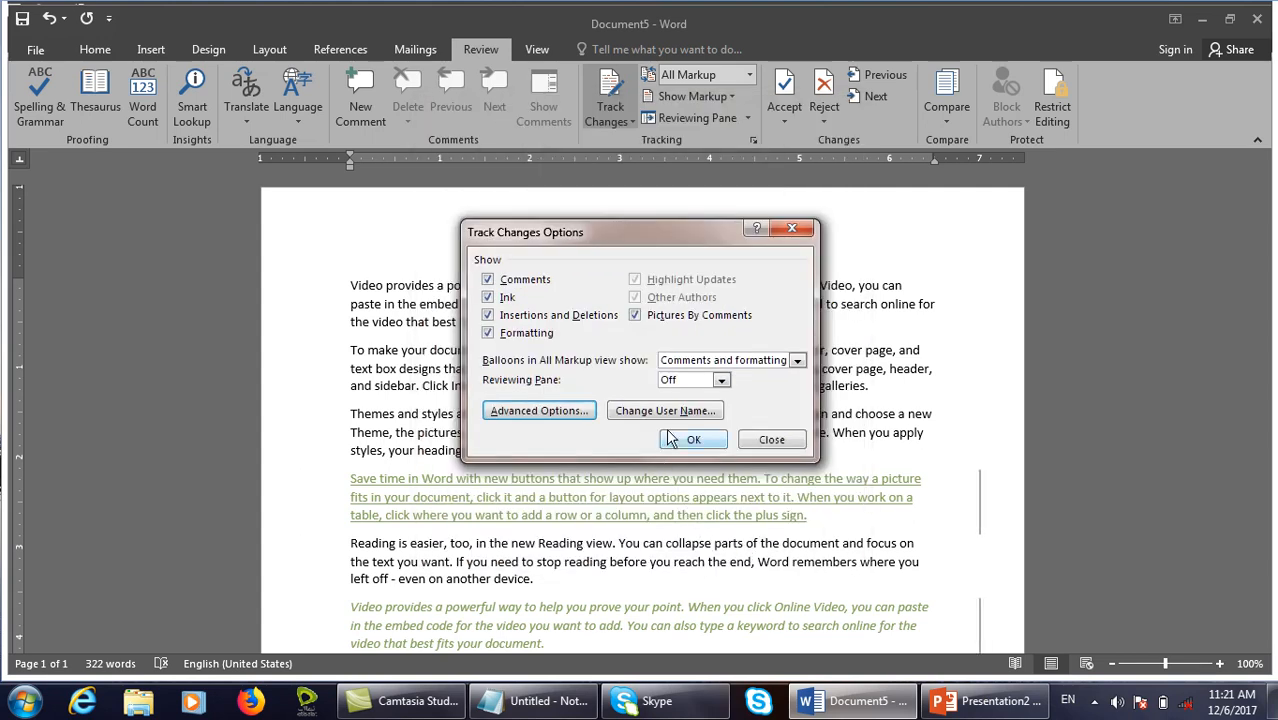
left_click(688, 438)
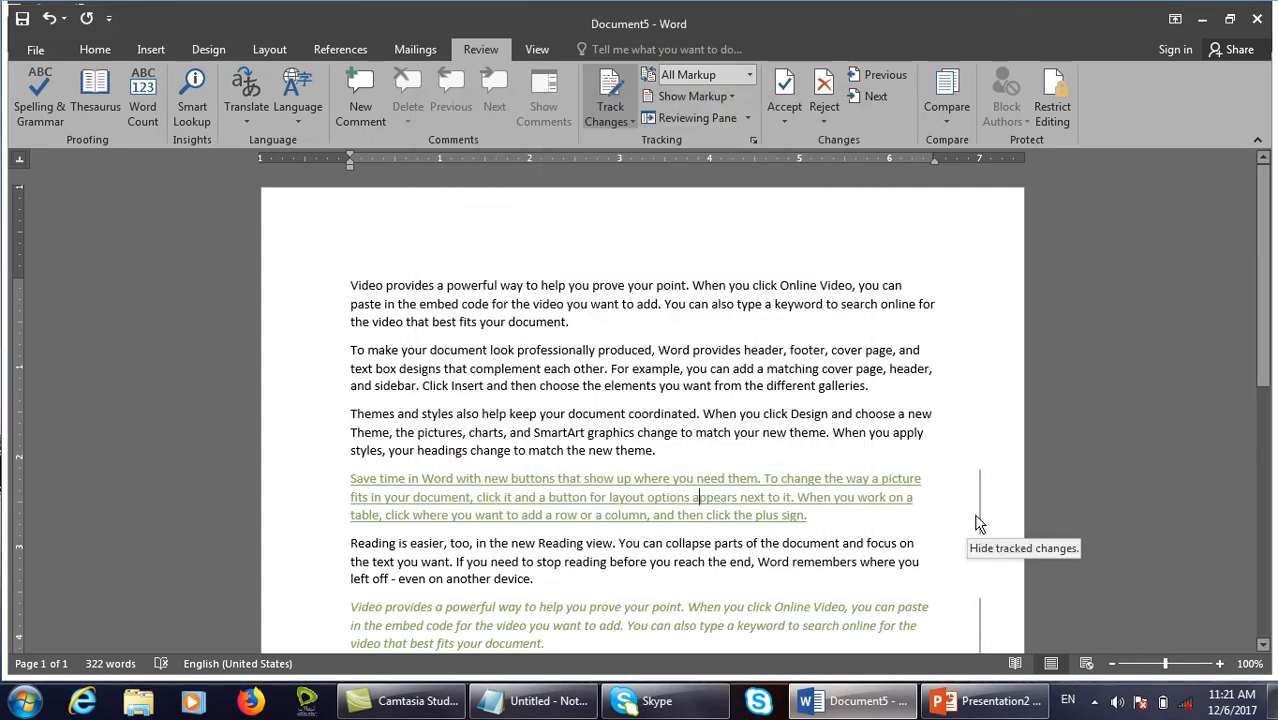
Colour comments Dark Red in Advanced Track Changes Options.
left_click(753, 141)
left_click(527, 412)
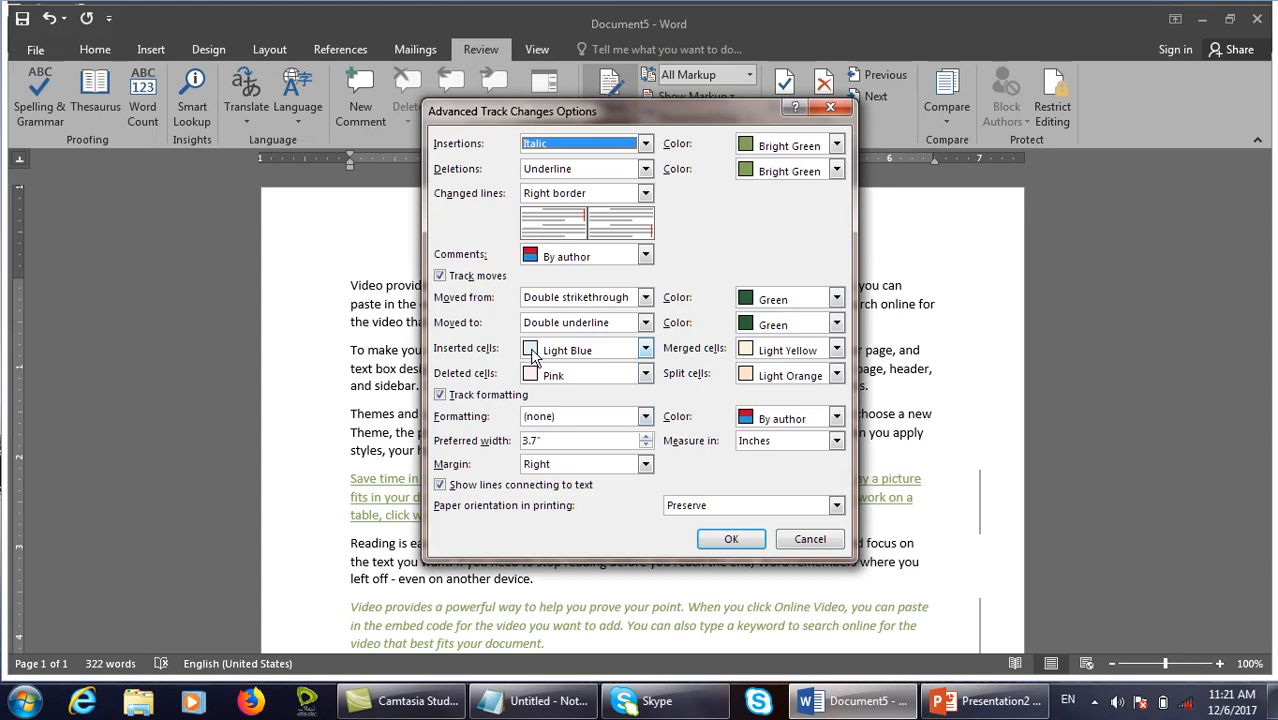
left_click(571, 257)
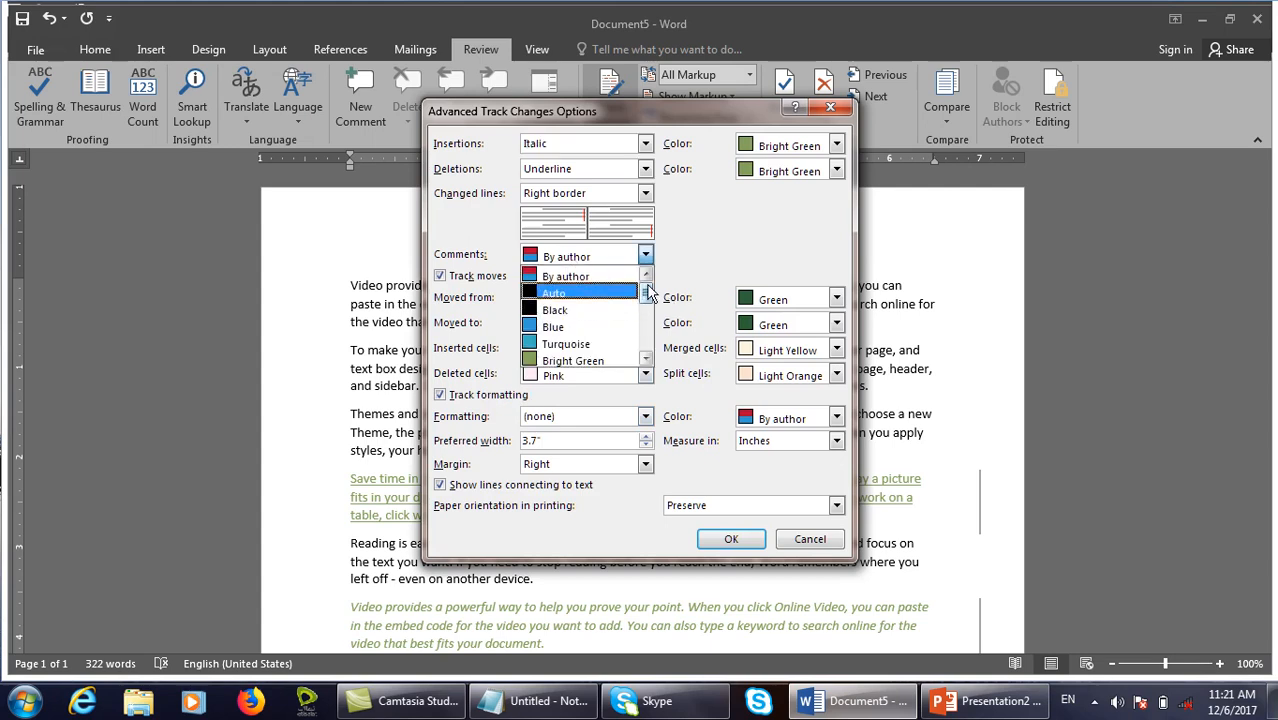
left_click_drag(645, 298, 645, 340)
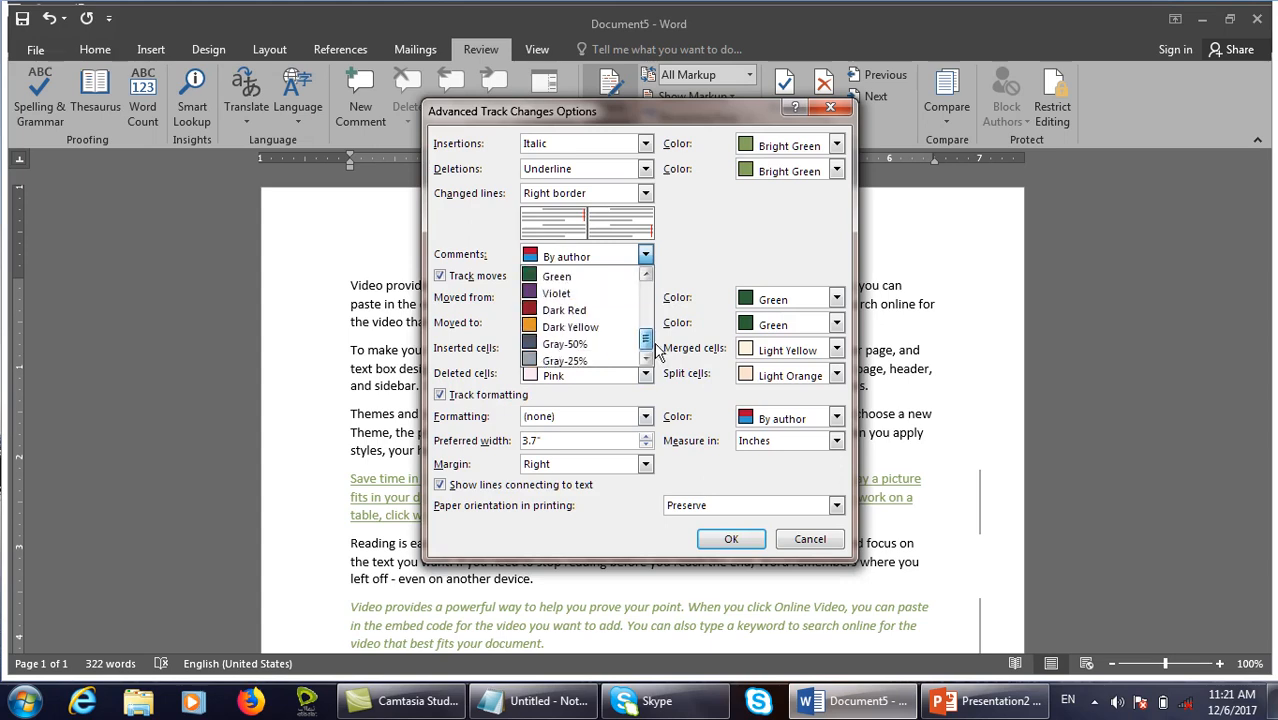
left_click(590, 316)
left_click(731, 539)
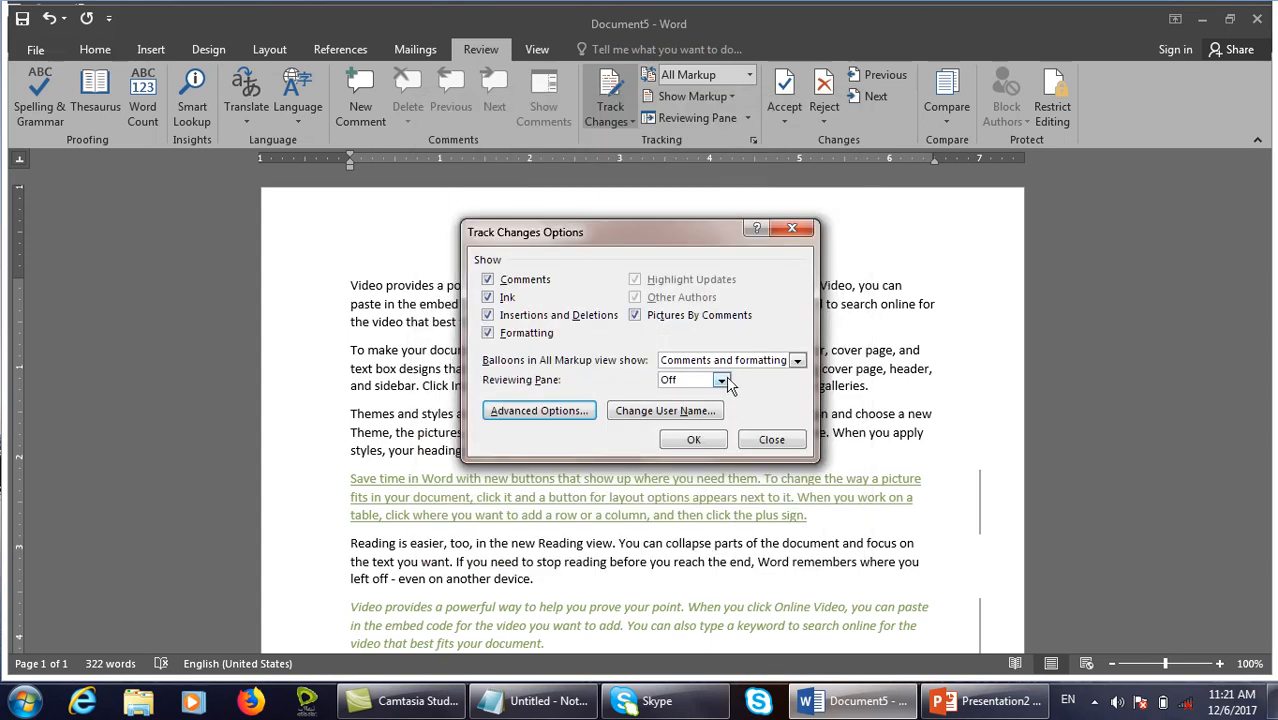
left_click(693, 440)
Add the comment 'dfdf' on the words 'elements you'.
left_click_drag(684, 388, 604, 387)
left_click(369, 112)
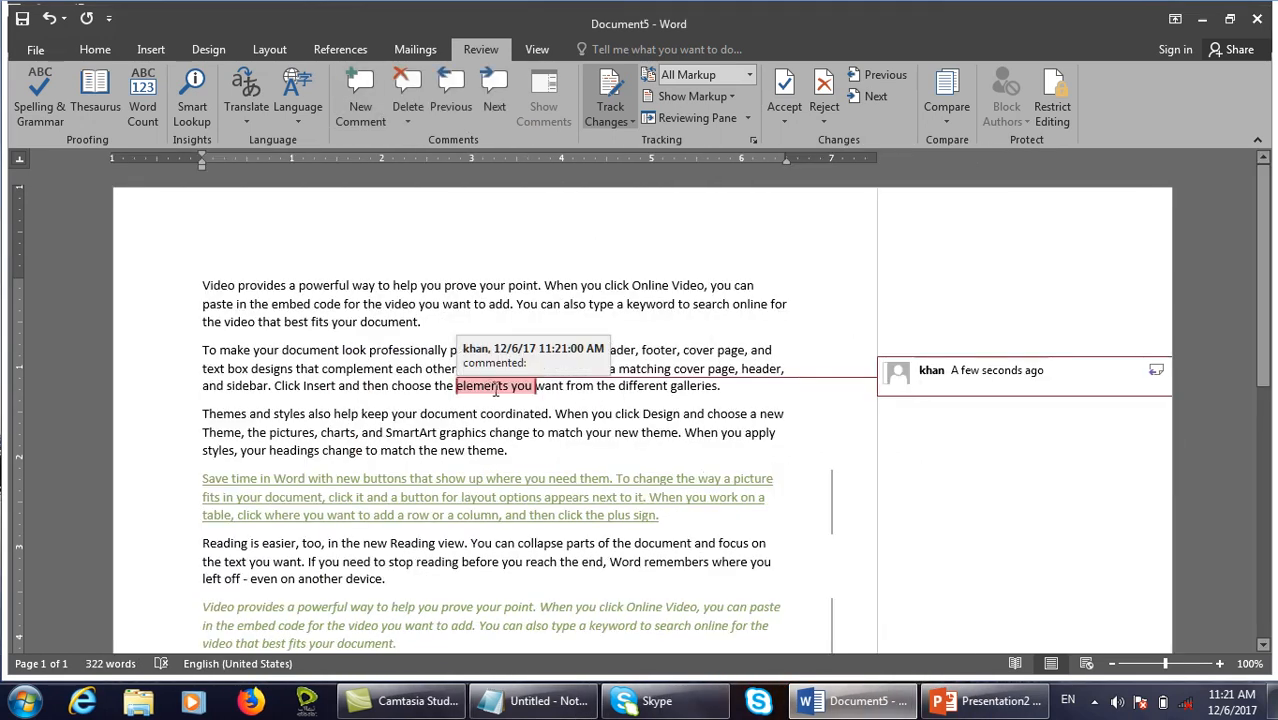
type("dfdf")
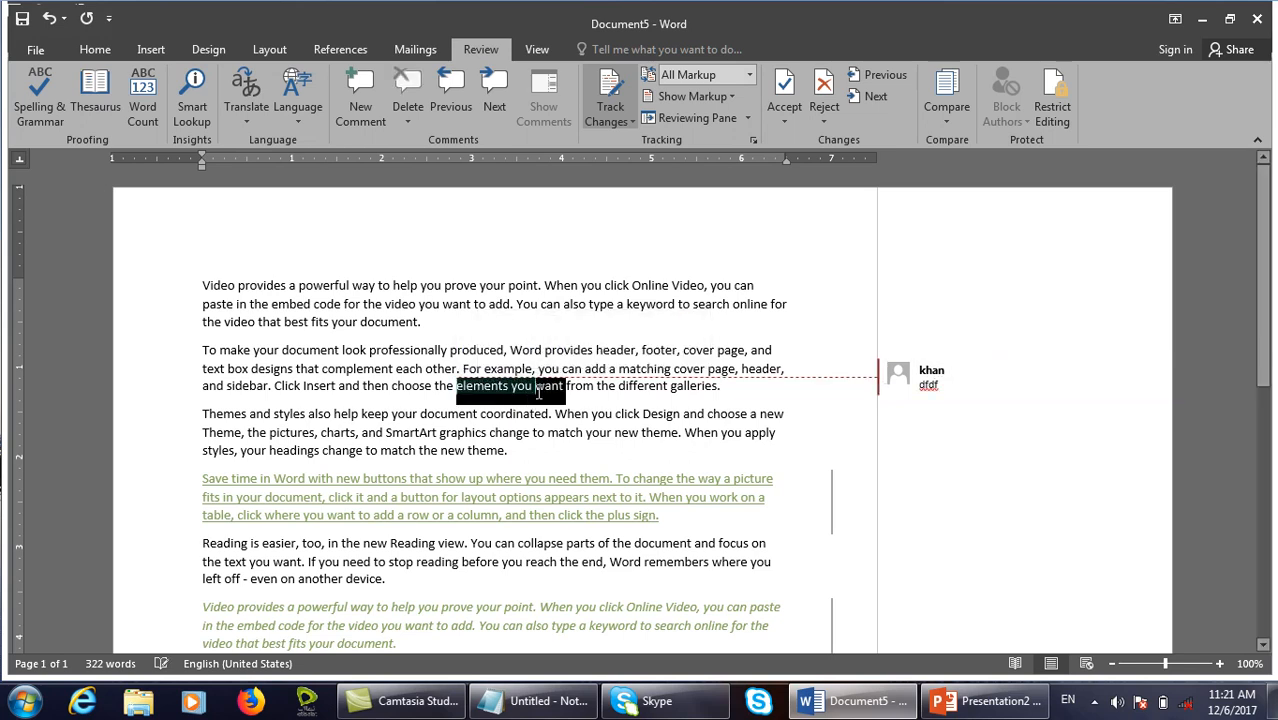
left_click(683, 414)
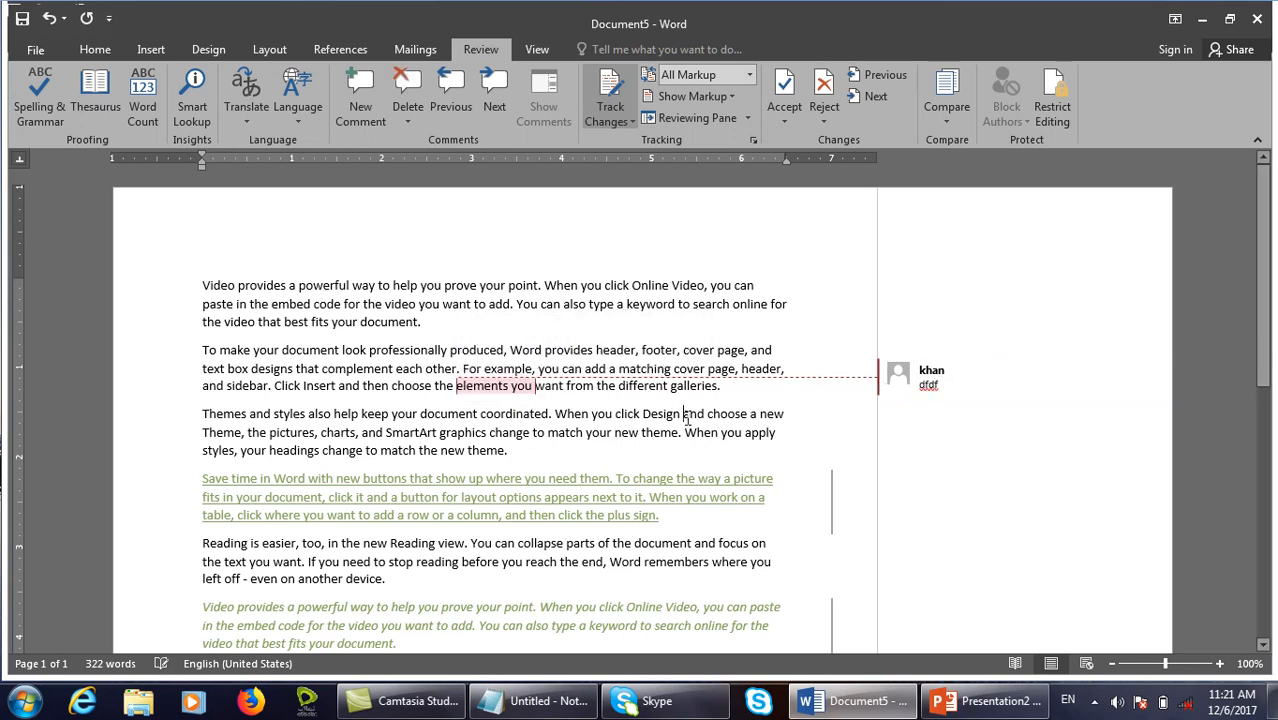
left_click(753, 140)
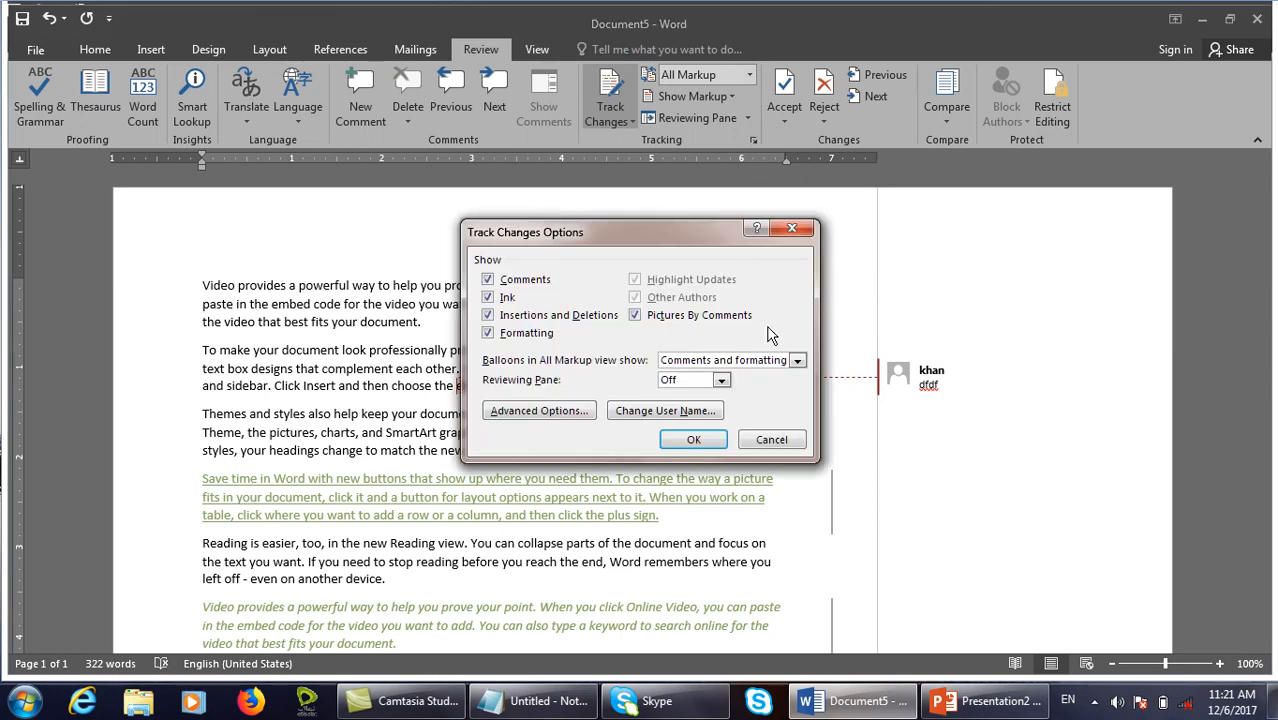
Set Moved from text to Bold with Yellow colour in Advanced Track Changes Options.
left_click(533, 414)
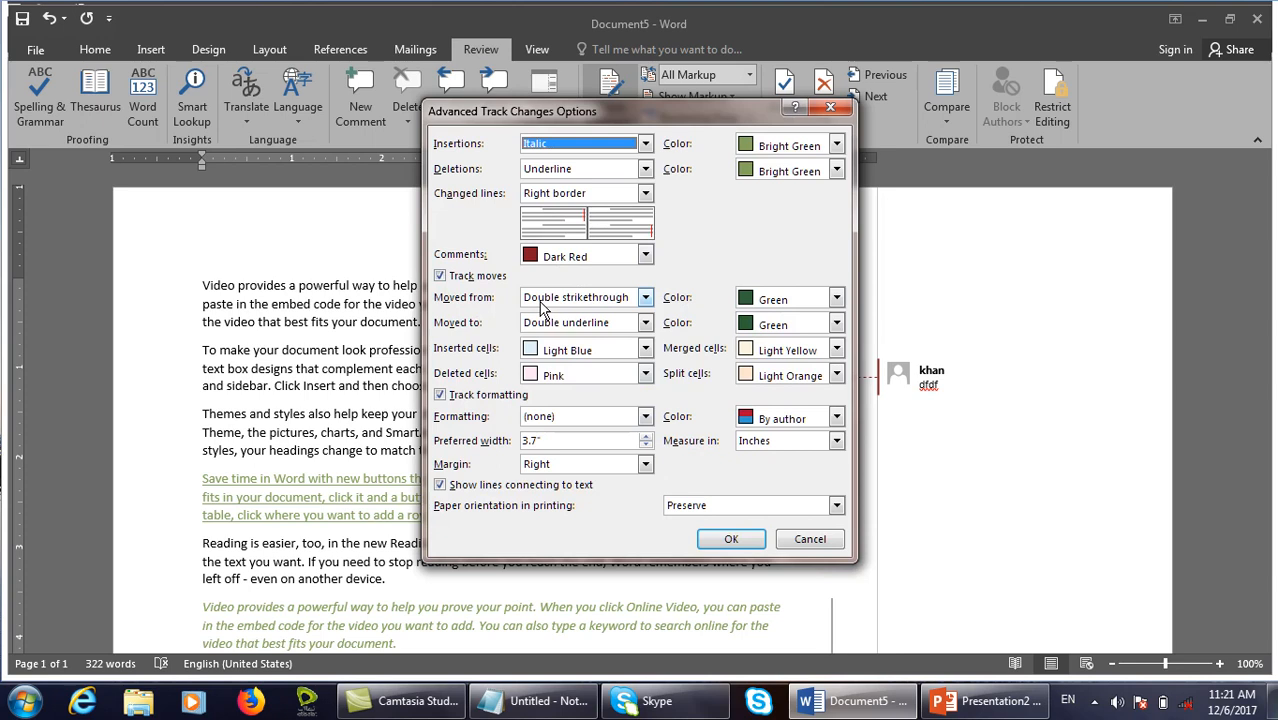
left_click(607, 308)
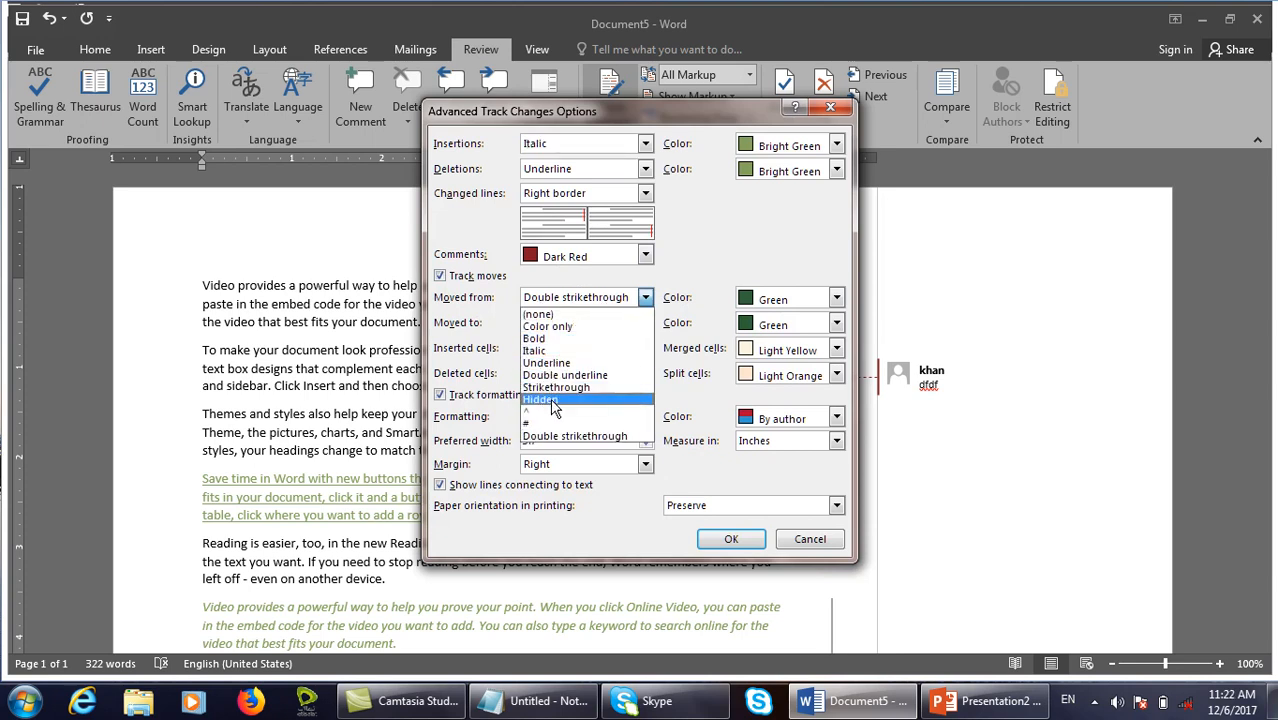
left_click(536, 338)
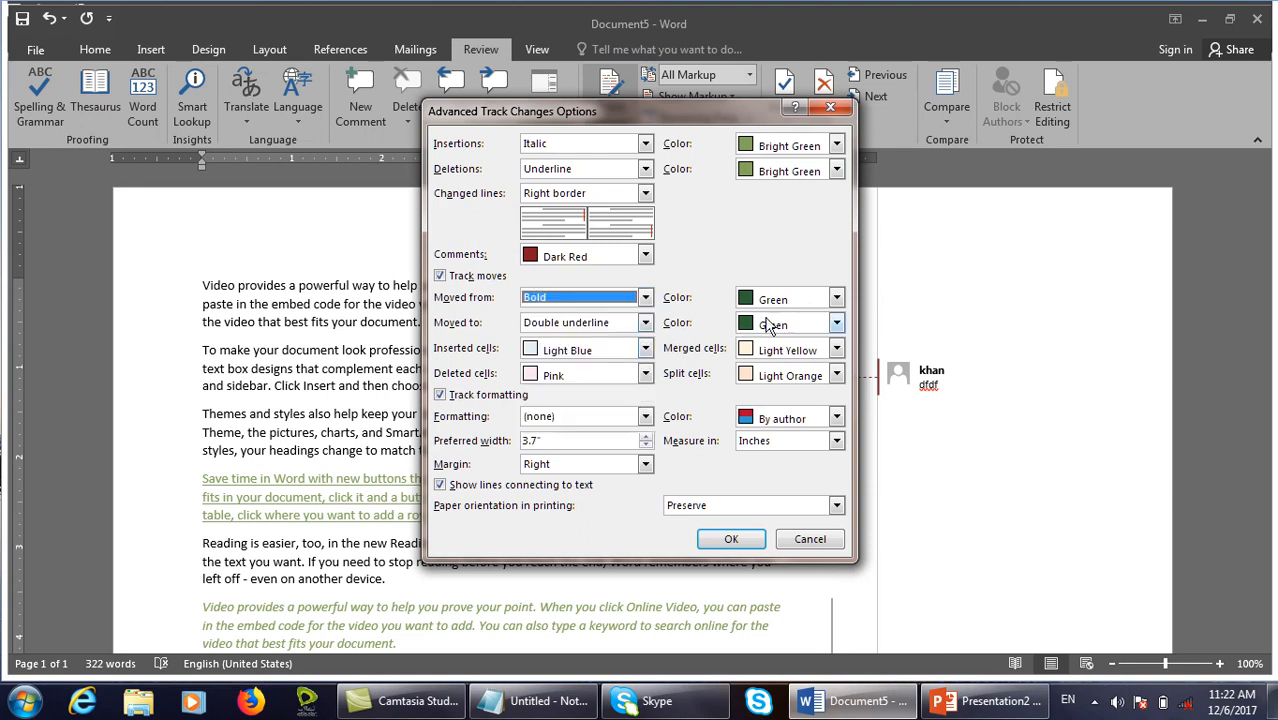
left_click(818, 300)
scroll(820, 387, "up", 1)
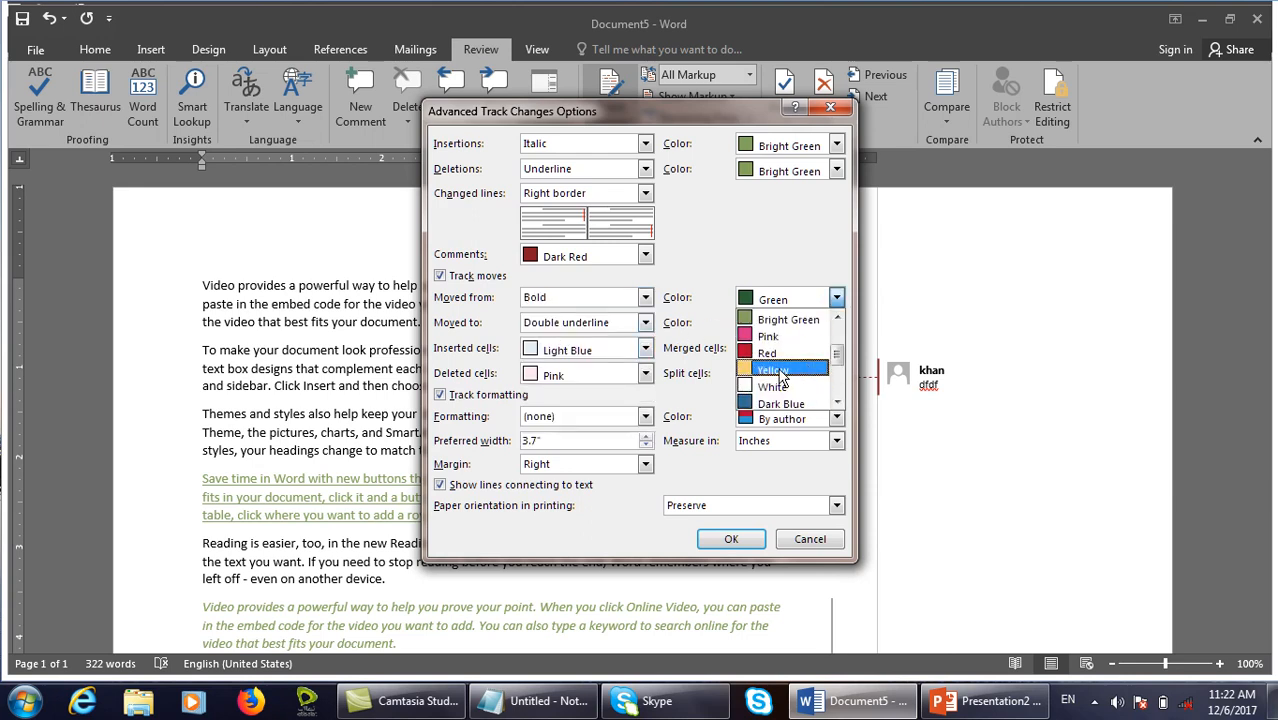
left_click(780, 368)
left_click(728, 540)
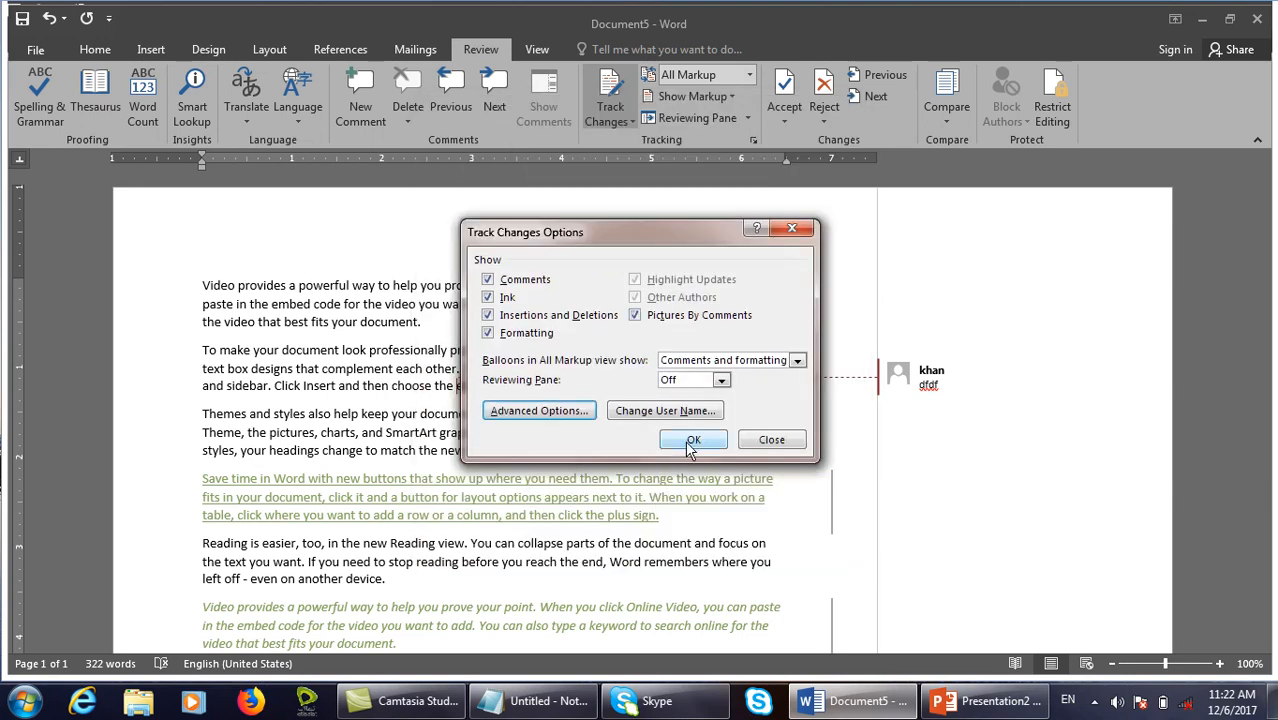
left_click(692, 443)
Move the text 'embed code' to 'your document.' with F2 to after 'match' in paragraph three.
left_click_drag(463, 327, 271, 304)
key("F2")
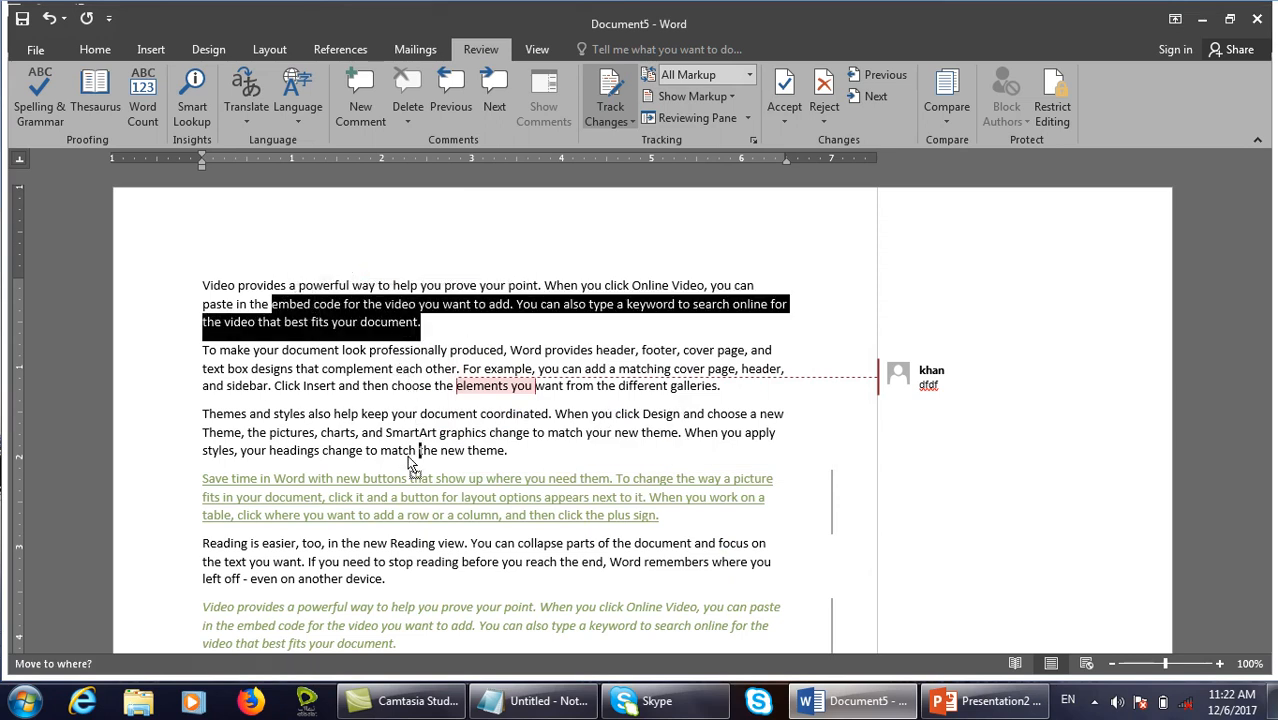
left_click(418, 451)
key("Return")
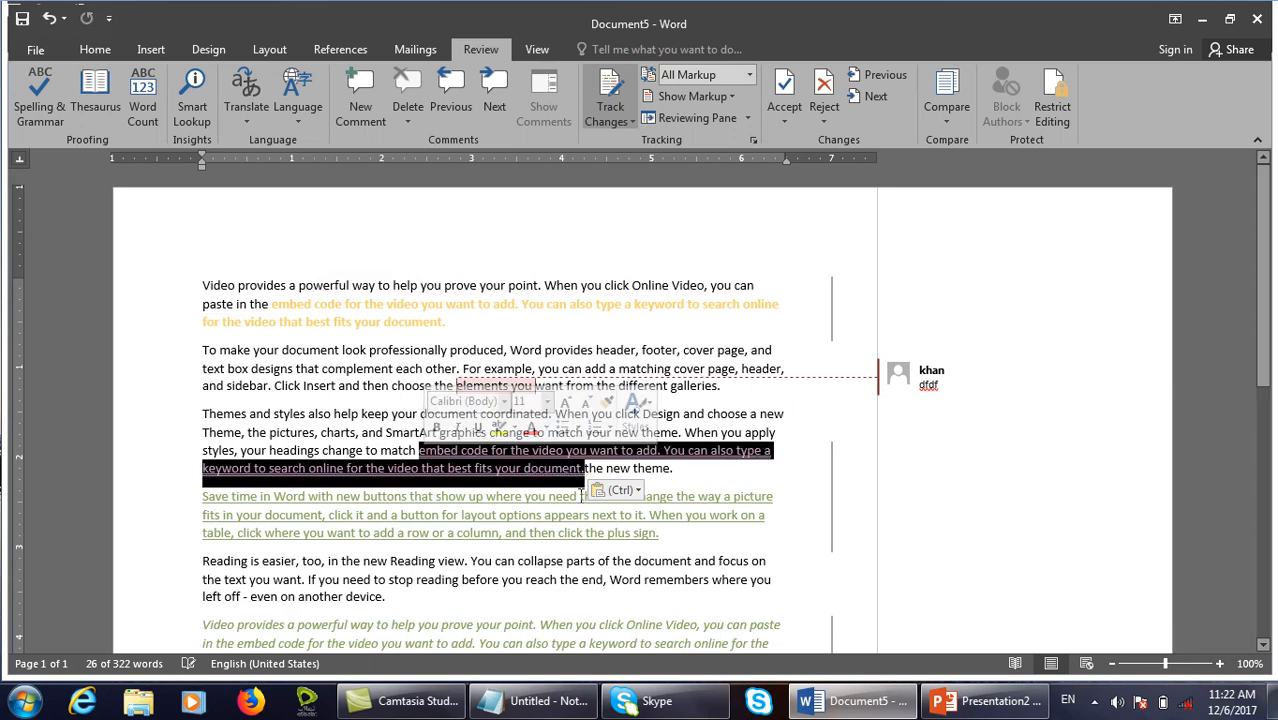
left_click(541, 481)
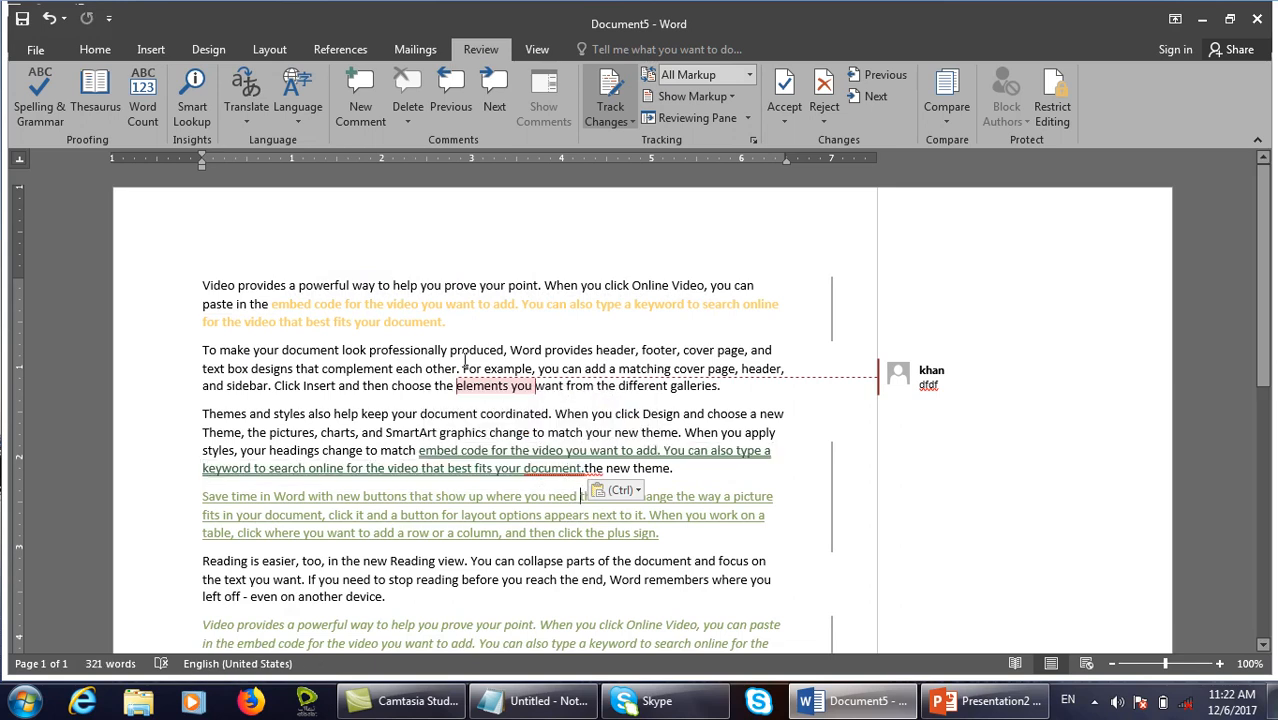
Inspect the moved-from and moved-to text, reviewing the advanced tracking options unchanged.
left_click_drag(454, 330, 277, 298)
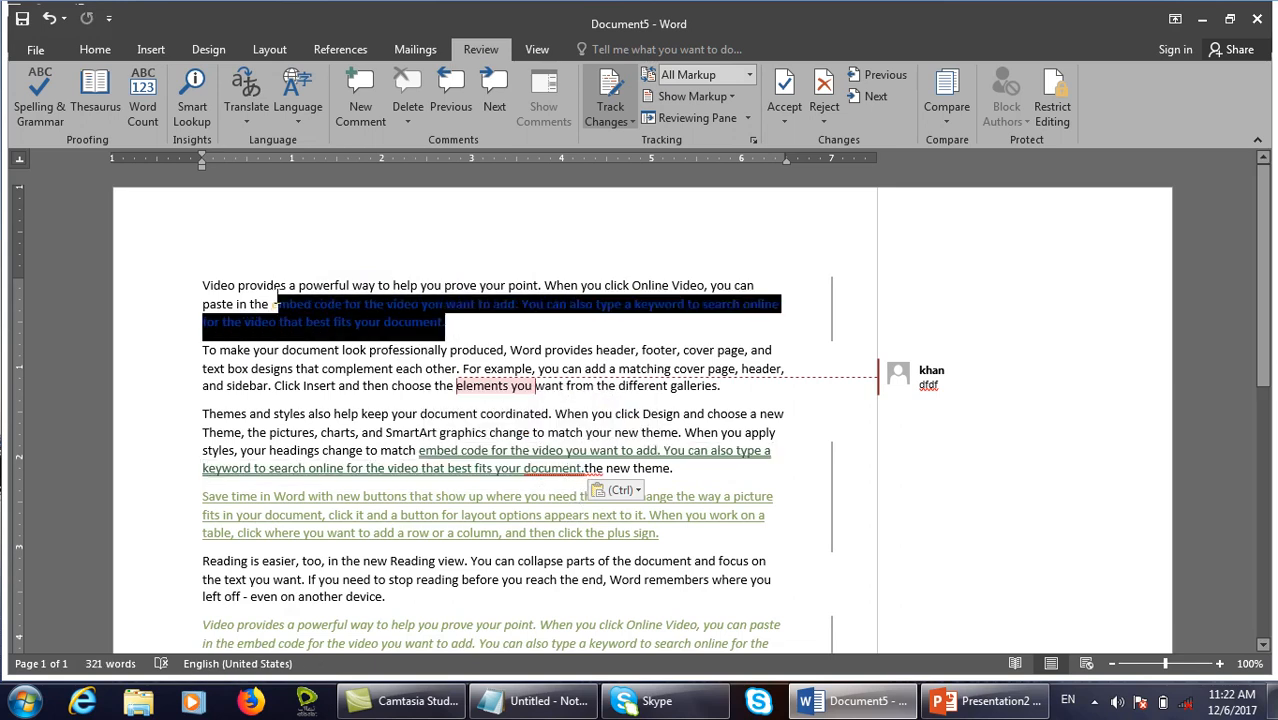
left_click(451, 335)
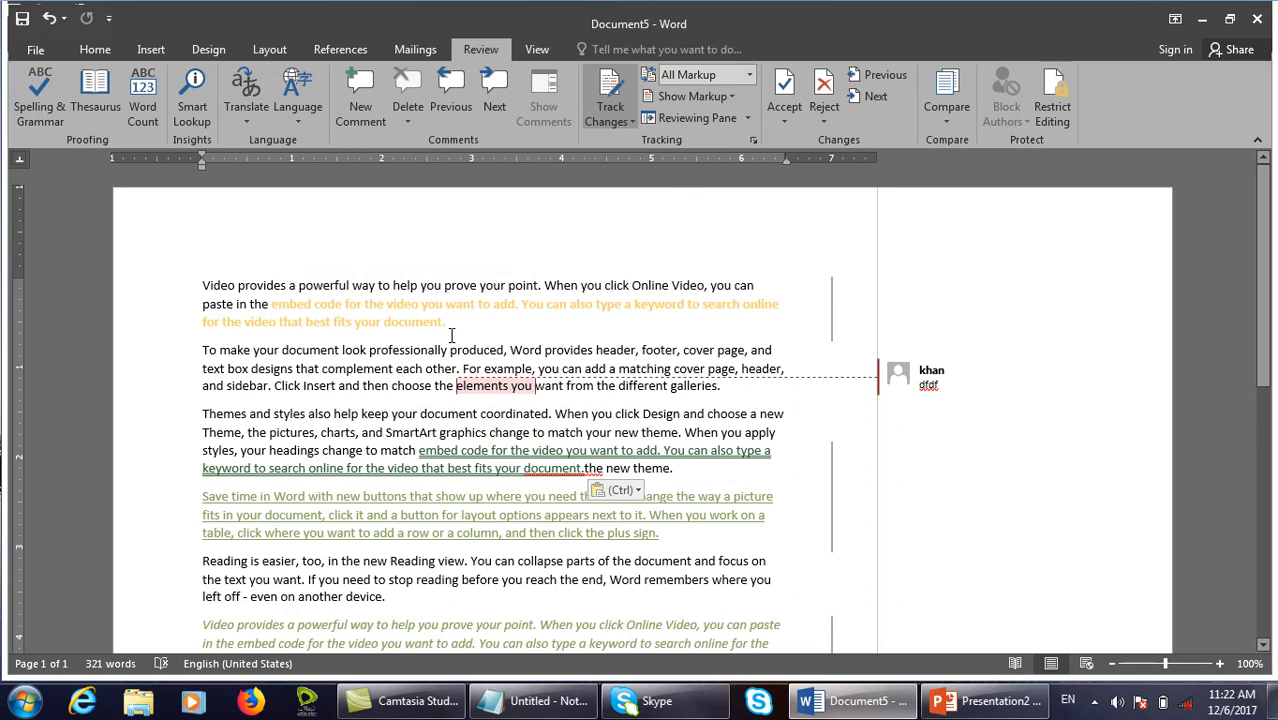
left_click(754, 140)
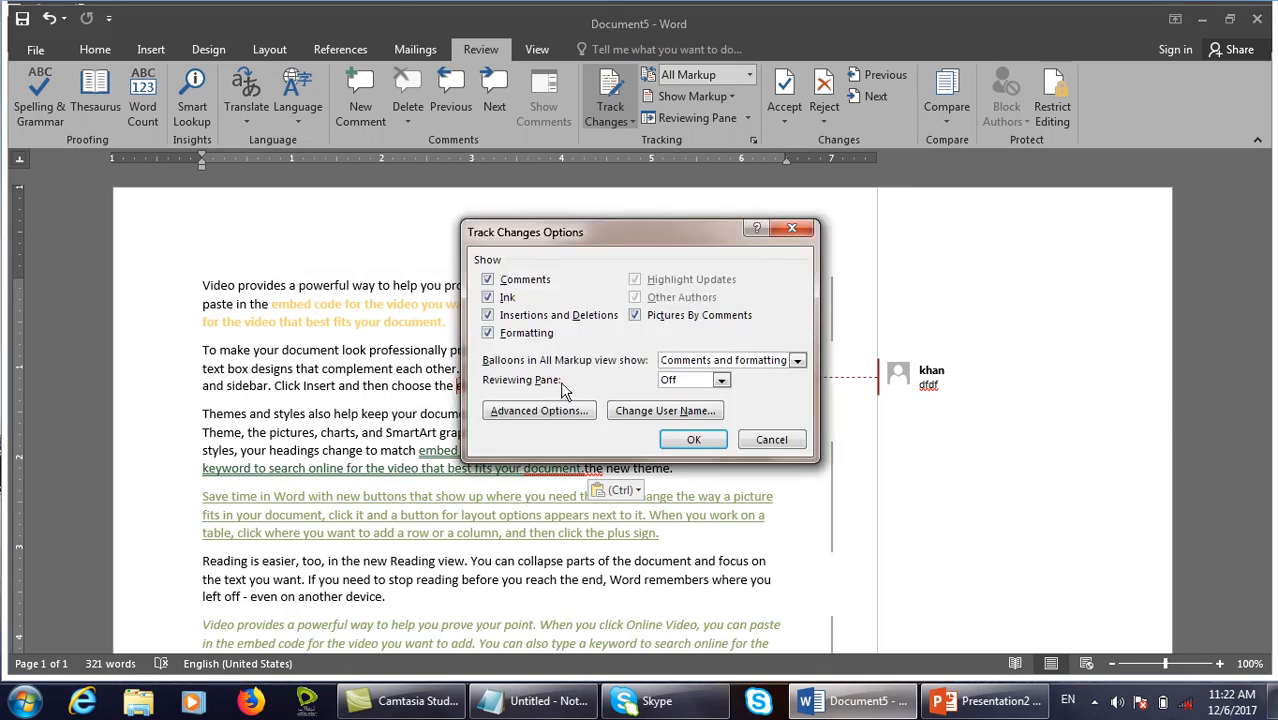
left_click(543, 410)
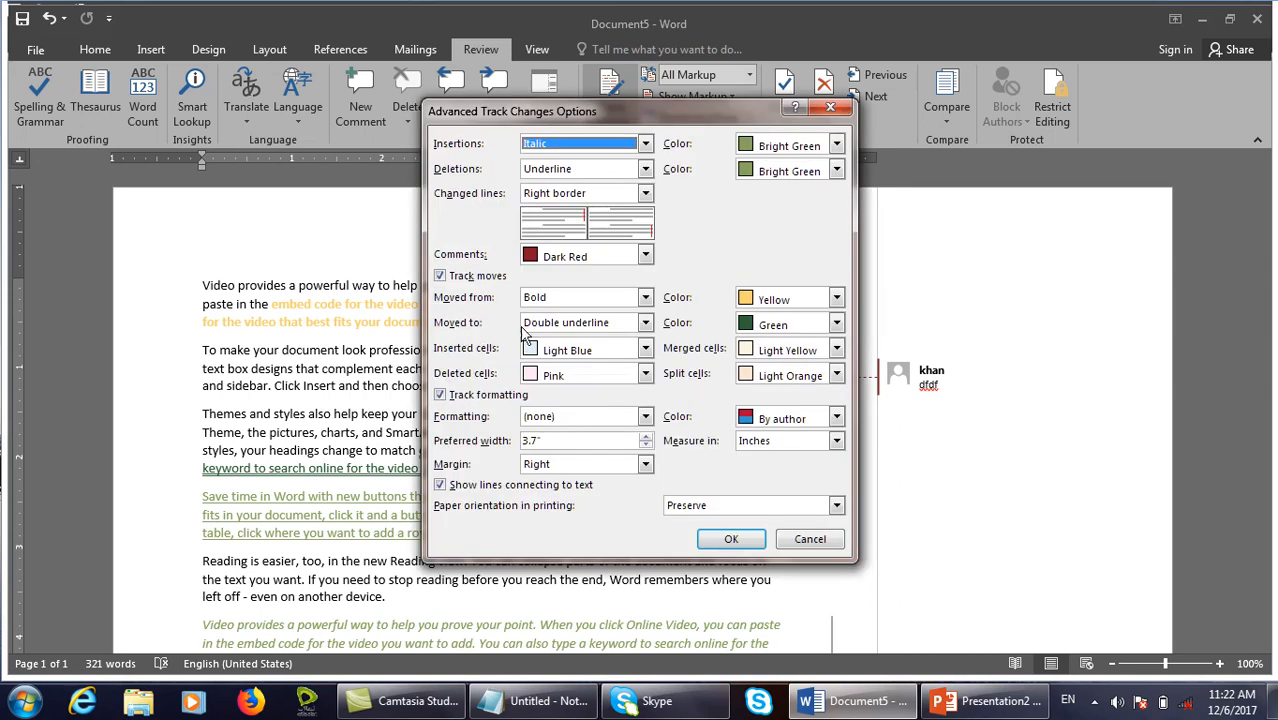
left_click(836, 540)
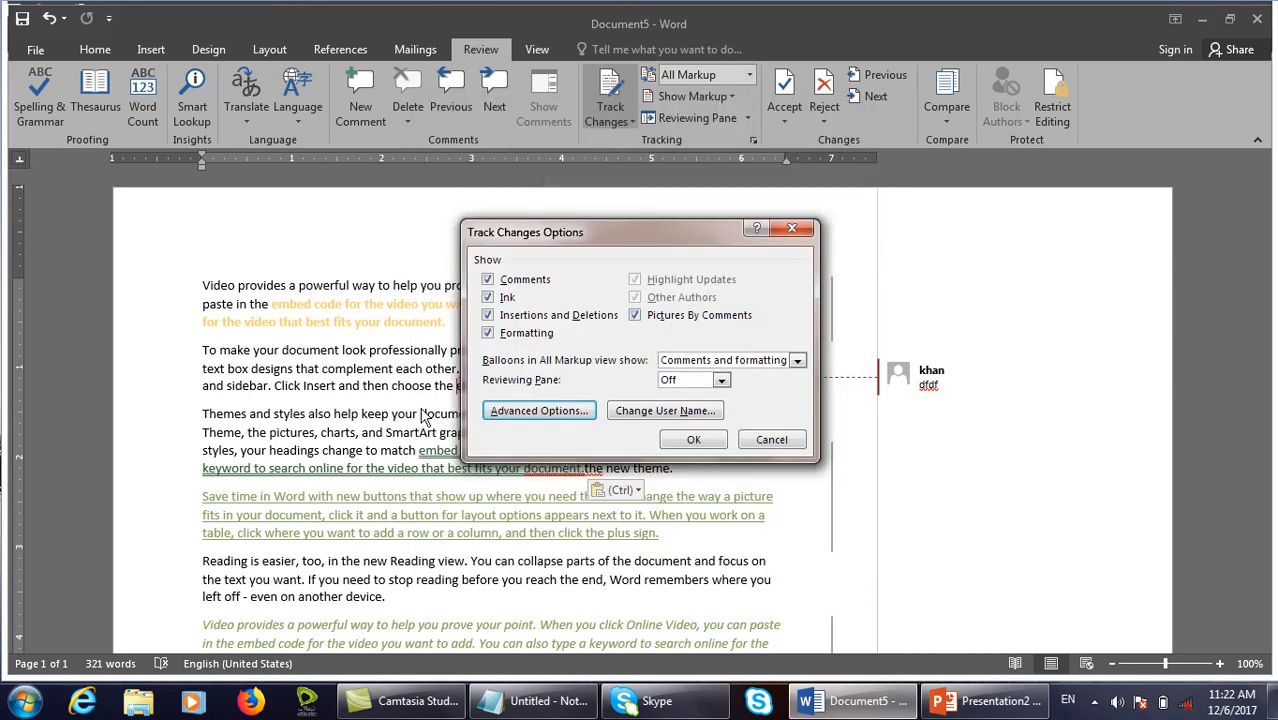
left_click(741, 432)
left_click_drag(446, 323, 272, 305)
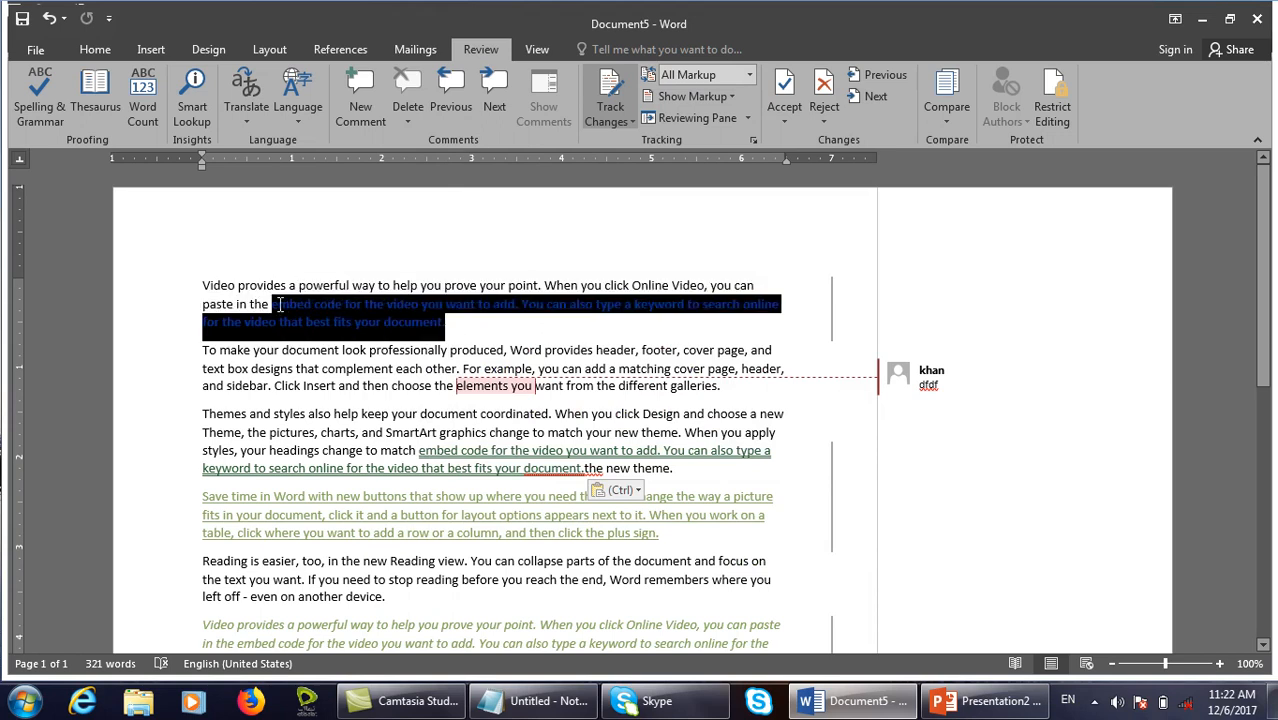
left_click_drag(566, 470, 480, 458)
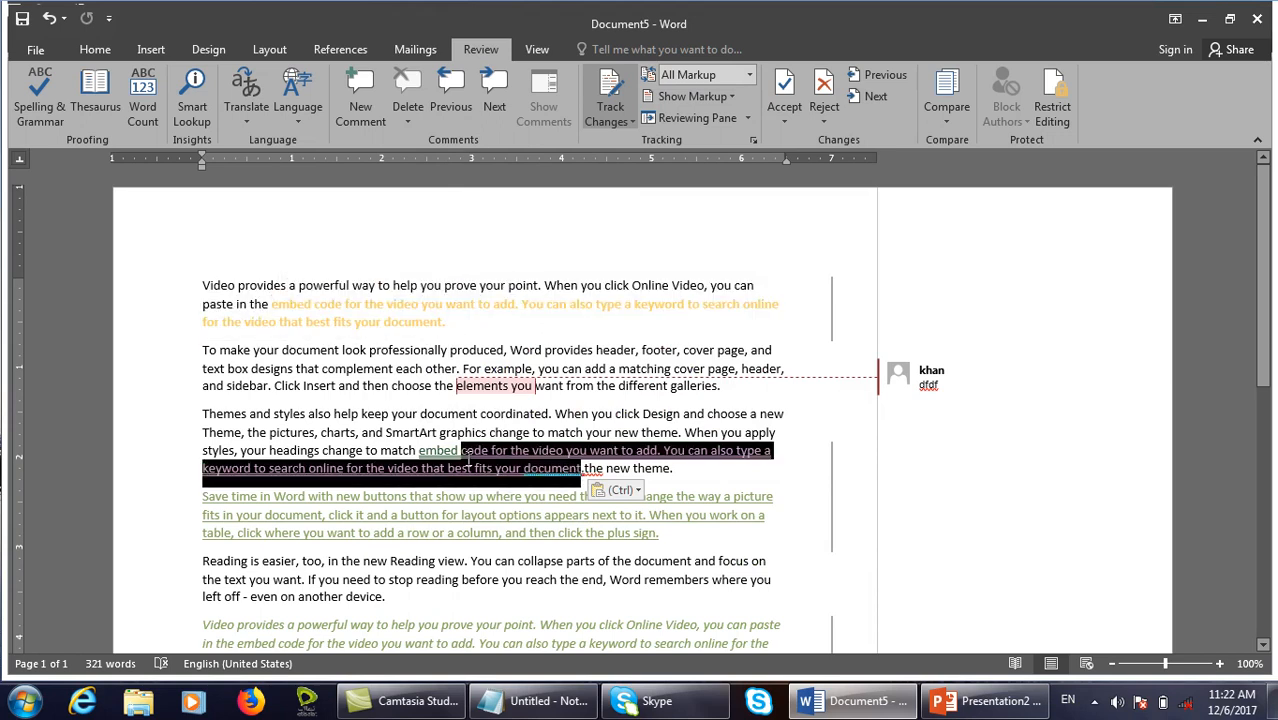
left_click(753, 140)
left_click(531, 410)
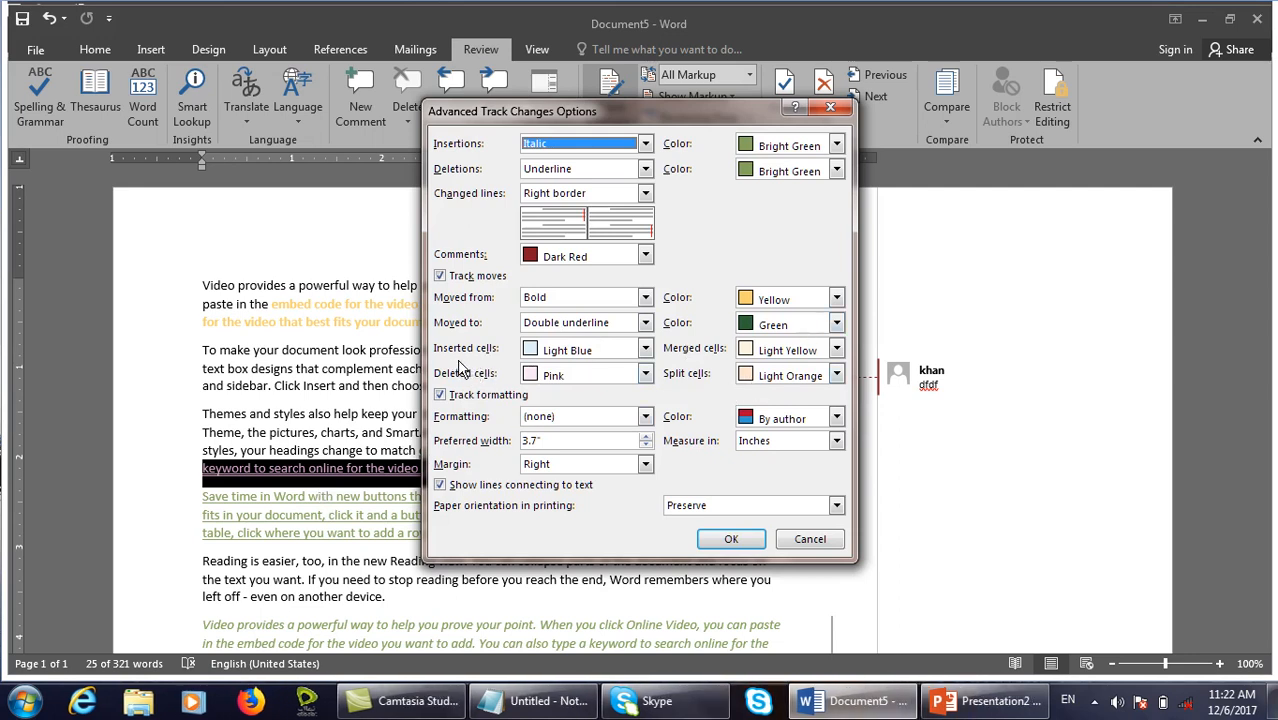
left_click(822, 537)
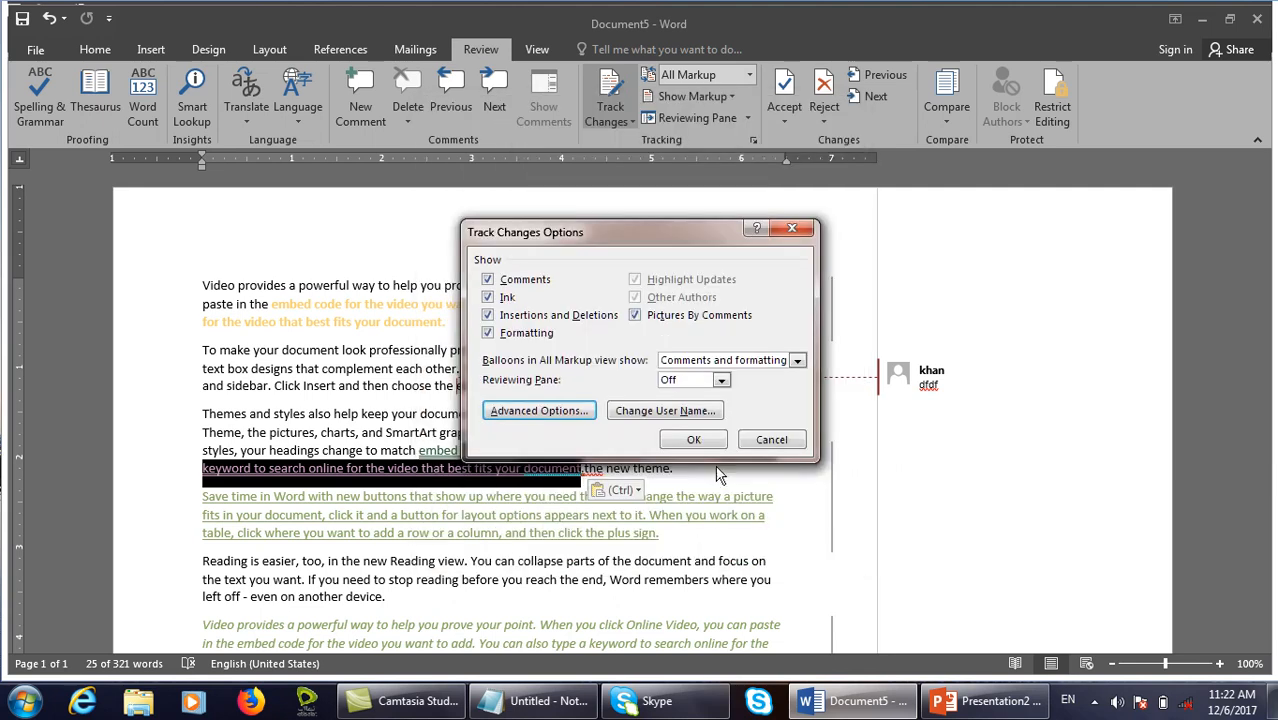
left_click(766, 462)
left_click(532, 411)
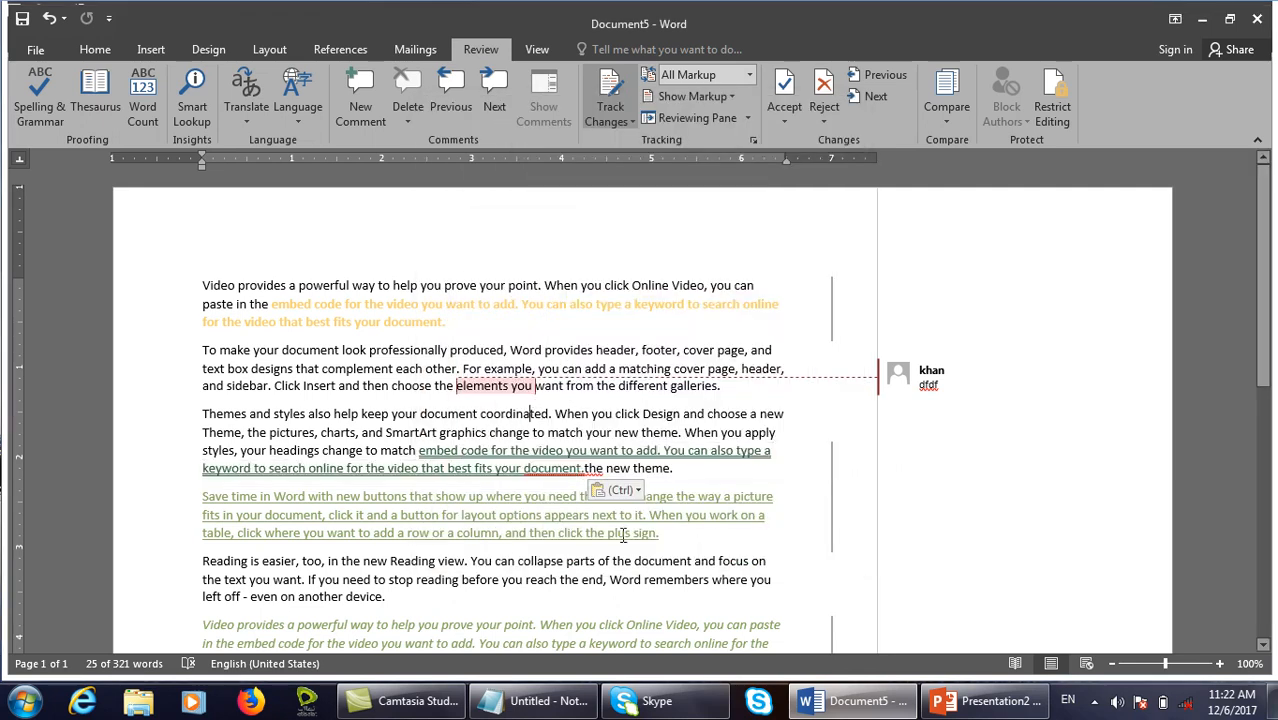
Insert a 5x6 table below the random-letter line and place the cursor inside it.
scroll(482, 455, "down", 8)
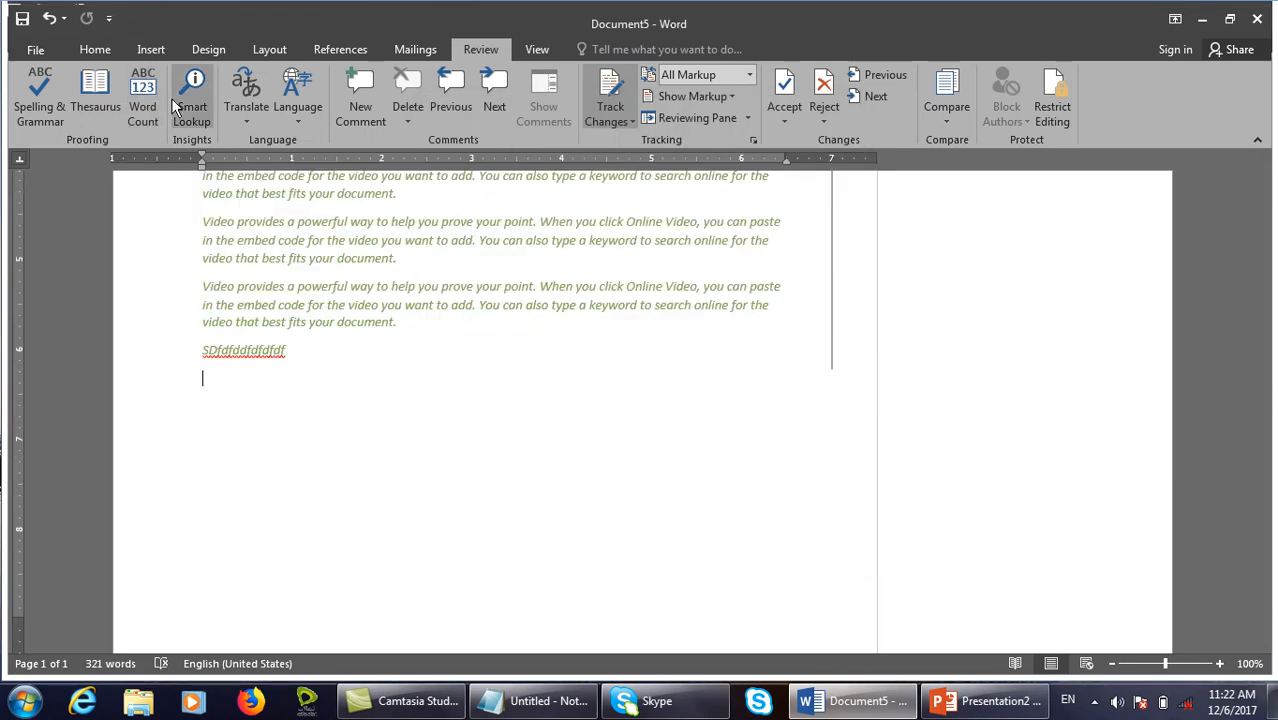
left_click(151, 49)
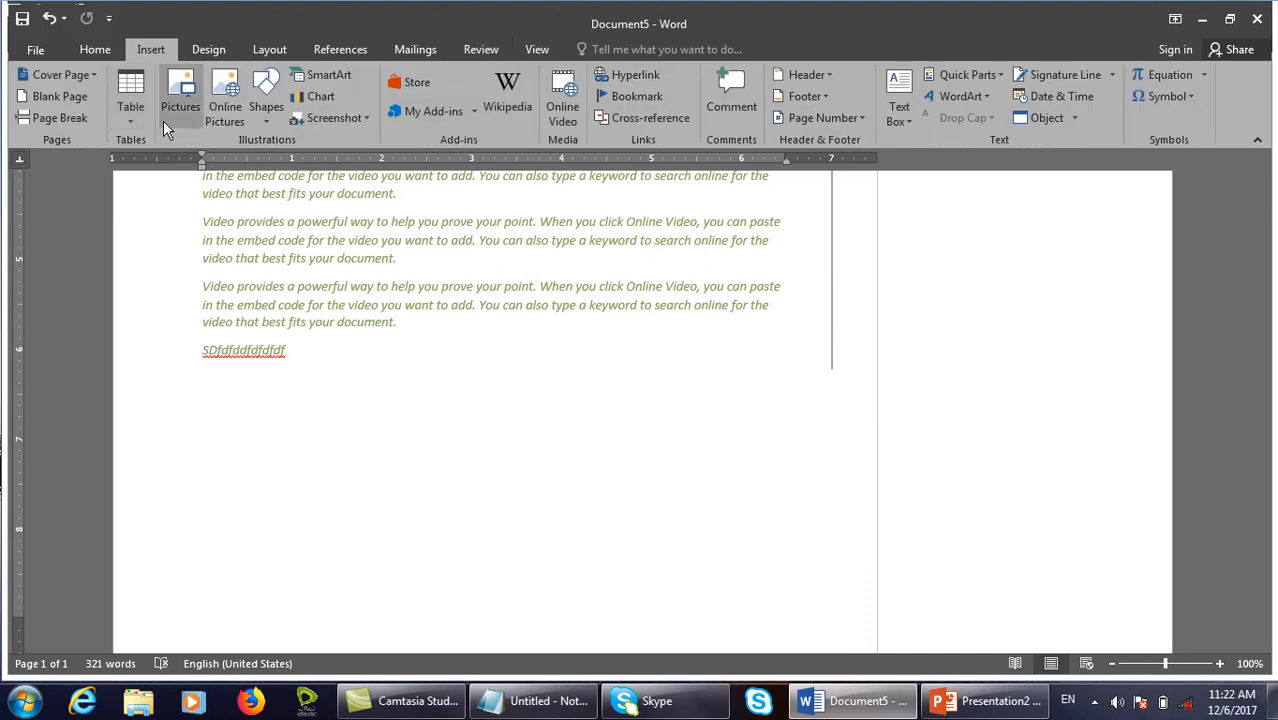
left_click(130, 112)
left_click(206, 266)
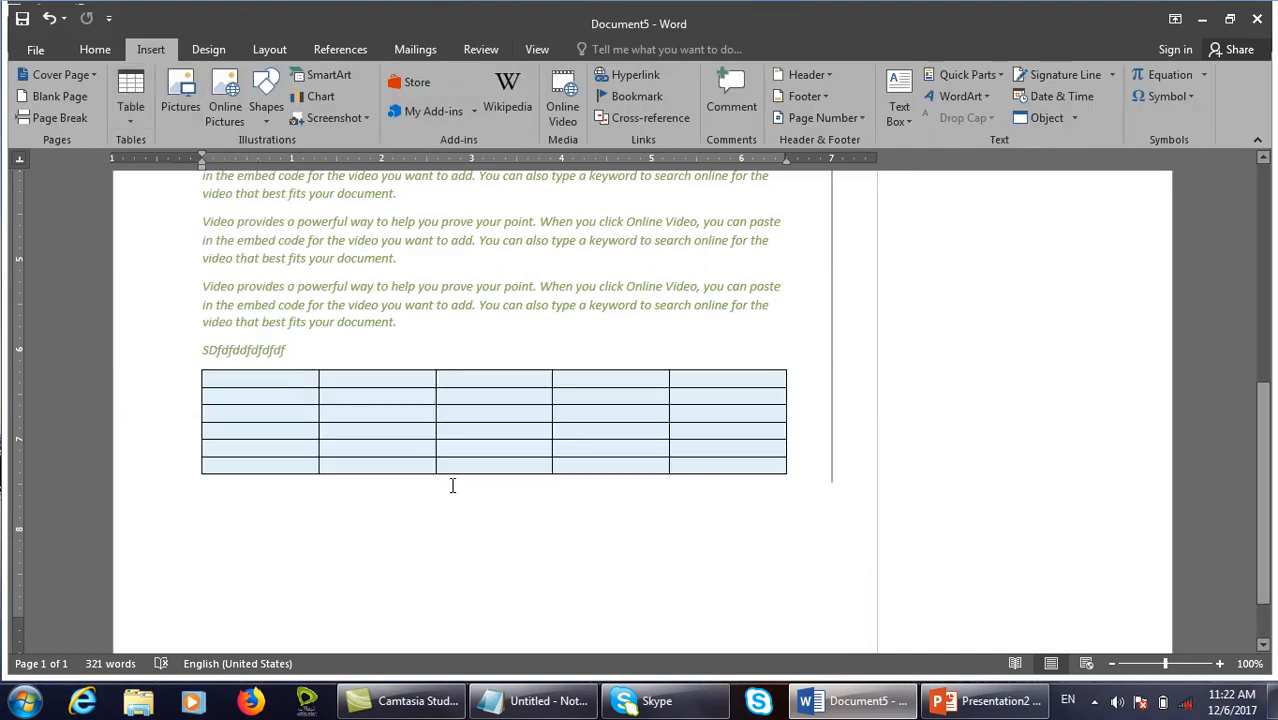
left_click(490, 395)
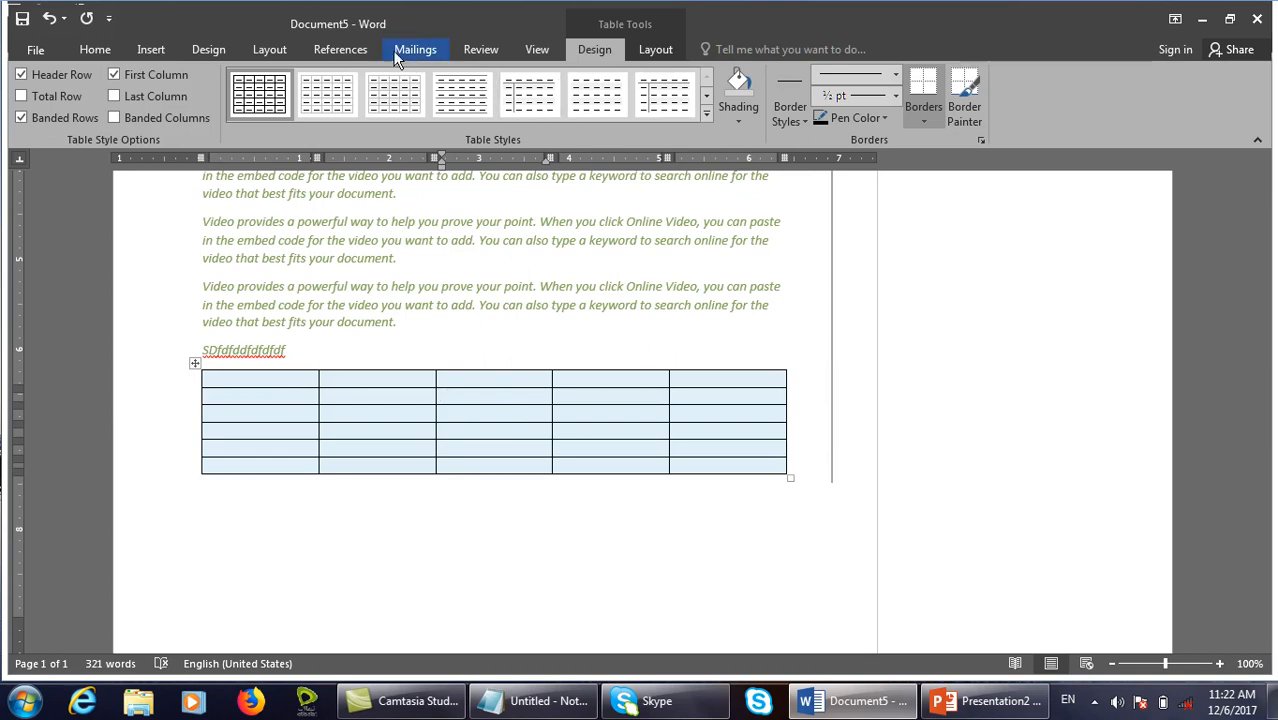
Look through Advanced Track Changes Options, keeping Pink for deleted cells, then cancel both dialogs unchanged.
left_click(474, 49)
left_click(753, 140)
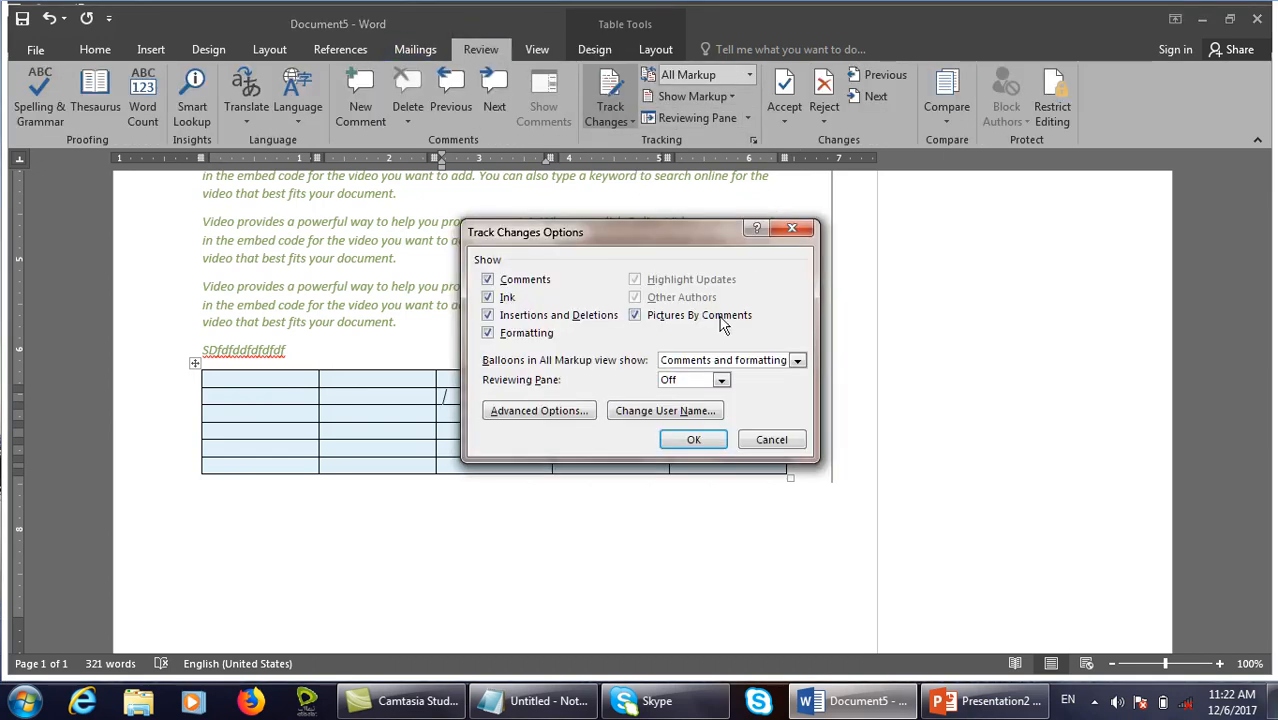
left_click(585, 411)
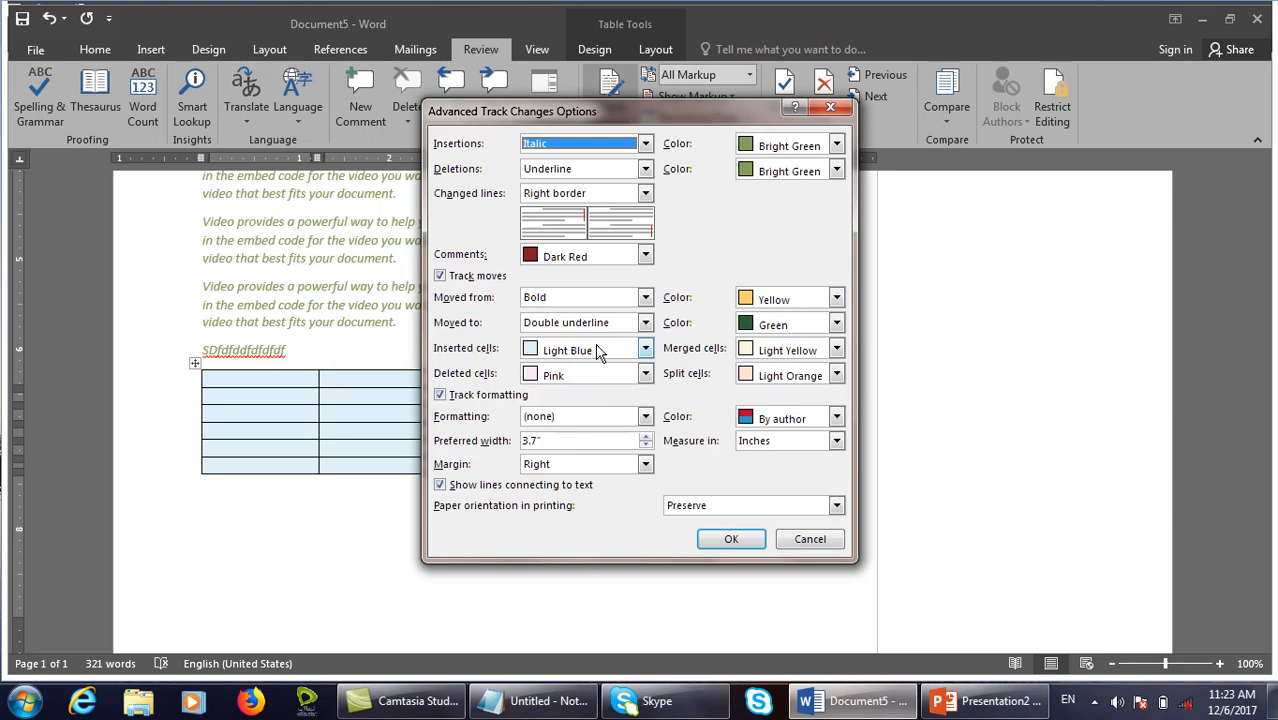
left_click(572, 376)
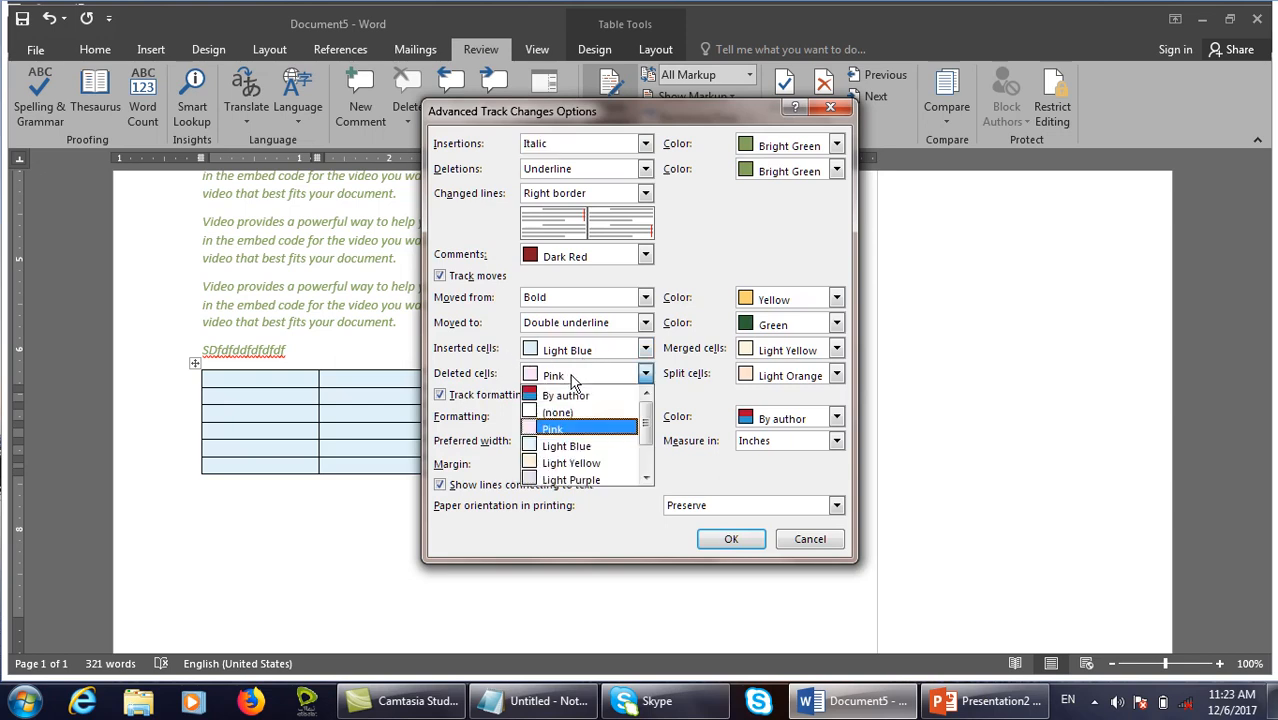
left_click(572, 380)
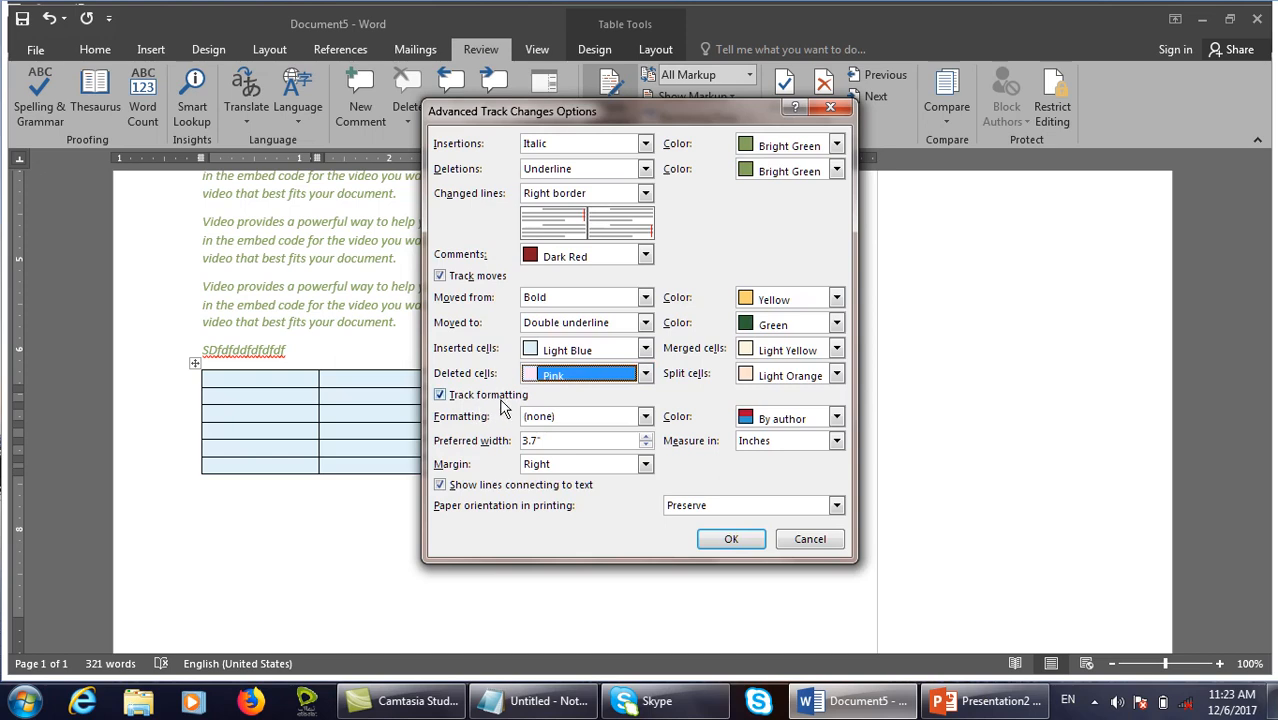
left_click(503, 407)
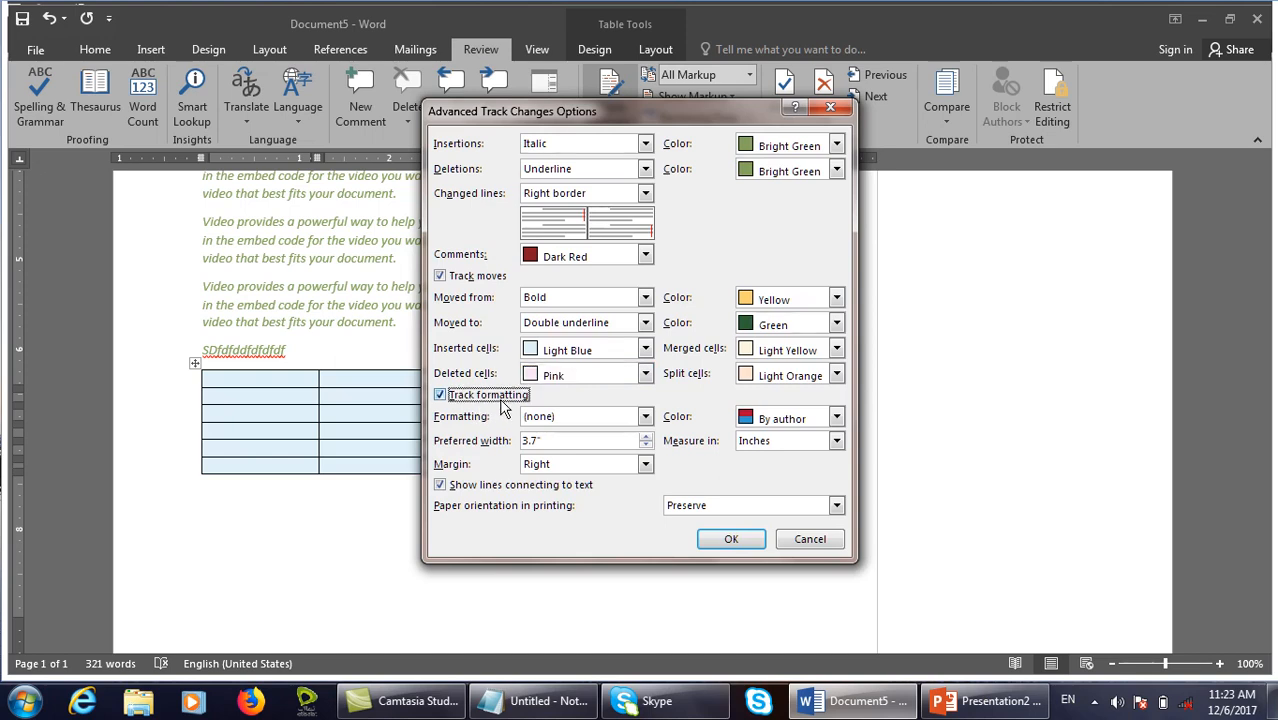
left_click(790, 546)
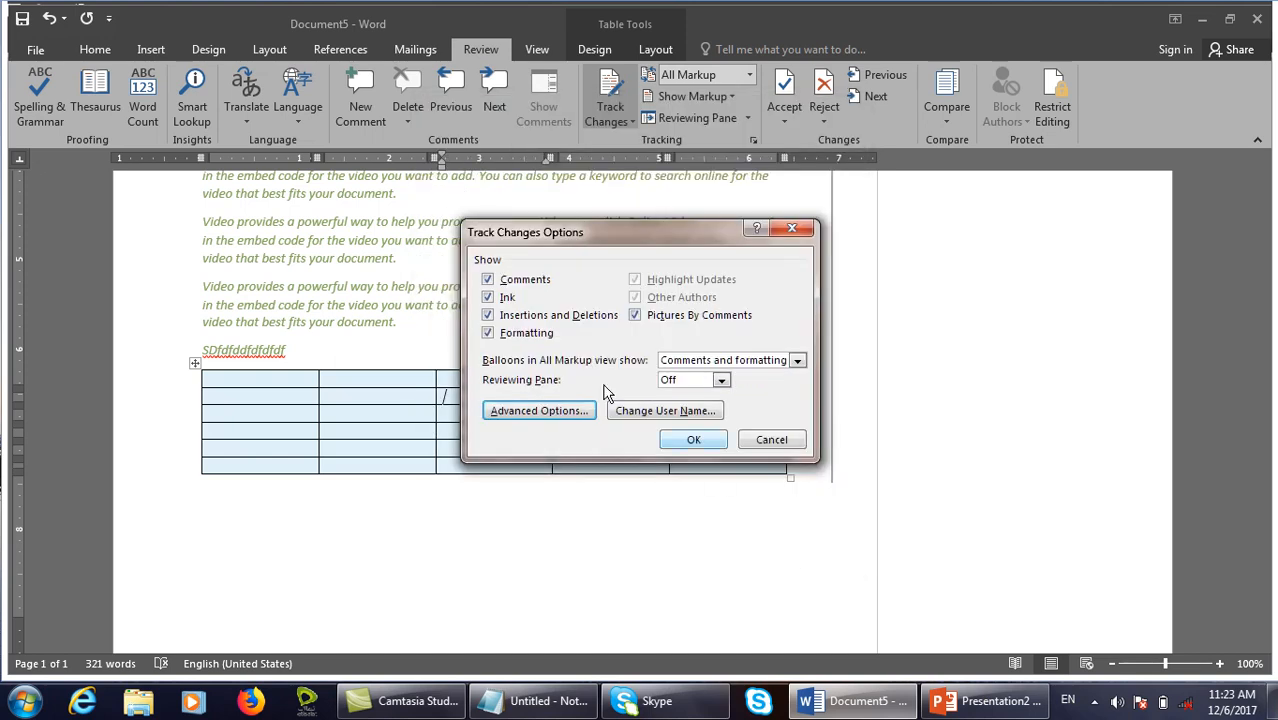
left_click(768, 442)
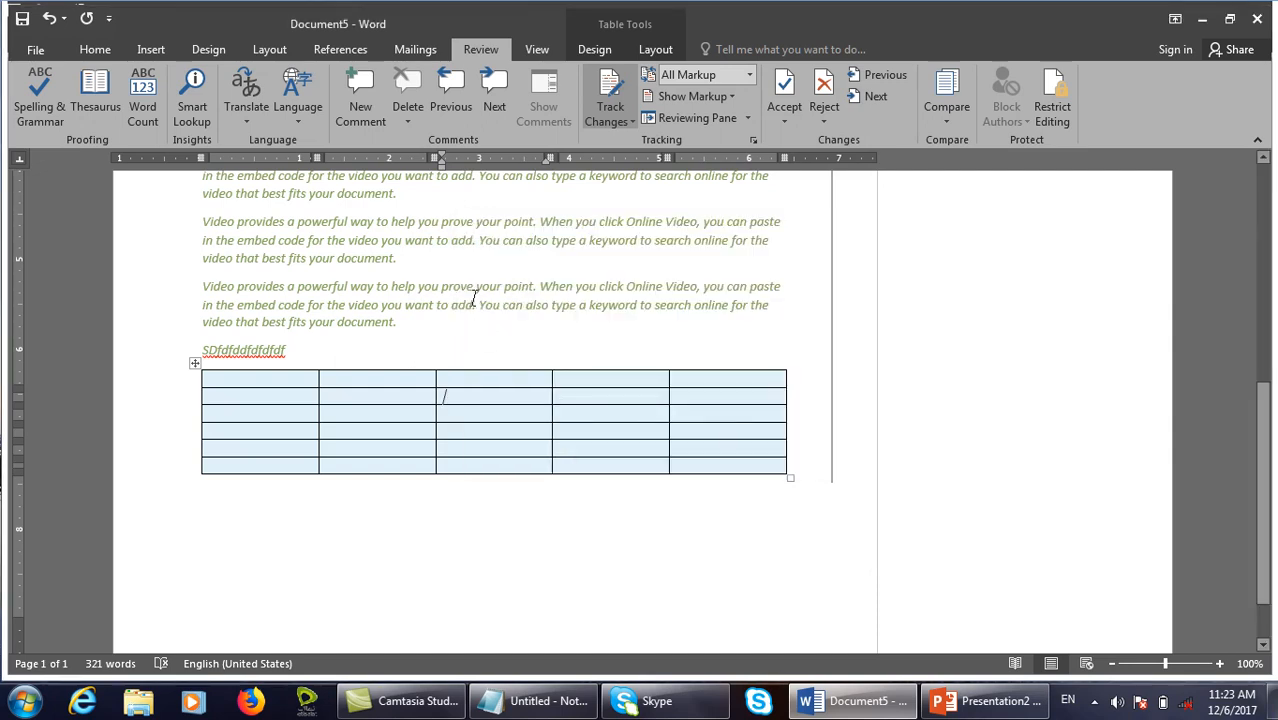
scroll(459, 296, "up", 8)
Make 'powerful way to help you prove your' bold, italic and red.
left_click_drag(508, 287, 298, 288)
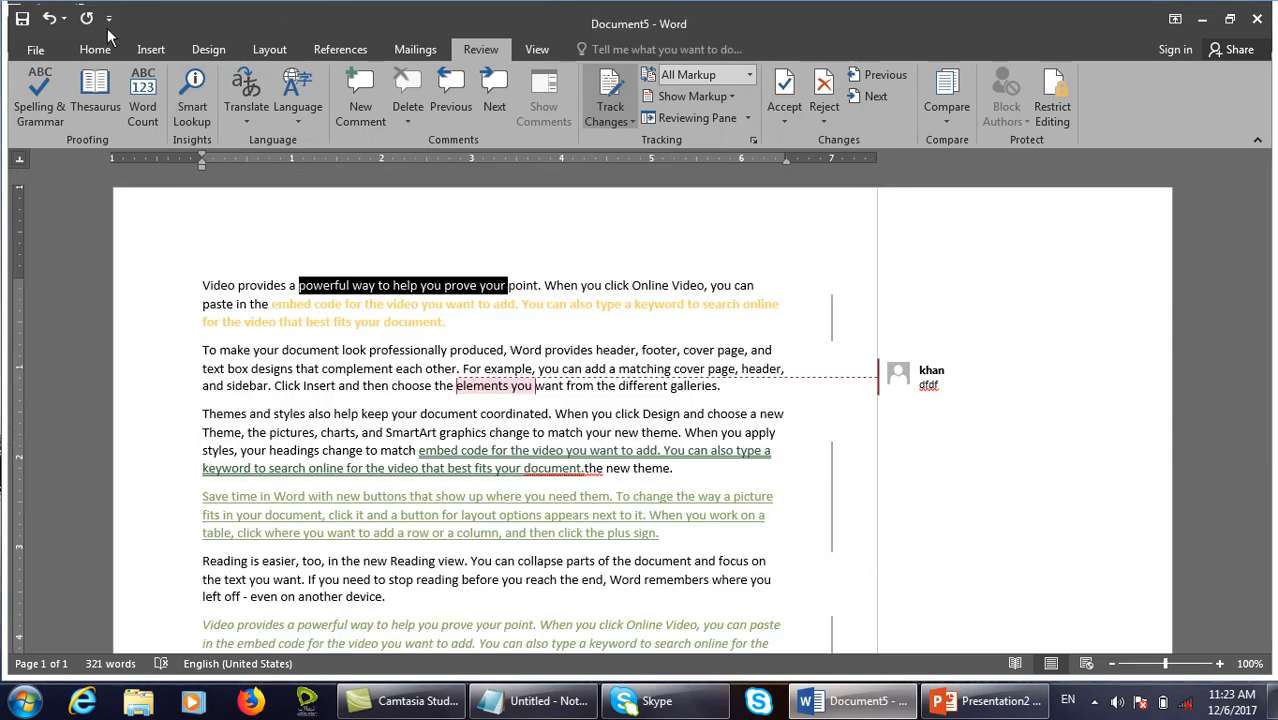
left_click(97, 49)
left_click(170, 111)
left_click(190, 111)
left_click(378, 112)
left_click(508, 284)
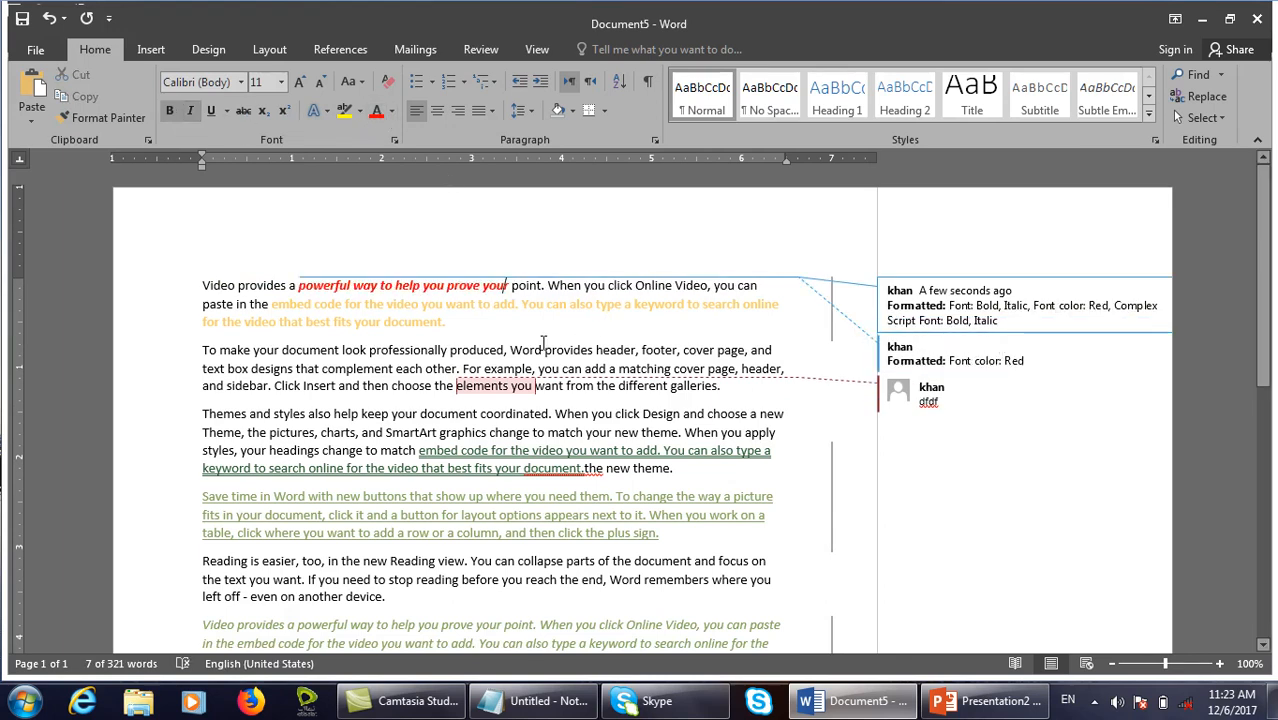
Confirm the Advanced Track Changes Options with OK, then undo the red font colour.
left_click(480, 49)
left_click(754, 140)
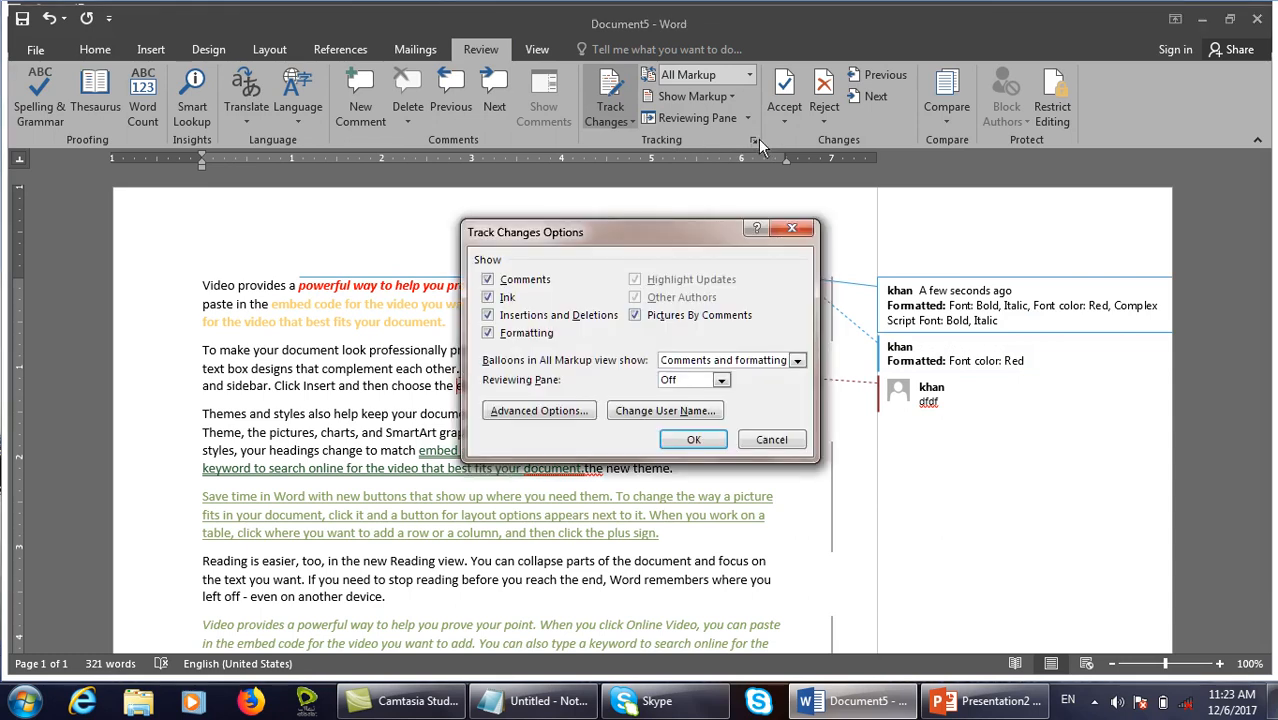
left_click(527, 489)
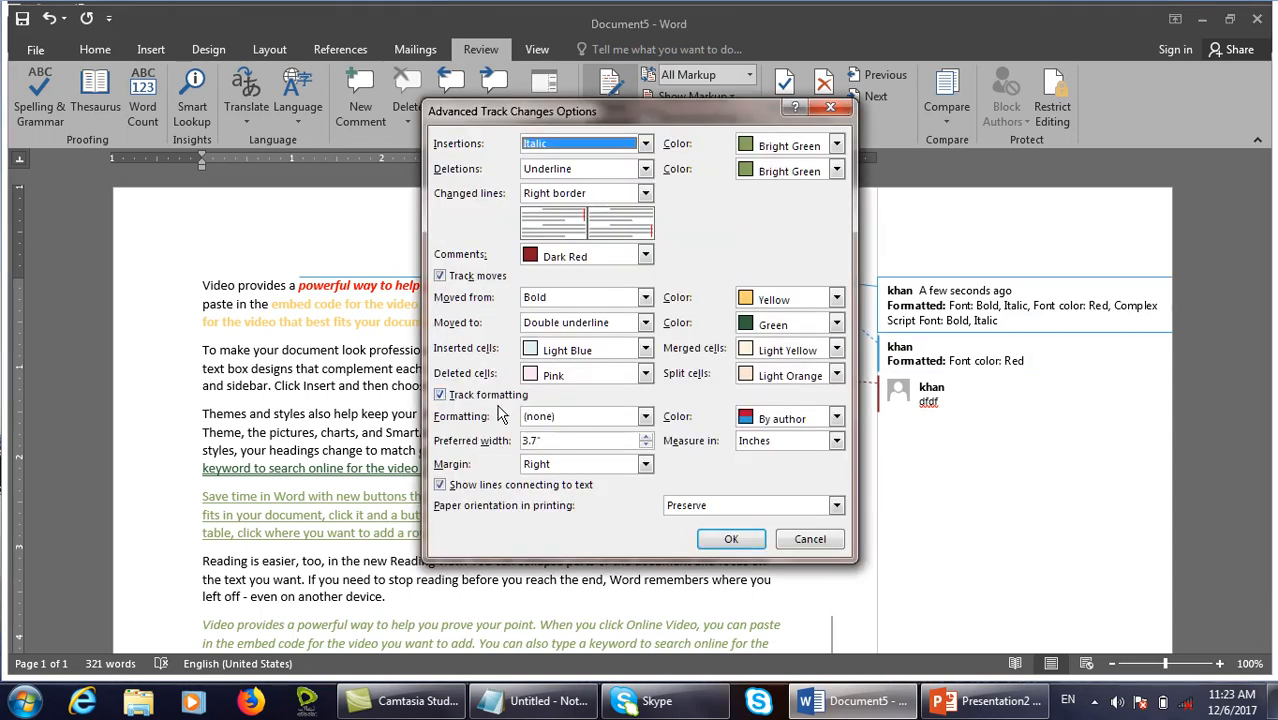
left_click(506, 398)
left_click(740, 539)
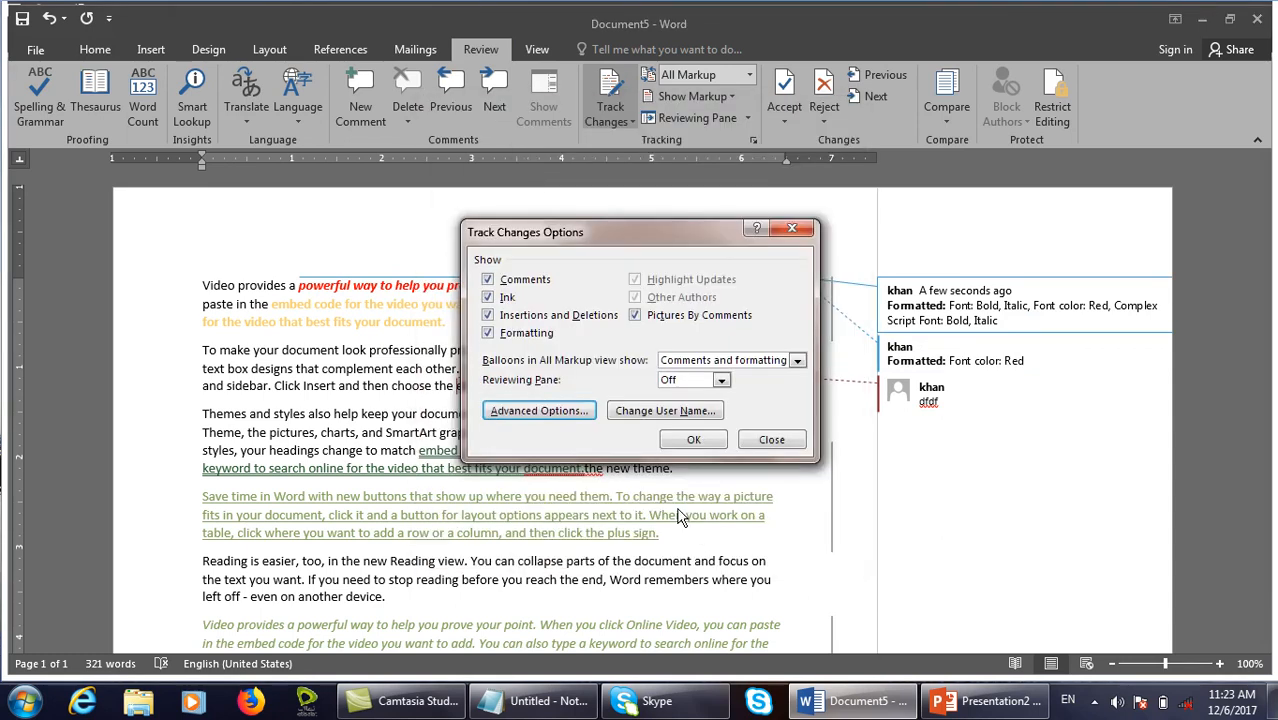
left_click(700, 440)
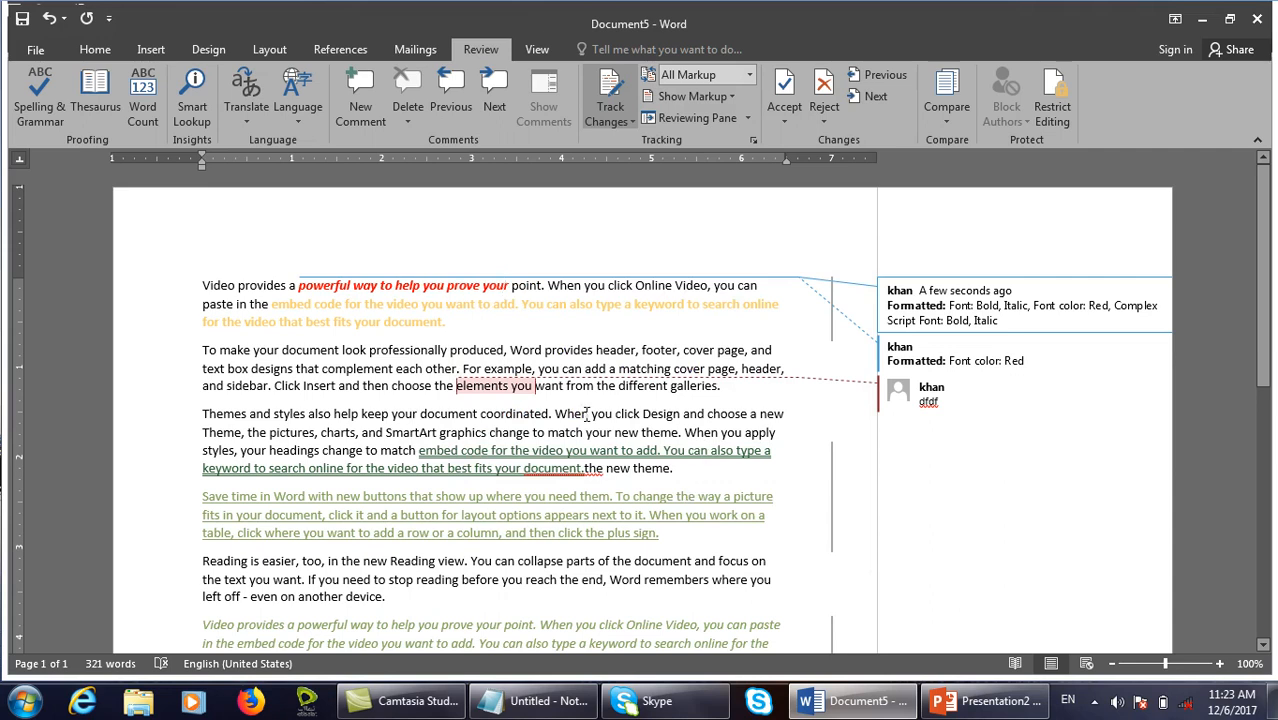
key("ctrl+z")
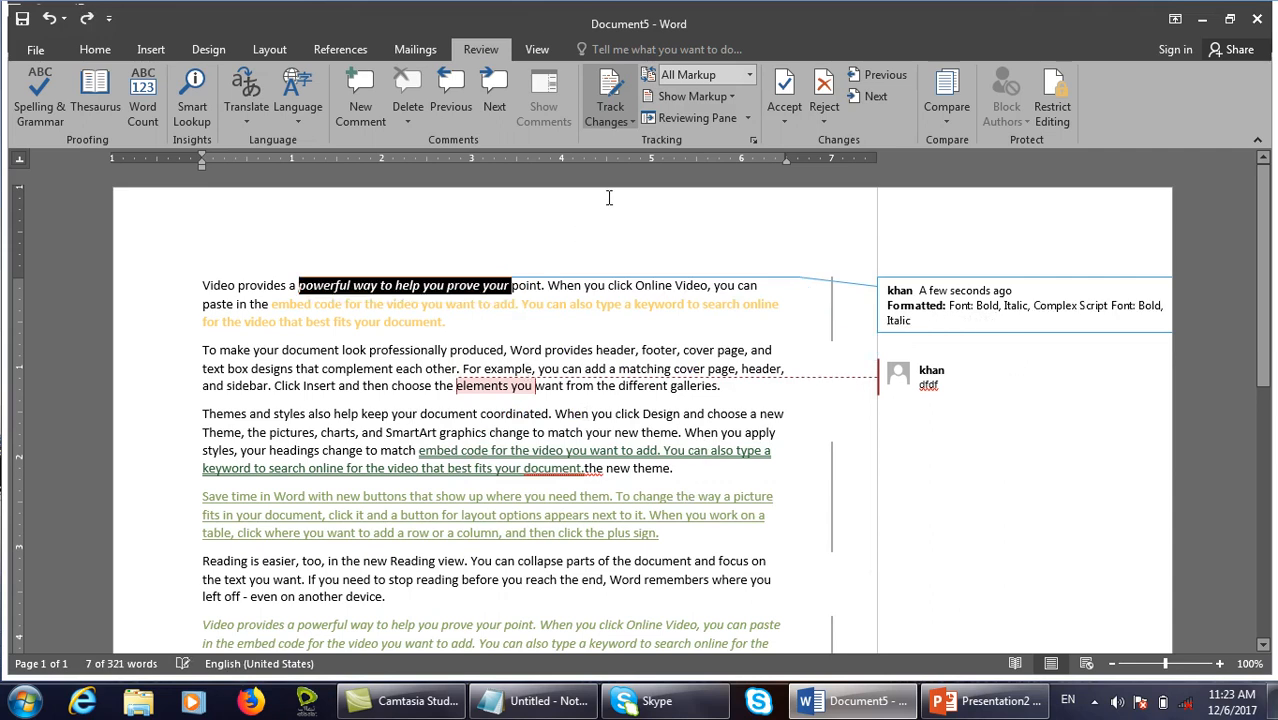
left_click(753, 140)
left_click(556, 416)
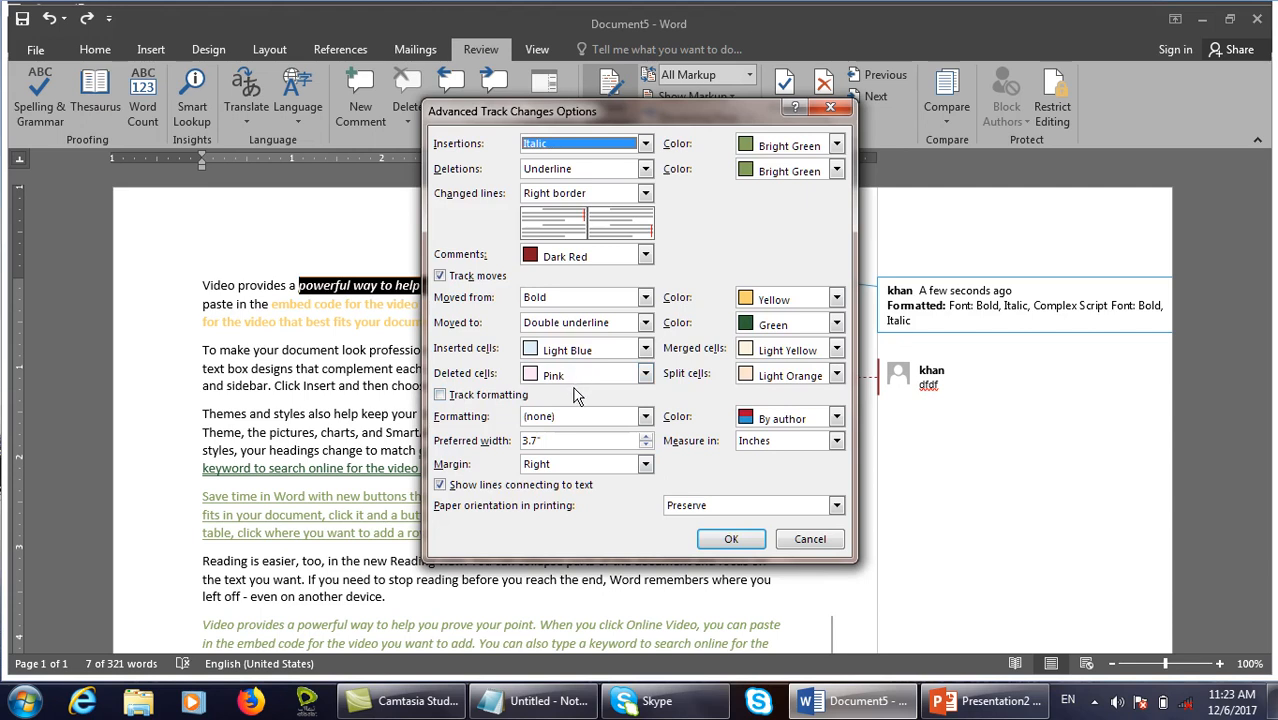
left_click(504, 397)
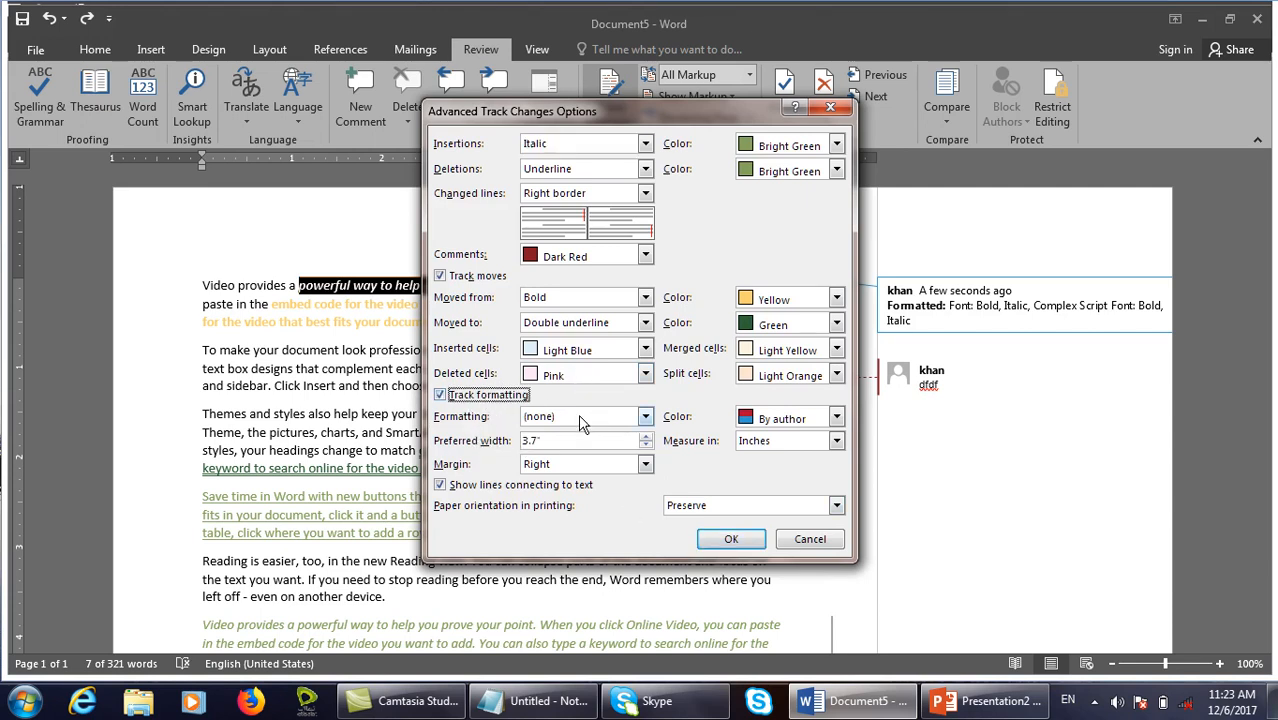
left_click(579, 416)
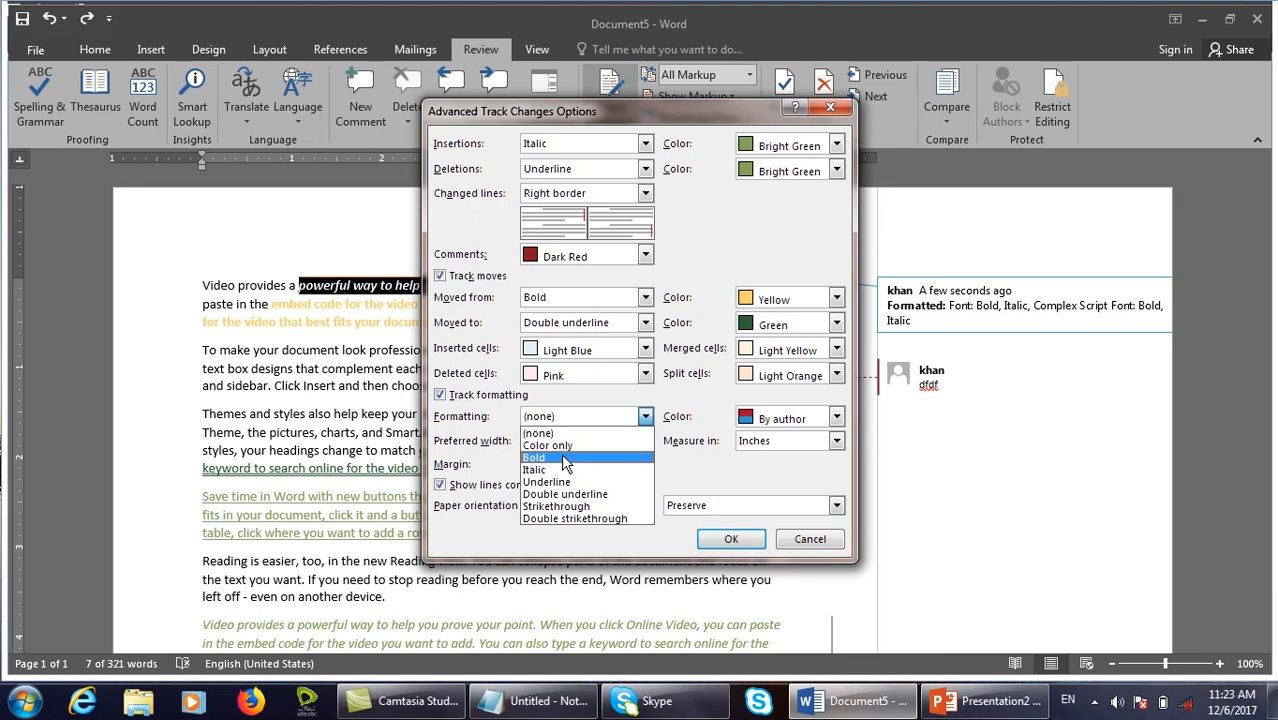
left_click(565, 459)
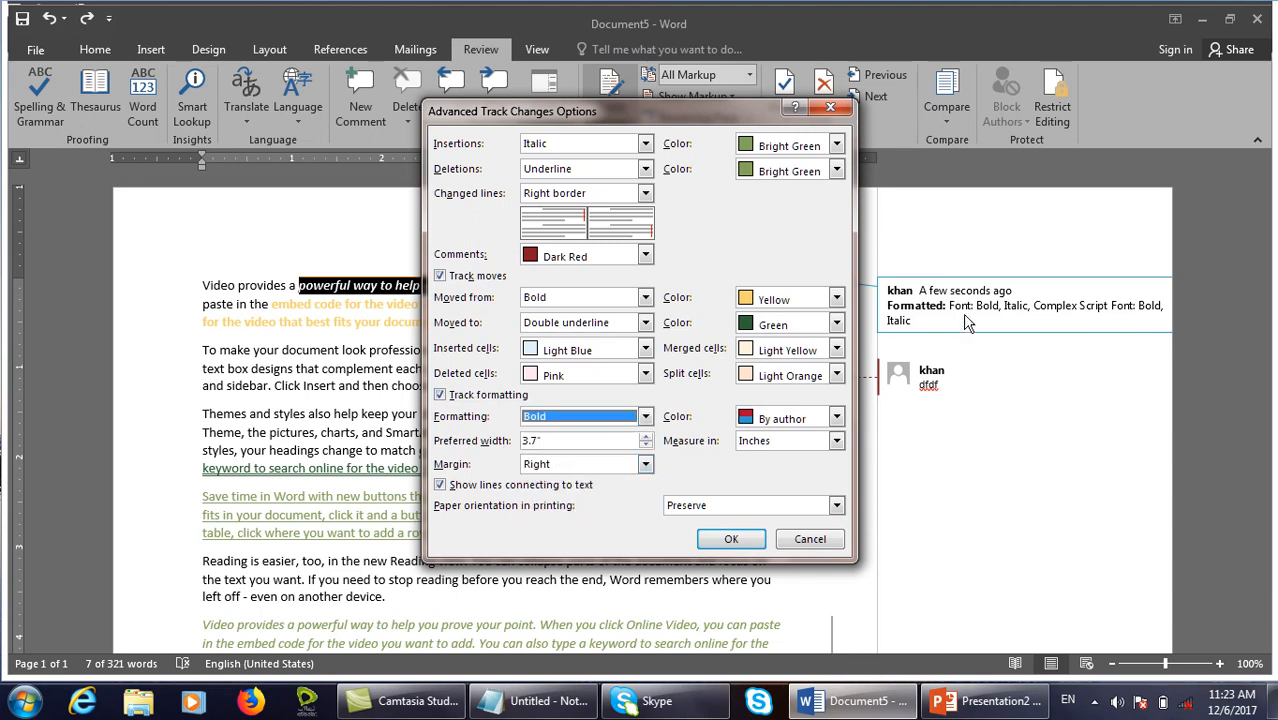
left_click(636, 441)
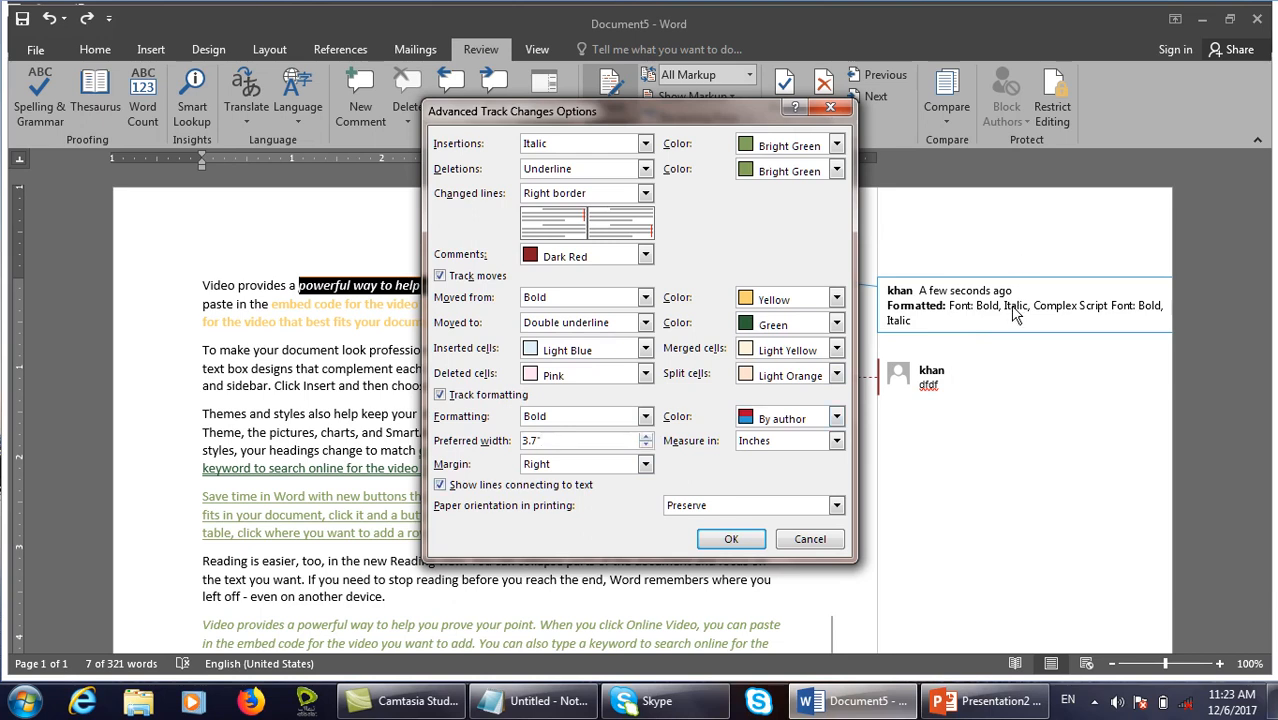
left_click(805, 539)
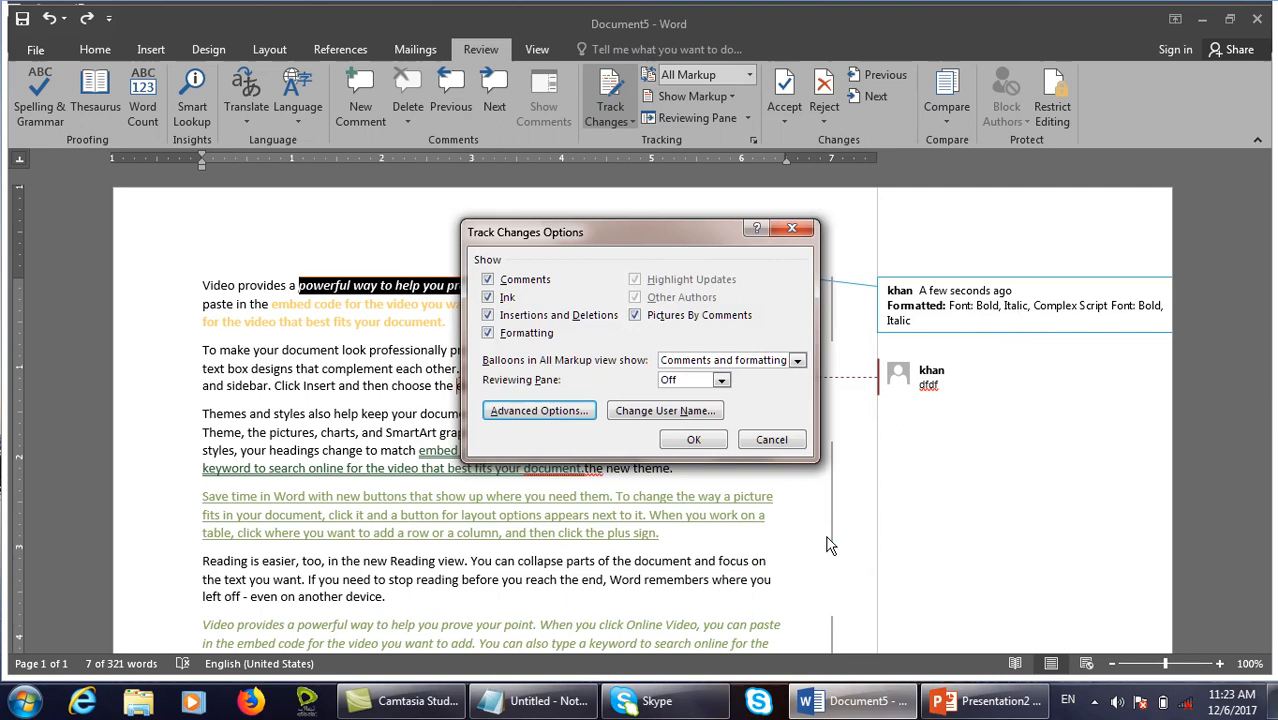
left_click(797, 438)
Create a new blank document filled with =rand() sample paragraphs.
key("ctrl+n")
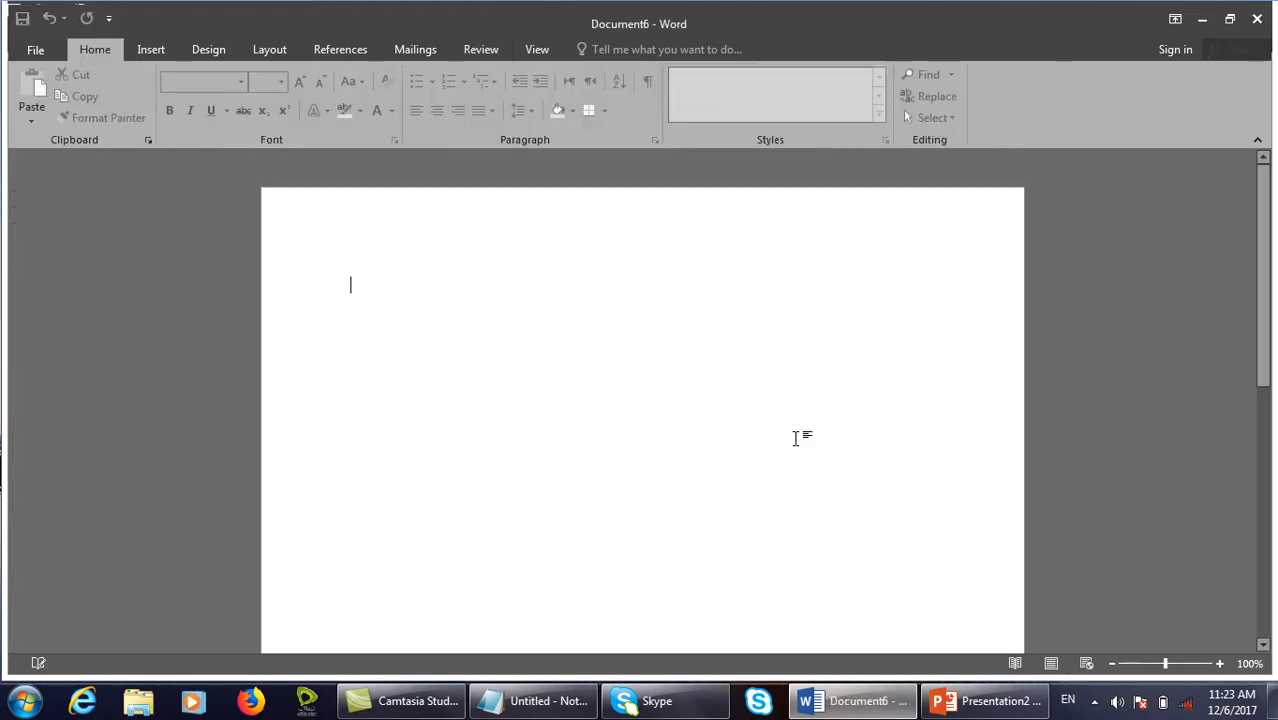
type("=rand()")
key("Return")
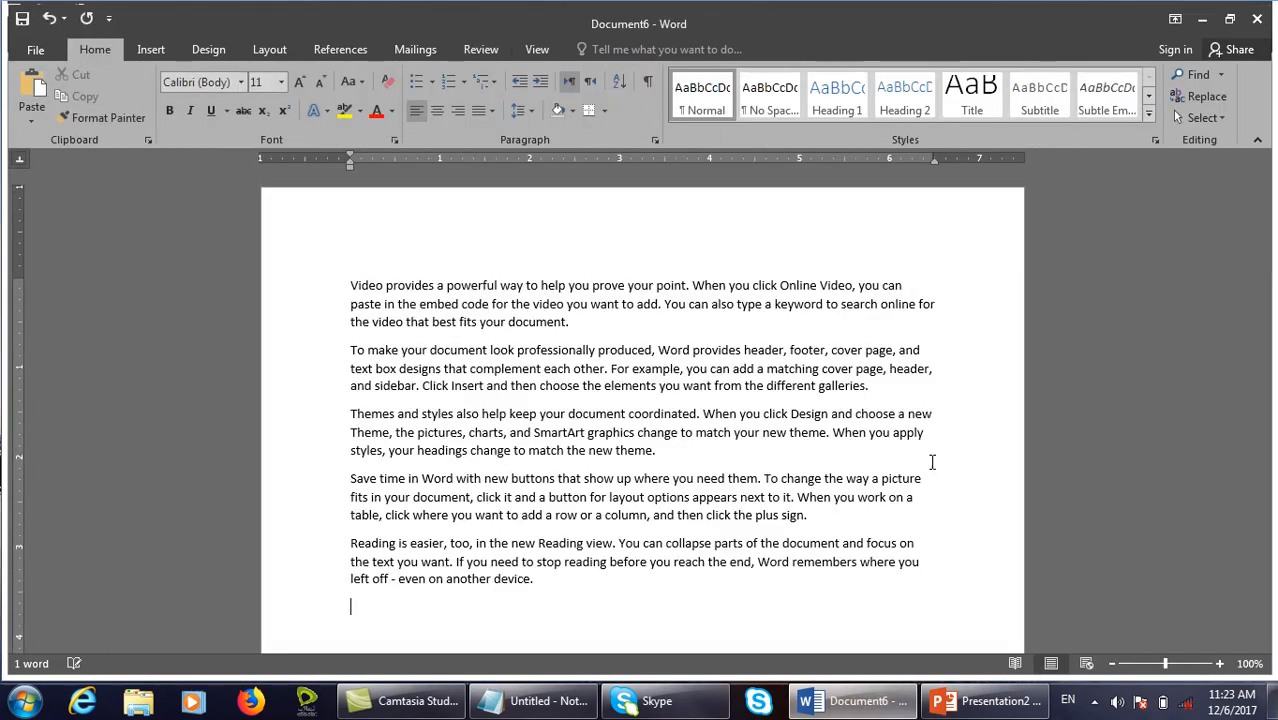
Set tracked formatting to Bold, balloon width to 2 inches, and balloons in the Left margin.
left_click(481, 49)
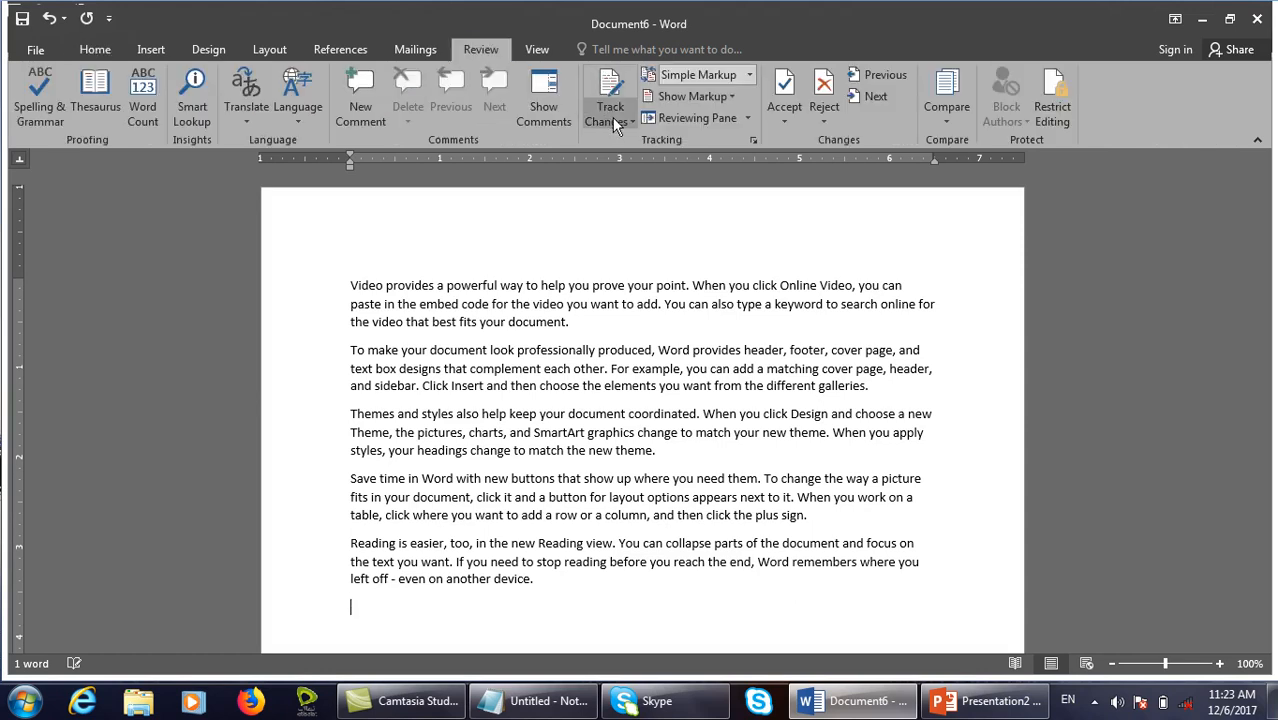
left_click(753, 141)
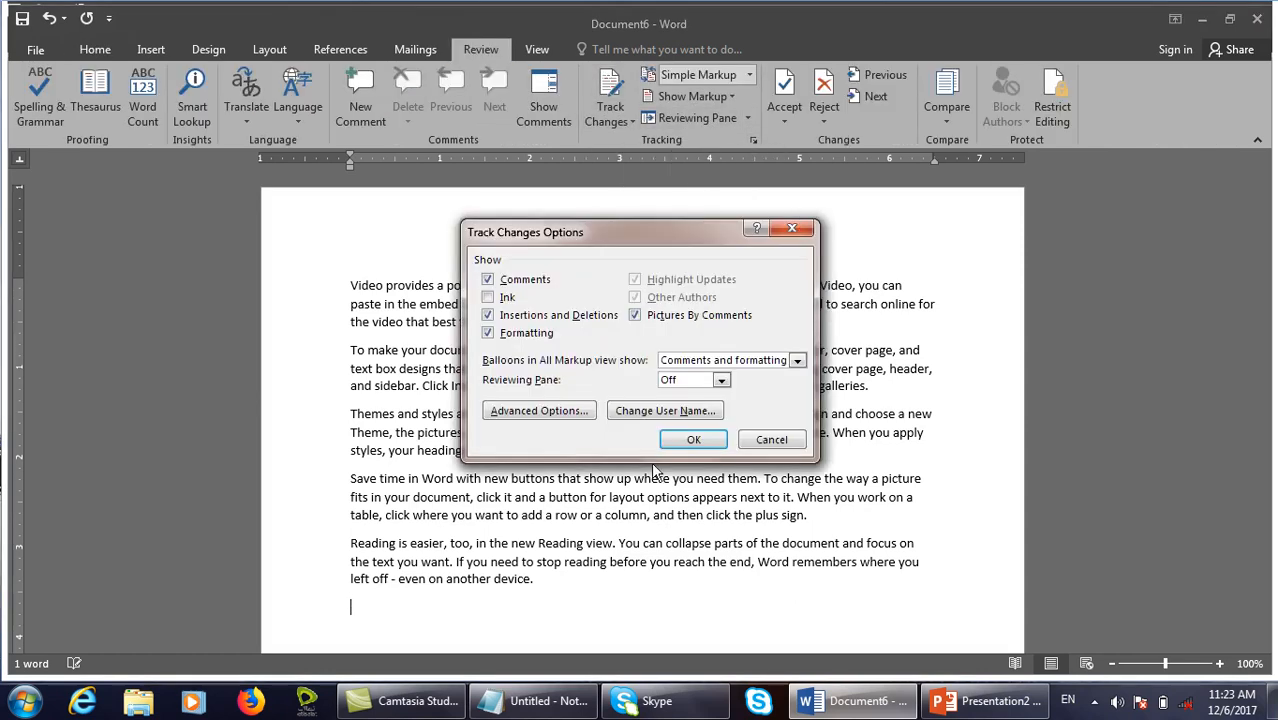
left_click(586, 417)
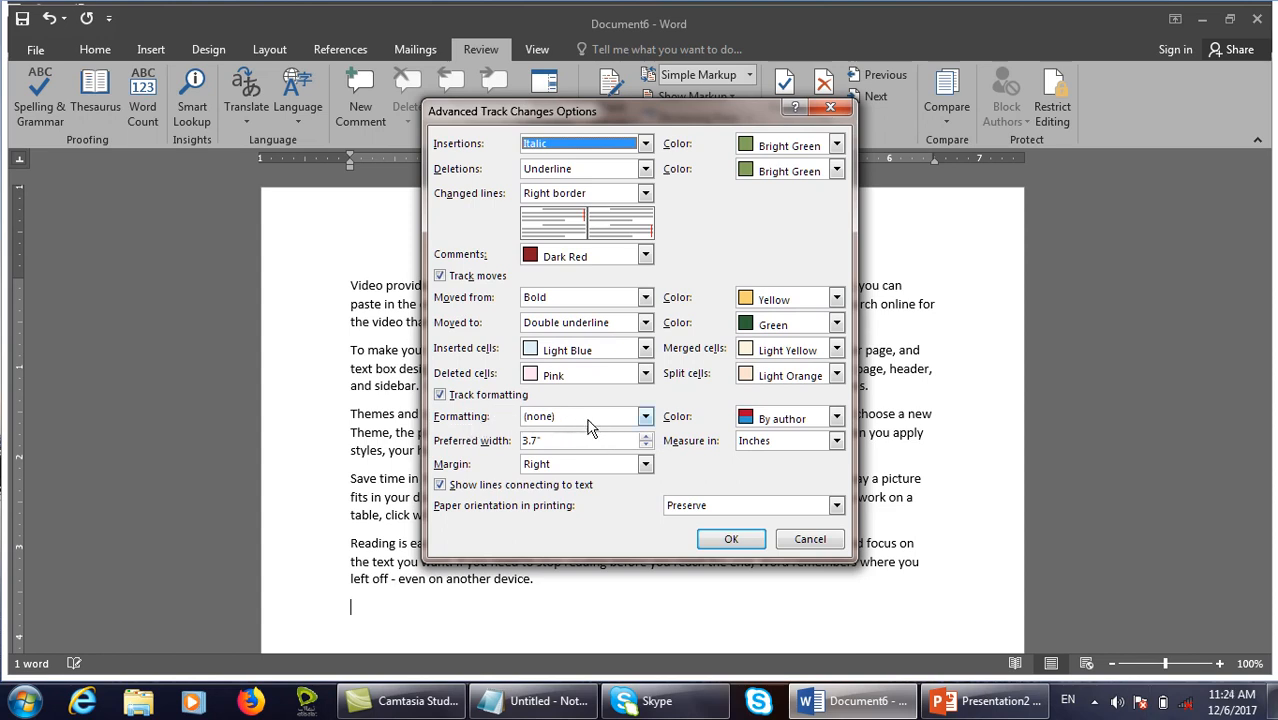
left_click(646, 418)
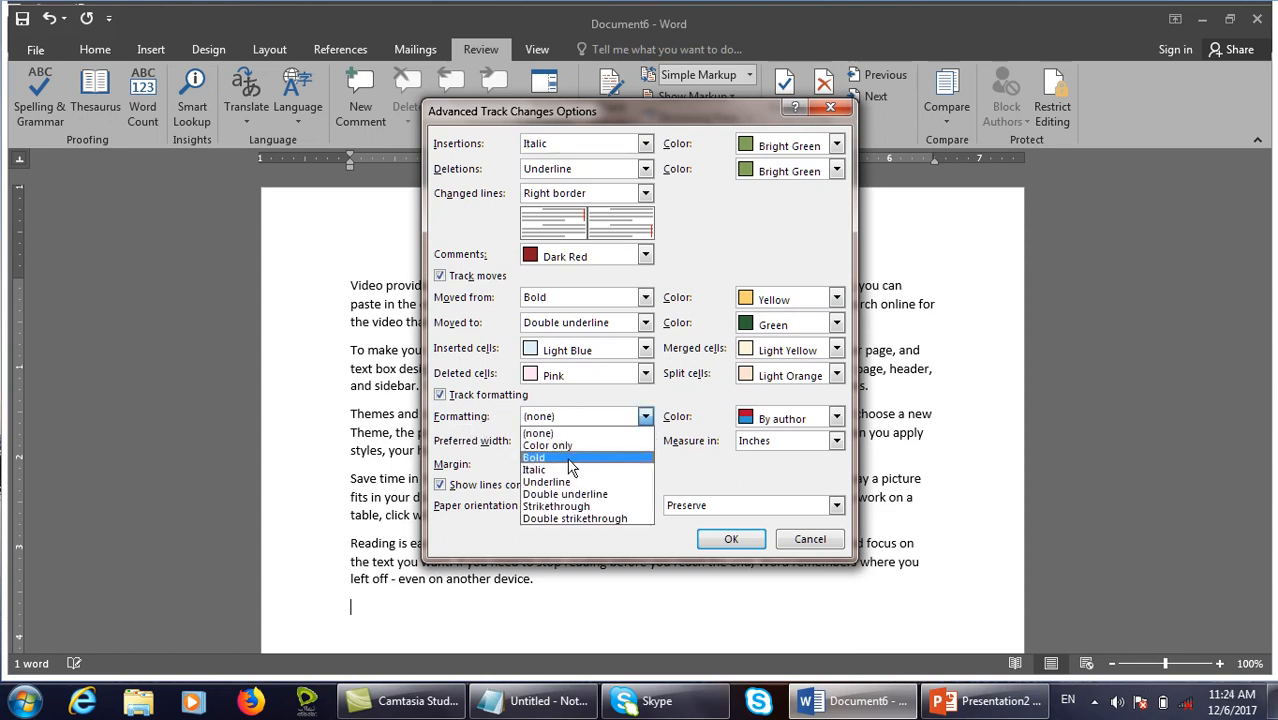
left_click(534, 458)
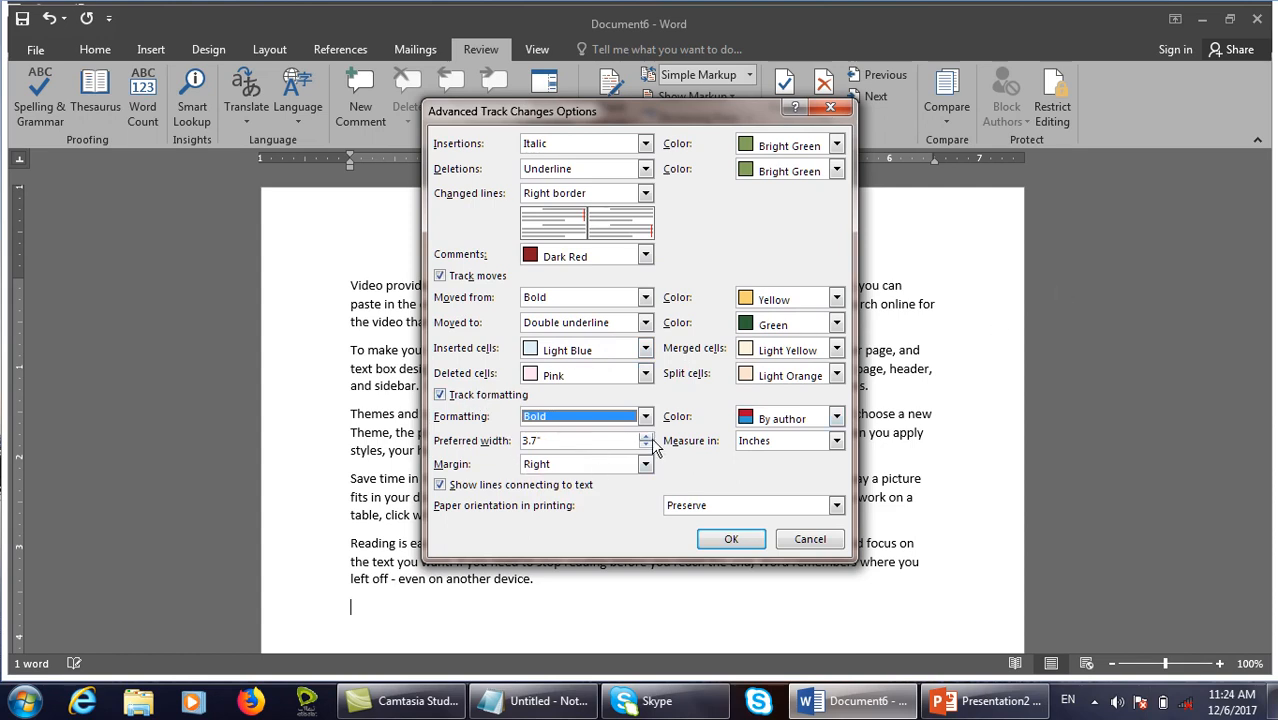
left_click_drag(608, 439, 447, 440)
type("2")
left_click(592, 466)
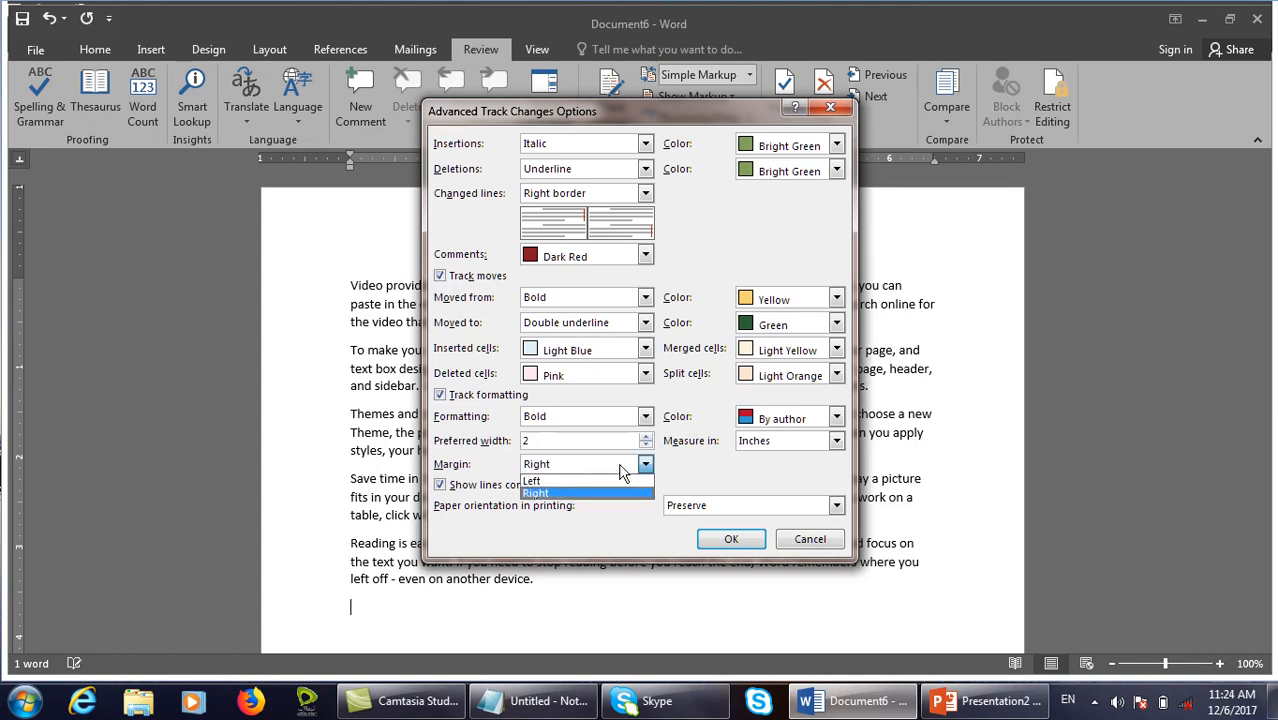
left_click(585, 481)
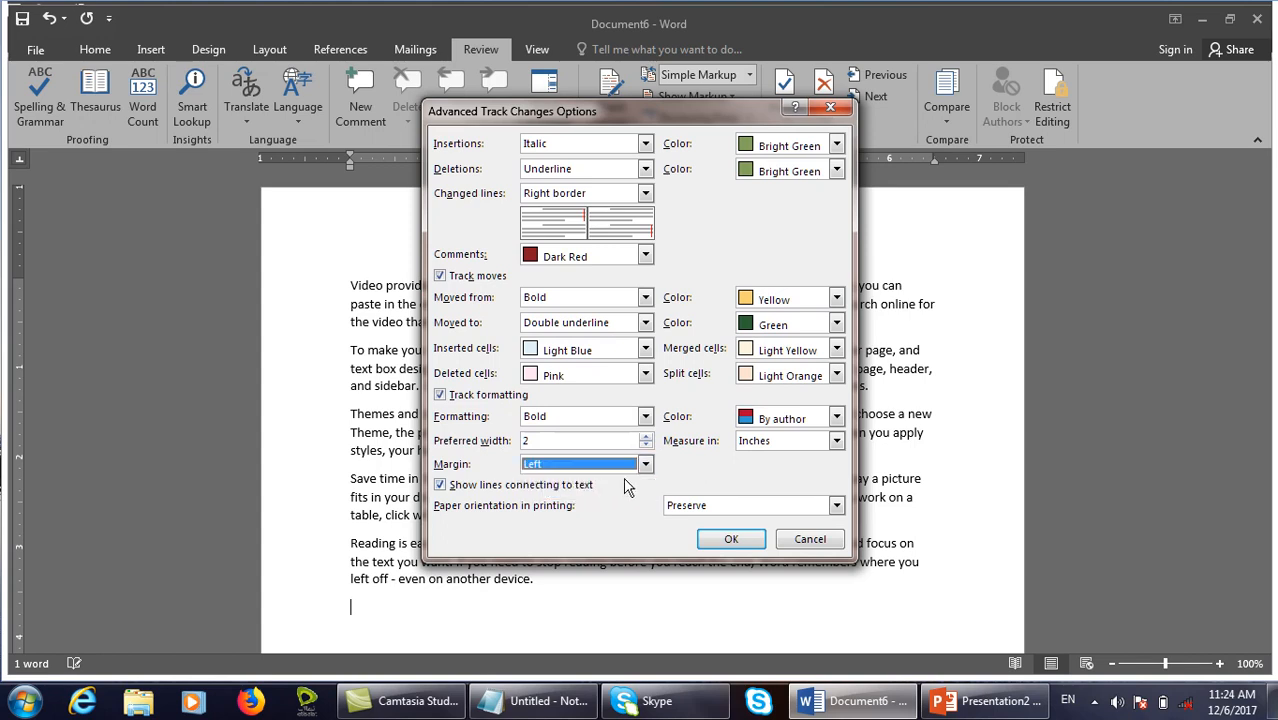
left_click(731, 539)
left_click(696, 441)
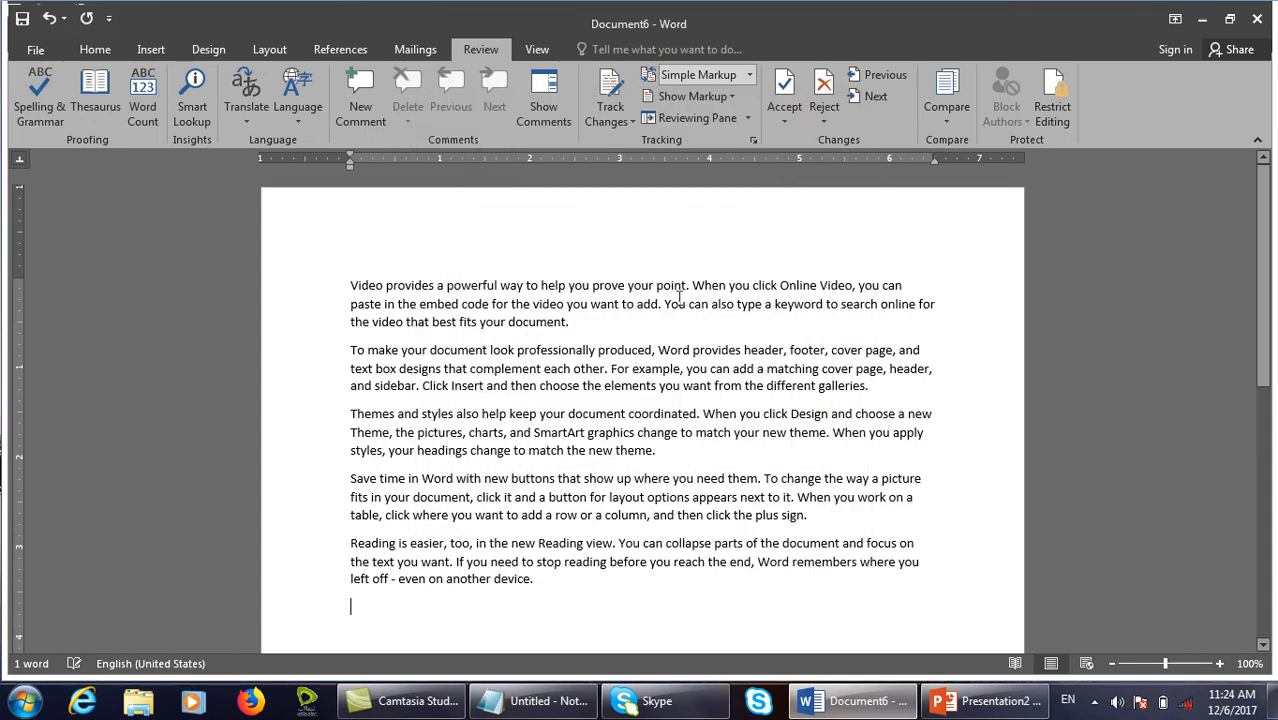
Turn on Track Changes and make the first paragraph red and italic.
left_click(620, 122)
left_click(630, 137)
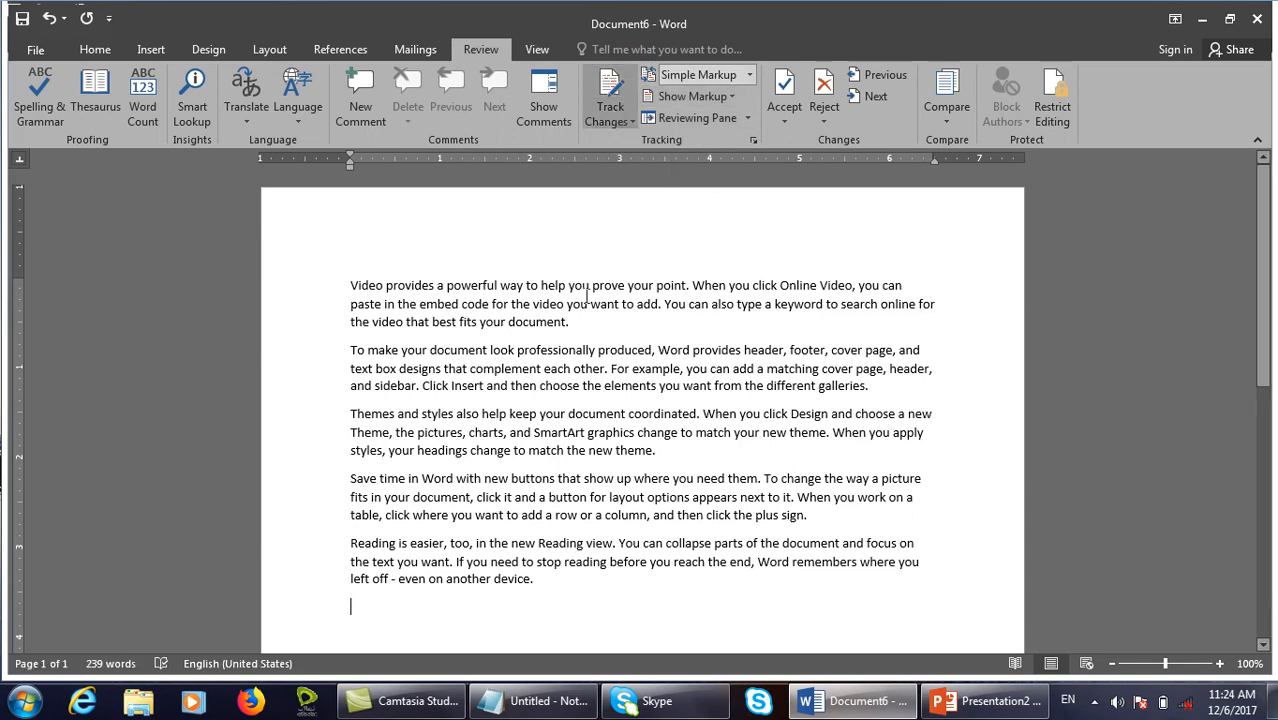
left_click_drag(570, 322, 361, 286)
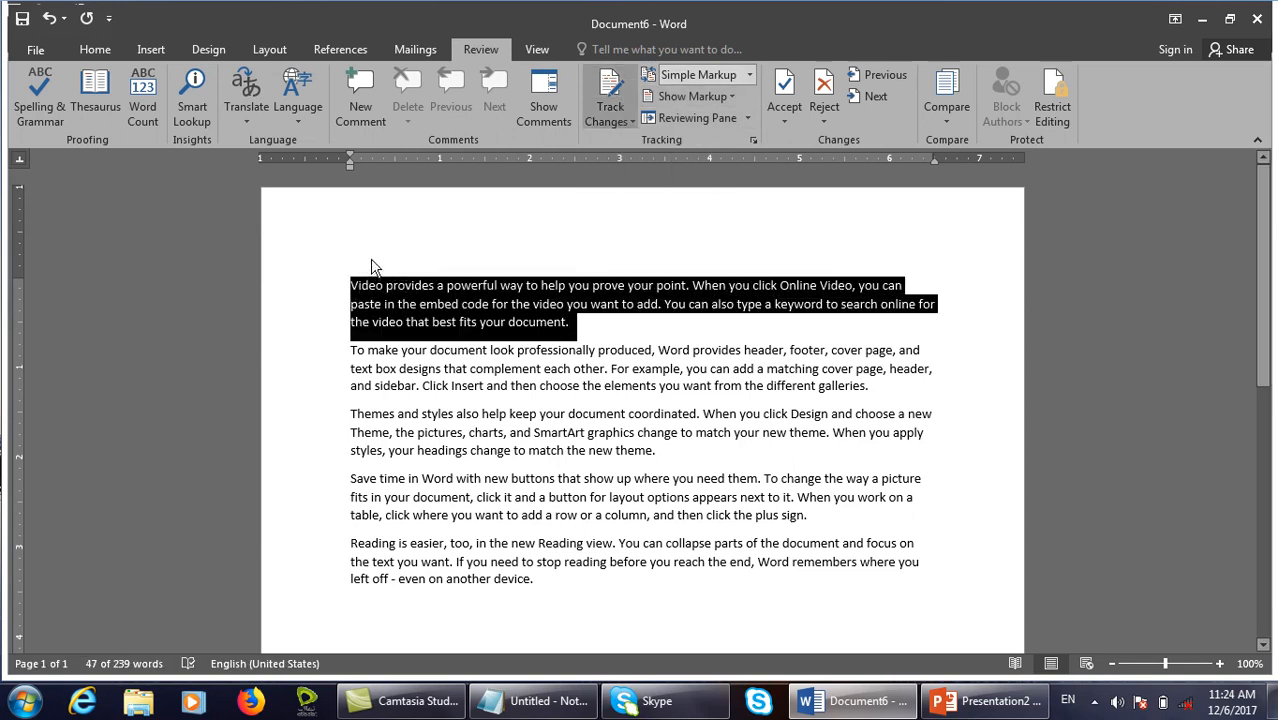
left_click(95, 49)
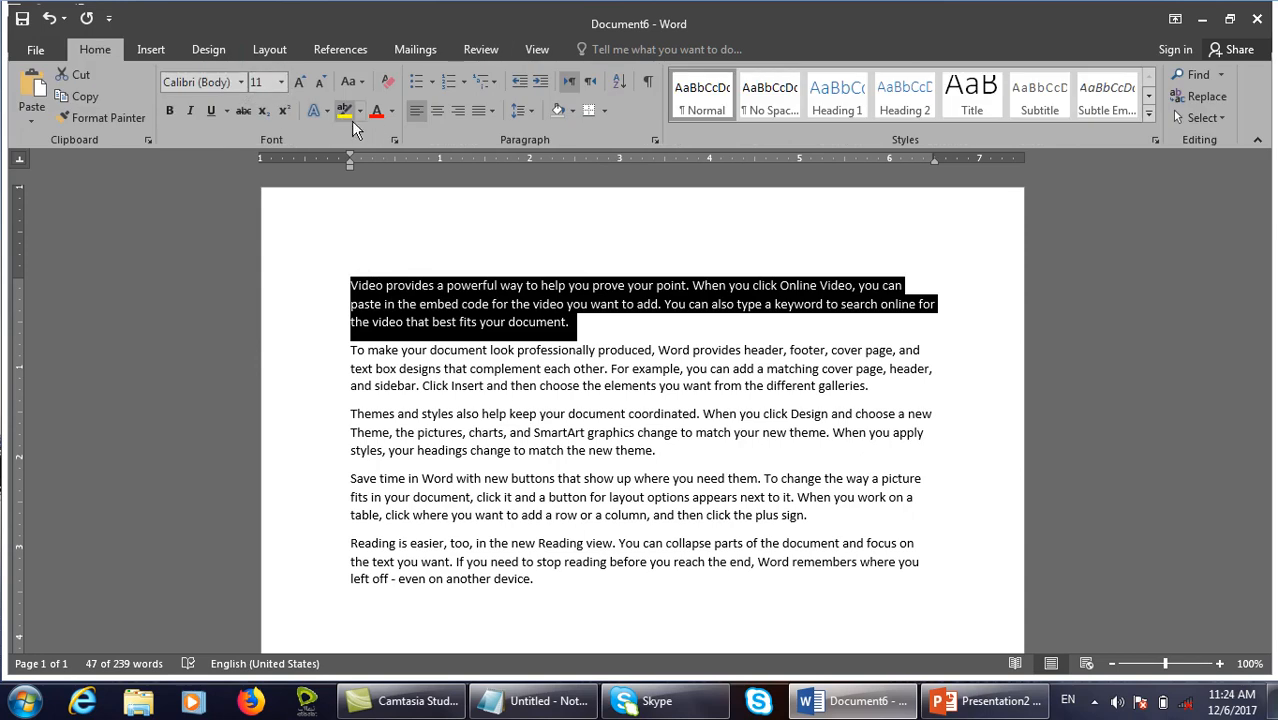
left_click(380, 119)
left_click(190, 111)
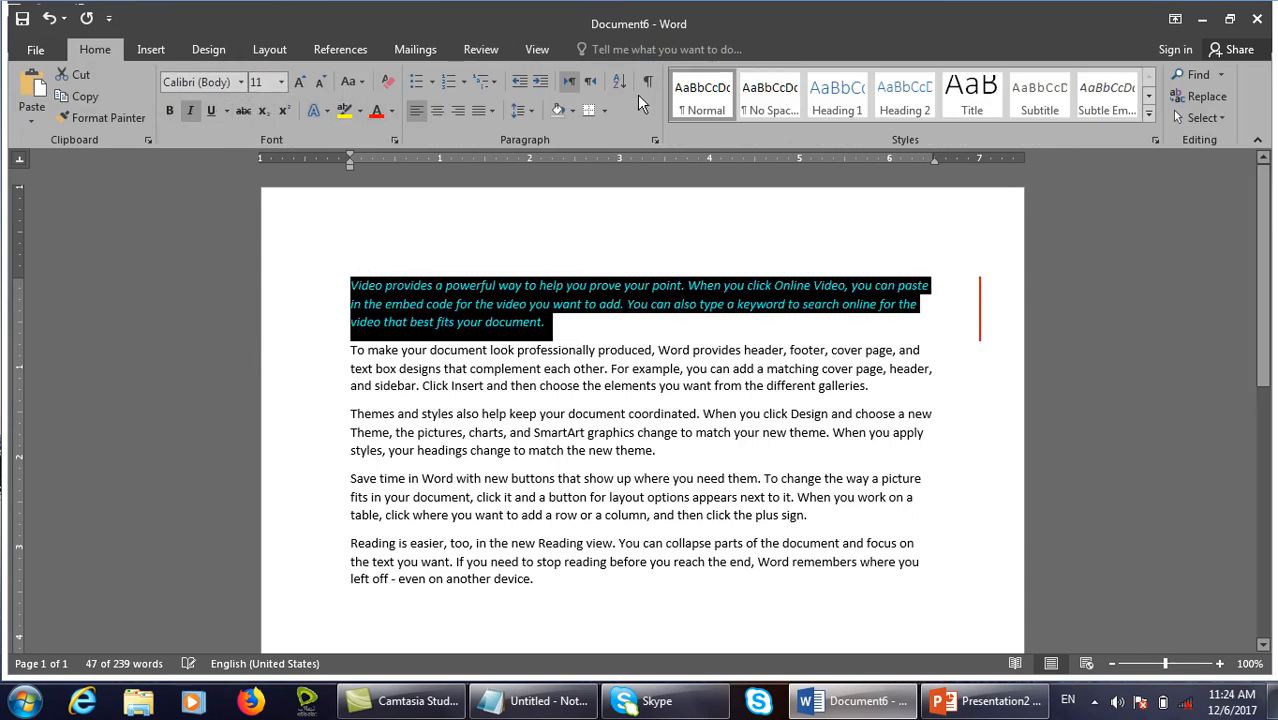
Switch the markup display to All Markup so the formatting balloon shows.
left_click(481, 49)
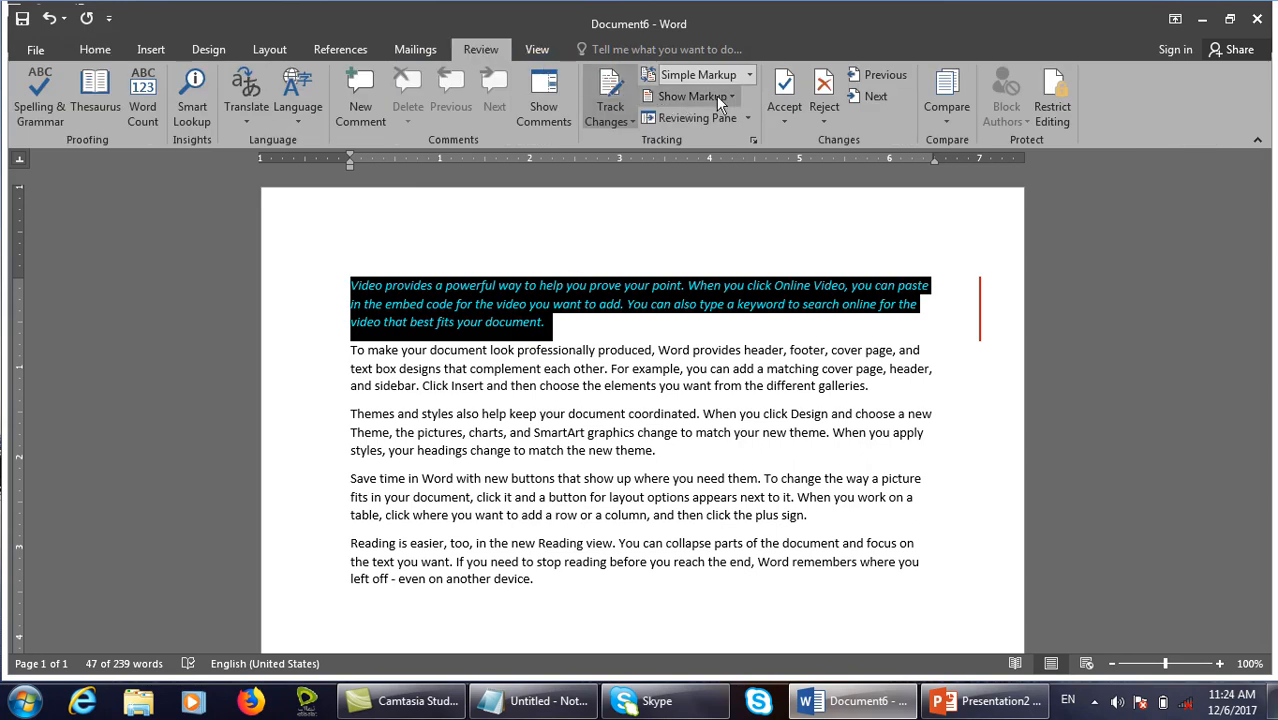
left_click(738, 76)
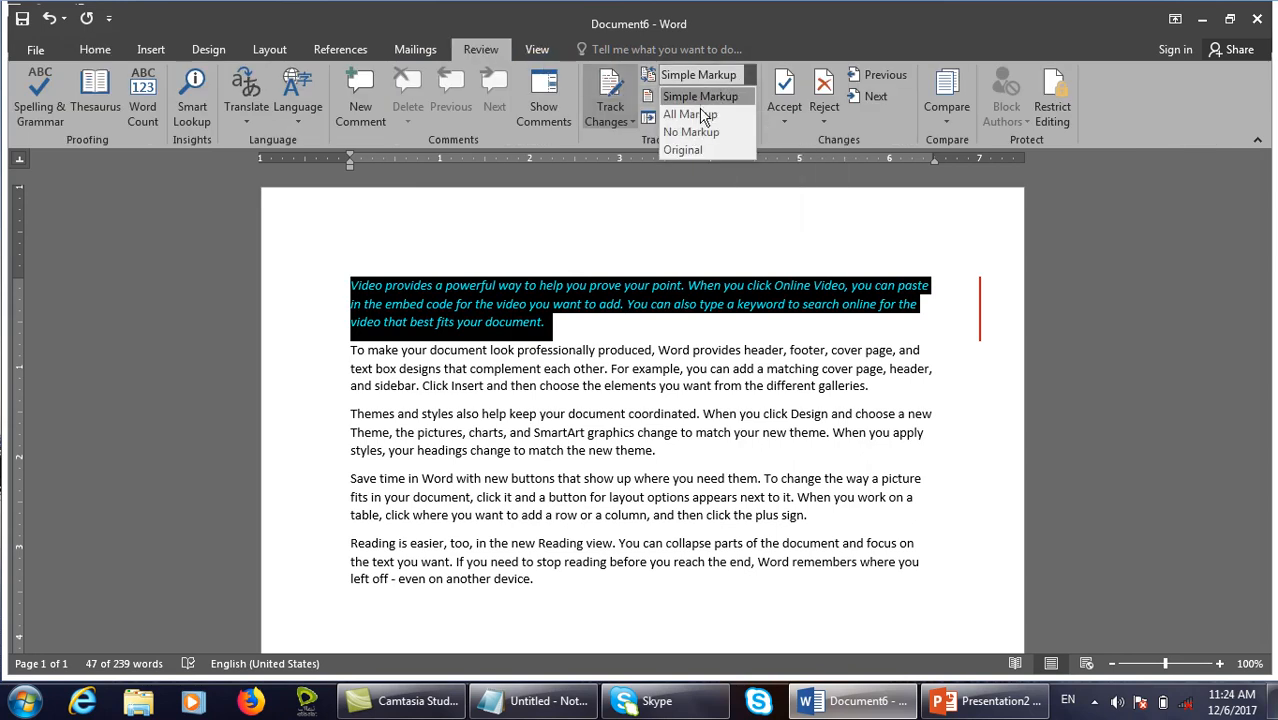
left_click(704, 116)
left_click(675, 323)
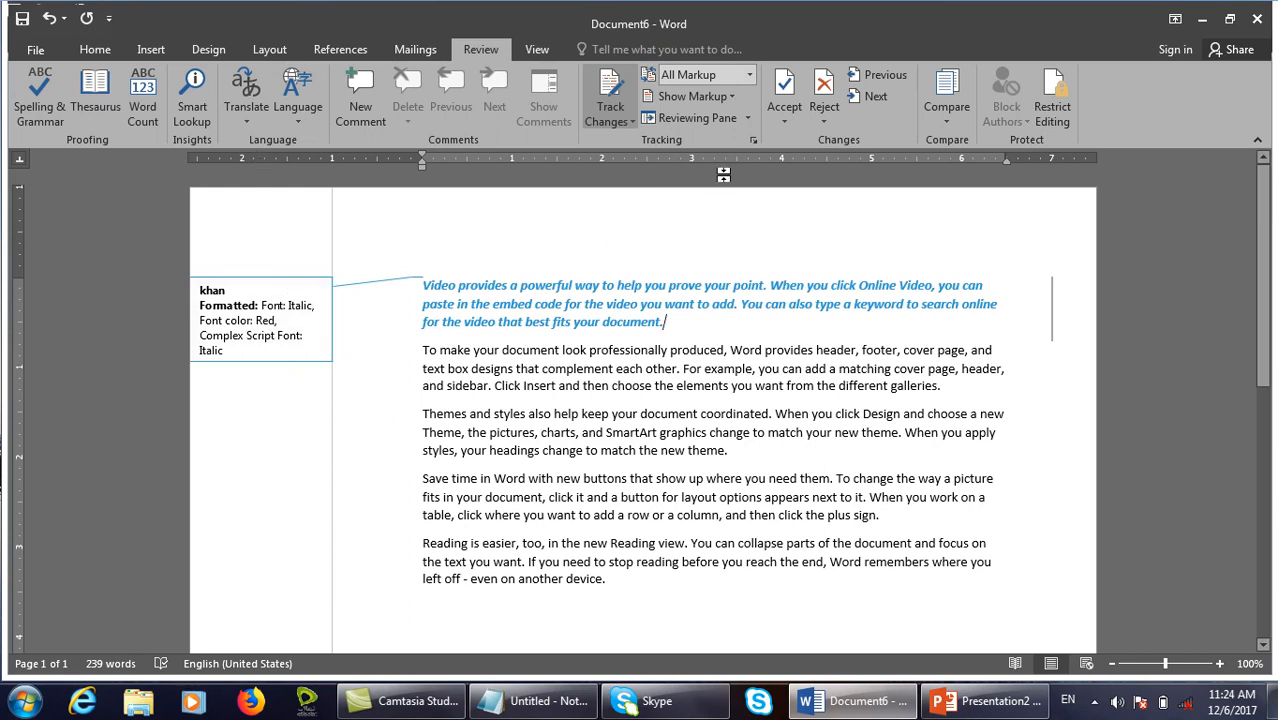
Open the Advanced Track Changes Options and cancel out without changes.
left_click(754, 141)
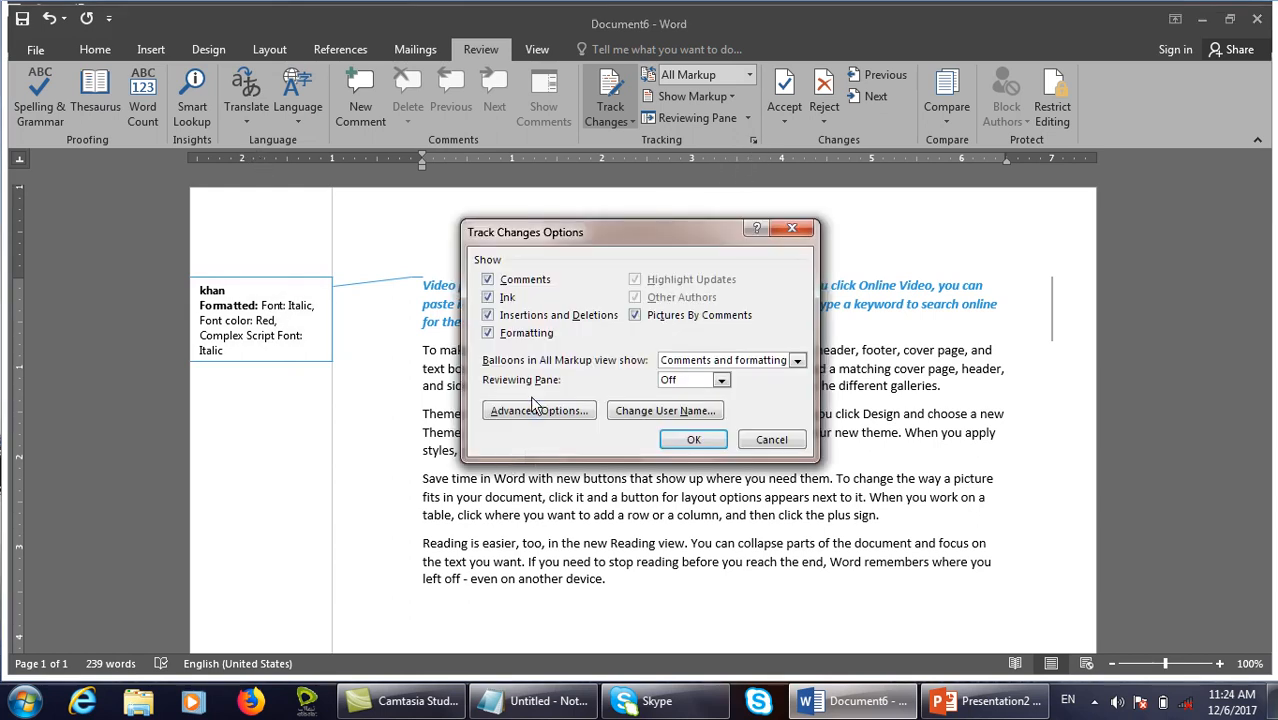
left_click(533, 409)
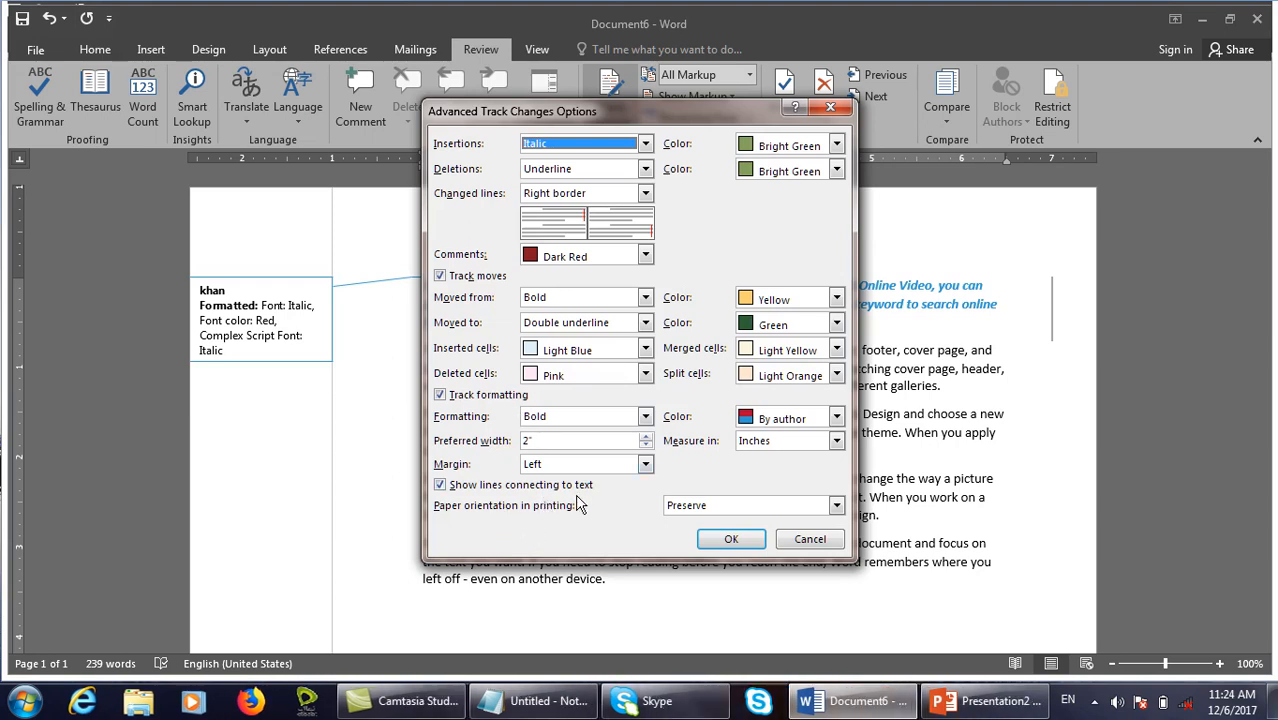
left_click(789, 545)
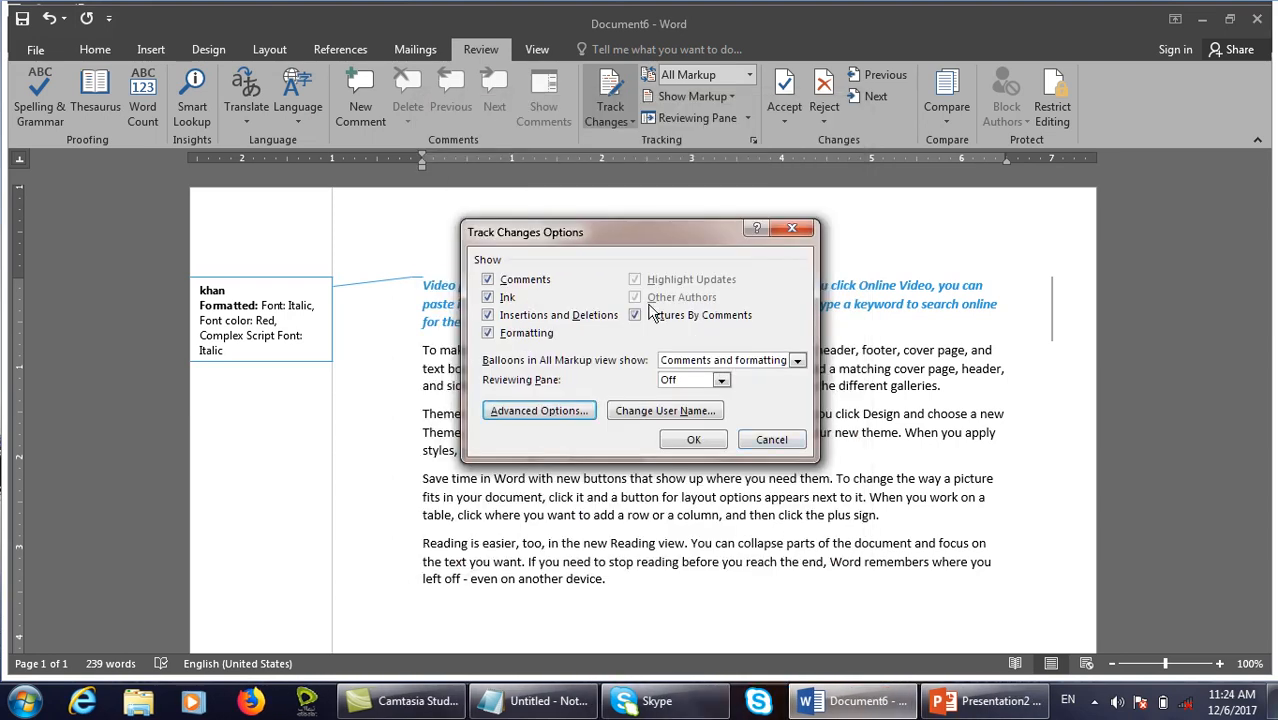
left_click(789, 440)
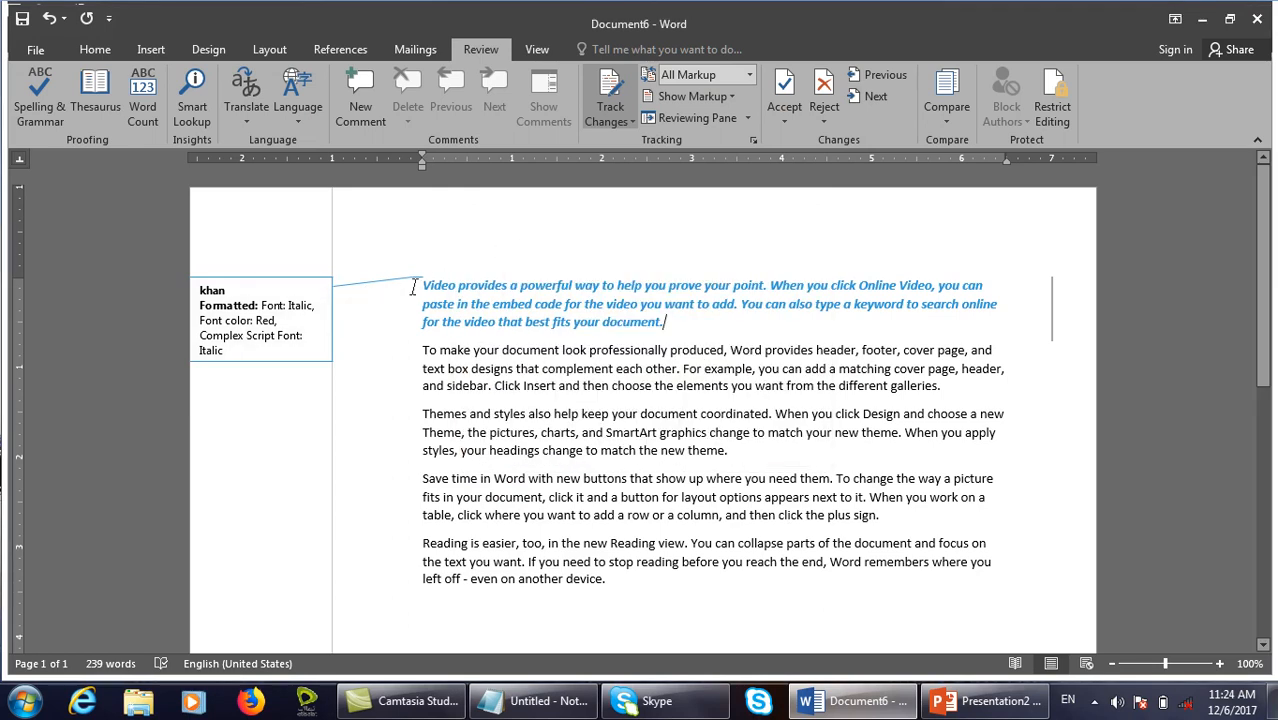
Uncheck 'Show lines connecting to text', keeping Left margin, and confirm both dialogs.
left_click(753, 140)
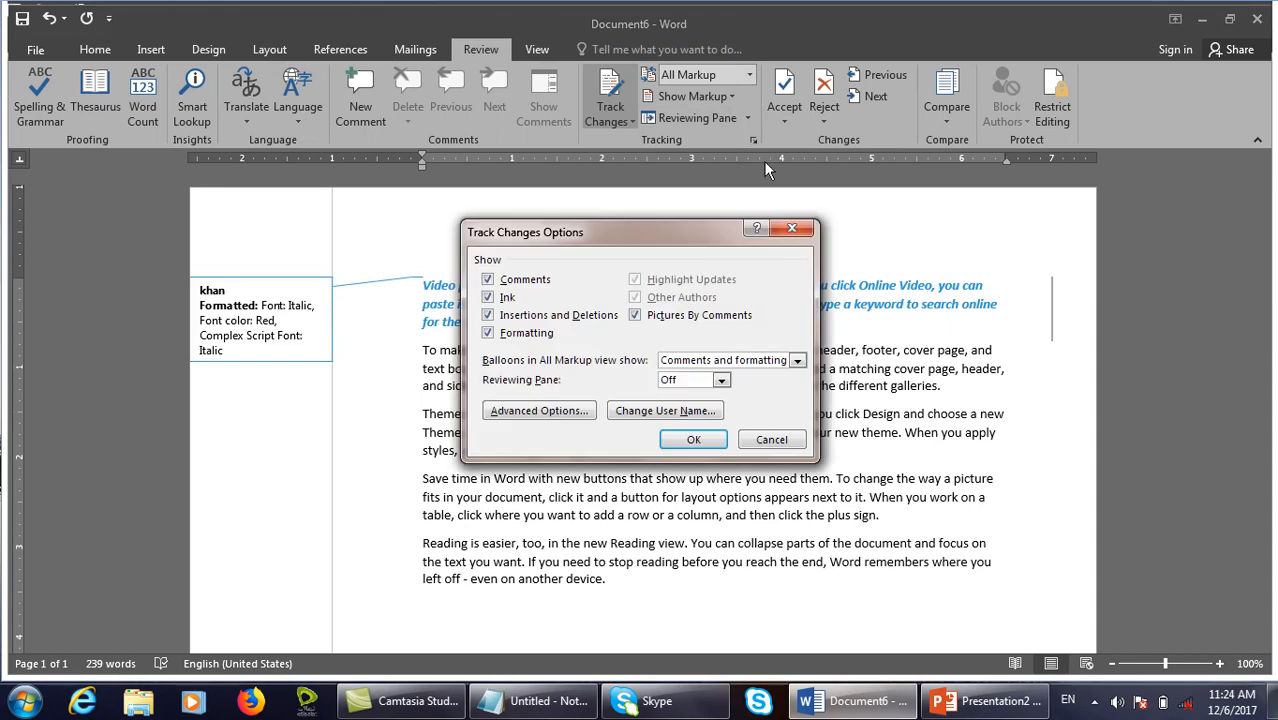
left_click(541, 411)
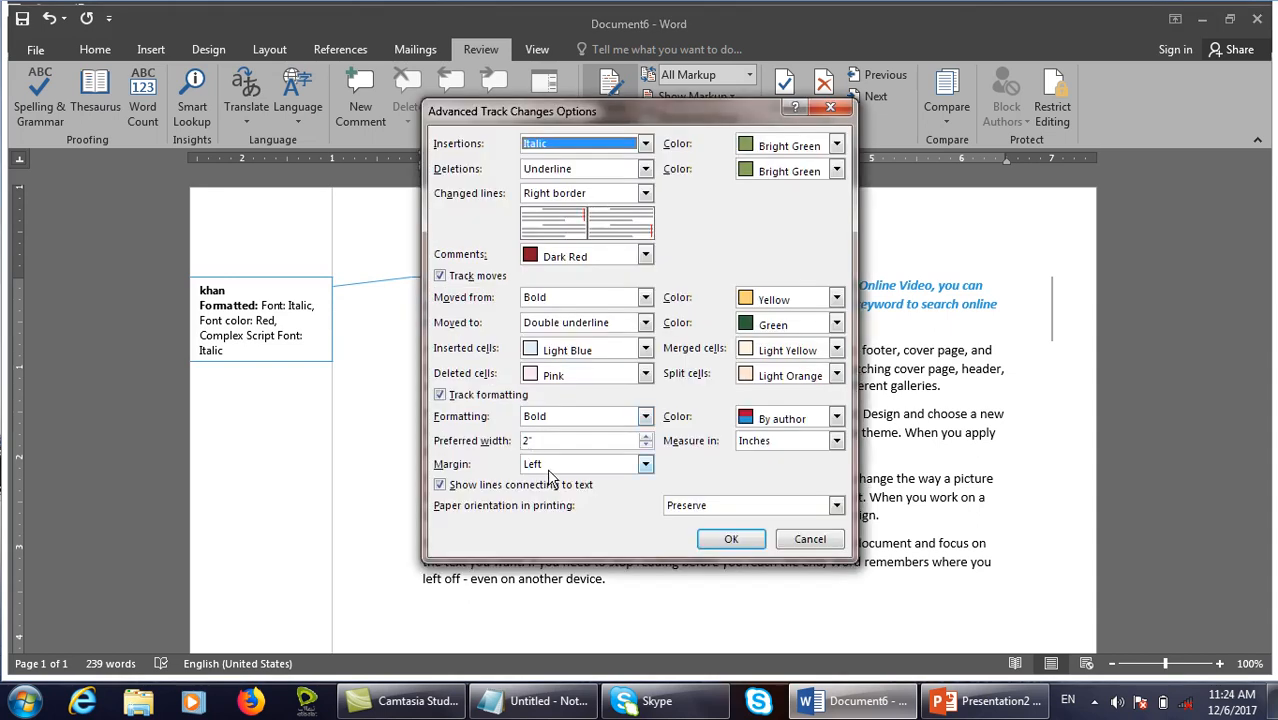
left_click(545, 472)
left_click(478, 486)
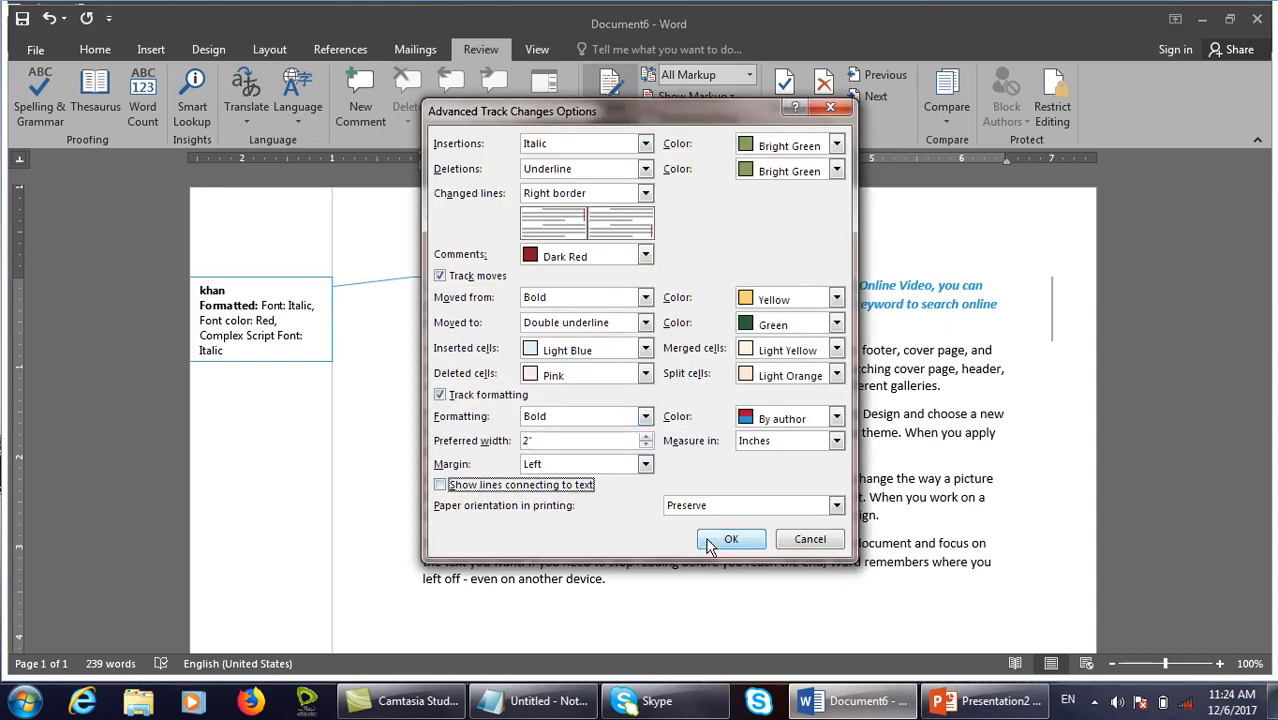
left_click(728, 540)
left_click(688, 480)
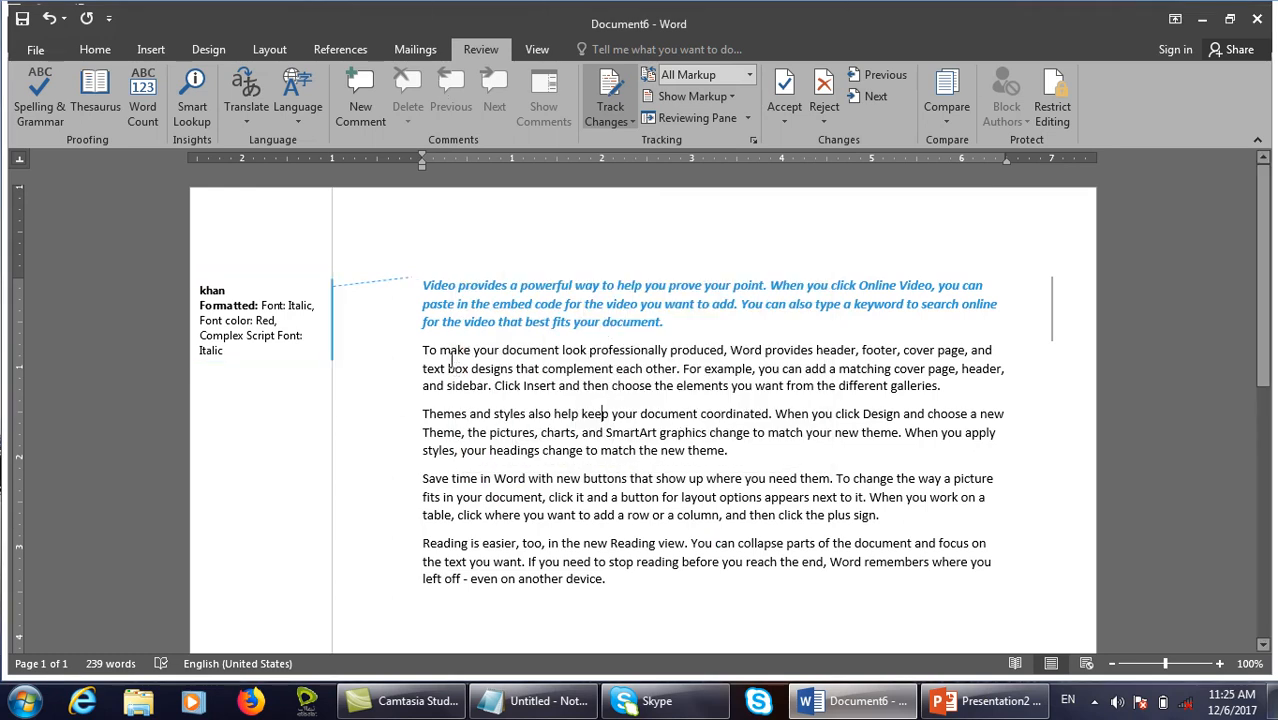
Click into the first paragraph, then reopen Advanced Options and confirm them unchanged.
left_click(380, 288)
left_click(467, 349)
left_click(755, 141)
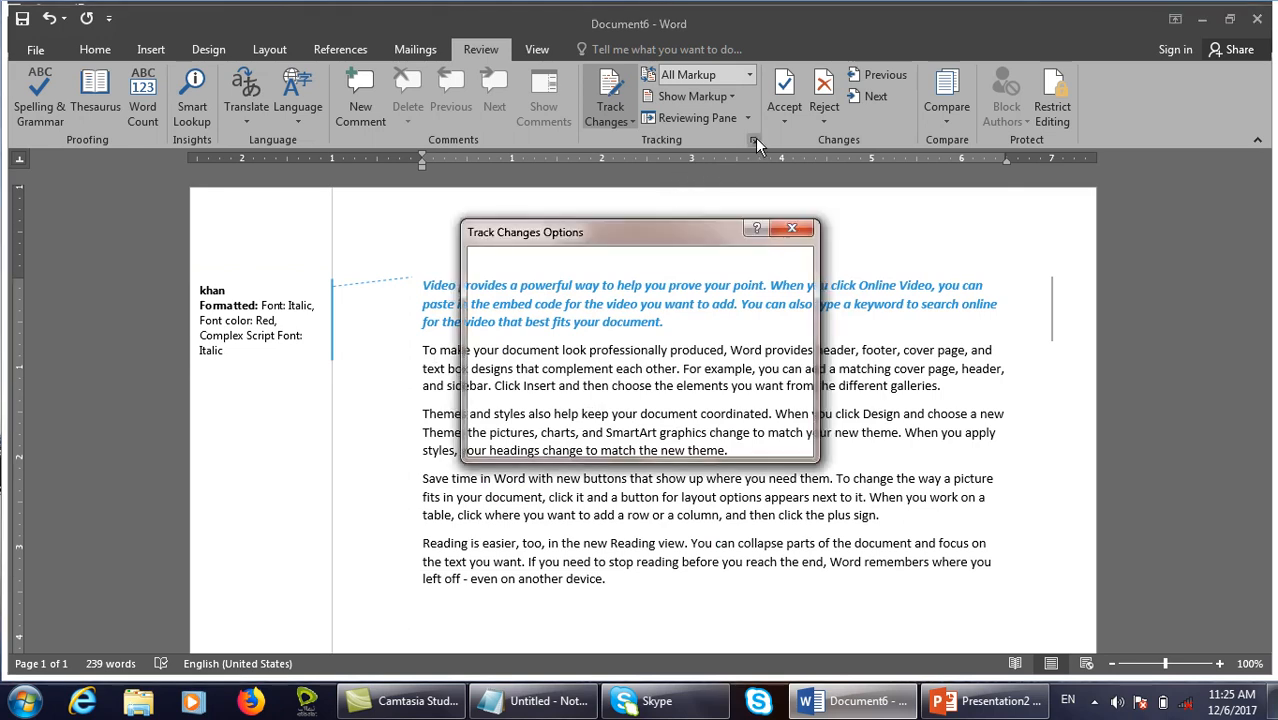
left_click(540, 490)
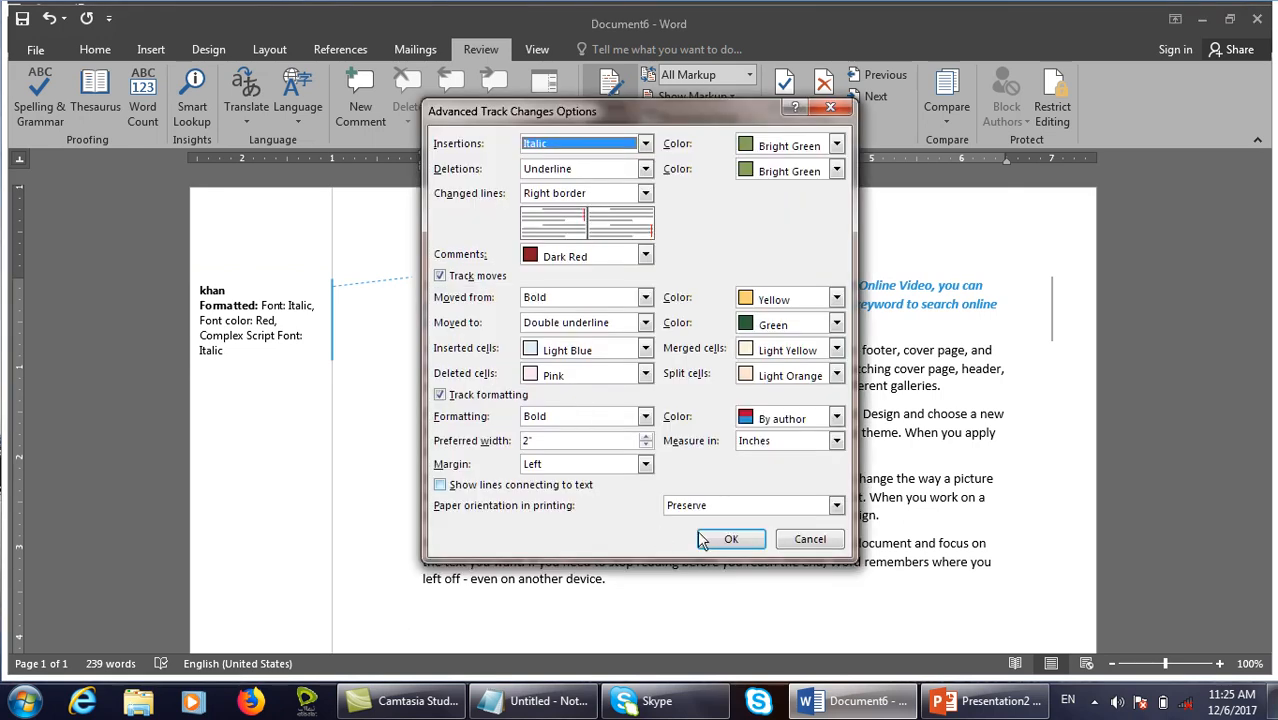
left_click(733, 539)
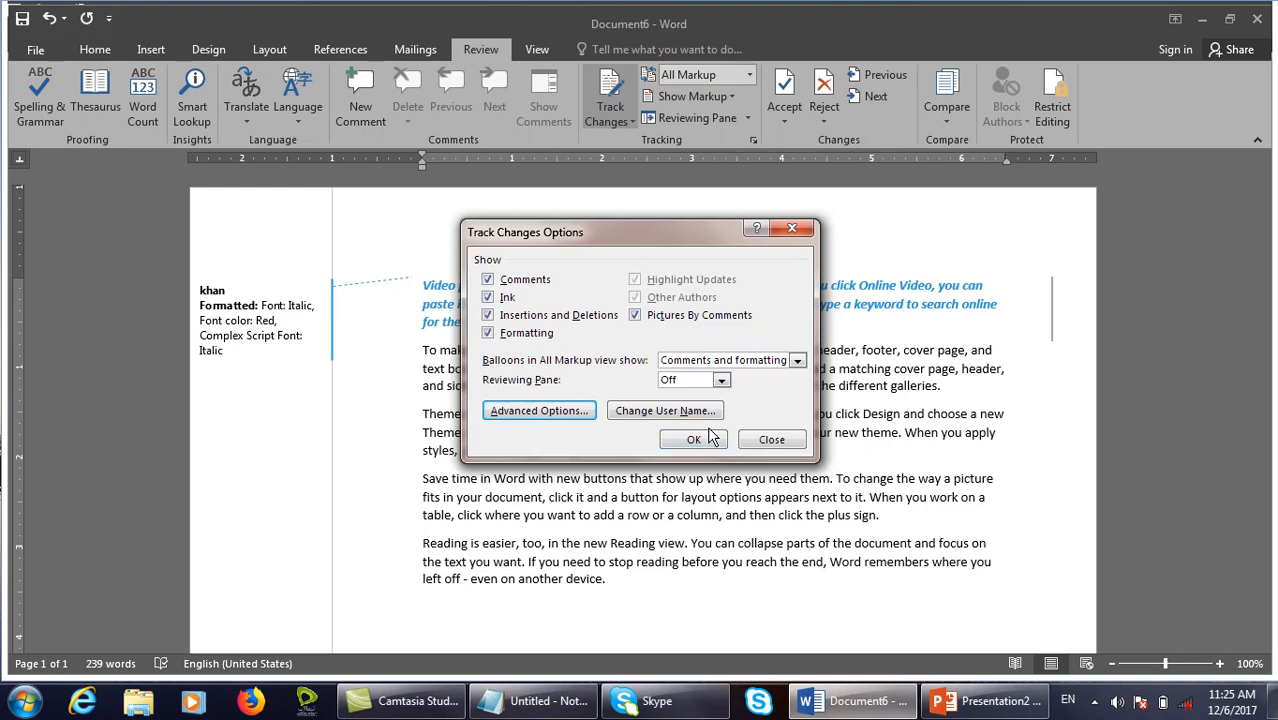
left_click(710, 434)
Turn the fourth-paragraph passage 'new buttons … layout options' red as a tracked change.
left_click_drag(763, 497, 556, 480)
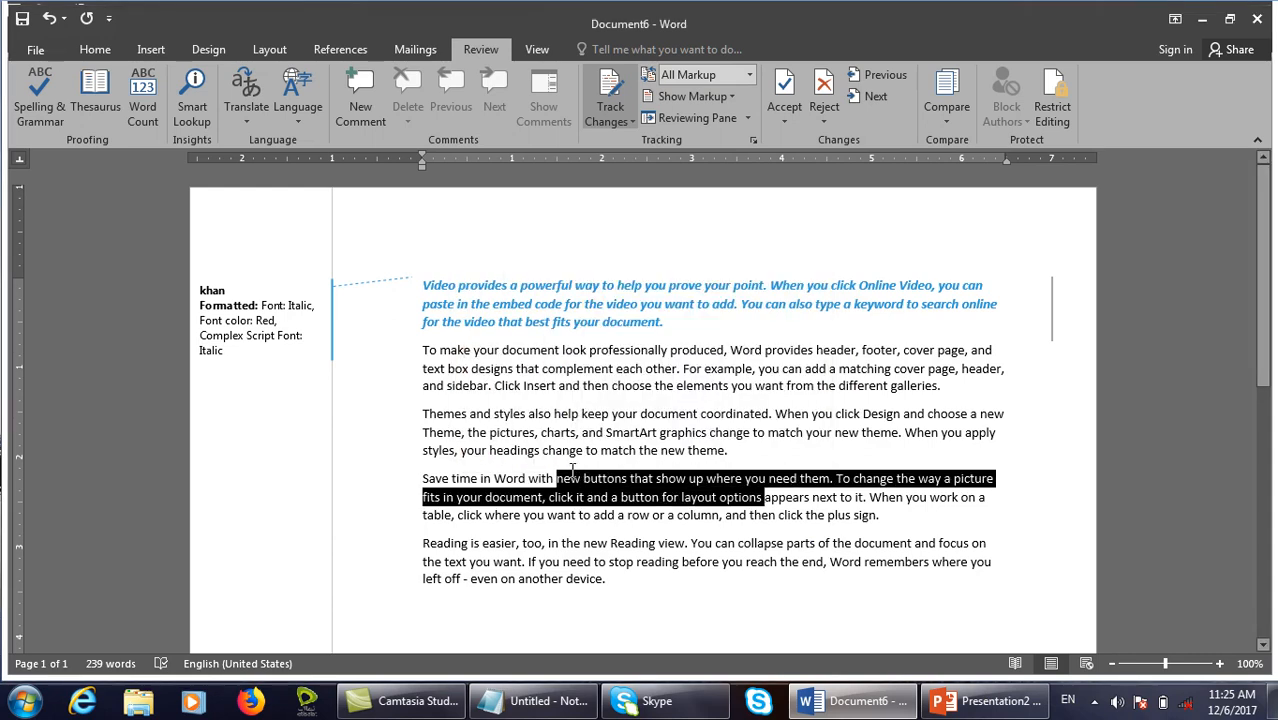
left_click(80, 48)
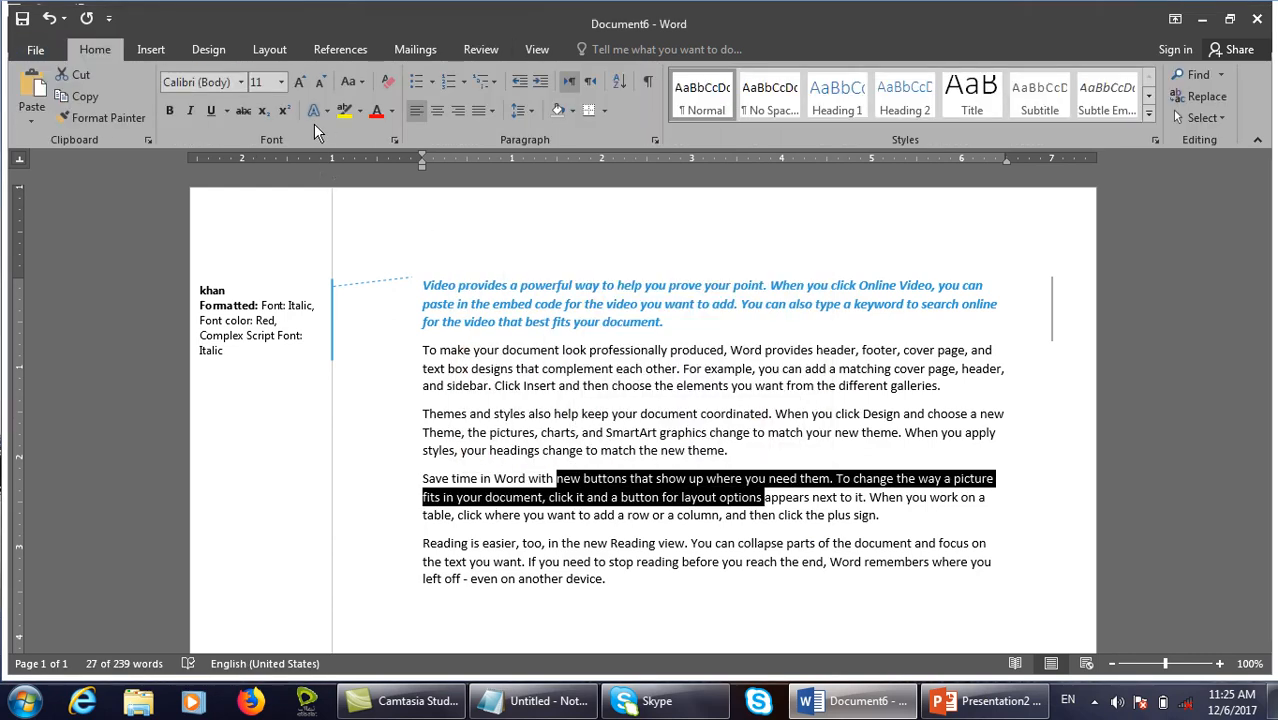
left_click(374, 114)
left_click(607, 543)
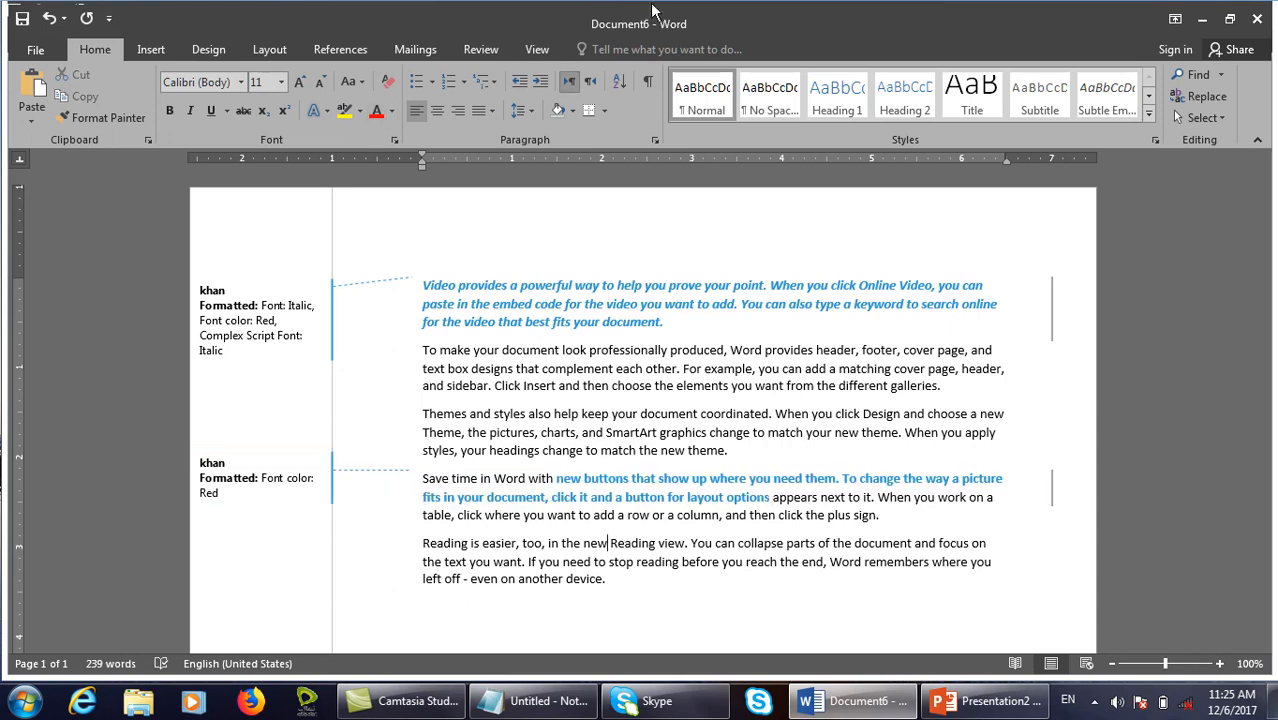
left_click(481, 49)
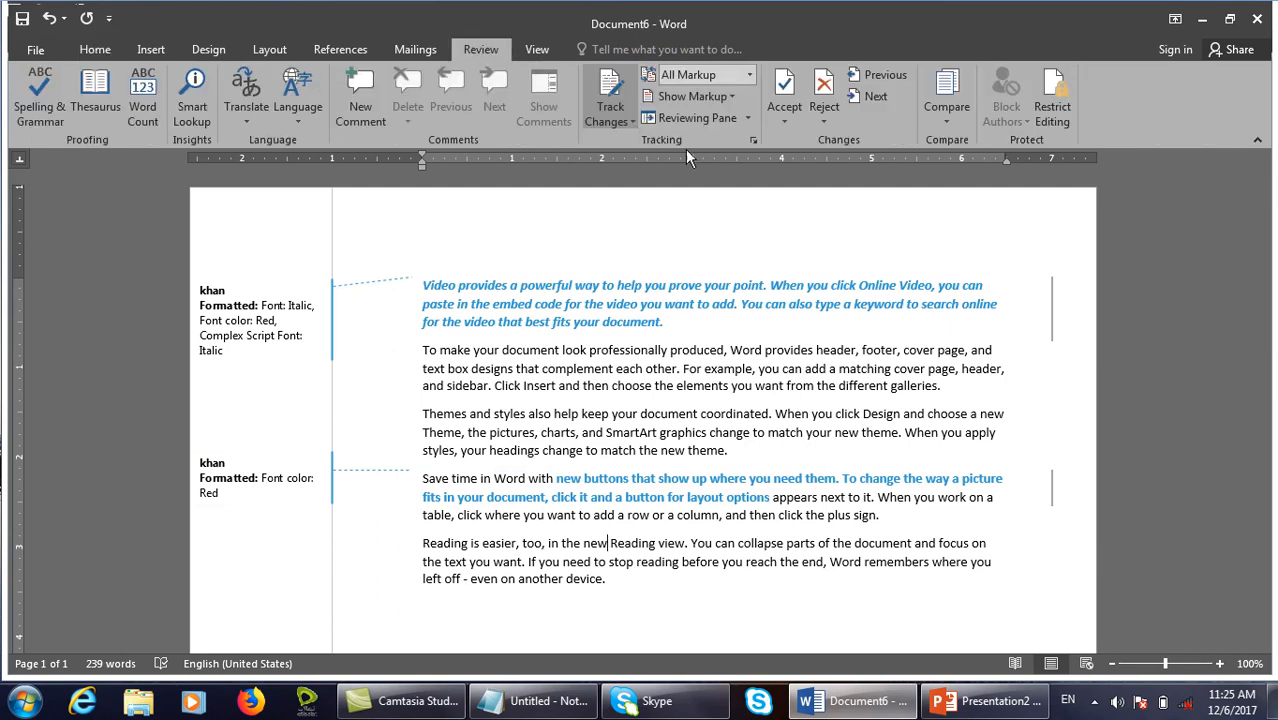
Turn 'Show lines connecting to text' back on in Advanced Track Changes Options.
left_click(752, 143)
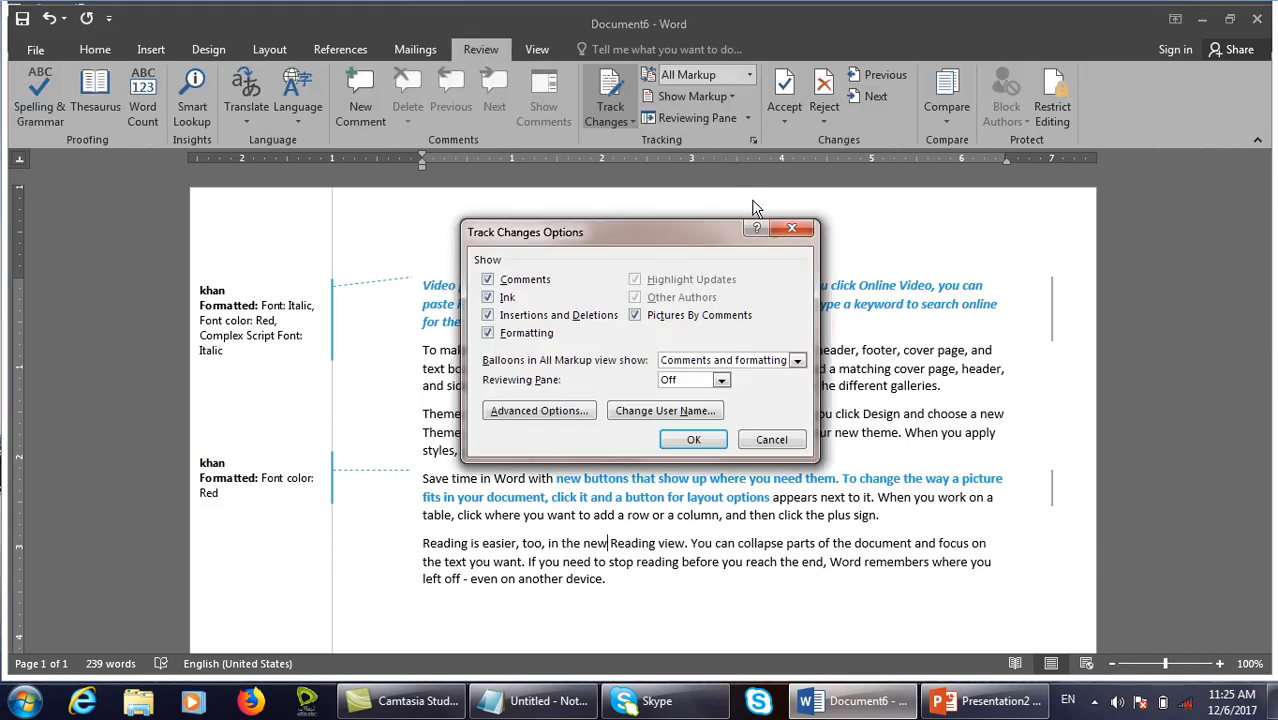
left_click(540, 410)
left_click(488, 488)
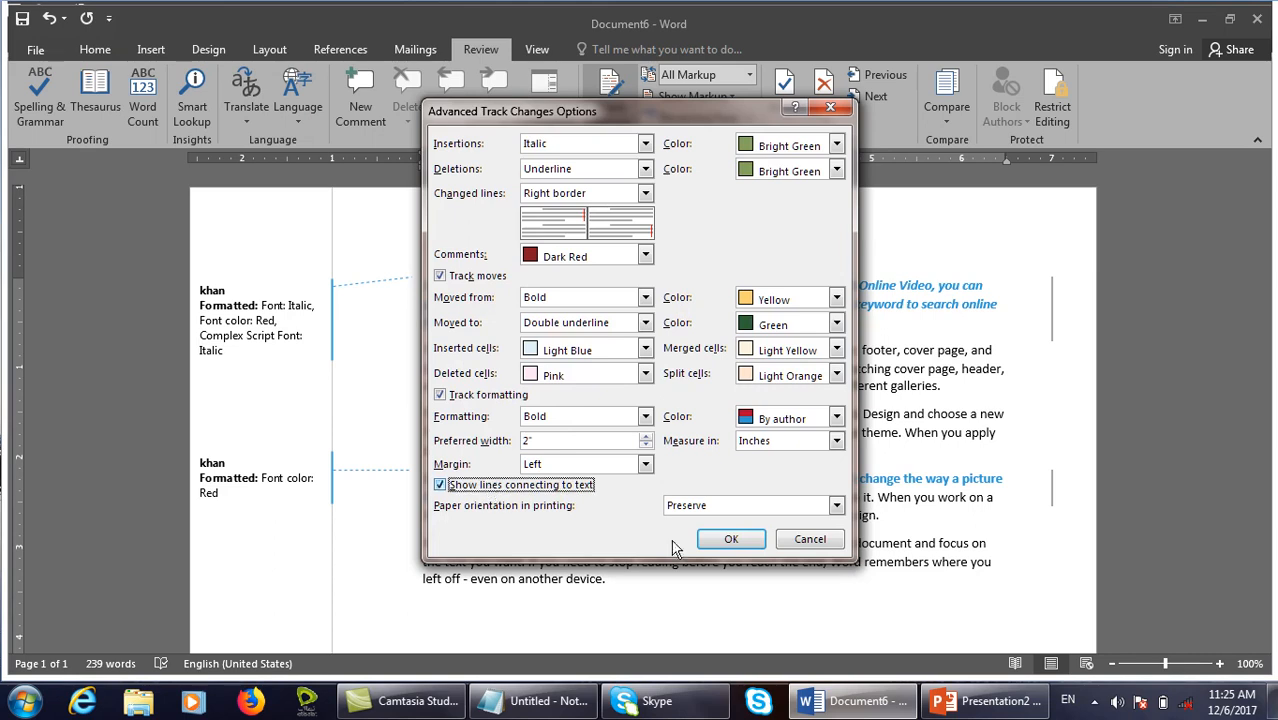
left_click(731, 539)
left_click(700, 444)
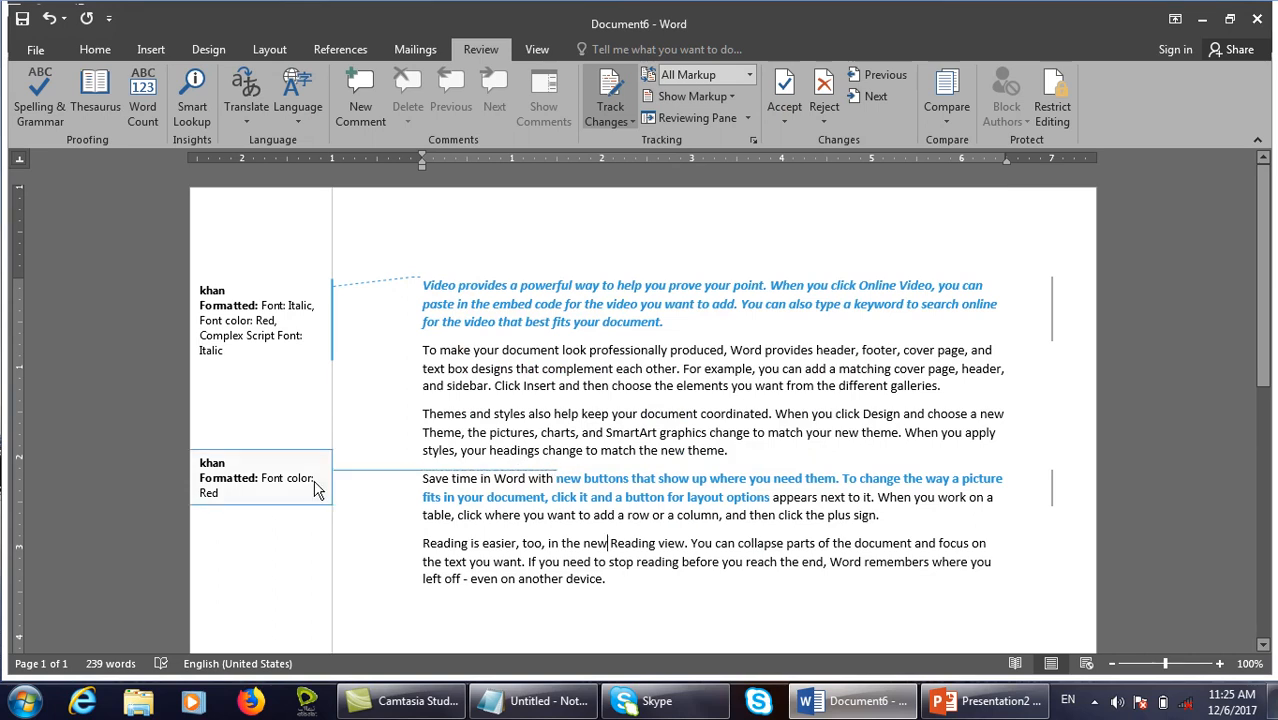
Set the markup printing Paper orientation to Force Landscape.
left_click(752, 140)
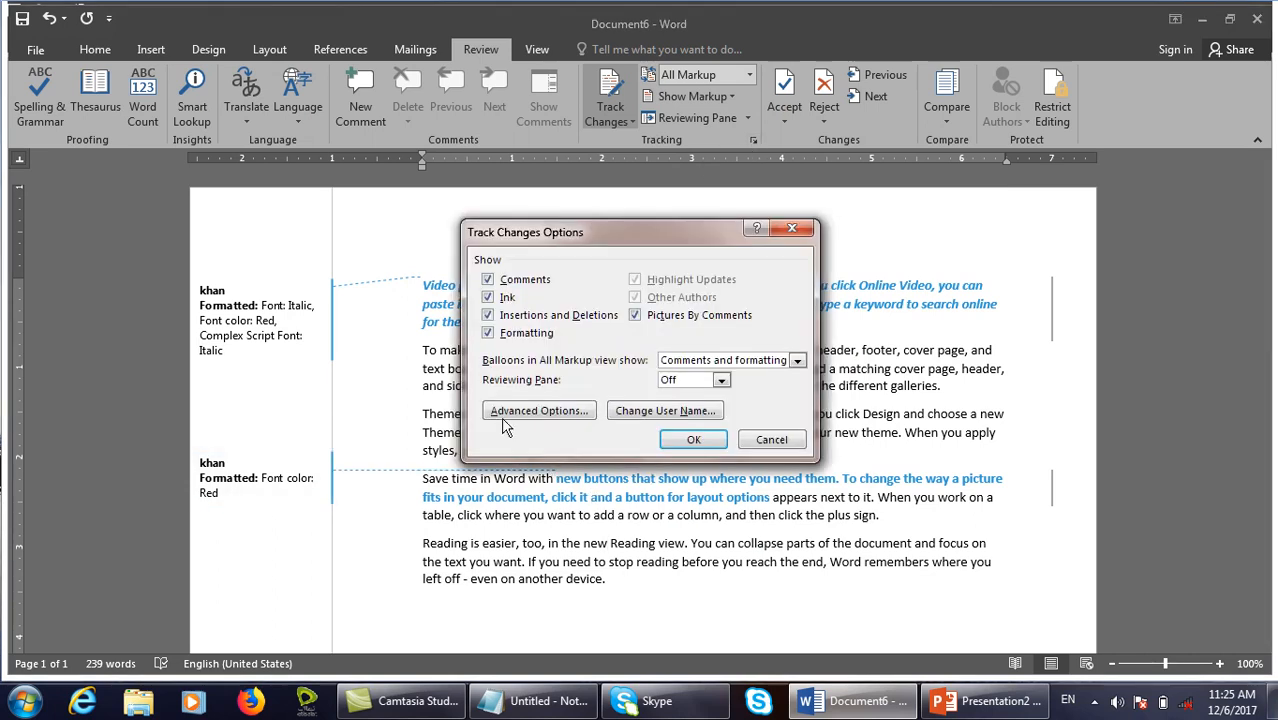
left_click(537, 411)
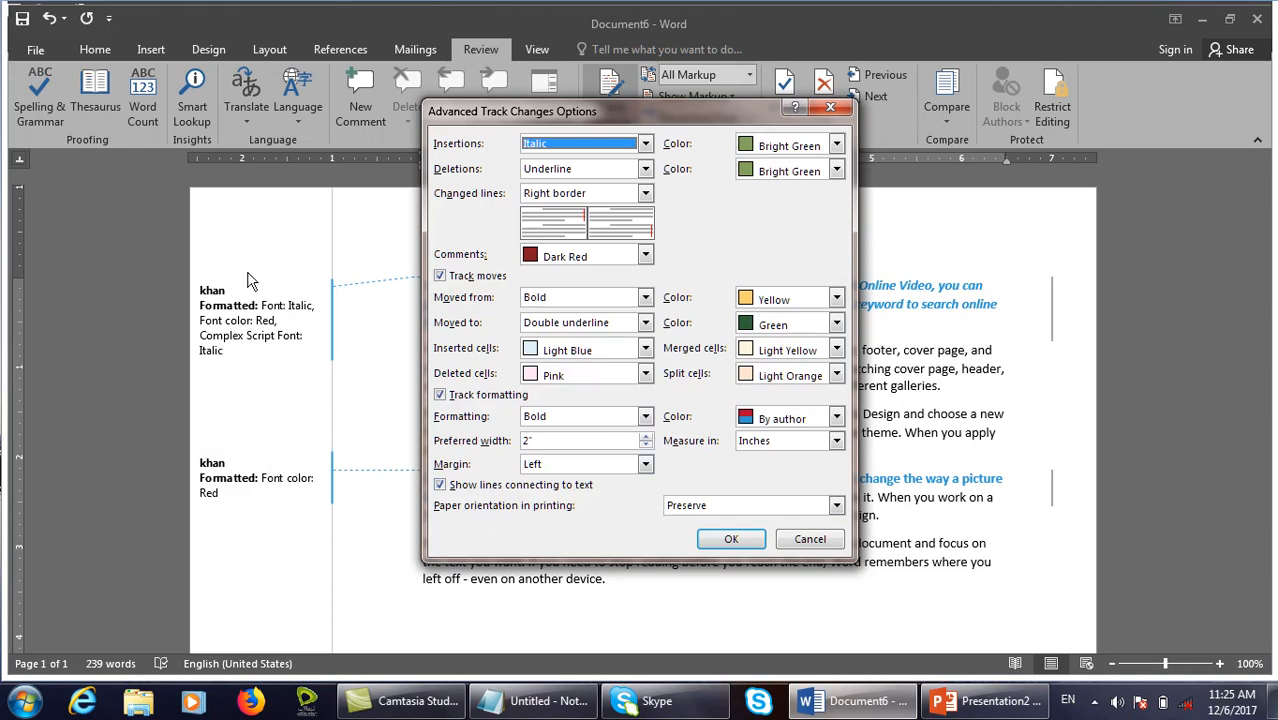
left_click(768, 505)
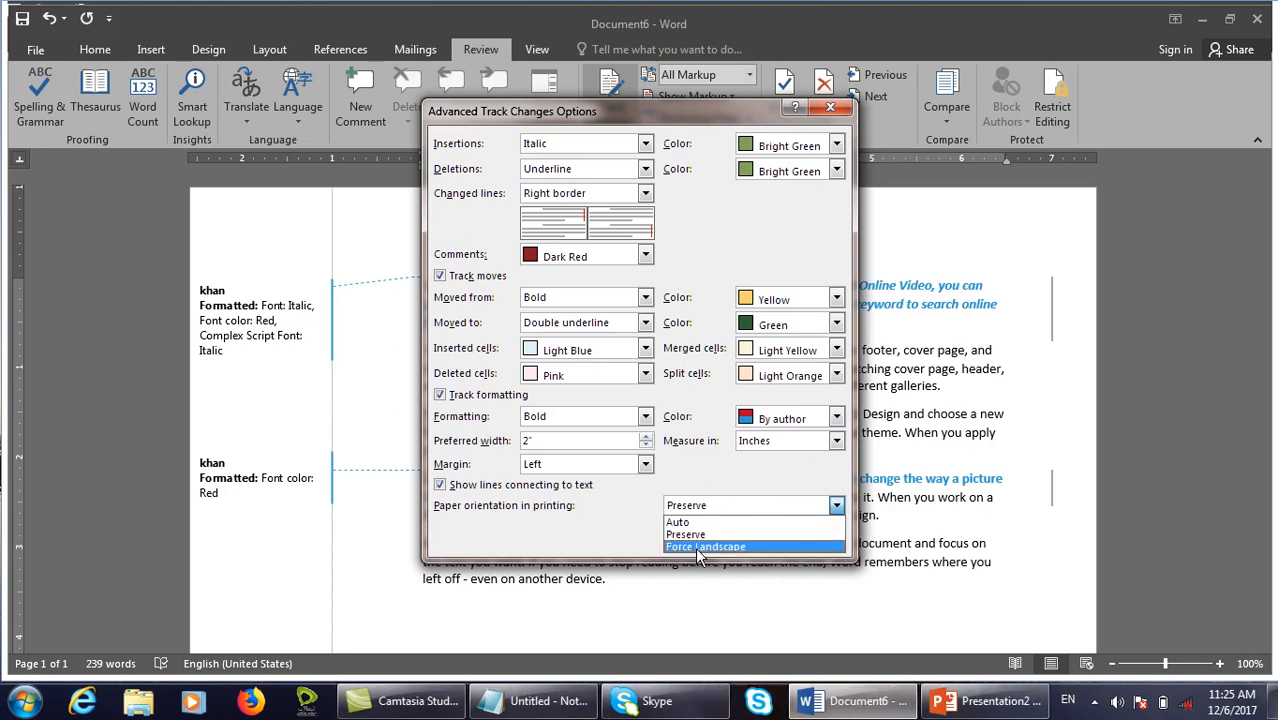
left_click(774, 547)
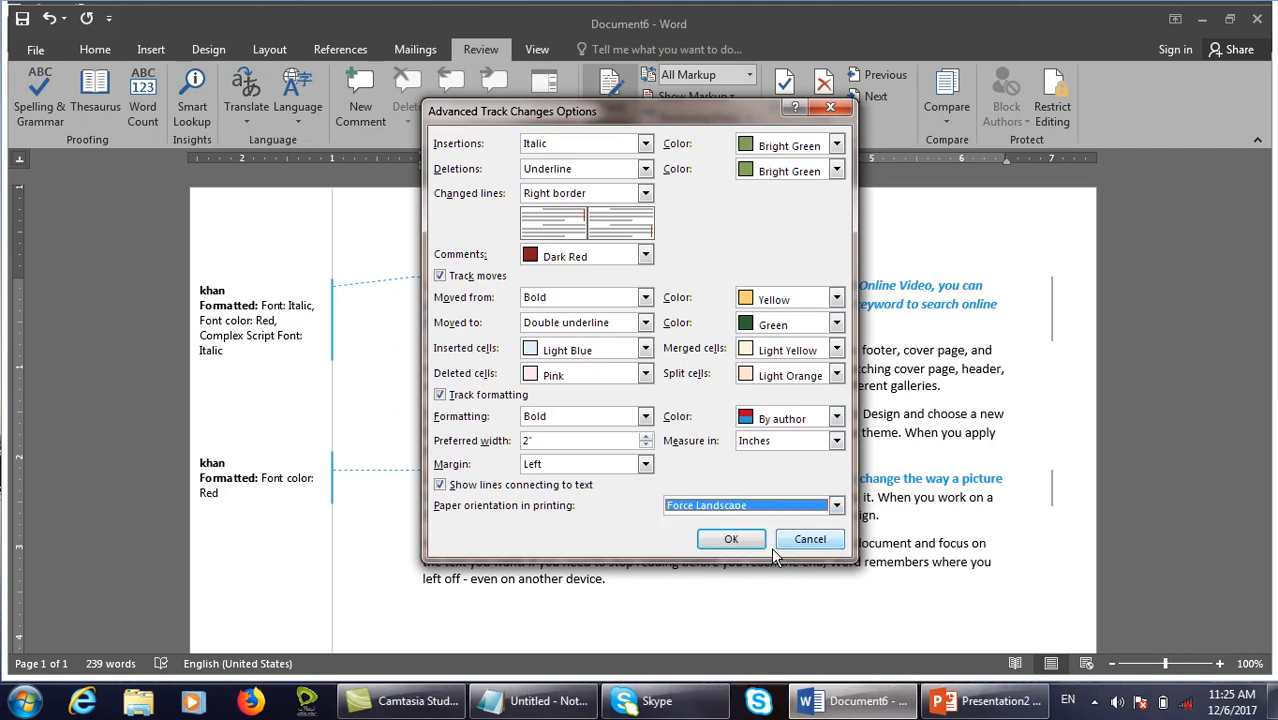
key("Return")
left_click(697, 440)
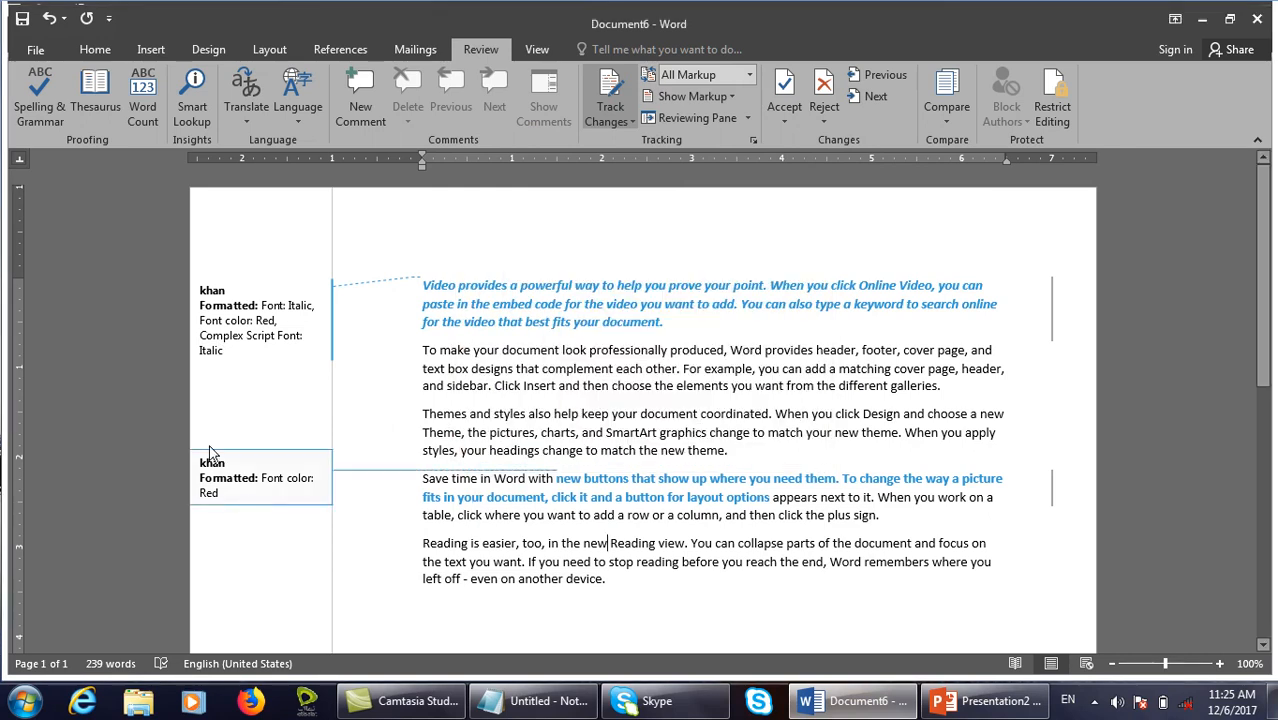
Recheck the advanced settings and user name settings, closing everything without changes.
left_click(754, 139)
left_click(565, 411)
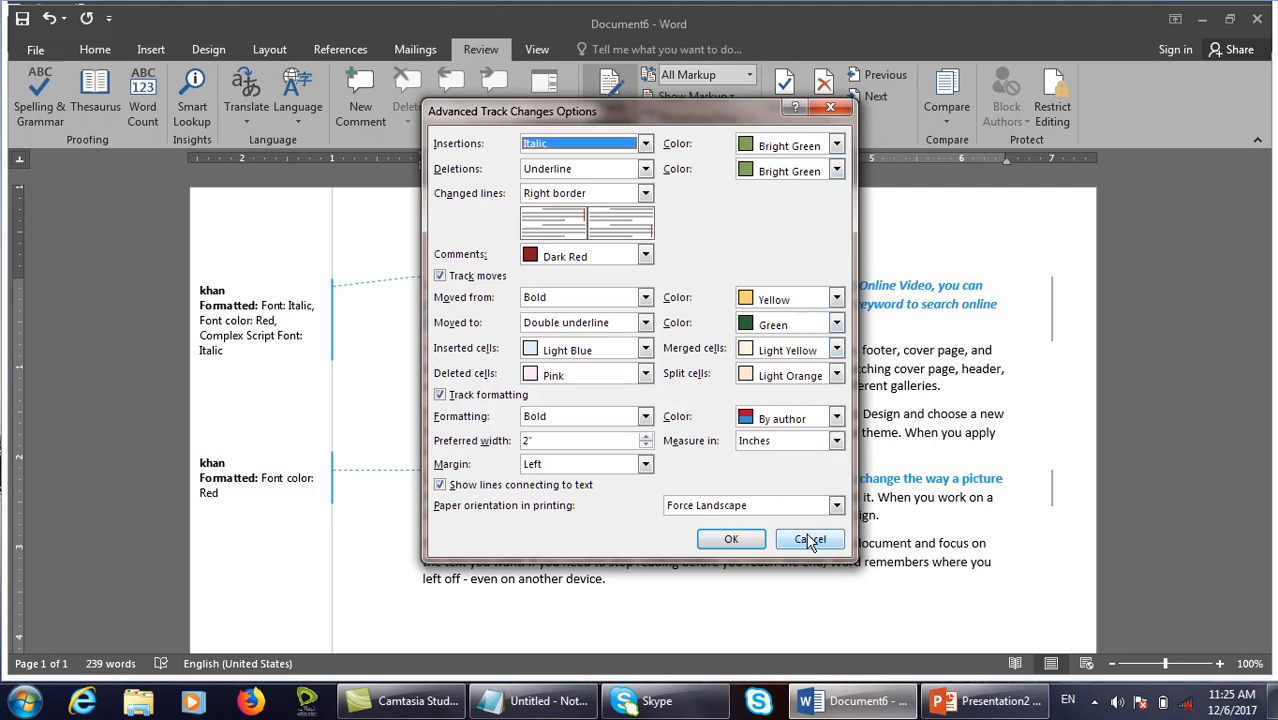
left_click(810, 540)
left_click(692, 420)
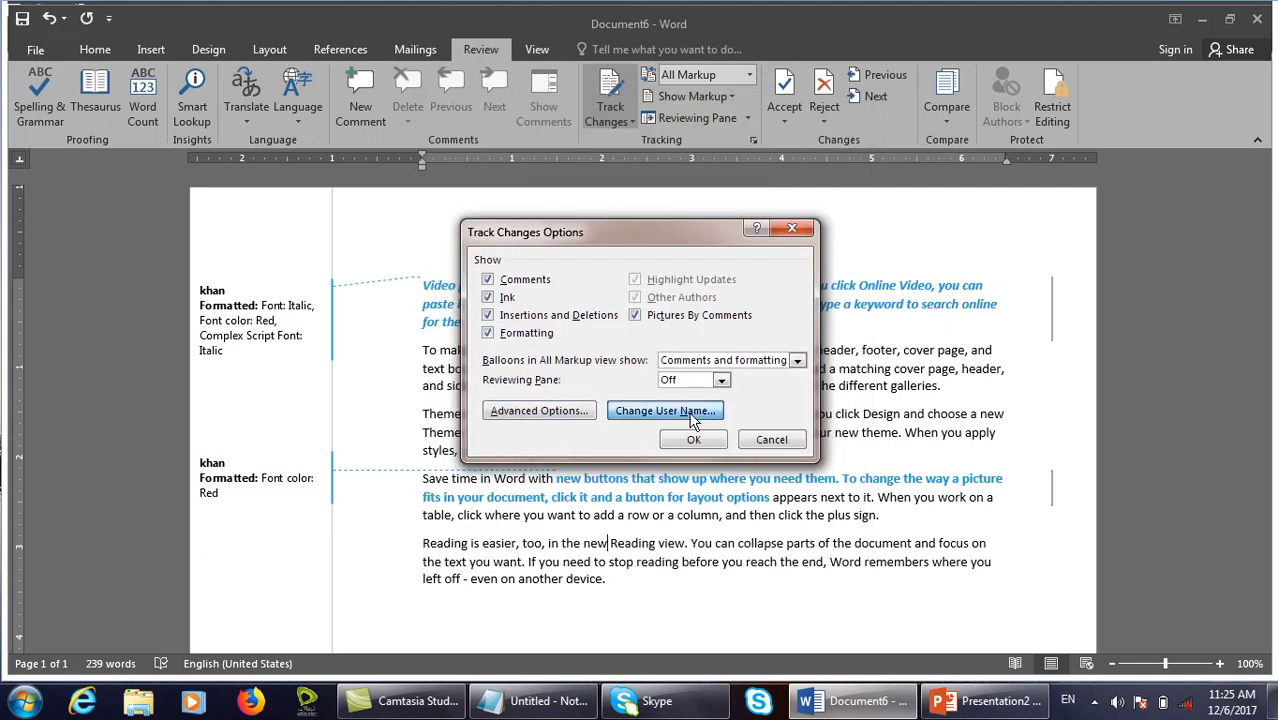
left_click(939, 619)
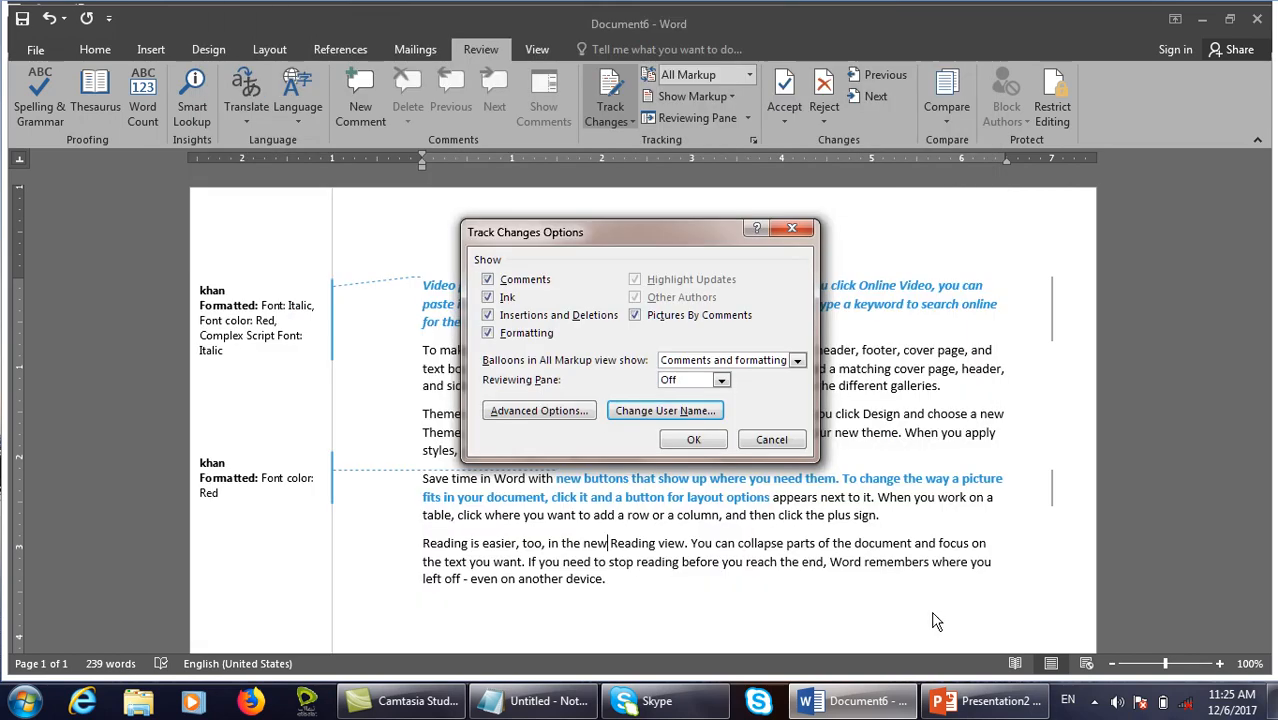
left_click(772, 440)
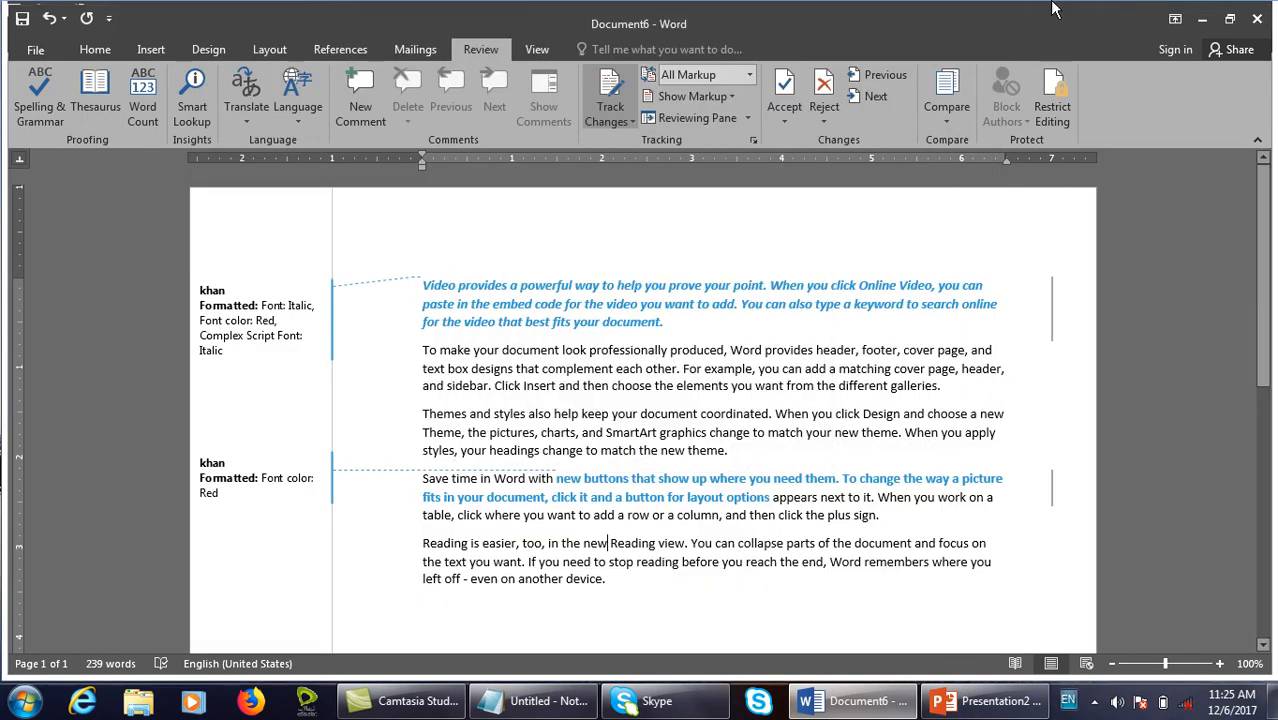
Replace Document6 with a new blank document and switch to Review.
left_click(869, 318)
key("ctrl+n")
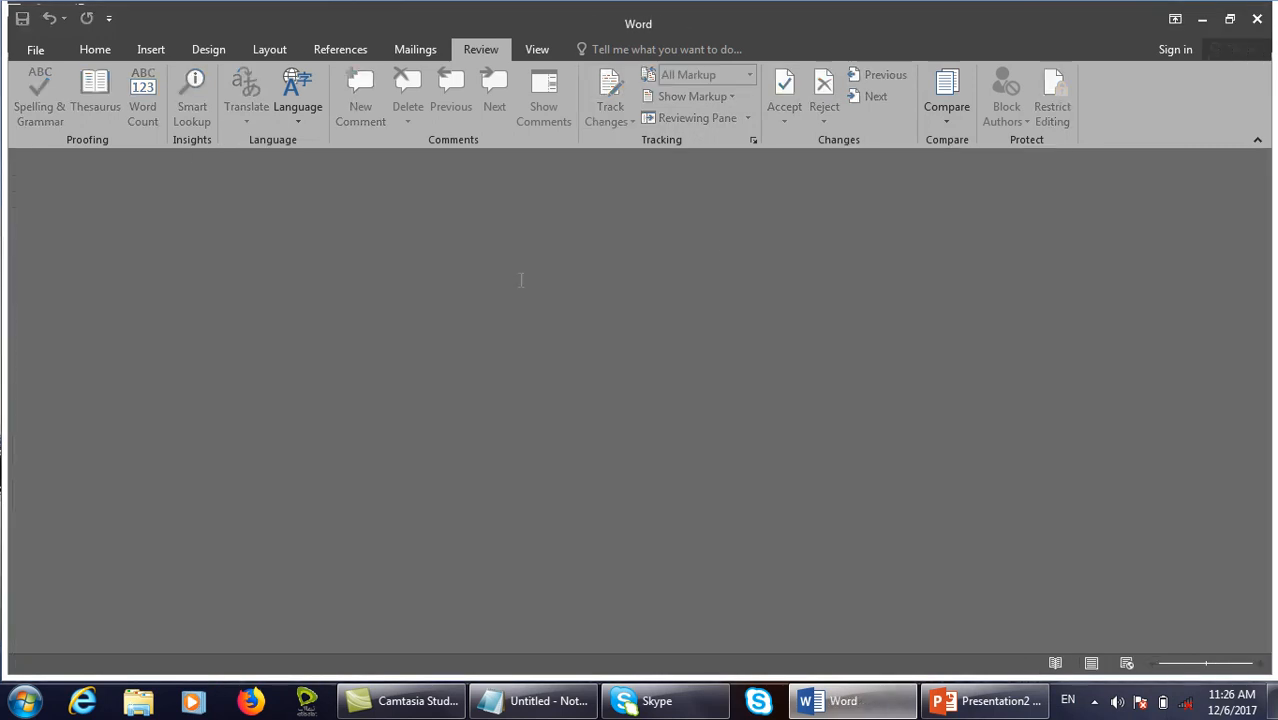
left_click(488, 49)
left_click(533, 49)
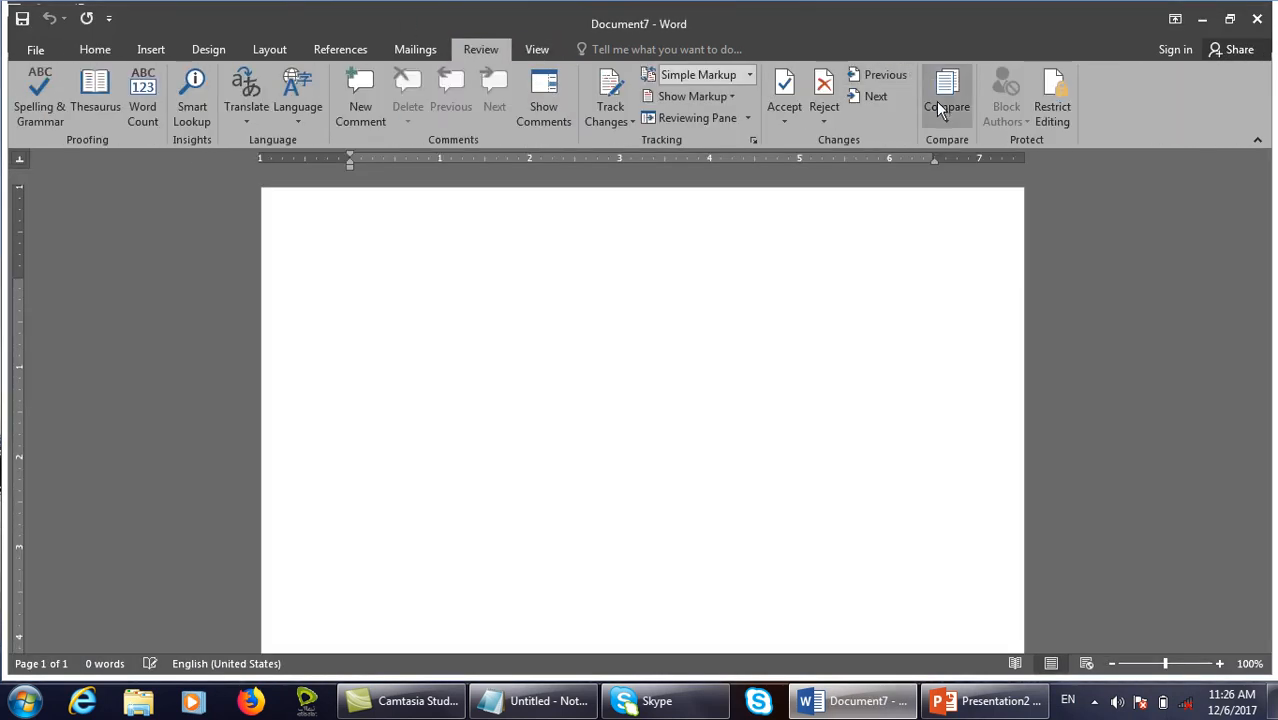
Accept all changes and stop tracking, then generate sample paragraphs with =rand().
left_click(772, 115)
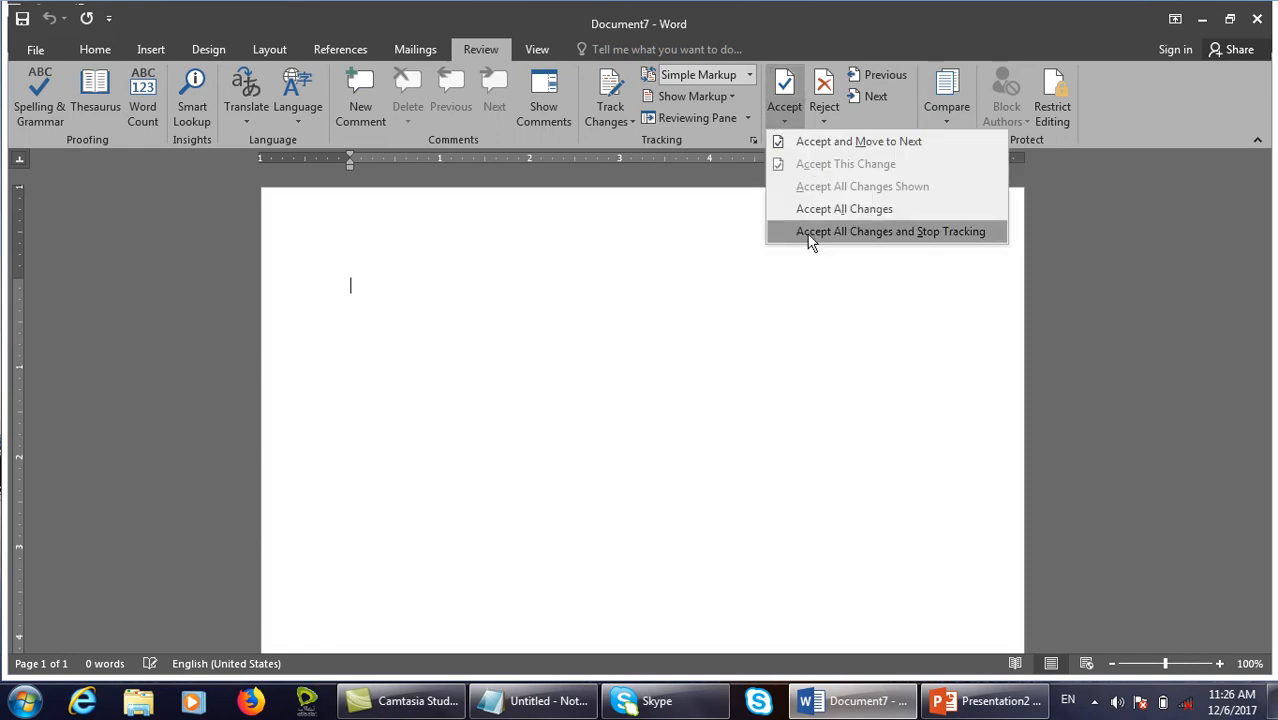
left_click(825, 222)
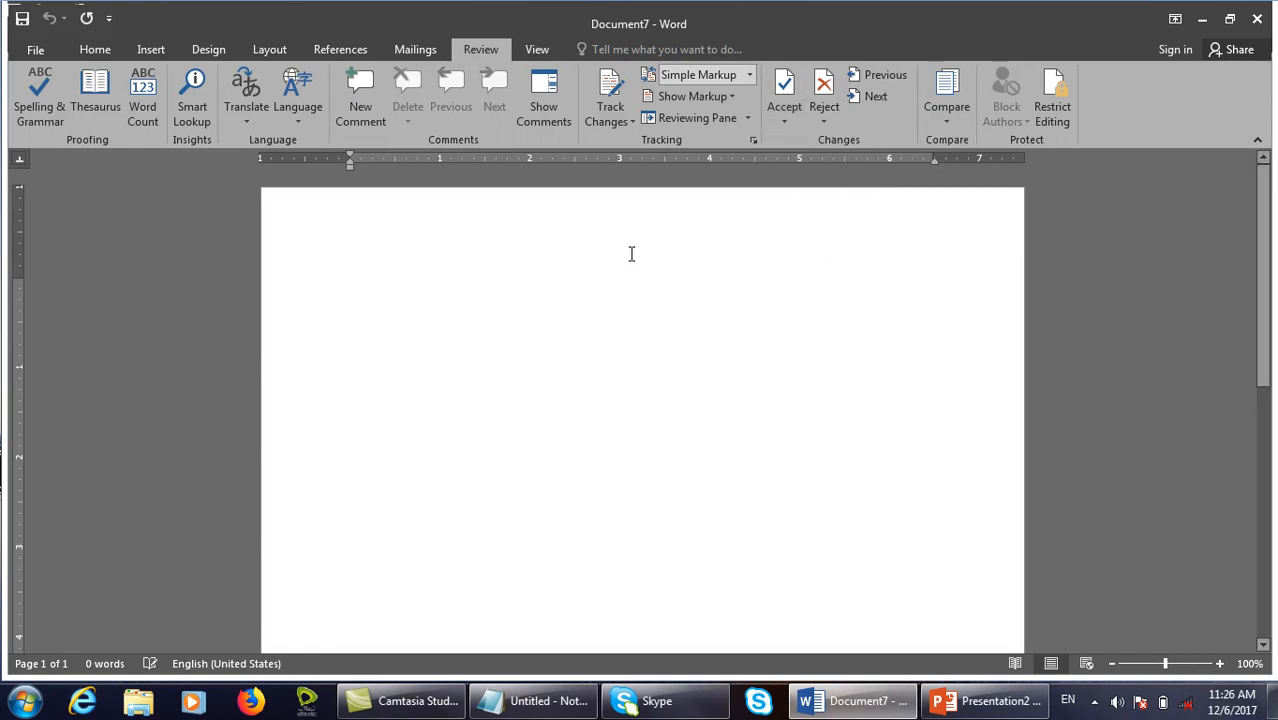
type("=rand()")
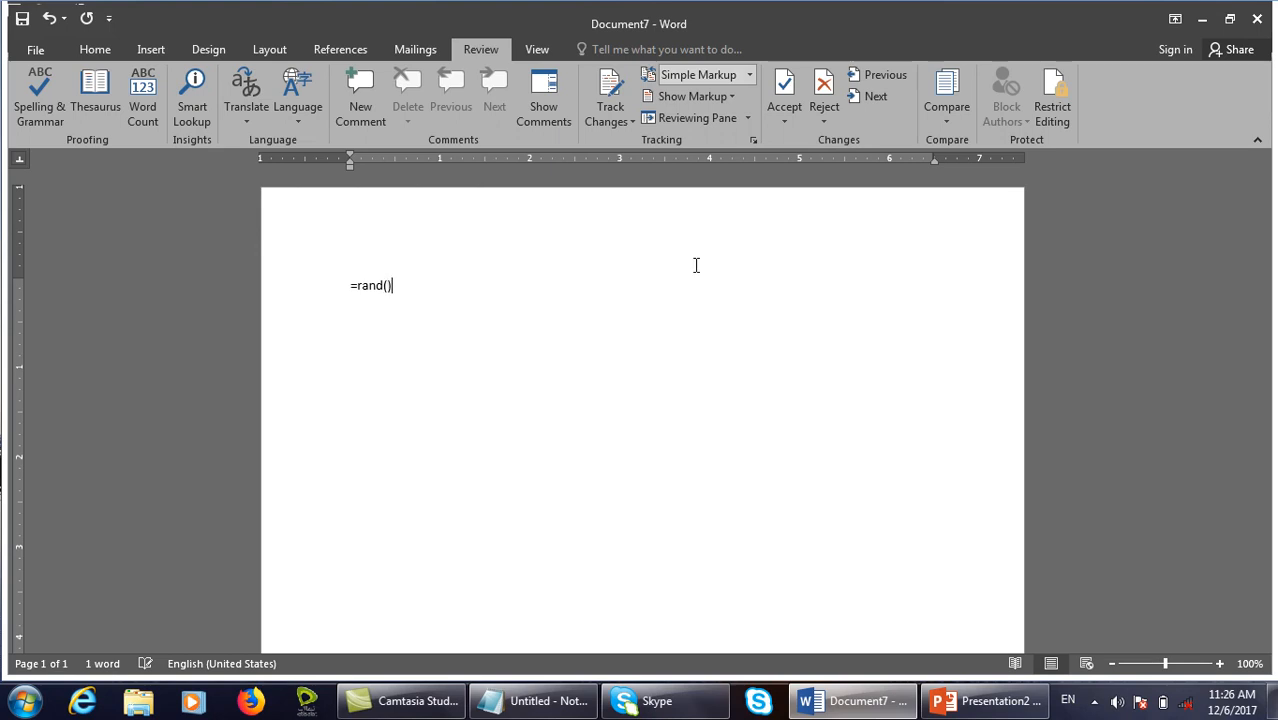
key("Return")
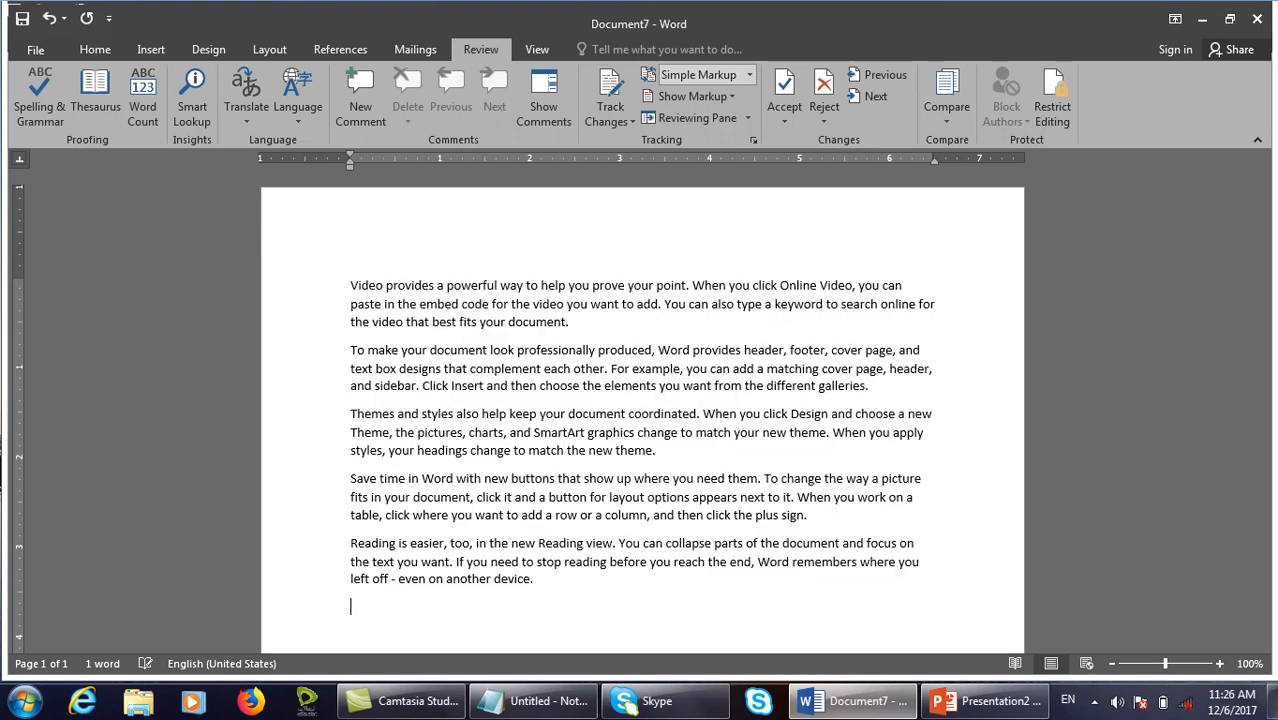
Turn on Track Changes, bold the first paragraph and delete the third paragraph.
left_click(607, 118)
left_click(616, 140)
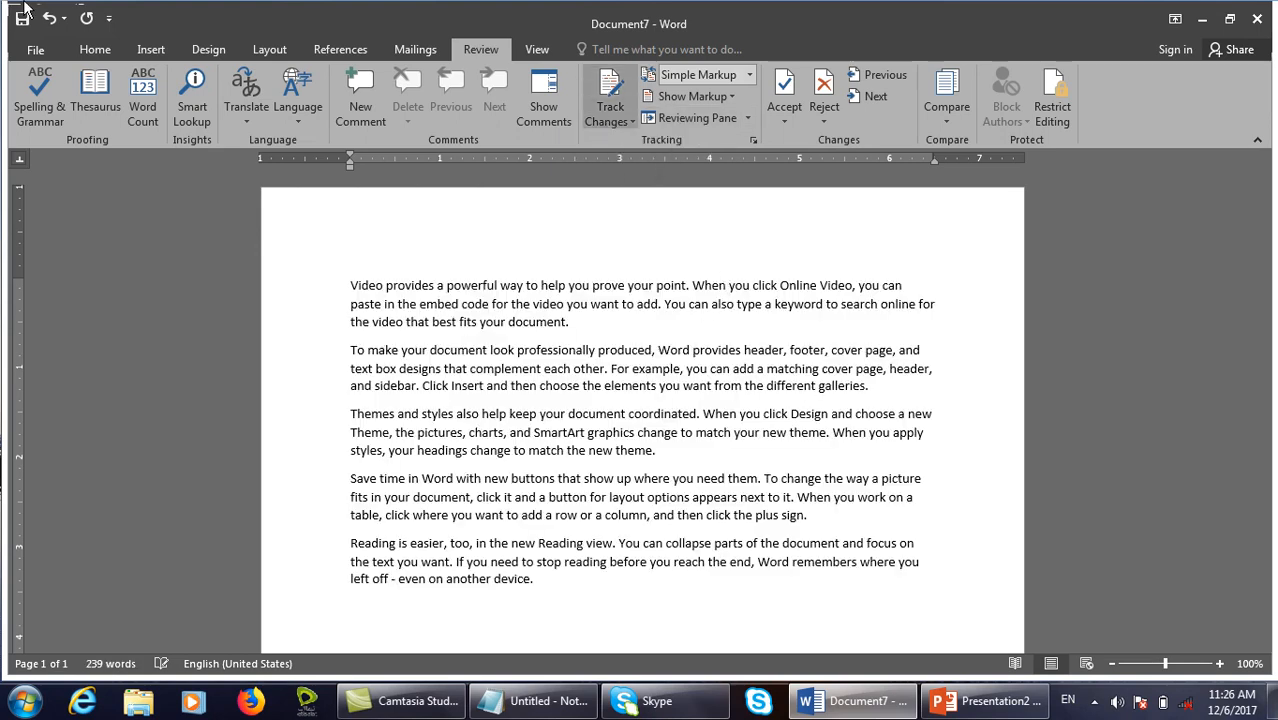
left_click_drag(568, 322, 351, 287)
key("ctrl+b")
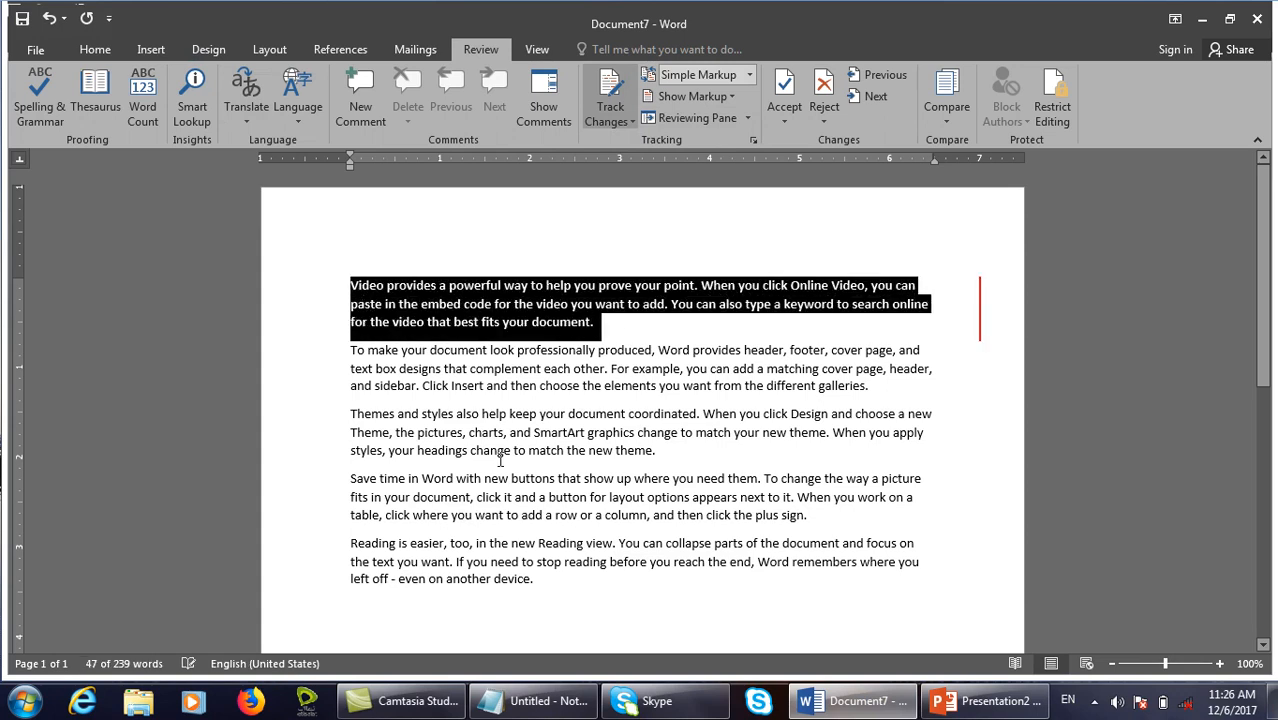
left_click(500, 460)
left_click_drag(655, 452, 350, 414)
key("Delete")
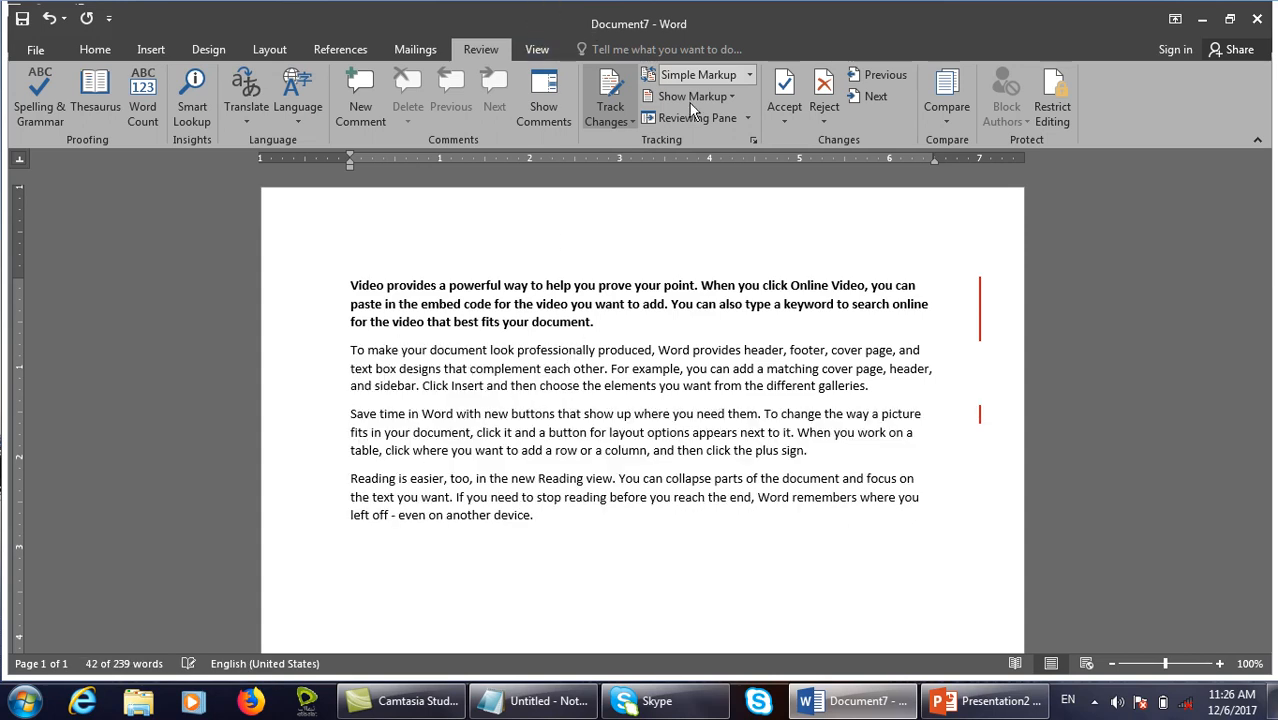
Switch the markup view to No Markup, then back to All Markup.
left_click(747, 75)
left_click(720, 130)
left_click(749, 75)
left_click(700, 114)
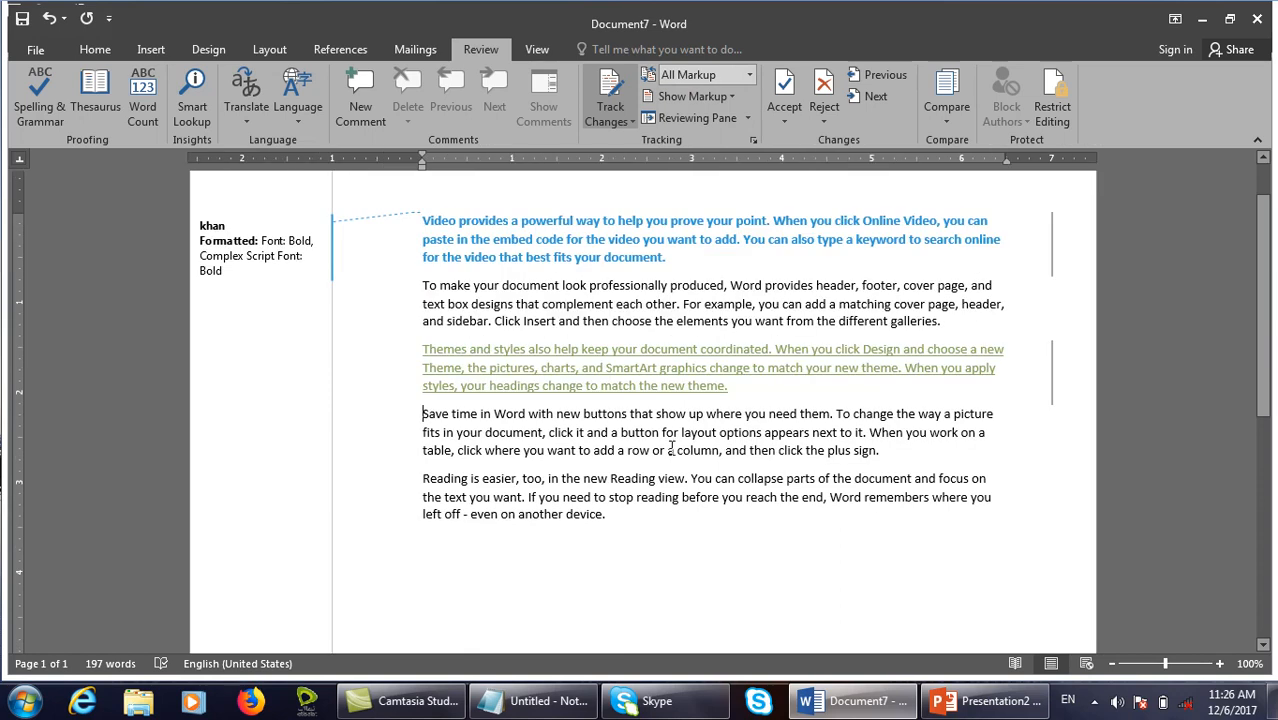
Append more =rand() paragraphs at the end, then select the tracked bold change and open Accept options.
left_click_drag(651, 522, 402, 459)
left_click(661, 541)
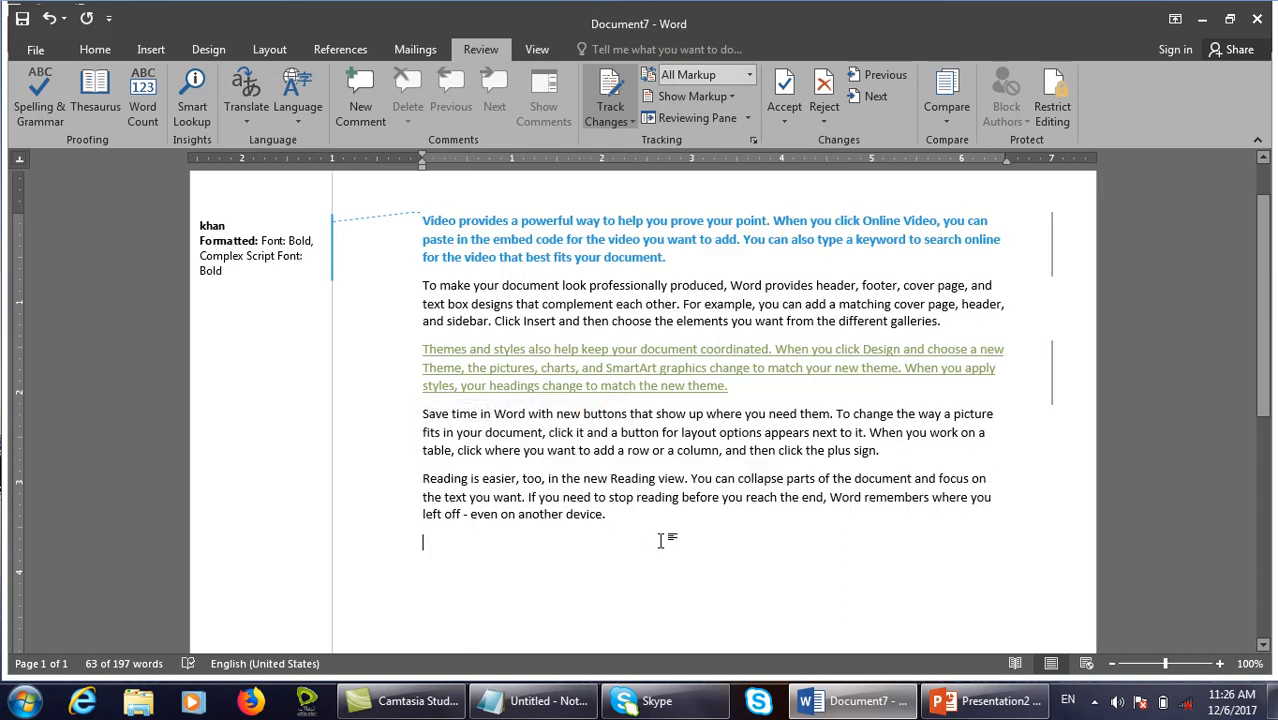
type("=rand(")
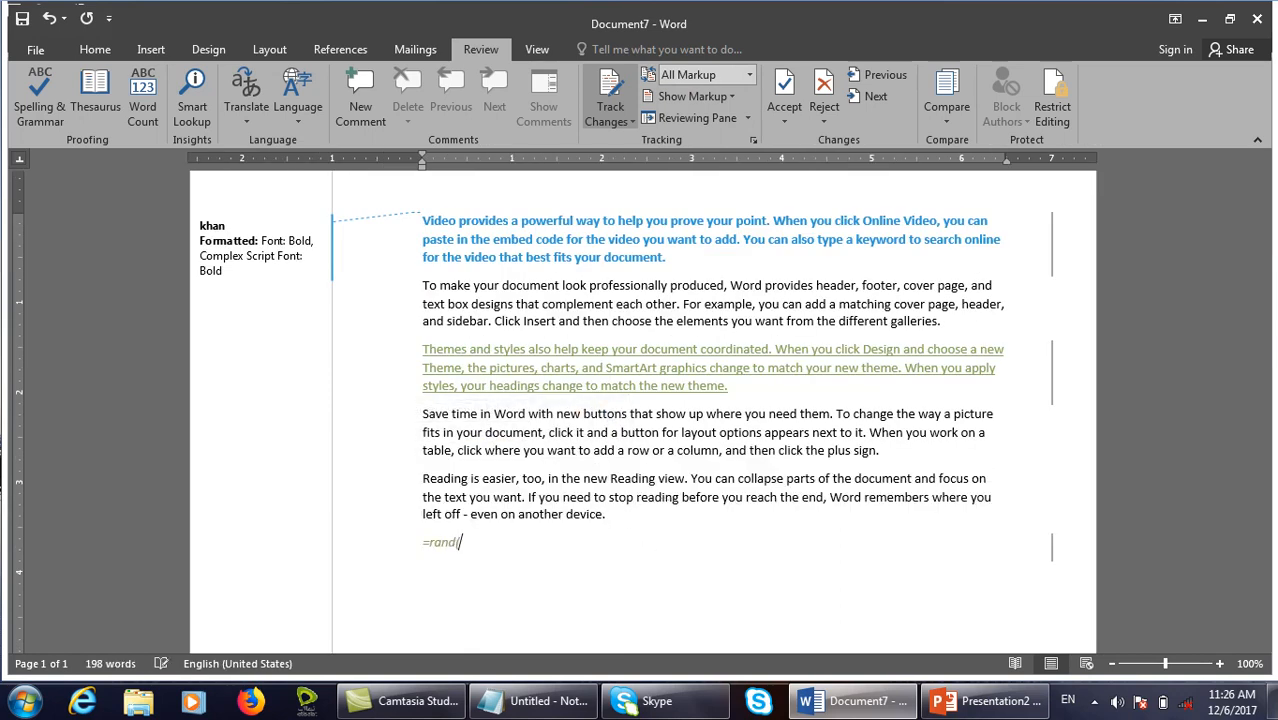
type(")")
key("Return")
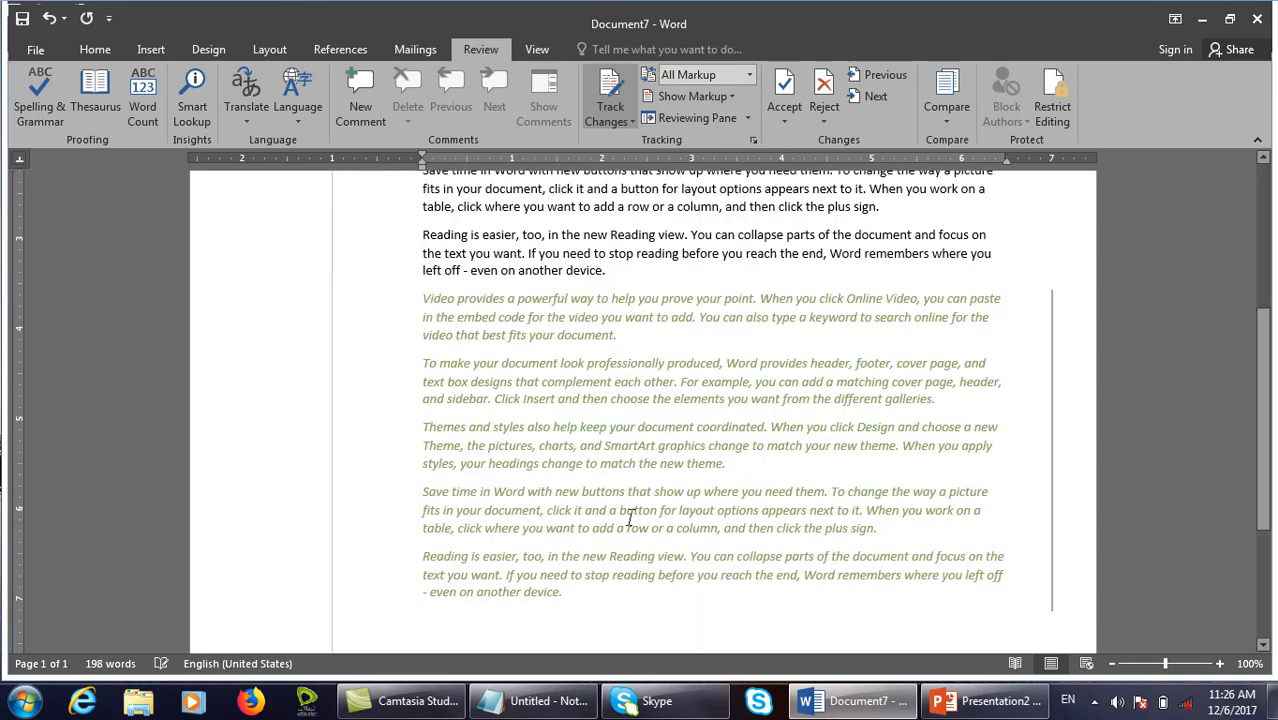
scroll(631, 518, "up", 6)
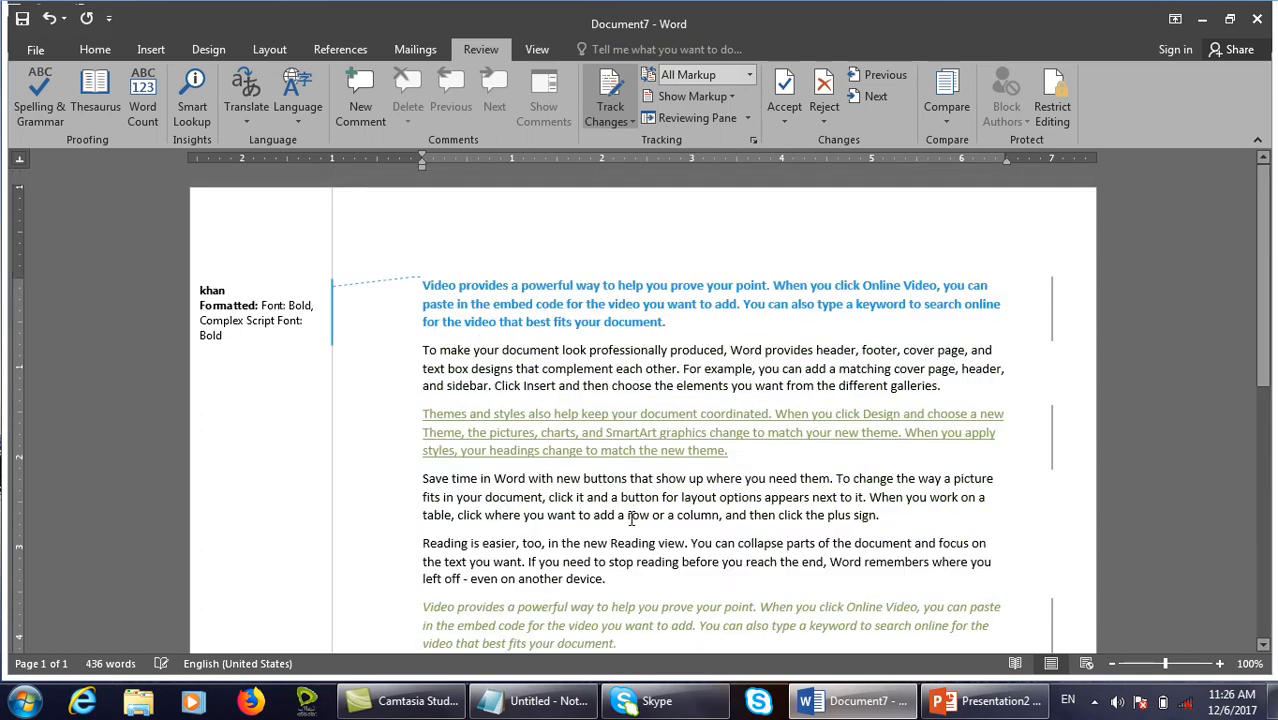
left_click(313, 323)
left_click(784, 121)
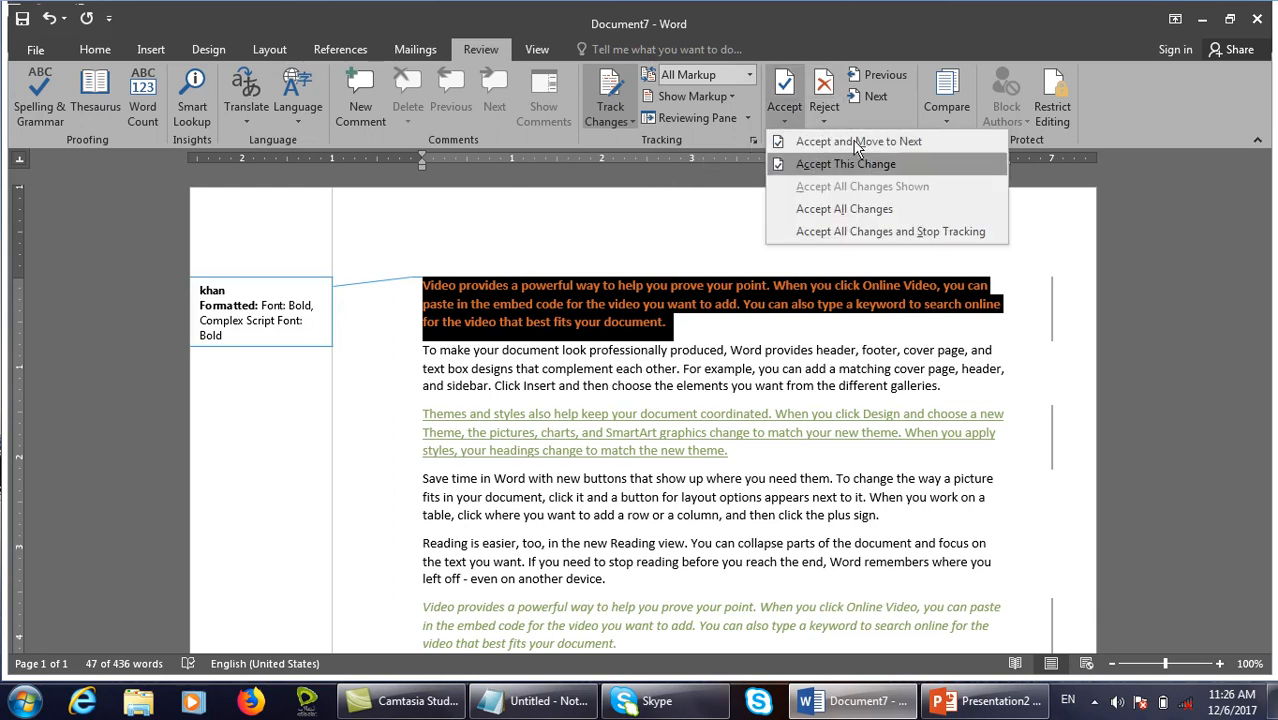
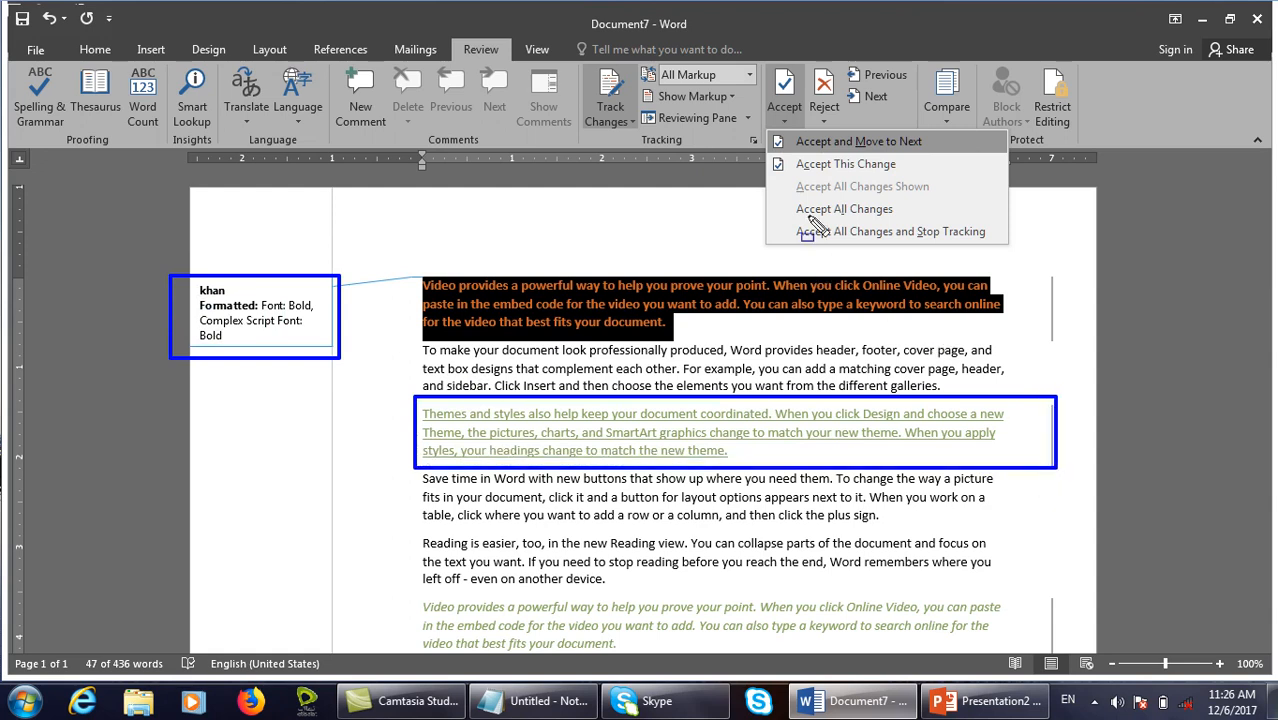
Accept the bold formatting change and move to the next, then undo it.
left_click(798, 125)
left_click(786, 122)
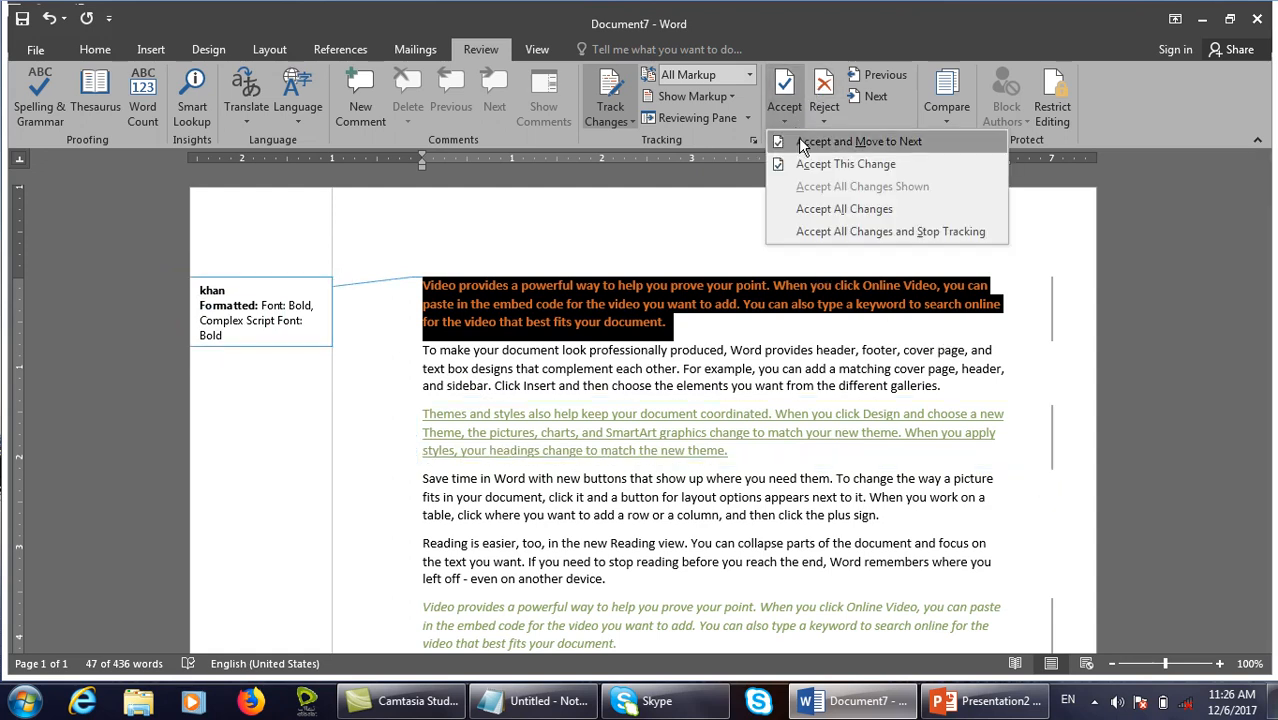
left_click(884, 146)
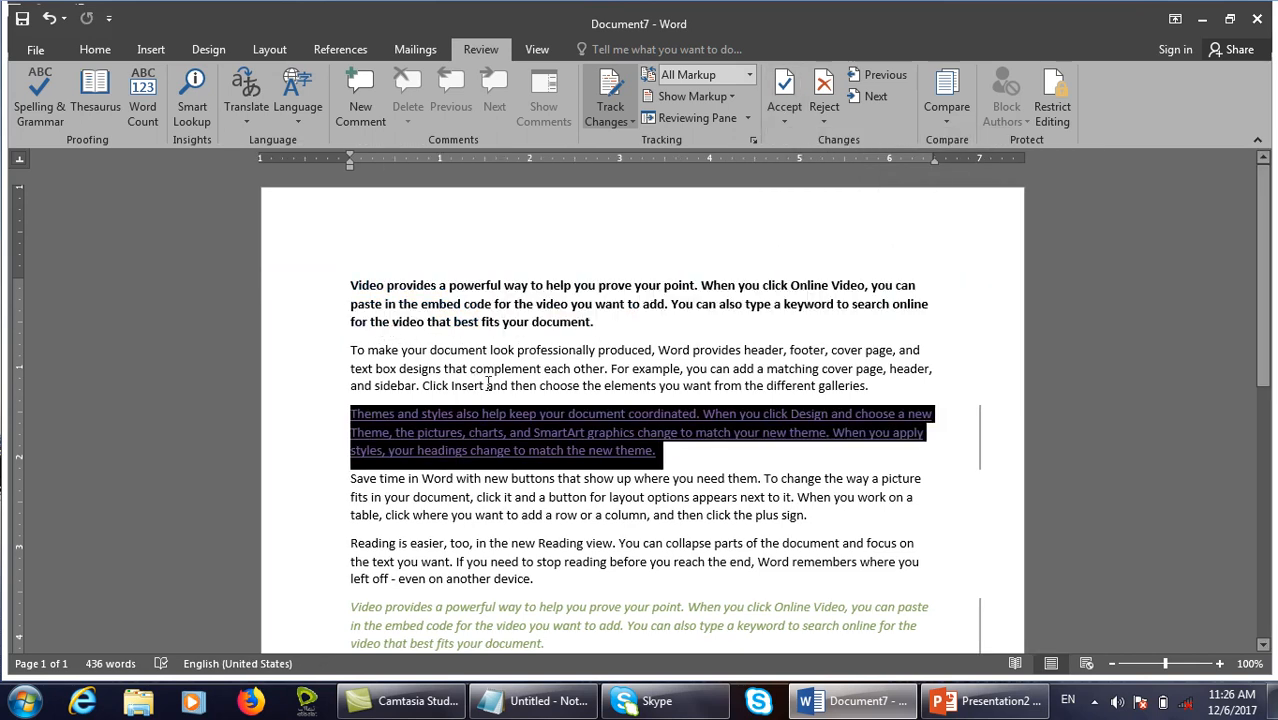
mouse_move(626, 452)
key("ctrl+z")
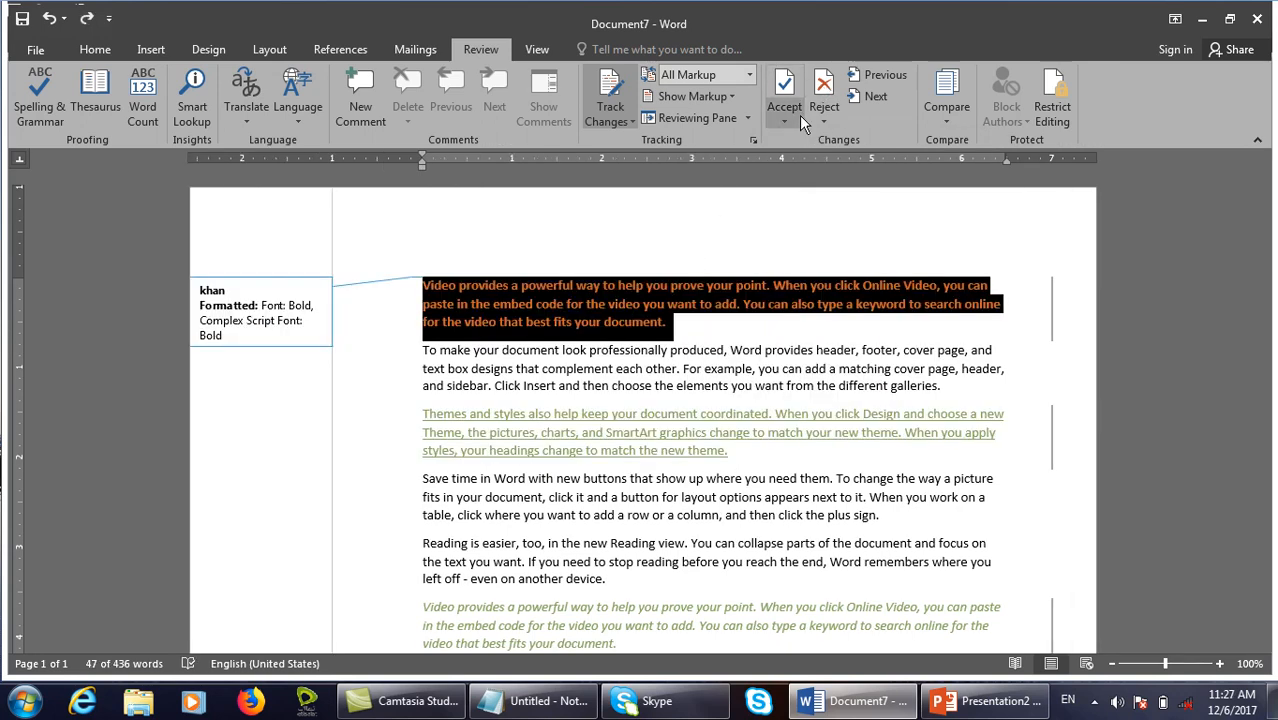
Accept only the current formatting change, undo it, and close the Accept options unused.
left_click(799, 115)
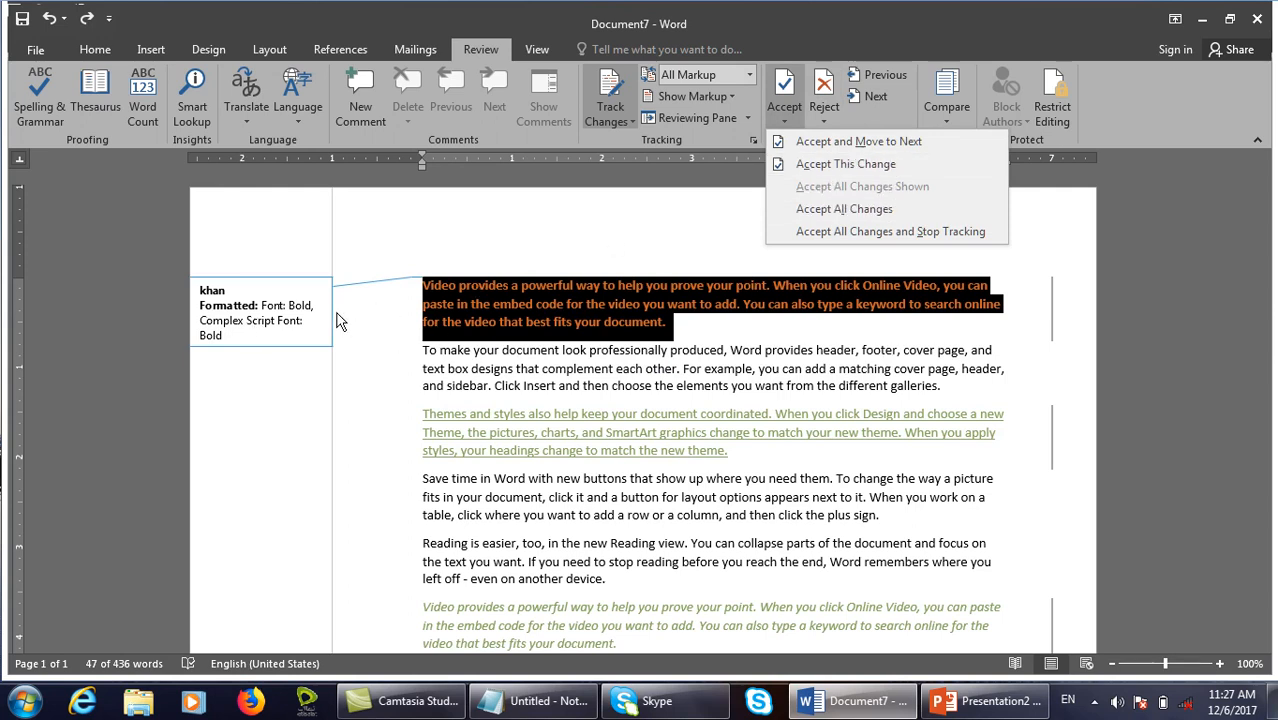
left_click(840, 164)
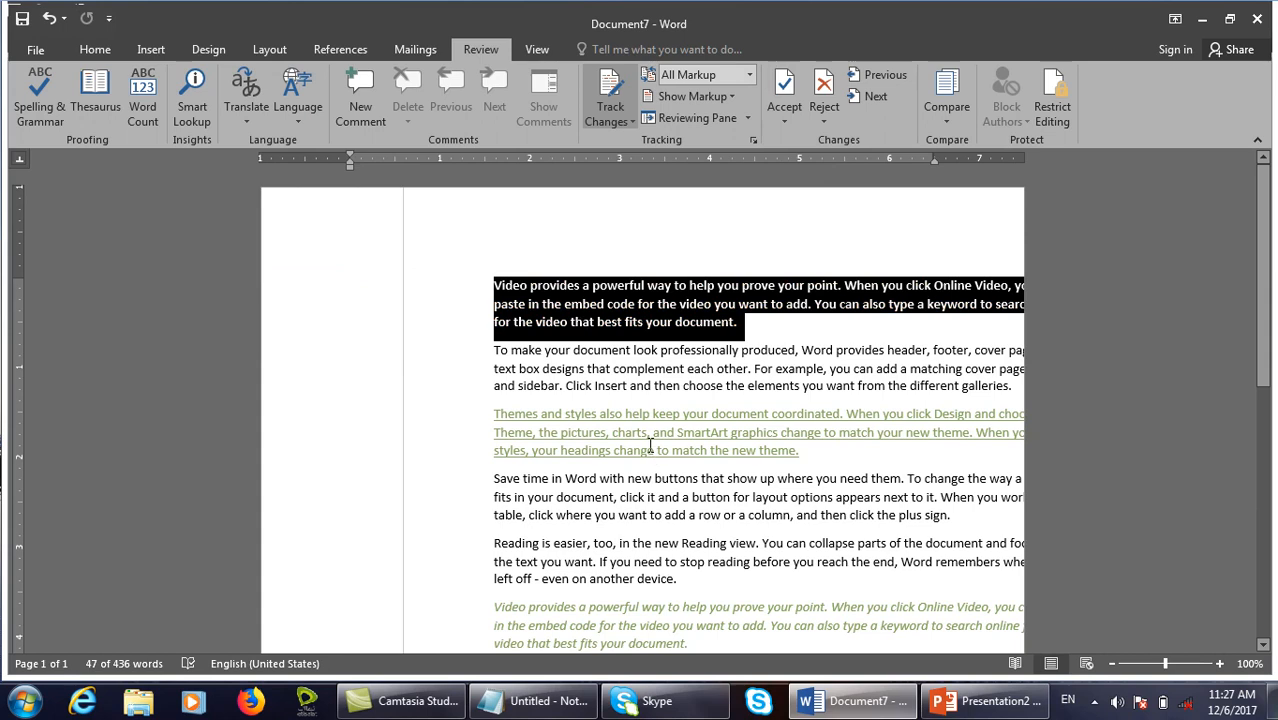
key("ctrl+z")
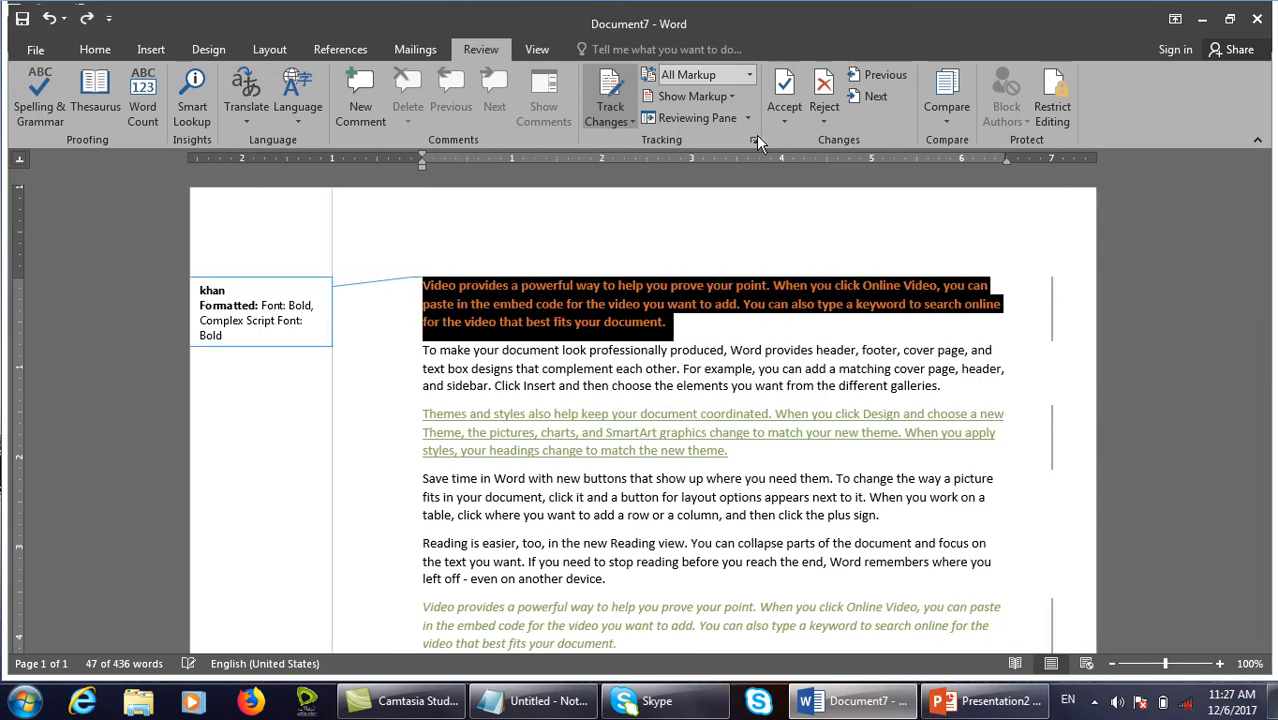
left_click(784, 121)
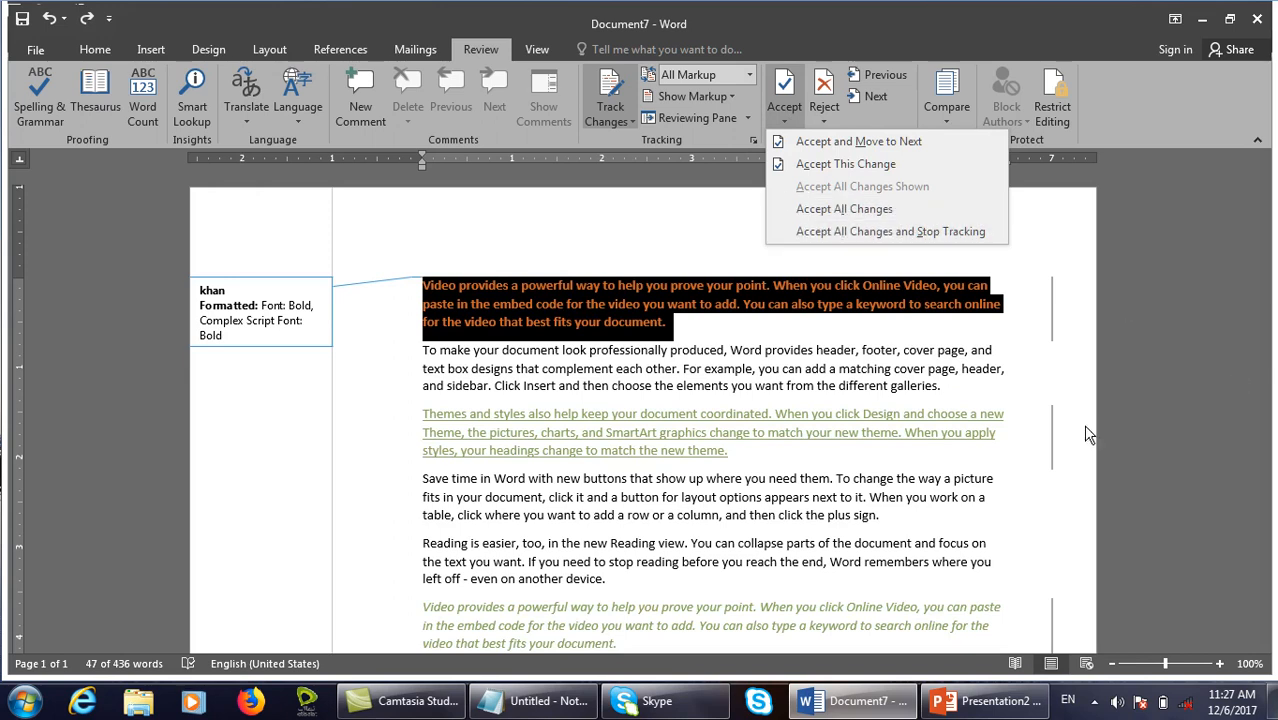
left_click(862, 230)
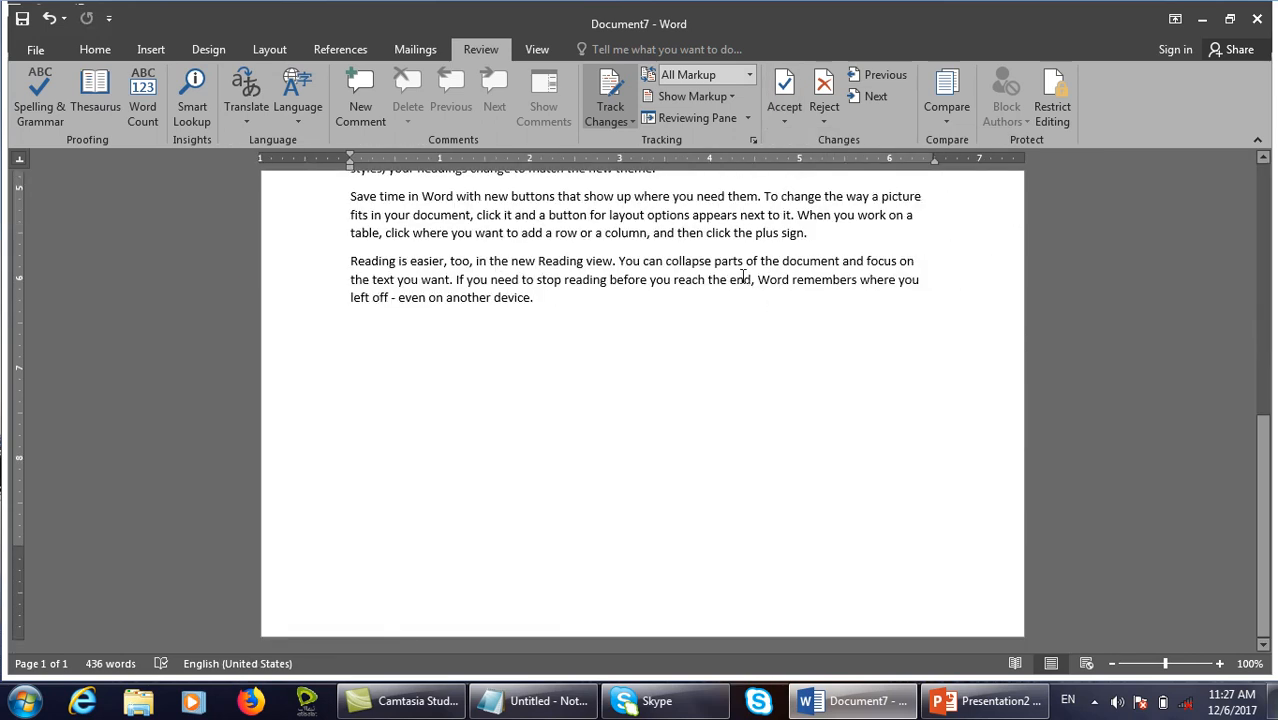
Add =rand() sample paragraphs at the document's end, then undo them to restore the markup.
key("Return")
type("/")
type("=rand()")
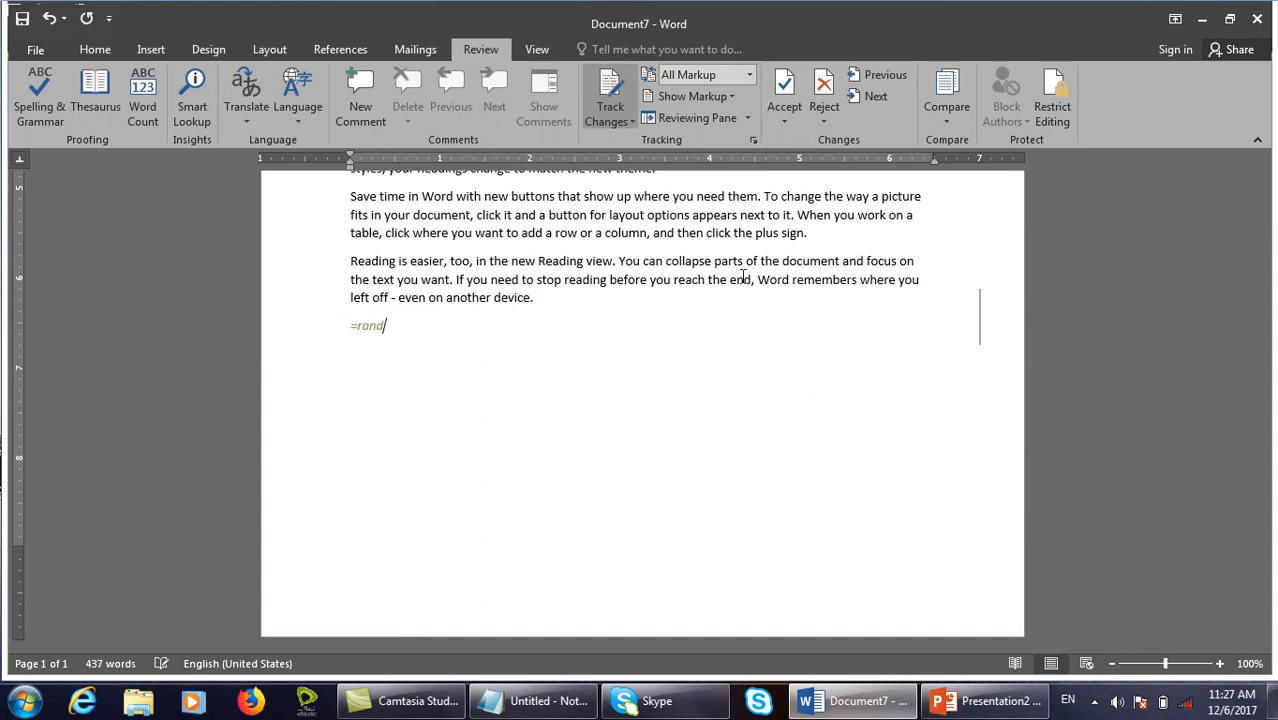
key("Return")
key("ctrl+z")
key("ctrl+z")
key("ctrl+z")
key("ctrl+z")
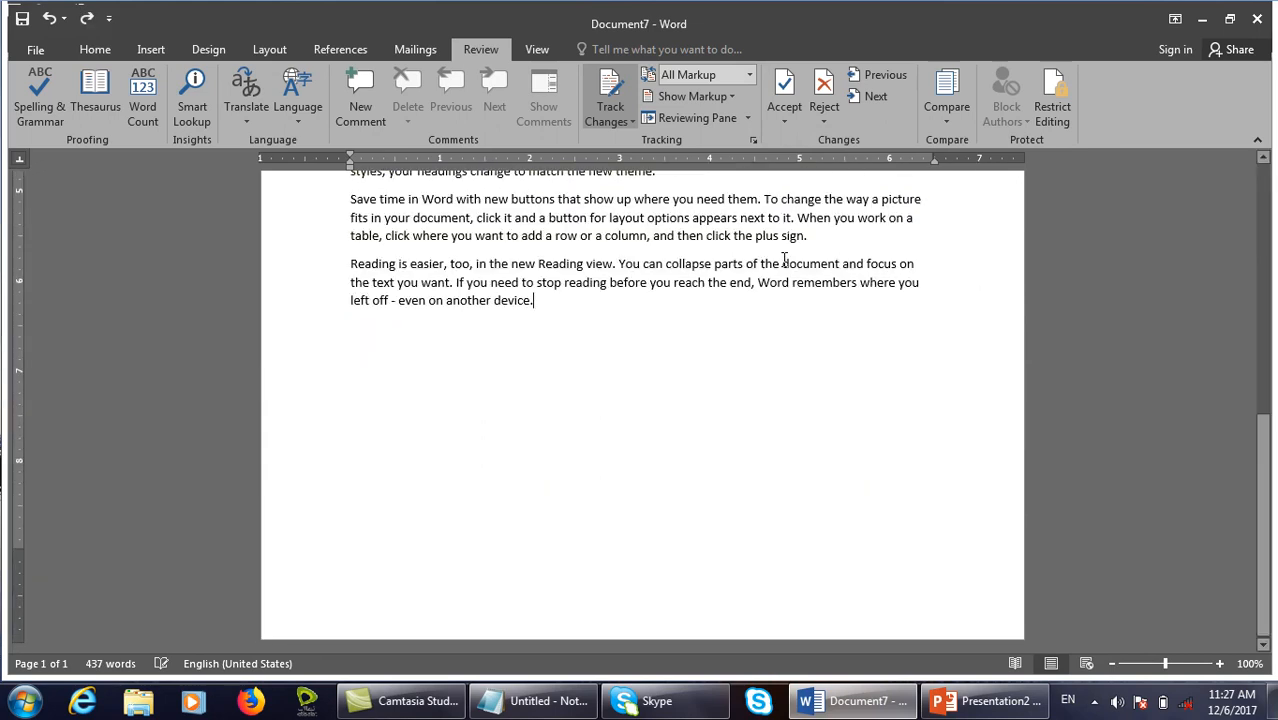
scroll(753, 263, "up", 2)
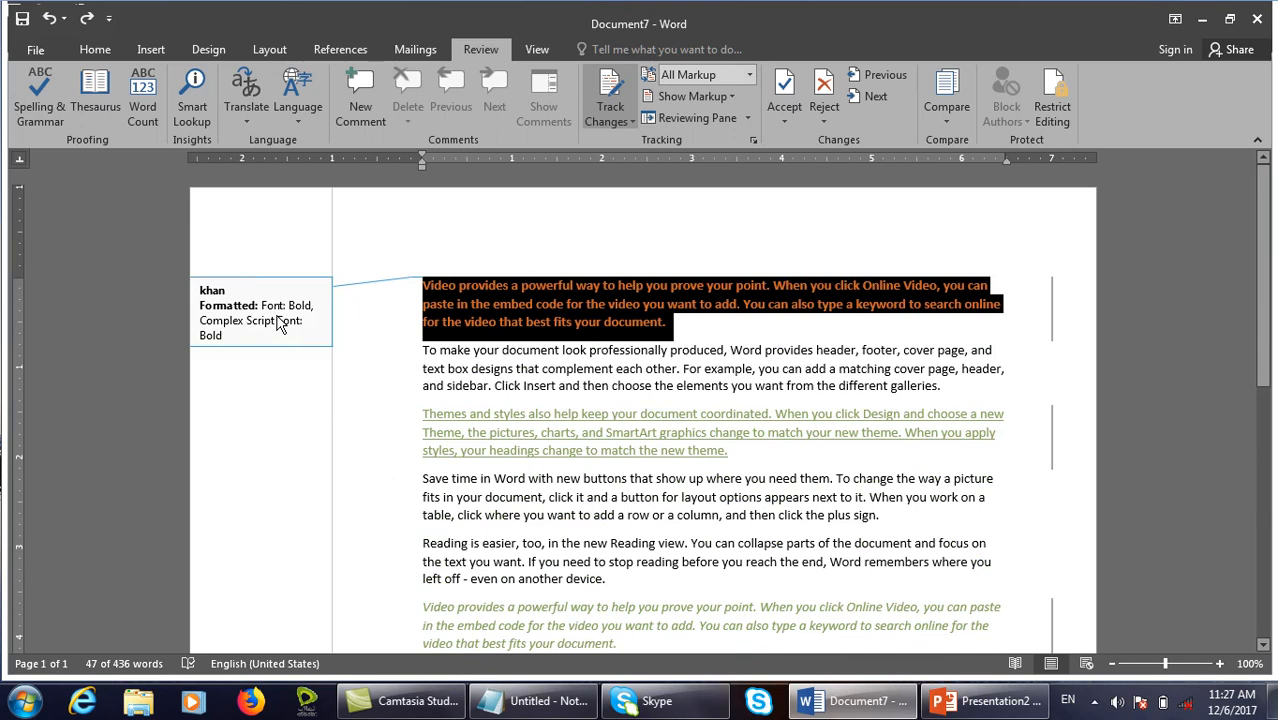
Accept all changes and stop tracking, test with =rand(1), undo everything, and open Reject options.
left_click(784, 118)
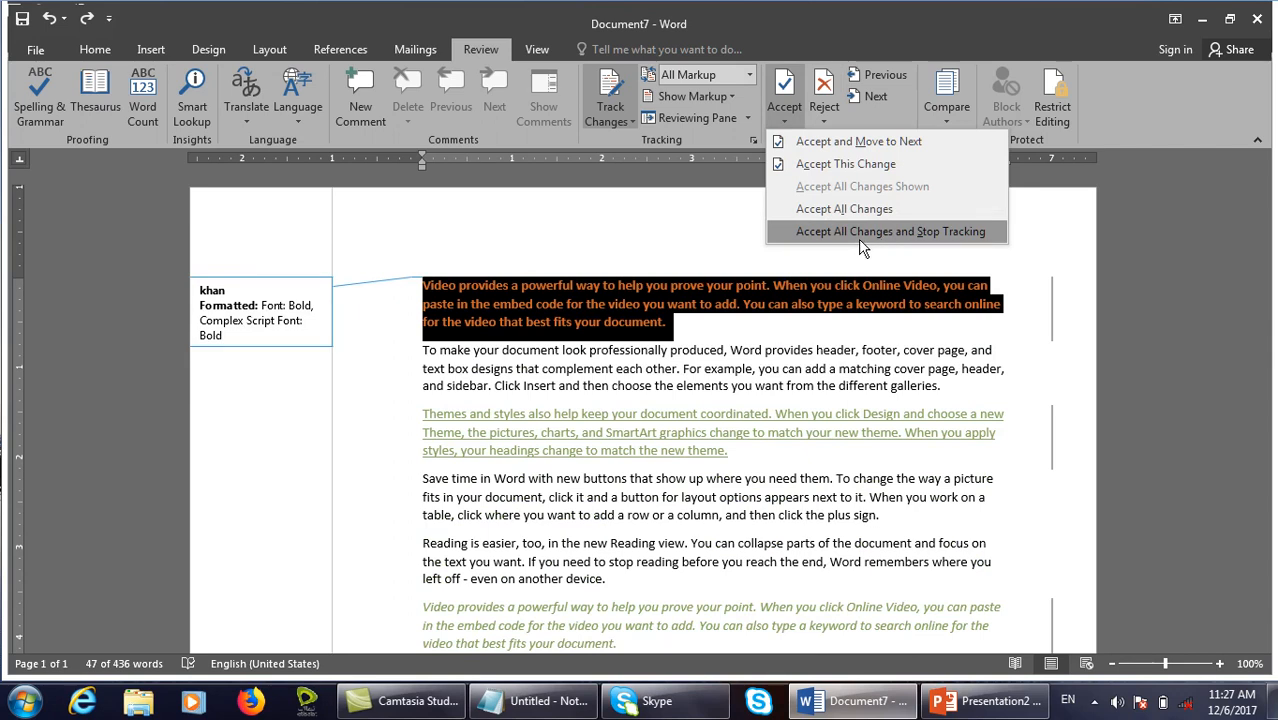
left_click(940, 240)
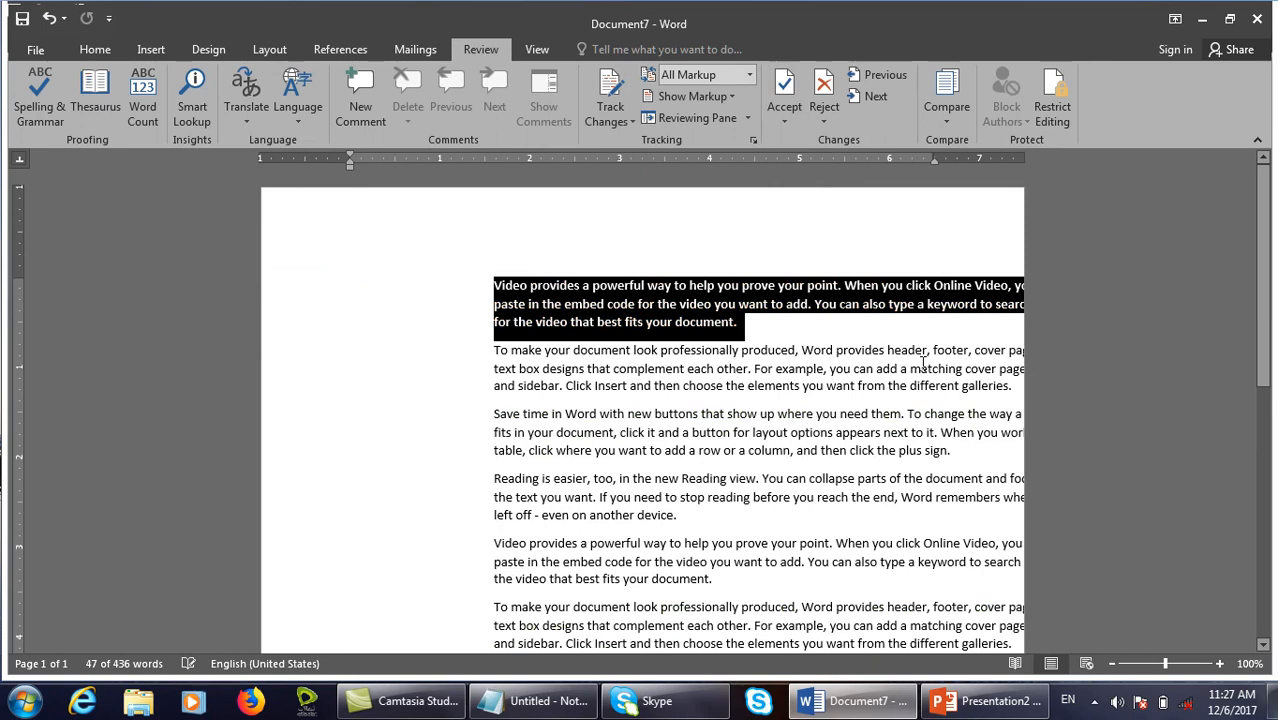
scroll(627, 388, "down", 5)
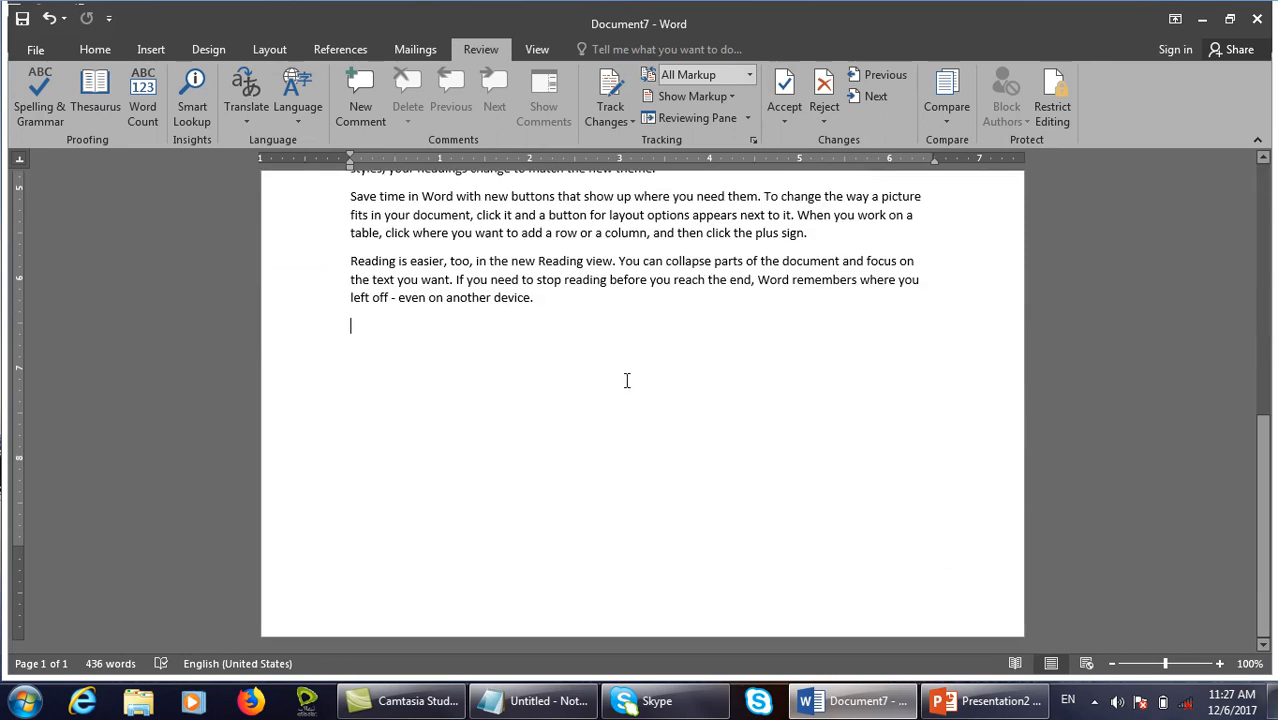
type("=rand(1)")
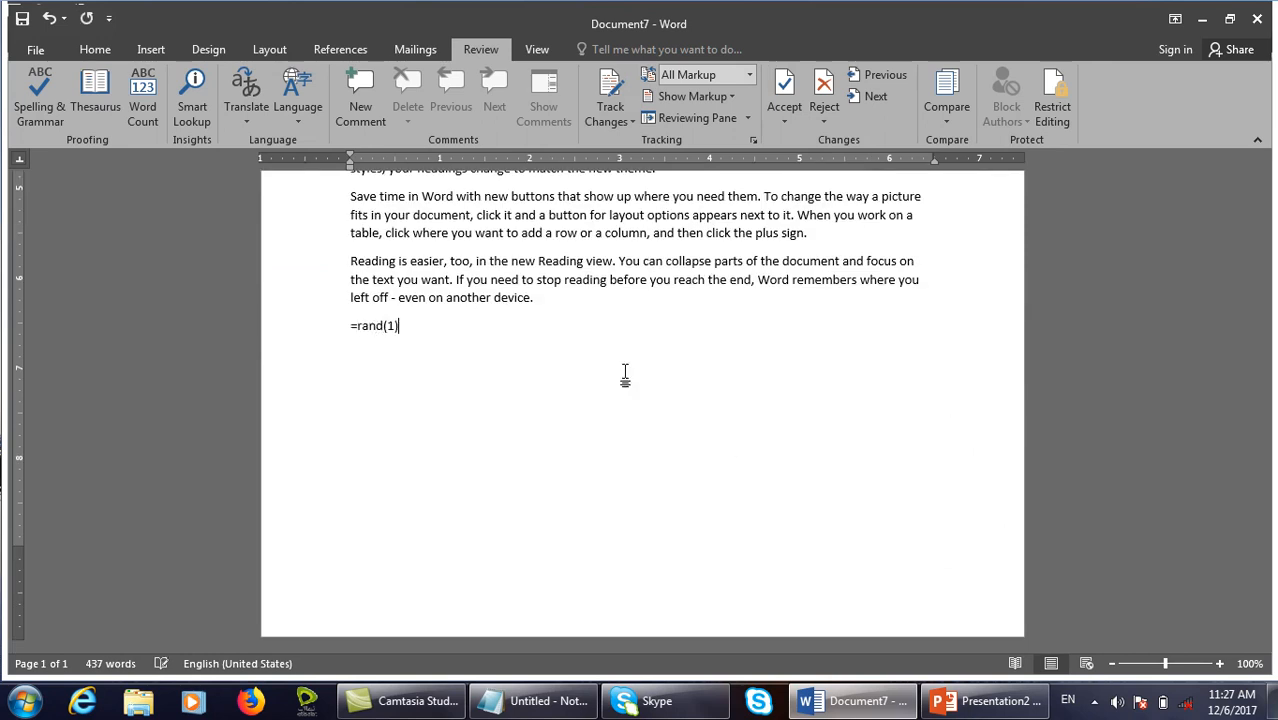
key("Return")
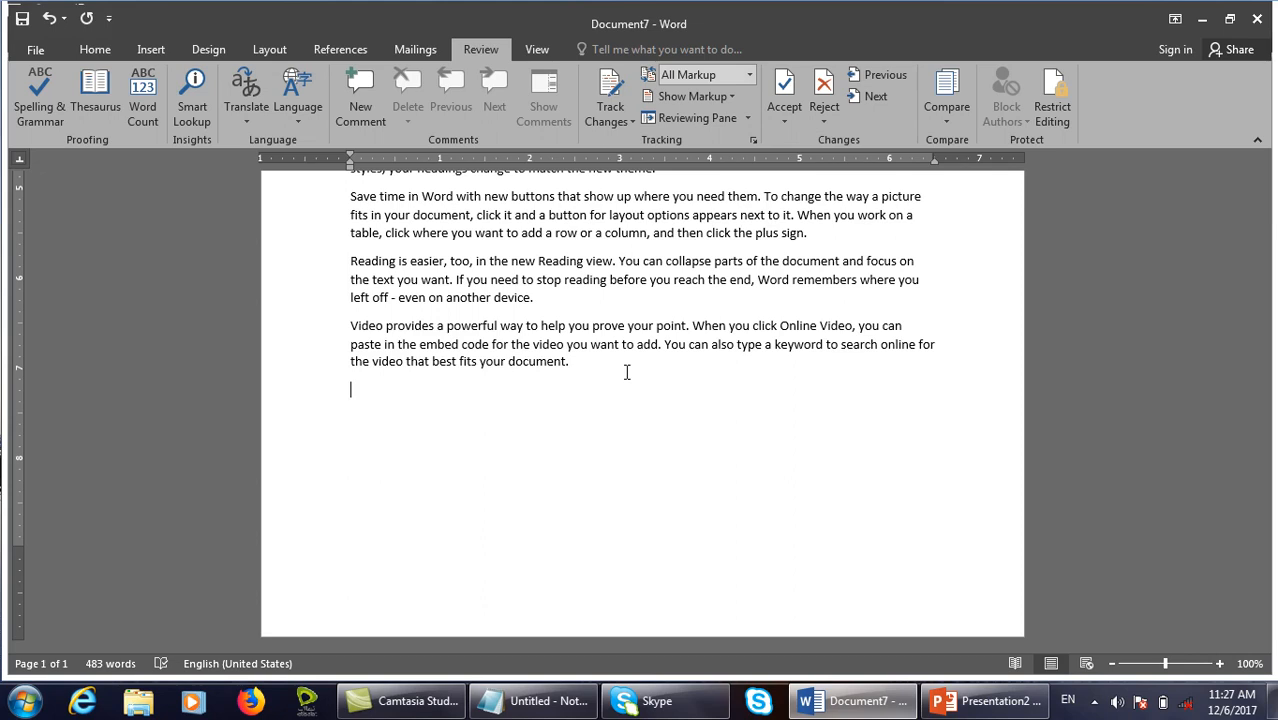
key("ctrl+z")
key("ctrl+z")
key("ctrl+z")
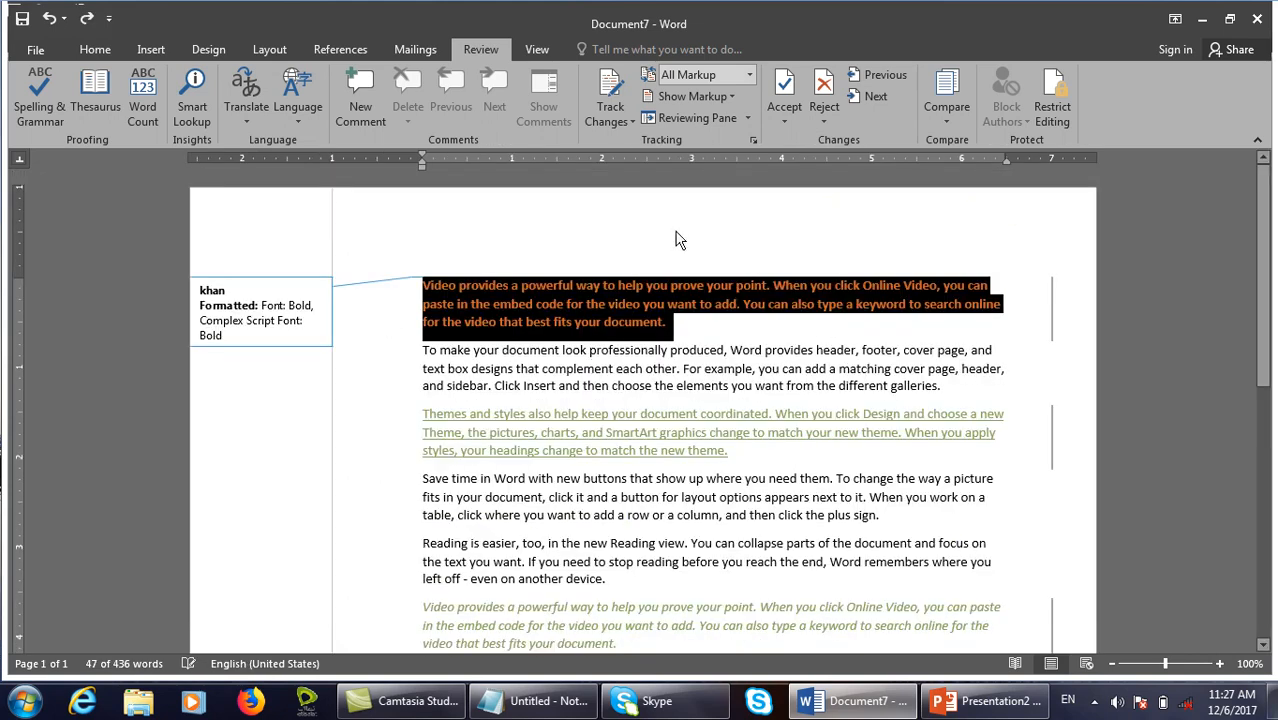
left_click(836, 114)
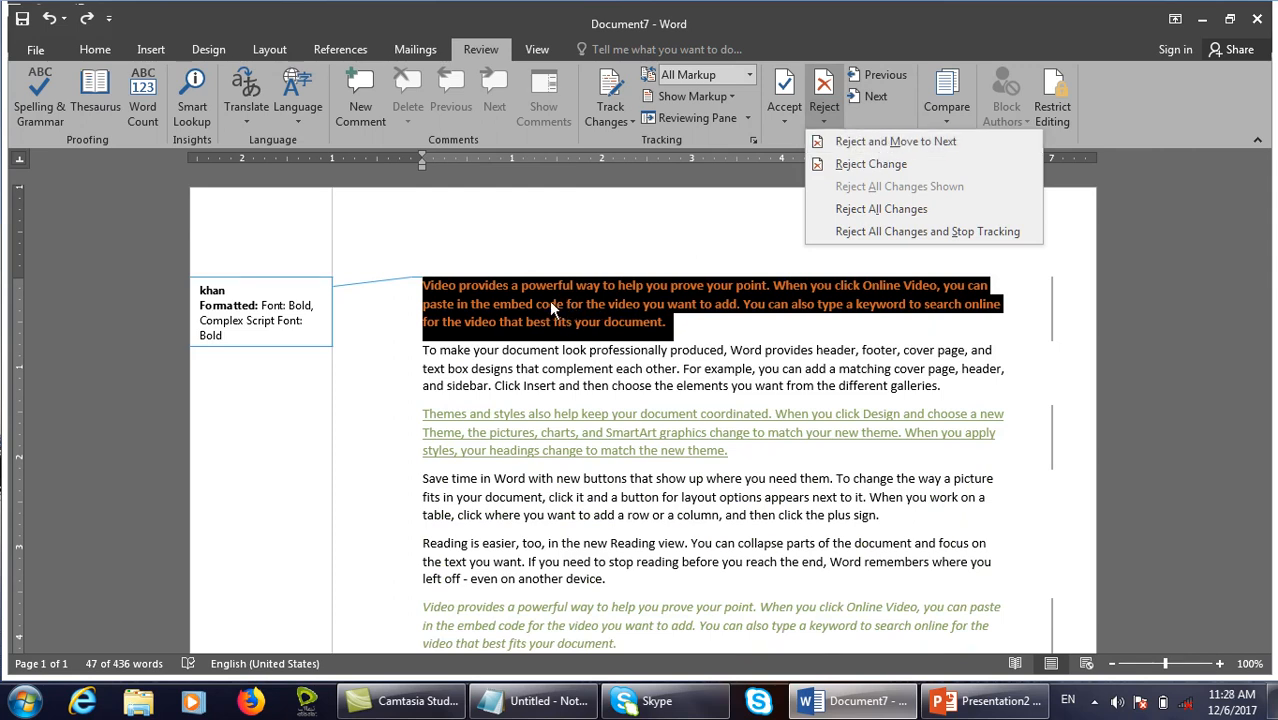
left_click(922, 143)
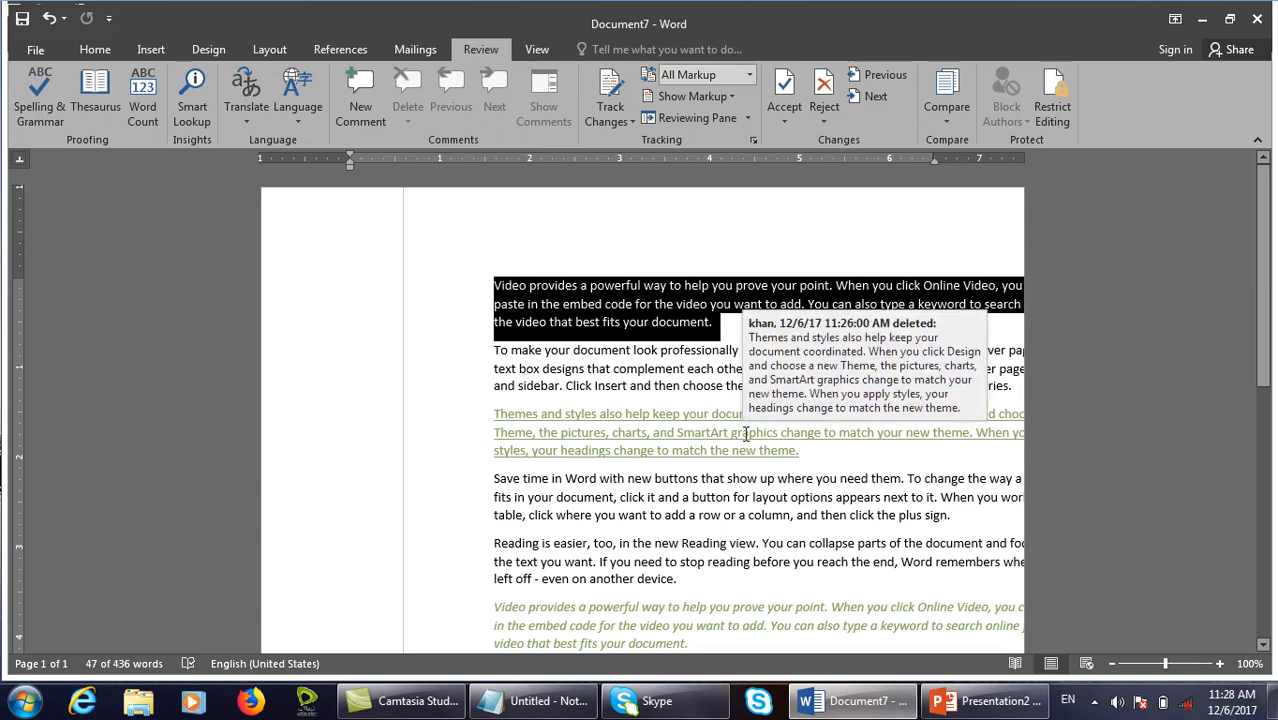
key("ctrl+z")
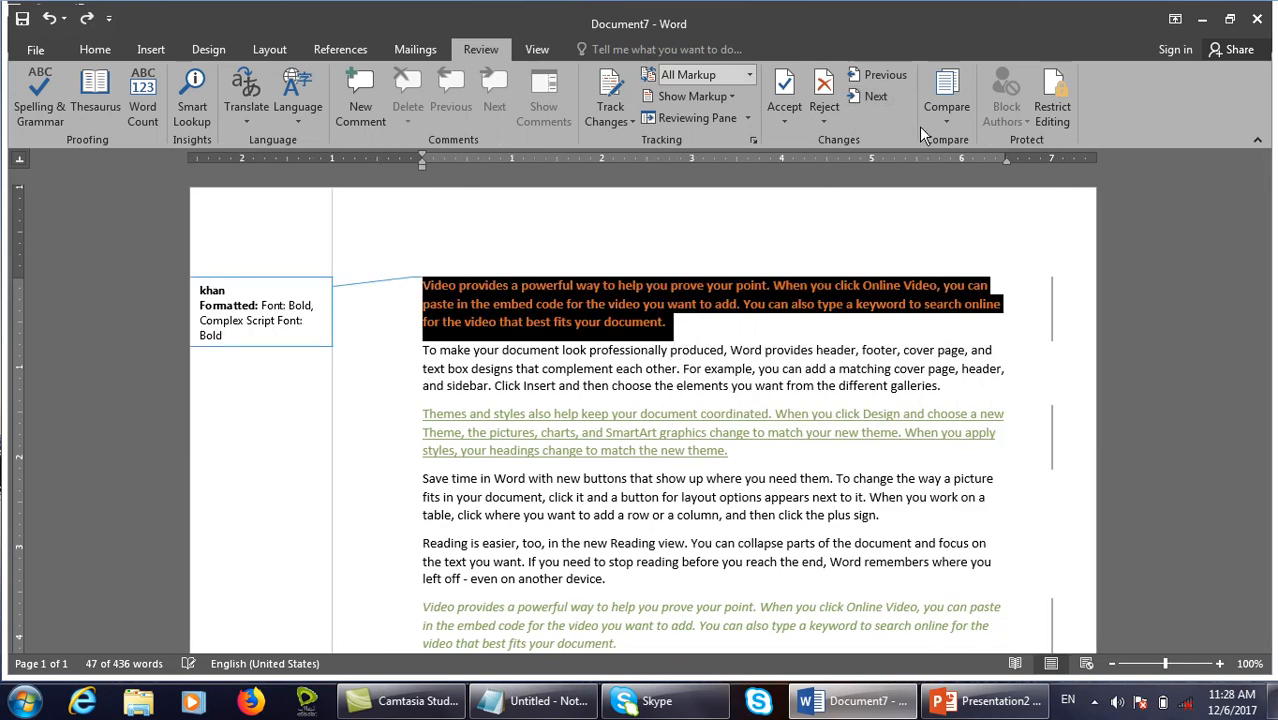
left_click(825, 123)
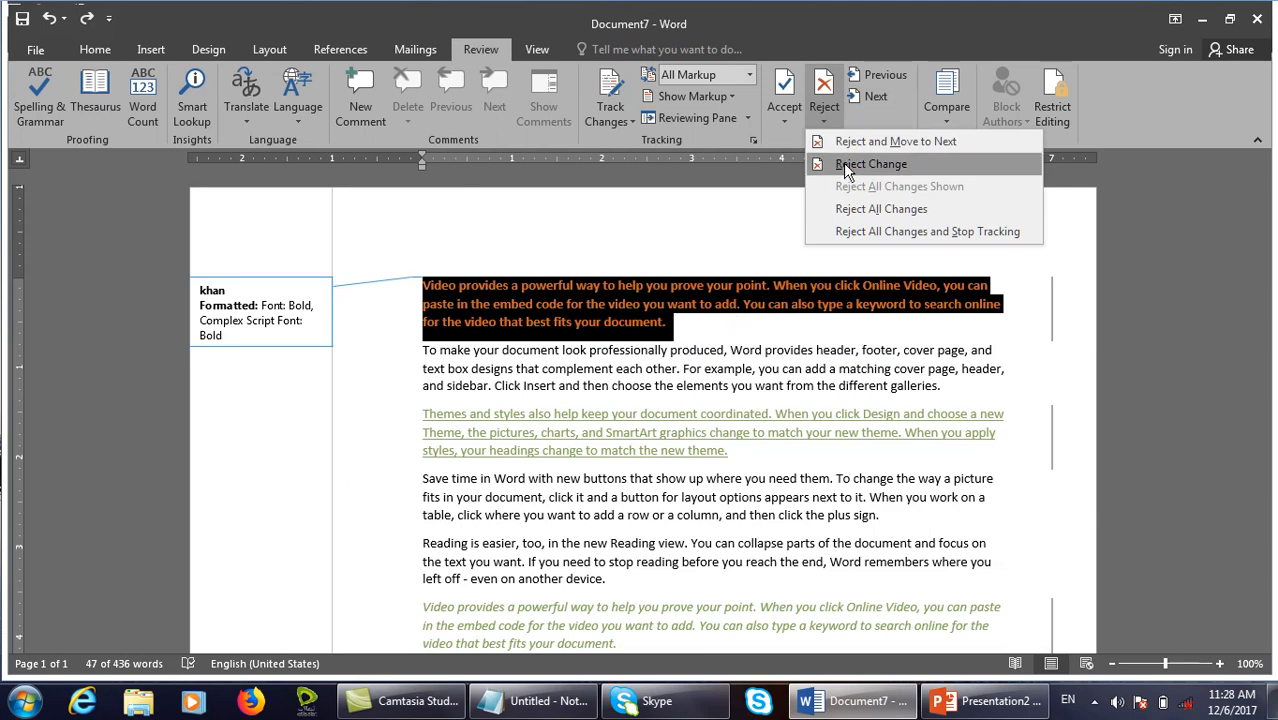
left_click(847, 172)
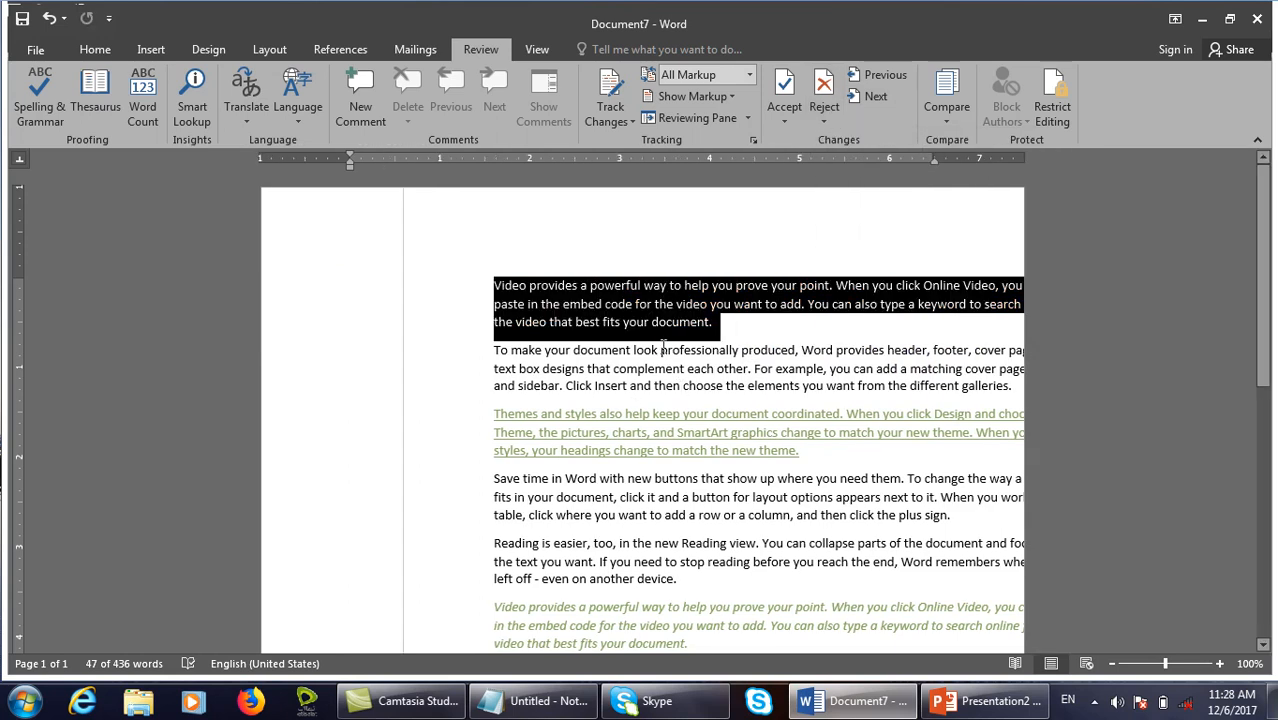
key("ctrl+z")
left_click(825, 123)
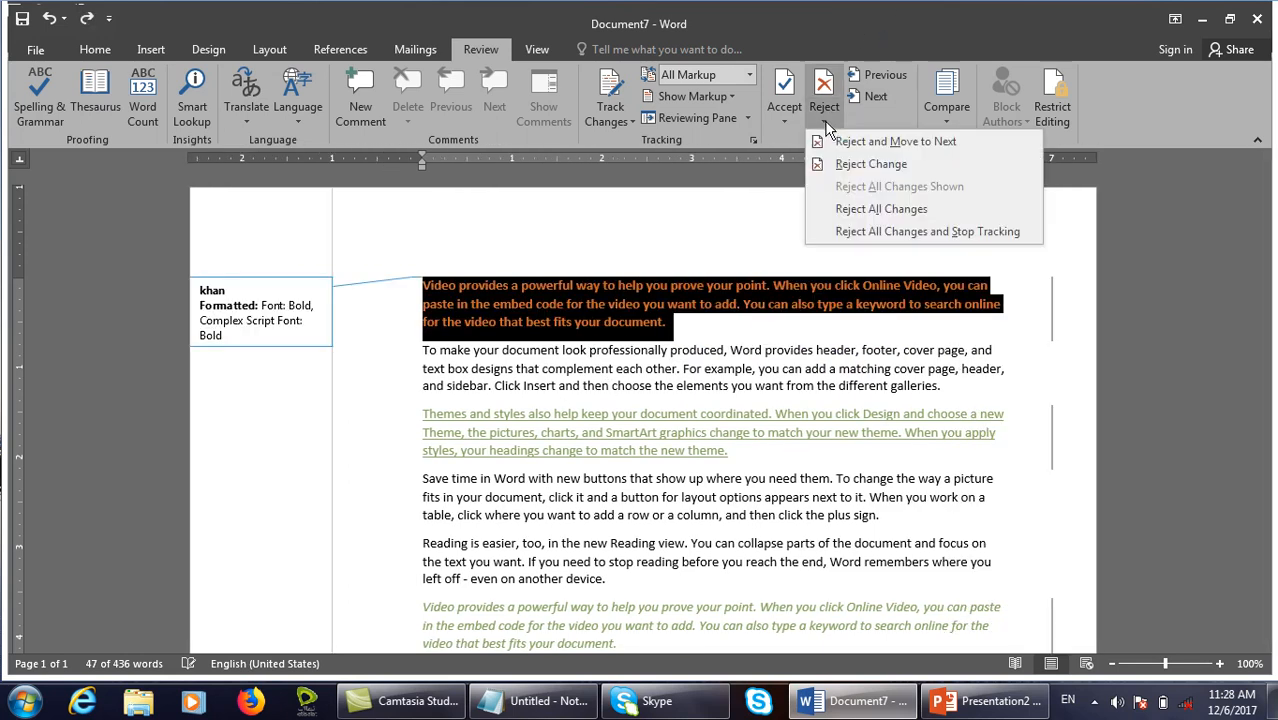
left_click(898, 212)
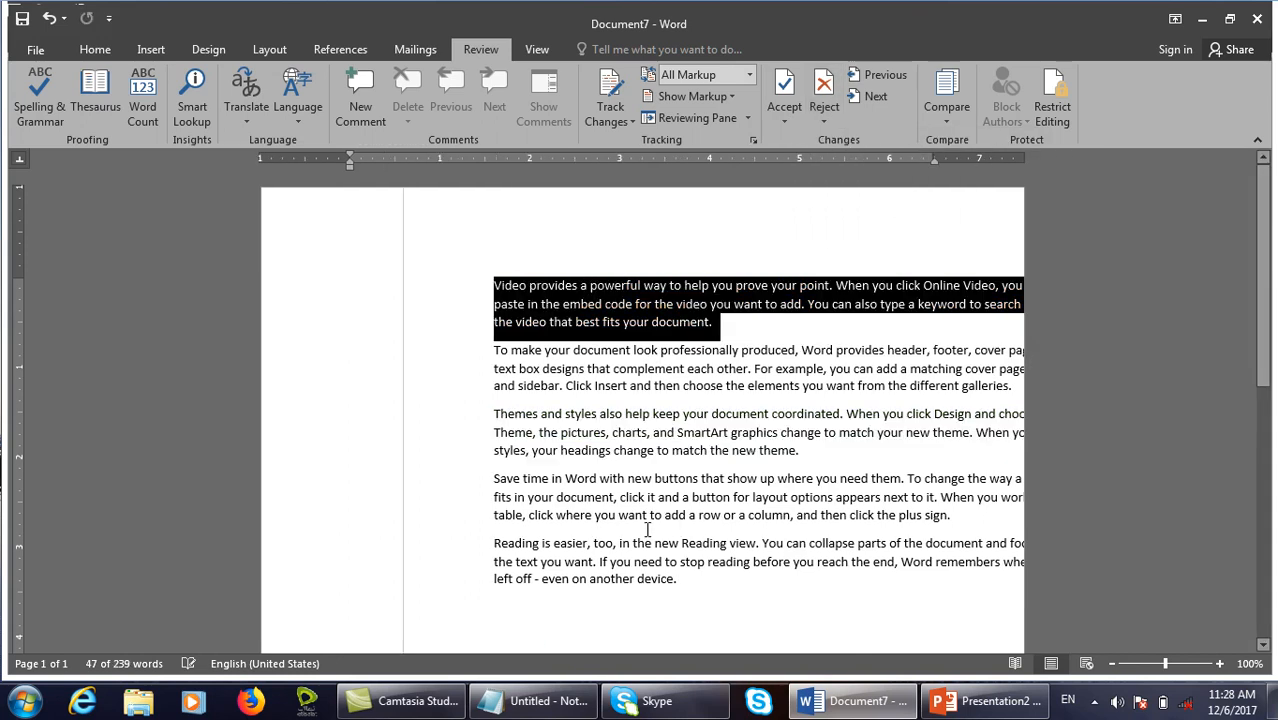
key("ctrl+z")
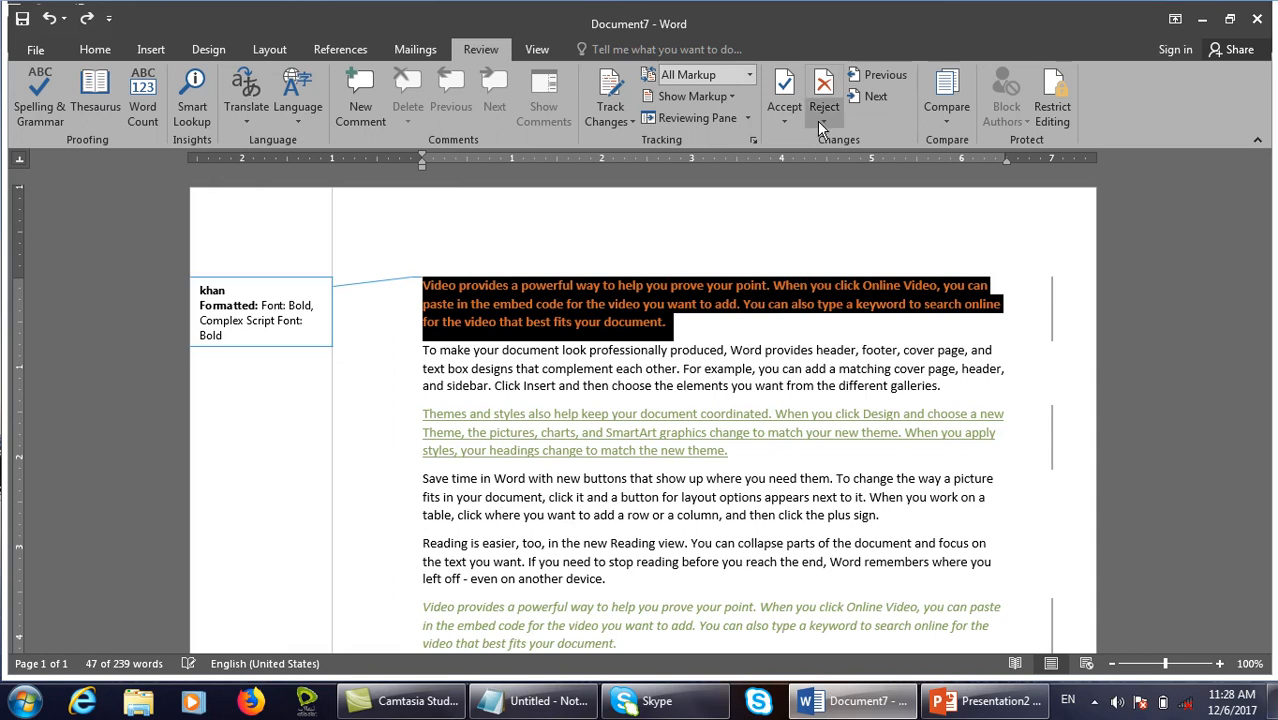
left_click(817, 121)
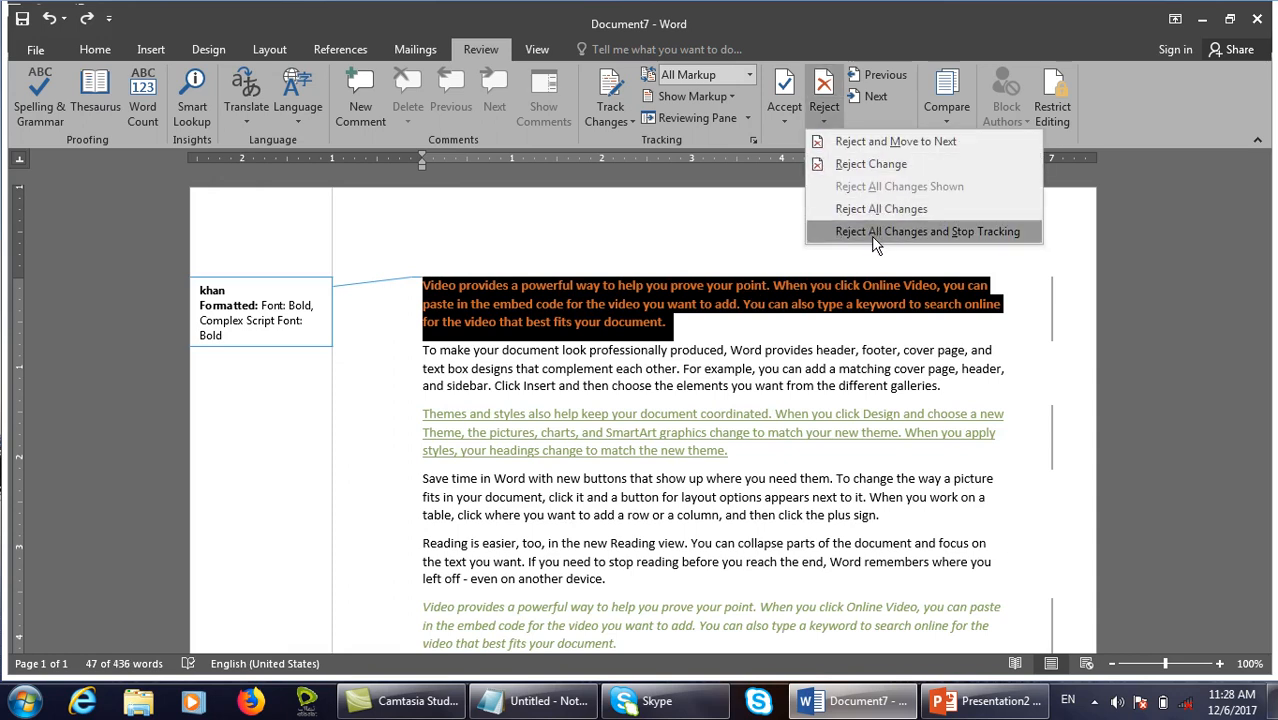
left_click(865, 243)
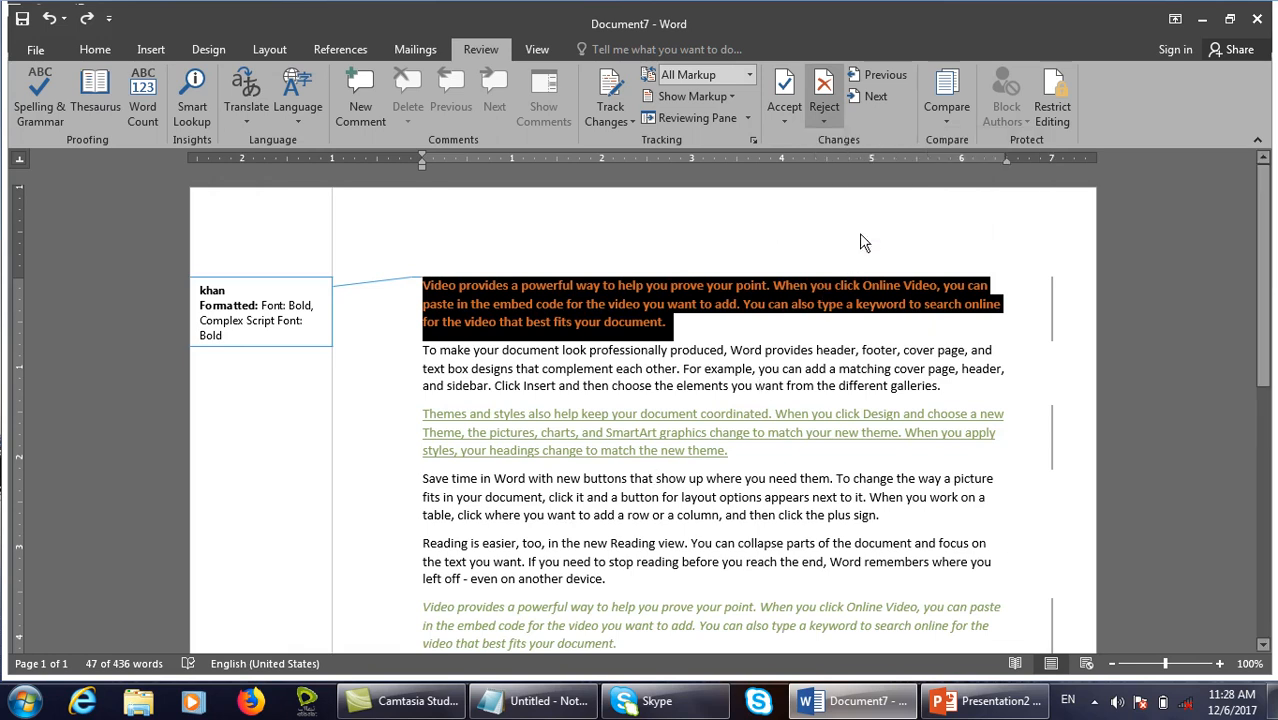
key("ctrl+z")
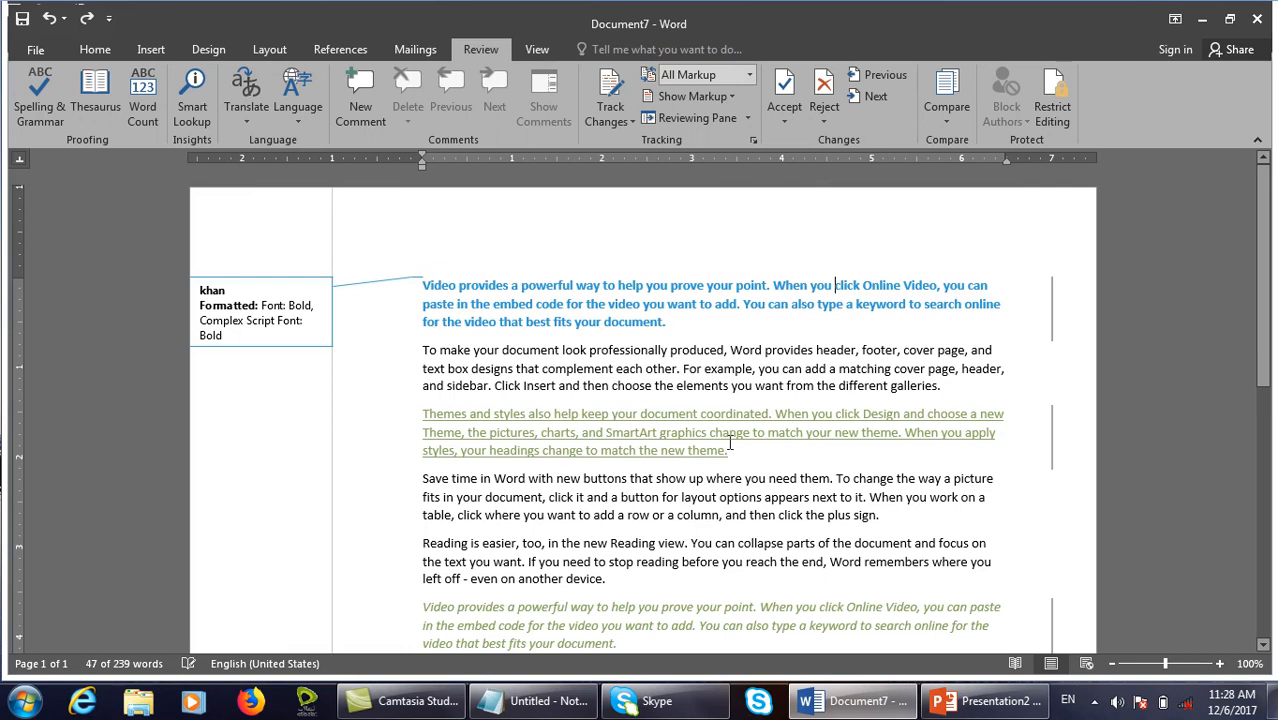
Delete the 'Reading is easier' paragraph.
left_click_drag(745, 460, 424, 414)
left_click_drag(606, 580, 390, 563)
key("Delete")
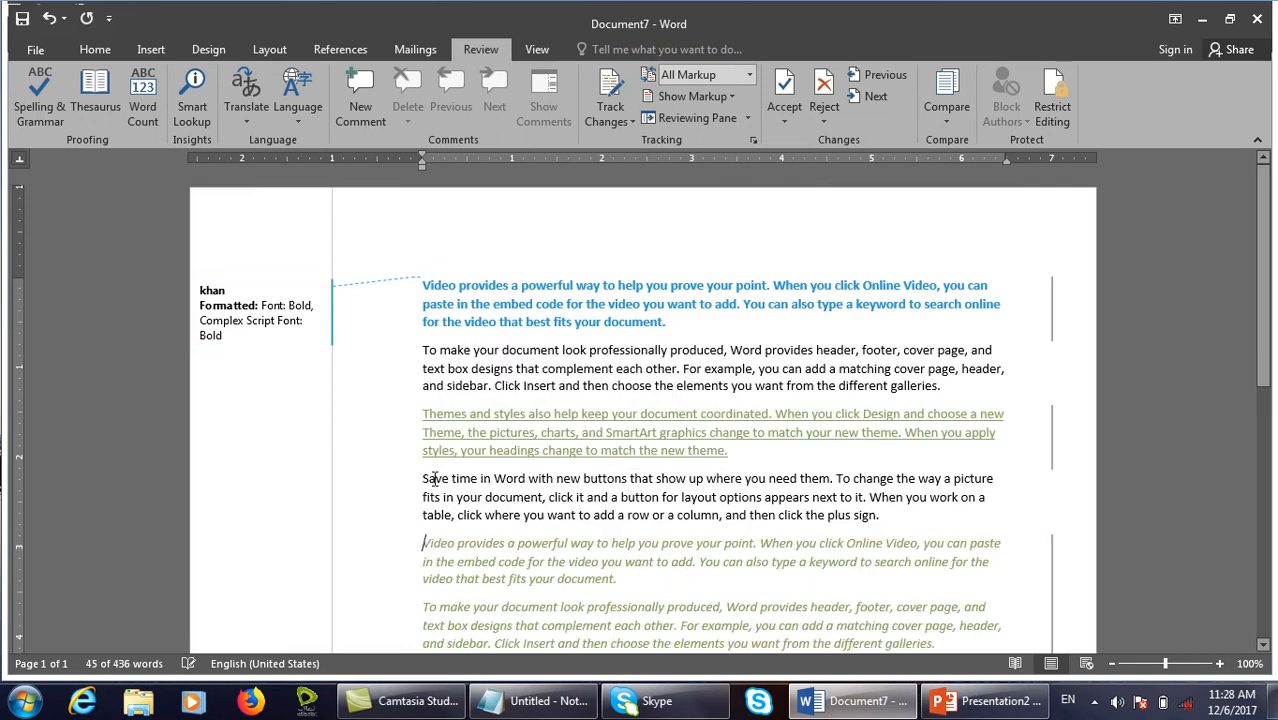
Hide insertion and deletion markup, accept all changes shown, then restore the markup and undo.
left_click(727, 98)
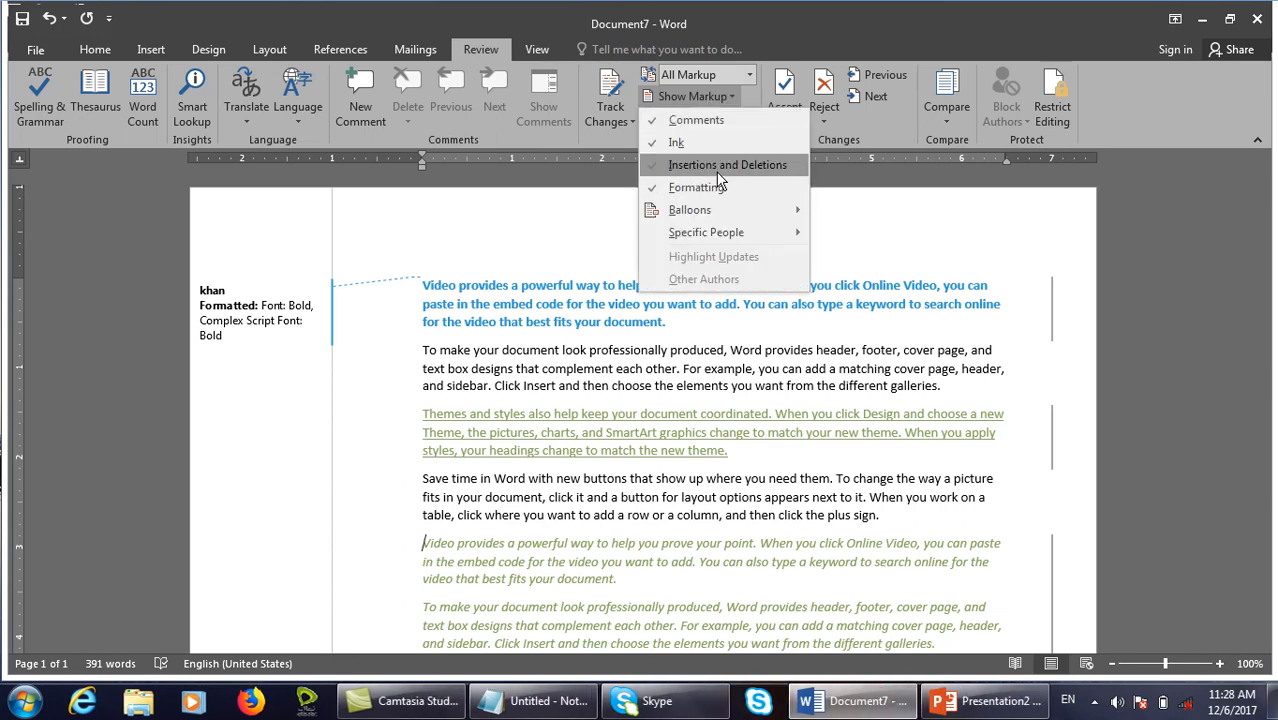
left_click(722, 165)
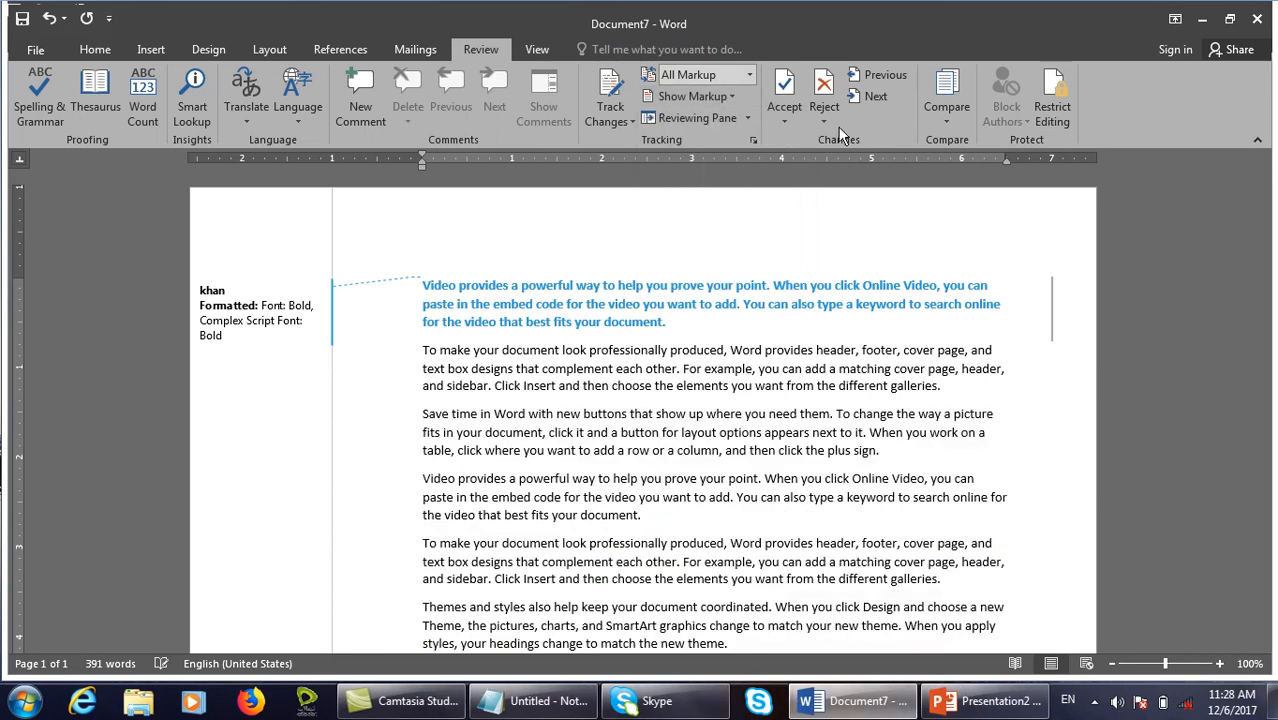
left_click(784, 120)
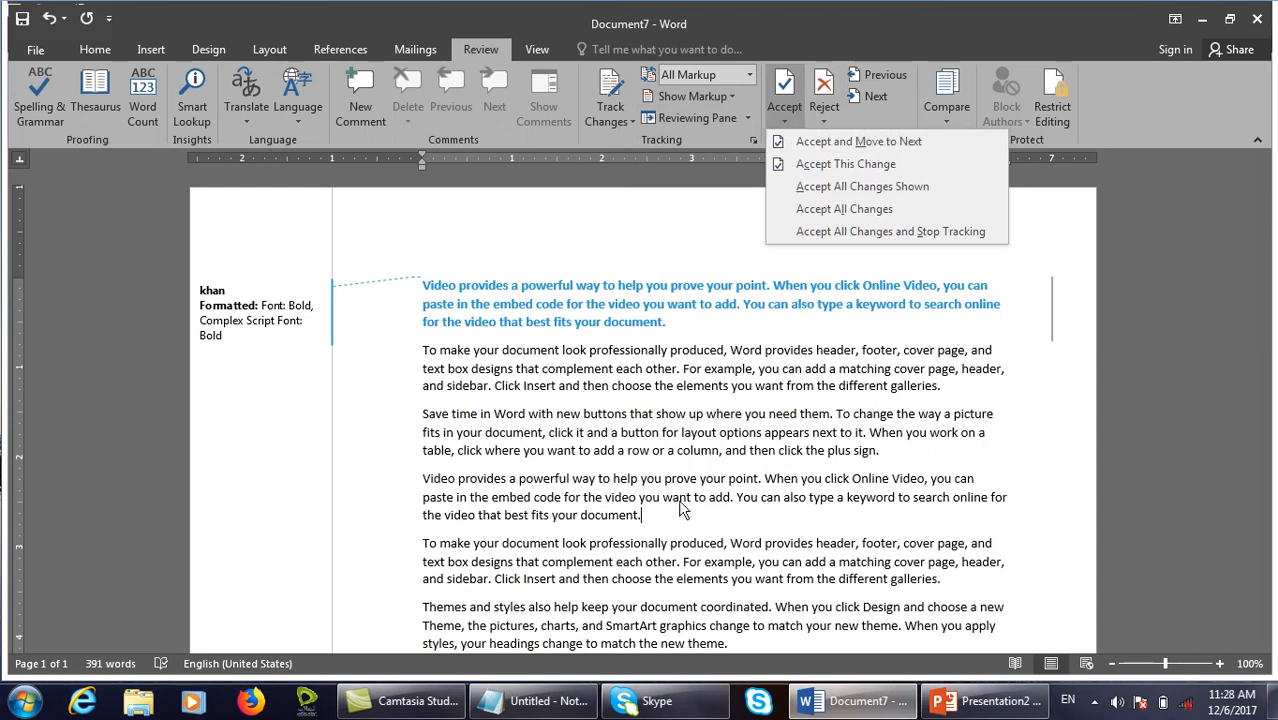
left_click(904, 194)
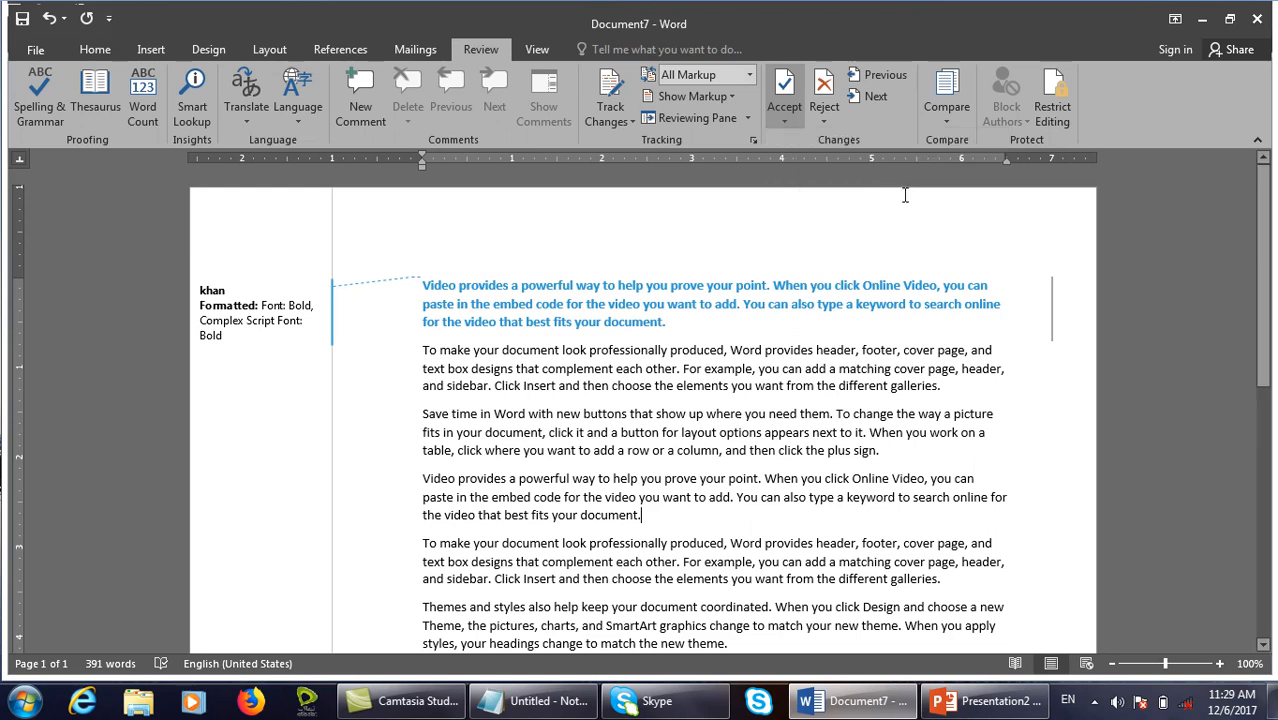
left_click(727, 98)
left_click(725, 164)
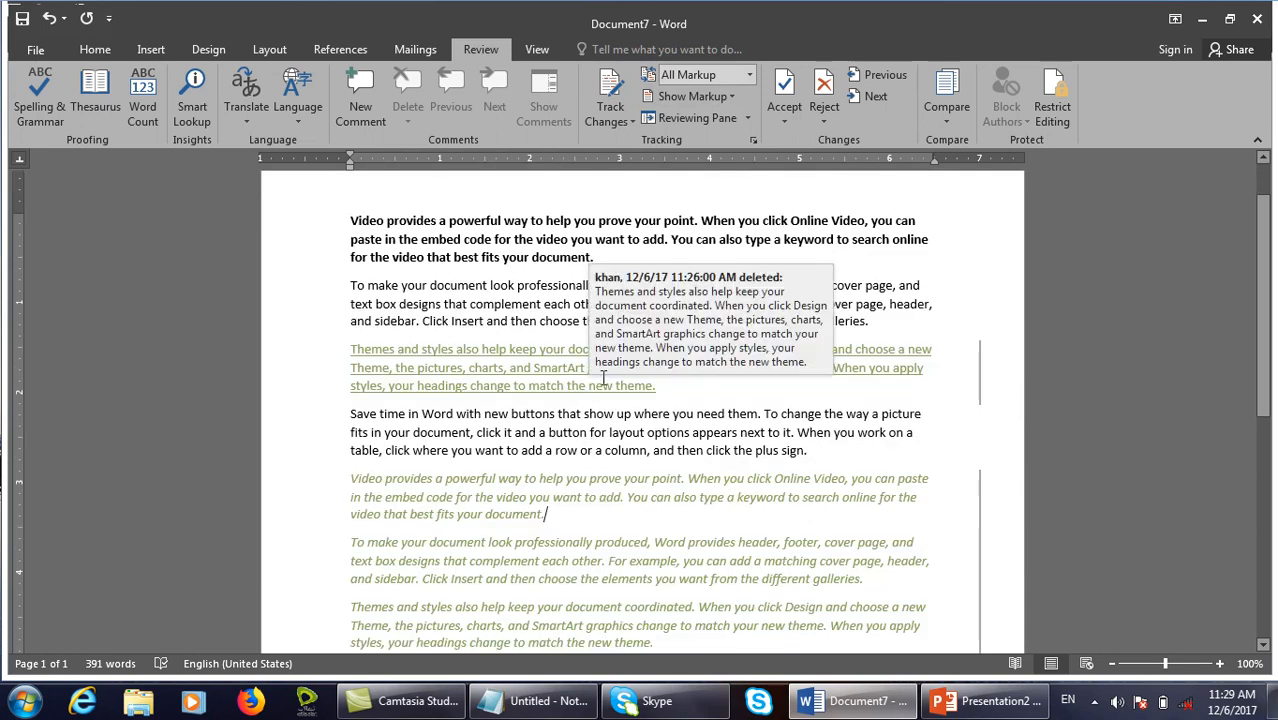
scroll(710, 560, "down", 8)
scroll(702, 473, "up", 8)
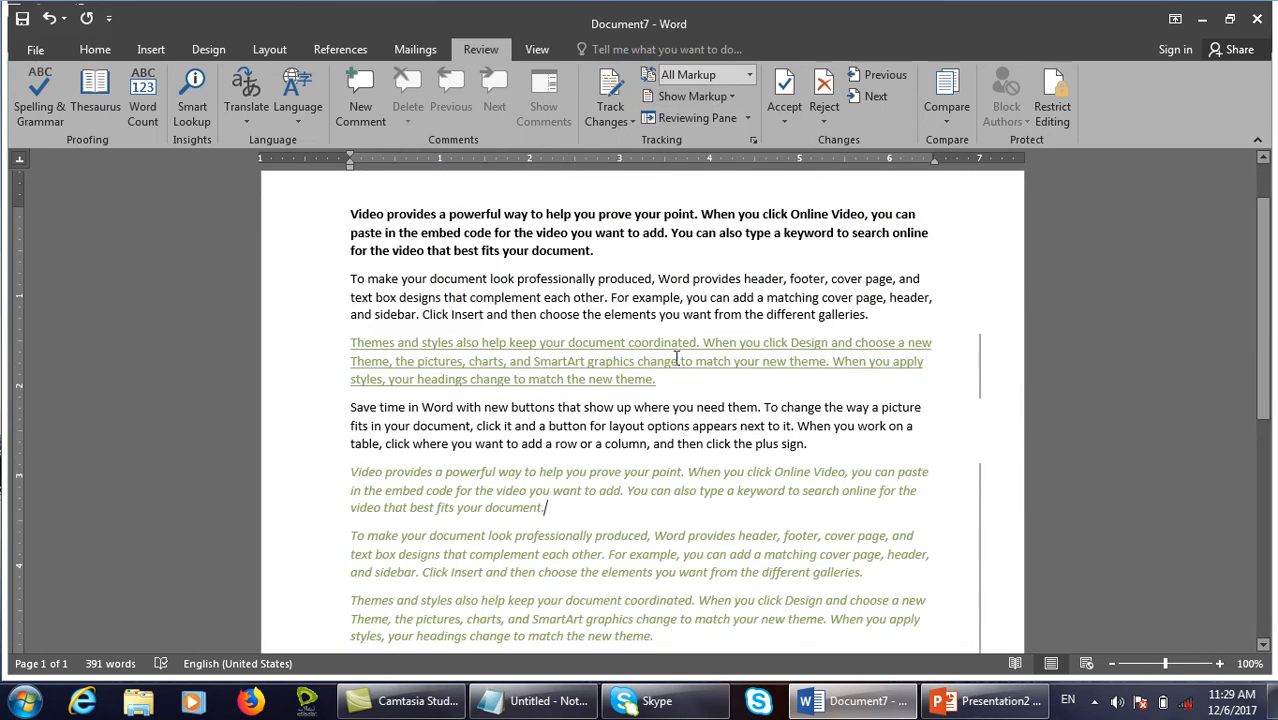
mouse_move(677, 358)
key("ctrl+z")
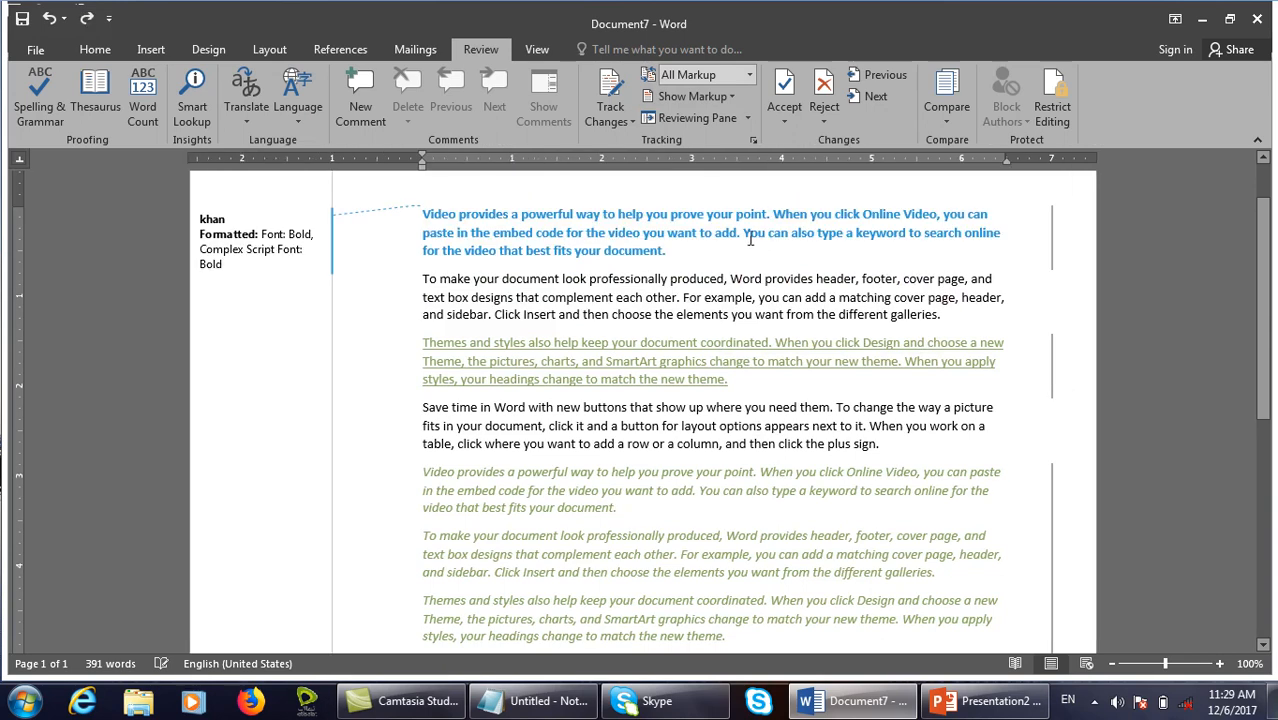
Close Document7 without saving and create a new blank document.
key("ctrl+w")
key("n")
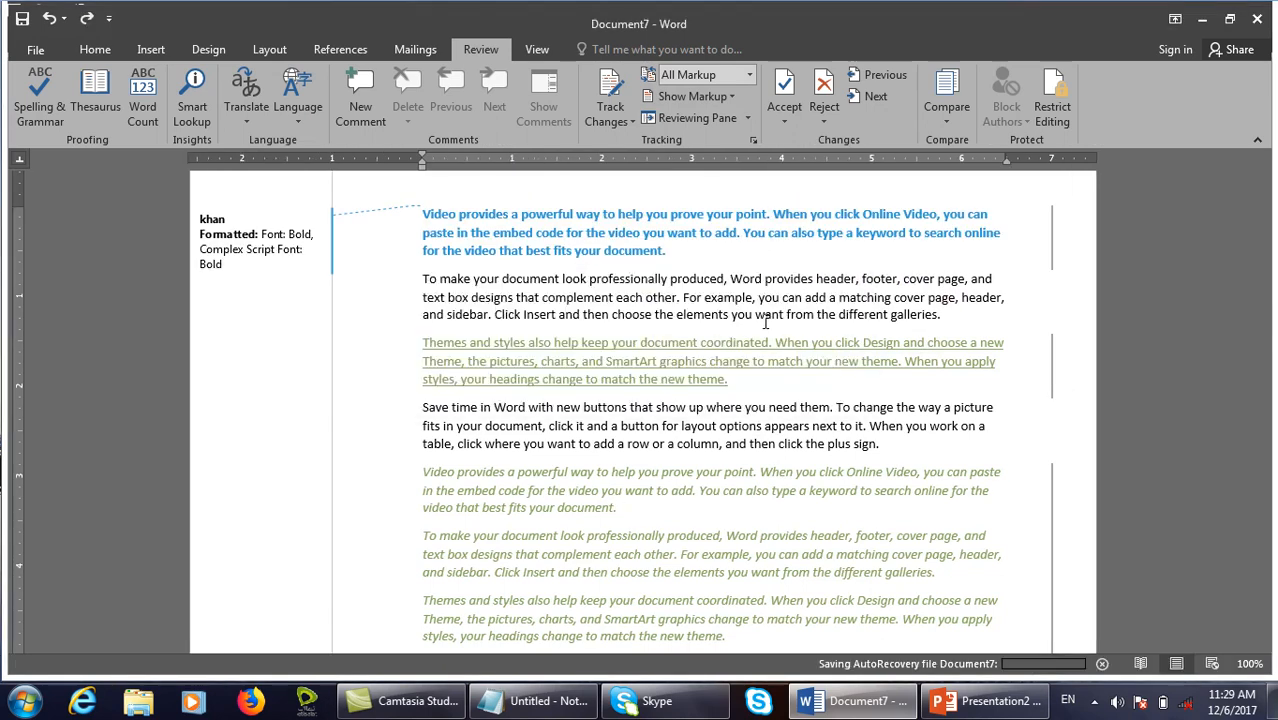
key("ctrl+n")
Generate =rand() sample paragraphs, turn on Track Changes, and delete the first paragraph.
type("=rand()")
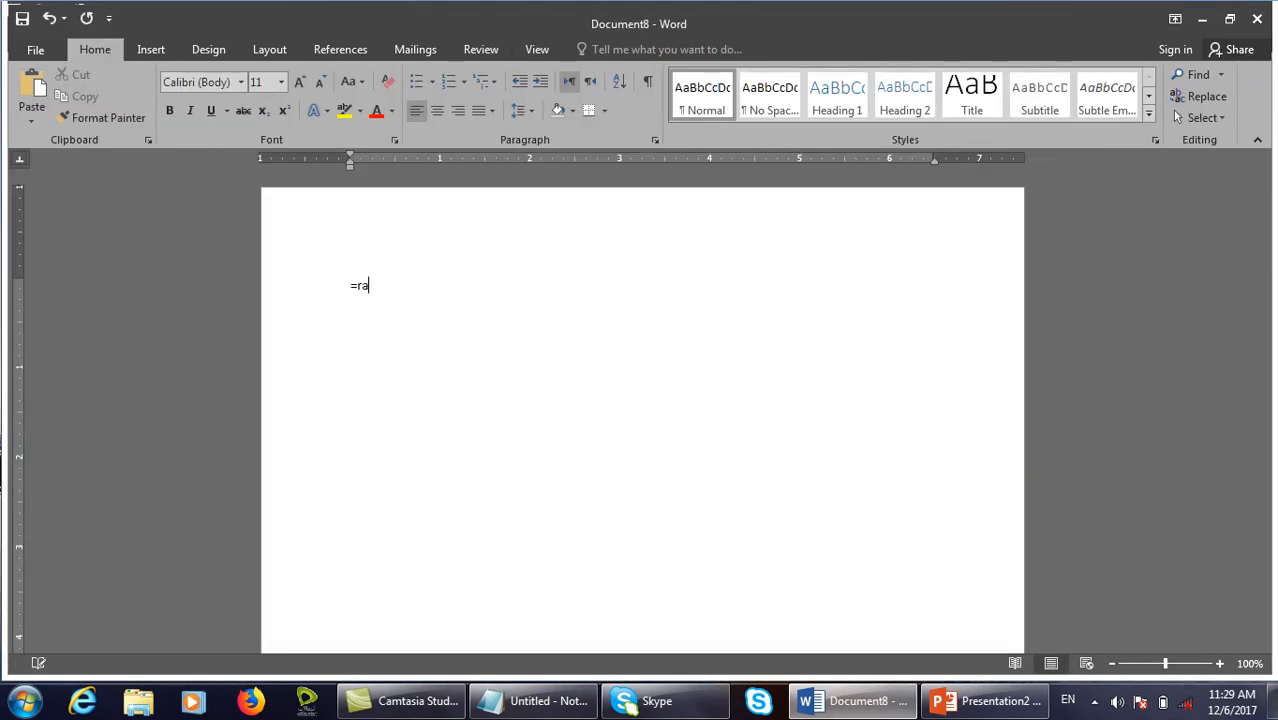
key("Return")
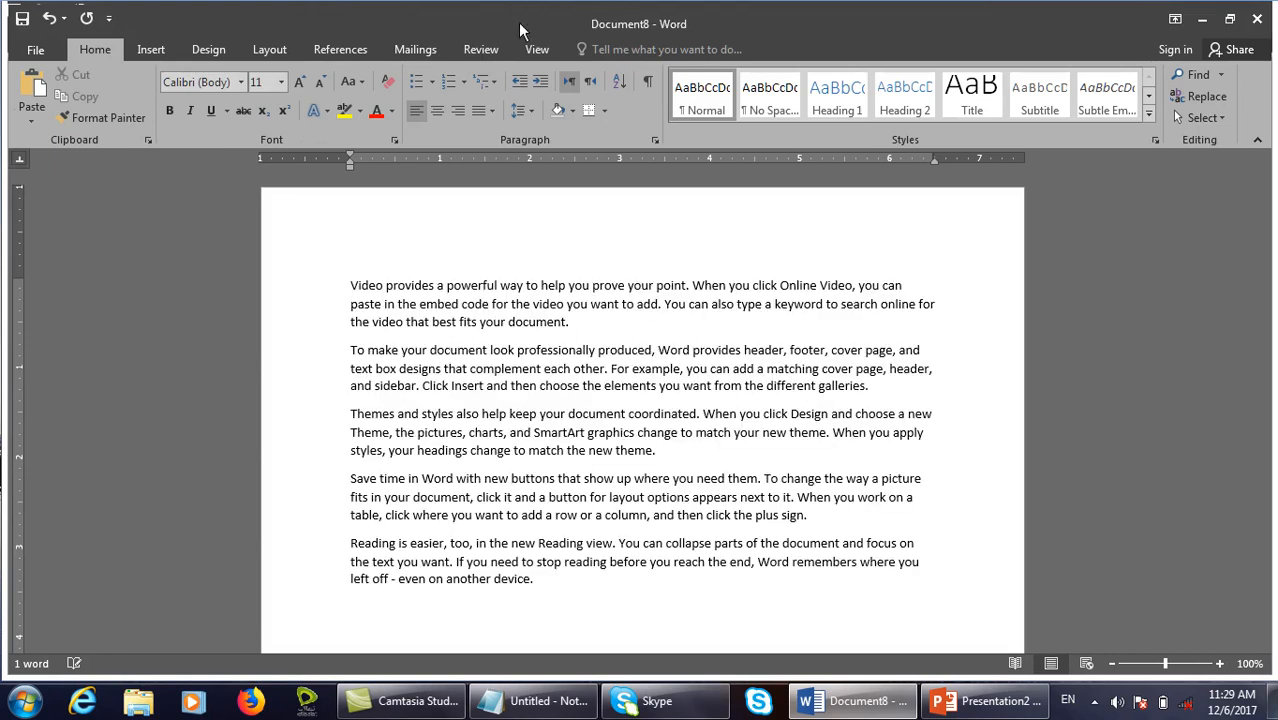
left_click(480, 49)
left_click(612, 120)
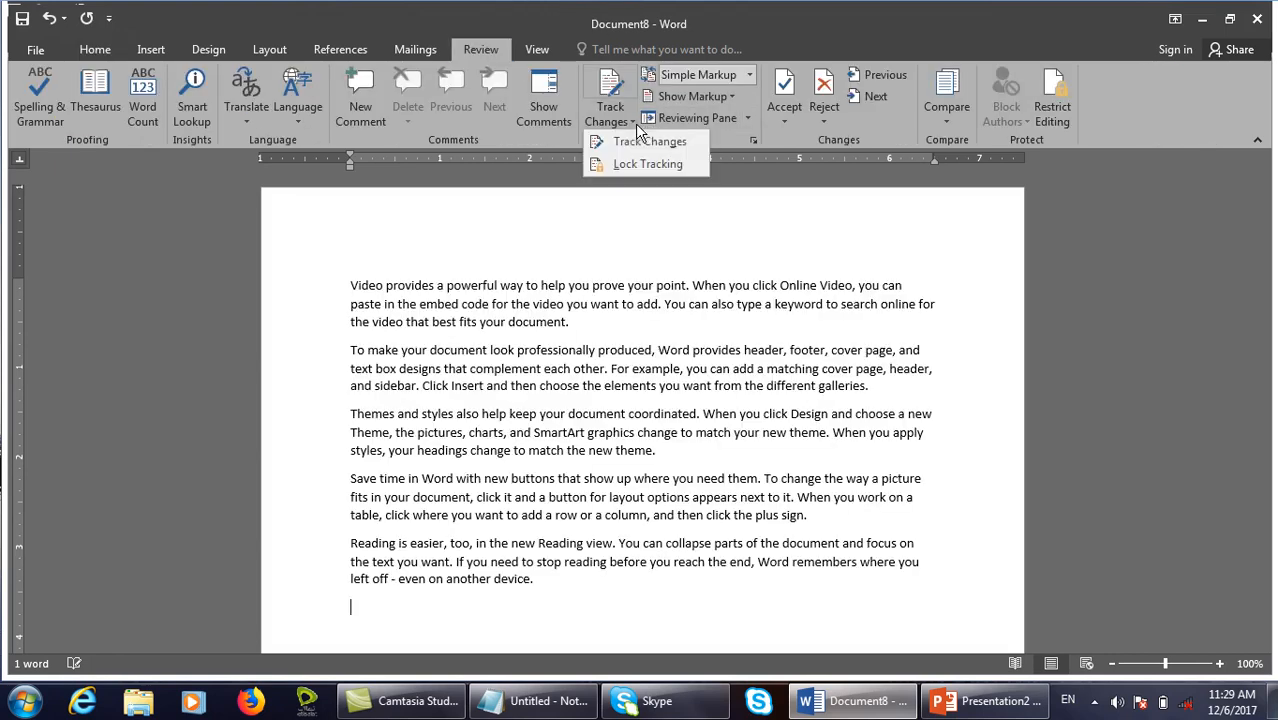
left_click(618, 143)
left_click_drag(596, 337, 345, 286)
key("Delete")
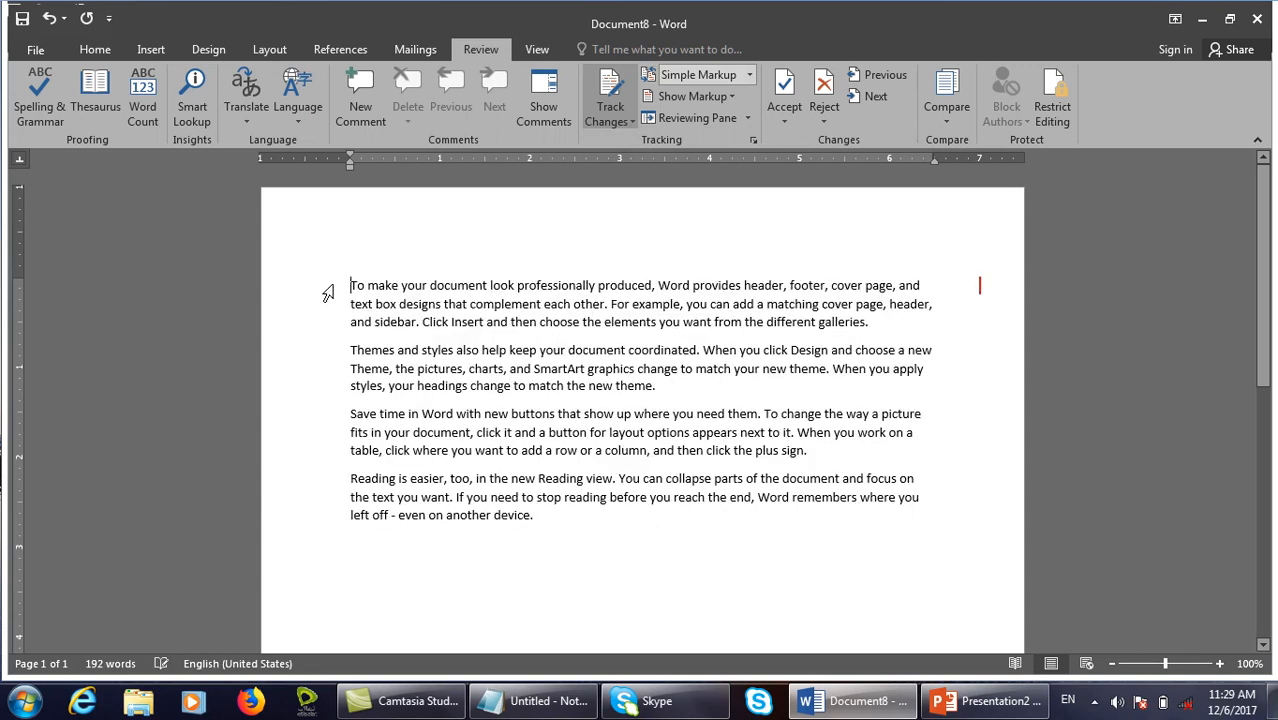
Bold the last two paragraphs and colour the Themes and styles paragraph red.
left_click_drag(536, 538, 341, 413)
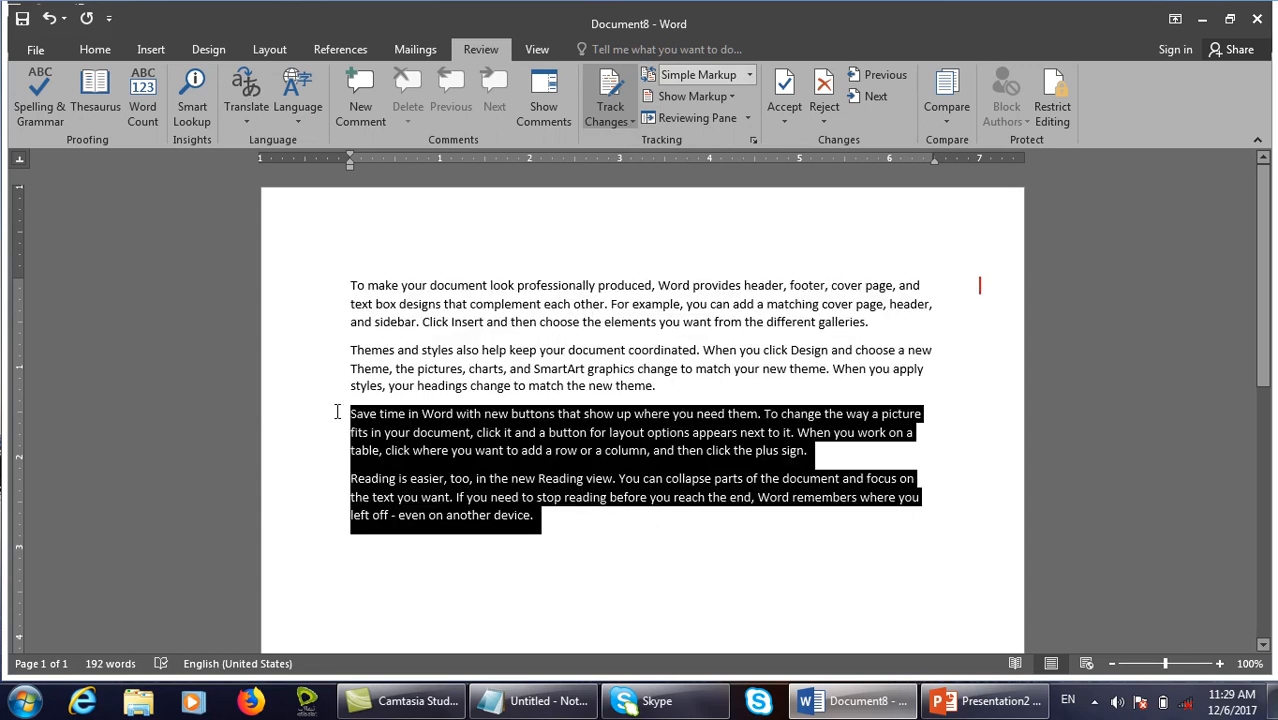
key("ctrl+b")
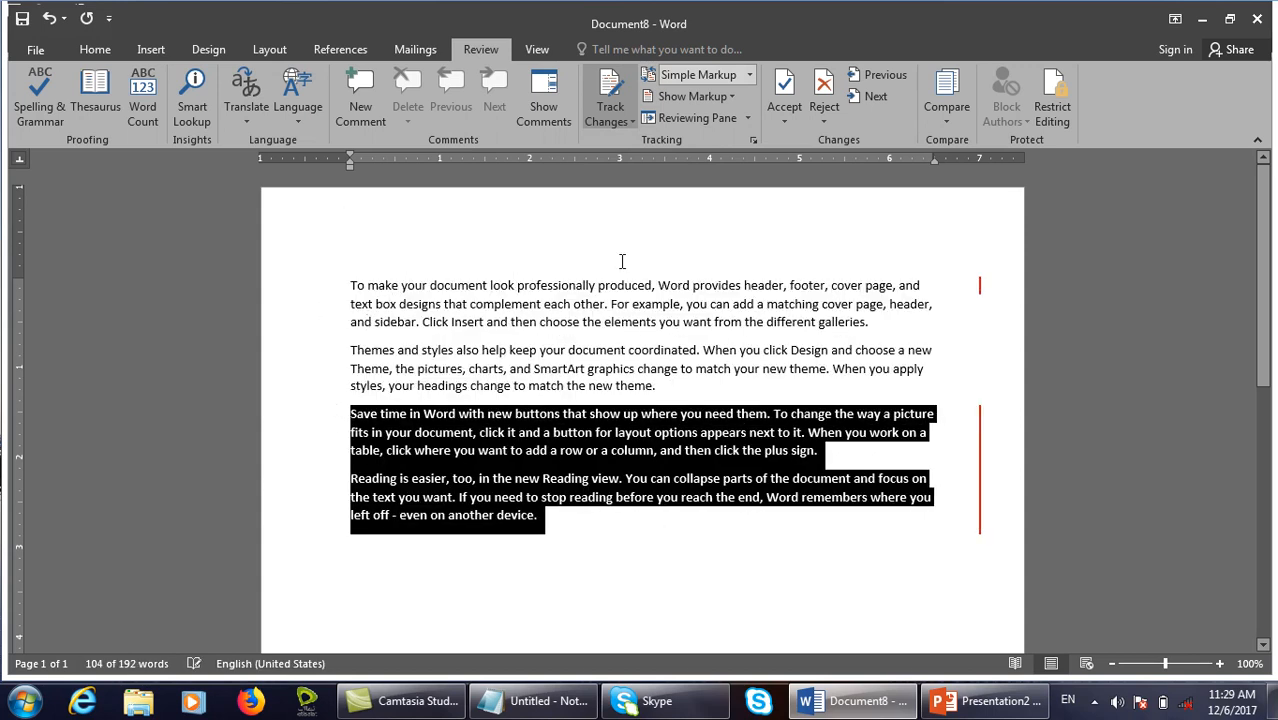
left_click_drag(695, 372, 451, 321)
left_click(673, 382)
left_click_drag(673, 382, 350, 350)
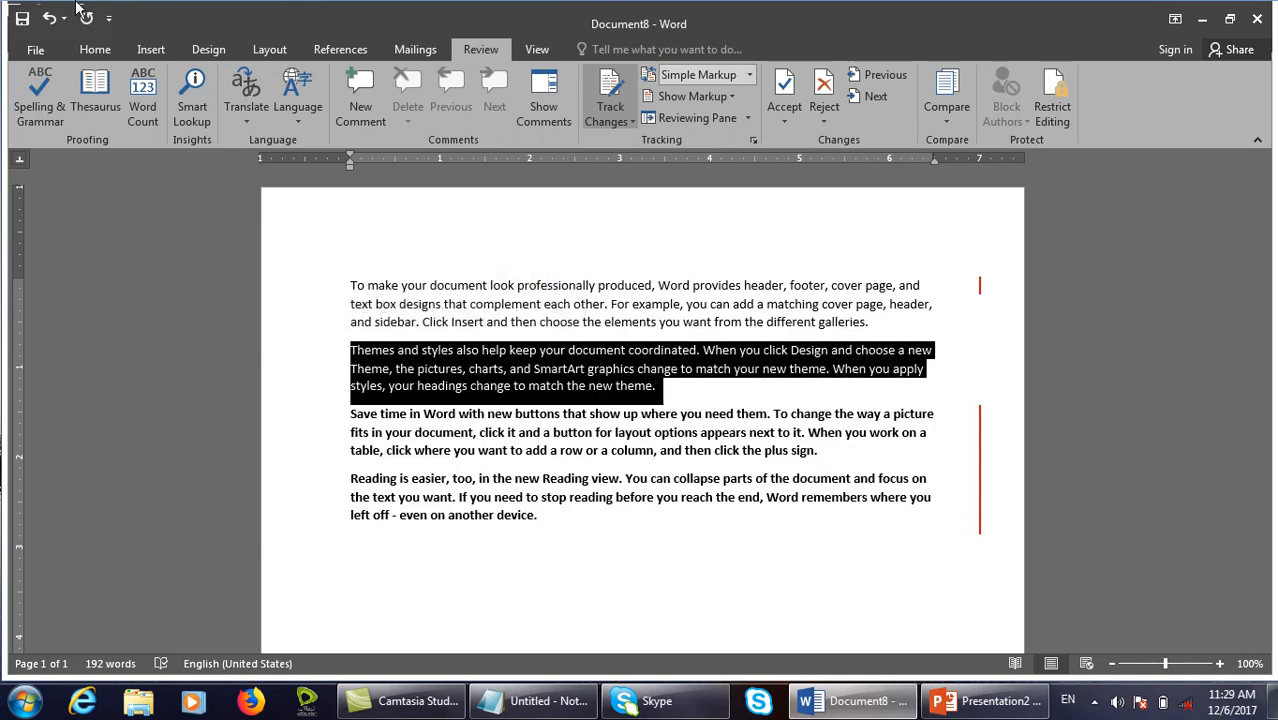
left_click(101, 52)
left_click(377, 113)
Switch the markup view to All Markup with balloons.
left_click(481, 49)
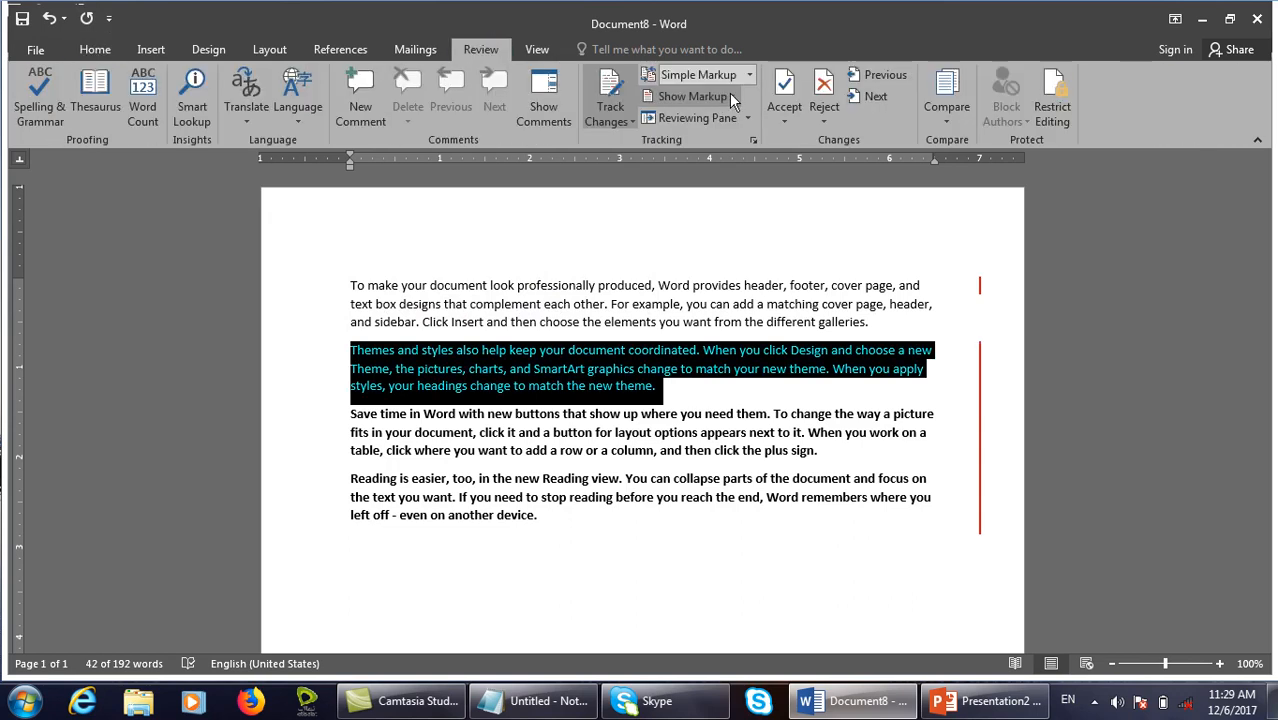
left_click(720, 75)
left_click(729, 117)
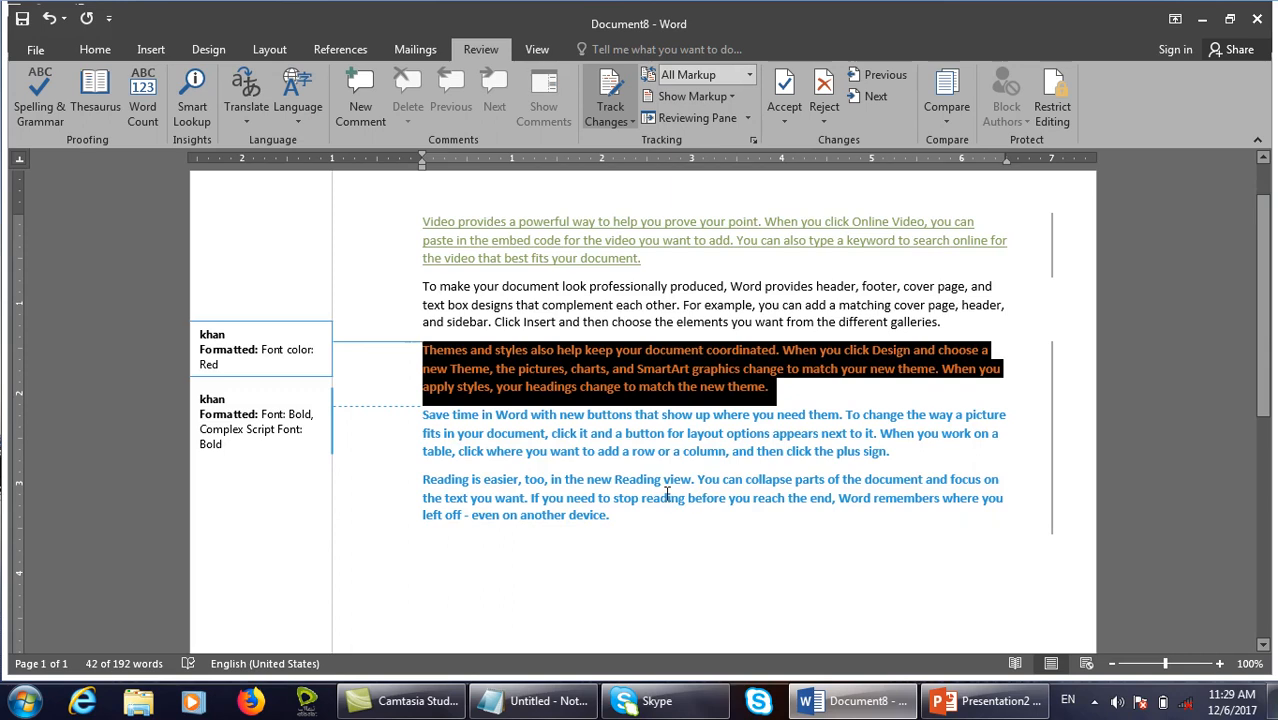
left_click(734, 227)
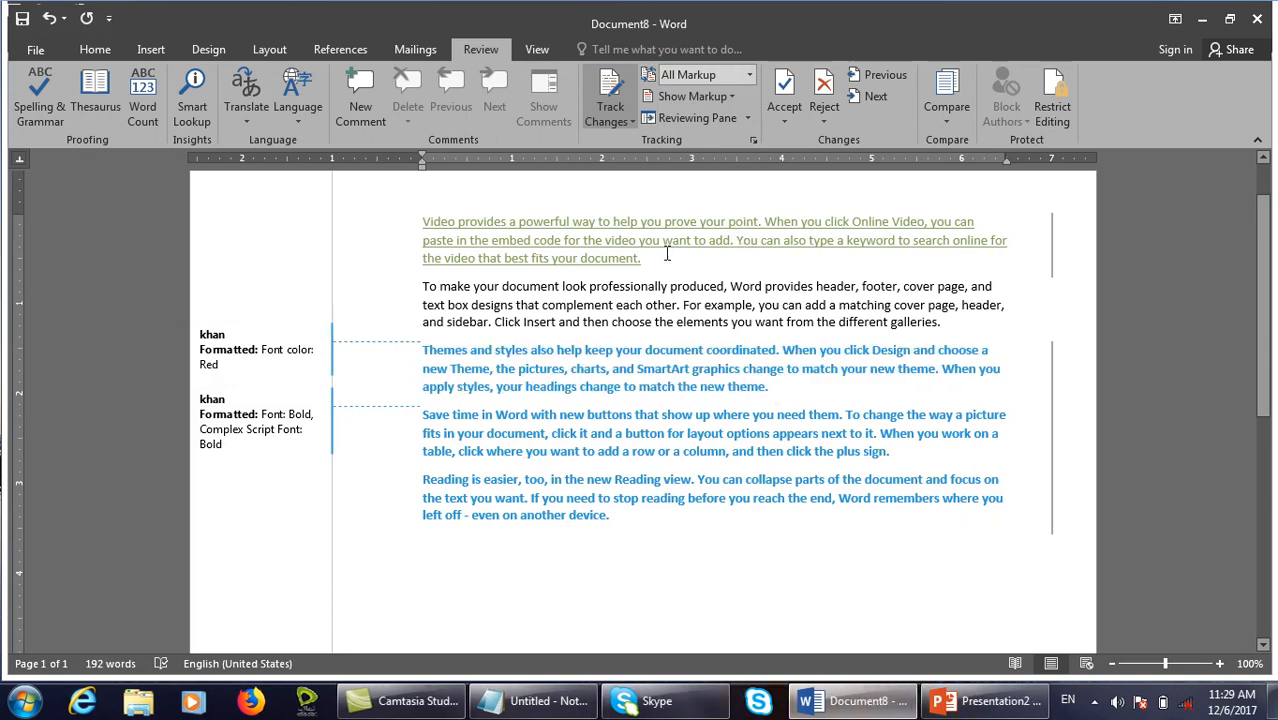
scroll(667, 254, "up", 1)
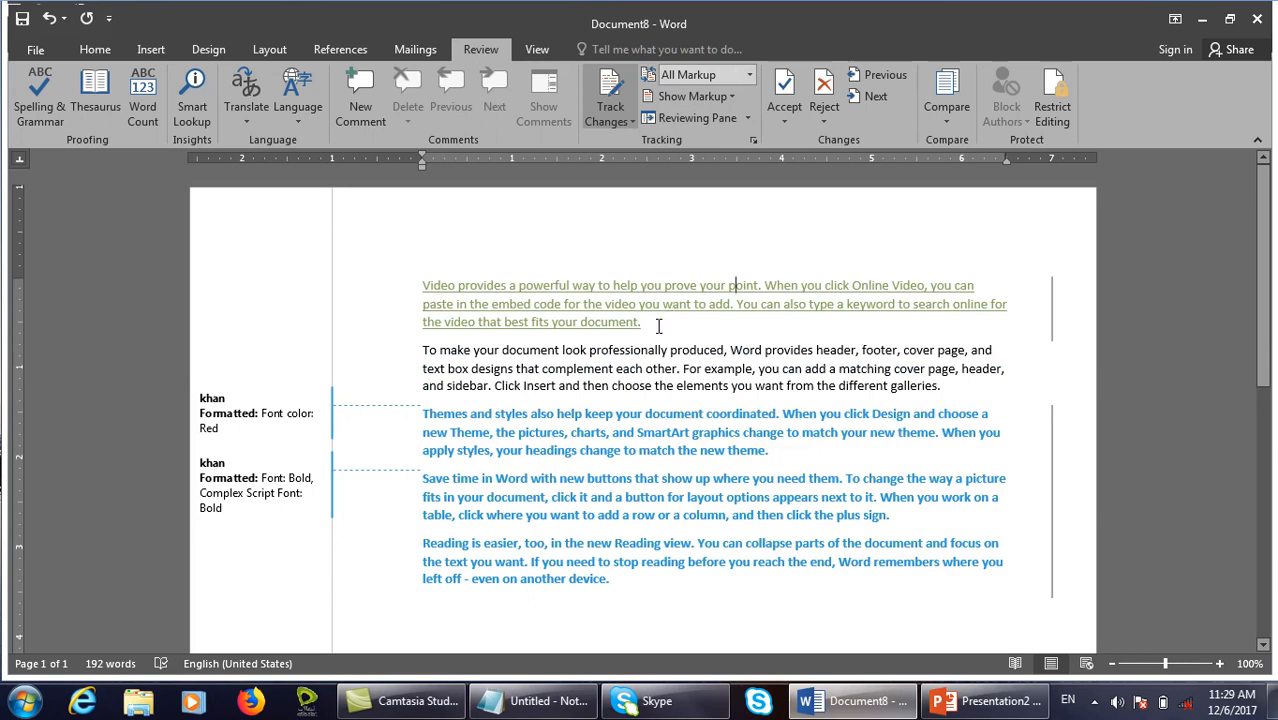
left_click(732, 95)
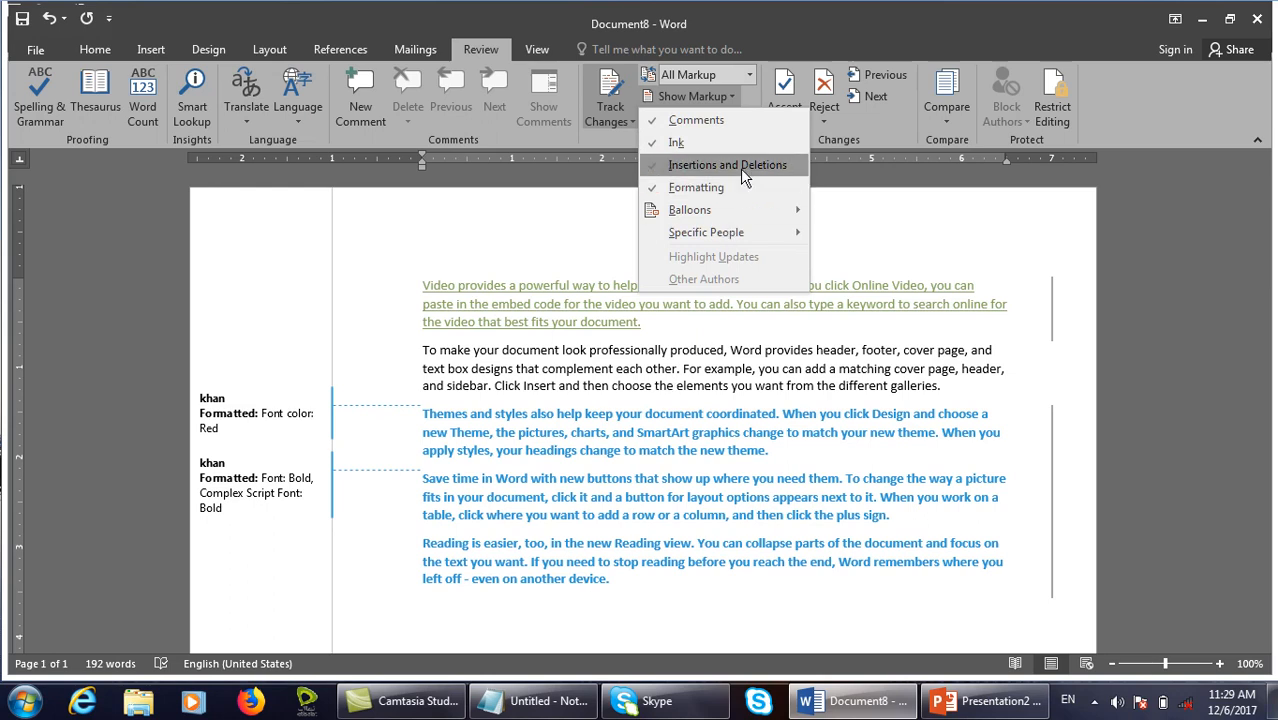
left_click(740, 168)
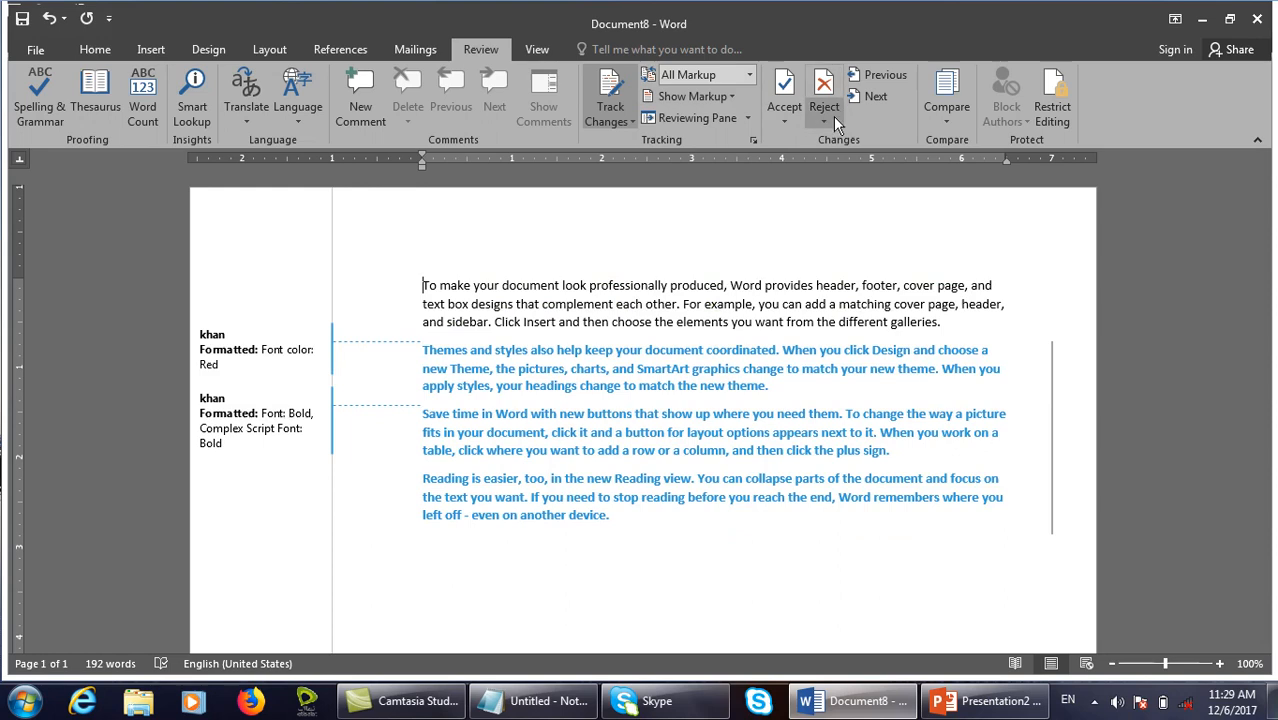
left_click(784, 112)
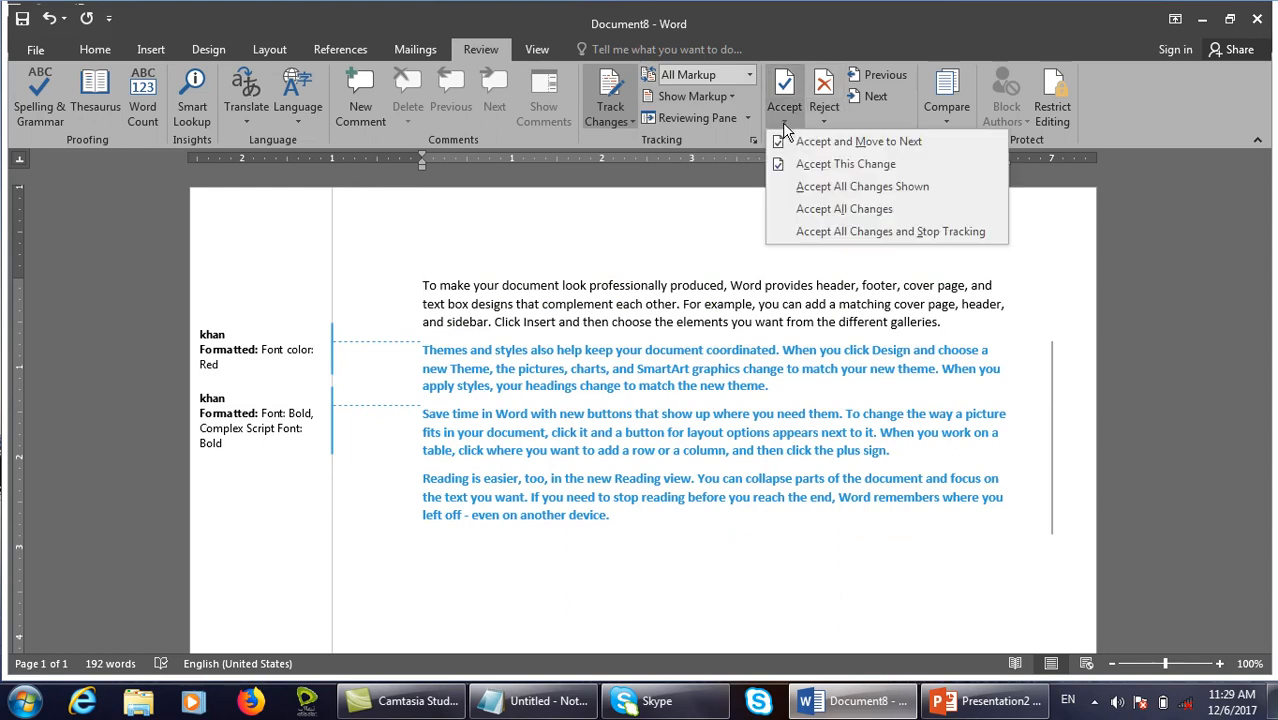
left_click(835, 189)
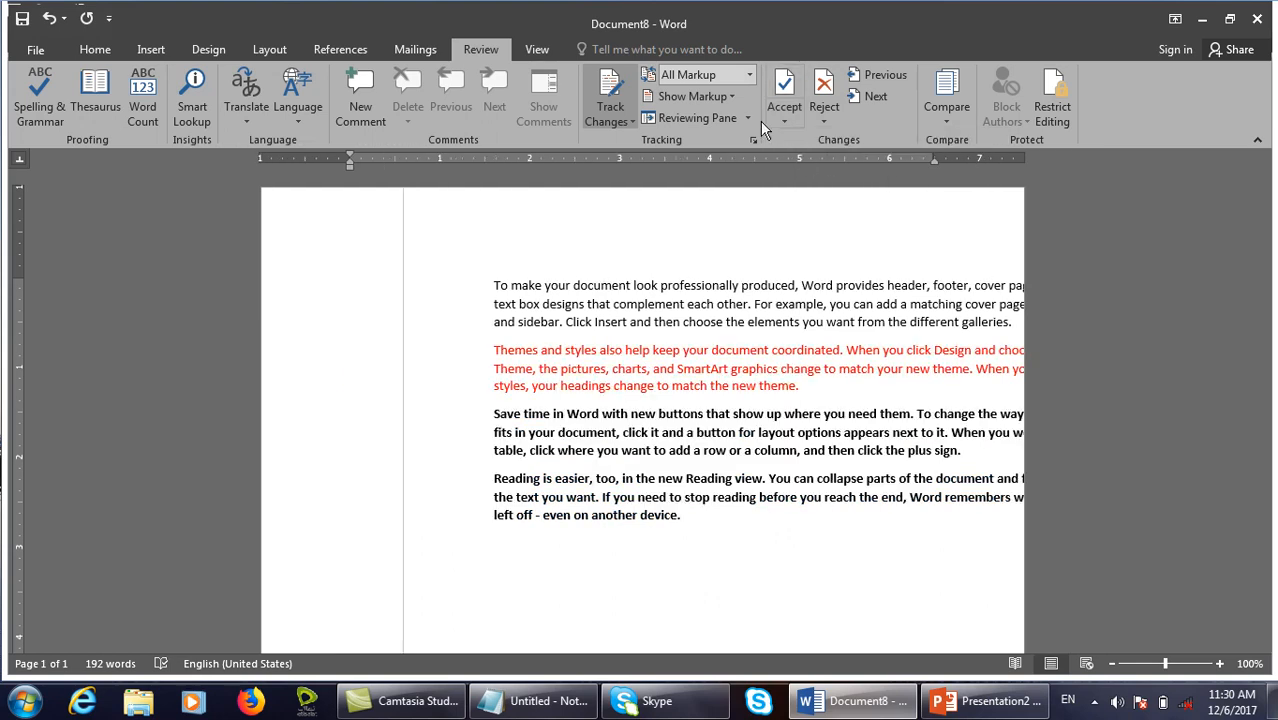
left_click(726, 92)
left_click(729, 165)
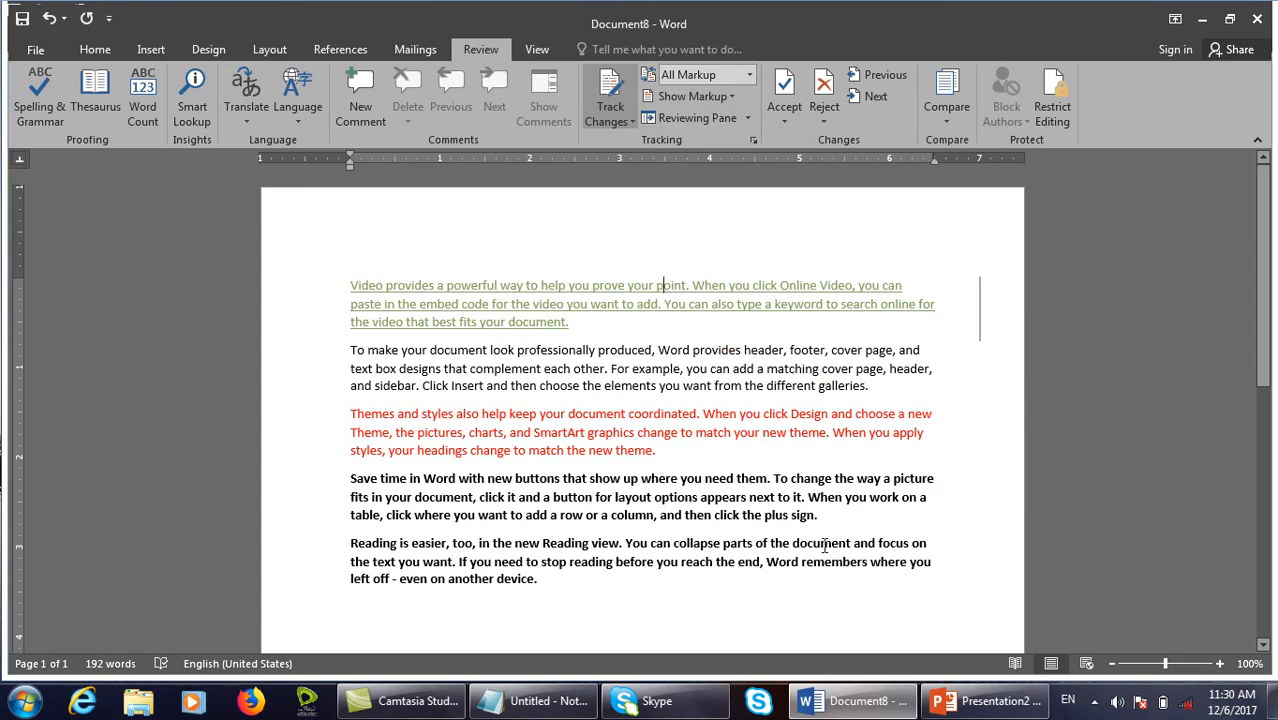
left_click(826, 116)
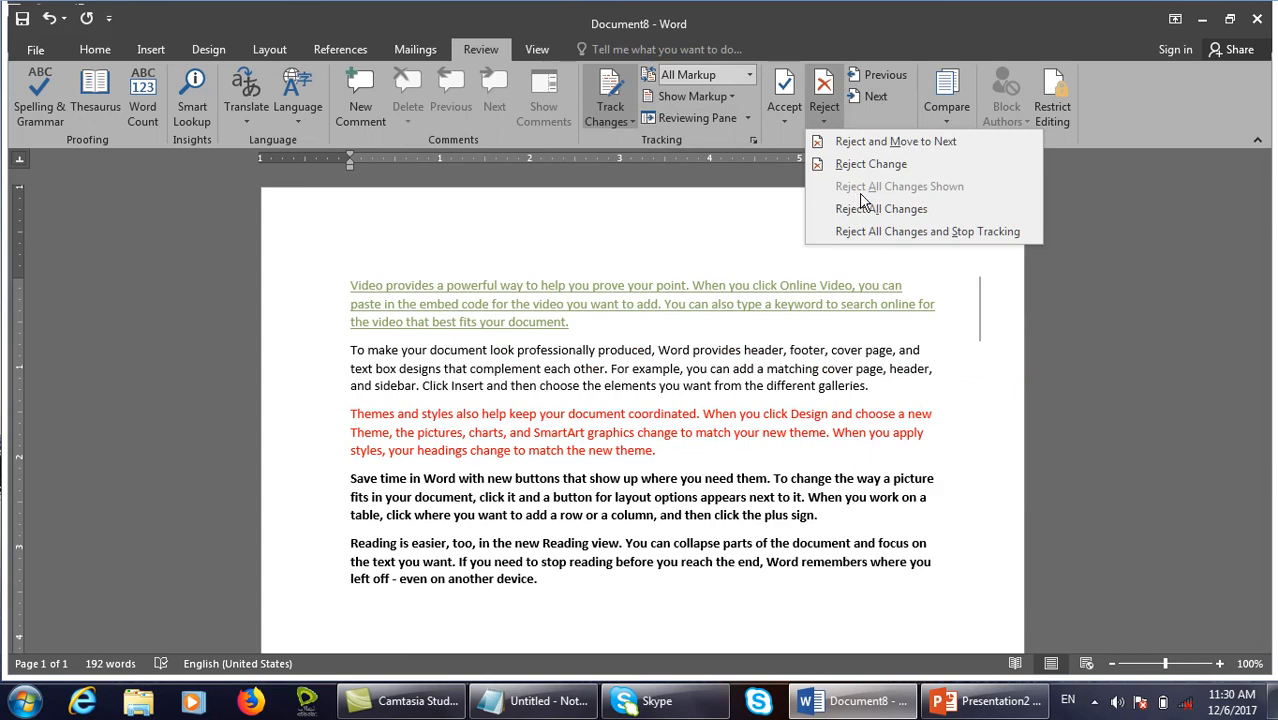
left_click(722, 340)
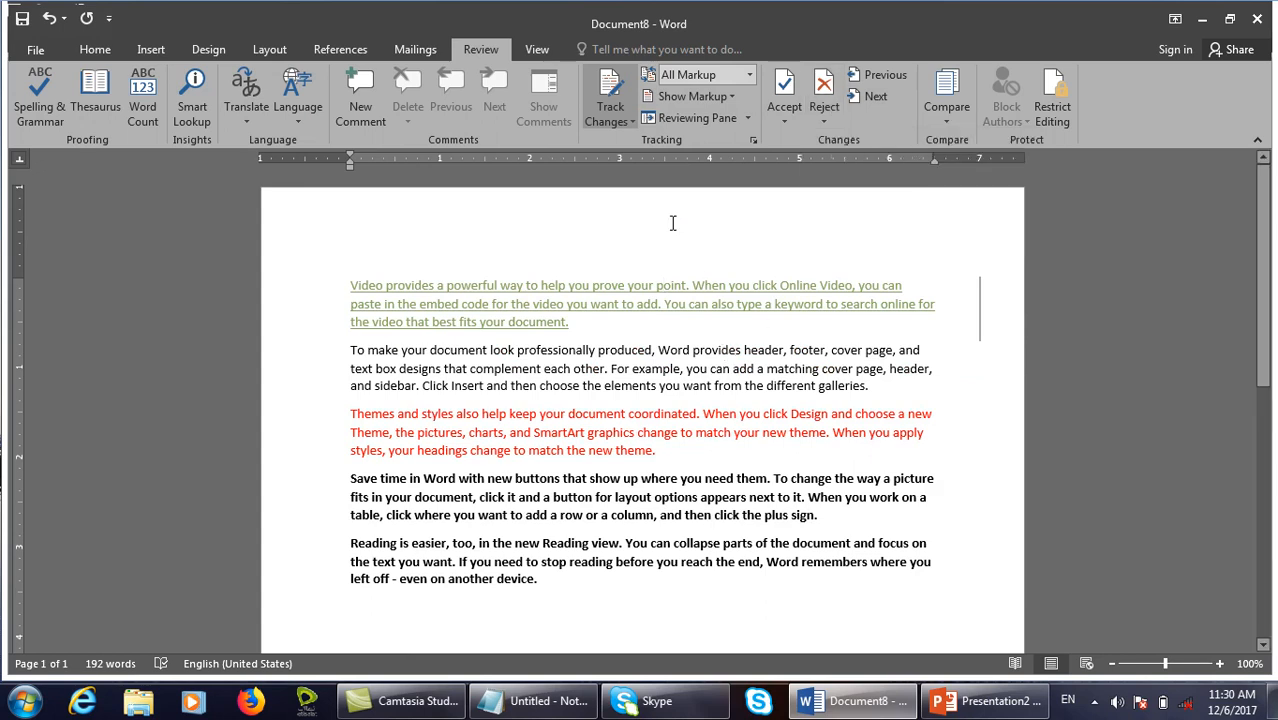
key("ctrl+z")
key("ctrl+z")
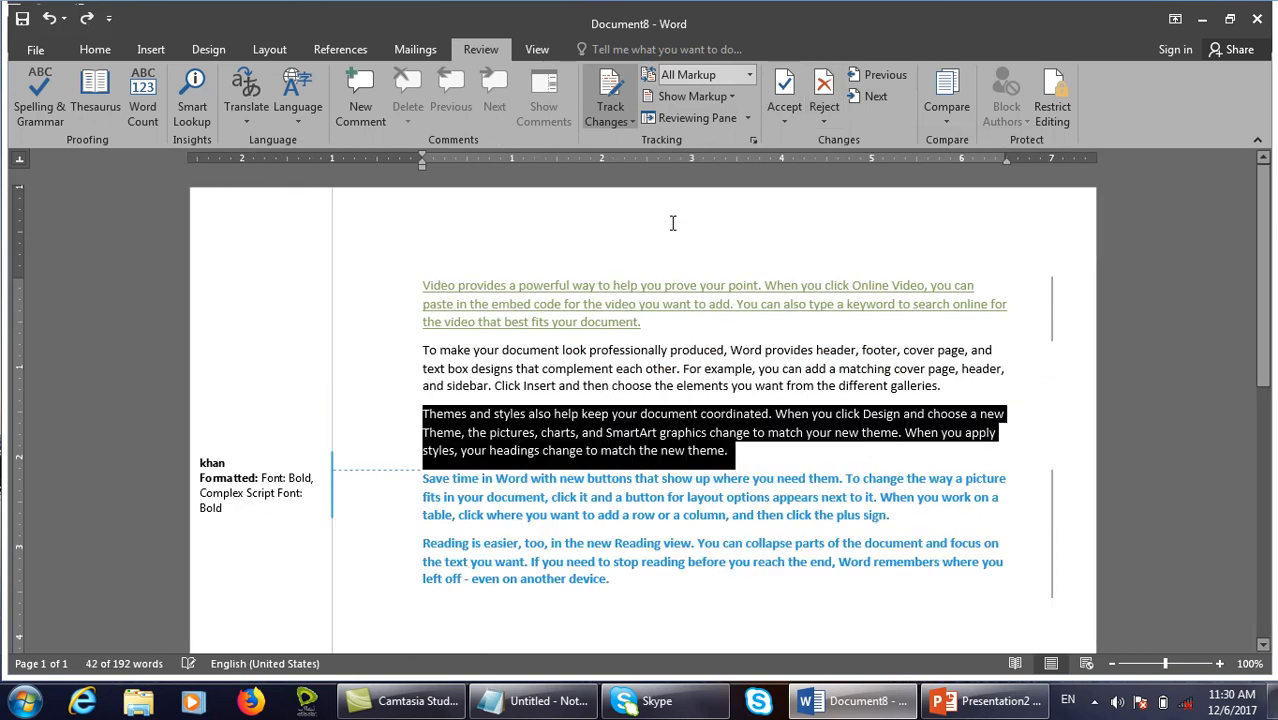
key("ctrl+y")
left_click(696, 305)
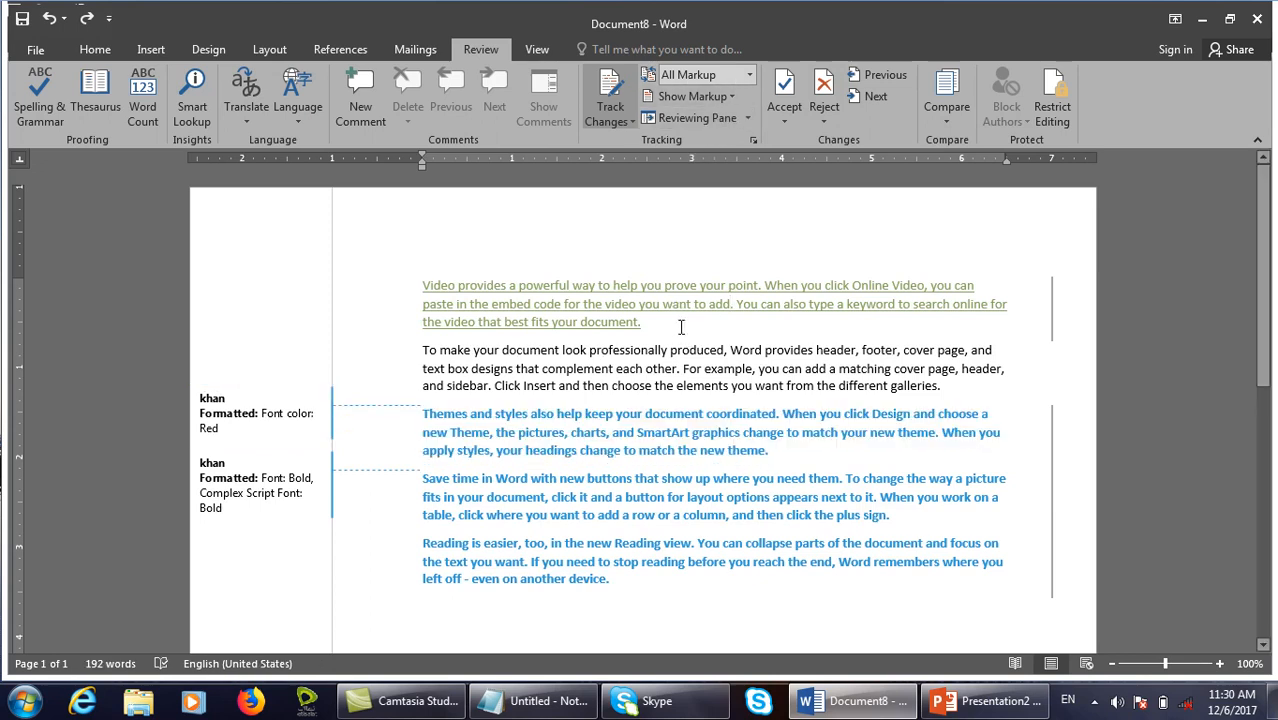
Hide insertion and deletion markup, reject all changes shown, then show that markup again.
left_click(724, 96)
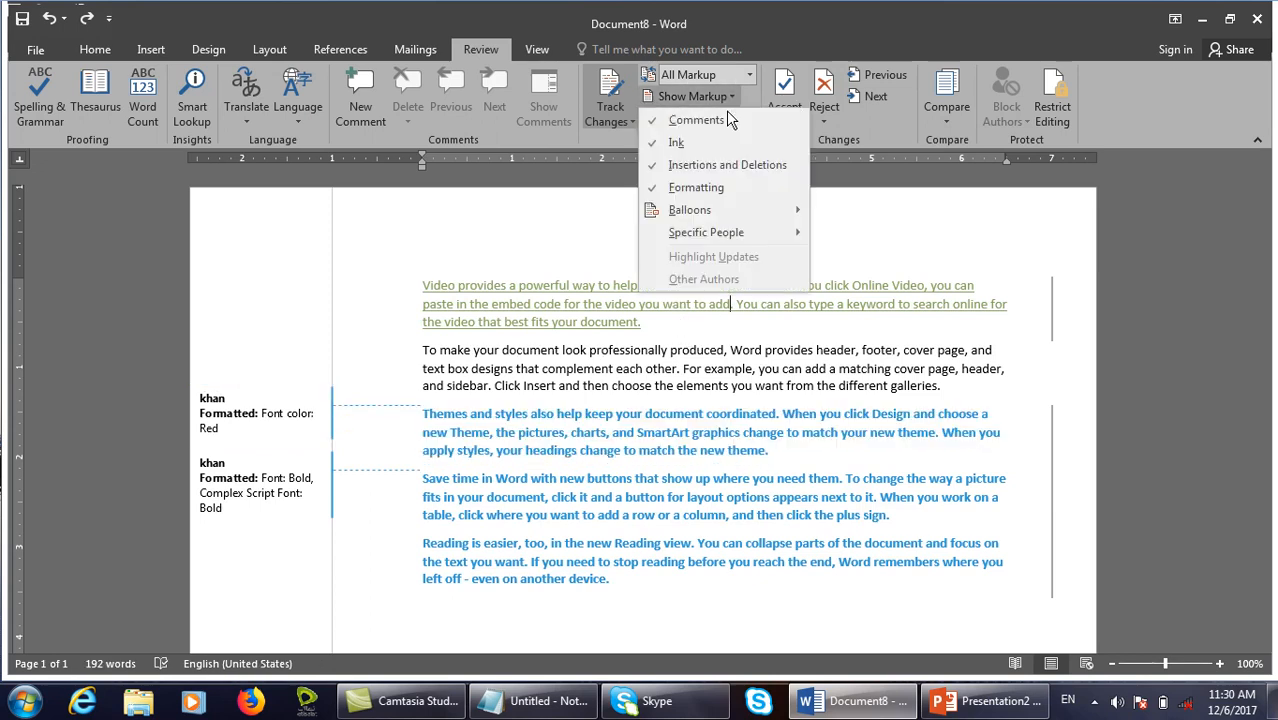
left_click(728, 165)
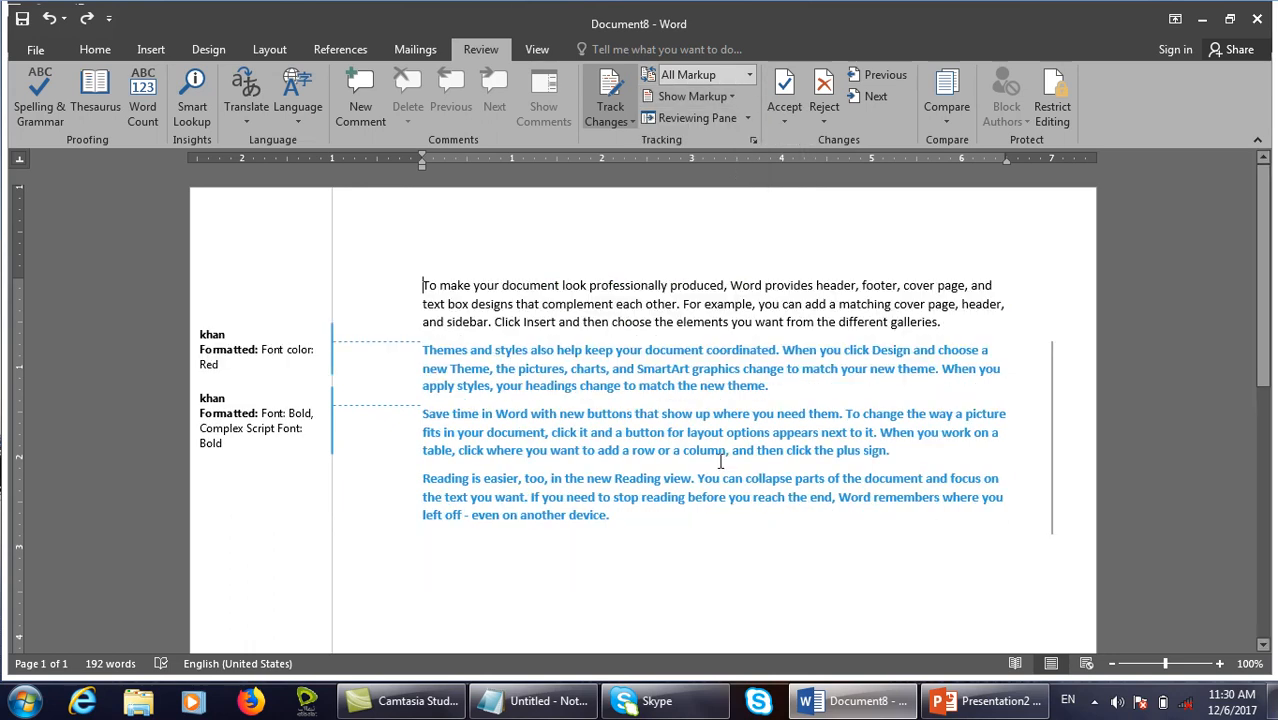
left_click(816, 112)
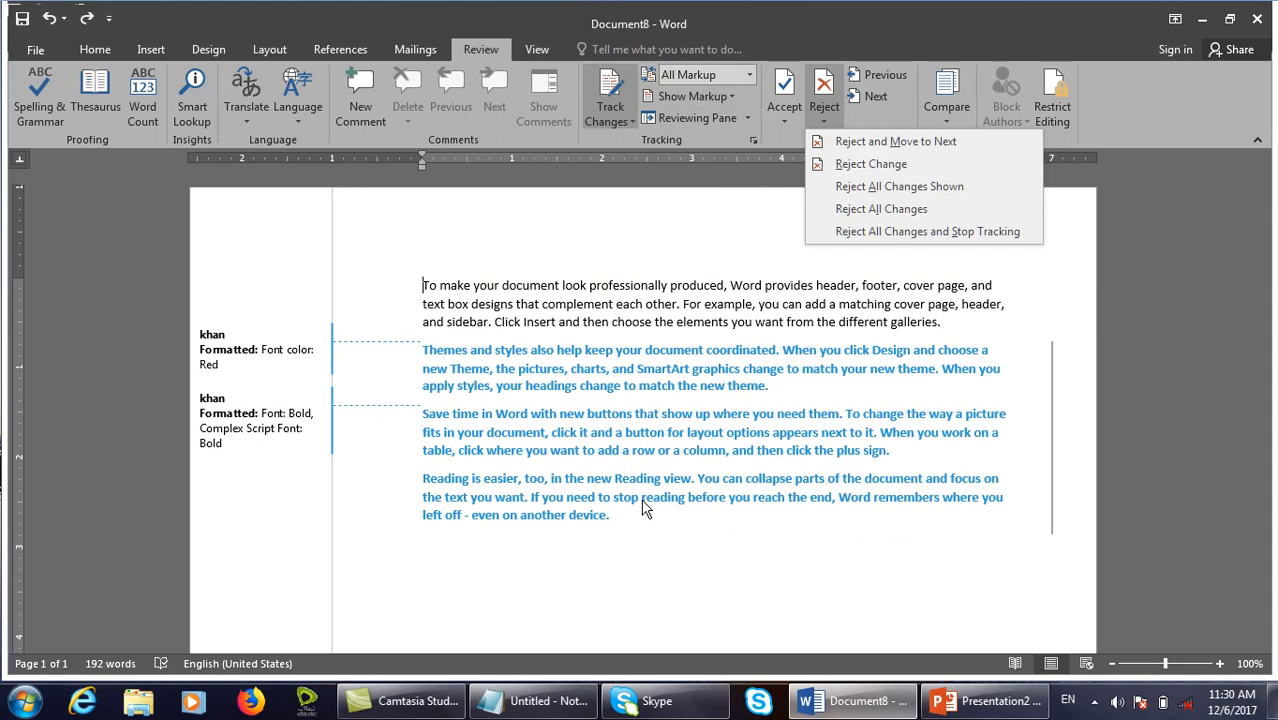
left_click(975, 190)
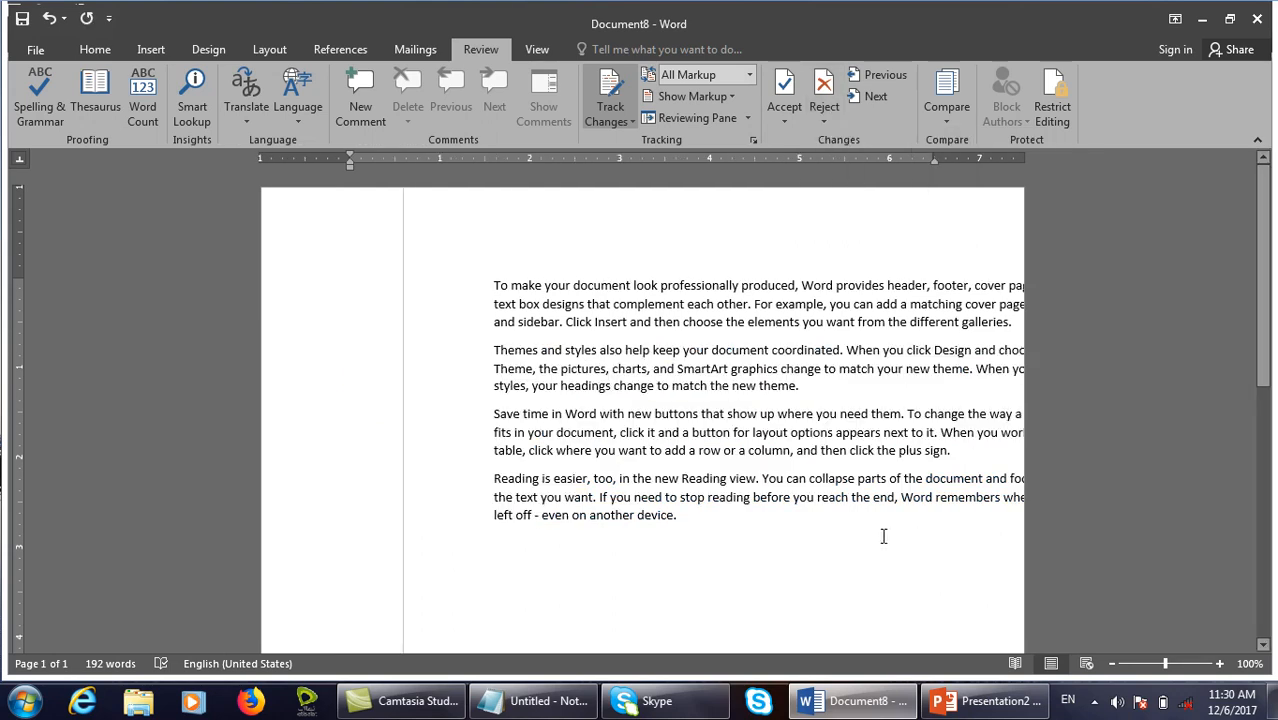
left_click(734, 97)
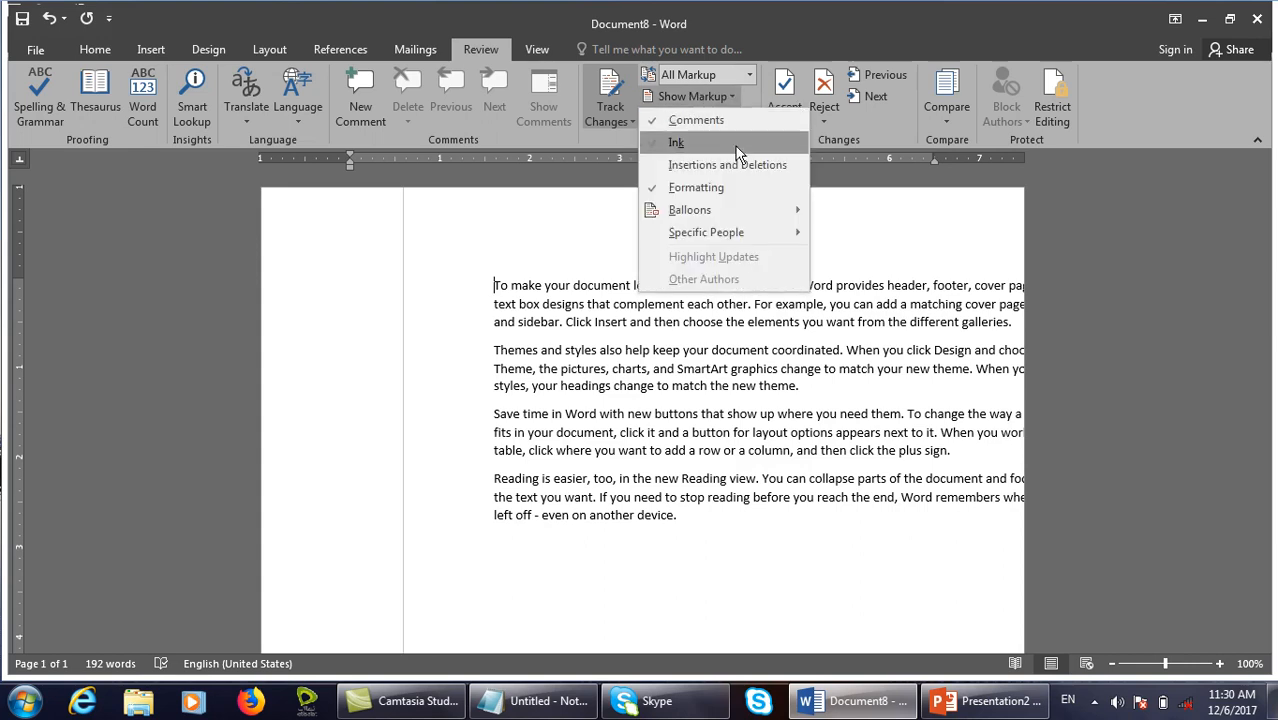
left_click(717, 176)
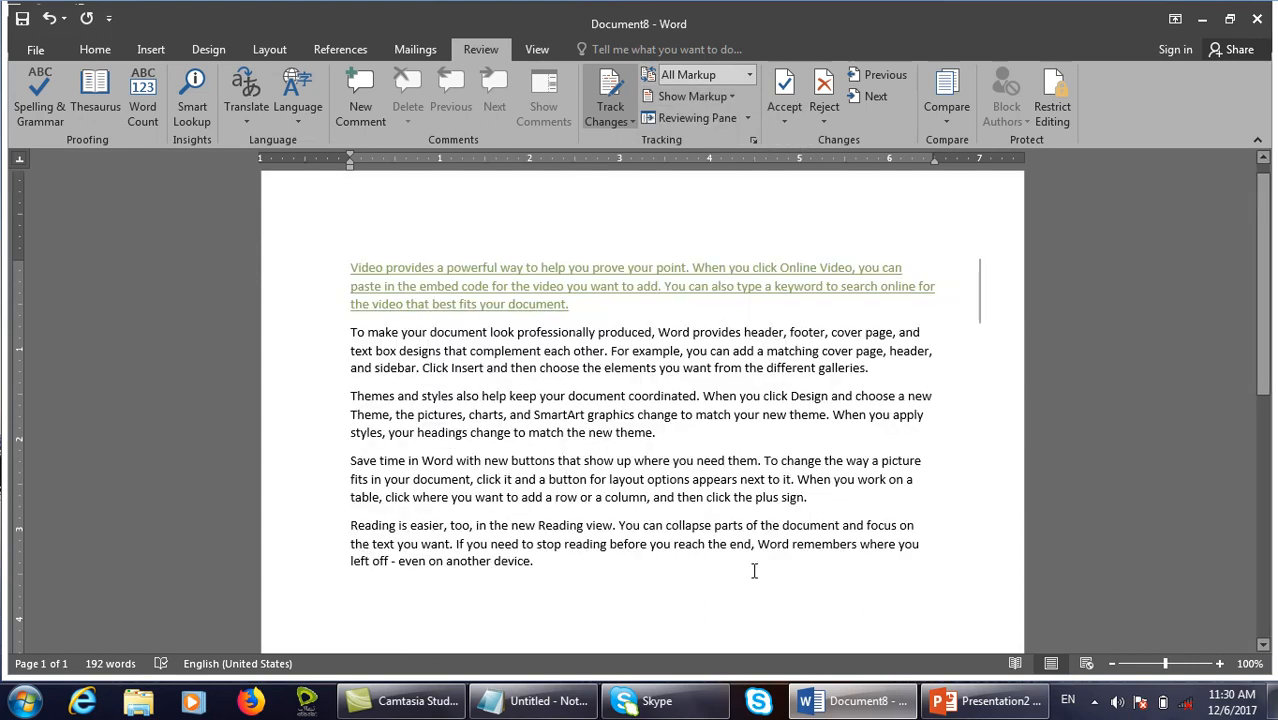
left_click(825, 118)
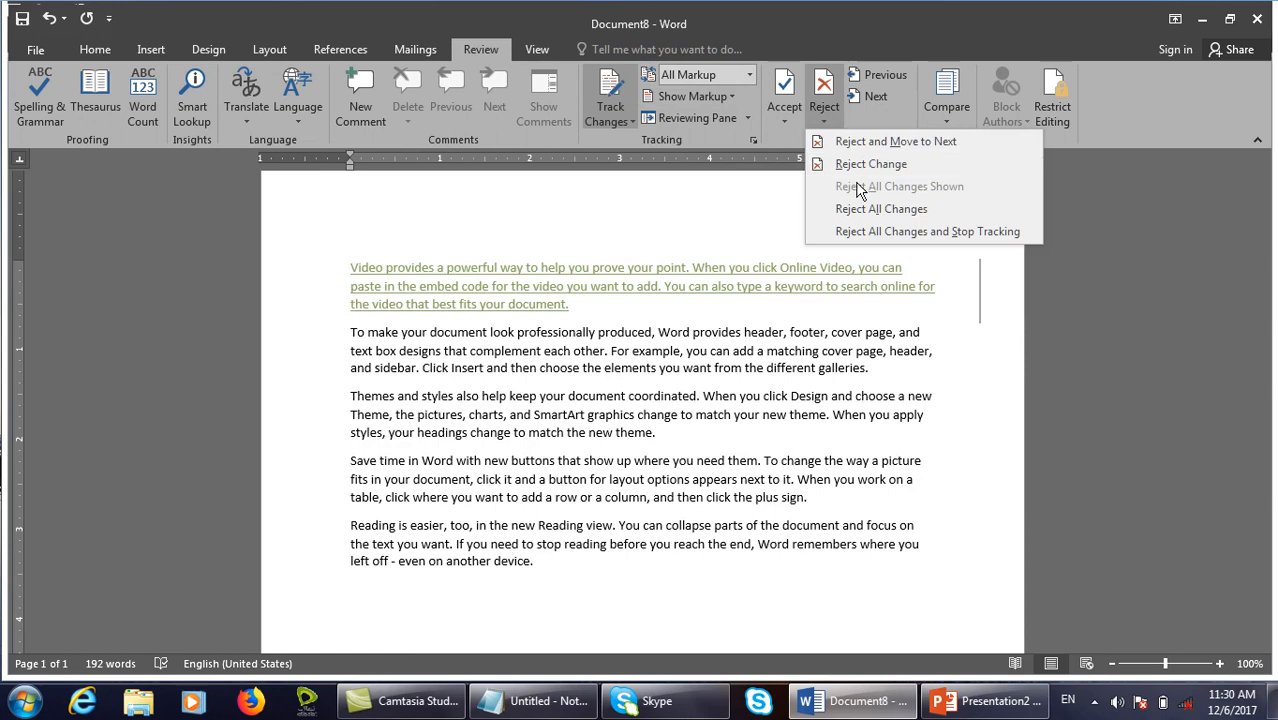
left_click(955, 375)
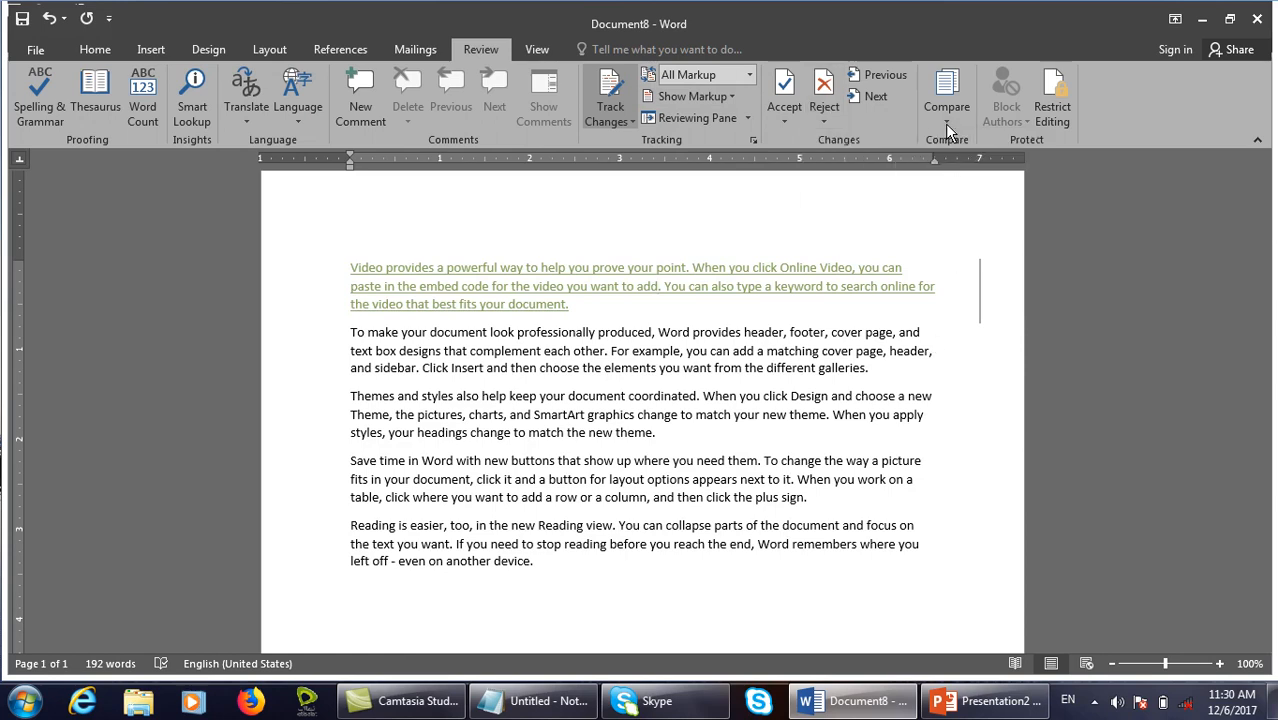
Look over the Compare menu options, dismiss them, and close Document8.
left_click(947, 128)
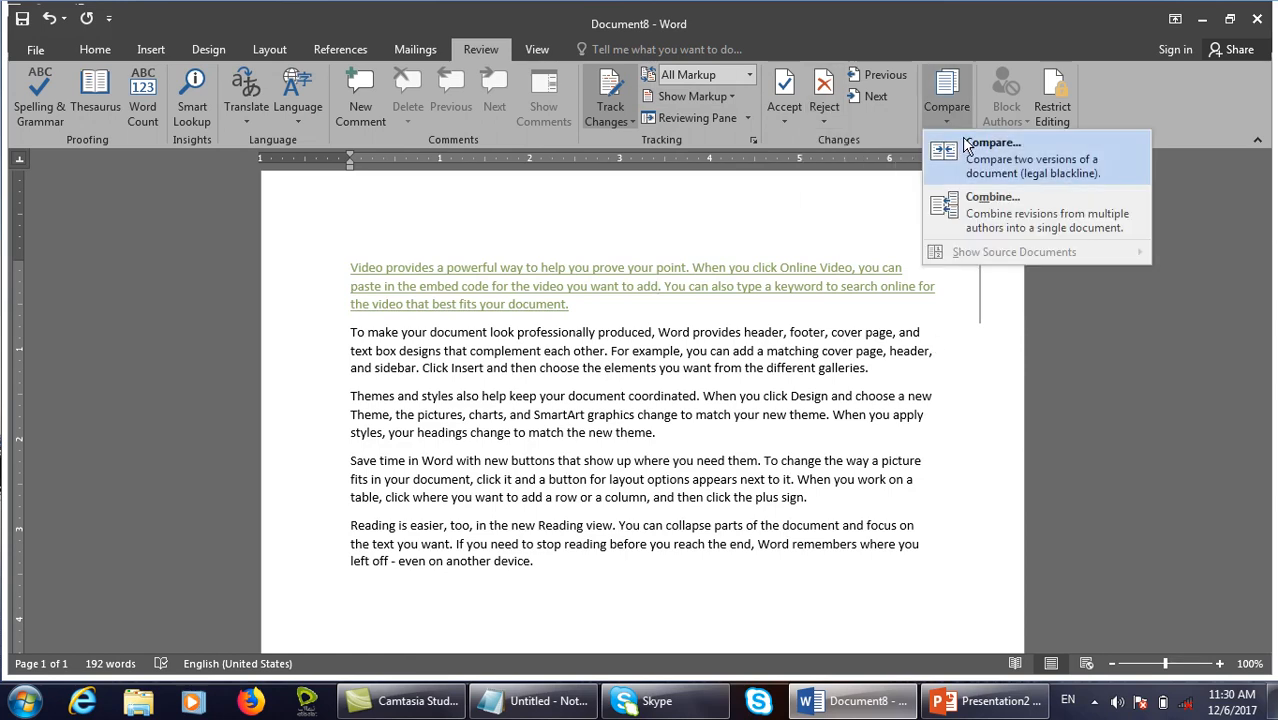
key("ctrl+shift+d")
left_click_drag(922, 153, 1144, 186)
mouse_move(926, 187)
left_mouse_down()
mouse_move(1132, 258)
mouse_move(1140, 245)
left_mouse_up()
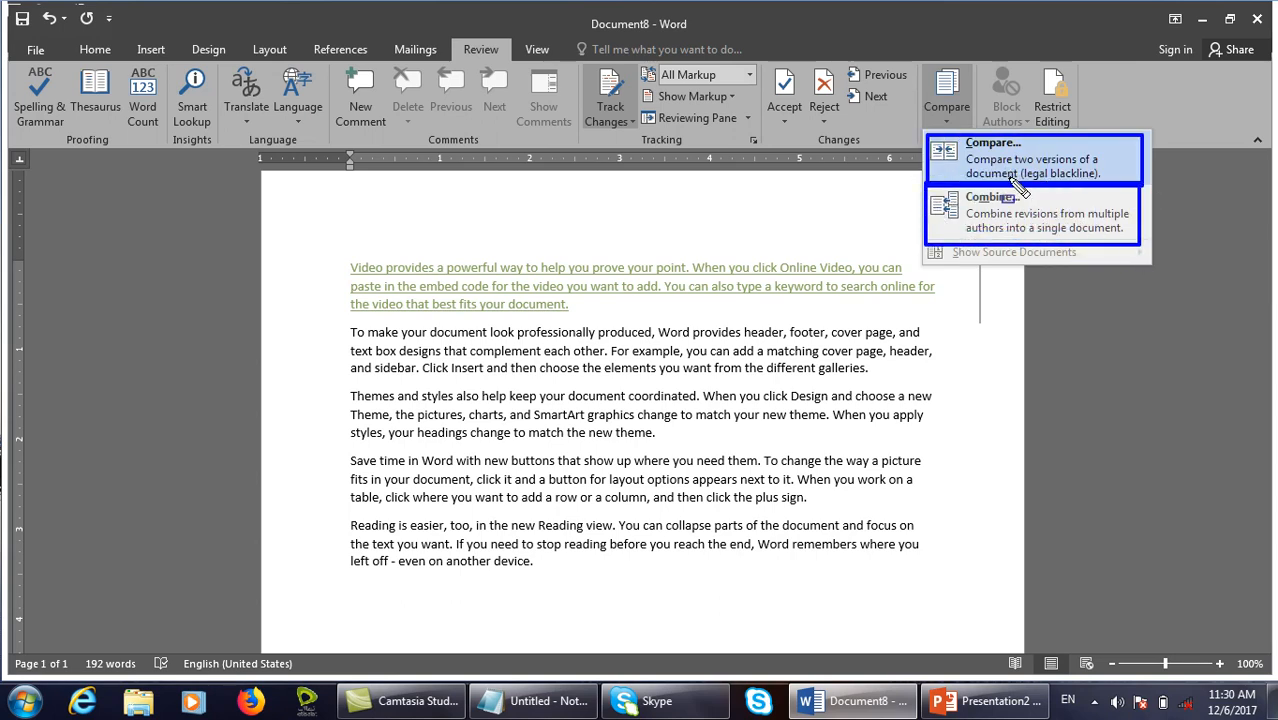
key("Escape")
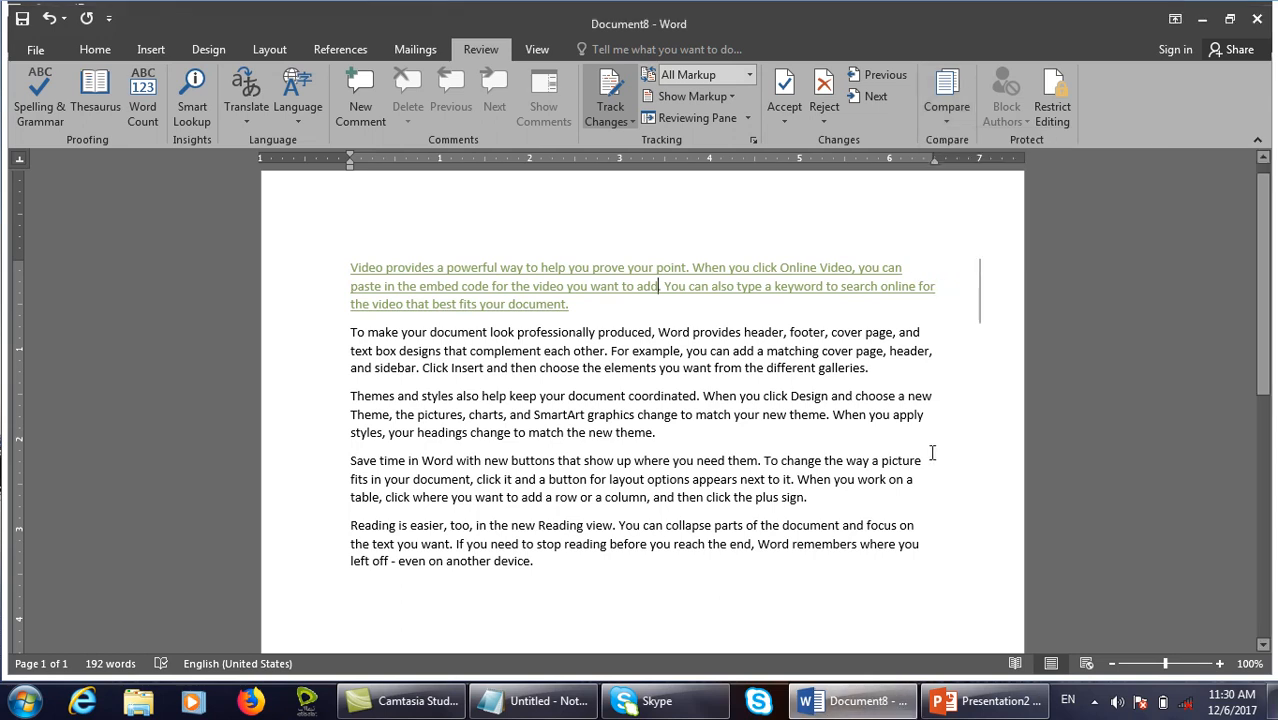
key("ctrl+w")
Discard Document8, then fill a new document with =rand() and =rand.old() sample paragraphs.
key("n")
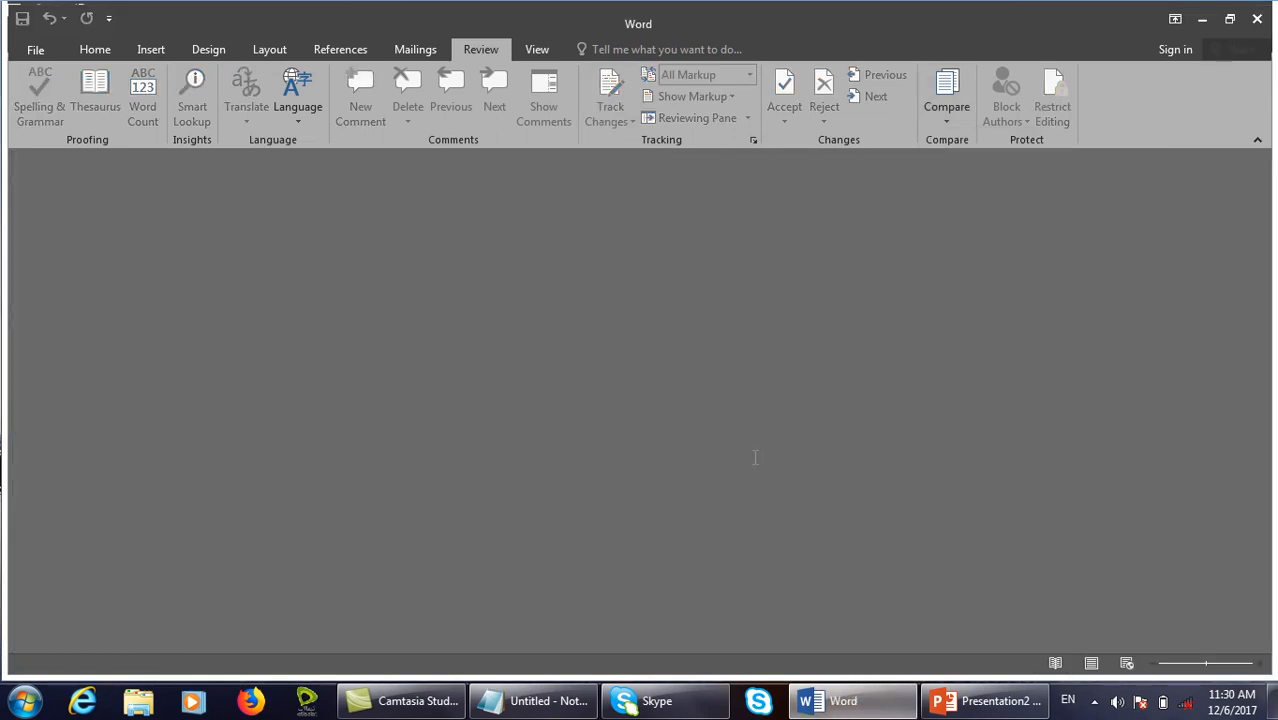
key("ctrl+n")
type("=")
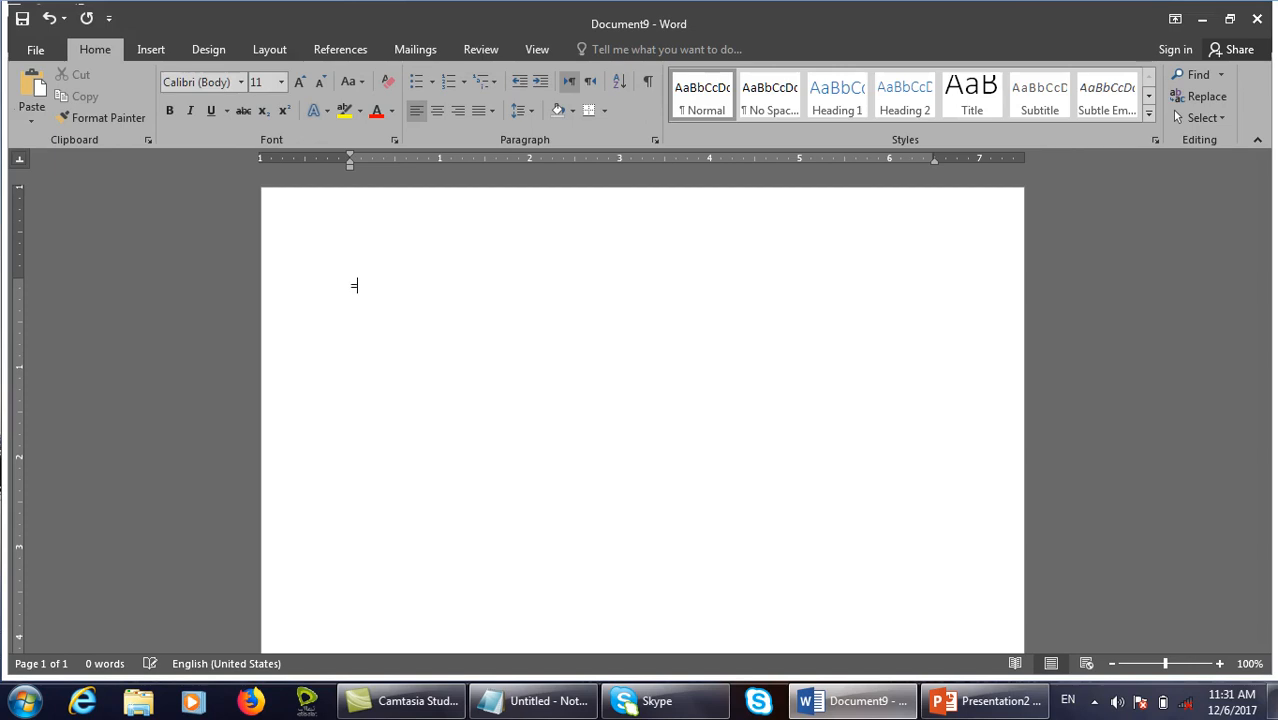
type("rand(")
key("BackSpace")
key("BackSpace")
key("BackSpace")
key("BackSpace")
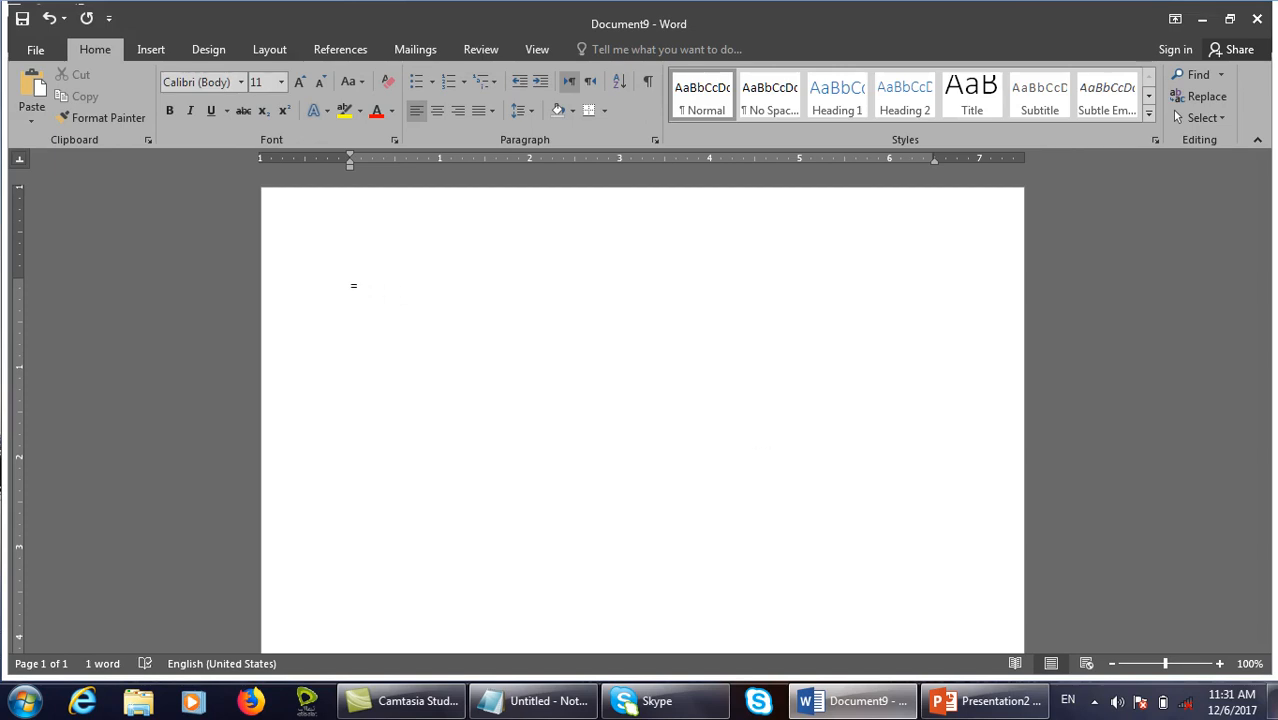
type("nd()")
key("Return")
type("=rand.old()")
key("Return")
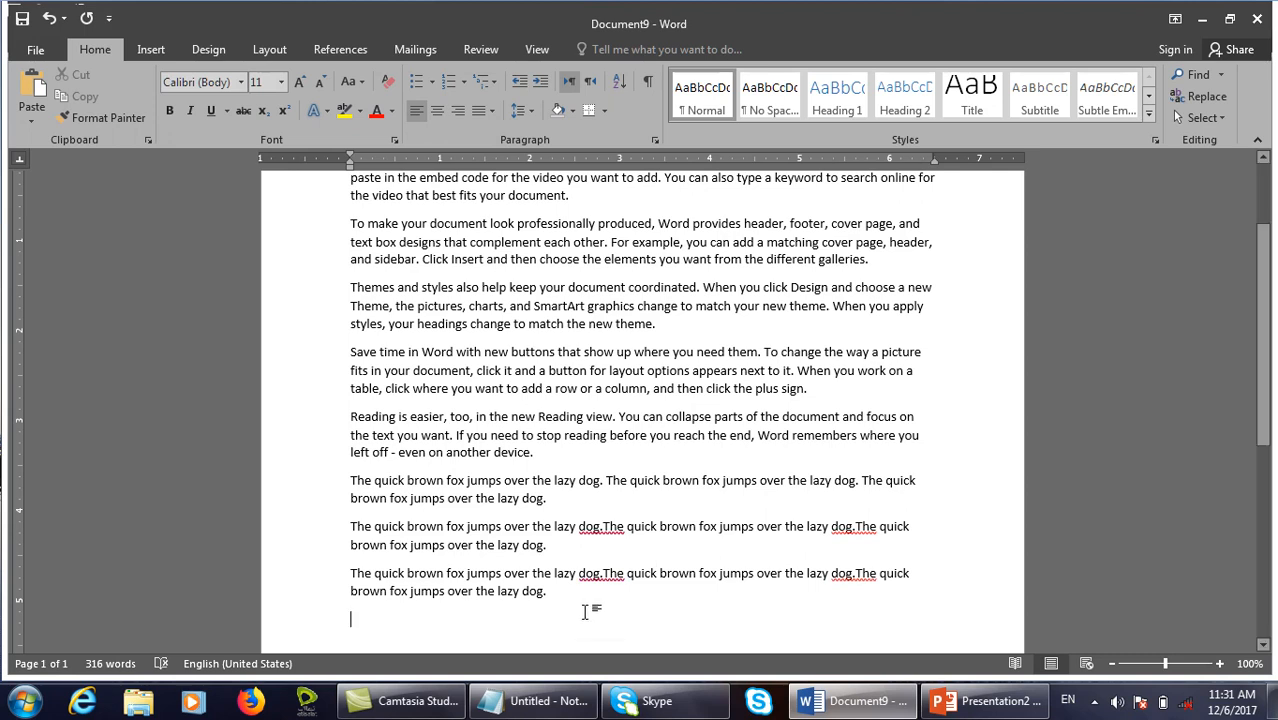
Save the document to the Desktop as 'testing' and close it.
left_click_drag(587, 608, 338, 482)
left_click(636, 593)
key("ctrl+s")
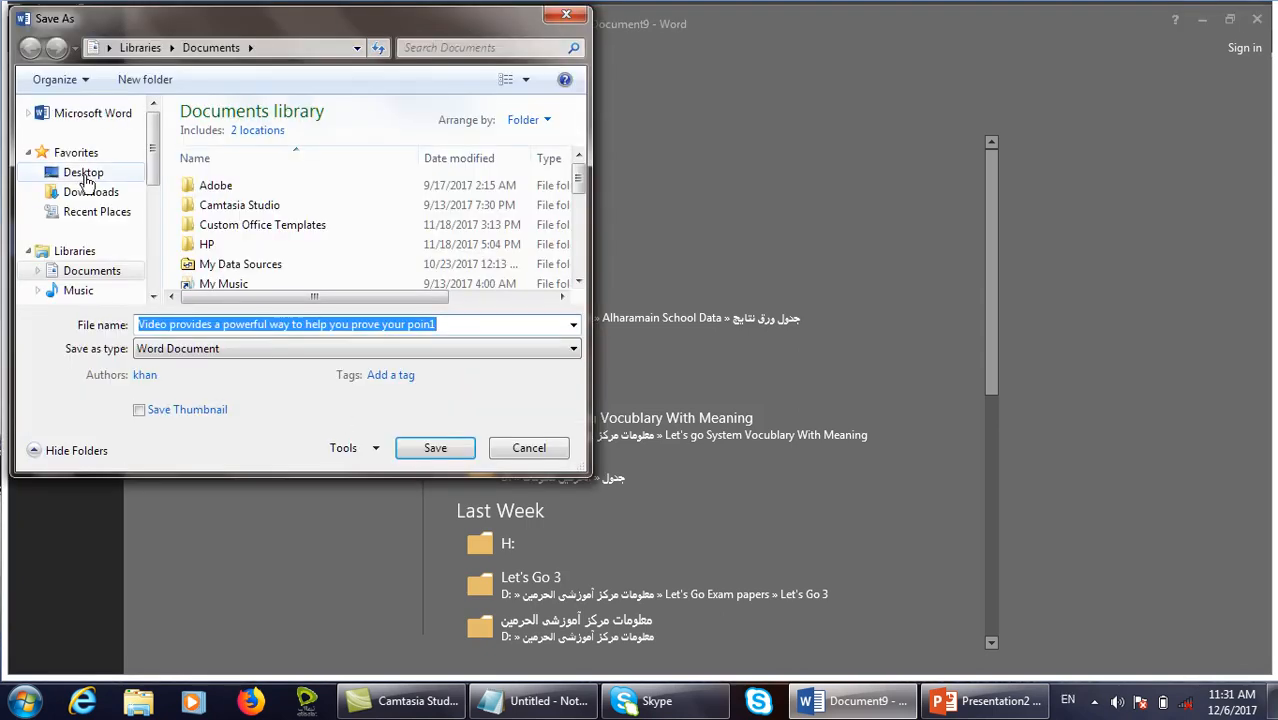
left_click(66, 172)
type("testing")
key("Return")
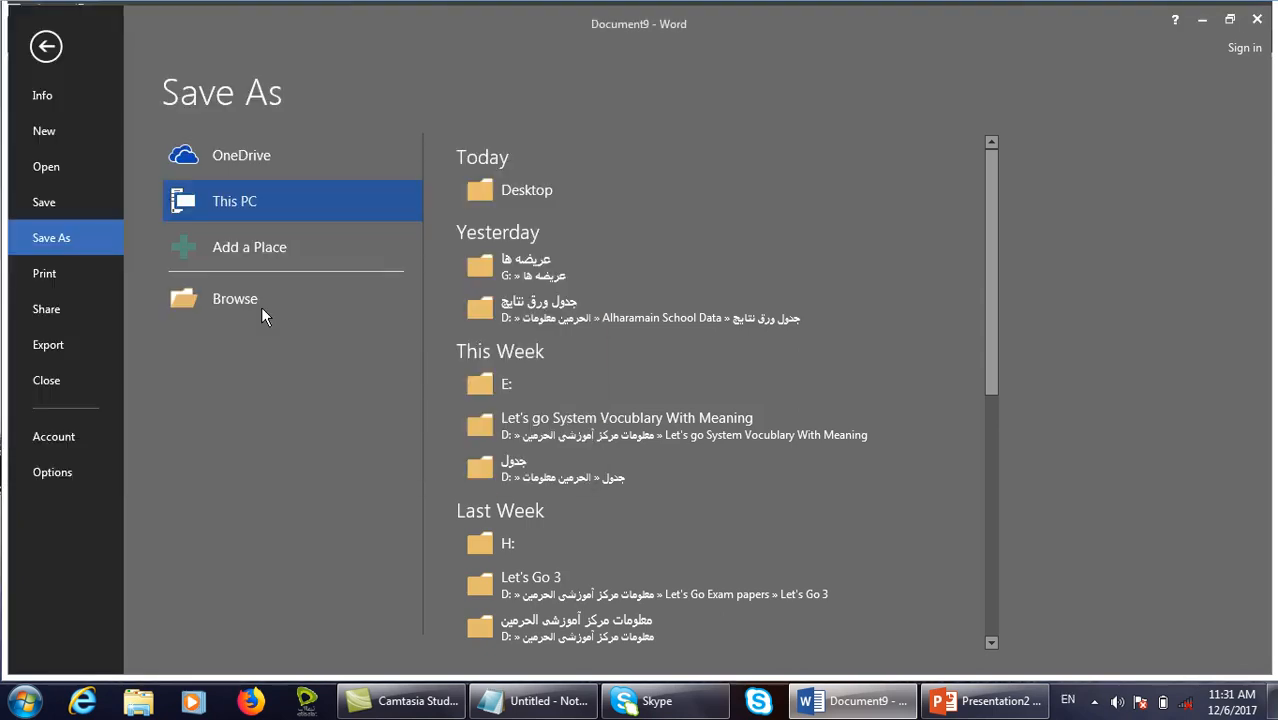
key("ctrl+w")
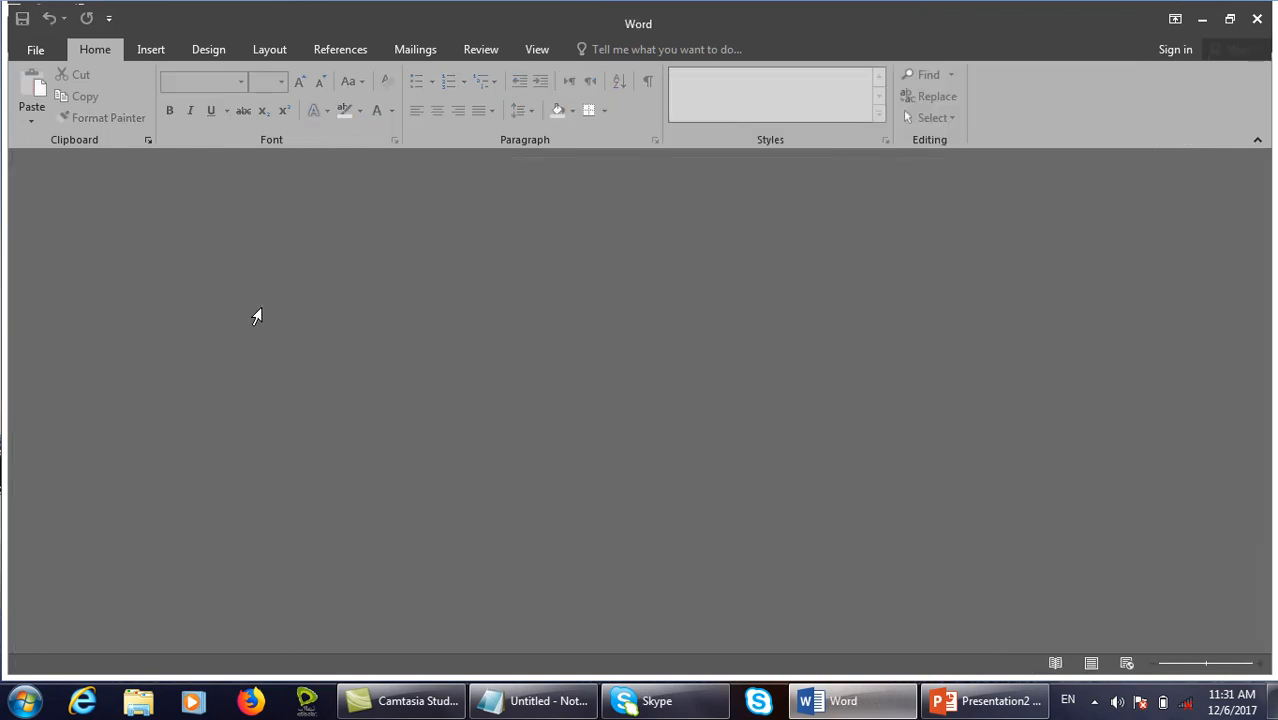
Create a new document with five =rand() sample paragraphs.
key("ctrl+n")
type("=rand()")
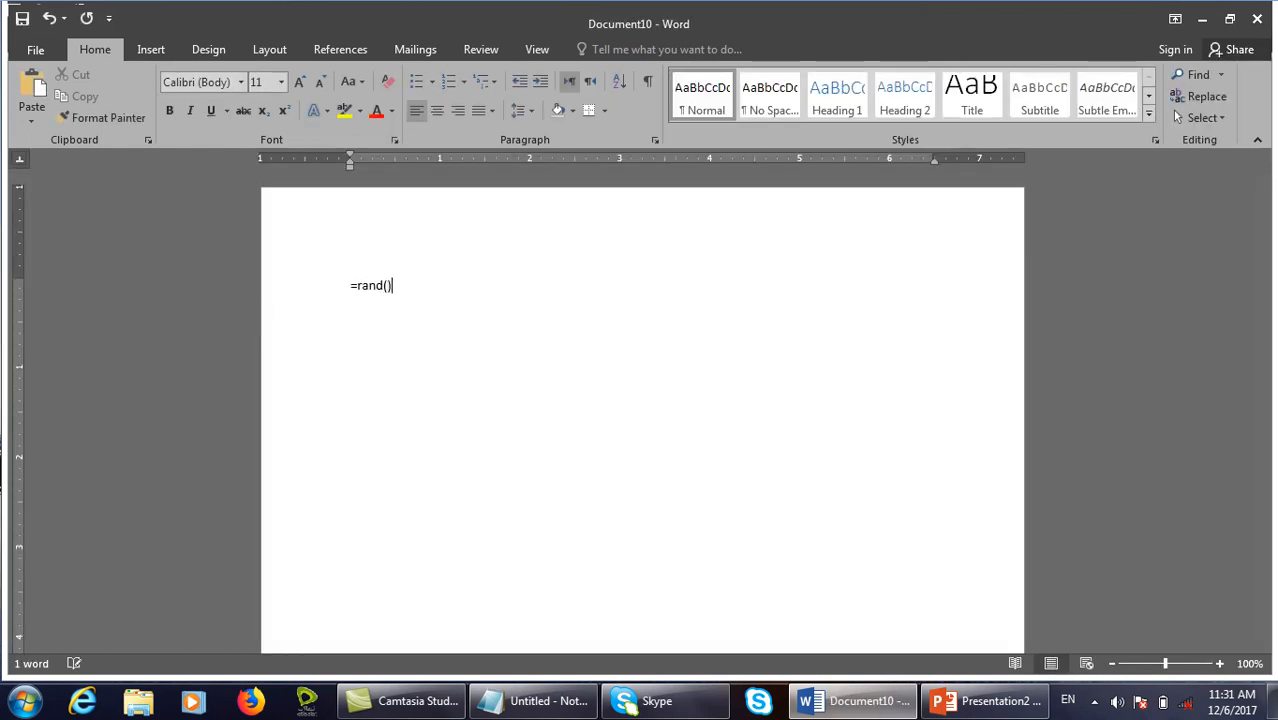
key("Return")
Save the document to the Desktop as 'second'.
key("ctrl+s")
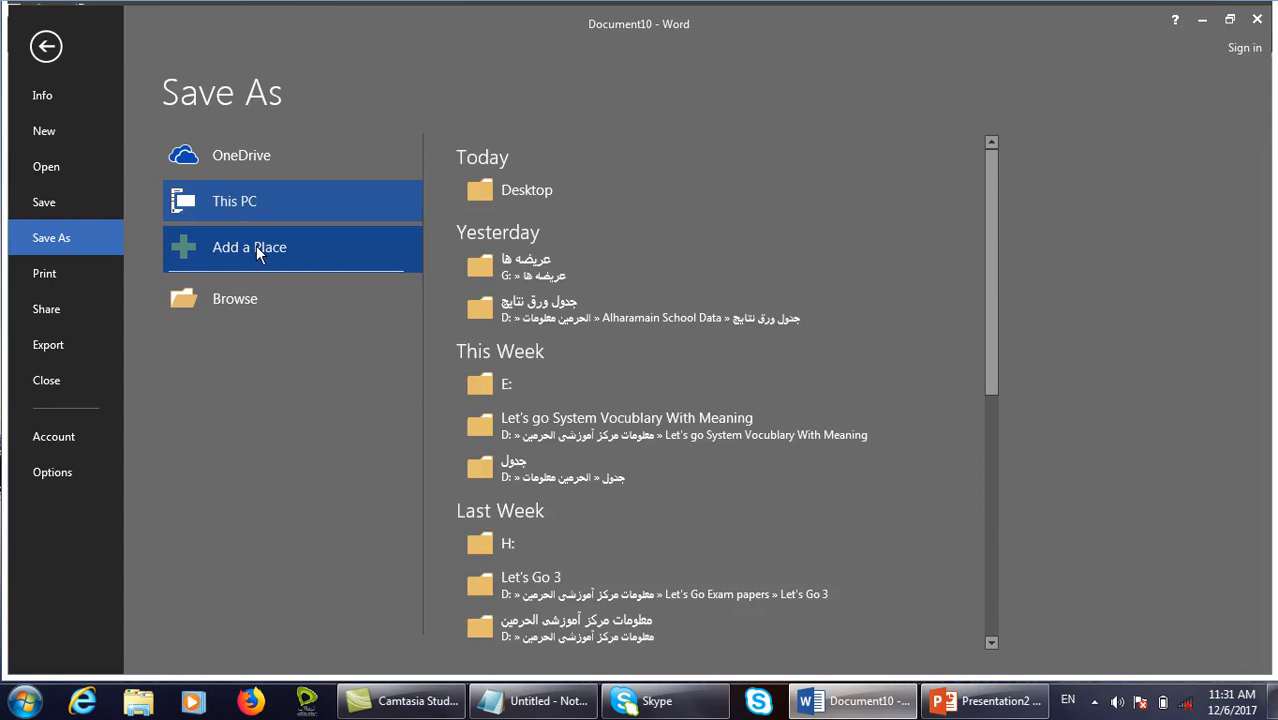
left_click(264, 304)
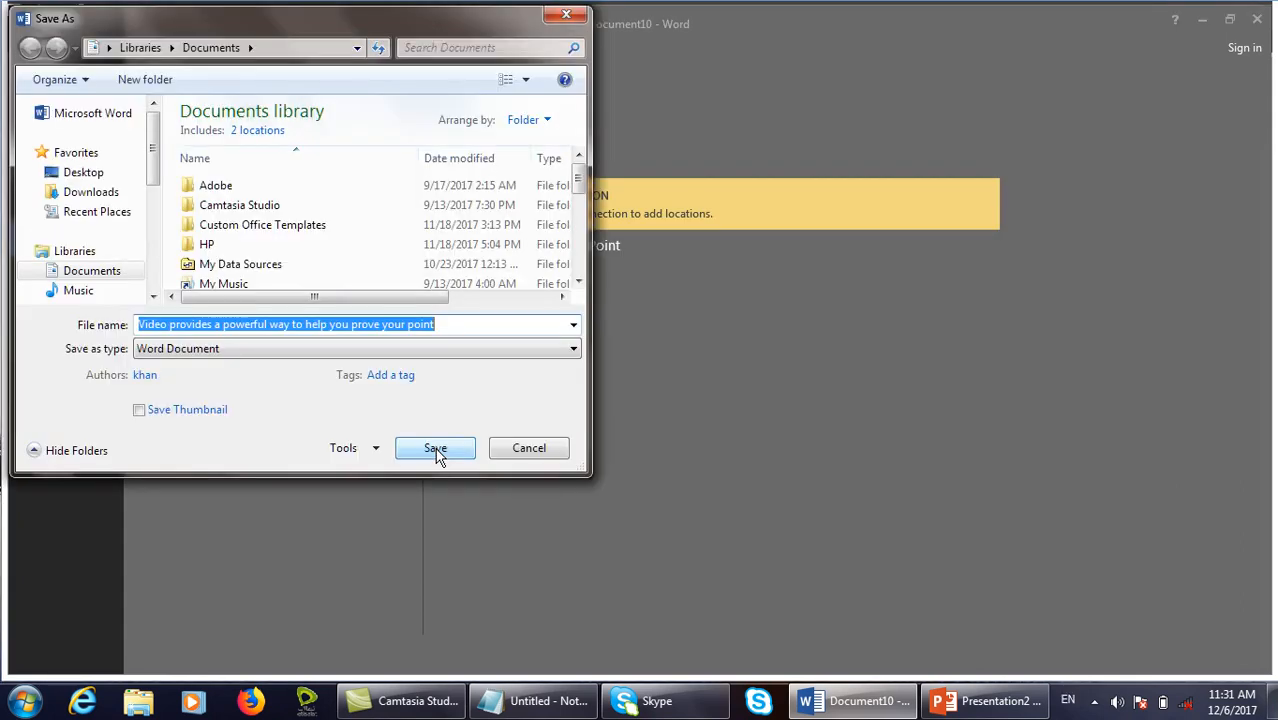
left_click(112, 193)
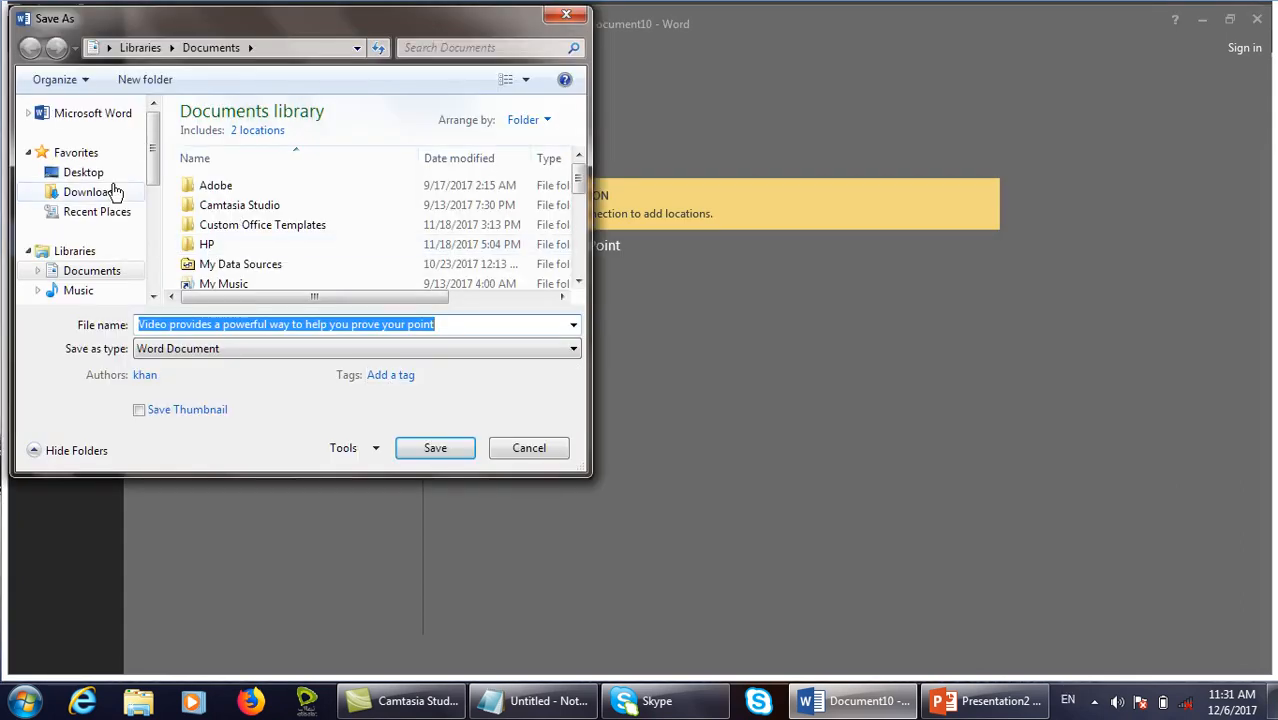
left_click(112, 176)
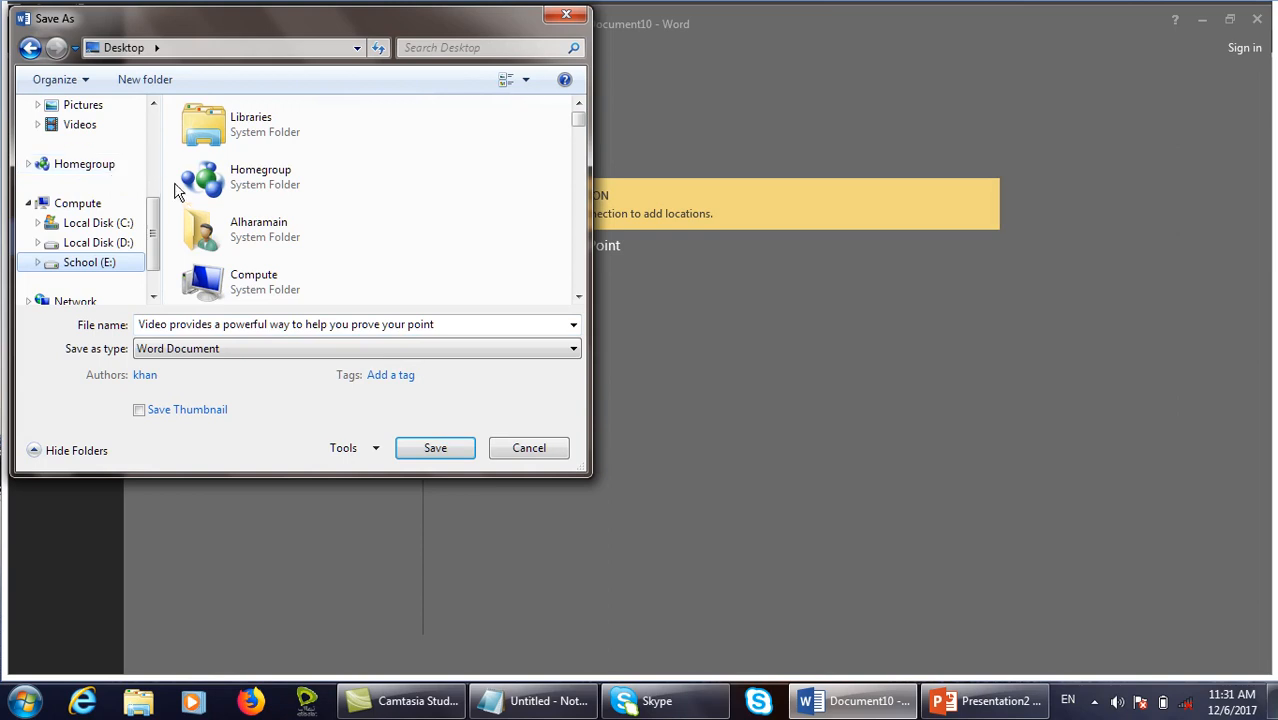
scroll(155, 148, "up", 3)
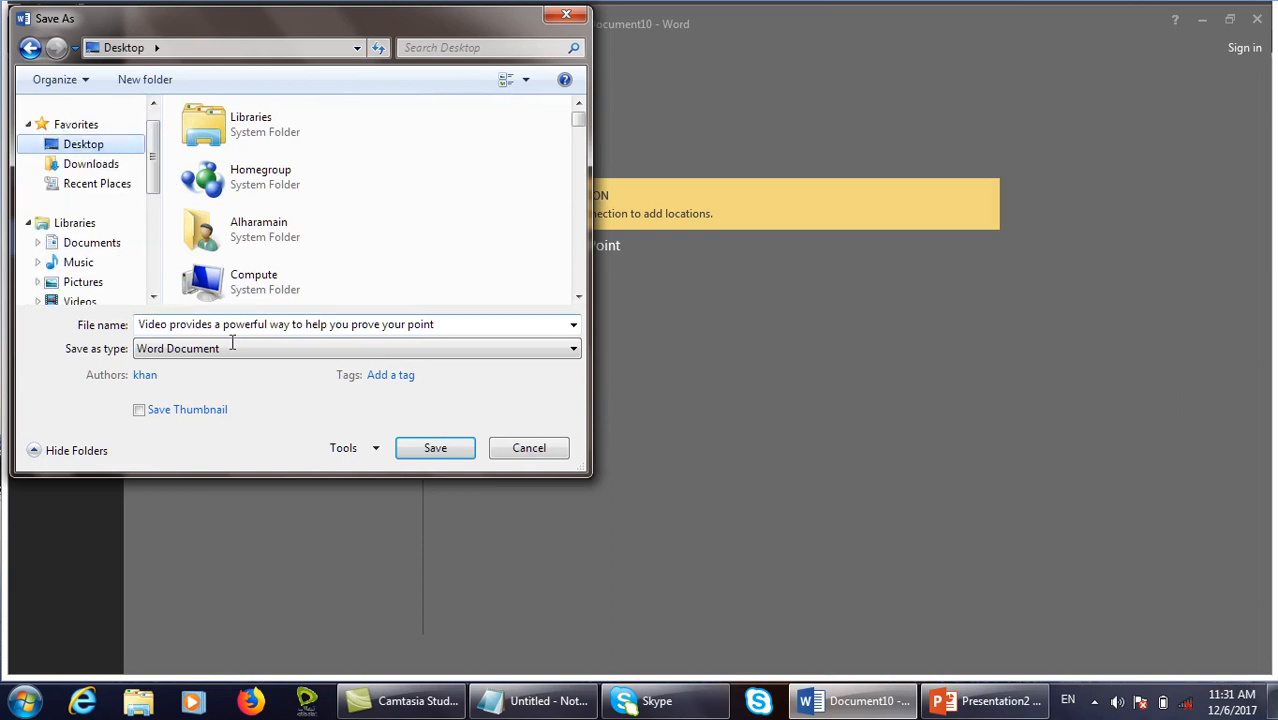
left_click(270, 325)
type("second")
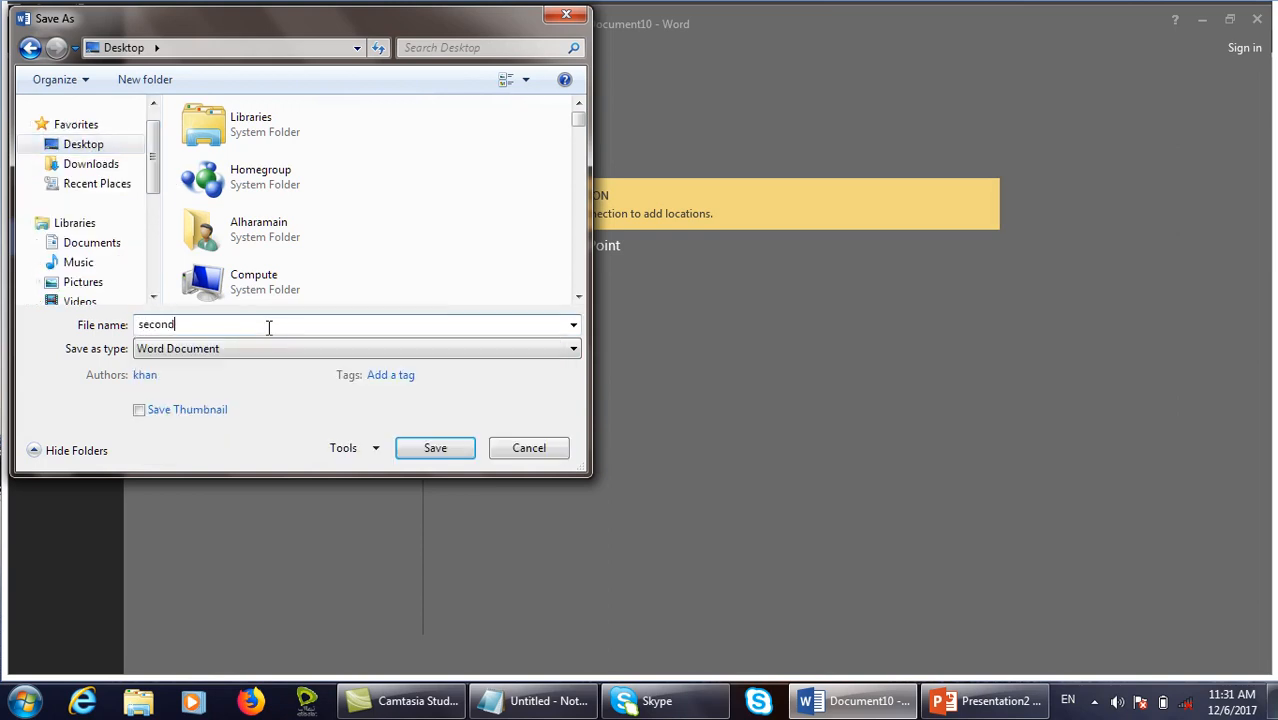
key("Return")
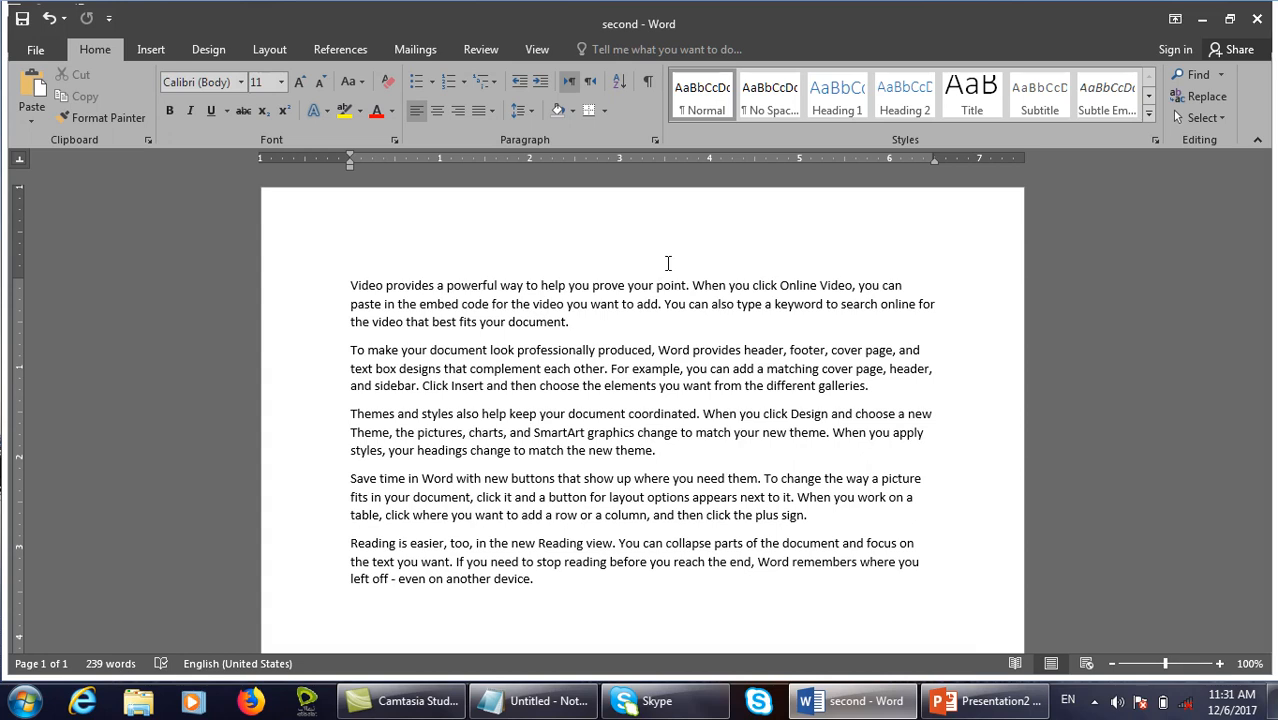
Open the Compare Documents dialog from the Review tab.
left_click(480, 49)
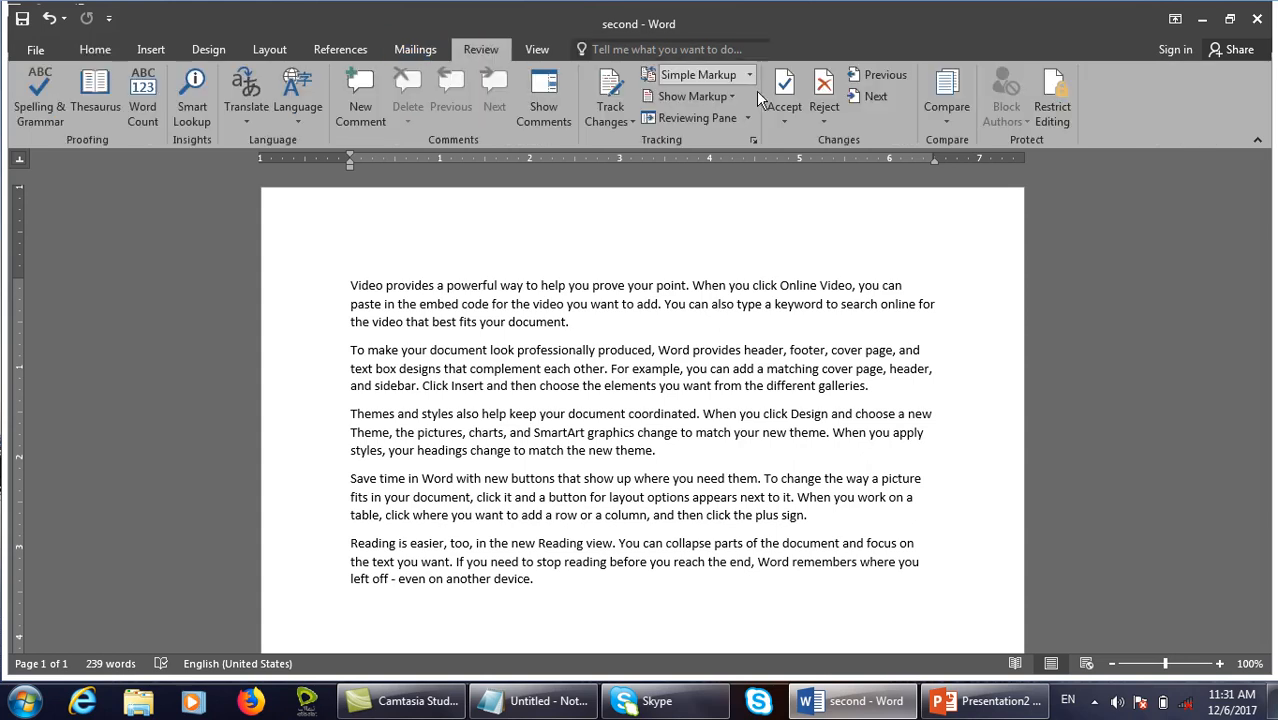
left_click(948, 118)
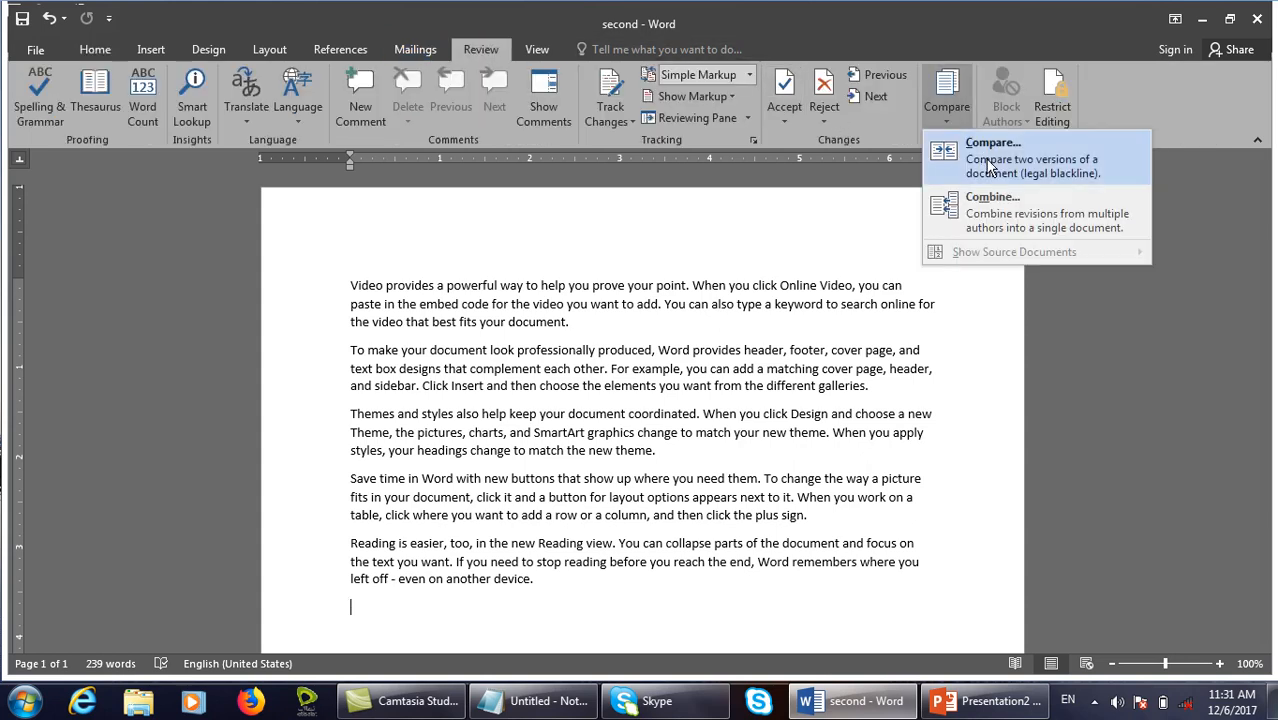
left_click(988, 165)
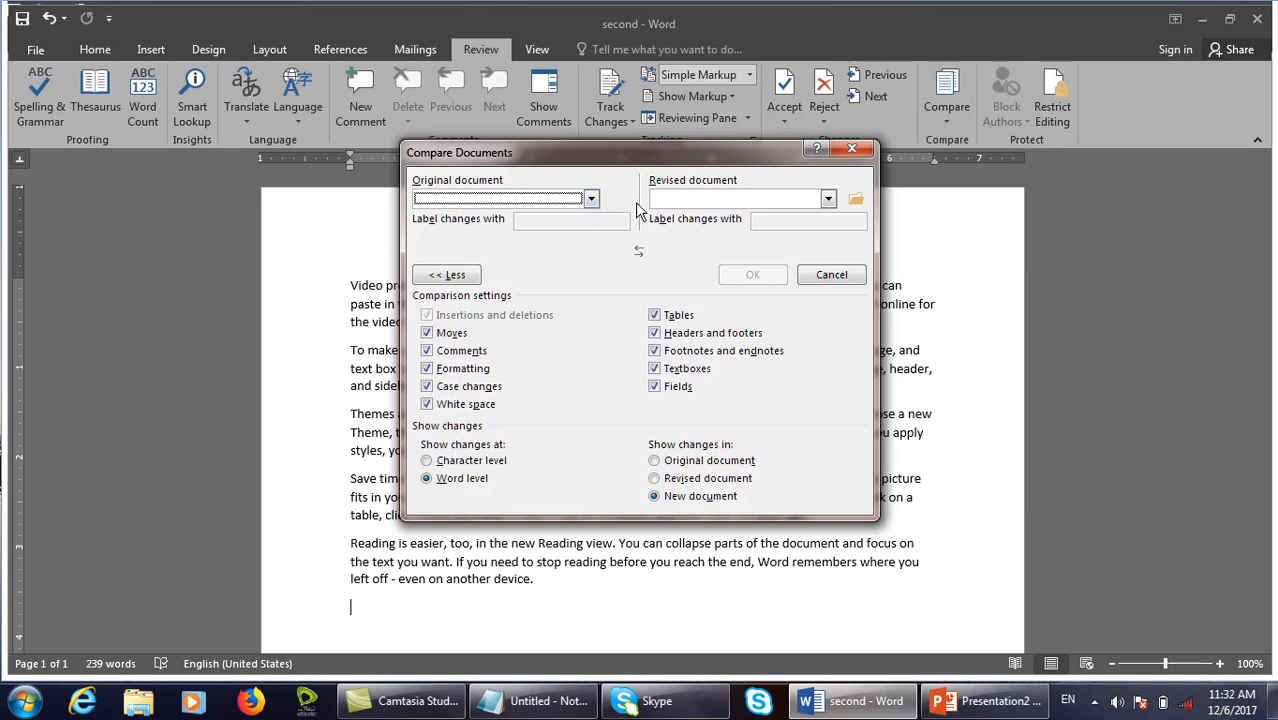
left_click(822, 274)
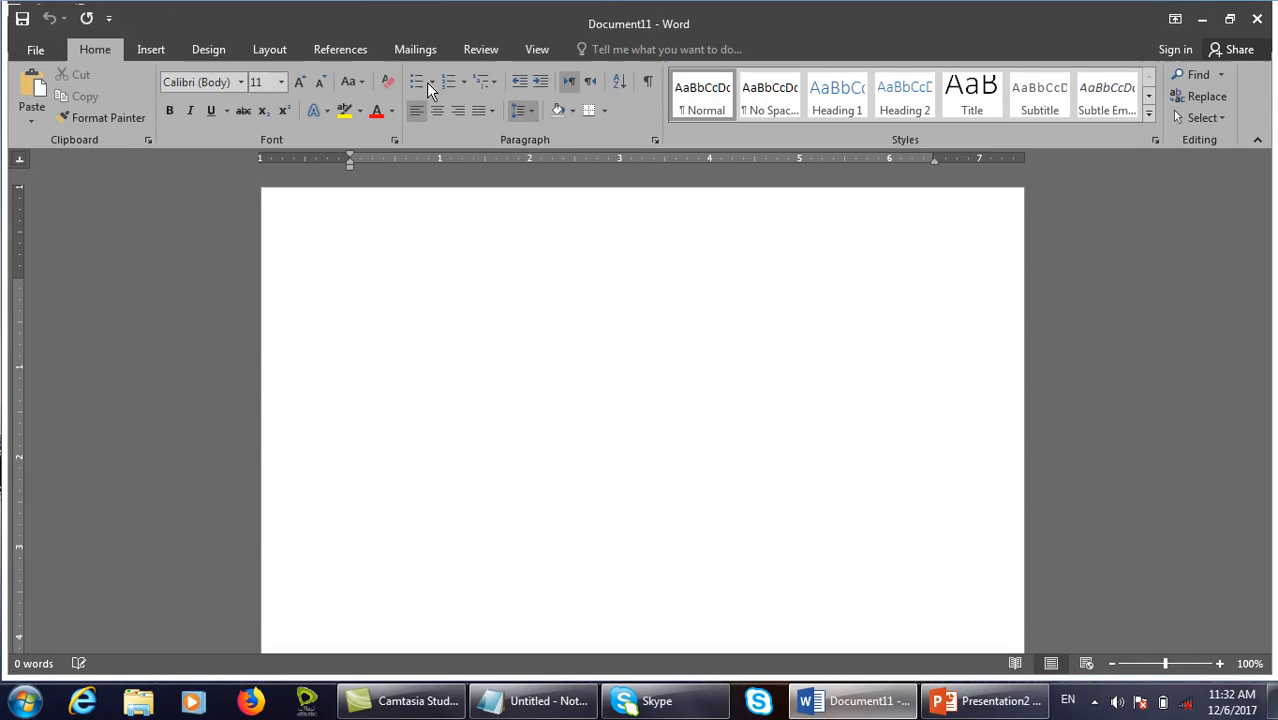
left_click(484, 55)
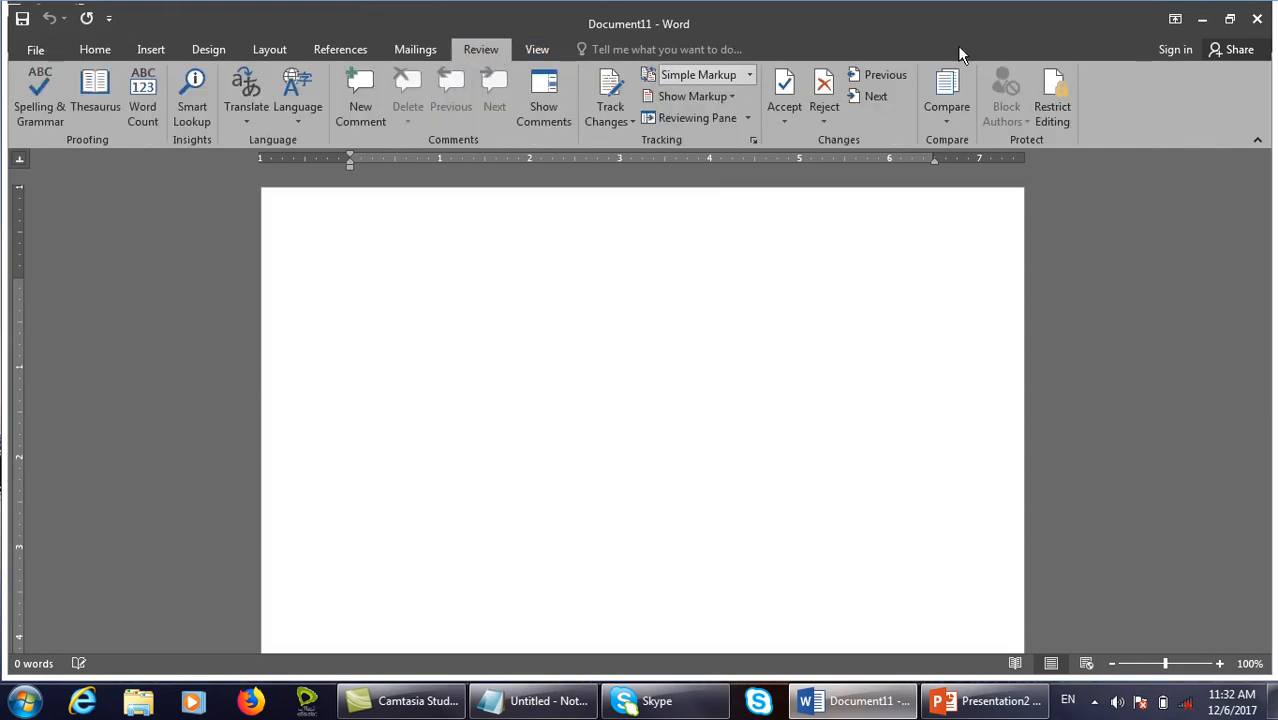
left_click(955, 105)
left_click(972, 158)
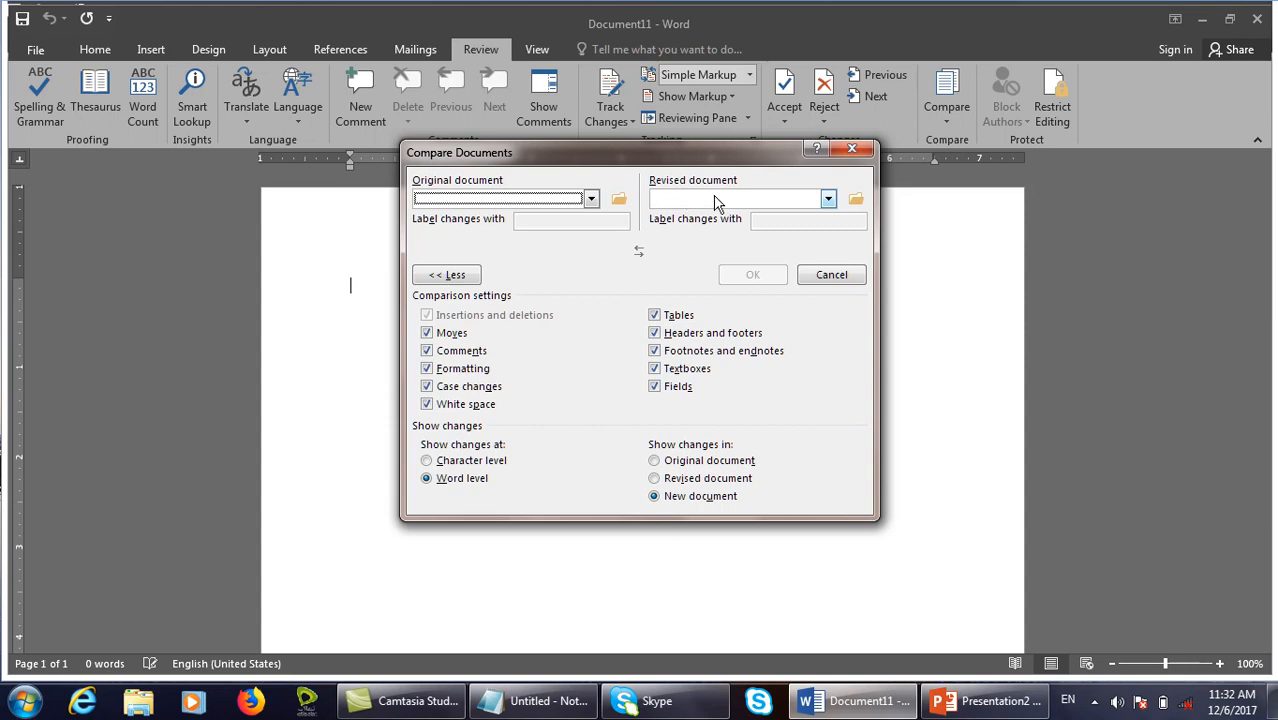
Choose firstfile.docx from the Desktop as the original document.
left_click(591, 199)
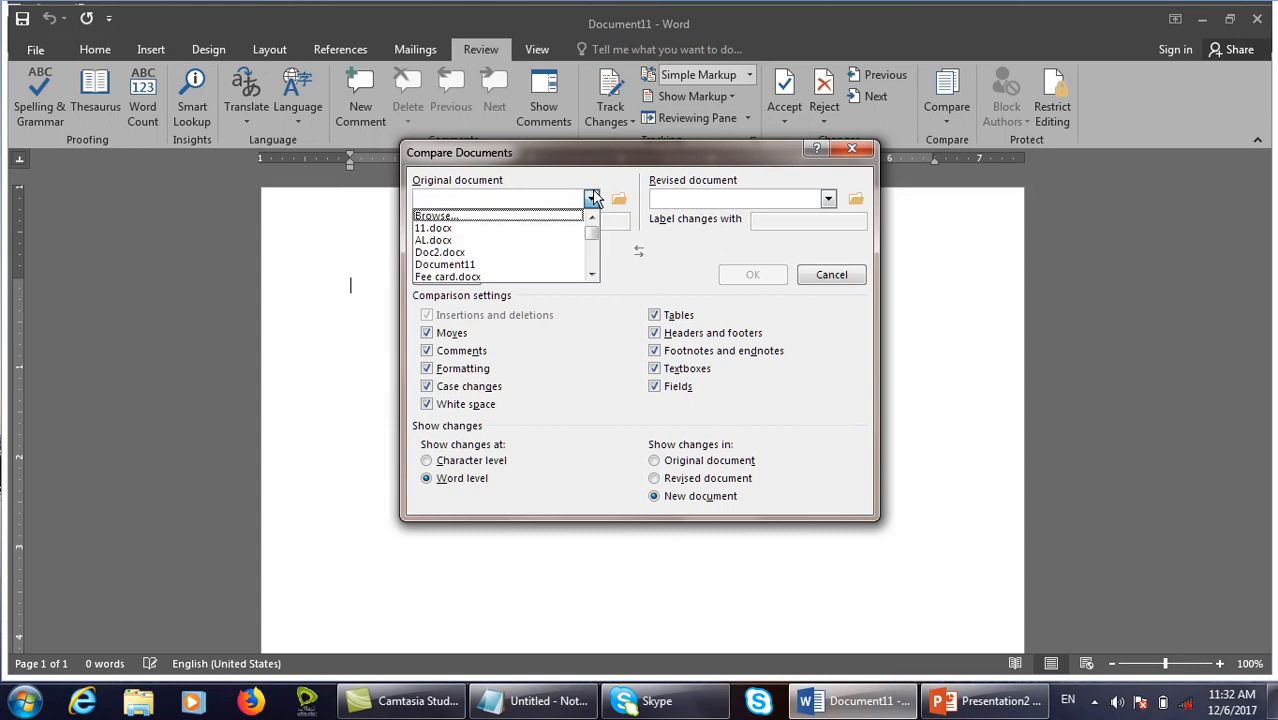
left_click(550, 215)
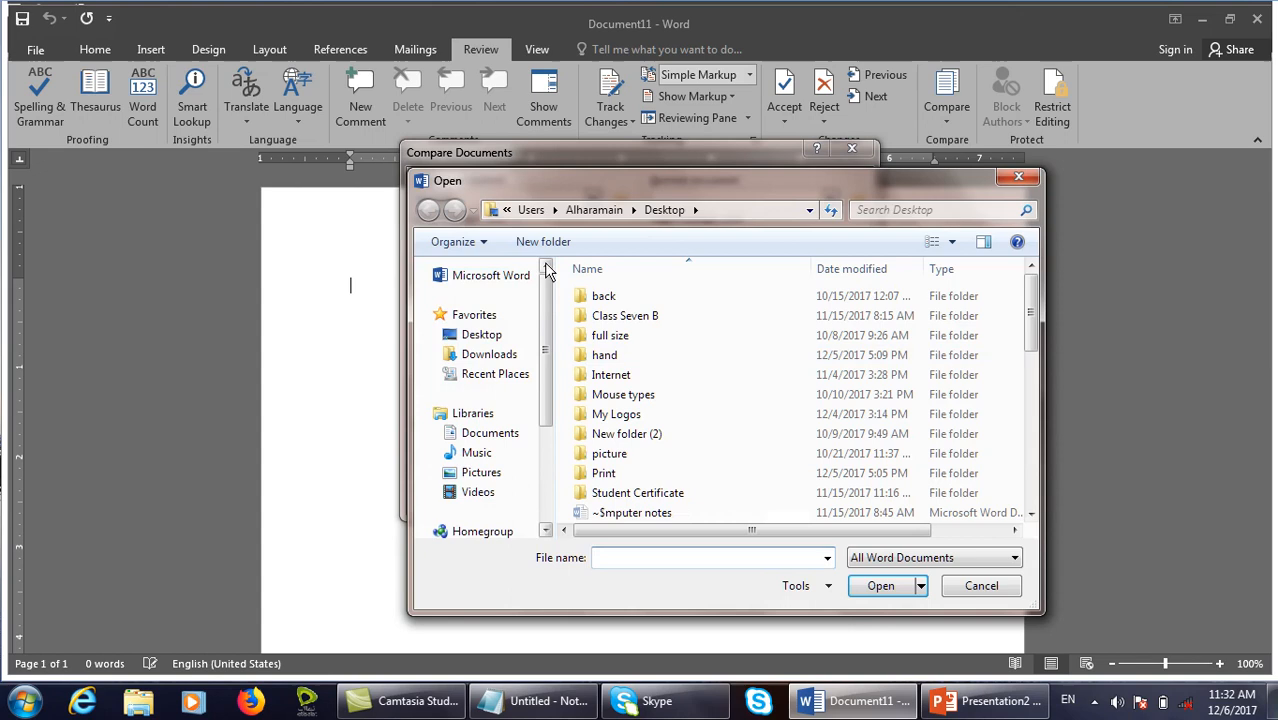
left_click(481, 334)
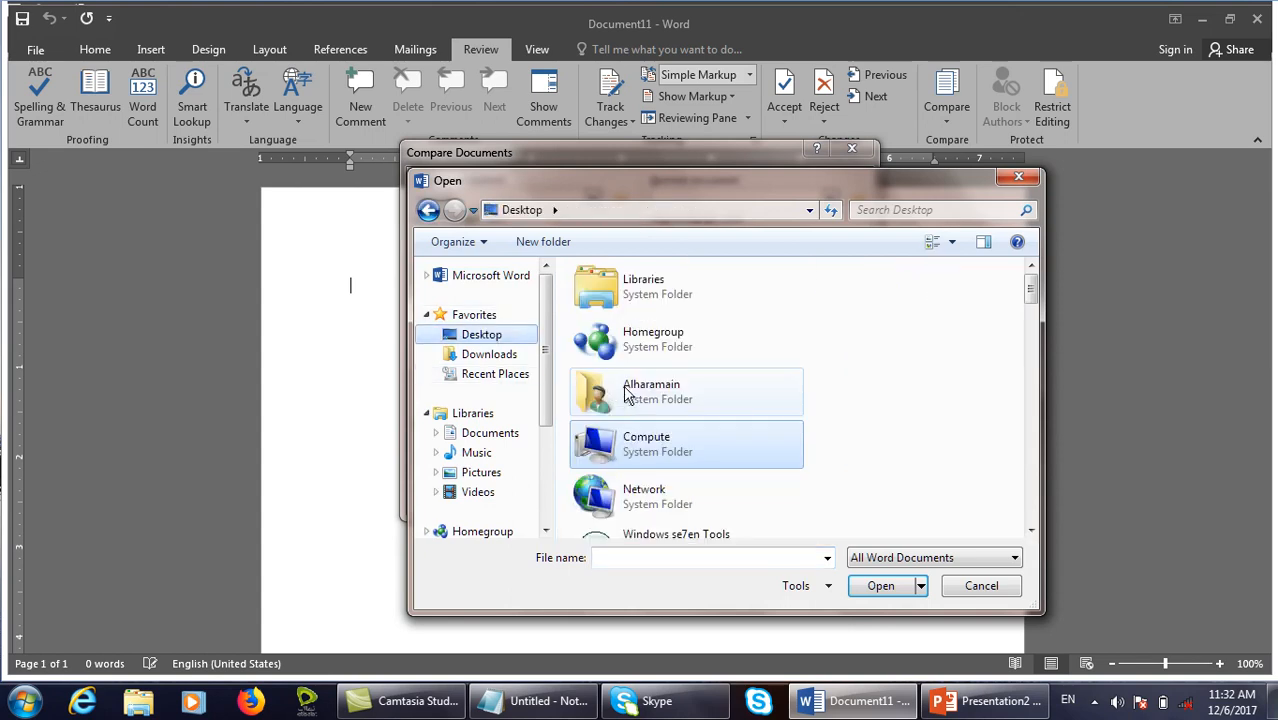
scroll(643, 395, "down", 3)
key("f")
key("f")
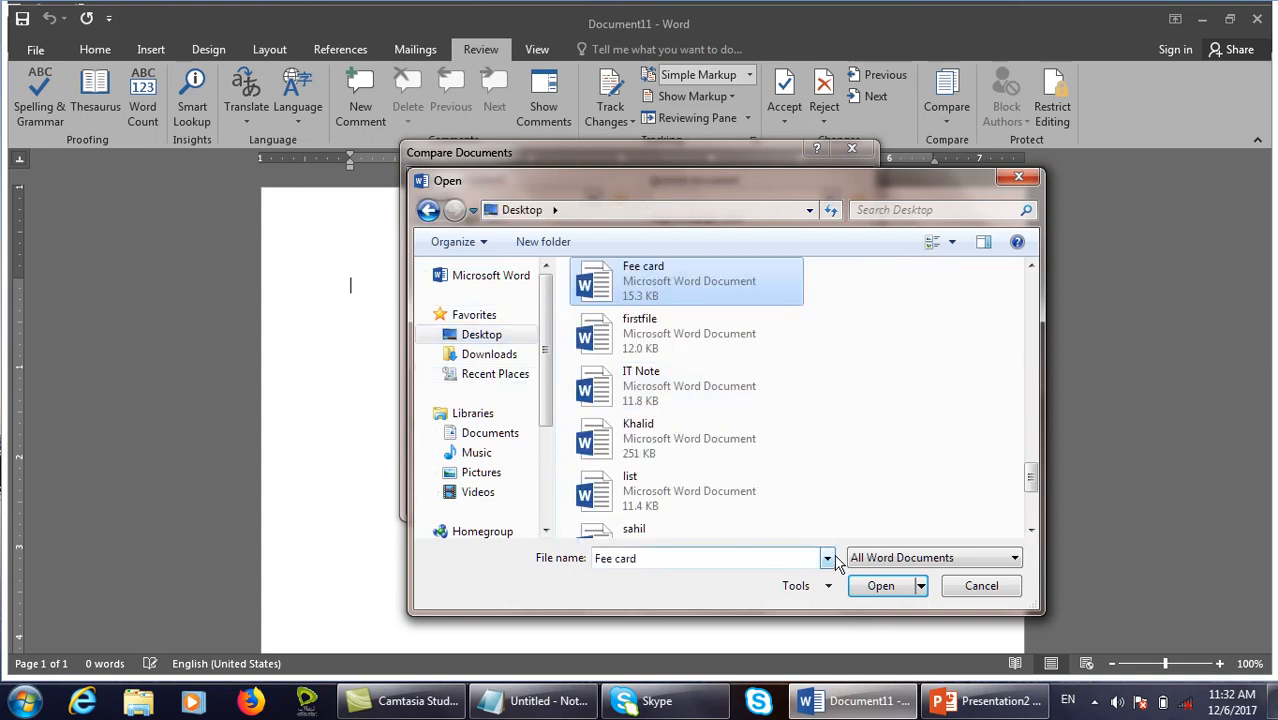
left_click(880, 586)
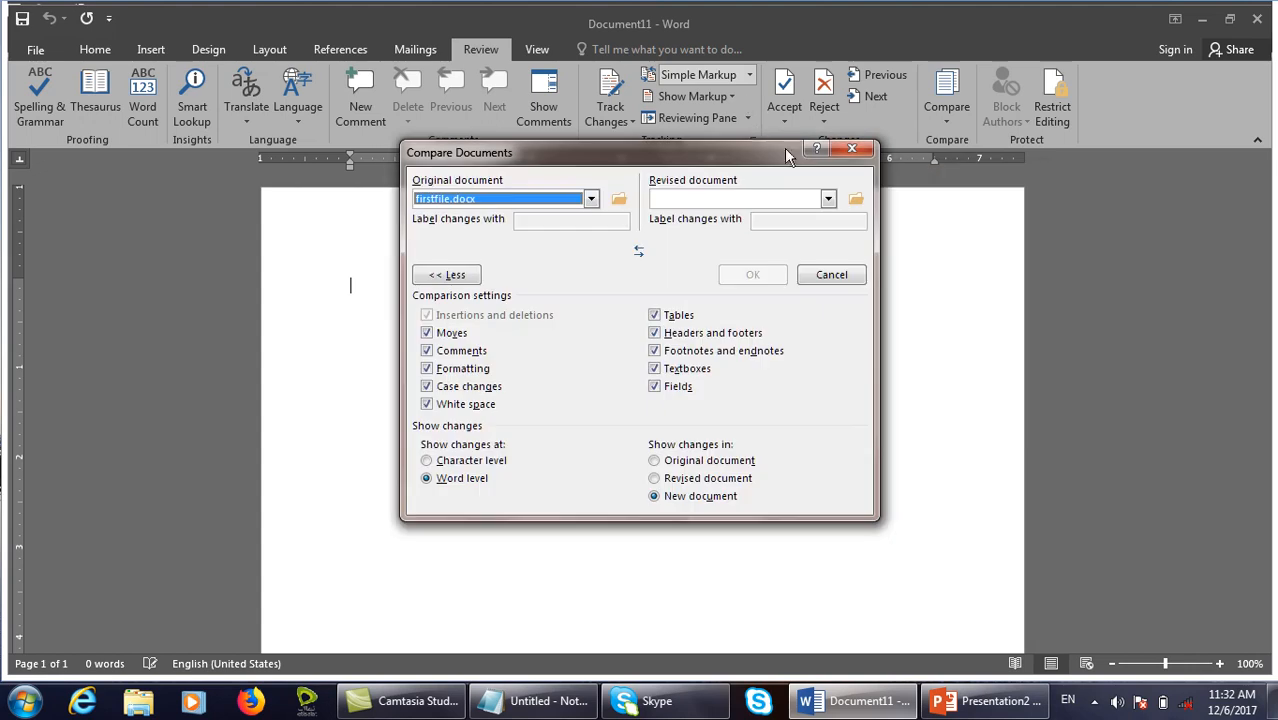
Choose second.docx as the revised document and run the comparison.
left_click(828, 198)
left_click(740, 212)
left_click(628, 411)
key("s")
key("s")
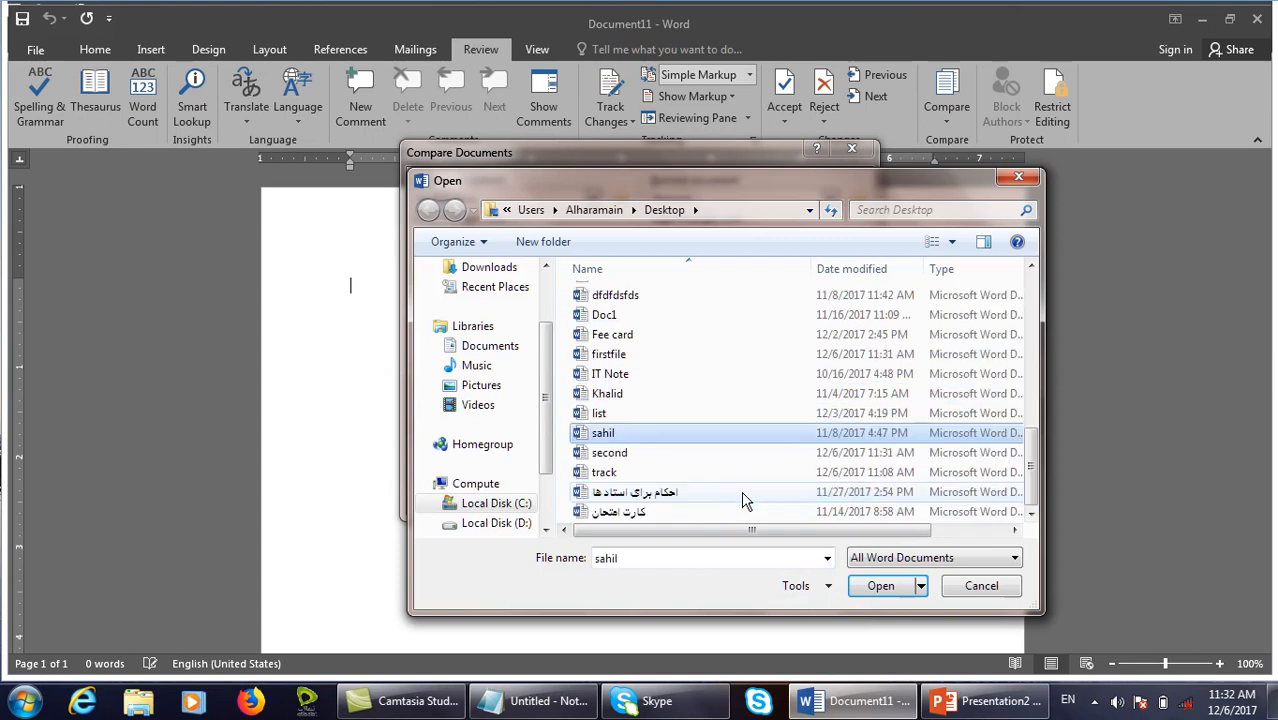
key("s")
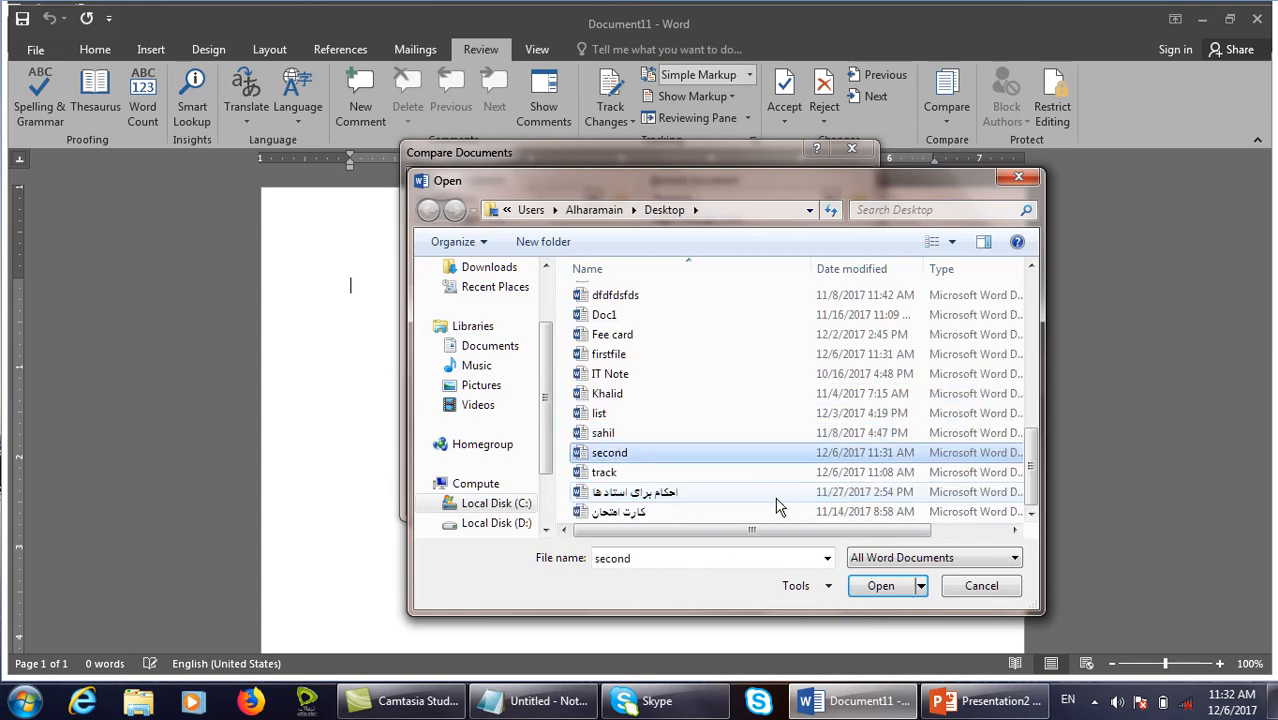
left_click(892, 586)
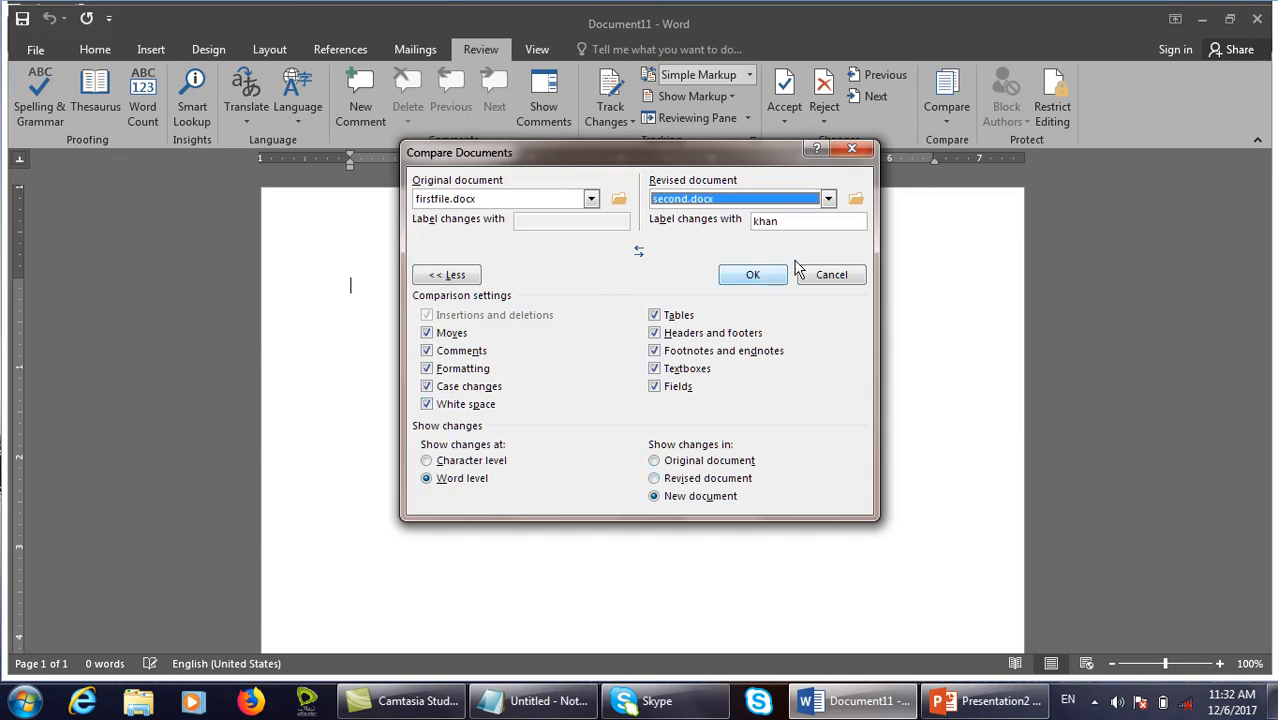
left_click(768, 276)
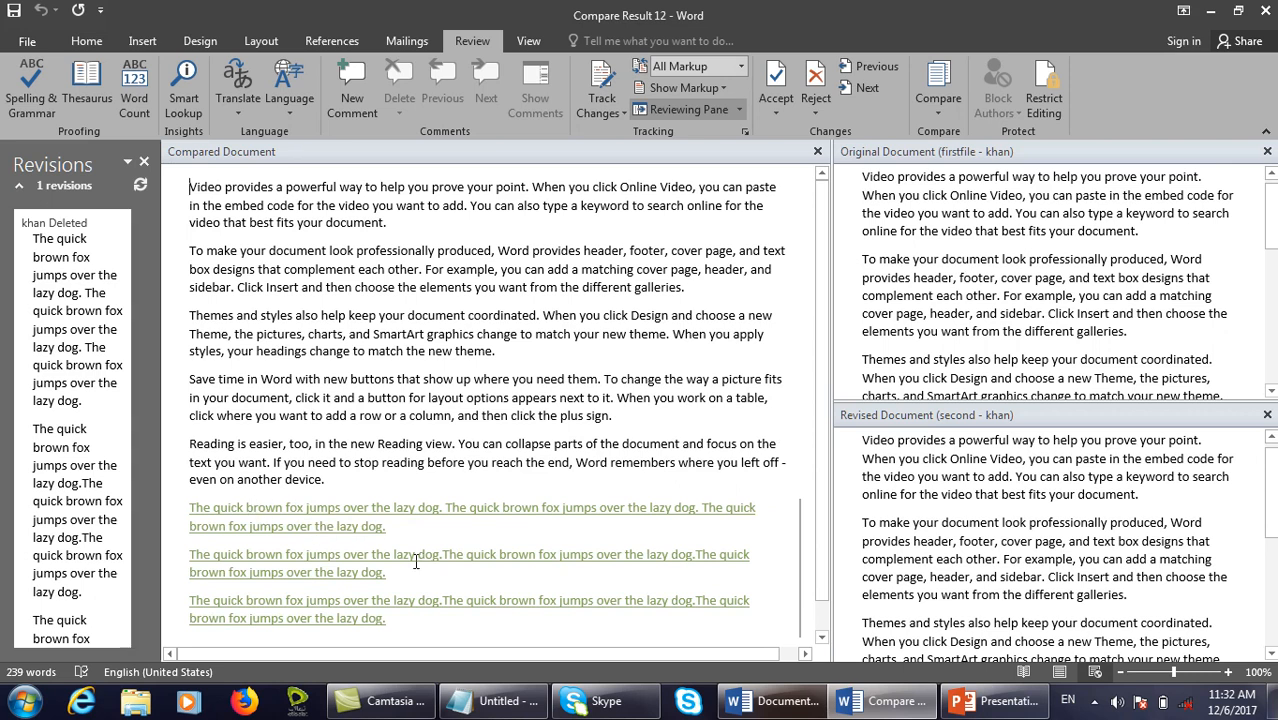
Scroll through the compared, original and revised panes to review the quick brown fox deletion.
scroll(370, 556, "down", 1)
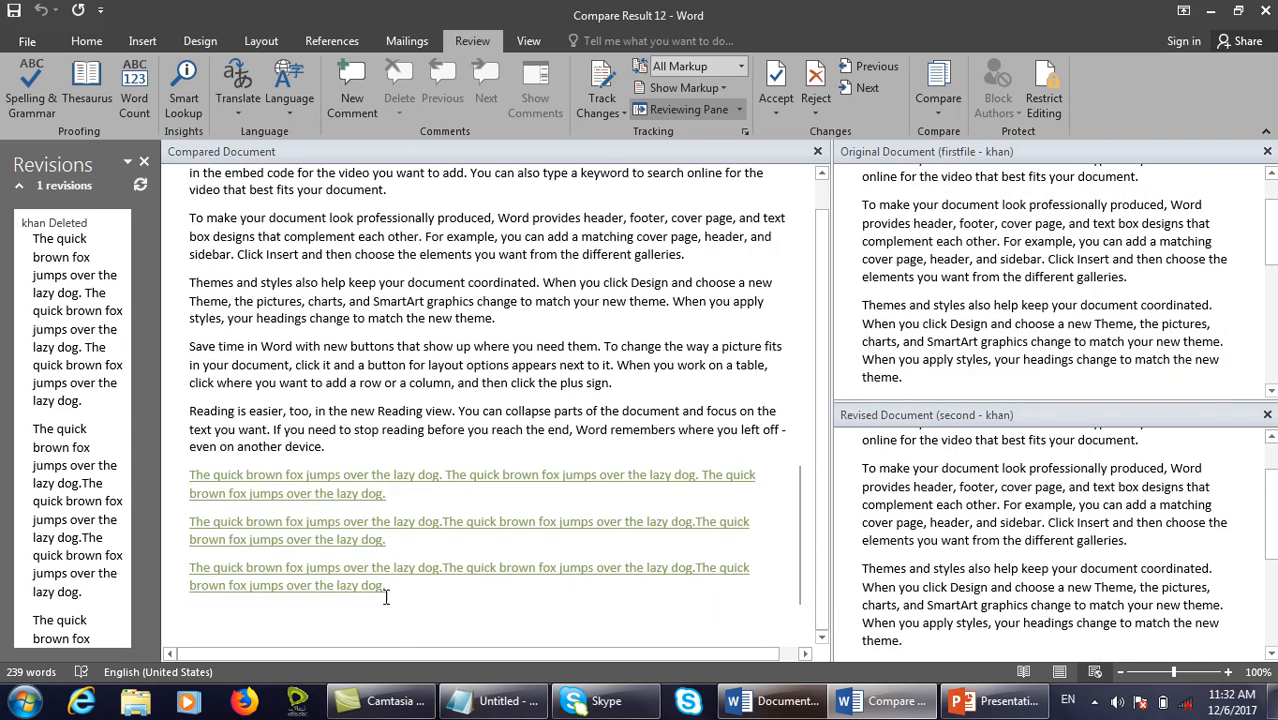
mouse_move(352, 567)
left_click_drag(183, 462, 786, 631)
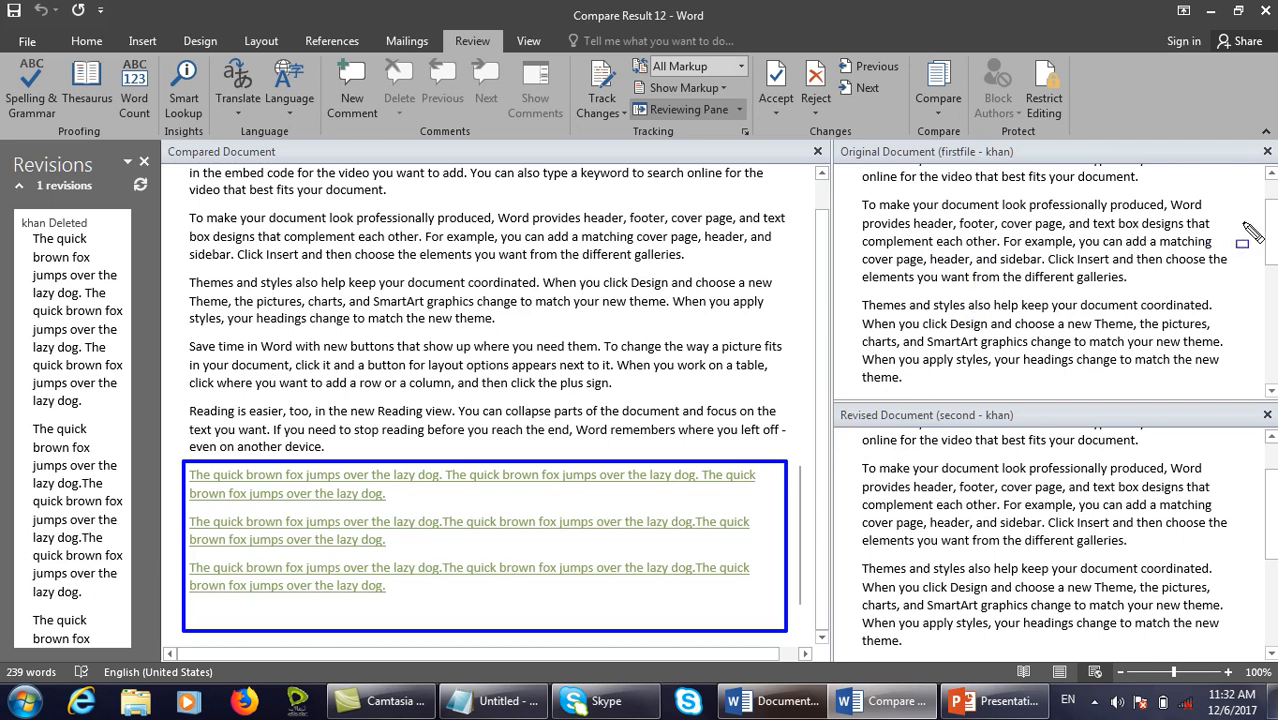
key("Escape")
left_click_drag(1276, 223, 1277, 201)
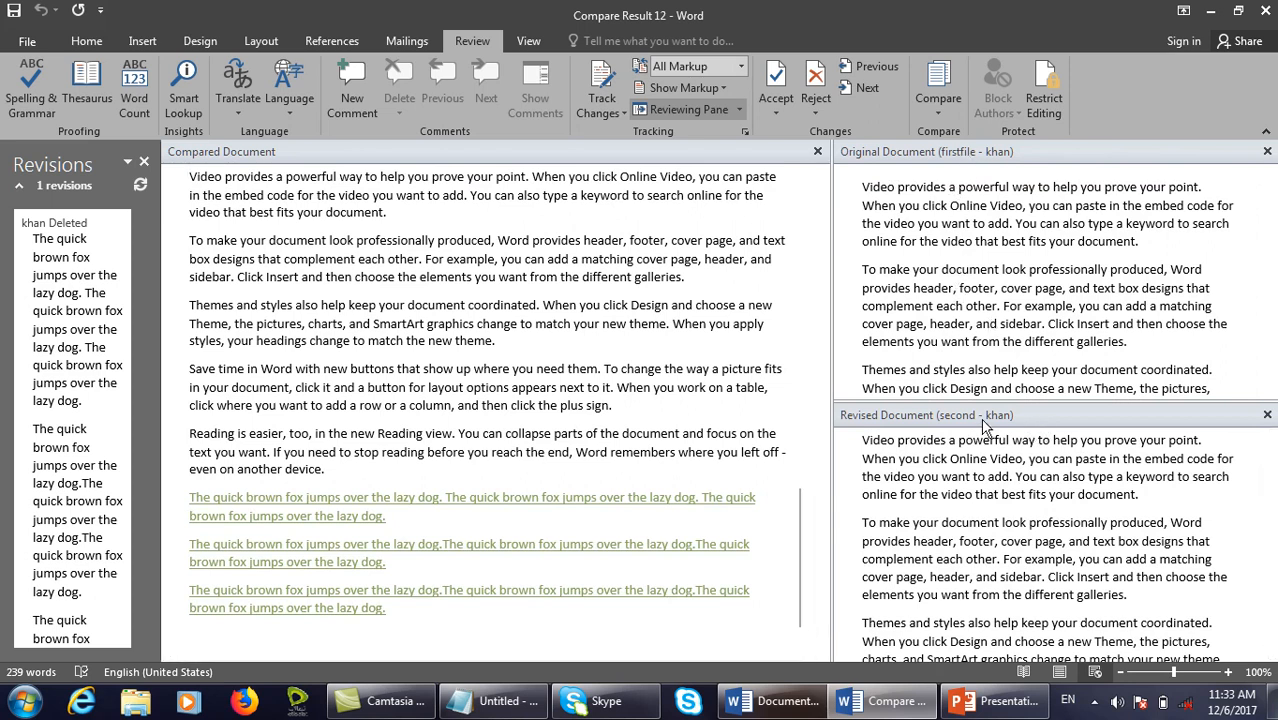
left_click_drag(1270, 230, 1218, 154)
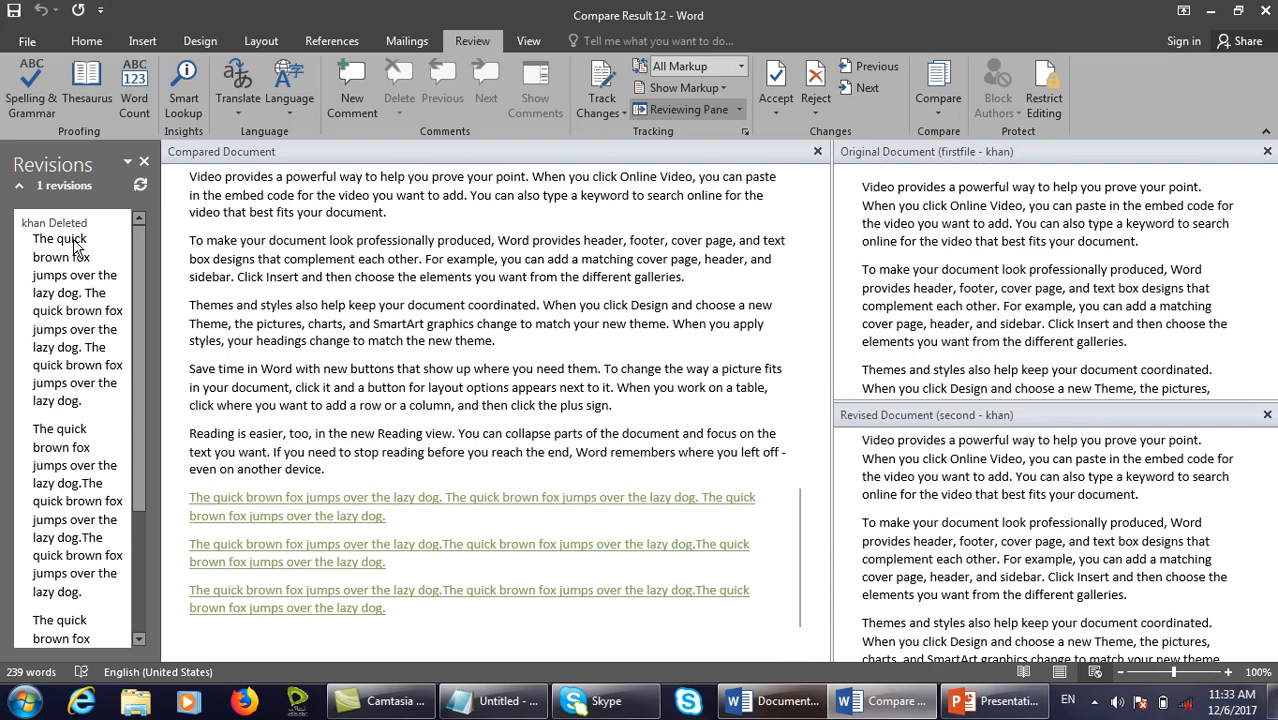
mouse_move(18, 213)
left_mouse_down()
mouse_move(20, 272)
mouse_move(140, 588)
mouse_move(142, 640)
left_mouse_up()
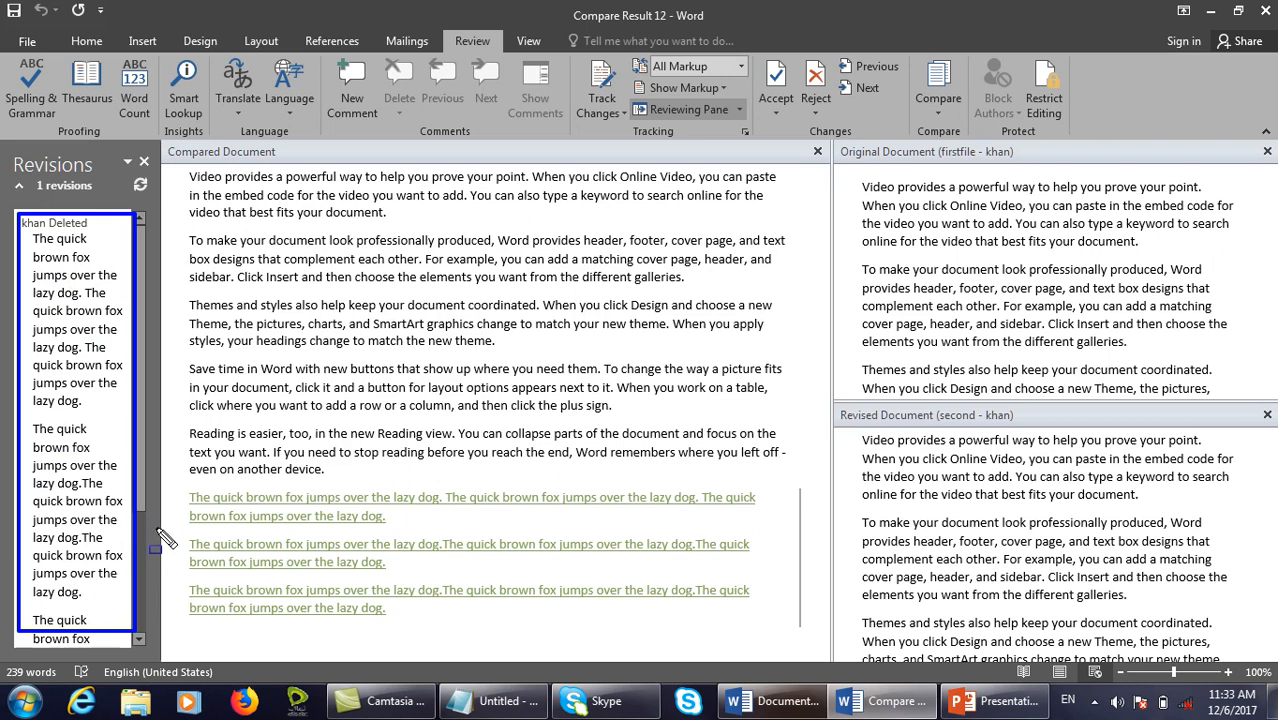
Preview and cancel the Compare Documents settings, then close the Compare Result without saving.
left_click(927, 112)
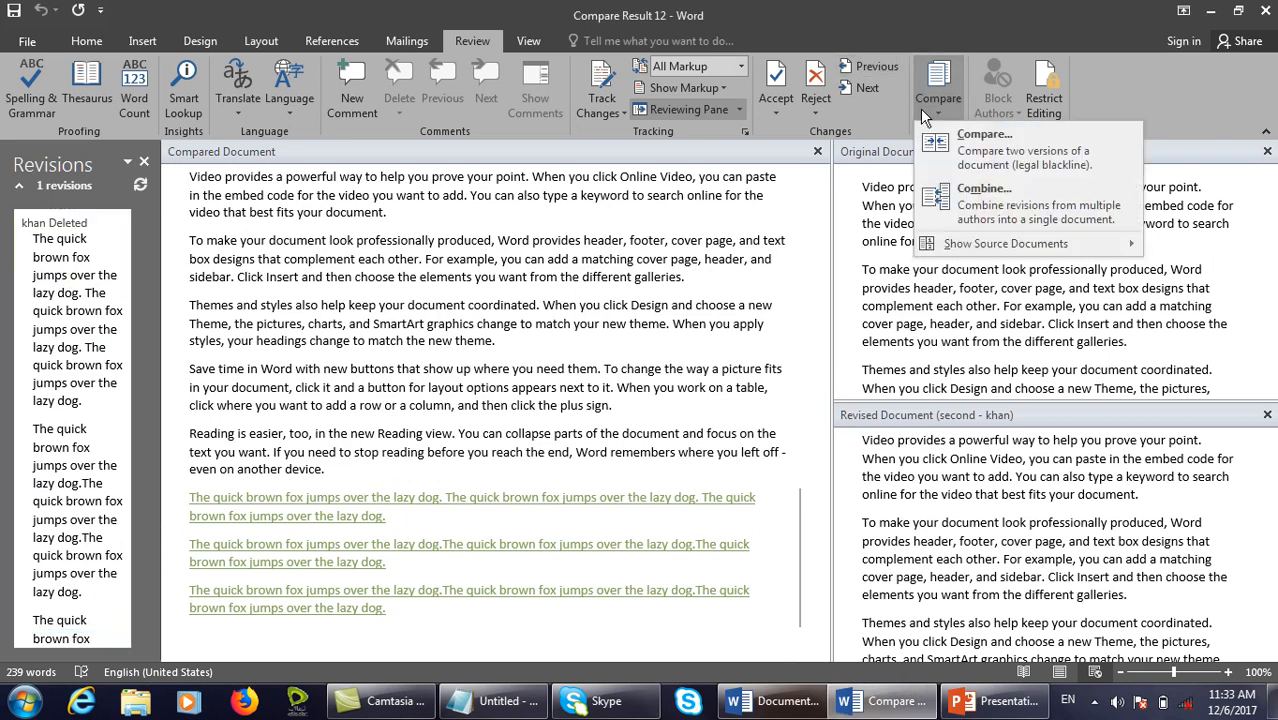
left_click(980, 150)
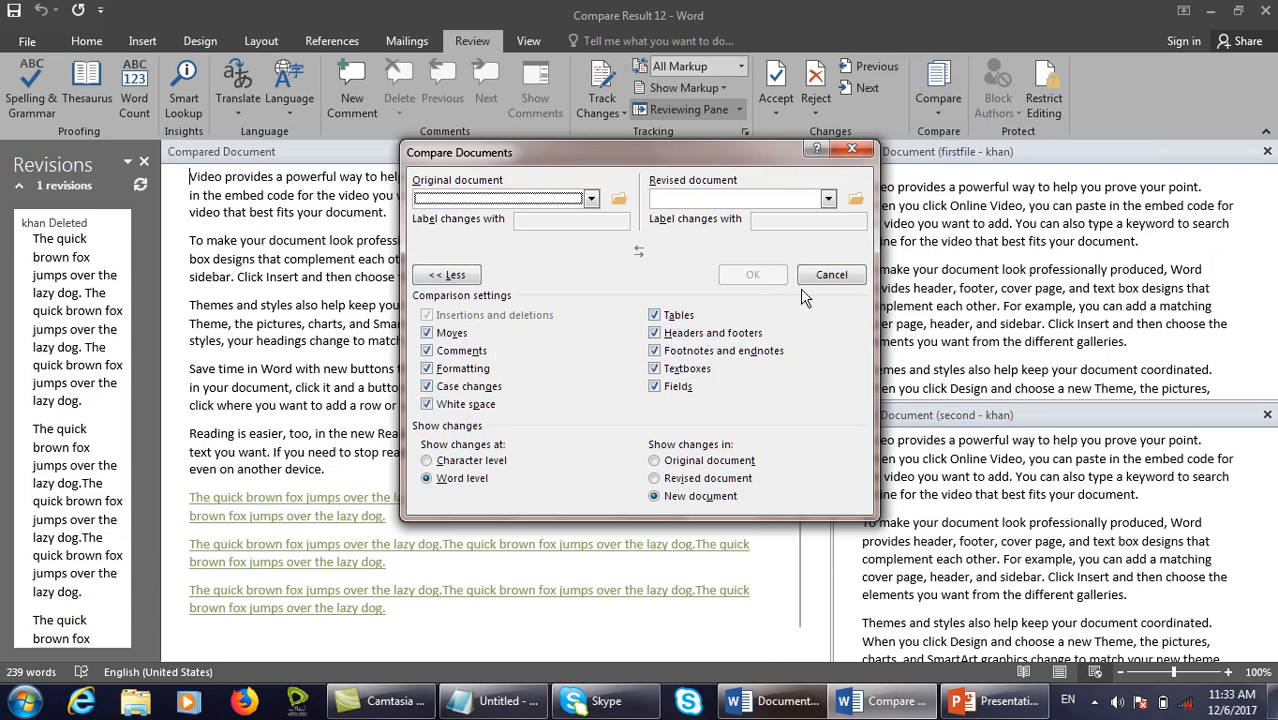
left_click(842, 268)
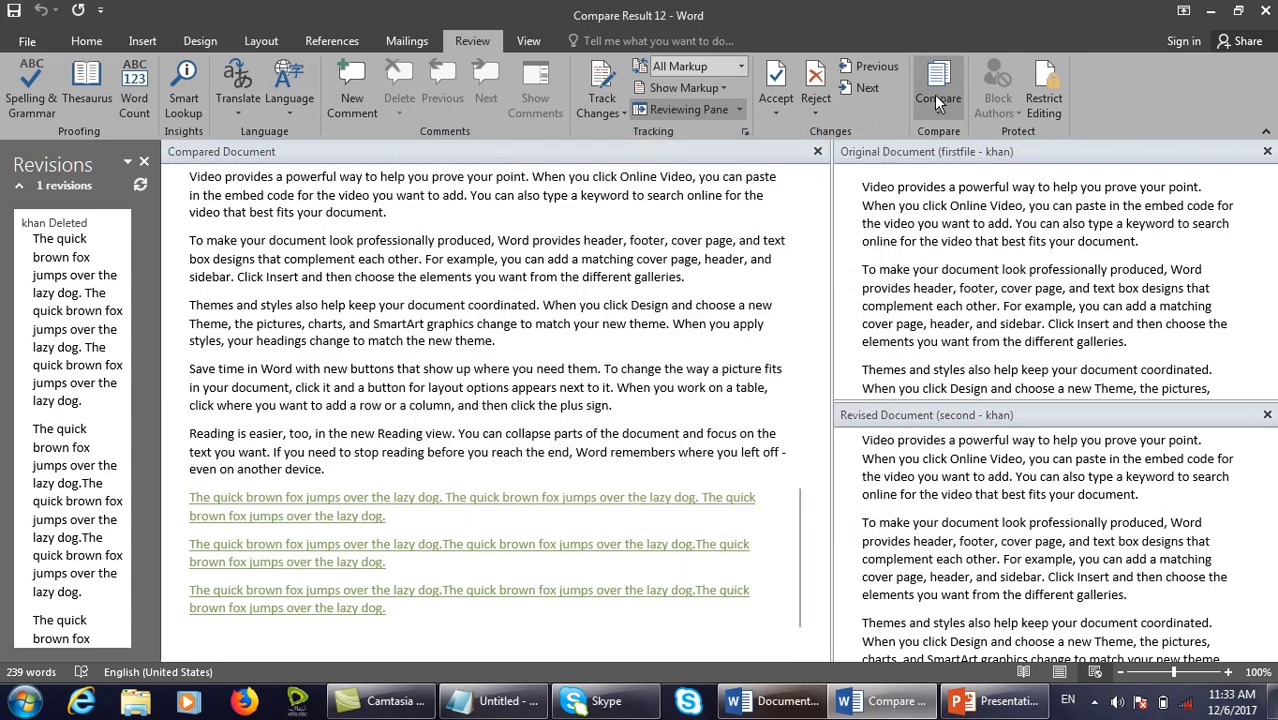
left_click(938, 103)
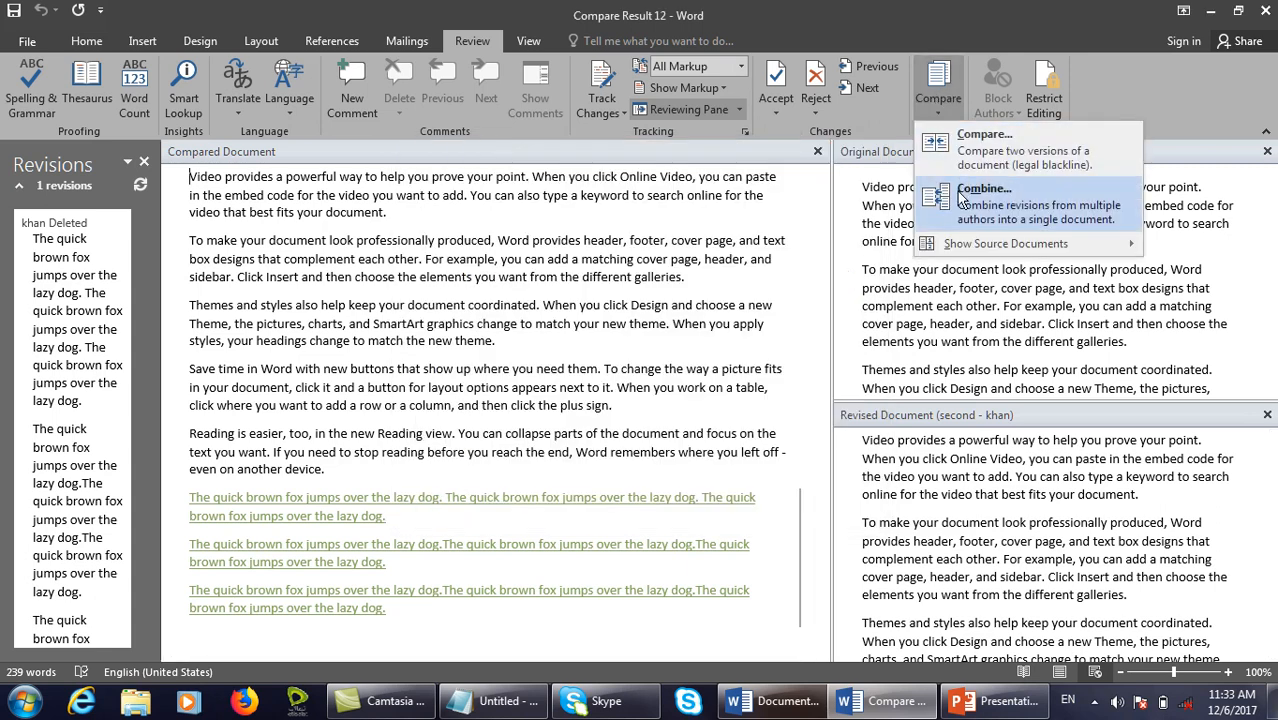
left_click(922, 27)
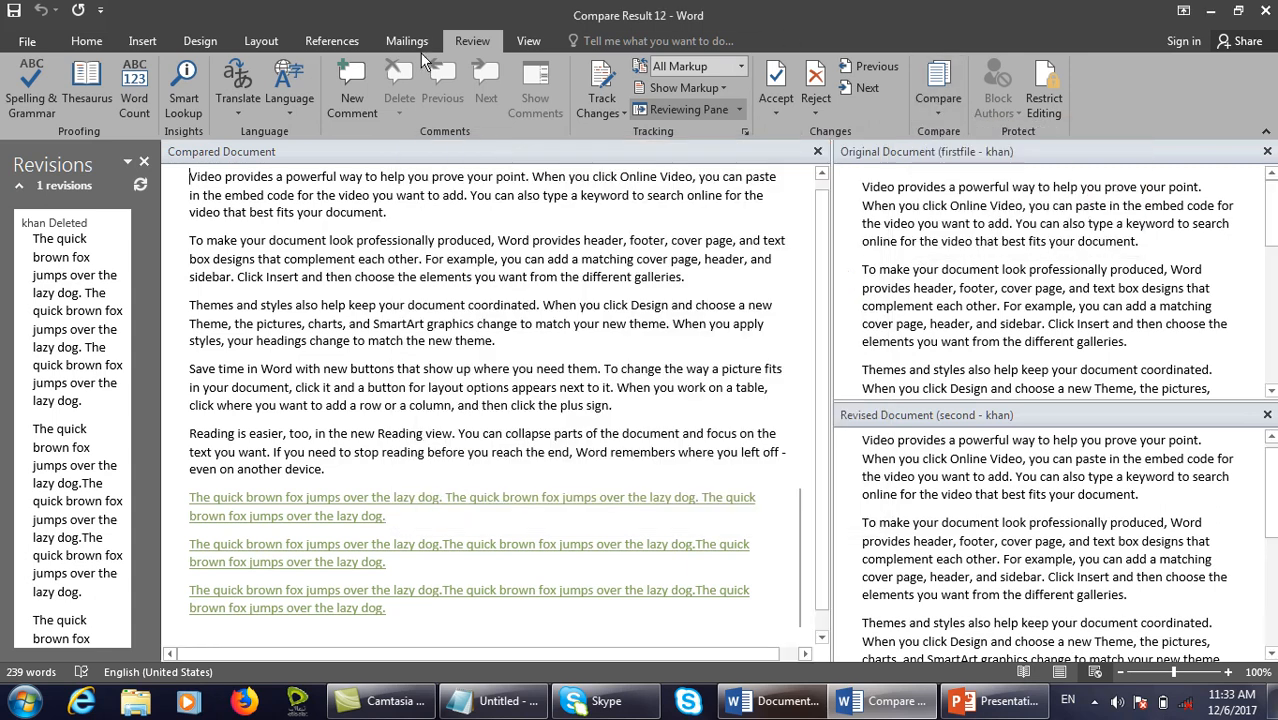
left_click(818, 152)
key("n")
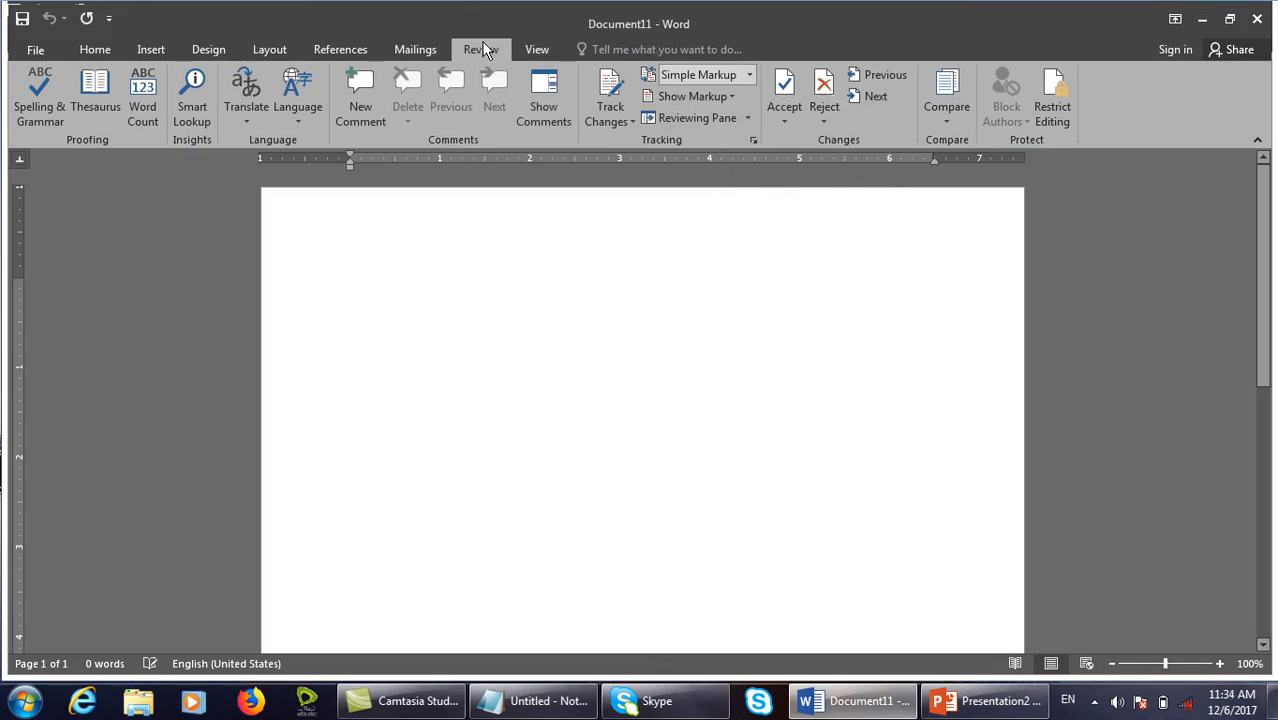
Try showing changes in the revised, original and new document, and character- versus word-level, then cancel.
left_click(946, 110)
left_click(975, 148)
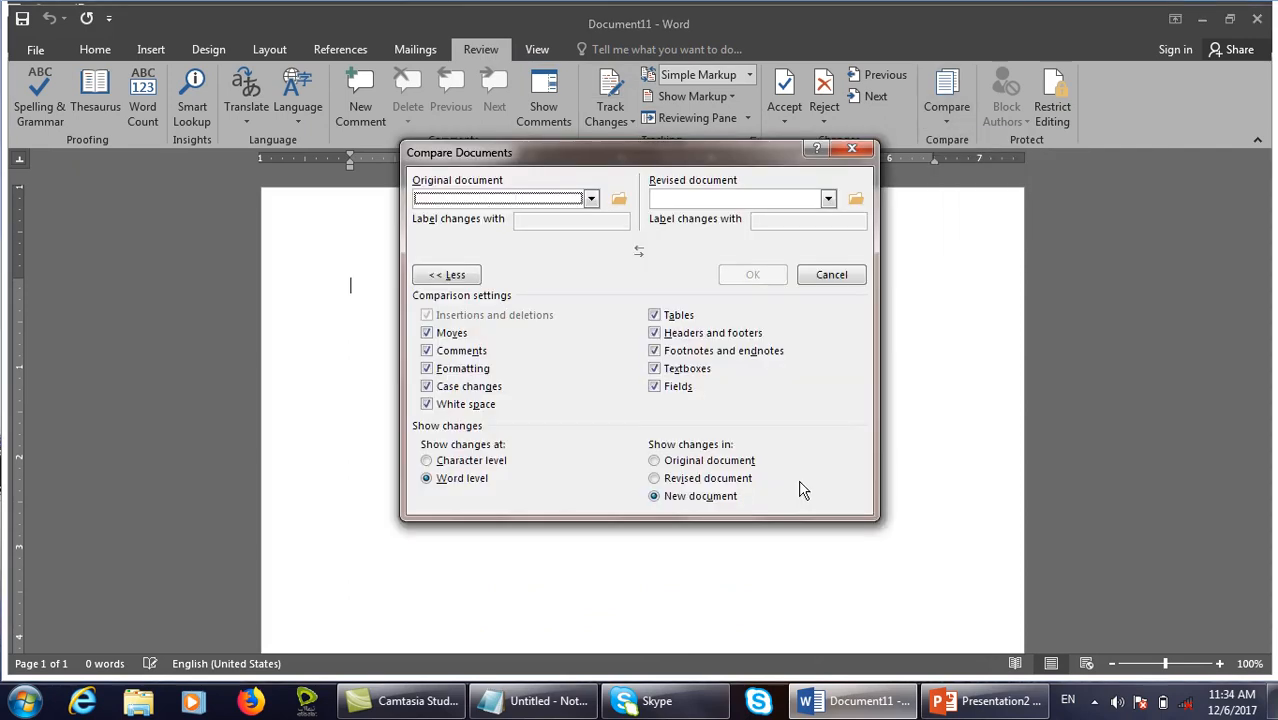
left_click(696, 500)
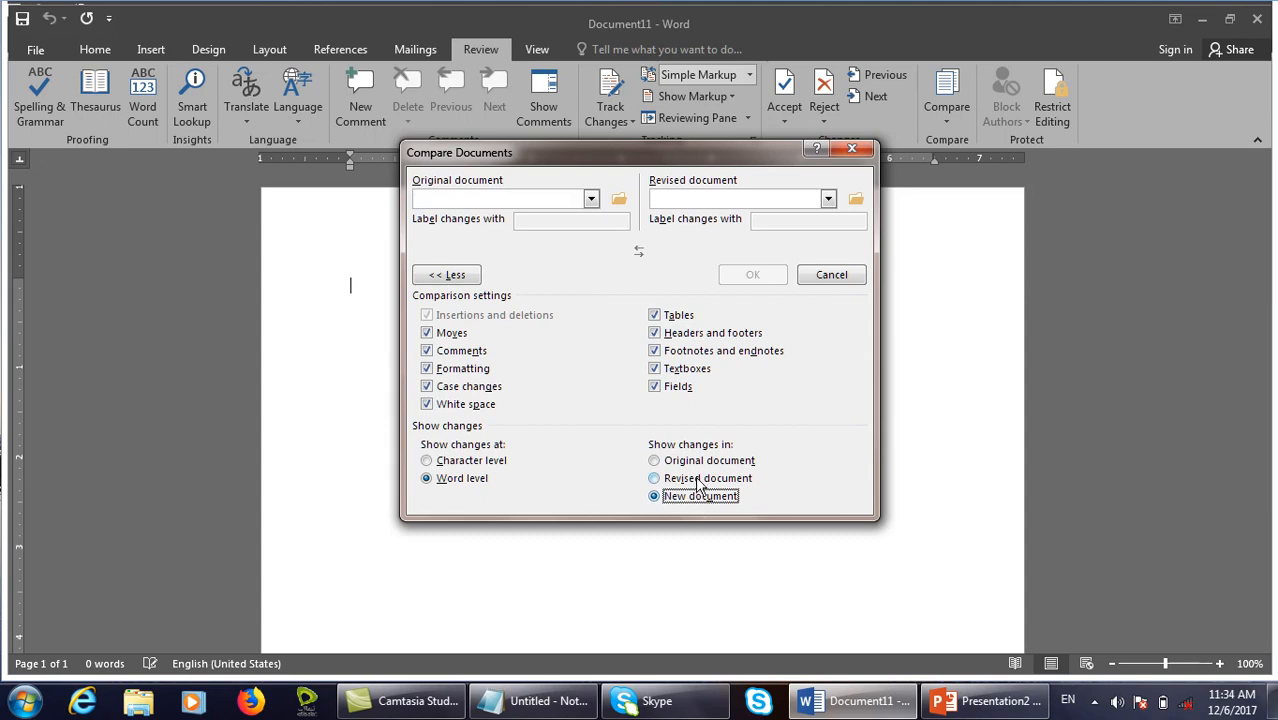
left_click(698, 480)
left_click(708, 462)
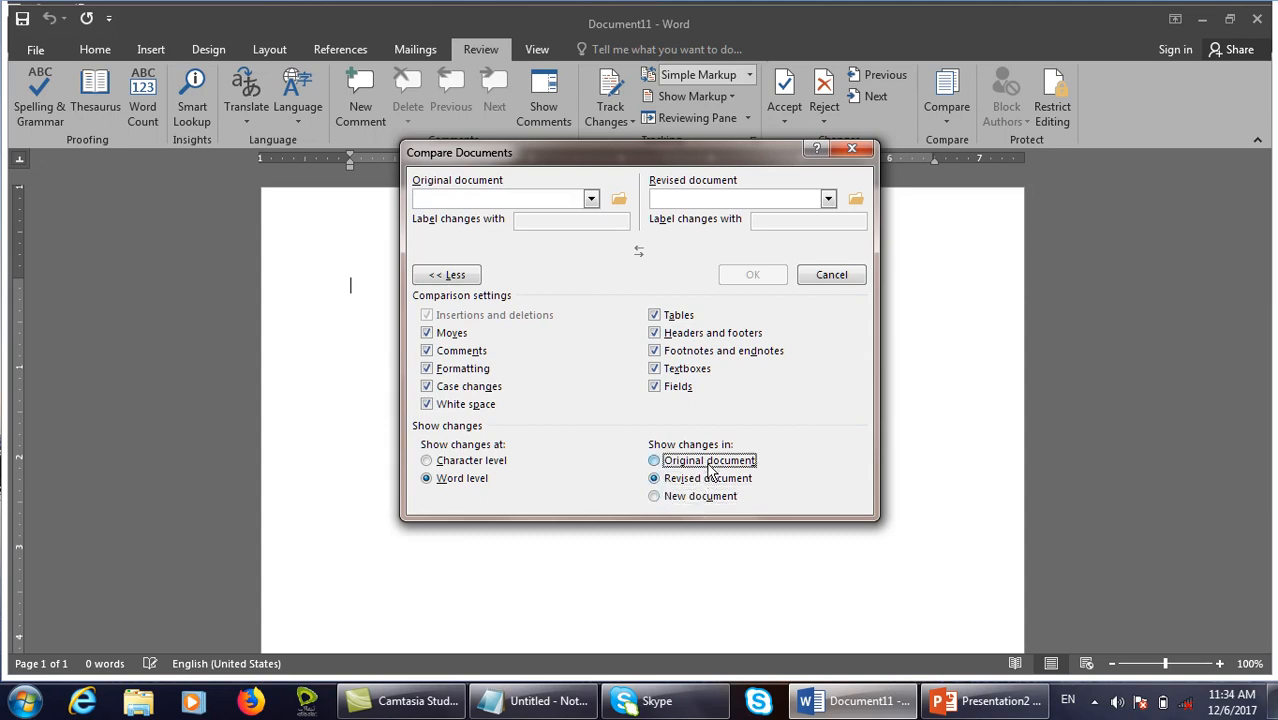
left_click(696, 500)
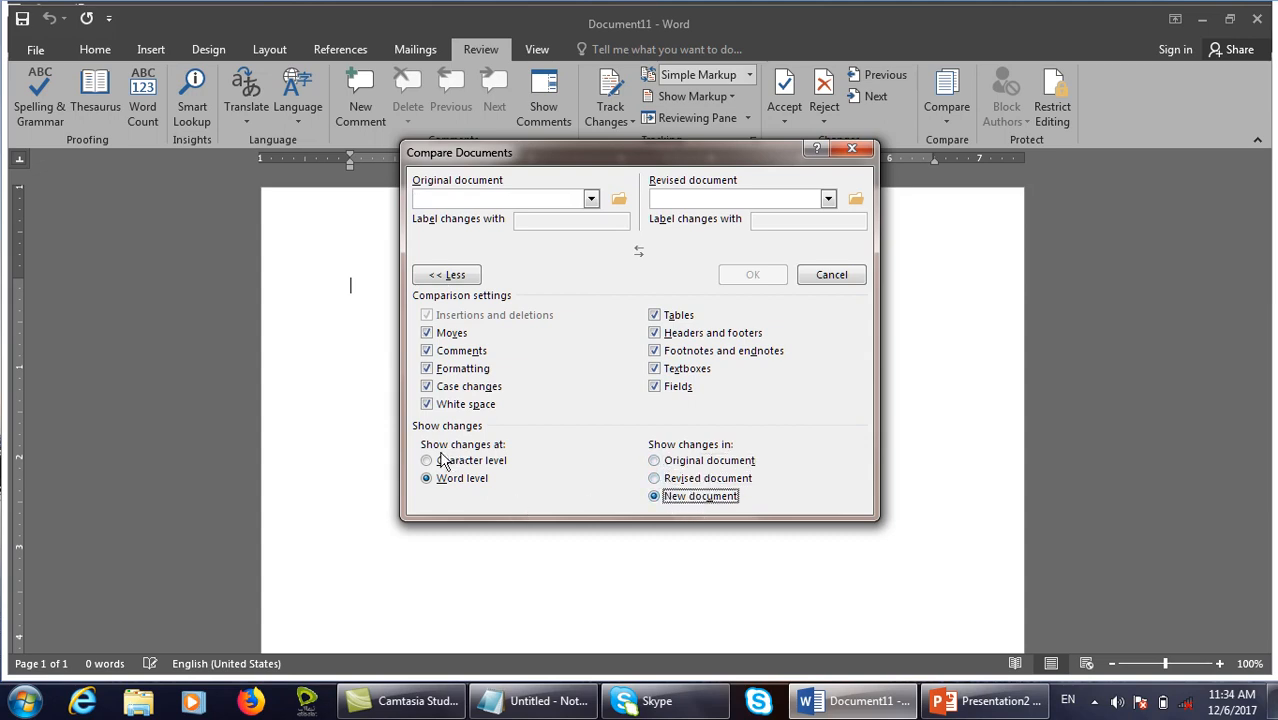
left_click(474, 462)
left_click(450, 480)
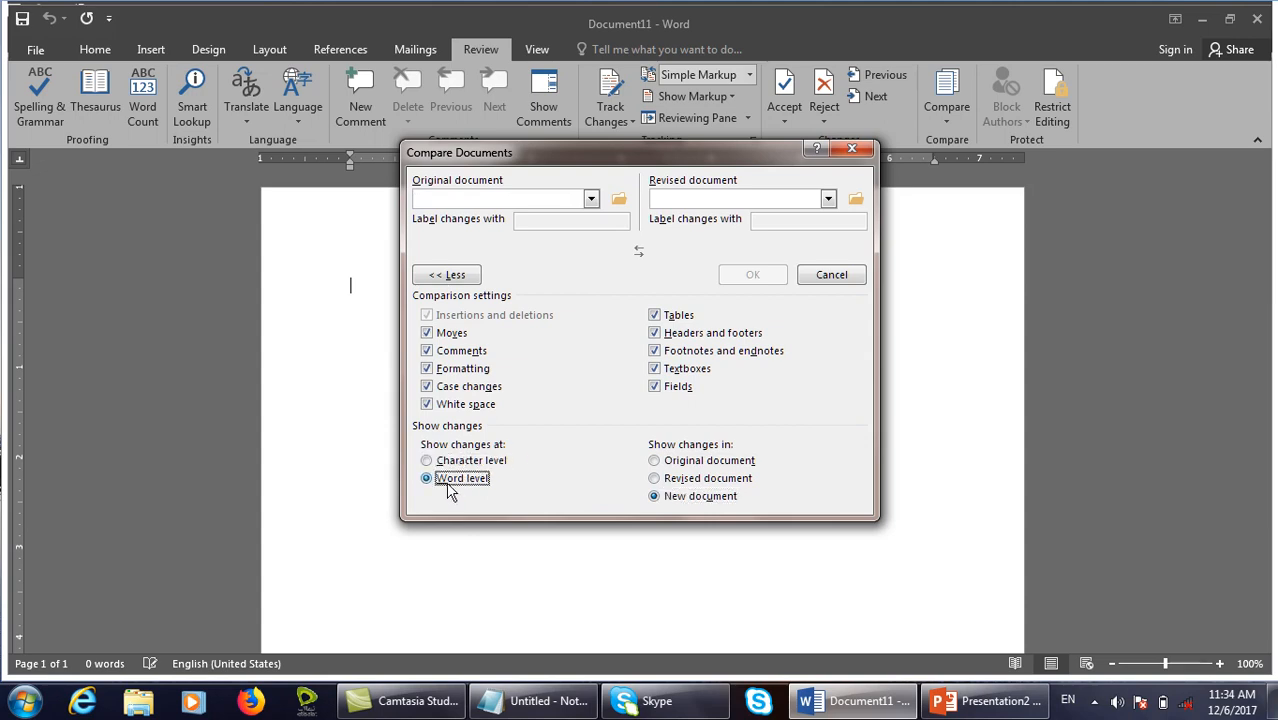
left_click(831, 275)
left_click(953, 108)
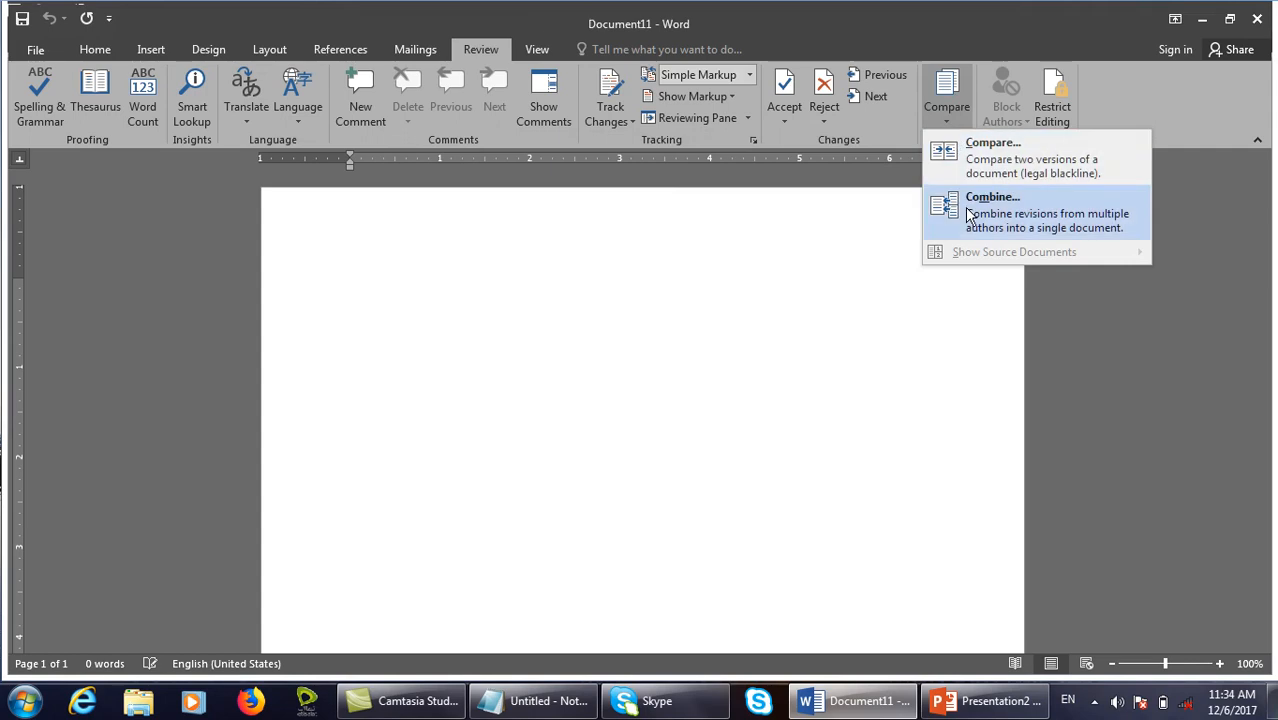
In Combine Documents, choose first page.docx as original and Second Page.docx as revised.
left_click(942, 206)
left_click(591, 198)
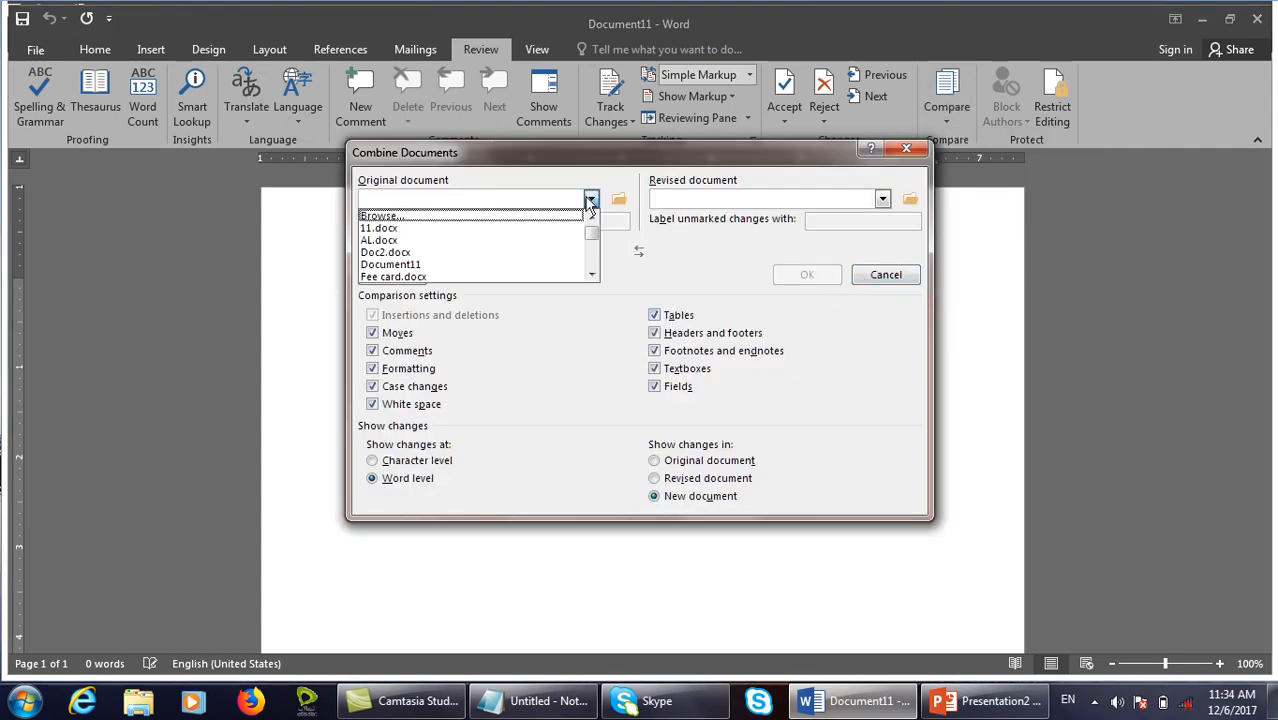
left_click(591, 261)
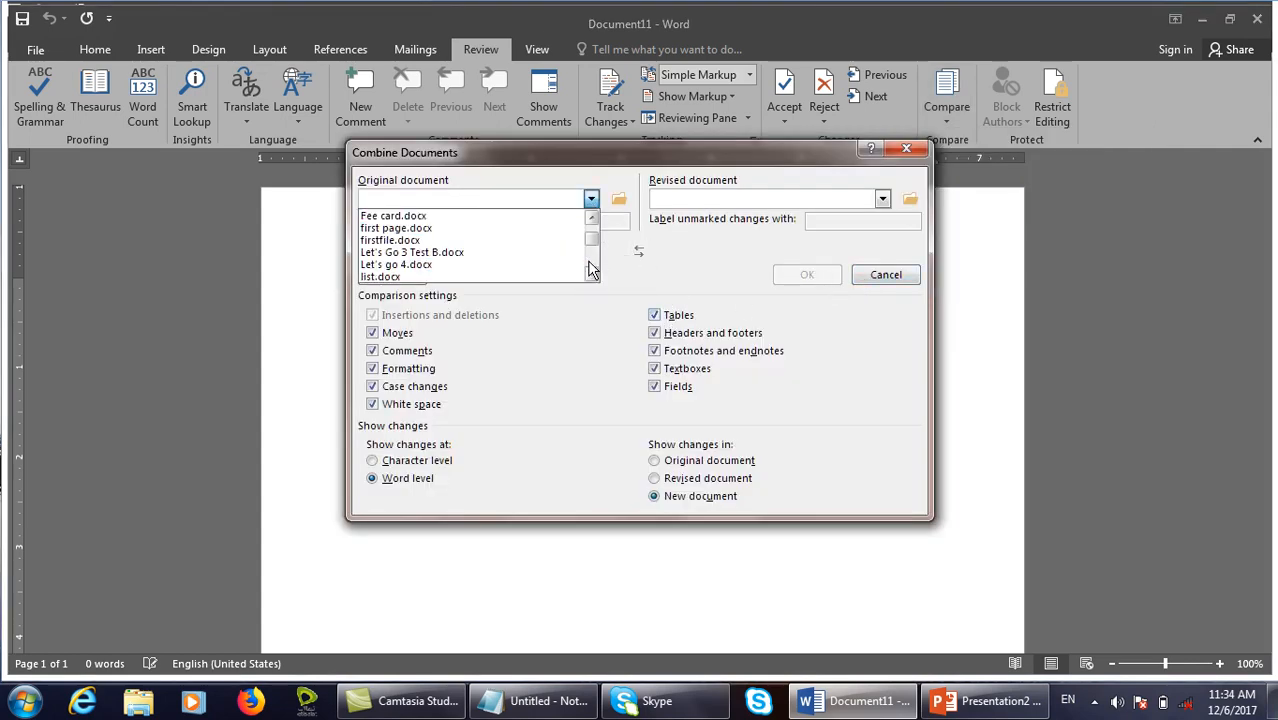
left_click(437, 228)
left_click(698, 200)
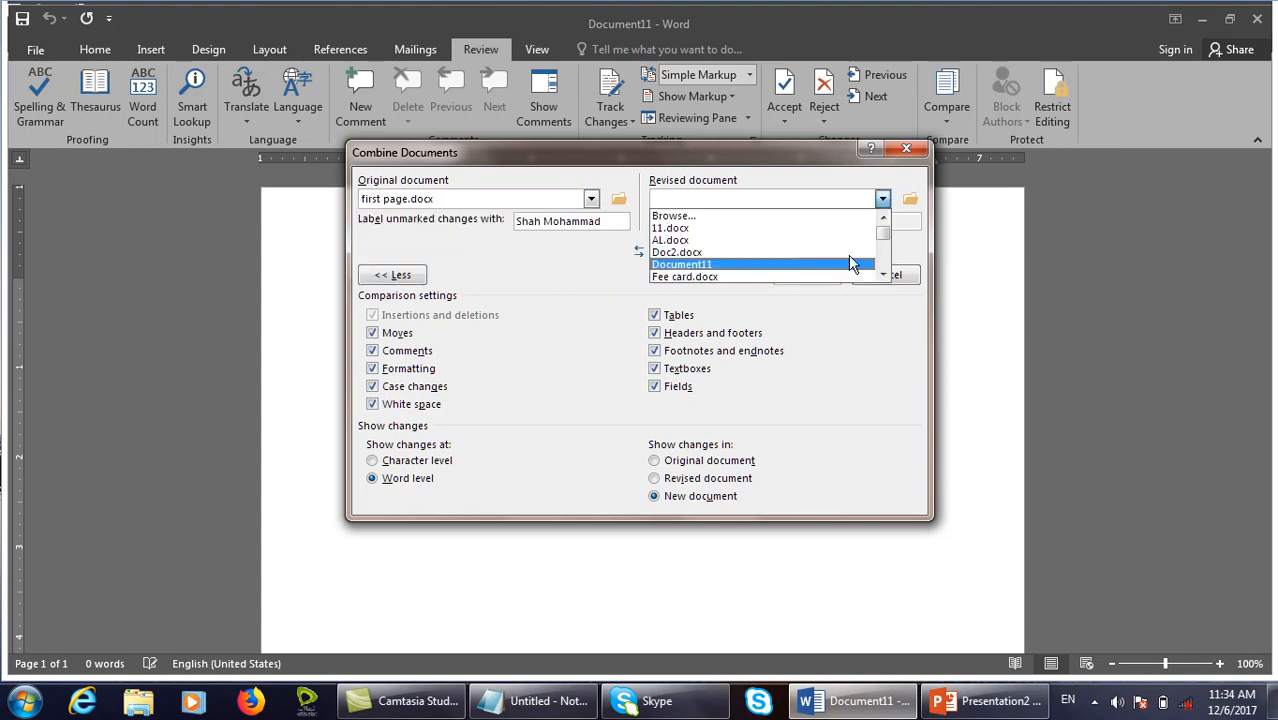
mouse_move(882, 232)
left_mouse_down()
mouse_move(884, 262)
mouse_move(886, 244)
left_mouse_up()
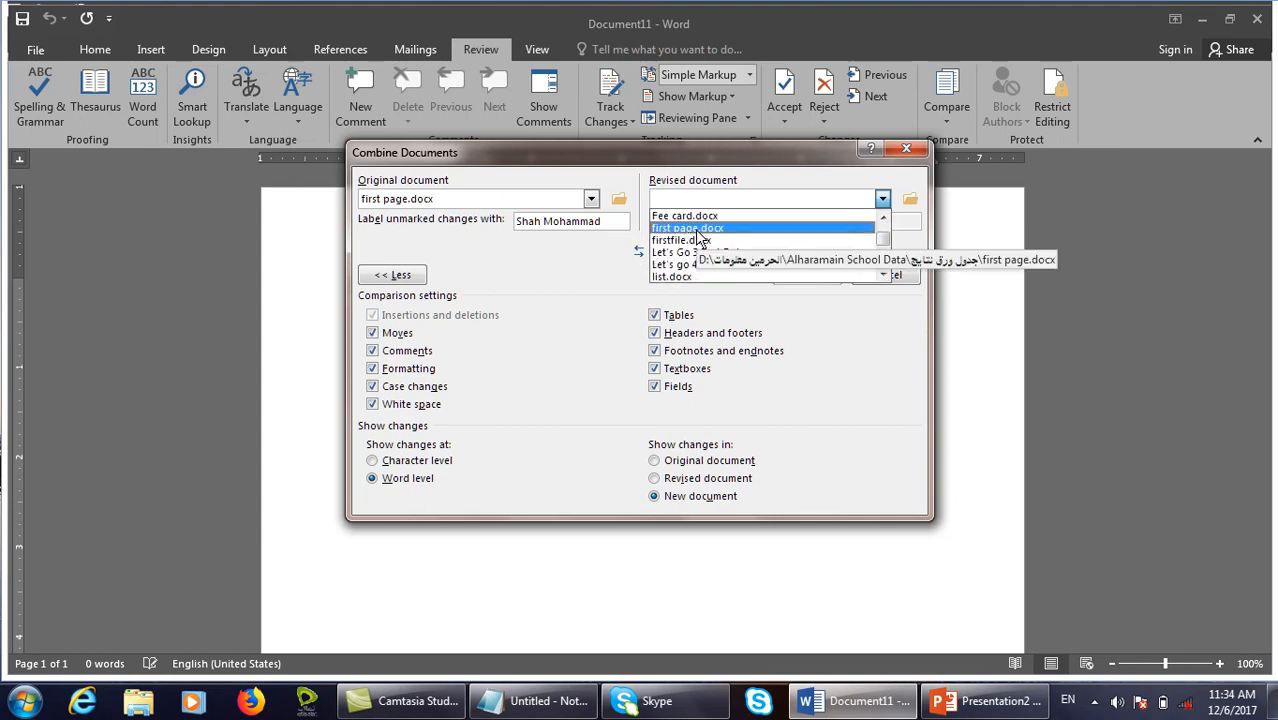
scroll(700, 255, "down", 1)
left_click(727, 276)
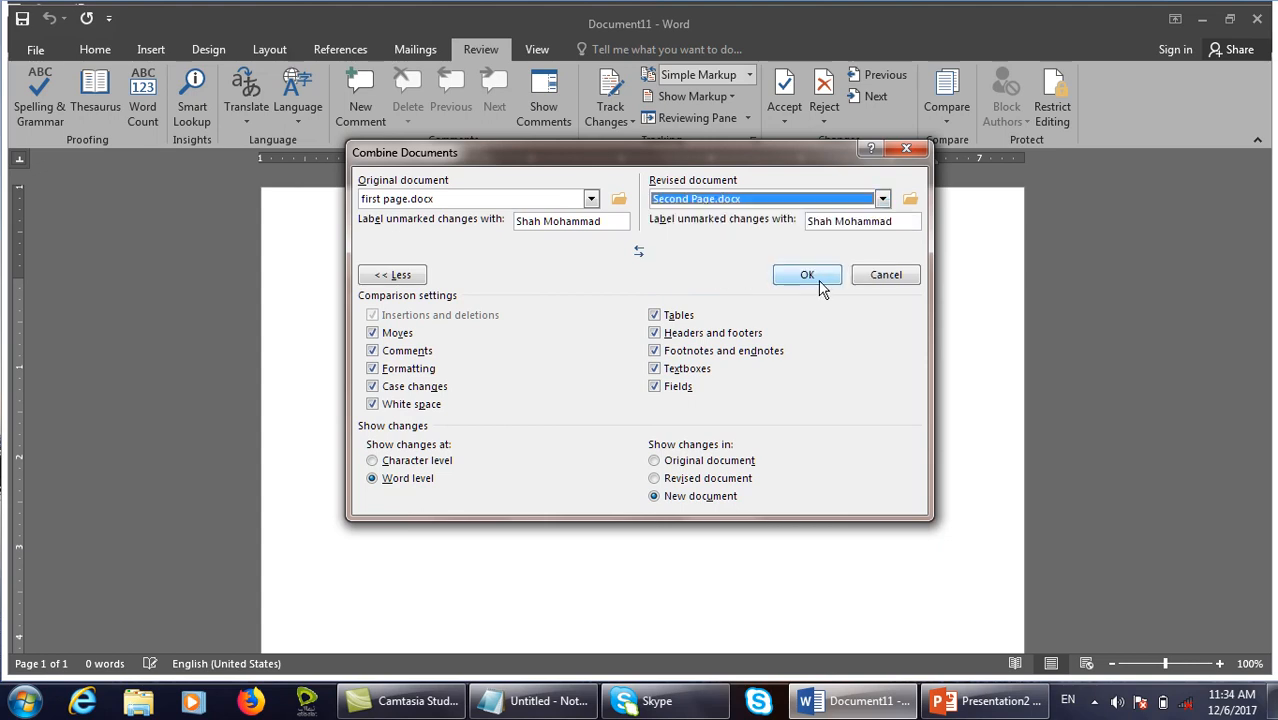
Re-pick the original file and combine them, producing Combine Result 15 with 16 revisions.
left_click(591, 199)
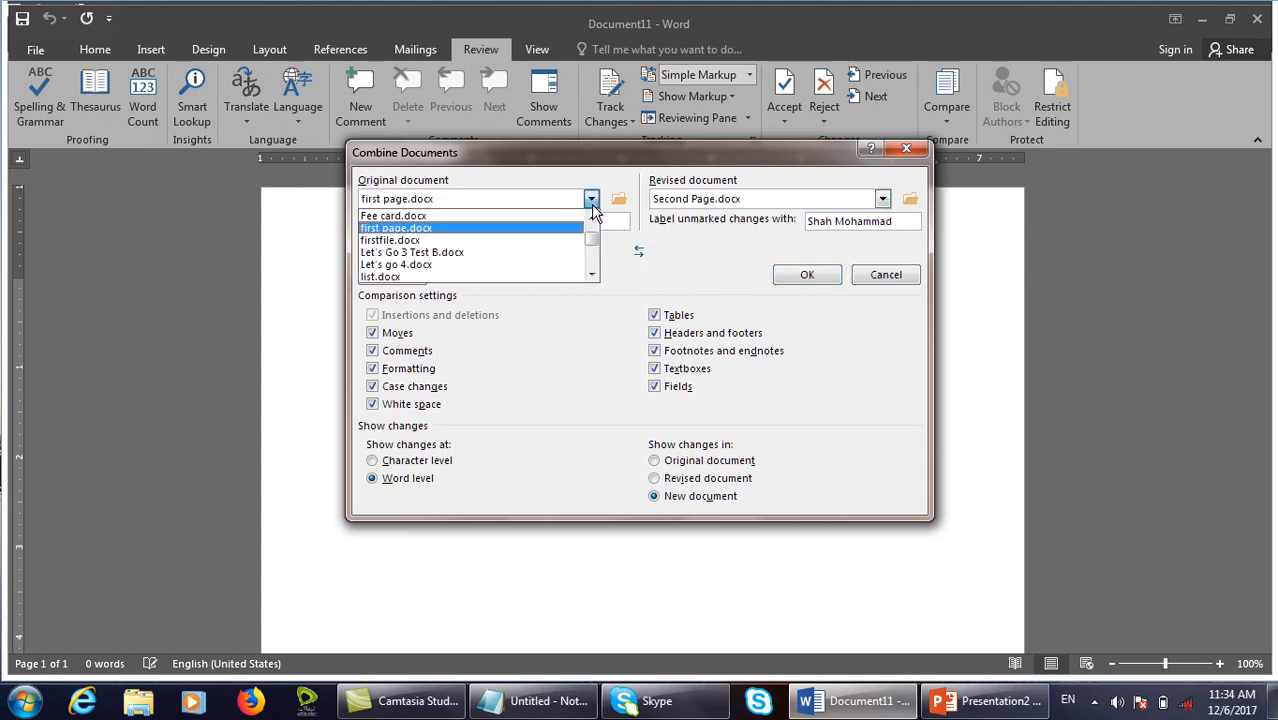
left_click(504, 243)
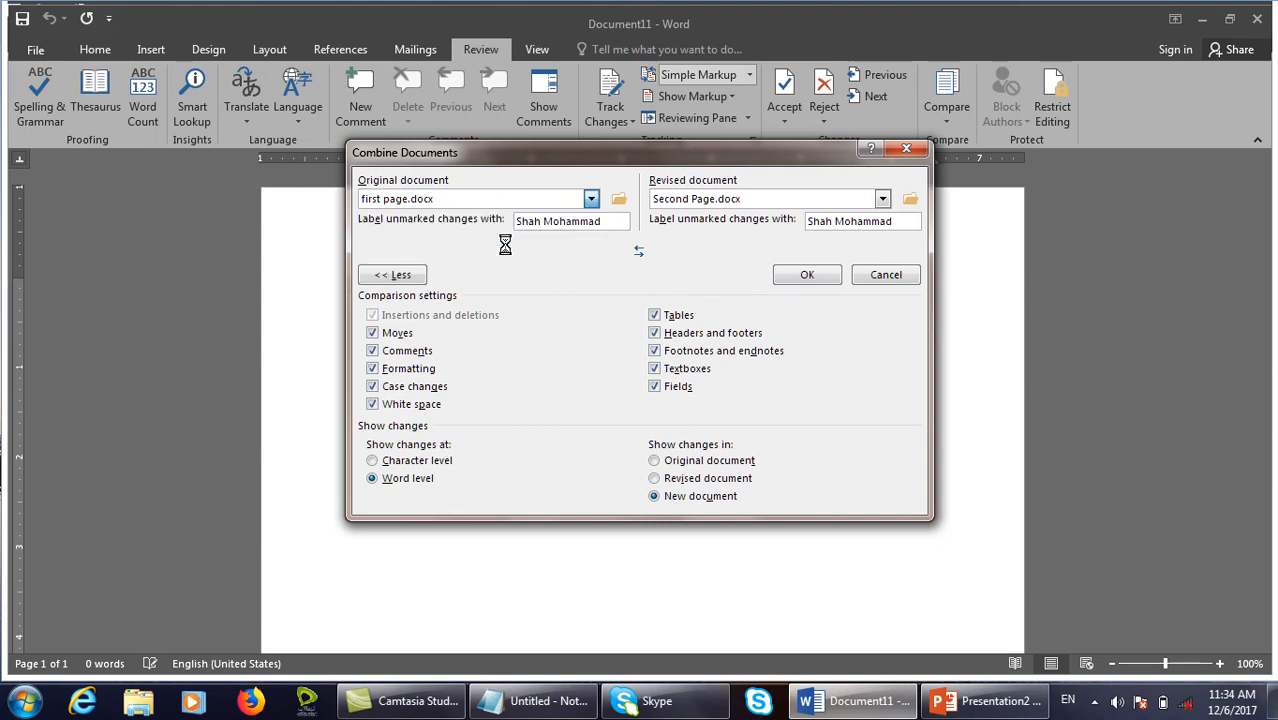
left_click(786, 276)
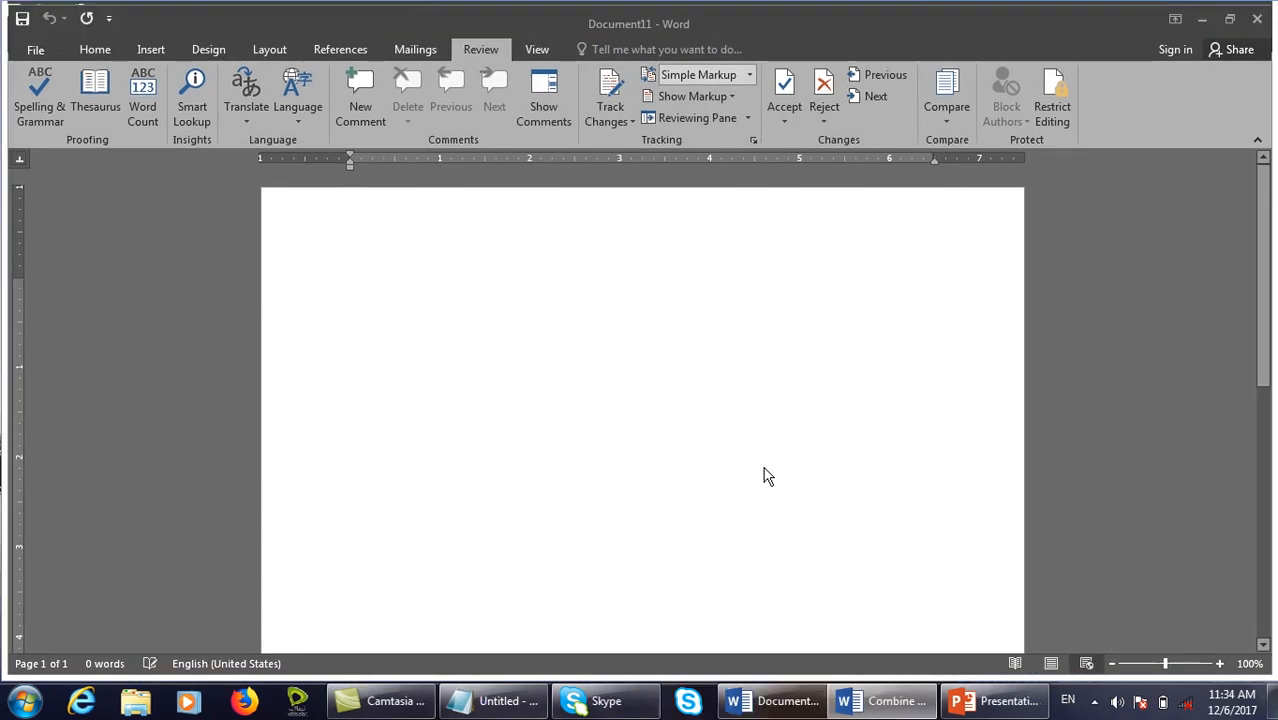
left_click(886, 700)
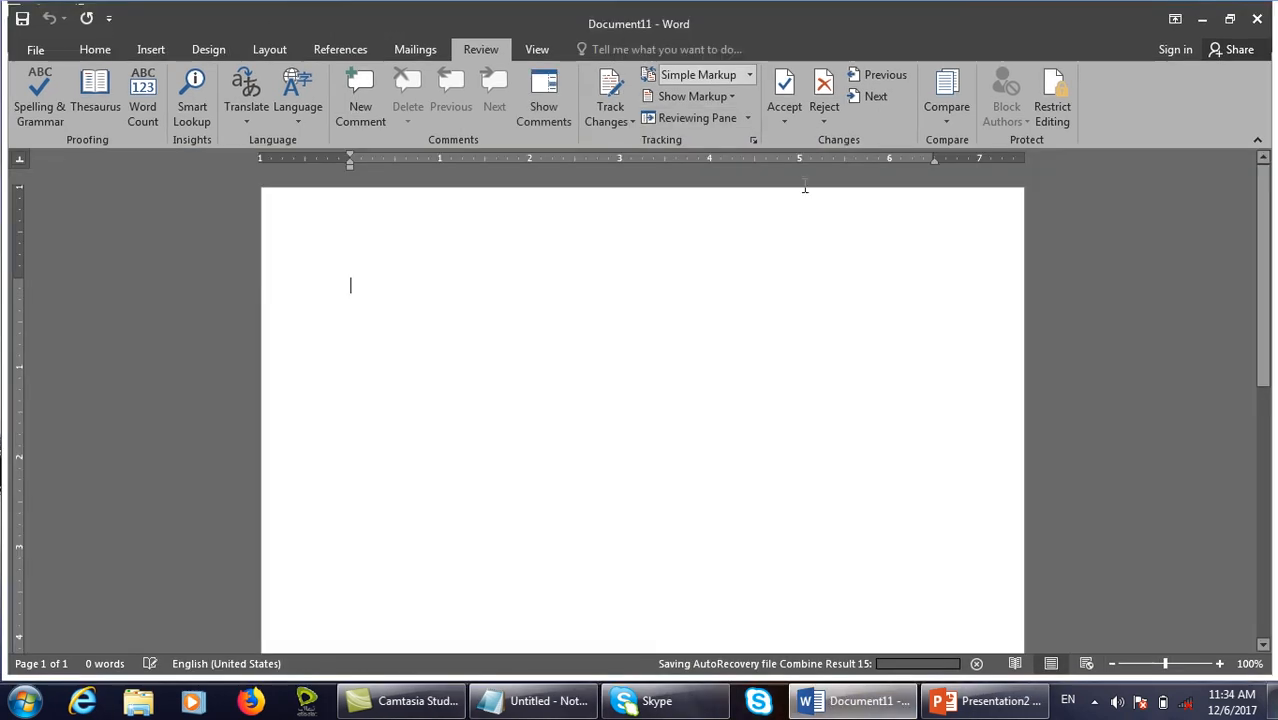
Start a new combine and browse to firstfile as the original document.
left_click(944, 100)
left_click(940, 194)
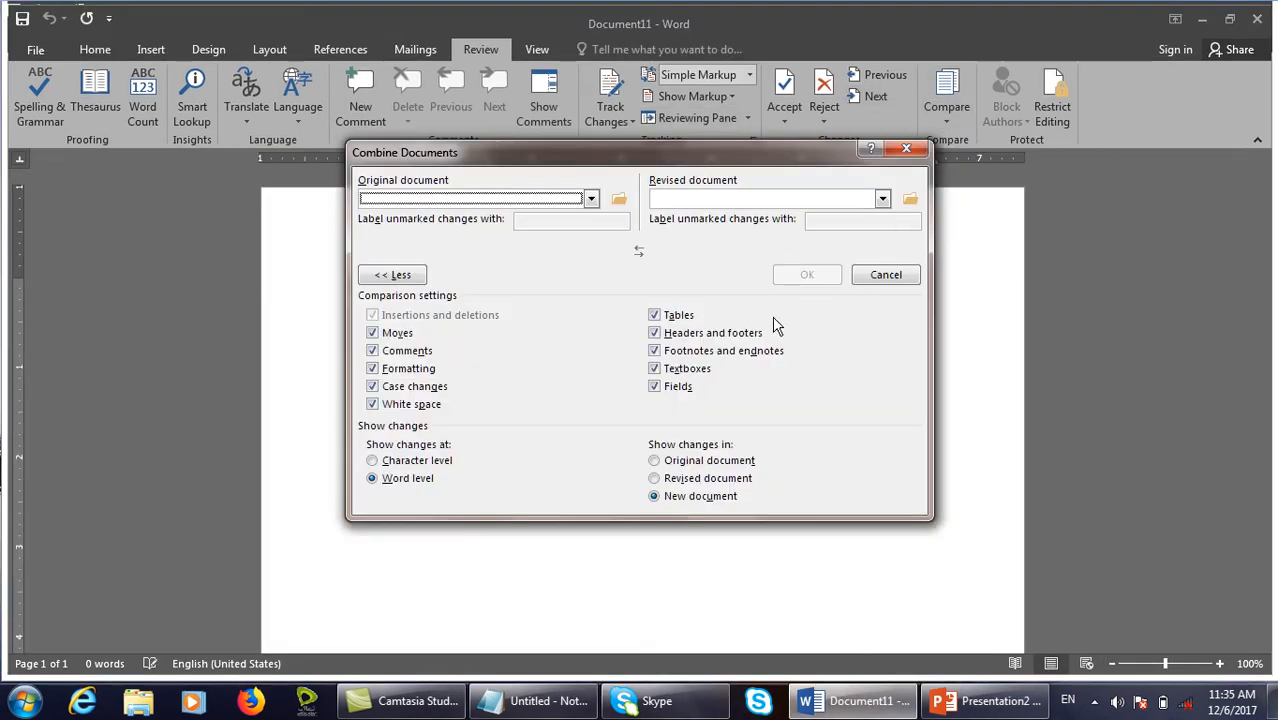
left_click(619, 199)
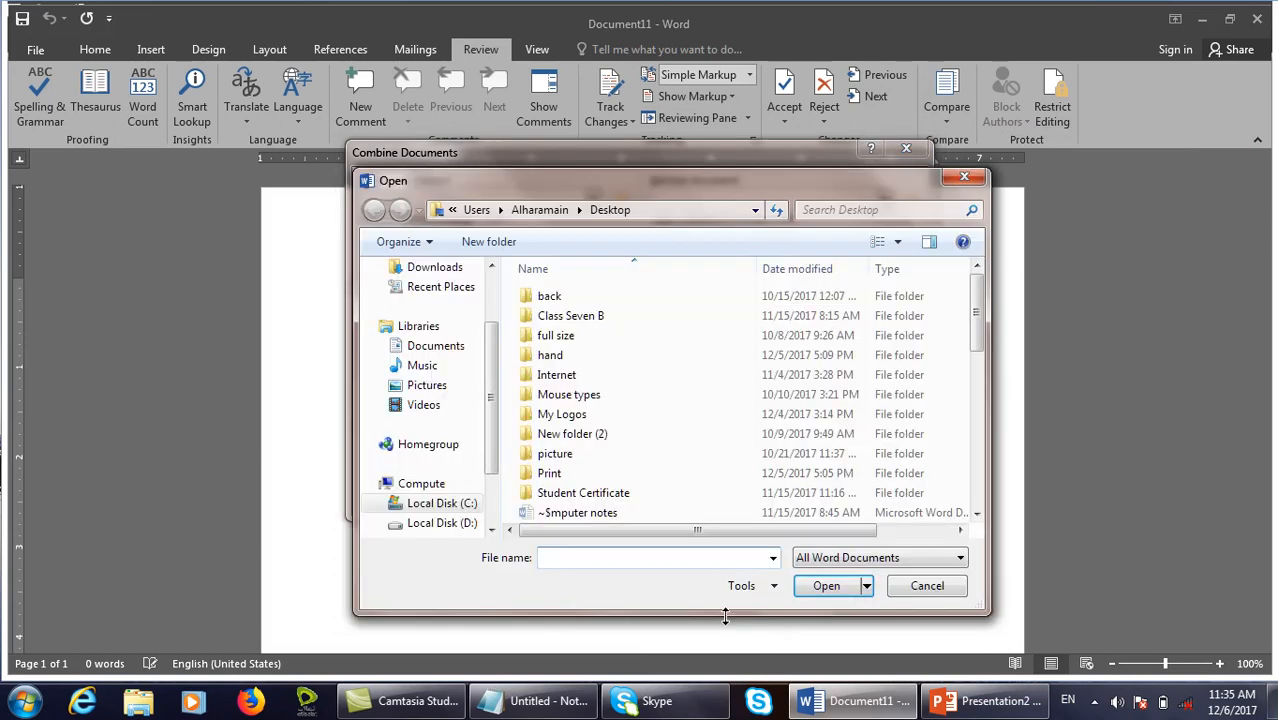
scroll(556, 371, "down", 5)
left_click(558, 334)
left_click(612, 355)
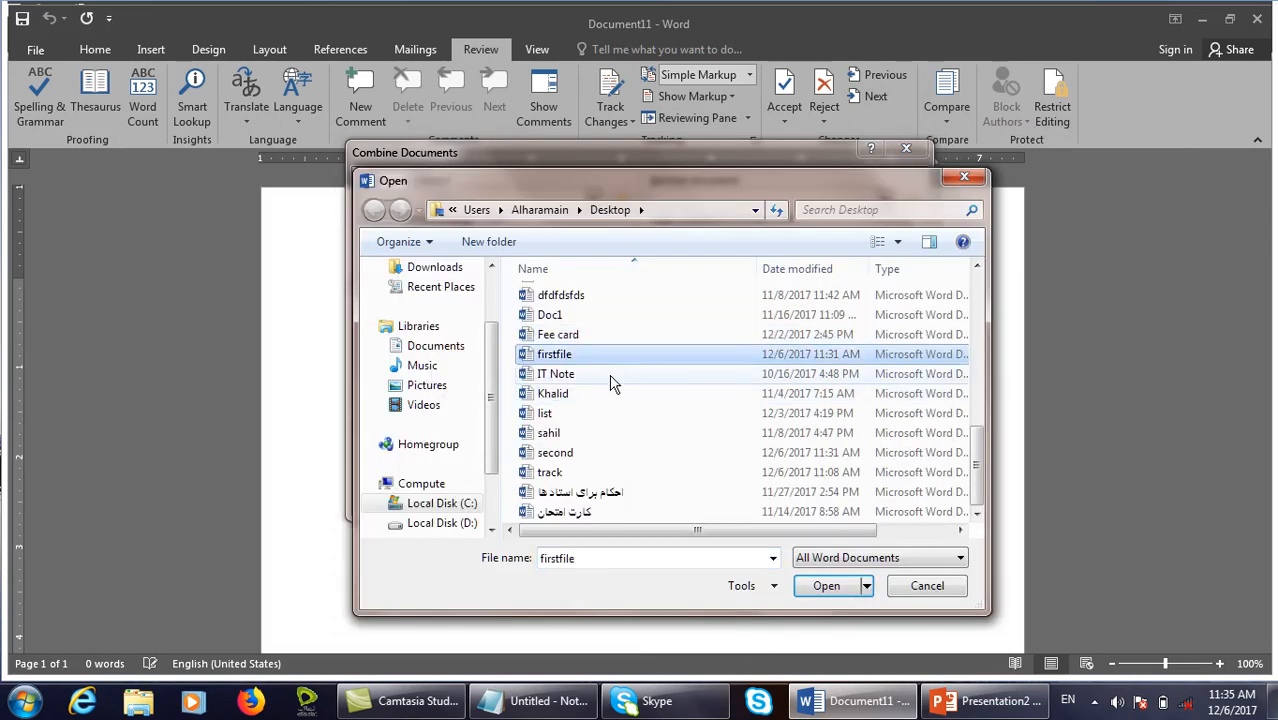
left_click(822, 586)
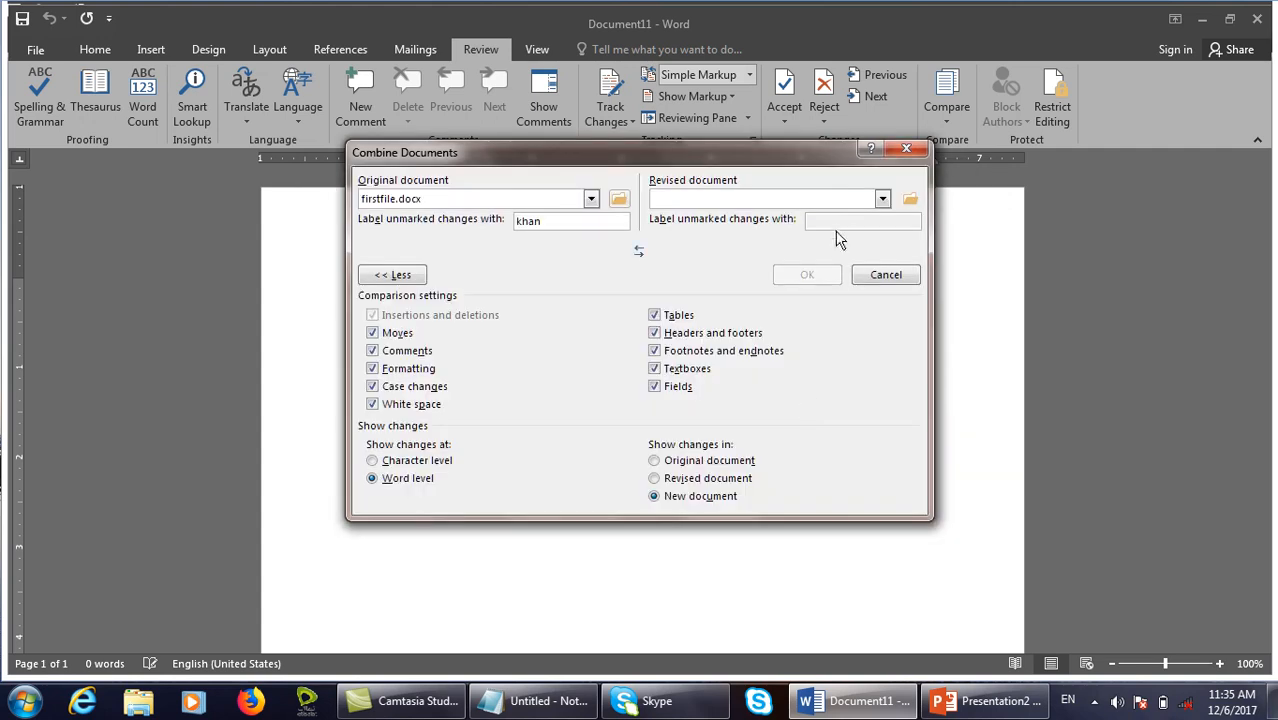
Browse to second as the revised document and combine them into Combine Result 18.
left_click(910, 199)
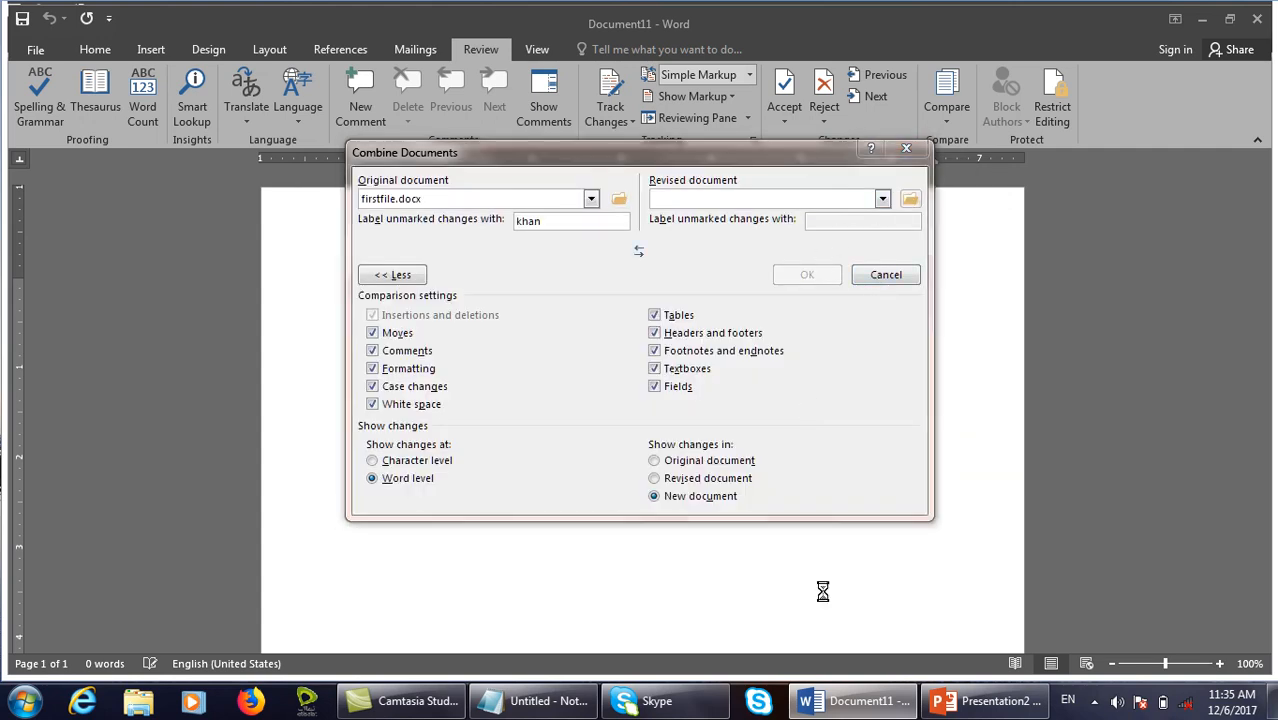
left_click(610, 442)
key("s")
key("s")
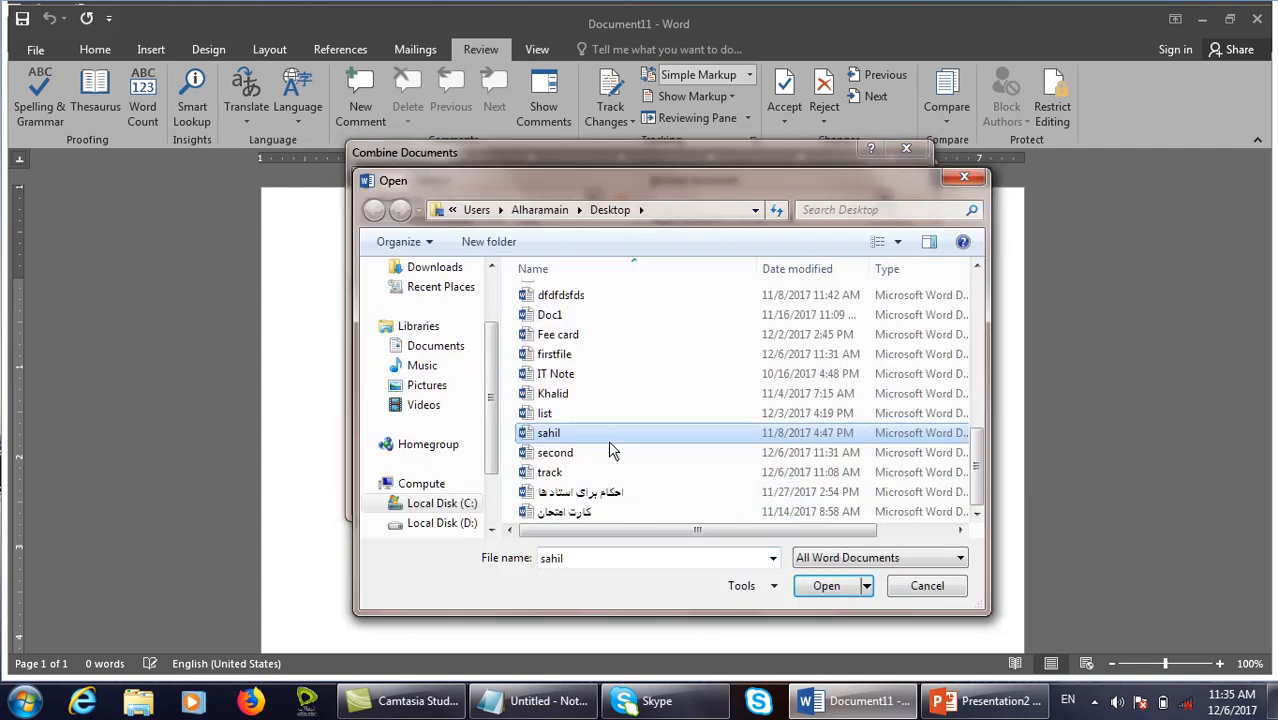
key("s")
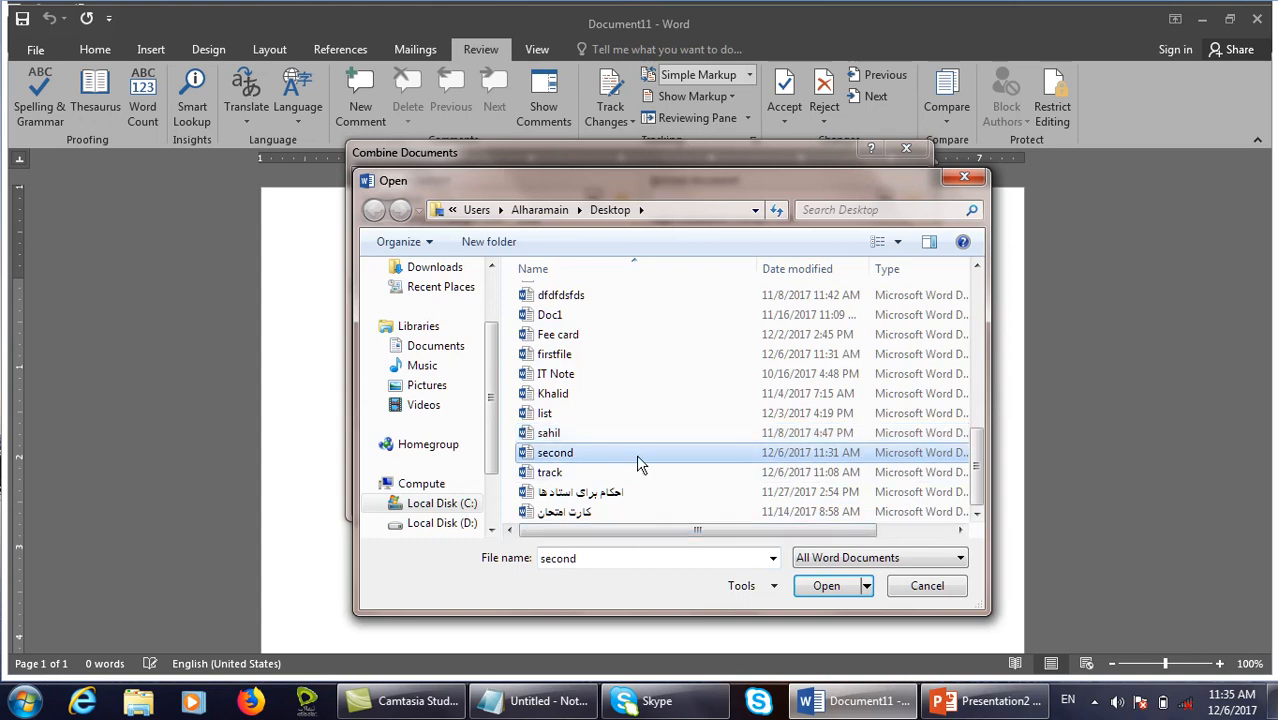
key("F2")
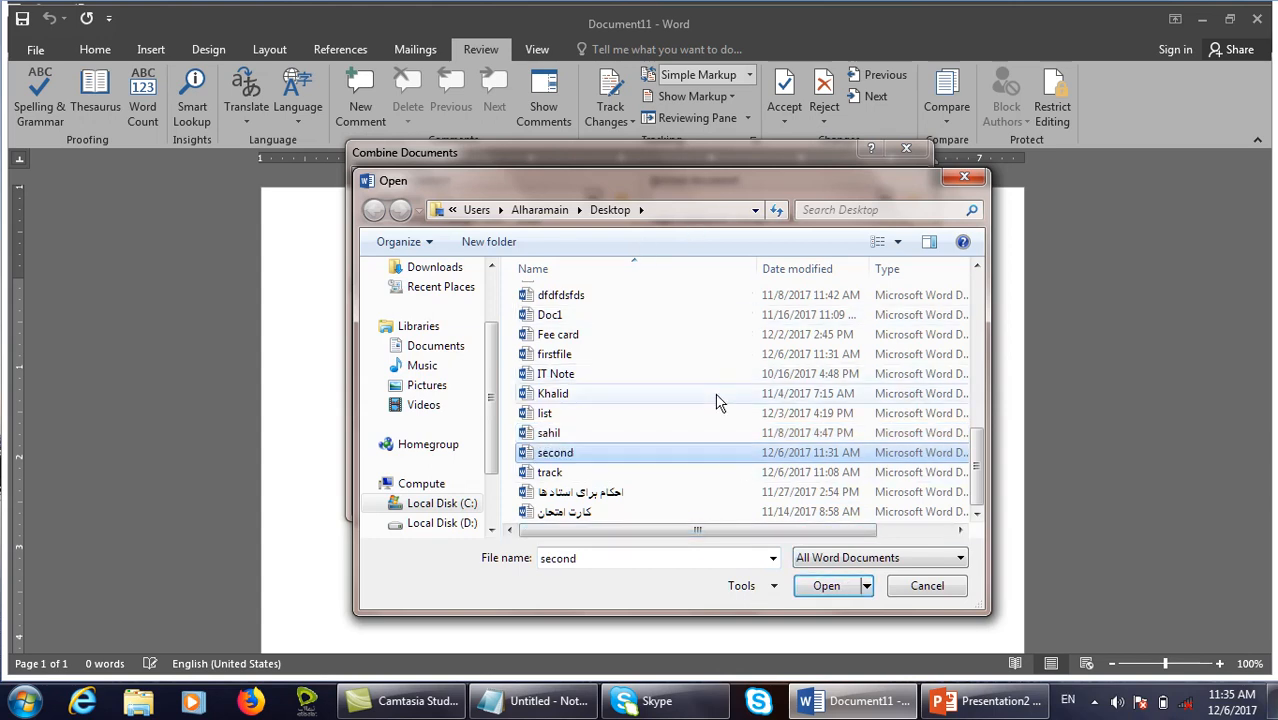
left_click(706, 440)
left_click(703, 449)
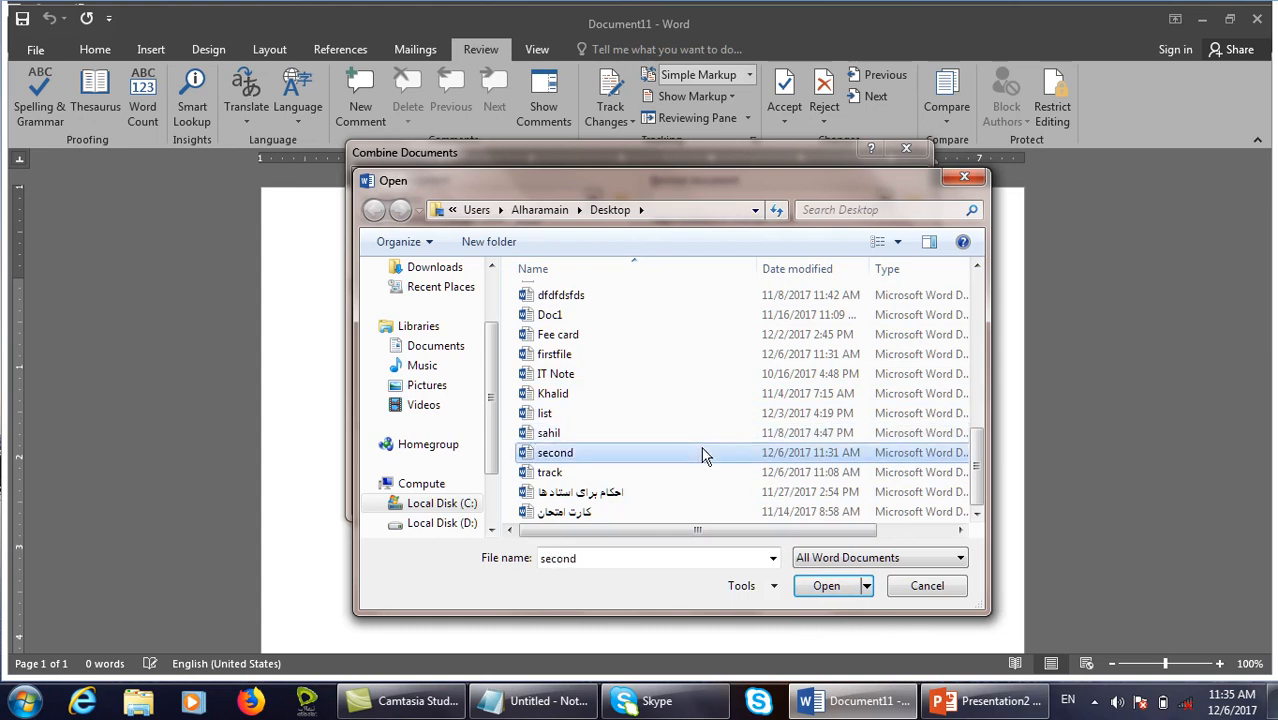
left_click(822, 586)
left_click(807, 274)
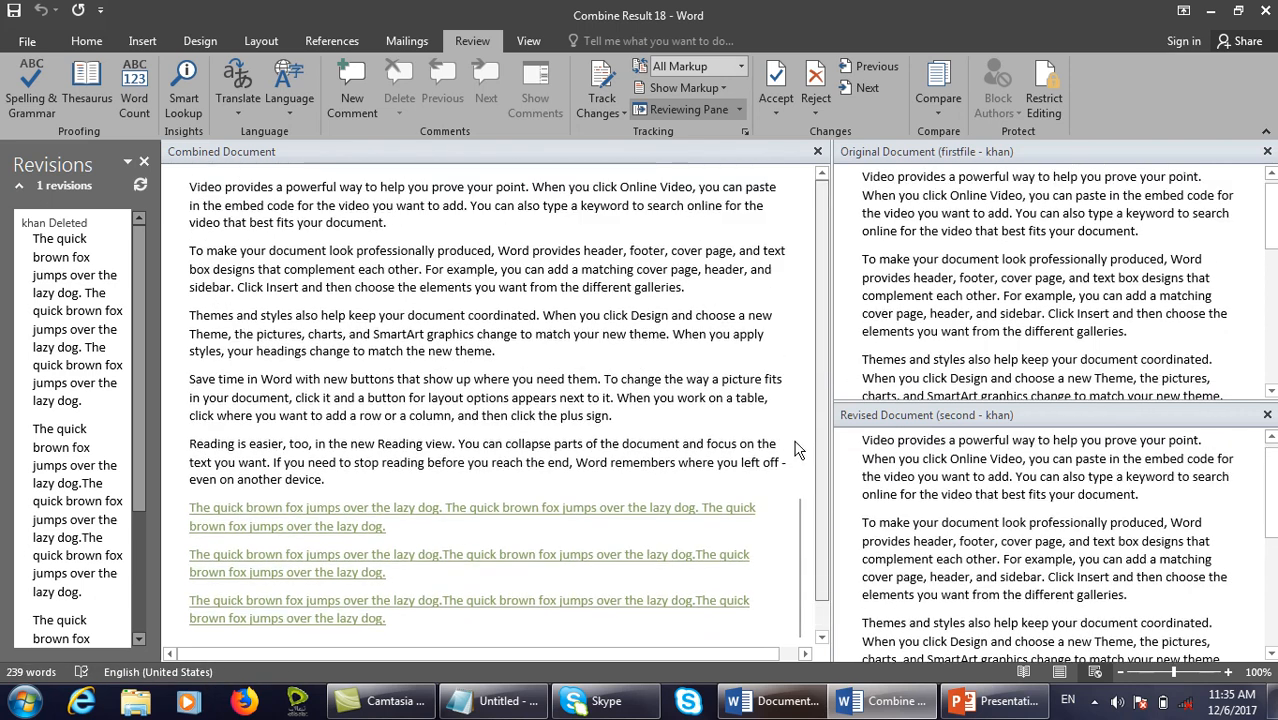
Review the combined text and the Accept options, then close Combine Result 18 without saving.
left_click_drag(800, 432, 804, 377)
left_click(478, 482)
scroll(470, 500, "down", 1)
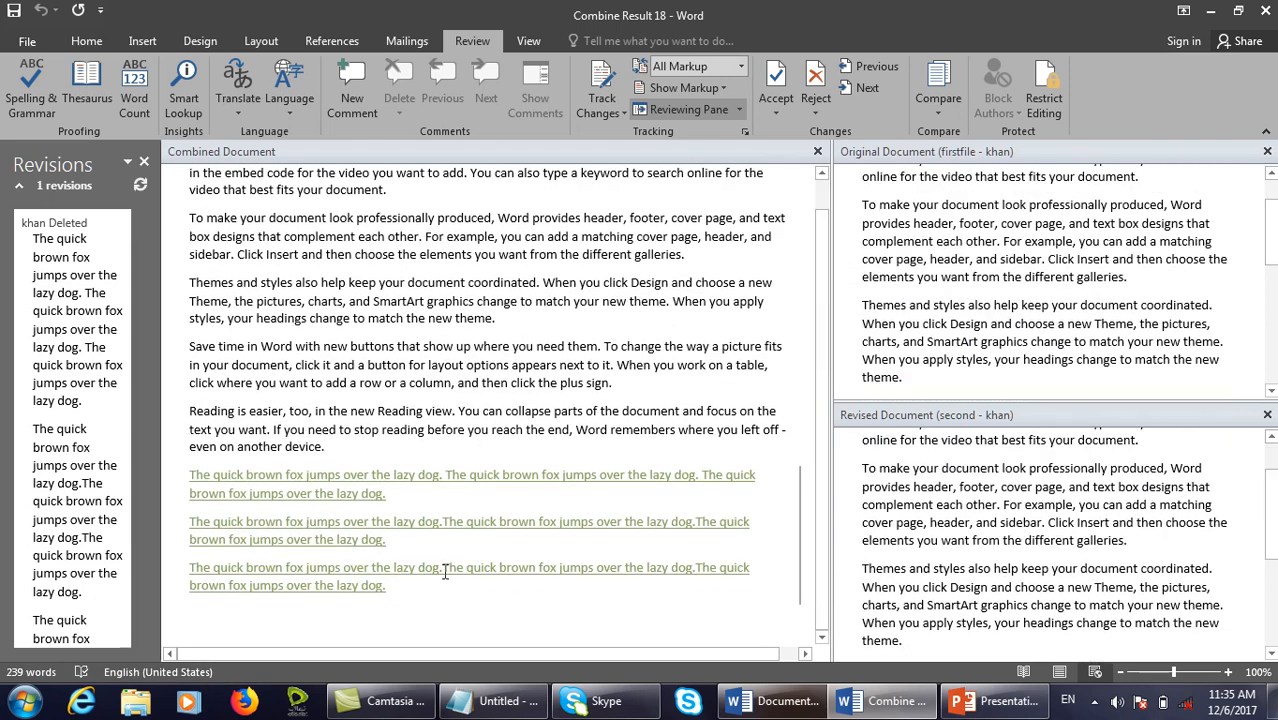
scroll(518, 498, "up", 1)
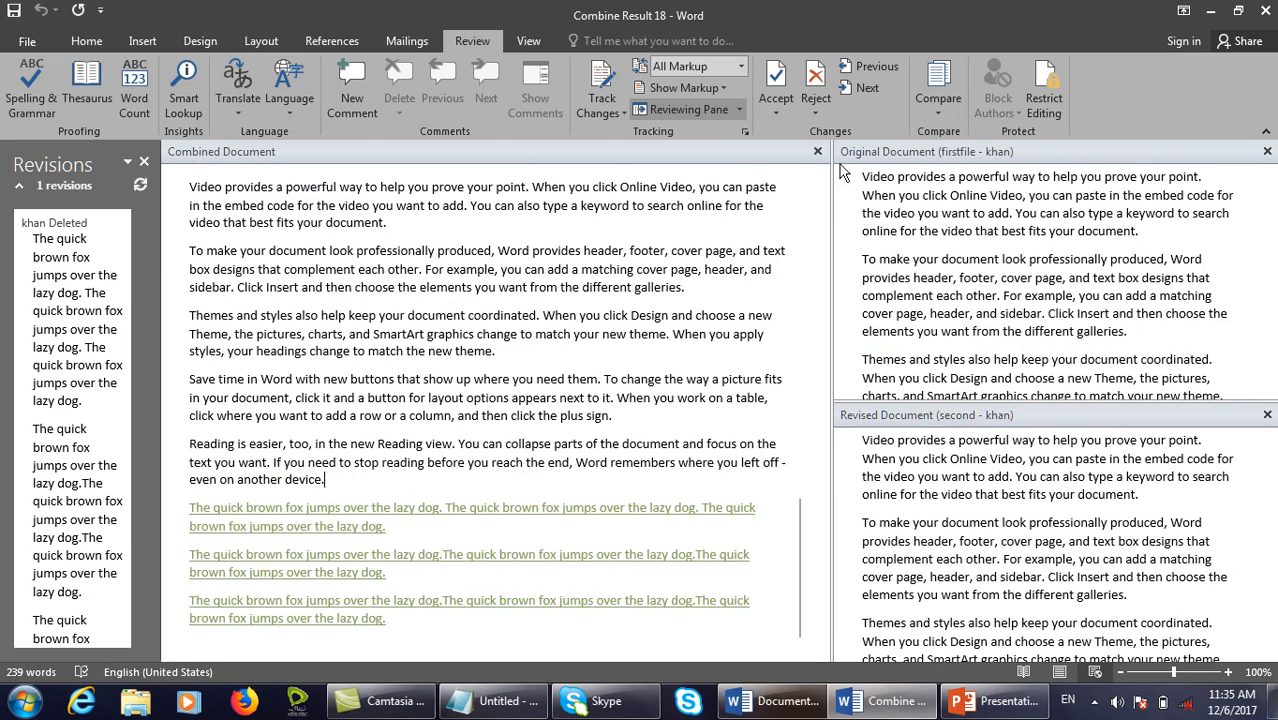
left_click(777, 113)
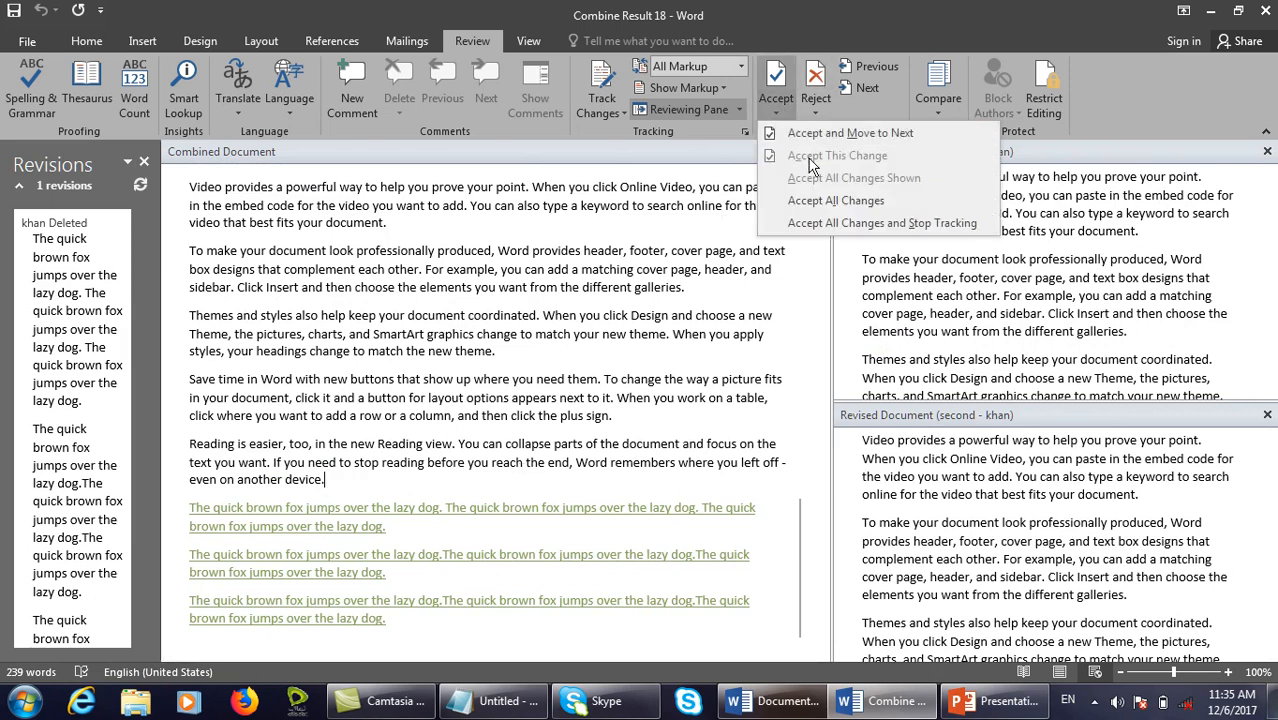
left_click(757, 477)
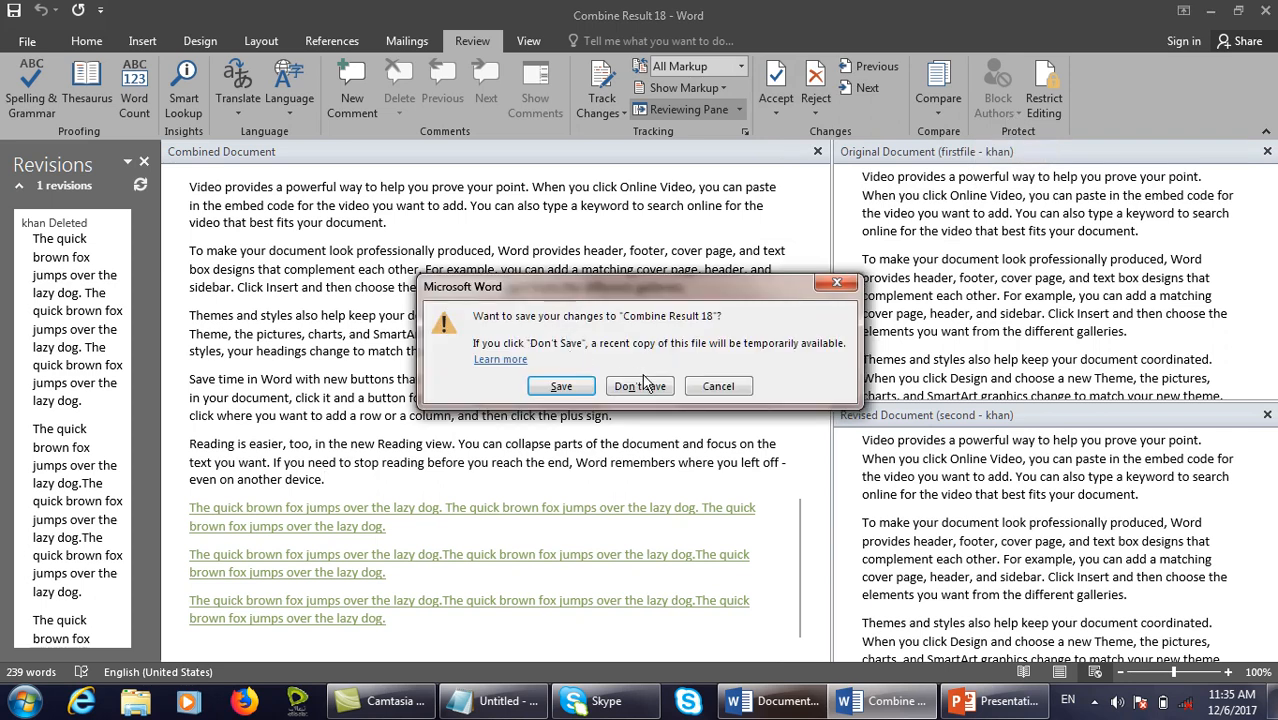
left_click(645, 386)
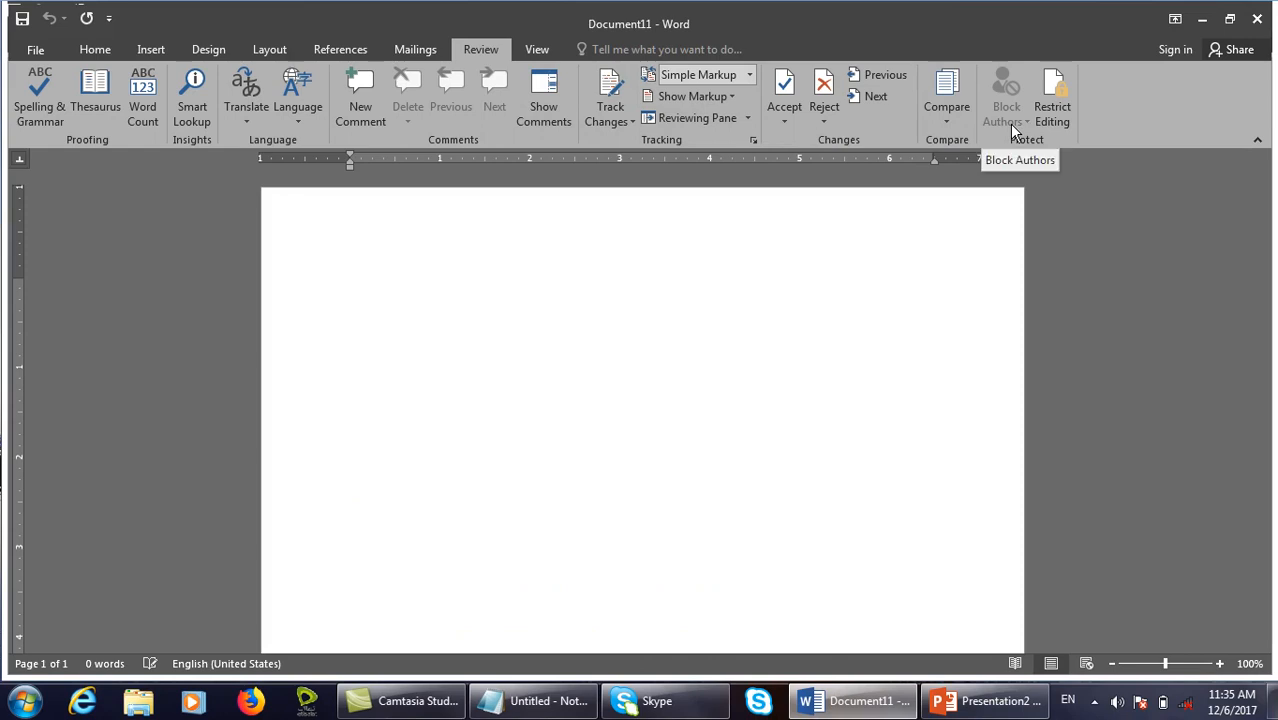
Show the Restrict Editing pane from Review and from File > Info > Protect Document, then close it.
left_click(1046, 115)
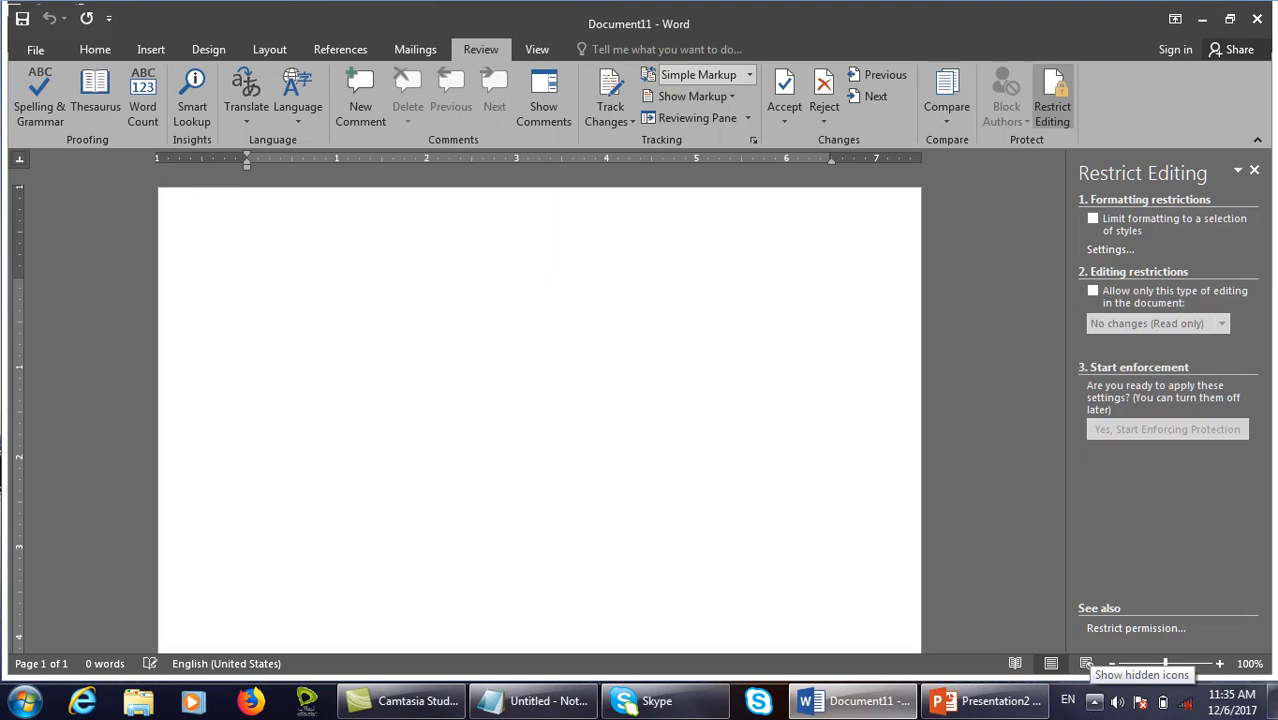
left_click(36, 51)
left_click(222, 188)
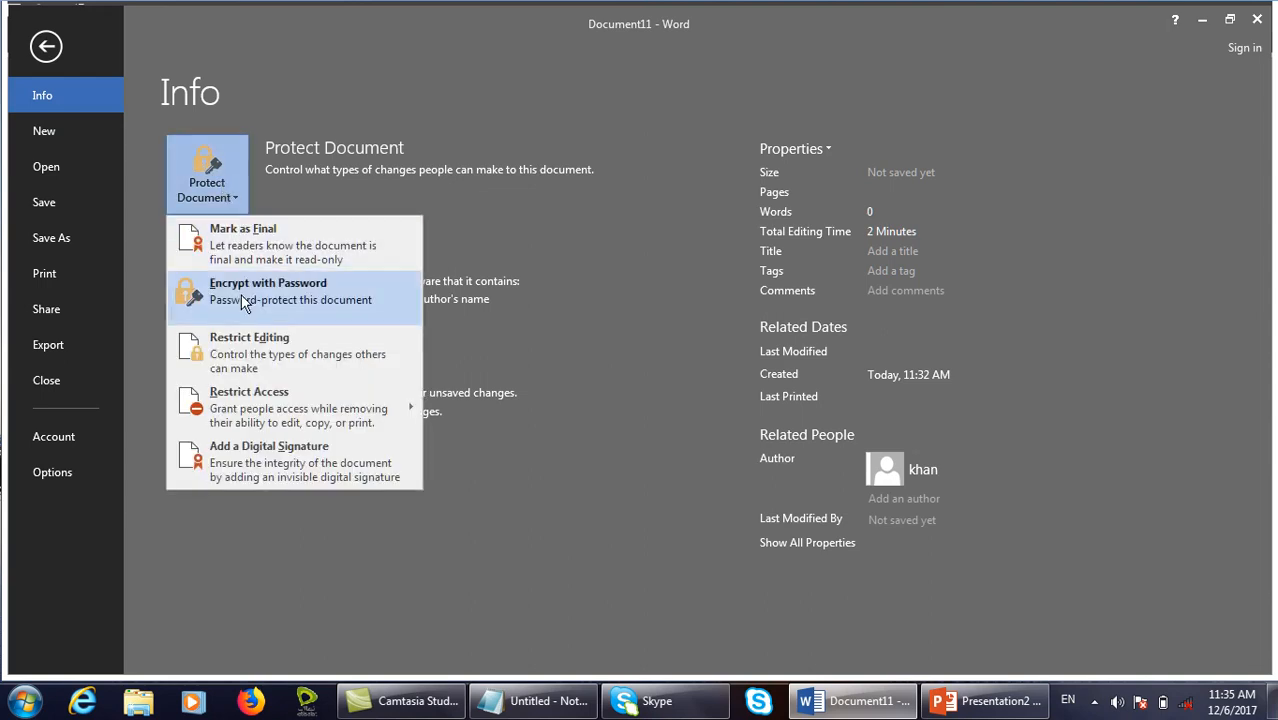
left_click(253, 352)
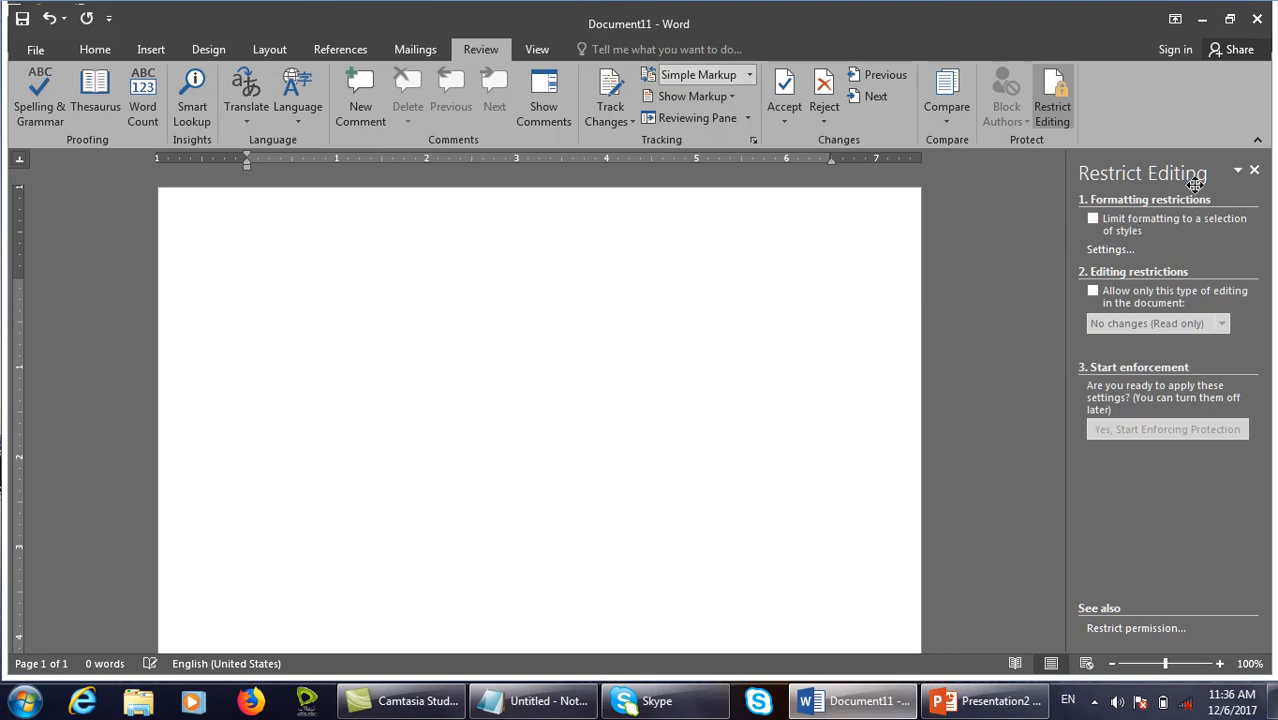
left_click(1052, 100)
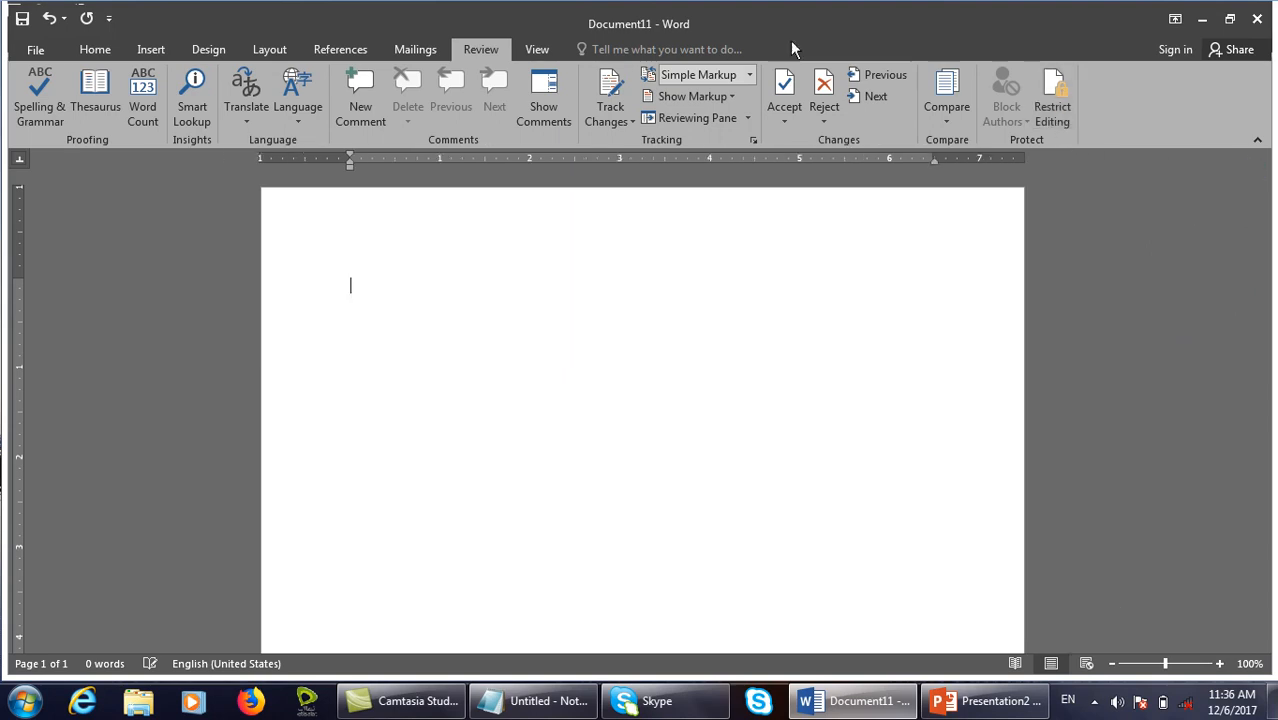
left_click(540, 50)
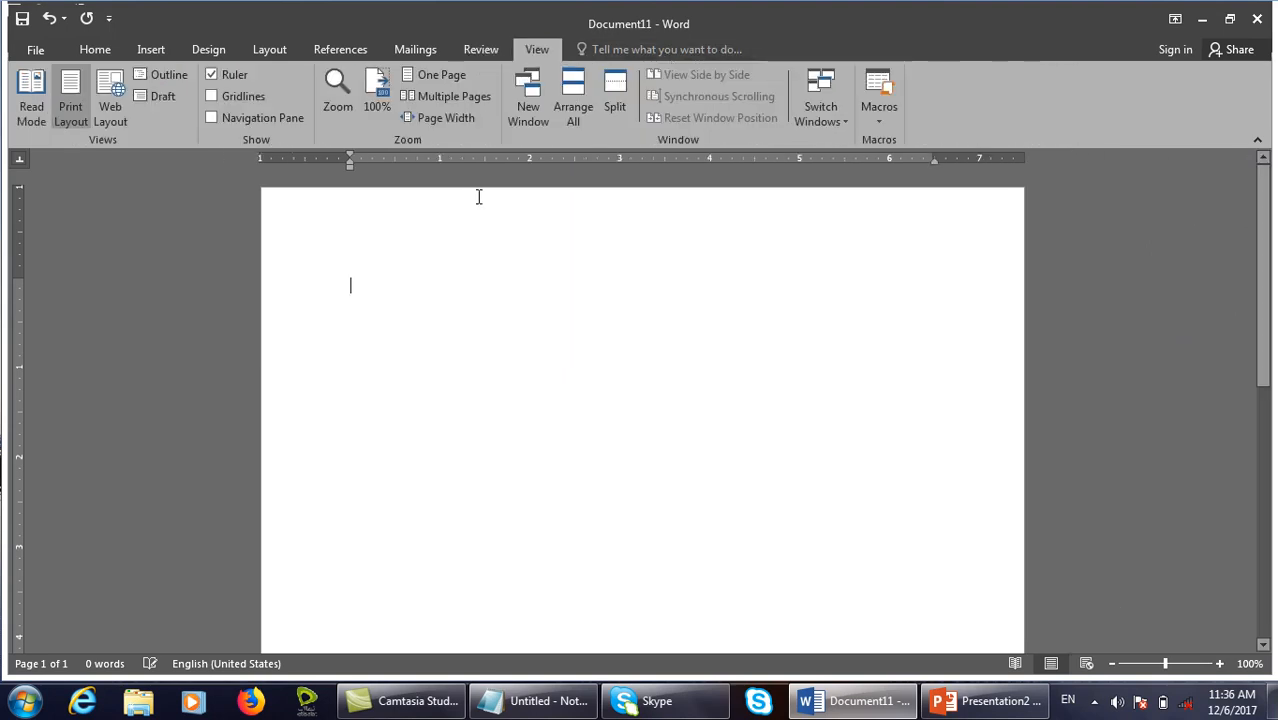